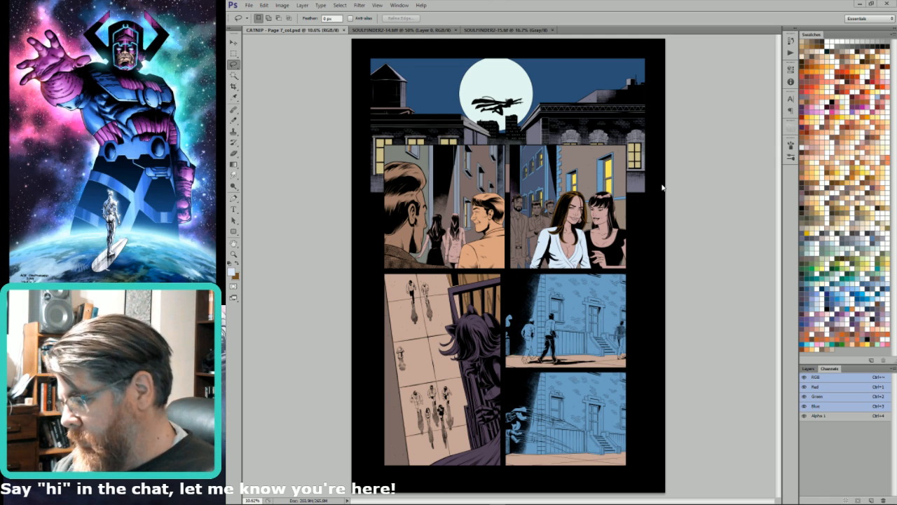
Step: Compare the Alpha 1 line art on its own with the RGB flat colours alone, and check the Background layer
left_click(805, 378)
left_click(827, 418)
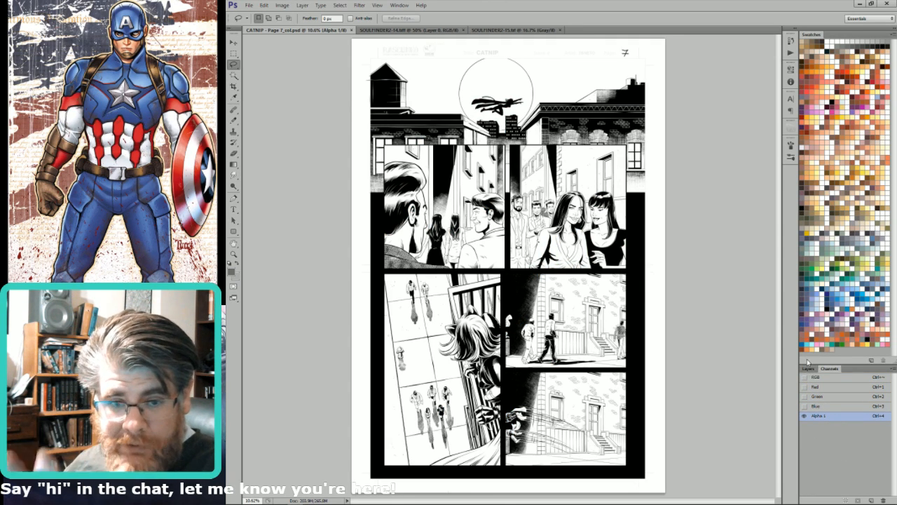
left_click(821, 378)
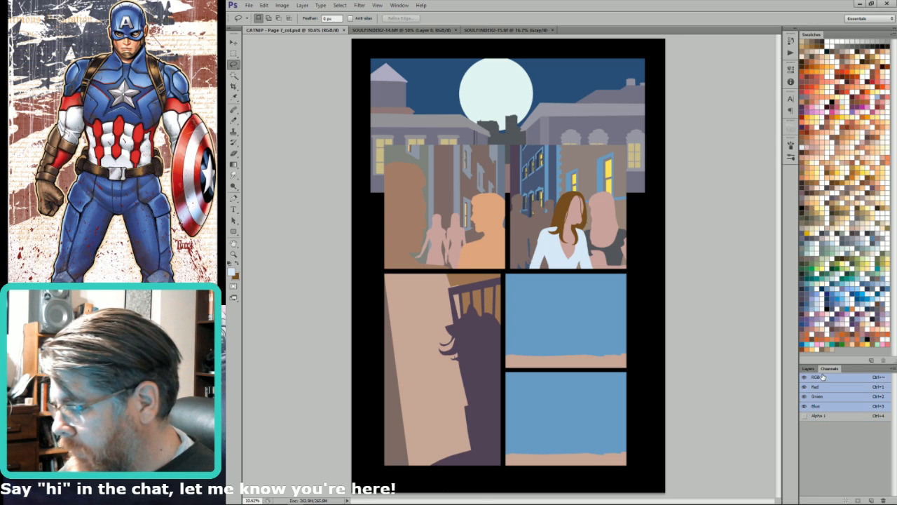
left_click(809, 368)
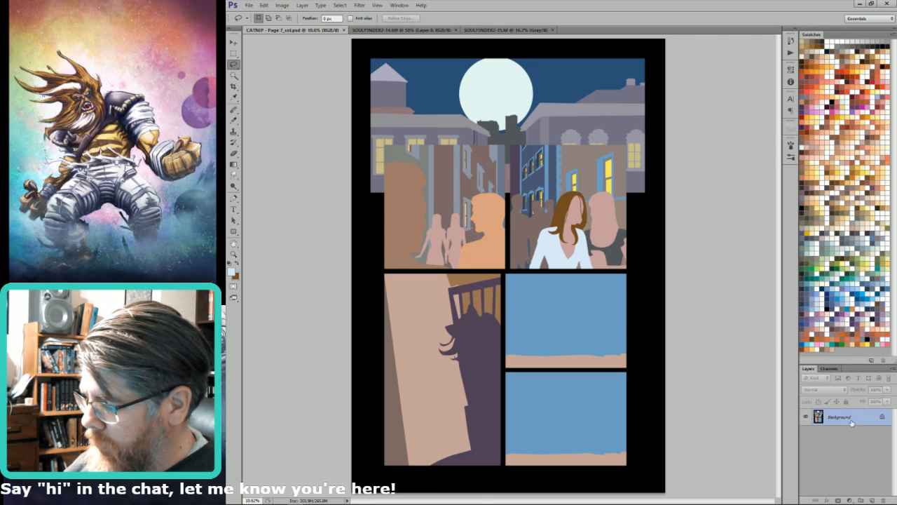
left_click(829, 368)
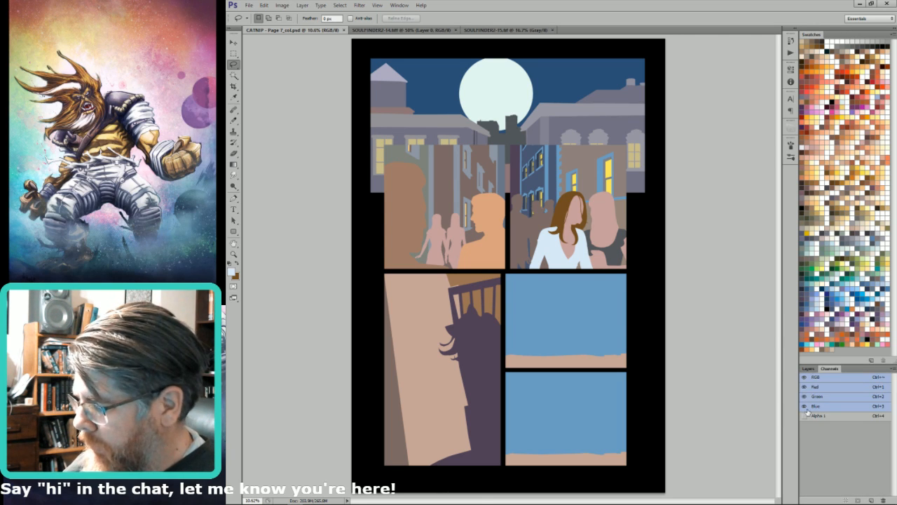
Step: Show the Alpha 1 line art over the colours and make Alpha 1 the active channel
left_click(804, 416)
left_click(819, 415)
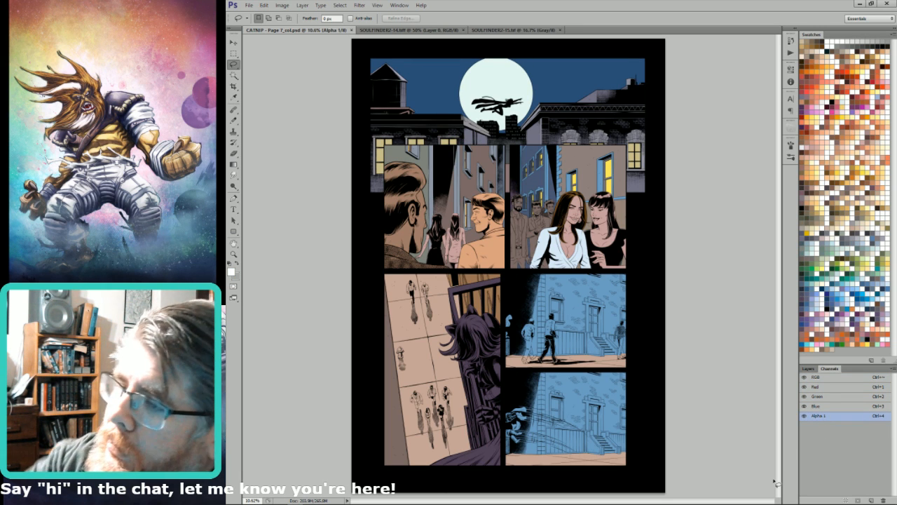
key("w")
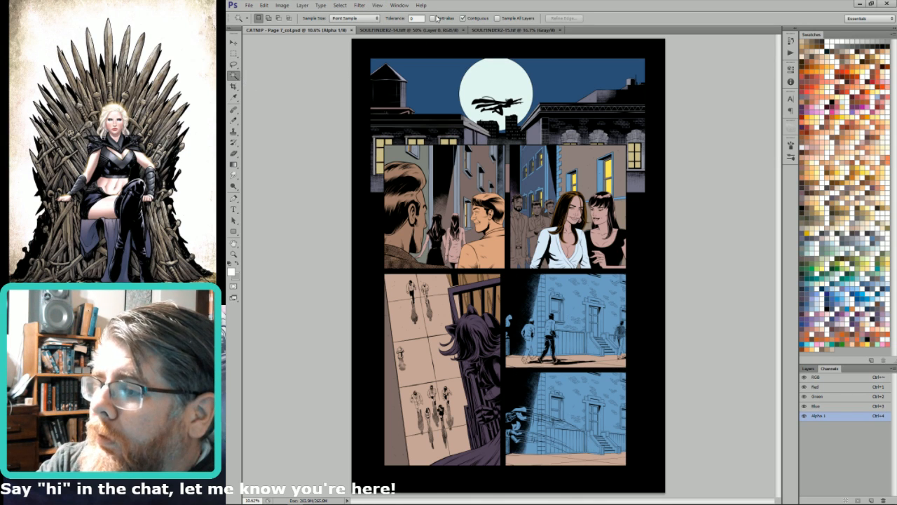
left_click(233, 63)
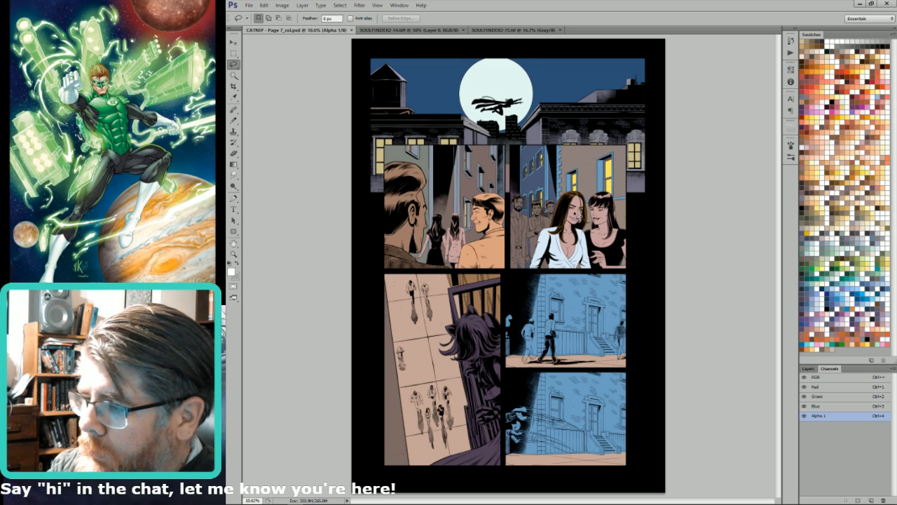
Step: Reactivate the RGB channels and select the dark-haired foreground man's hair with the Lasso and Magic Wand
scroll(384, 163, "up", 5)
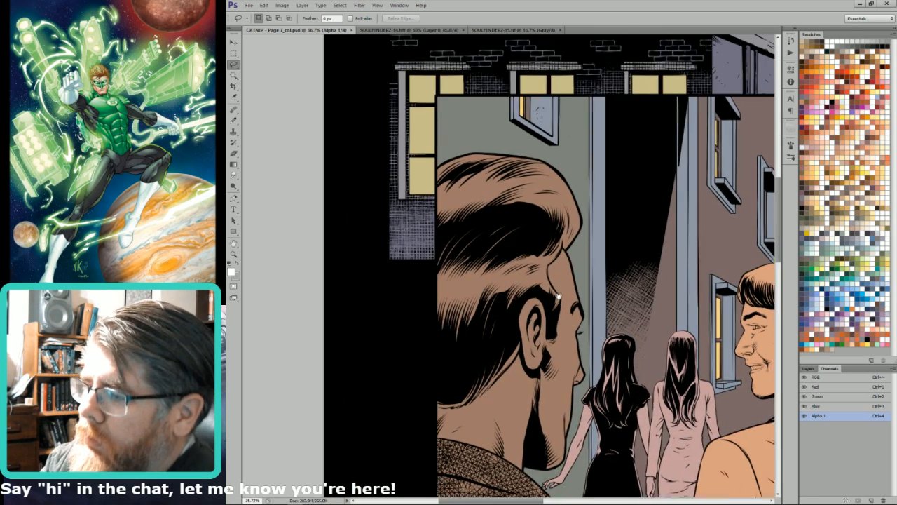
left_click_drag(559, 296, 557, 331)
mouse_move(406, 321)
left_mouse_down()
mouse_move(461, 150)
mouse_move(624, 280)
mouse_move(579, 293)
mouse_move(596, 287)
mouse_move(564, 288)
mouse_move(549, 307)
mouse_move(563, 339)
mouse_move(558, 378)
mouse_move(545, 342)
mouse_move(518, 341)
mouse_move(527, 338)
mouse_move(518, 346)
mouse_move(524, 384)
mouse_move(508, 418)
mouse_move(431, 443)
left_mouse_up()
key("w")
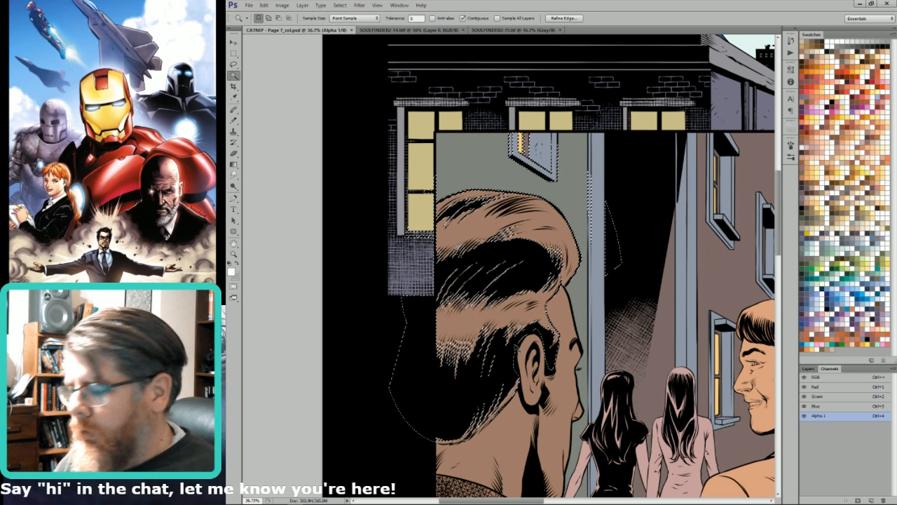
key("ctrl+z")
key("ctrl+2")
key("l")
left_click(609, 359, "alt+shift")
key("Return")
key("w")
left_click(499, 293, "alt+shift")
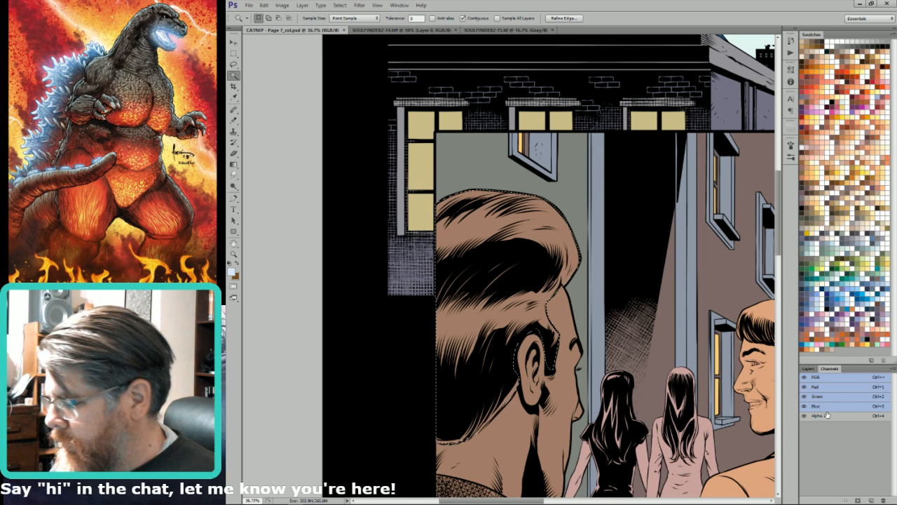
Step: Fill the foreground man's selected hair with a dark blue-grey swatch colour and clear the selection
left_click(875, 238)
key("alt+BackSpace")
key("l")
left_click_drag(531, 356, 561, 164)
key("ctrl+d")
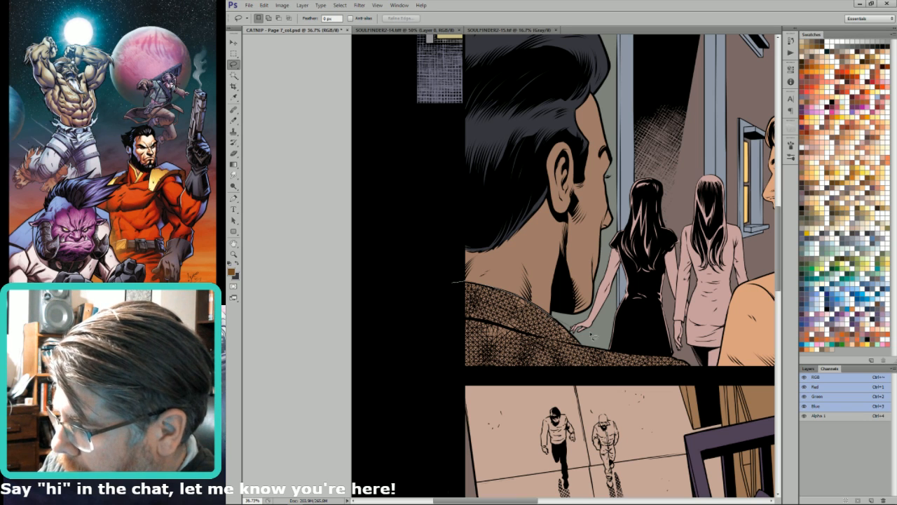
Step: Select the foreground man's patterned jacket, refine the selection at the collar, and recolour it a muted grey-brown
key("w")
left_click(516, 321)
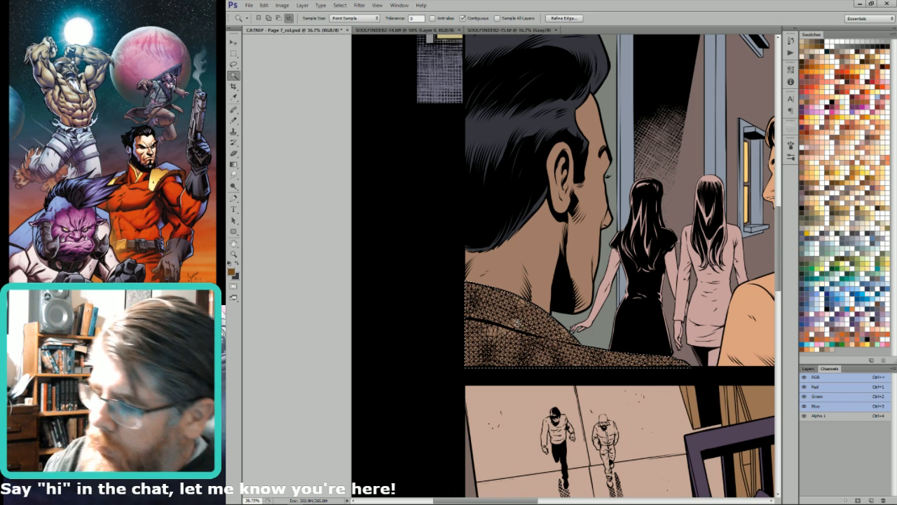
key("l")
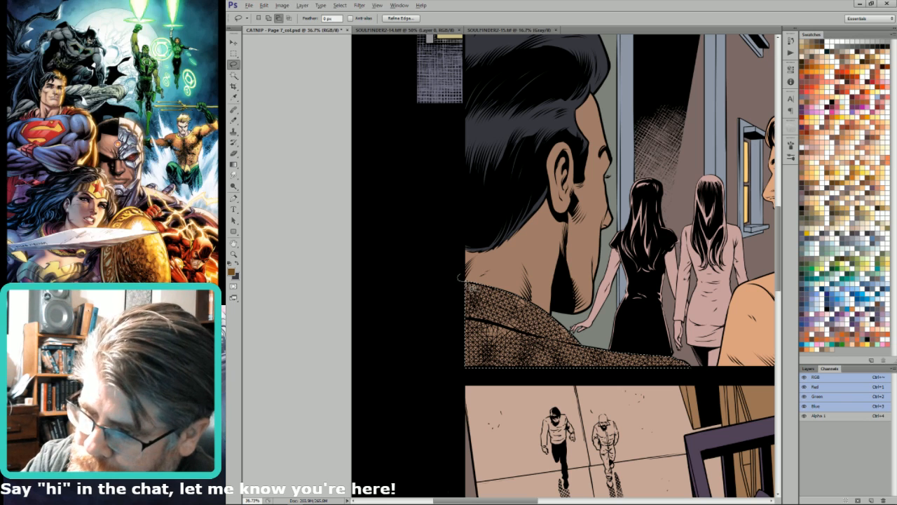
left_click_drag(508, 279, 475, 283)
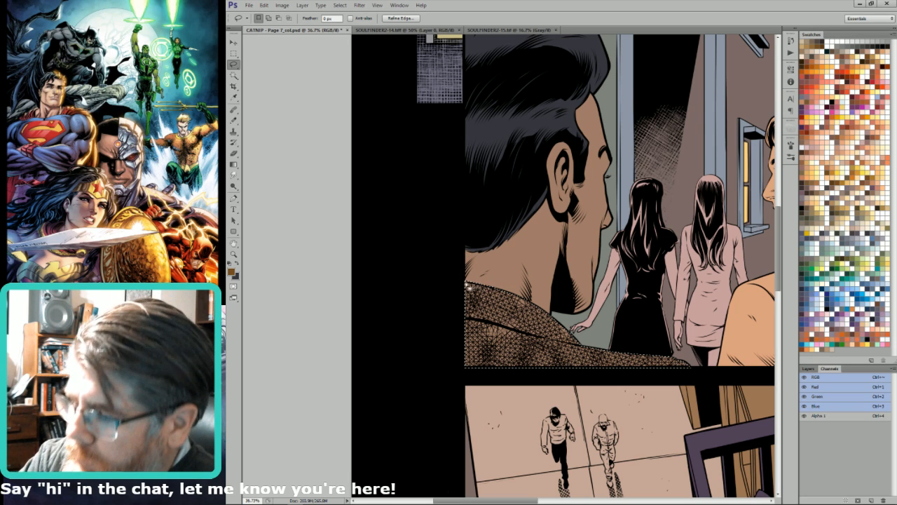
key("alt")
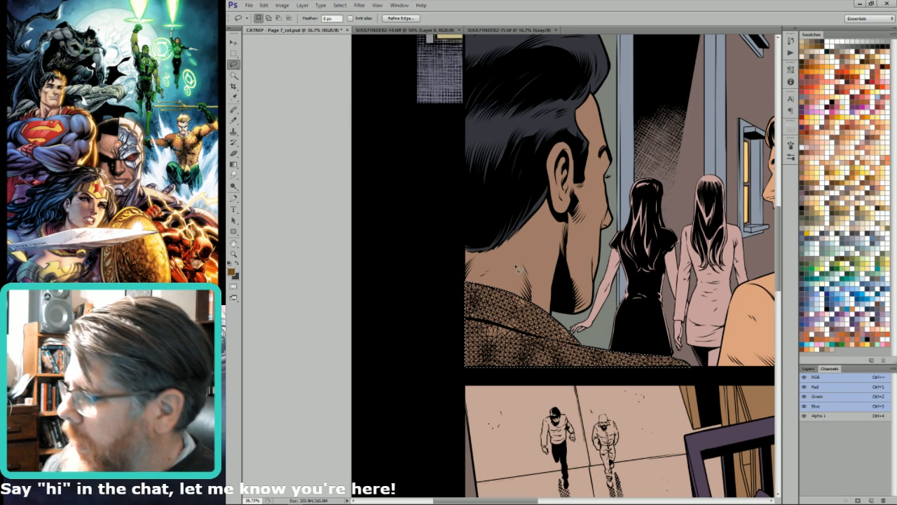
key("x")
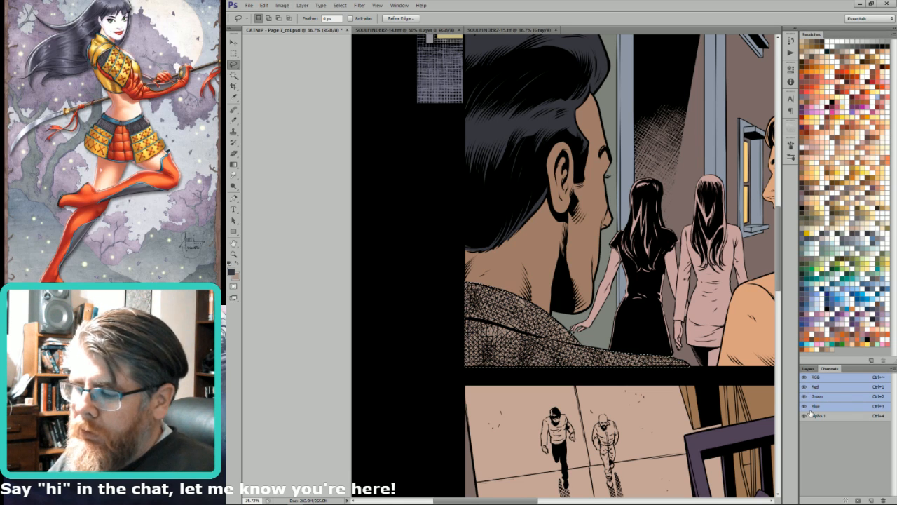
Step: Select the foreground man's skin and try brushing a light peach highlight onto his neck in Lighten mode
key("w")
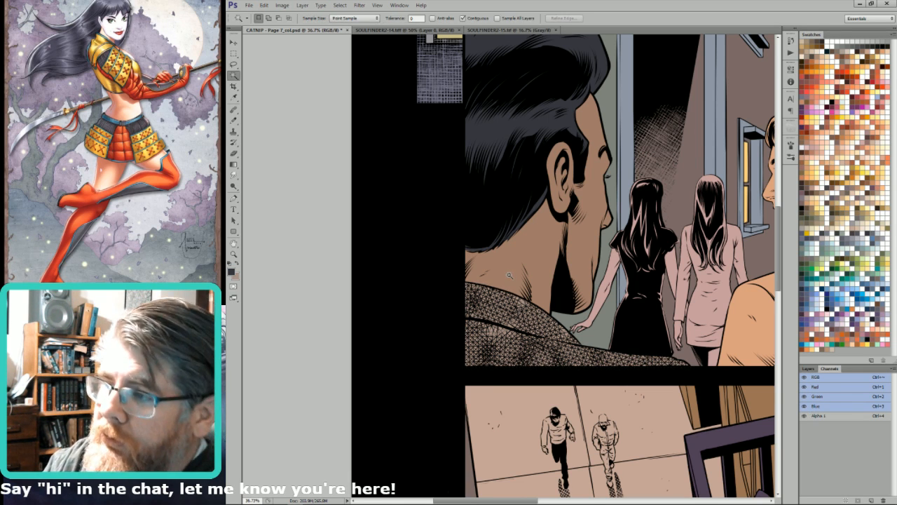
left_click(550, 239)
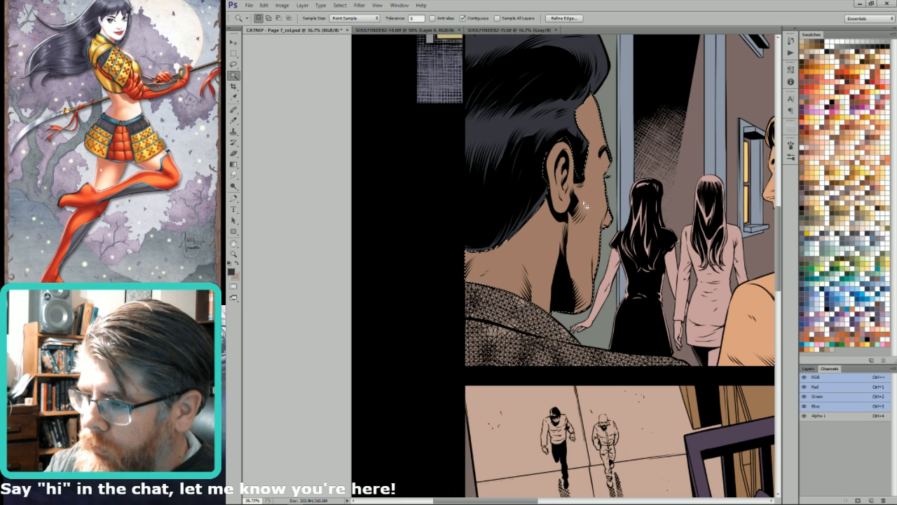
left_click(855, 342)
key("b")
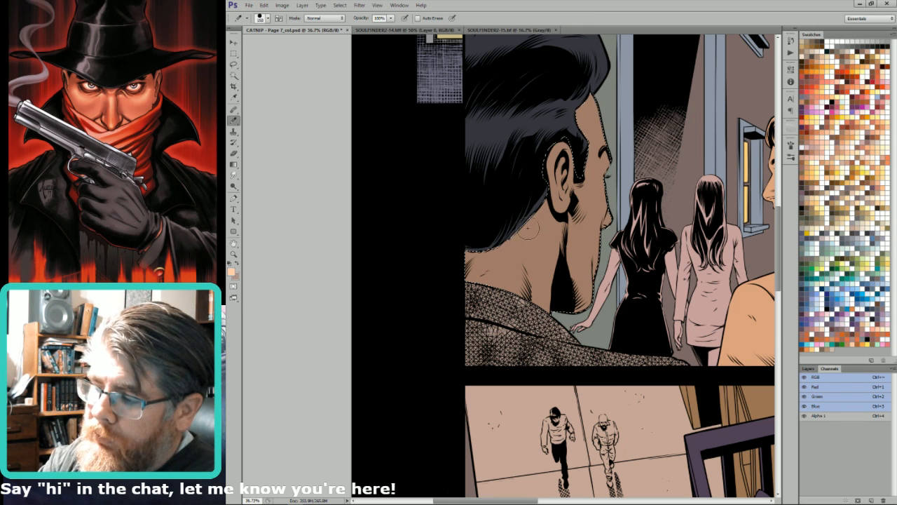
key("shift+b")
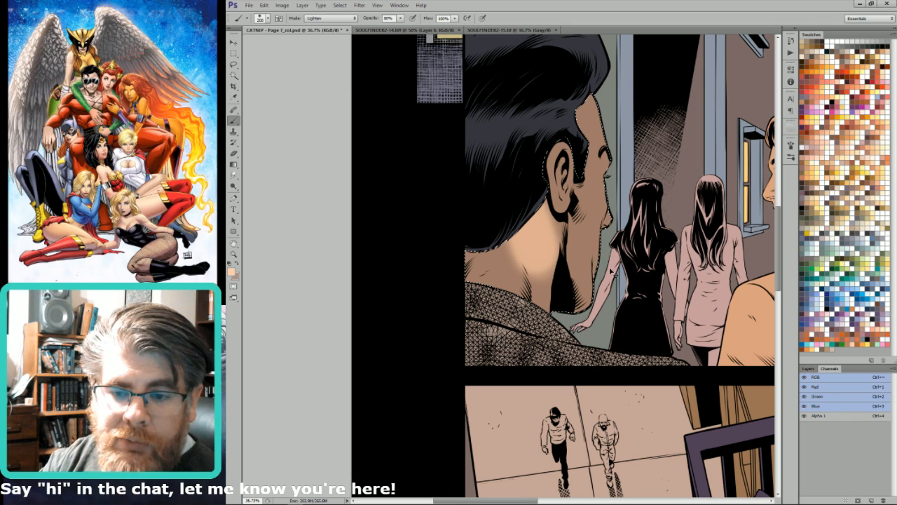
Step: Test a Magic Wand selection on the soft-edged neck highlight, and undo back to the flat skin colour
key("w")
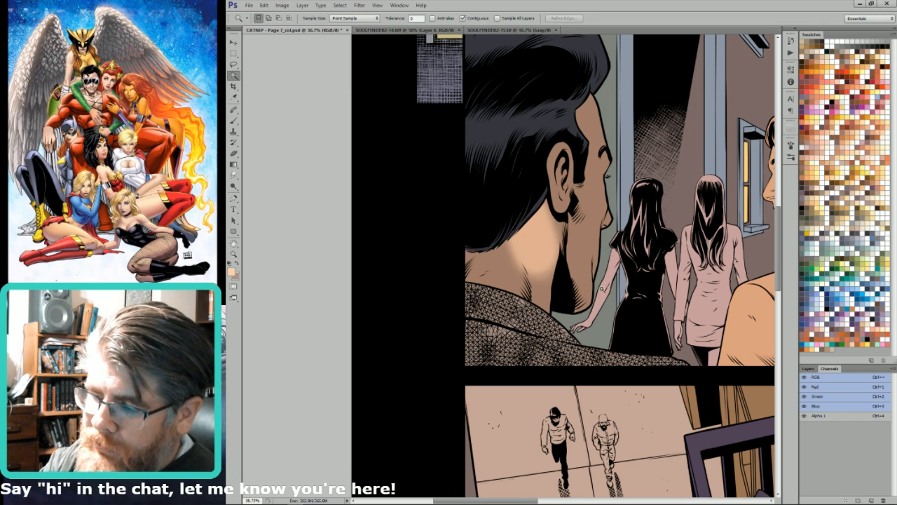
left_click(570, 225)
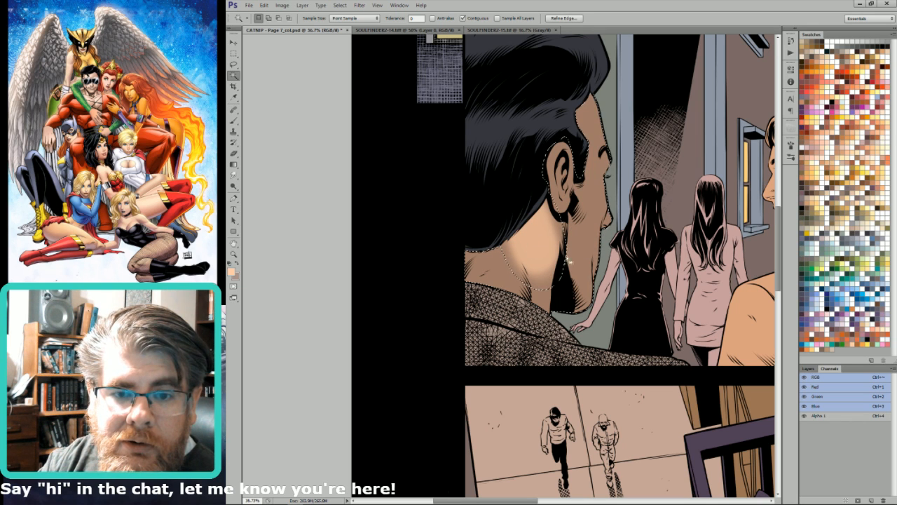
left_click_drag(567, 241, 597, 278)
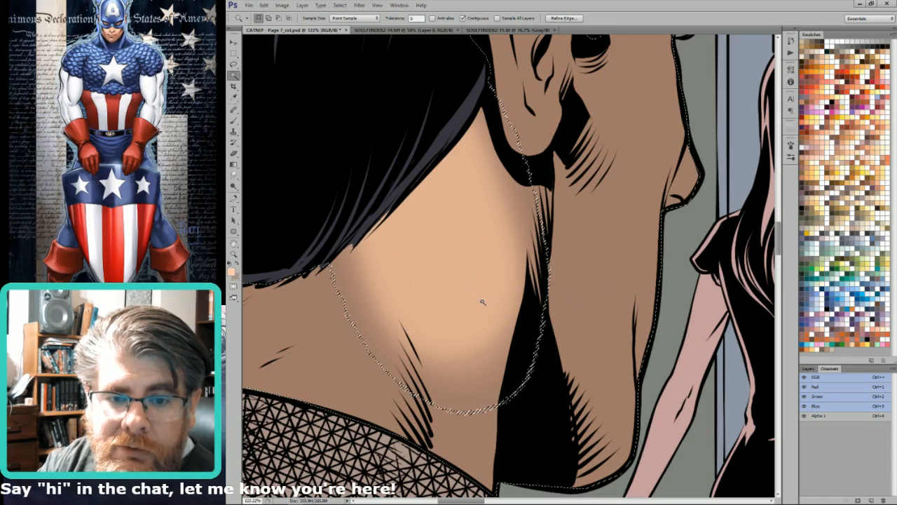
key("ctrl+alt+z")
key("ctrl+alt+z")
key("ctrl+alt+z")
key("ctrl+alt+z")
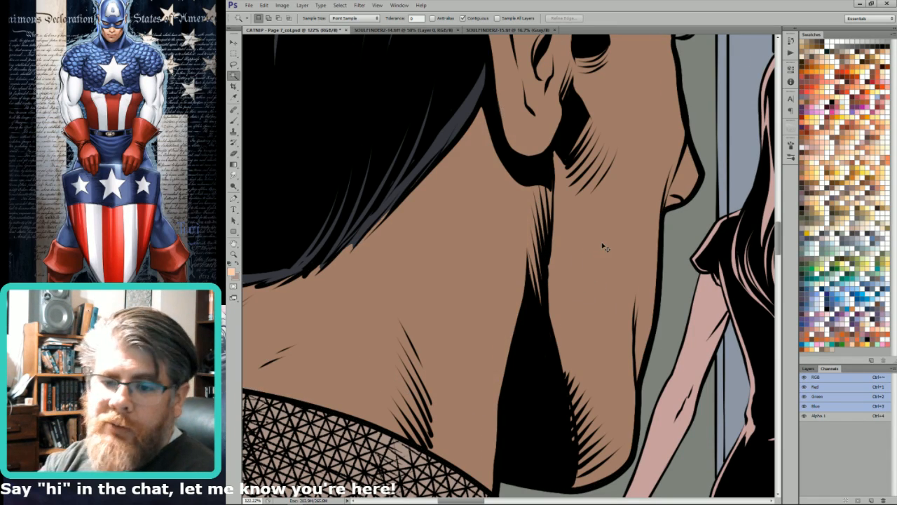
Step: Select the smiling man's jacket in the same panel with the Lasso
key("ctrl+0")
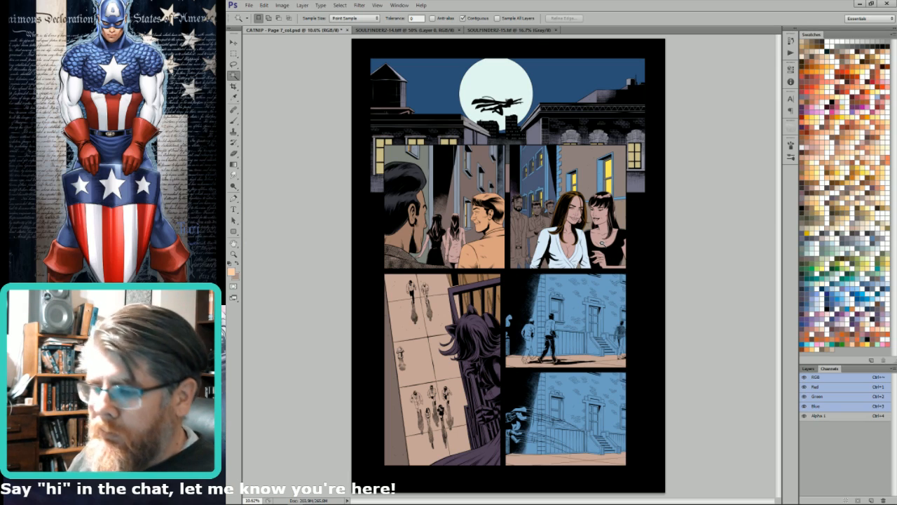
key("l")
mouse_move(436, 190)
left_mouse_down()
mouse_move(489, 206)
mouse_move(508, 324)
left_mouse_up()
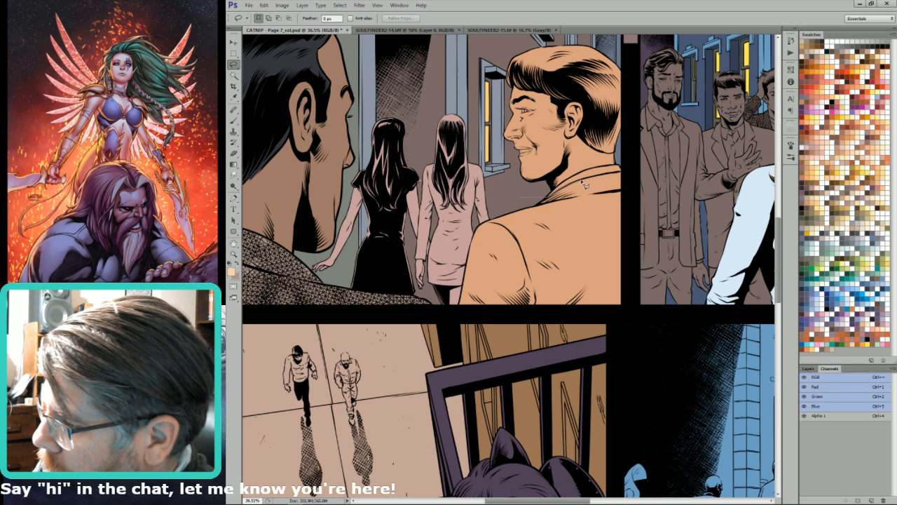
mouse_move(586, 181)
left_mouse_down()
mouse_move(624, 178)
mouse_move(641, 200)
mouse_move(573, 326)
mouse_move(508, 211)
mouse_move(586, 180)
left_mouse_up()
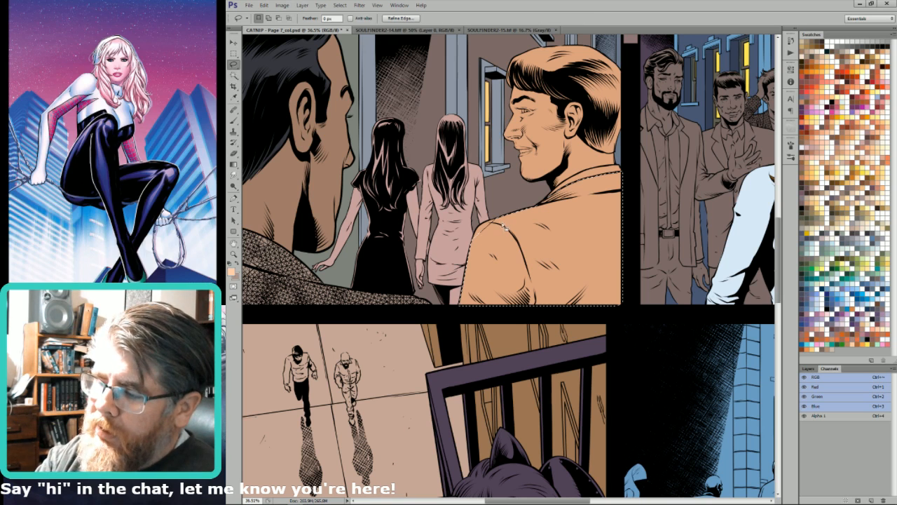
key("w")
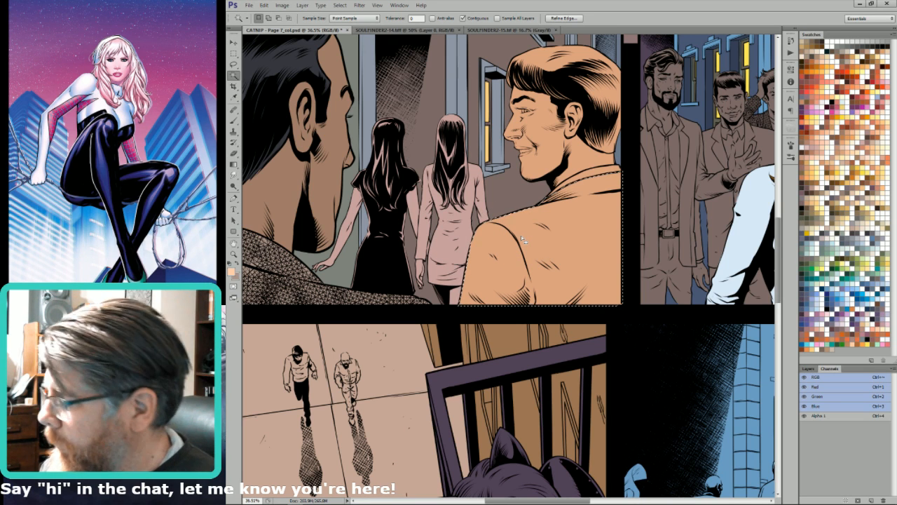
Step: Fill the smiling man's selected jacket with a slate grey swatch colour and clear the selection
left_click(873, 285)
key("l")
key("alt+BackSpace")
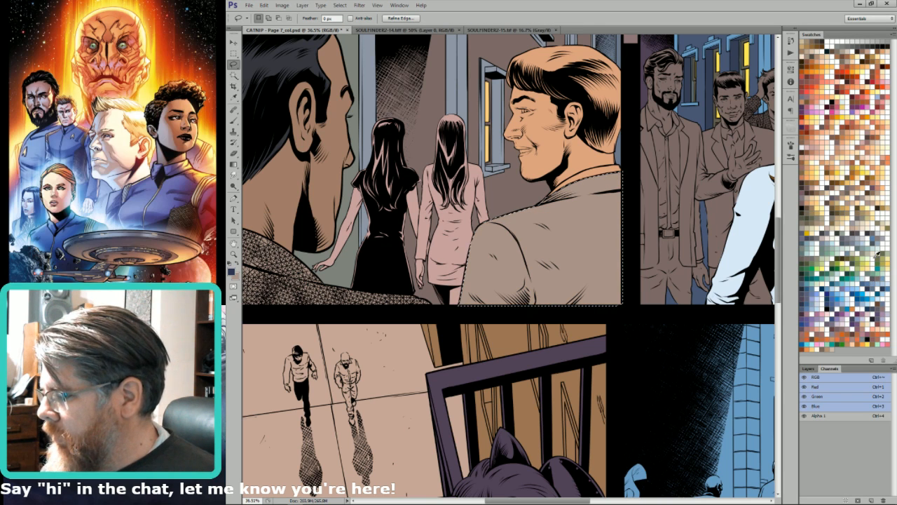
left_click(873, 239)
left_click(871, 233)
key("alt+BackSpace")
key("ctrl+d")
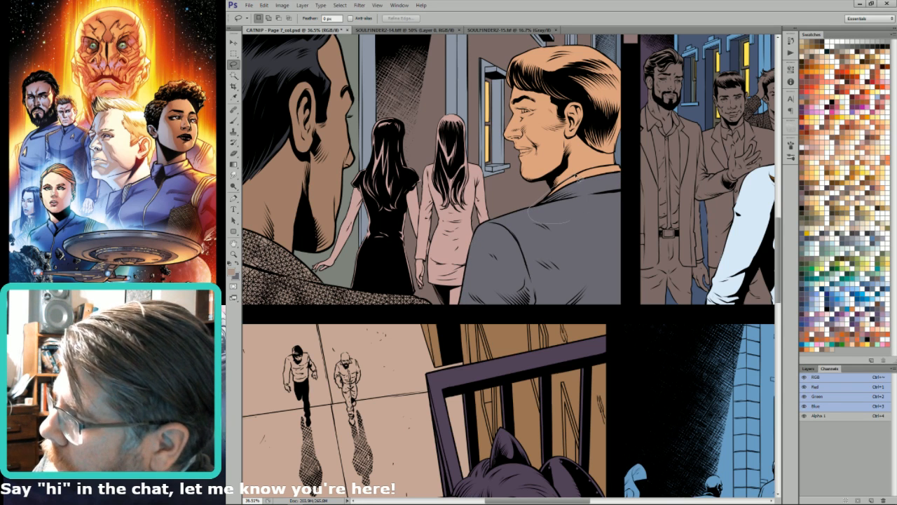
Step: Recolour the smiling man's shirt collar separately, desaturating and lightening it with Hue/Saturation
left_click_drag(613, 169, 569, 223)
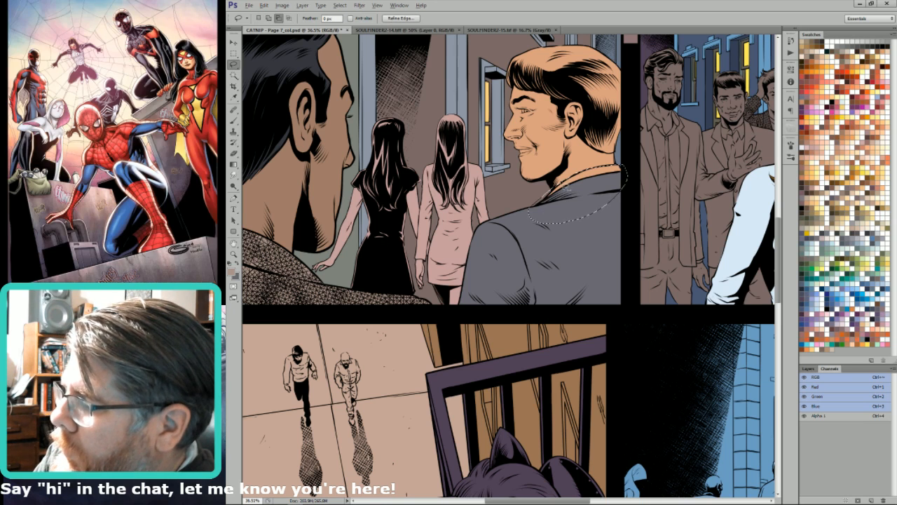
key("alt+BackSpace")
key("i")
key("ctrl+d")
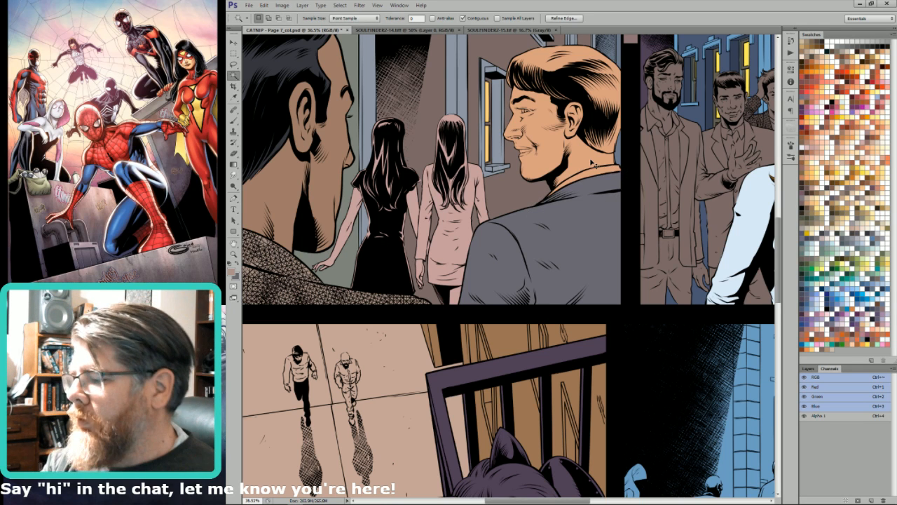
key("ctrl+u")
left_click_drag(757, 451, 781, 452)
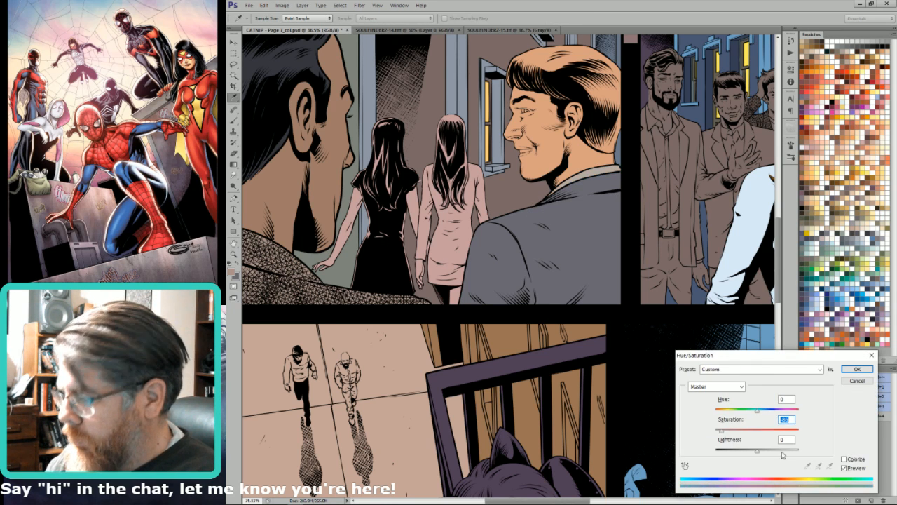
key("Return")
Step: Select the smiling man's hair, fill it with a different swatch colour, and clear the selection
key("l")
mouse_move(560, 39)
left_mouse_down()
mouse_move(605, 244)
mouse_move(525, 282)
mouse_move(634, 324)
mouse_move(639, 357)
mouse_move(659, 363)
mouse_move(678, 308)
mouse_move(666, 259)
left_mouse_up()
key("ctrl+d")
key("w")
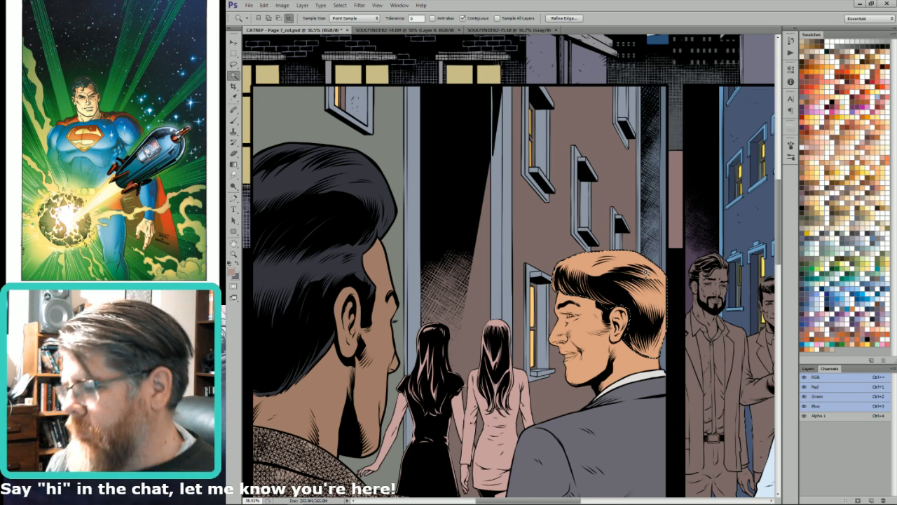
left_click(871, 176)
key("l")
key("alt+BackSpace")
key("ctrl+d")
Step: Select the long hair of the woman beside the smiling man with the Lasso and fill it with brown
left_click_drag(582, 352, 764, 287)
left_click_drag(764, 352, 841, 353)
mouse_move(467, 129)
left_mouse_down()
mouse_move(570, 28)
mouse_move(598, 223)
mouse_move(582, 202)
mouse_move(585, 247)
mouse_move(565, 288)
mouse_move(575, 329)
mouse_move(562, 316)
mouse_move(566, 347)
mouse_move(540, 326)
mouse_move(545, 348)
mouse_move(524, 321)
mouse_move(518, 344)
mouse_move(504, 335)
mouse_move(508, 311)
mouse_move(482, 272)
mouse_move(448, 247)
mouse_move(504, 303)
mouse_move(483, 281)
mouse_move(473, 249)
mouse_move(480, 207)
left_mouse_up()
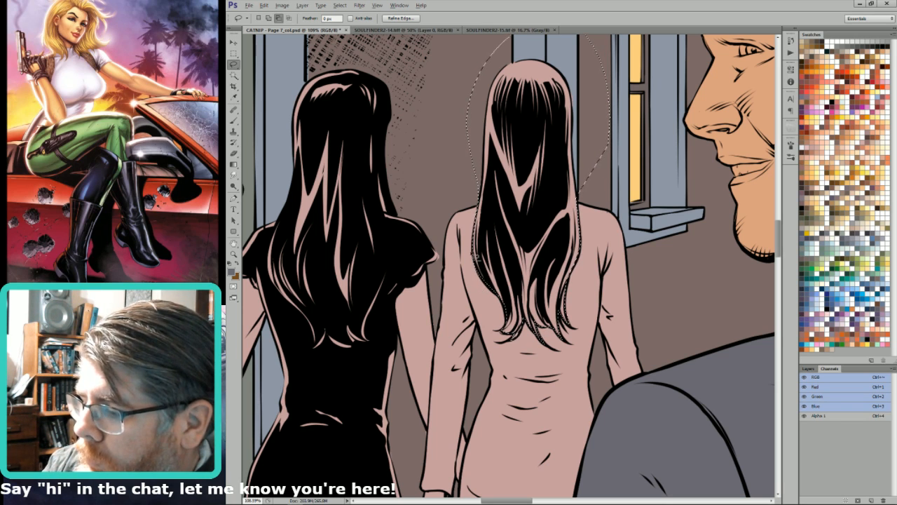
key("ctrl+d")
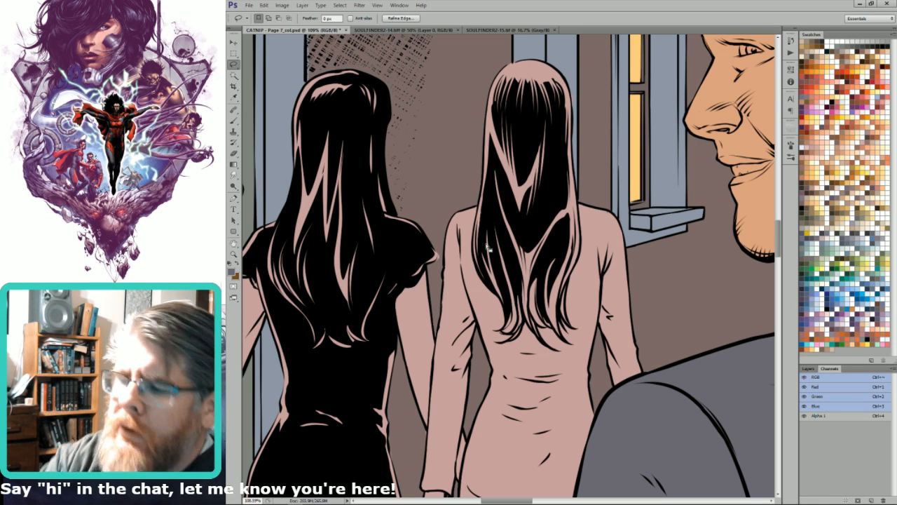
key("ctrl+BackSpace")
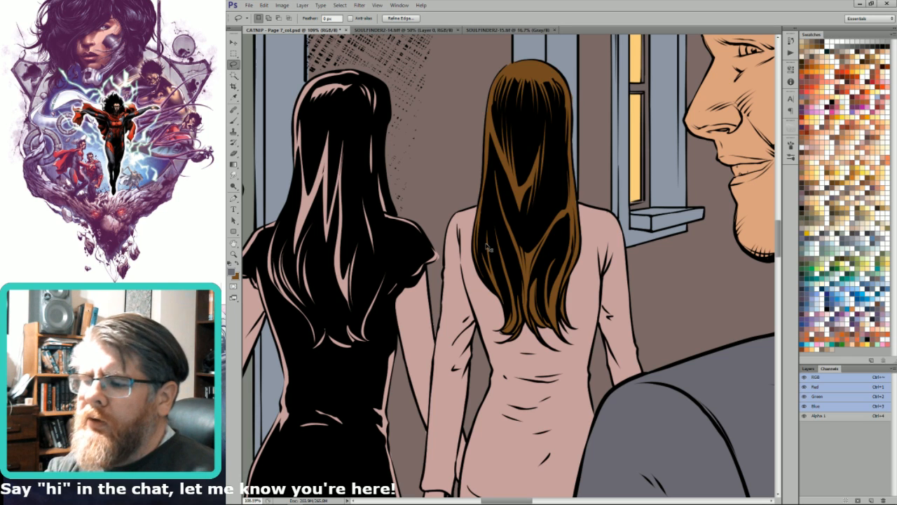
Step: Select the gap between the brown-haired woman's arm and waist, fill it with the sampled wall colour, and clear the selection
left_click_drag(534, 275, 583, 193)
mouse_move(651, 260)
left_mouse_down()
mouse_move(648, 247)
mouse_move(652, 270)
left_mouse_up()
key("i")
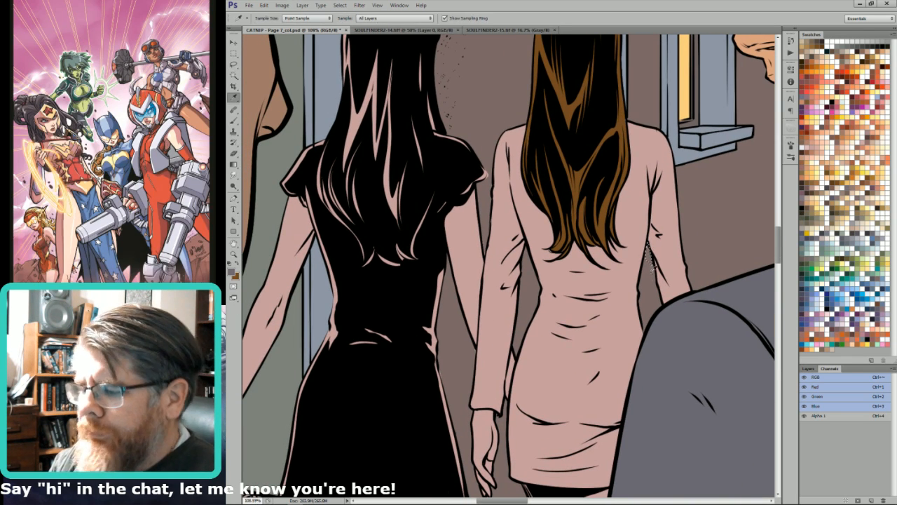
left_click(638, 282)
left_click(638, 284, "alt")
key("l")
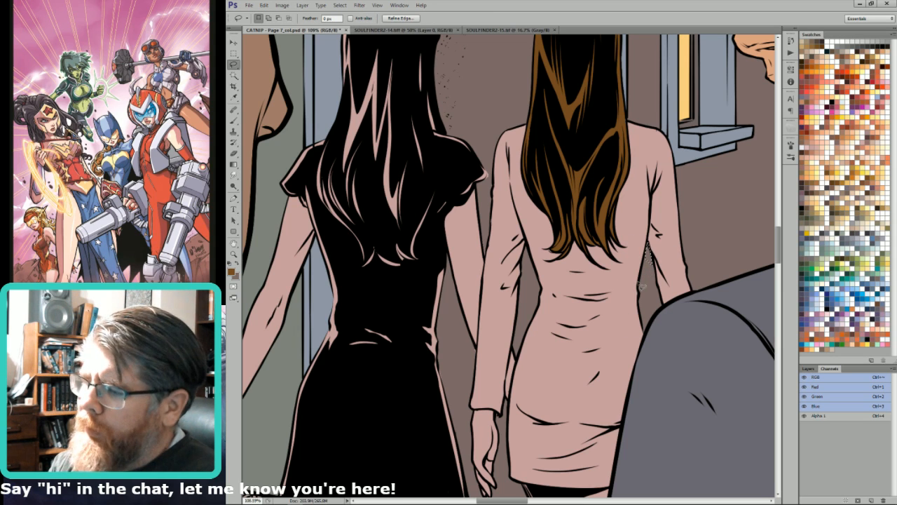
key("ctrl+BackSpace")
key("ctrl+d")
Step: Select the brown-haired woman's long-sleeved dress with the Lasso and Magic Wand, leaving out her hair
mouse_move(694, 181)
left_mouse_down()
mouse_move(693, 153)
mouse_move(548, 60)
mouse_move(468, 156)
mouse_move(480, 141)
mouse_move(493, 222)
mouse_move(480, 358)
left_mouse_up()
mouse_move(482, 415)
left_mouse_down()
mouse_move(498, 416)
mouse_move(509, 379)
mouse_move(511, 395)
mouse_move(516, 347)
mouse_move(509, 475)
mouse_move(524, 487)
mouse_move(598, 497)
mouse_move(661, 456)
mouse_move(719, 342)
mouse_move(724, 232)
mouse_move(702, 170)
left_mouse_up()
key("w")
left_click(630, 252, "alt+shift")
key("l")
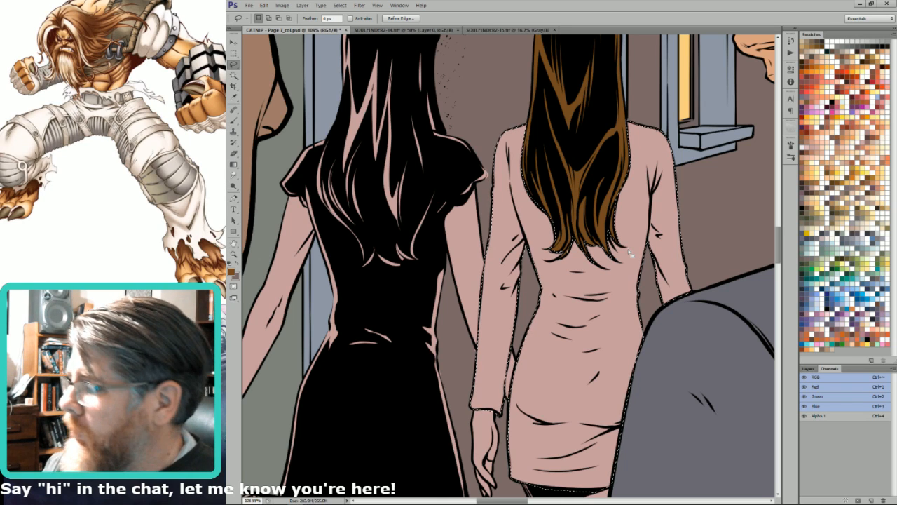
Step: Fill the selected dress with a near-white swatch colour, excluding the area below the sleeve cuff from the selection
left_click(803, 148)
key("x")
key("ctrl+BackSpace")
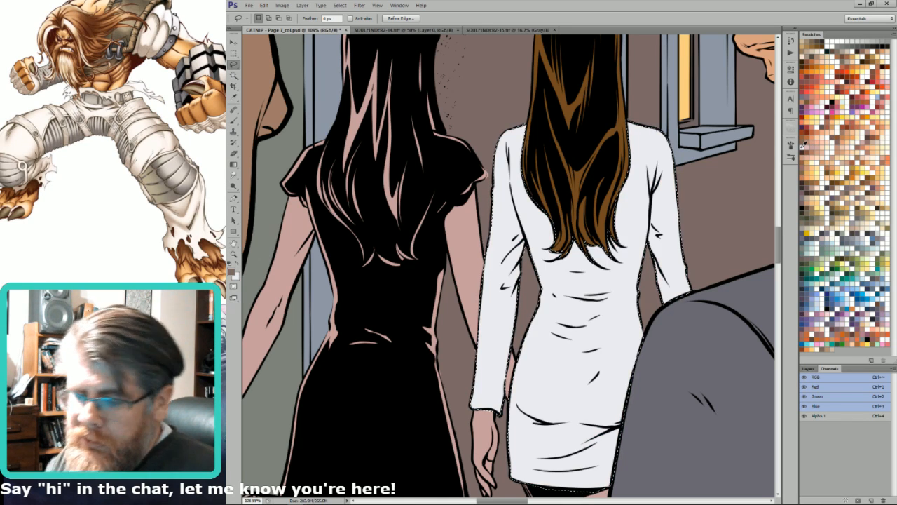
key("ctrl+z")
mouse_move(476, 409)
left_mouse_down("alt")
mouse_move(500, 415)
mouse_move(482, 420)
left_mouse_up("alt")
key("ctrl+BackSpace")
Step: Touch up the small gap between the two women's arms with the sampled wall colour and clear the selection
key("ctrl+minus")
left_click_drag(590, 405, 719, 351)
key("ctrl+d")
key("i")
left_click(594, 280)
key("l")
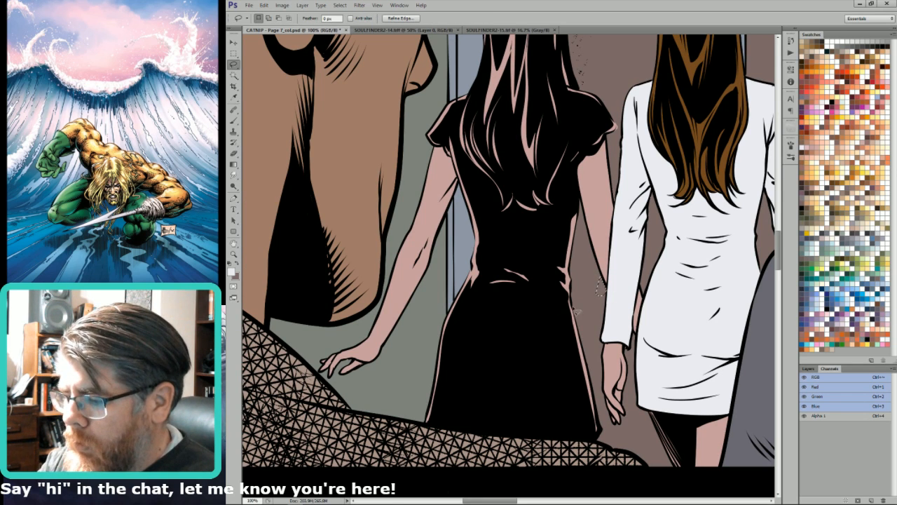
key("ctrl+d")
Step: Select the dark-haired woman's black dress with the Lasso and Magic Wand, leaving out her arms and hair
mouse_move(407, 354)
left_mouse_down()
mouse_move(604, 441)
mouse_move(612, 434)
mouse_move(565, 146)
mouse_move(580, 207)
mouse_move(587, 156)
mouse_move(624, 128)
mouse_move(609, 140)
mouse_move(625, 141)
mouse_move(605, 85)
mouse_move(581, 86)
mouse_move(581, 97)
mouse_move(568, 89)
mouse_move(572, 134)
mouse_move(545, 235)
mouse_move(473, 202)
mouse_move(488, 209)
mouse_move(458, 148)
mouse_move(468, 85)
left_mouse_up()
mouse_move(434, 149)
left_mouse_down()
mouse_move(449, 153)
mouse_move(462, 185)
left_mouse_up()
key("w")
left_click(489, 207, "alt+shift")
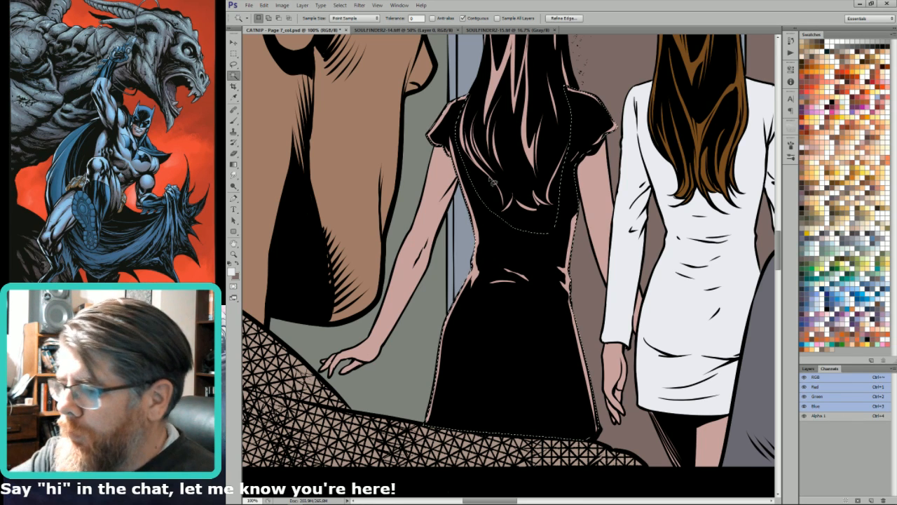
key("l")
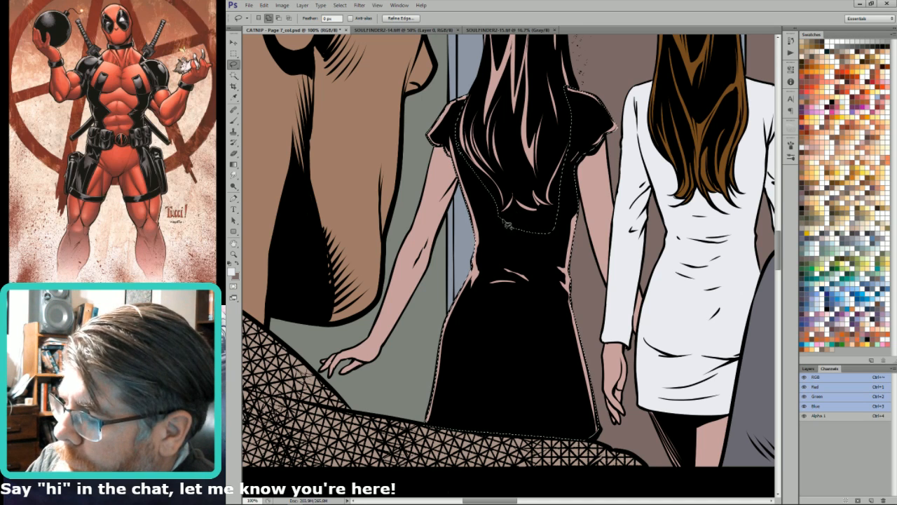
Step: Try filling the black dress highlights with a dark swatch colour, and undo the attempt
left_click(852, 232)
key("ctrl+d")
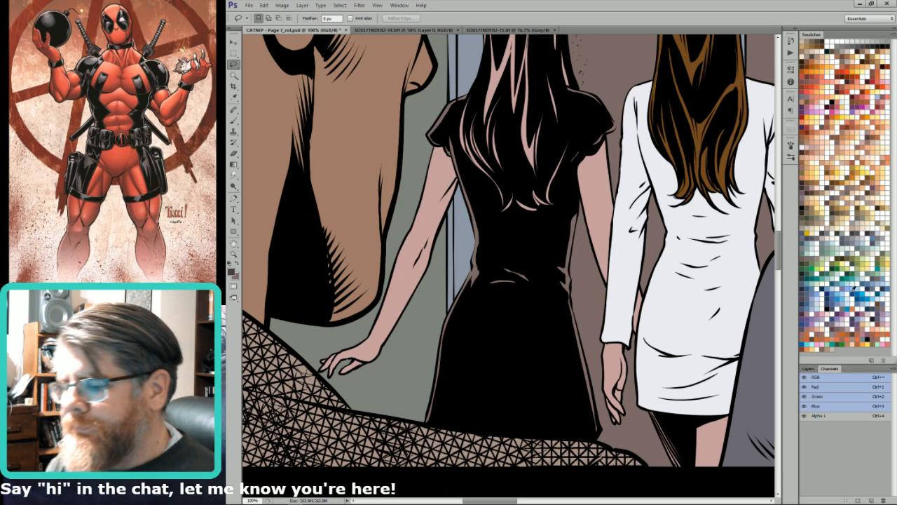
key("ctrl+BackSpace")
key("ctrl+alt+z")
key("ctrl+alt+z")
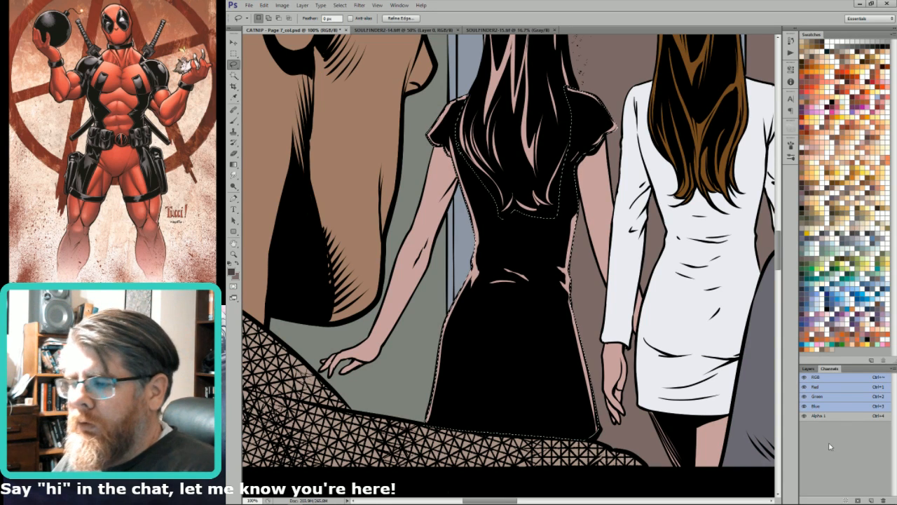
Step: Fill the selected black dress highlights with a dark grey swatch colour and clear the selection
left_click(857, 231)
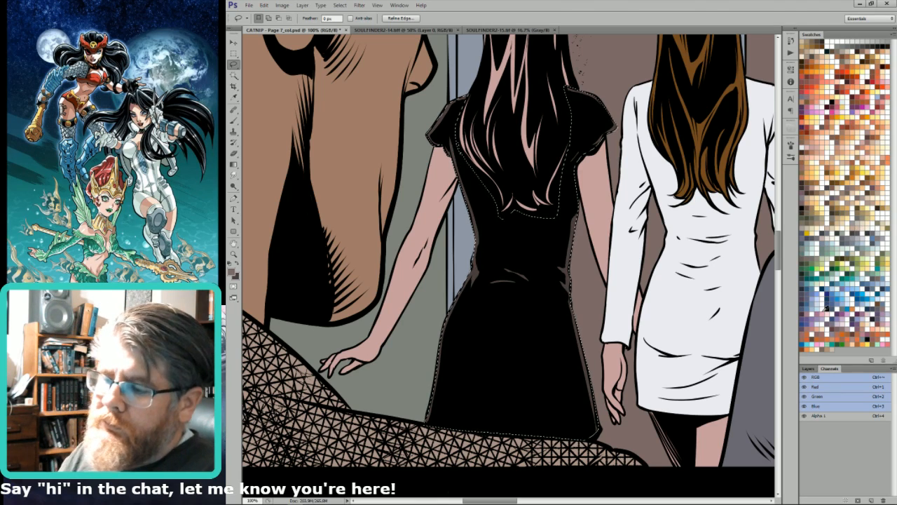
key("alt+BackSpace")
left_click_drag(569, 136, 610, 238)
key("ctrl+d")
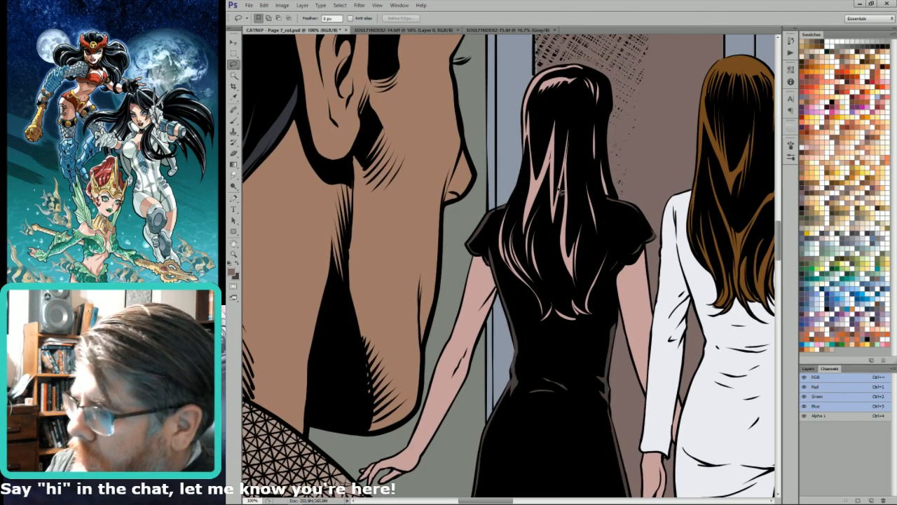
Step: Select the dark-haired woman's hair, fill its highlights with a dark muted brown swatch colour, and clear the selection
key("w")
left_click(569, 133)
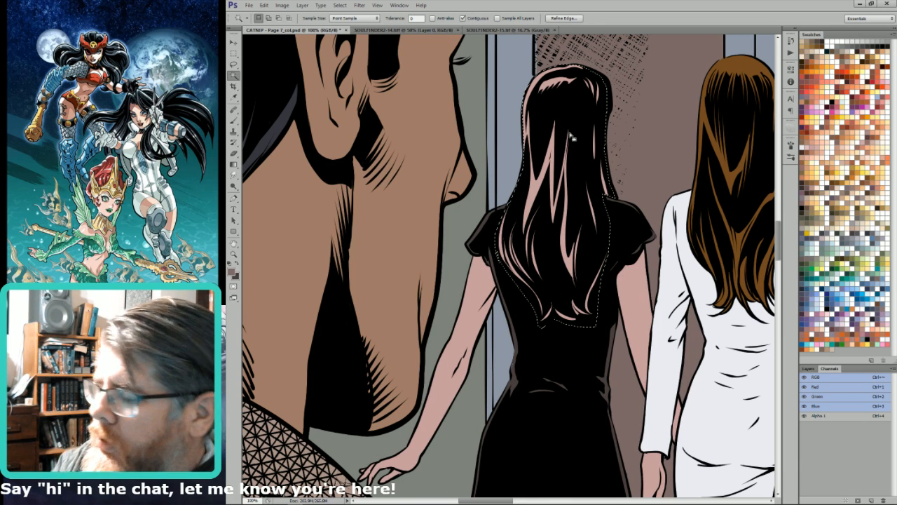
left_click(811, 237)
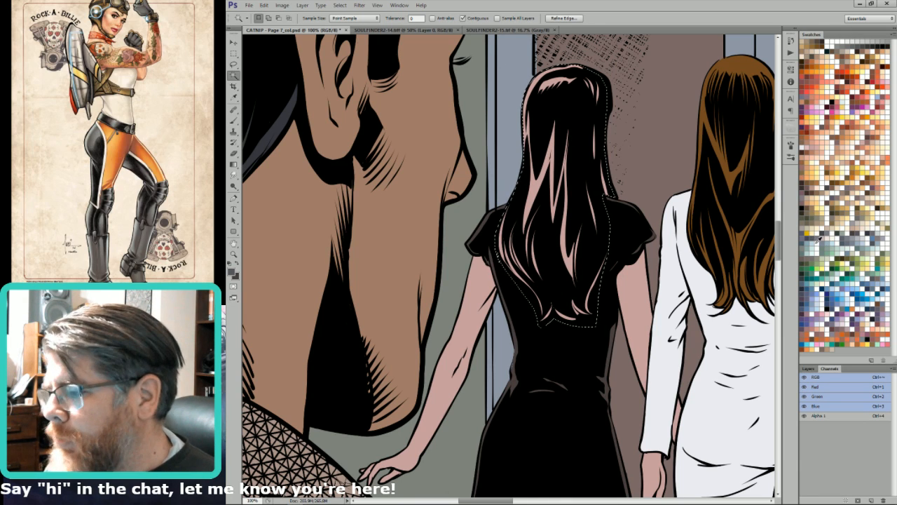
left_click(808, 188)
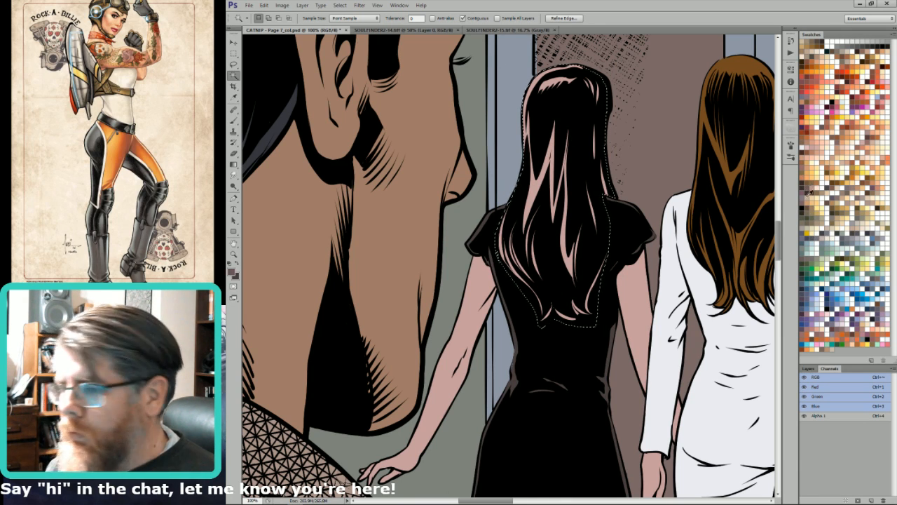
key("x")
key("alt+BackSpace")
key("ctrl+0")
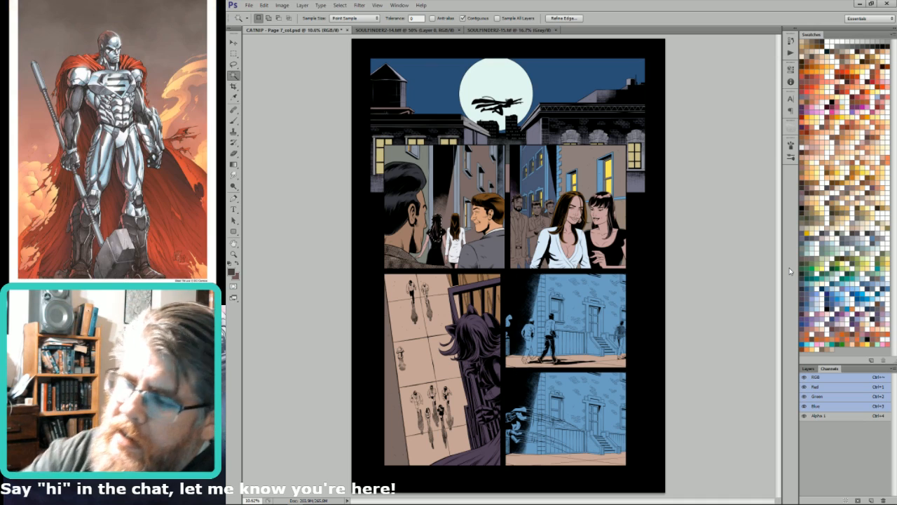
key("ctrl+d")
Step: Select the smiling man's teeth with the Lasso and Magic Wand and fill them with near-white
left_click_drag(490, 183, 458, 259)
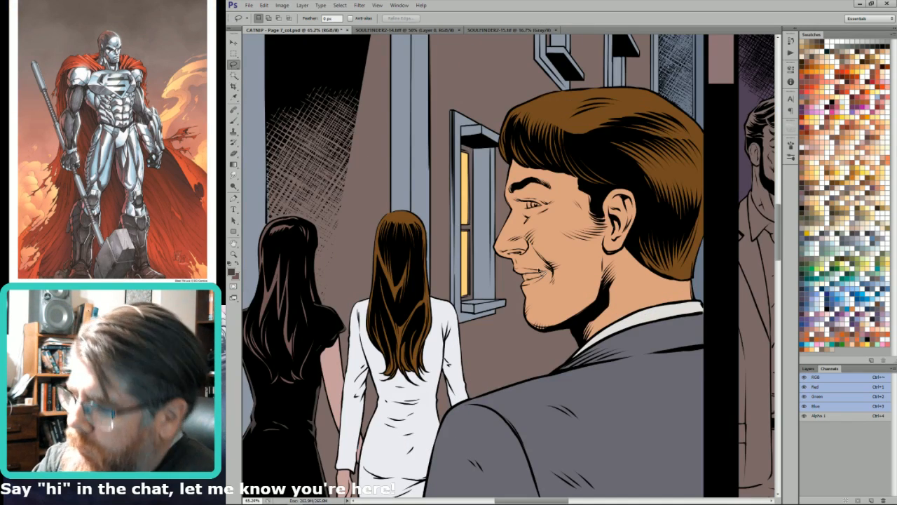
key("l")
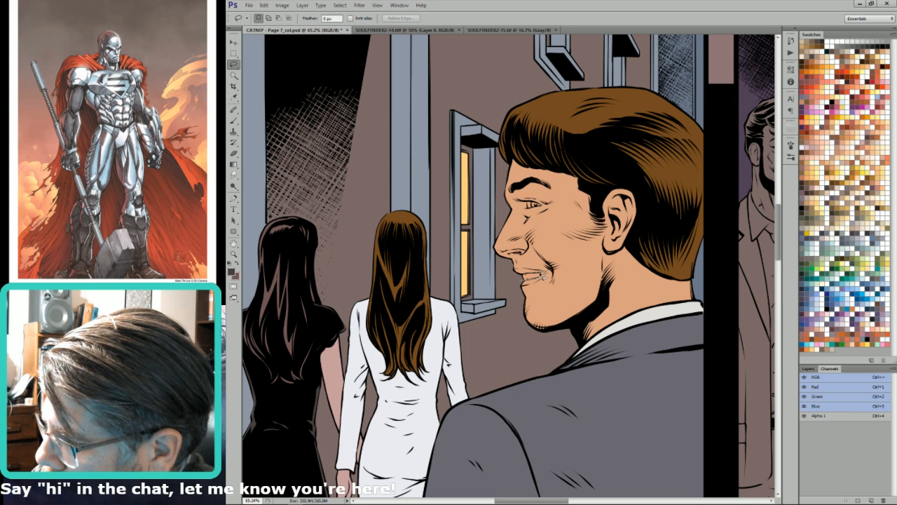
left_click_drag(530, 279, 539, 276)
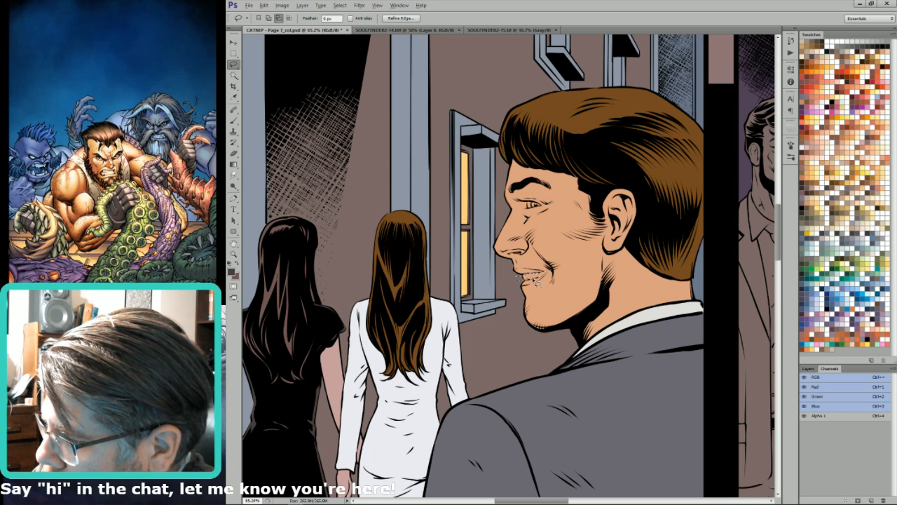
key("w")
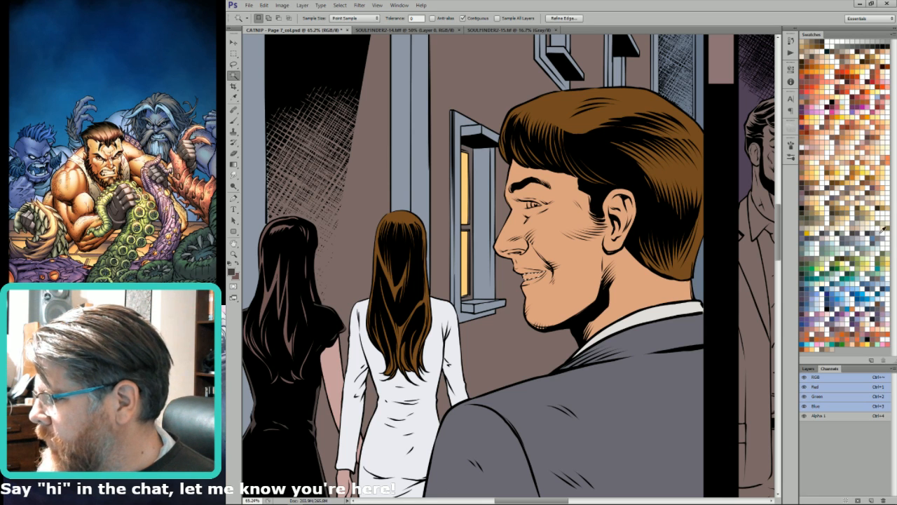
key("l")
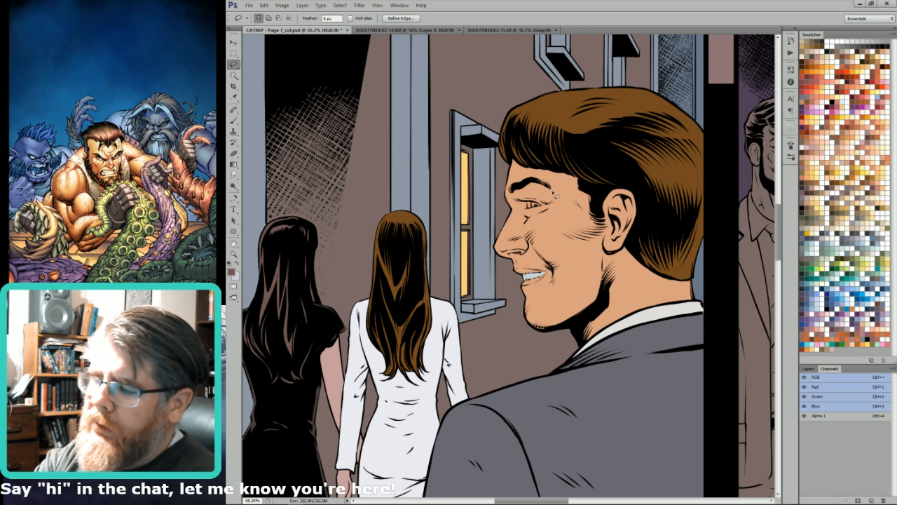
Step: Select the smiling man's eye with the Lasso and fill it with the same near-white
scroll(549, 192, "up", 5)
mouse_move(512, 235)
left_mouse_down()
mouse_move(553, 251)
mouse_move(516, 236)
mouse_move(502, 253)
mouse_move(531, 242)
mouse_move(532, 250)
left_mouse_up()
key("ctrl+BackSpace")
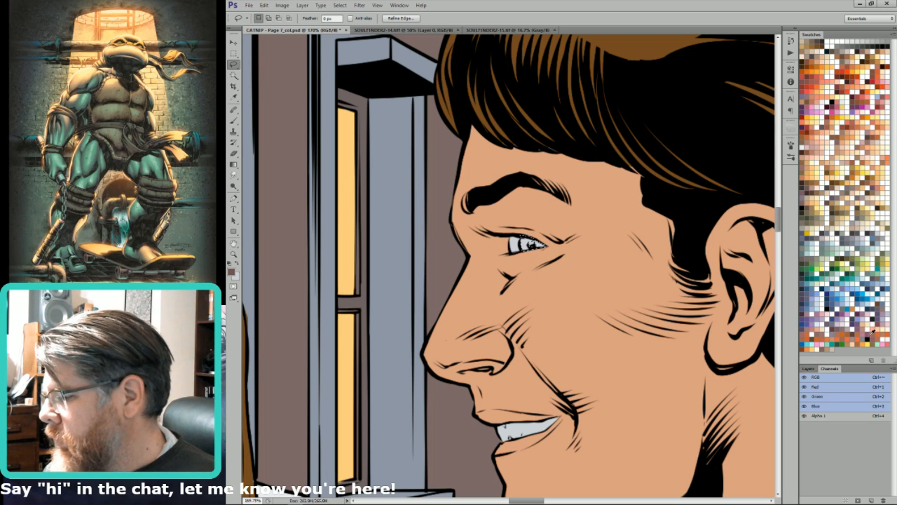
Step: Fill the smiling man's iris with a muted reddish swatch colour, check it without the selection outline, and clear the selection
left_click(870, 337)
key("ctrl+BackSpace")
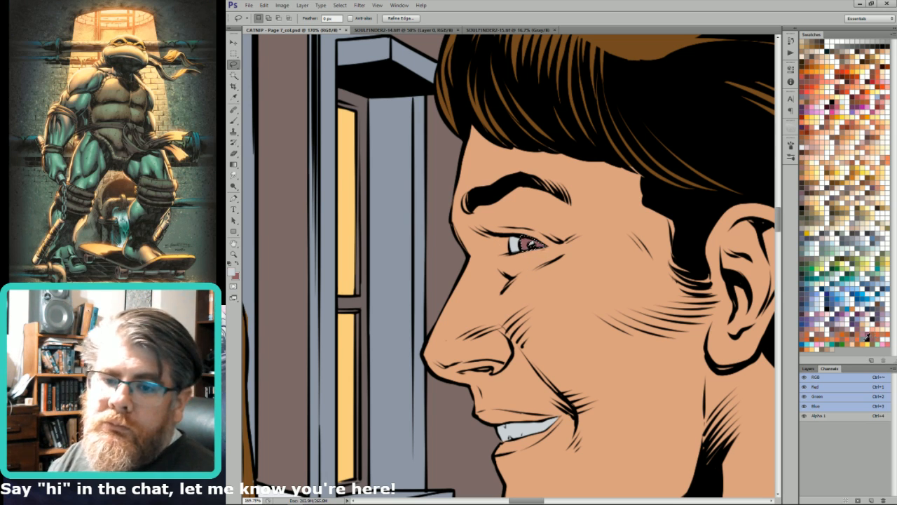
key("ctrl+h")
key("ctrl+h")
key("ctrl+h")
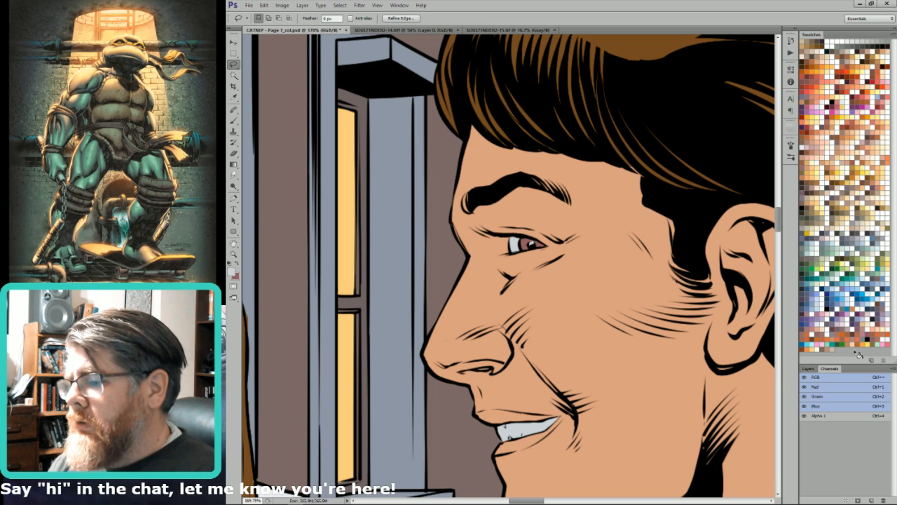
key("ctrl+alt+0")
key("ctrl+d")
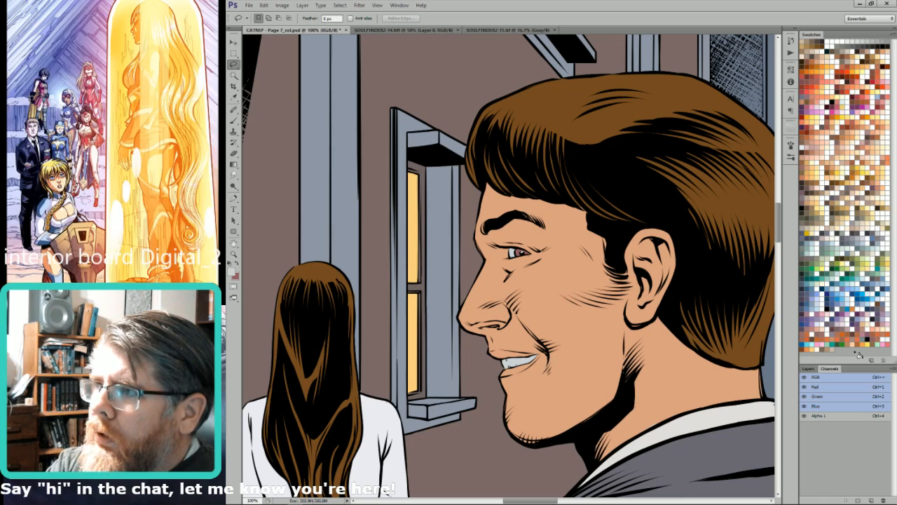
Step: Select the partly hidden earring beside the hair of the brown-haired woman facing forward in the adjacent panel
key("ctrl+minus")
key("ctrl+minus")
key("ctrl+minus")
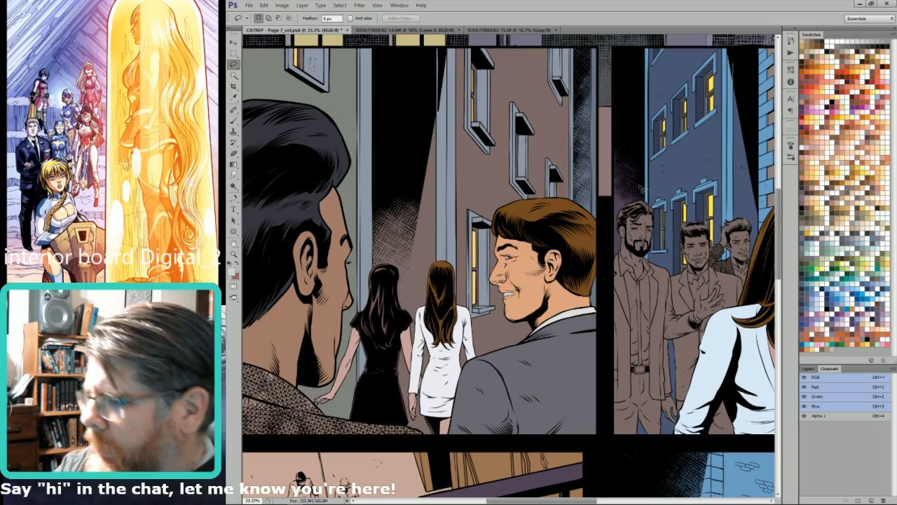
left_click_drag(656, 183, 519, 172)
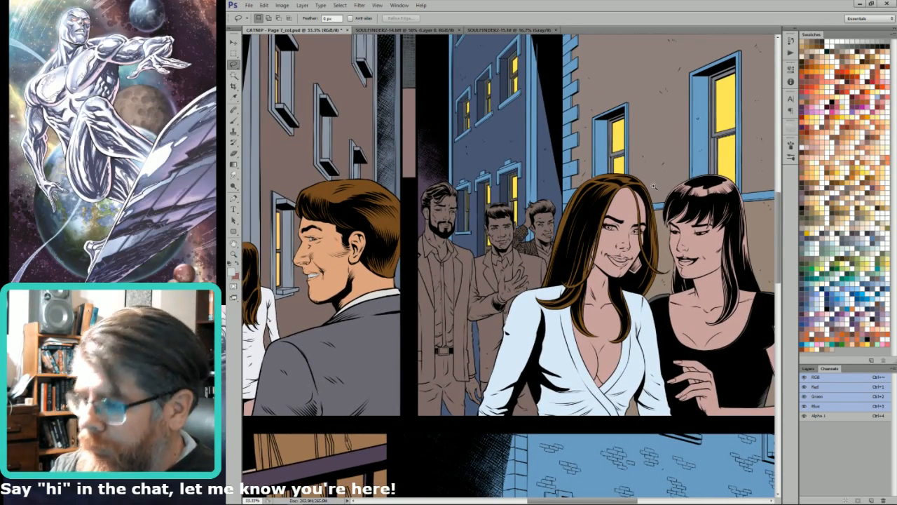
key("ctrl+plus")
key("ctrl+plus")
key("ctrl+plus")
mouse_move(505, 277)
left_mouse_down()
mouse_move(523, 277)
mouse_move(523, 238)
mouse_move(512, 219)
left_mouse_up()
key("w")
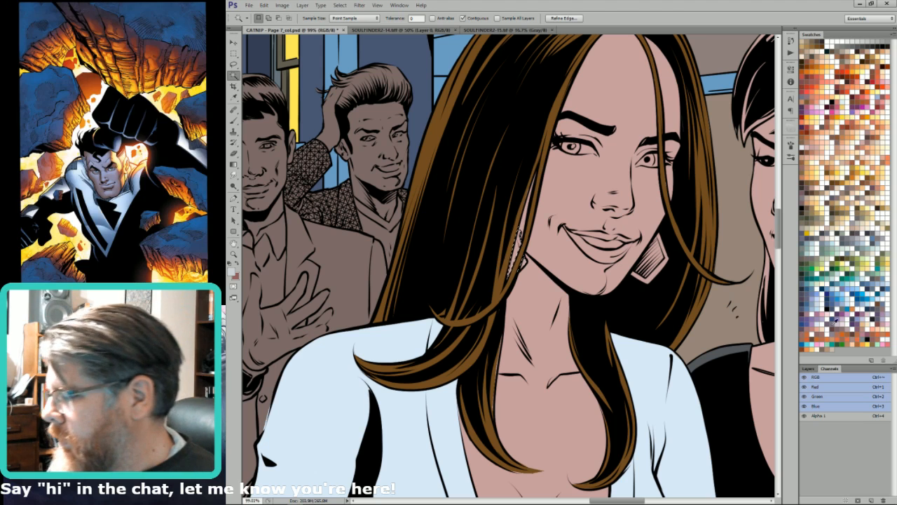
Step: Fill the selected earring with a yellow swatch colour
left_click(868, 342)
key("l")
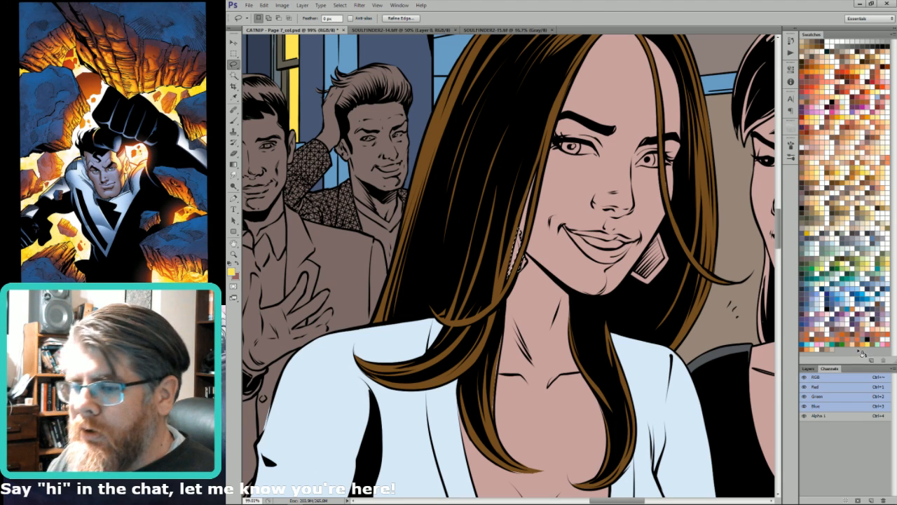
key("x")
key("ctrl+BackSpace")
key("Return")
Step: Select the woman's other, fully visible earring, fill it with the same yellow, and clear the selection
mouse_move(672, 287)
left_mouse_down()
mouse_move(657, 298)
mouse_move(634, 270)
mouse_move(660, 239)
mouse_move(674, 257)
left_mouse_up()
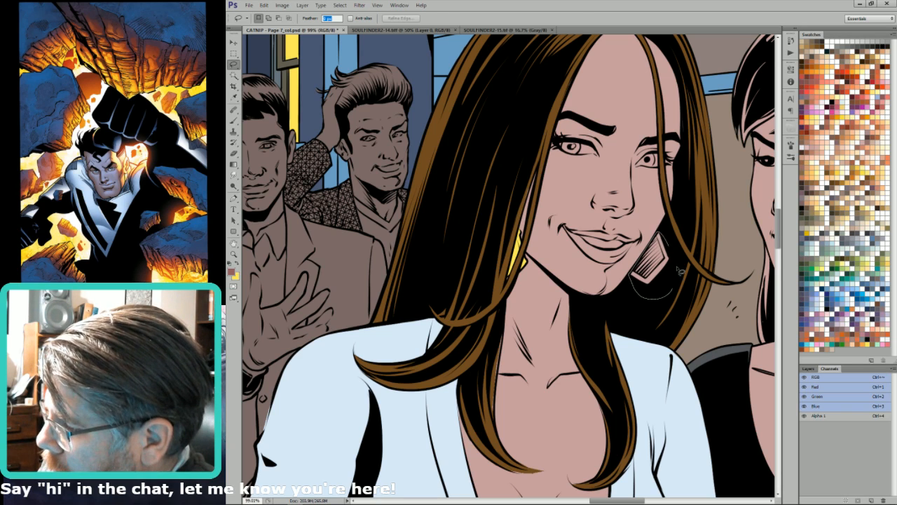
key("w")
key("ctrl+BackSpace")
key("l")
left_click_drag(628, 206, 601, 290)
key("ctrl+d")
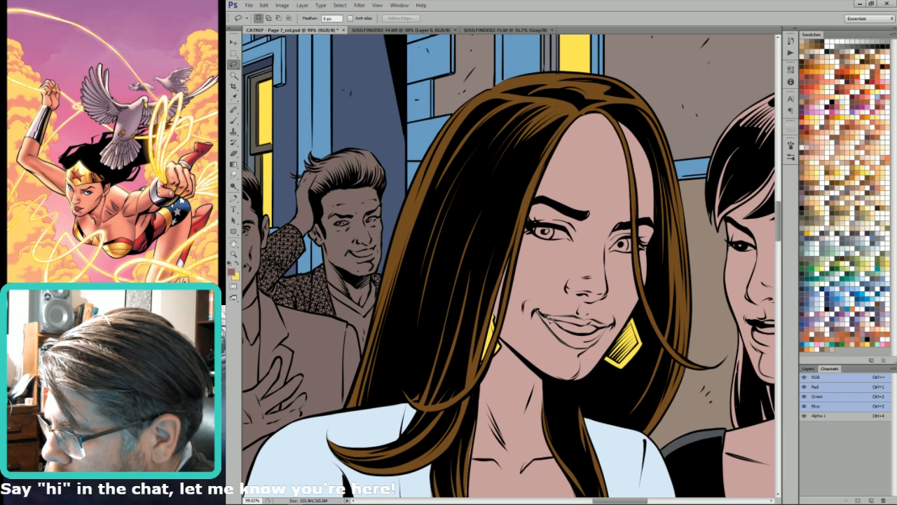
Step: Select the brown-haired woman's lips with the Lasso and fill them with muted red
left_click_drag(538, 312, 537, 311)
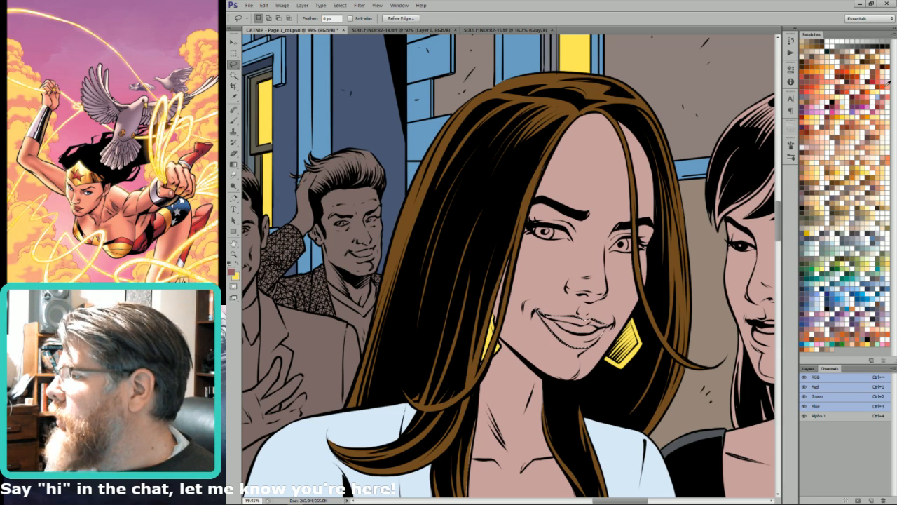
key("x")
key("ctrl+BackSpace")
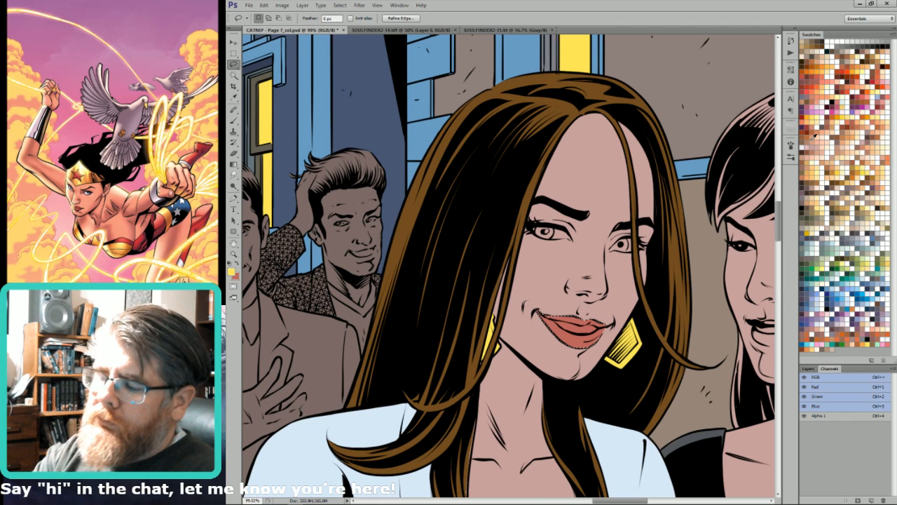
Step: Select the brown-haired woman's teeth with the Lasso, fill them with white, and clear the selection
key("ctrl+d")
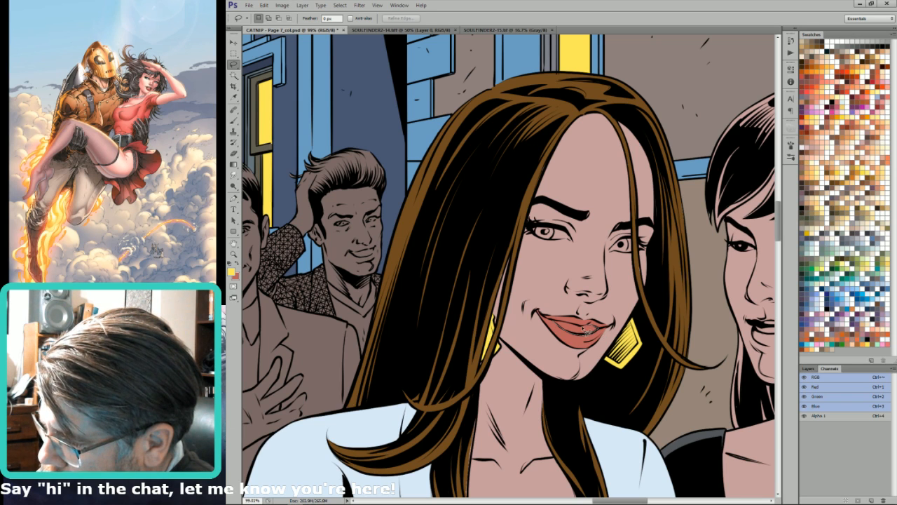
left_click_drag(572, 293, 579, 294)
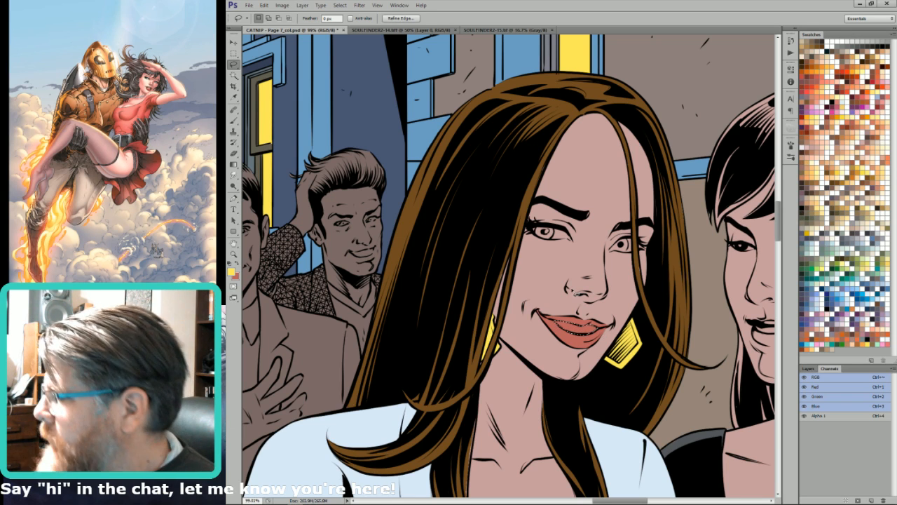
left_click(804, 146)
key("Delete")
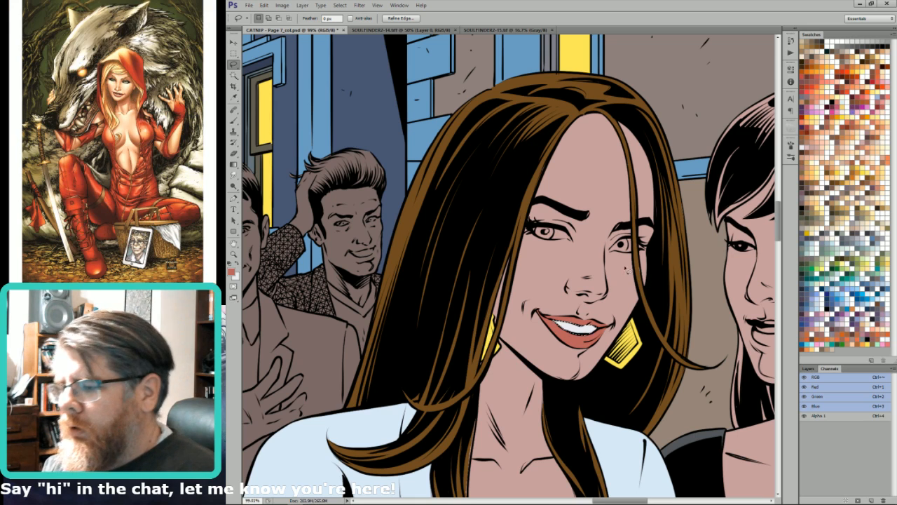
key("ctrl+d")
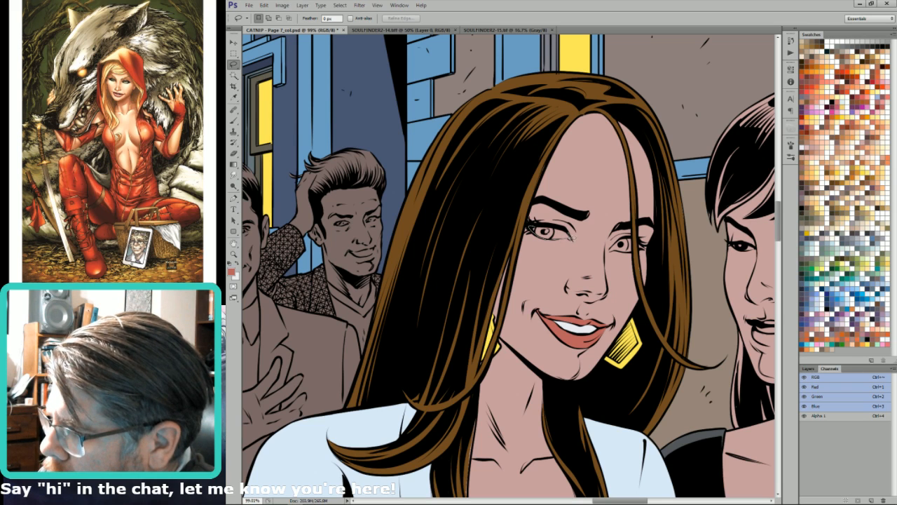
Step: Select both of the brown-haired woman's eyes and fill them with white
left_click_drag(560, 232, 534, 229)
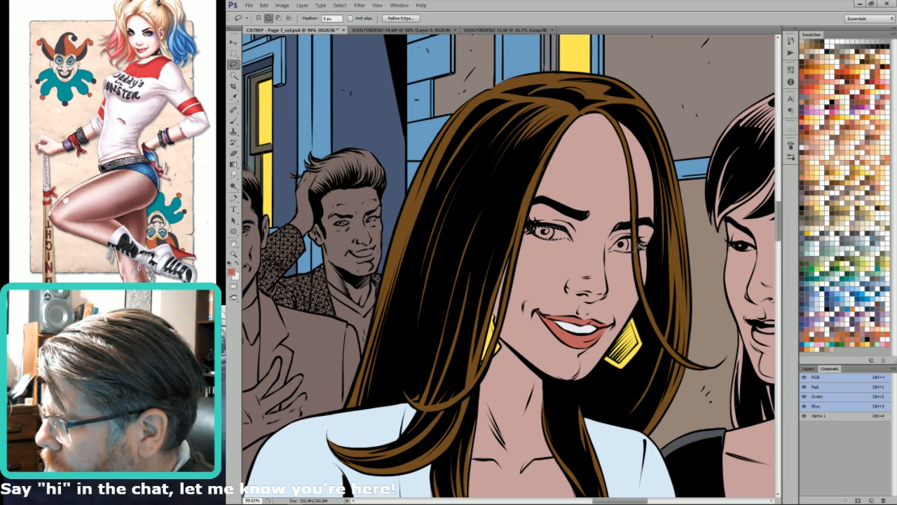
key("w")
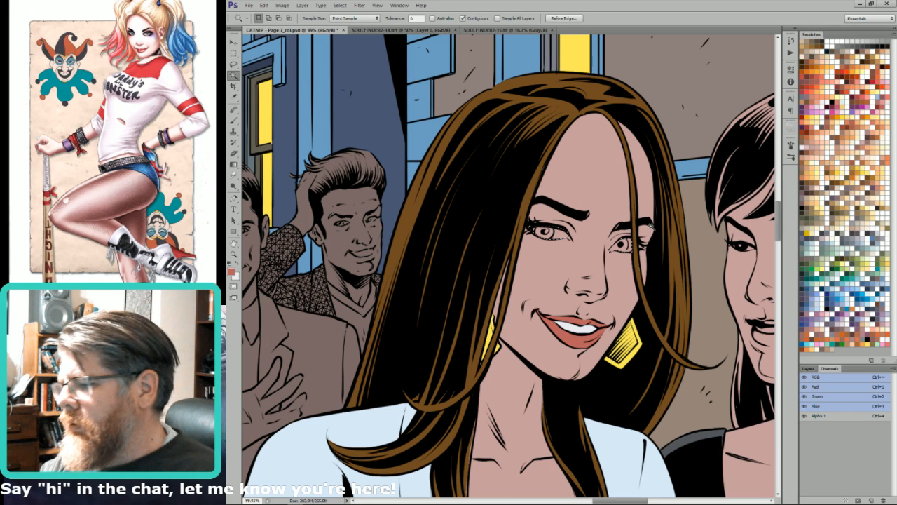
key("l")
key("ctrl+BackSpace")
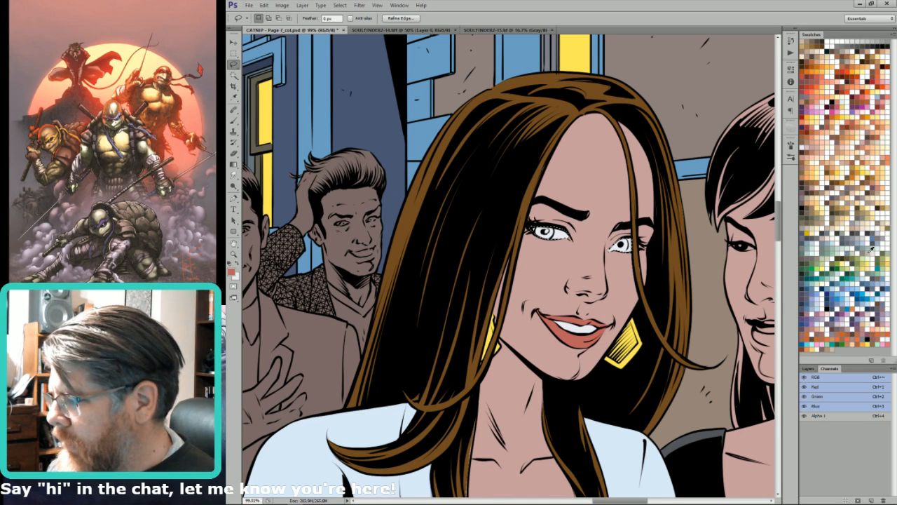
Step: Paint the brown-haired woman's irises blue-grey with a small Pencil brush, keeping the surrounding eye areas white
left_click(862, 241)
key("b")
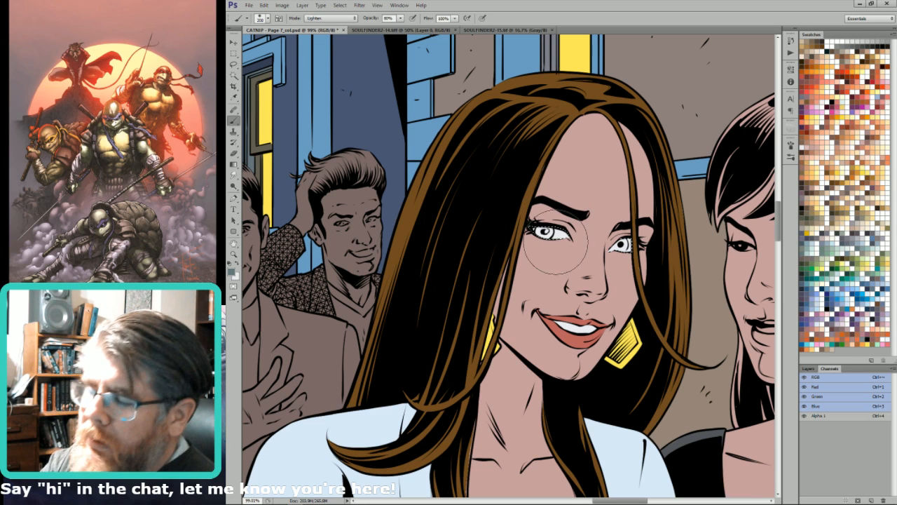
key("shift+b")
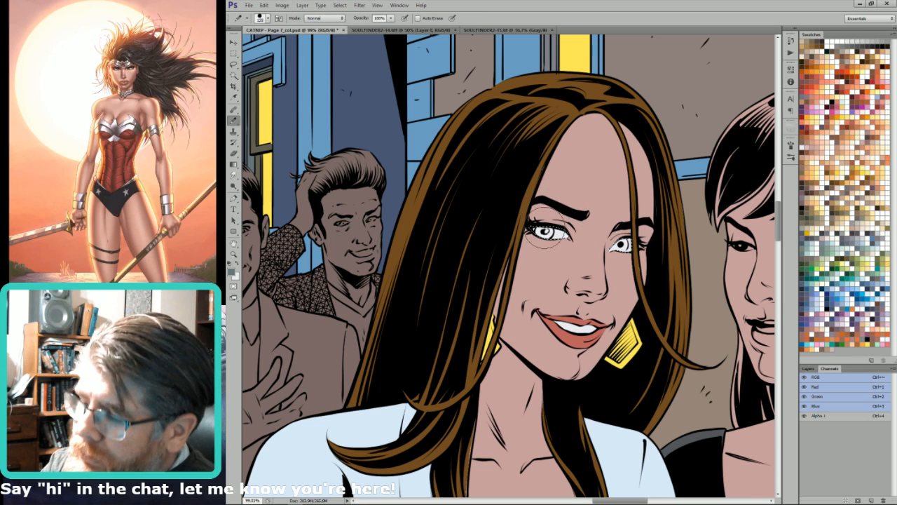
key("bracketleft")
key("bracketleft")
key("bracketleft")
key("bracketleft")
key("bracketleft")
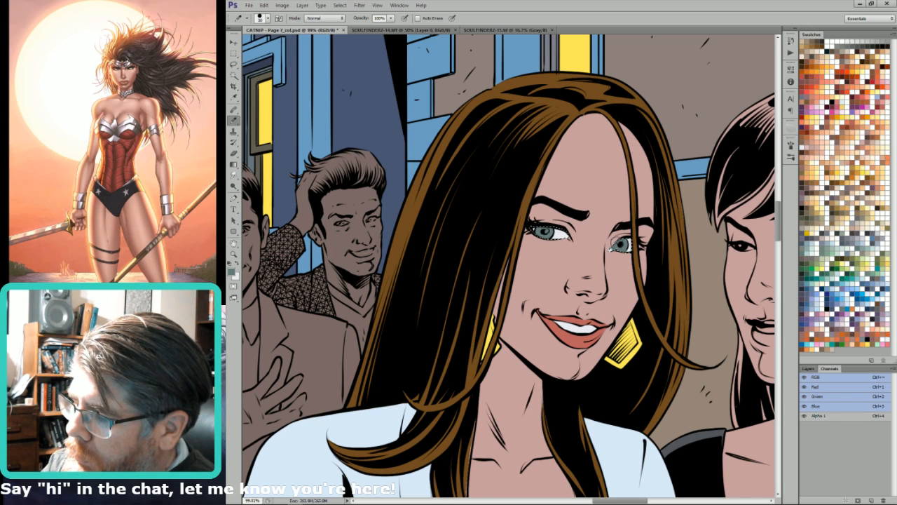
key("x")
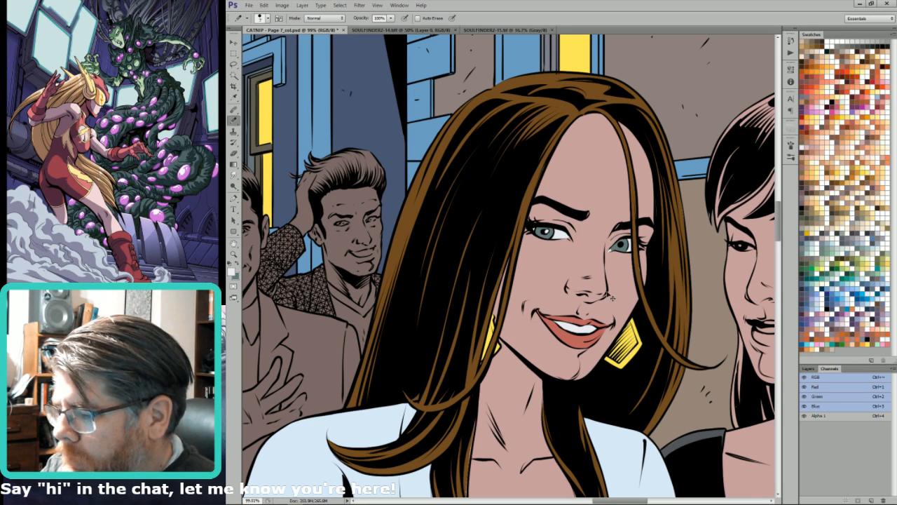
Step: Sample the red of the brown-haired woman's lips for a Pencil touch-up and return to the full page
scroll(595, 347, "up", 3)
left_click(486, 259, "alt")
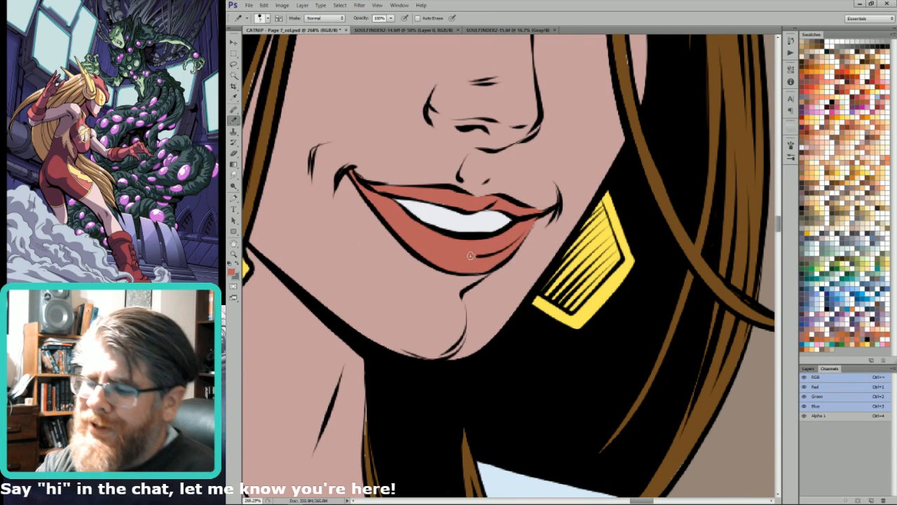
key("ctrl+0")
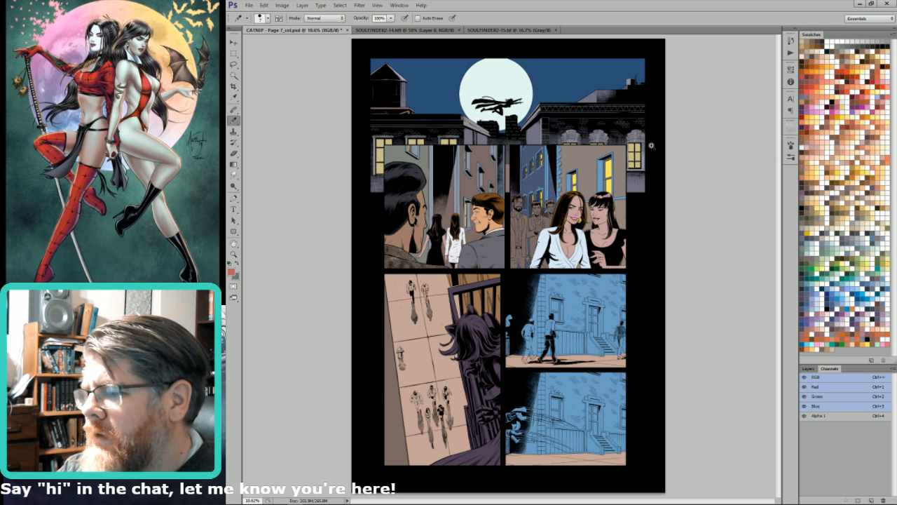
Step: Select the hair highlights of the black-haired woman in the black top using the Lasso and Magic Wand
scroll(572, 200, "up", 5)
key("l")
scroll(621, 221, "up", 3)
mouse_move(659, 196)
left_mouse_down()
mouse_move(657, 288)
mouse_move(583, 278)
mouse_move(589, 149)
mouse_move(563, 169)
mouse_move(561, 151)
mouse_move(544, 167)
left_mouse_up()
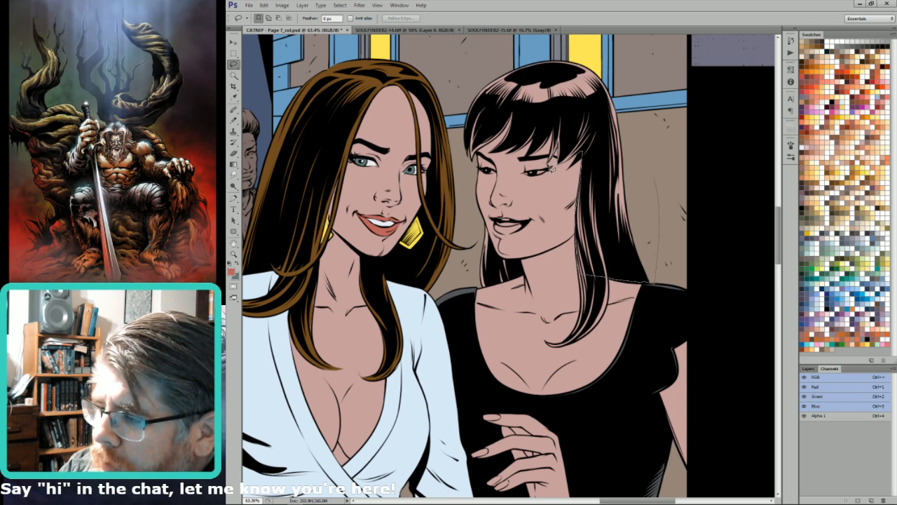
left_click_drag(554, 133, 551, 85)
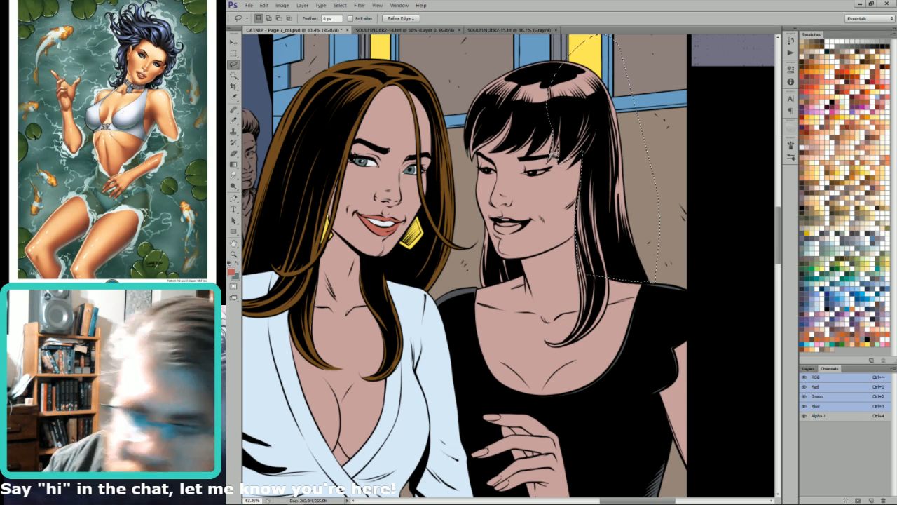
left_click_drag(566, 123, 635, 227)
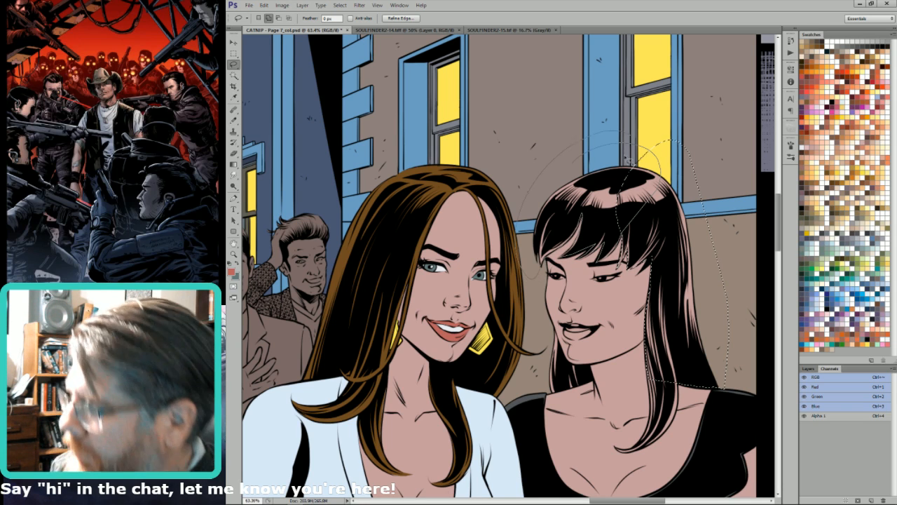
key("w")
left_click(623, 202)
Step: Fill the black-haired woman's selected hair highlights with a dark brown swatch colour and clear the selection
key("ctrl+BackSpace")
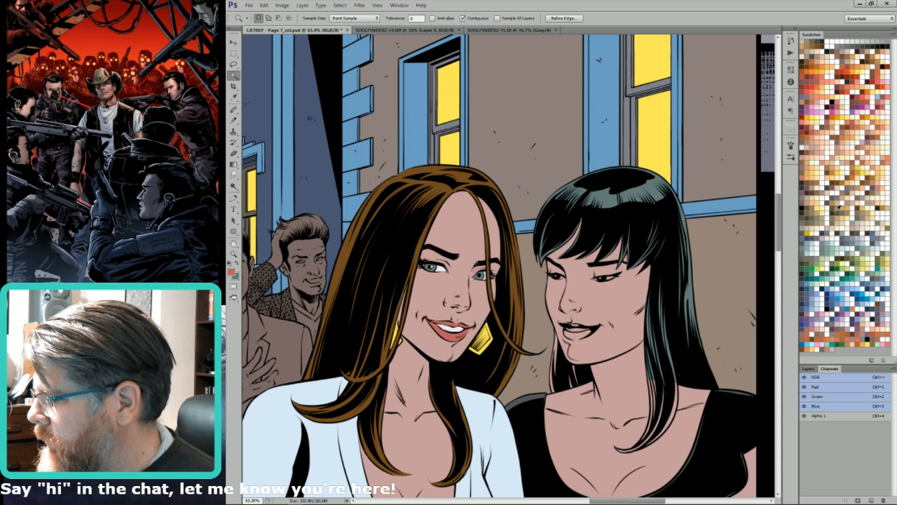
left_click(810, 190)
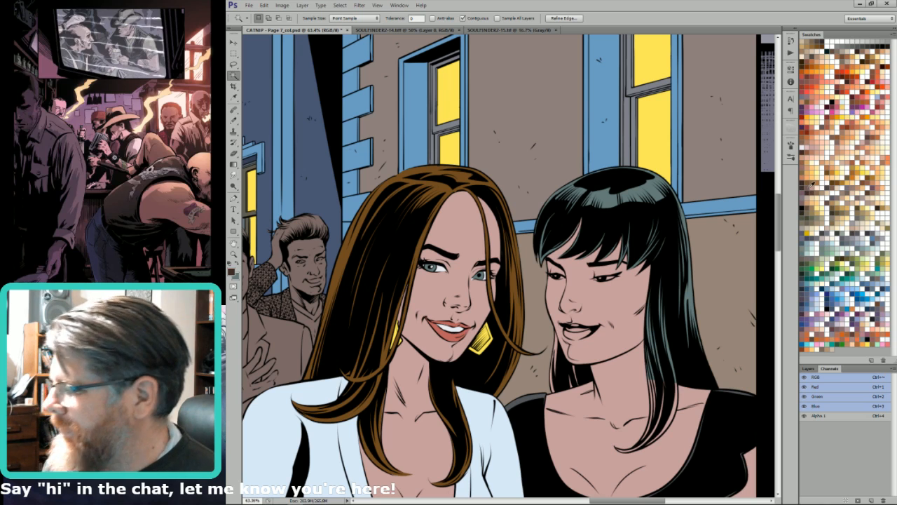
key("x")
key("ctrl+BackSpace")
key("Return")
left_click_drag(576, 346, 619, 227)
key("ctrl+d")
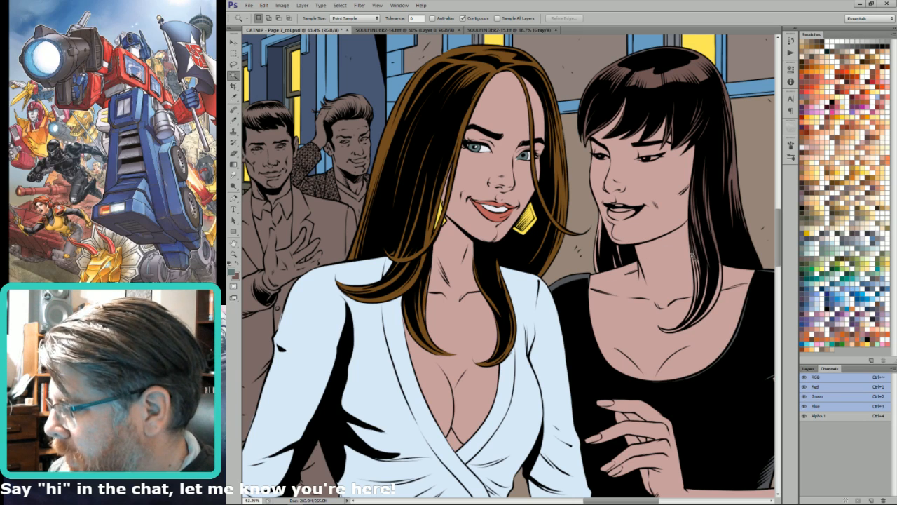
Step: Select the uncoloured hair strands behind the black-haired woman's neck and fill them with the same dark brown
key("l")
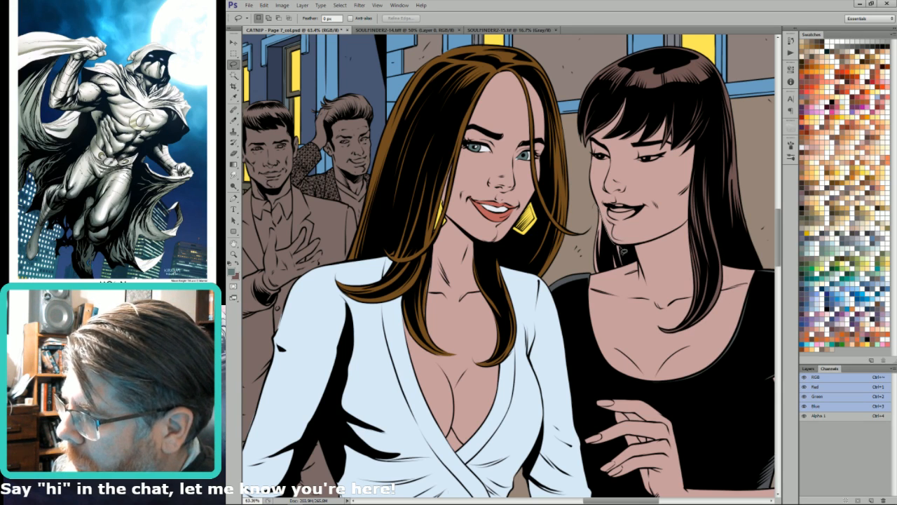
left_click_drag(625, 272, 595, 272)
key("w")
left_click(614, 245, "alt+shift")
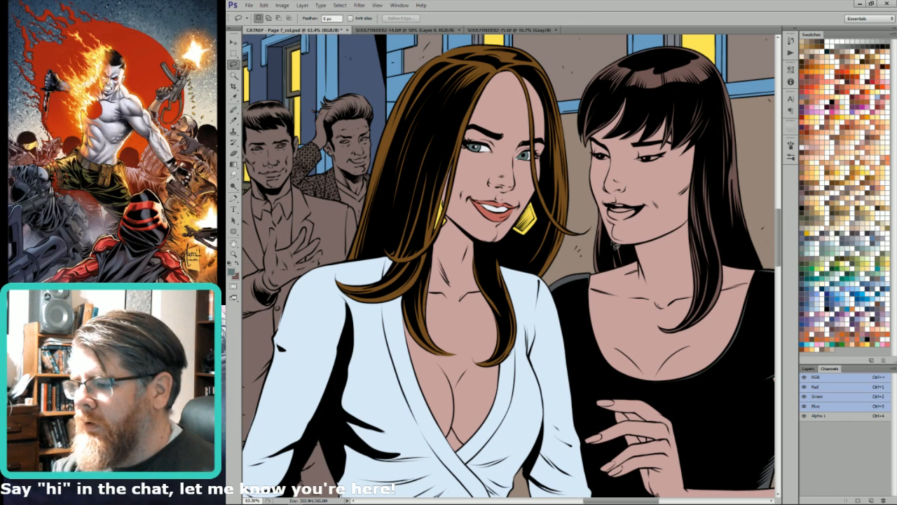
Step: Fill the black-haired woman's teeth with the white sampled from the other woman's teeth and clear the selection
key("i")
left_click(495, 205)
key("x")
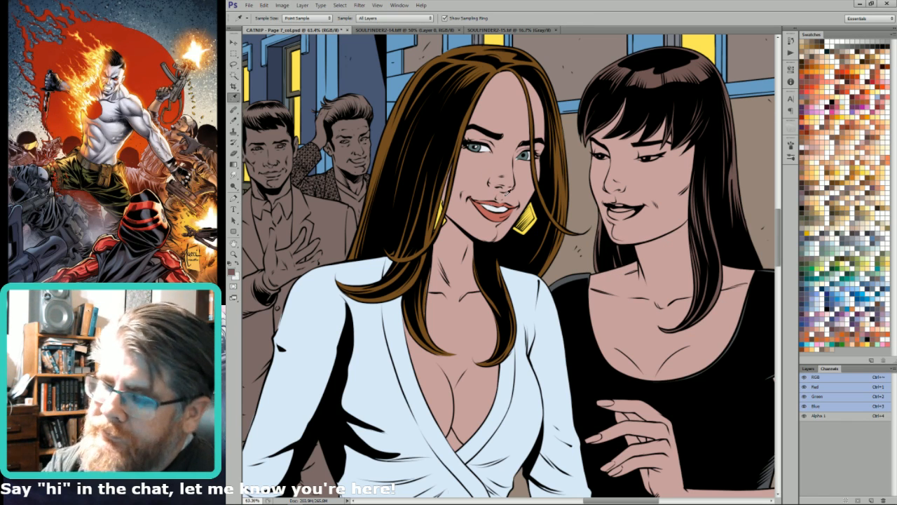
key("l")
key("ctrl+space")
left_click_drag(693, 158, 547, 285)
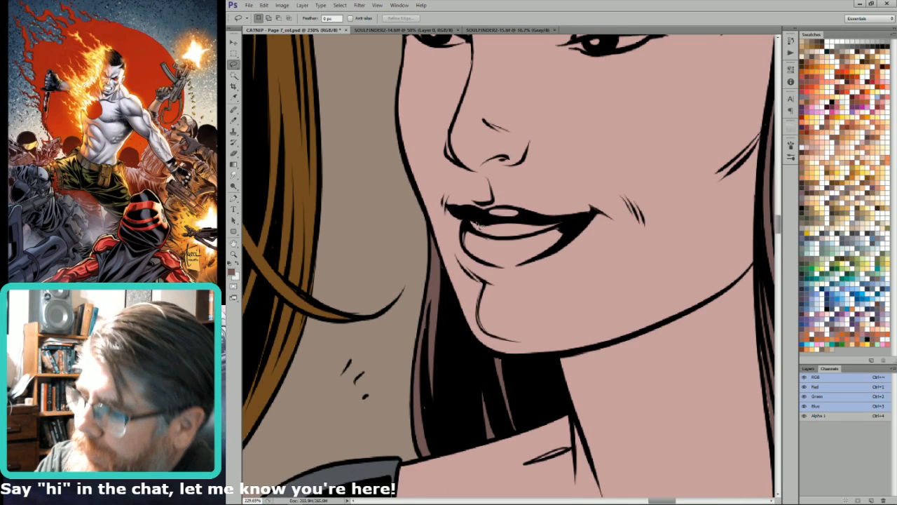
mouse_move(468, 218)
left_mouse_down()
mouse_move(495, 240)
mouse_move(536, 241)
mouse_move(562, 225)
mouse_move(468, 219)
mouse_move(570, 280)
left_mouse_up()
key("ctrl+BackSpace")
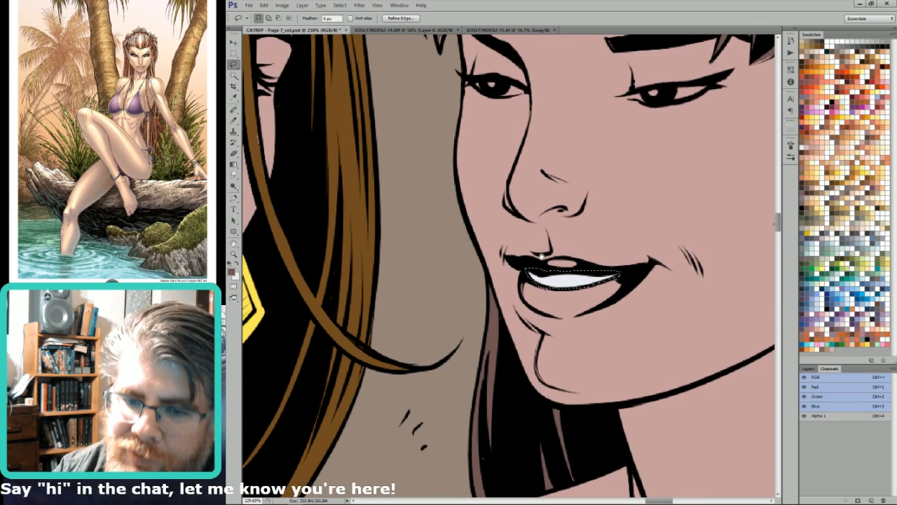
key("ctrl+d")
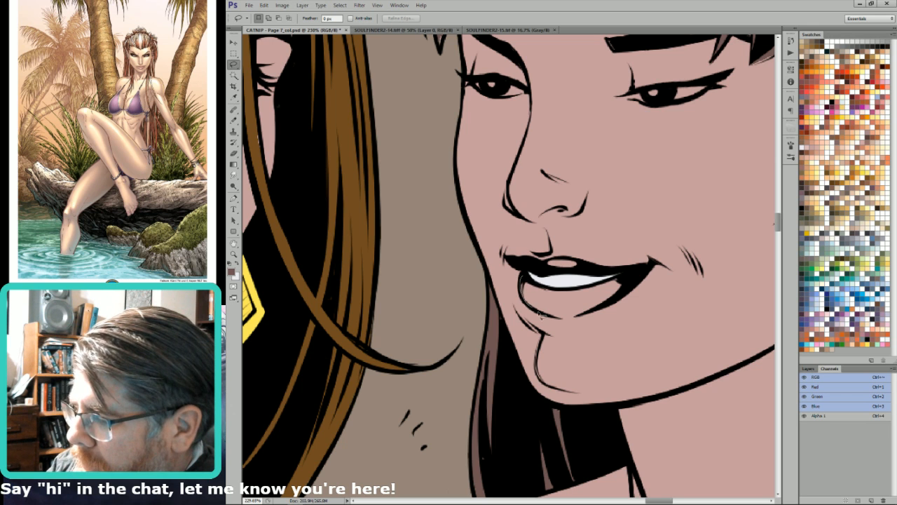
Step: Select the black-haired woman's upper and lower lips, fill them with an orange-red swatch, and clear the selection
mouse_move(582, 319)
left_mouse_down()
mouse_move(627, 298)
mouse_move(640, 276)
mouse_move(523, 266)
left_mouse_up()
key("w")
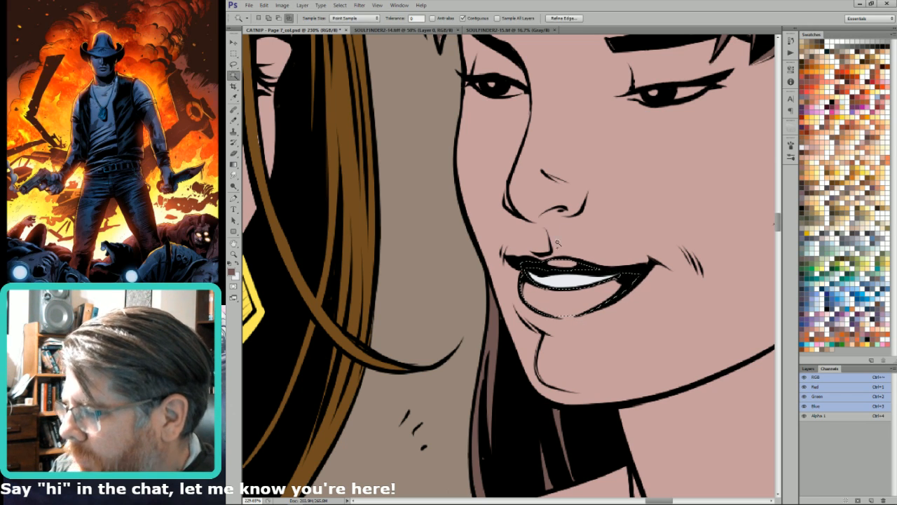
left_click(824, 77)
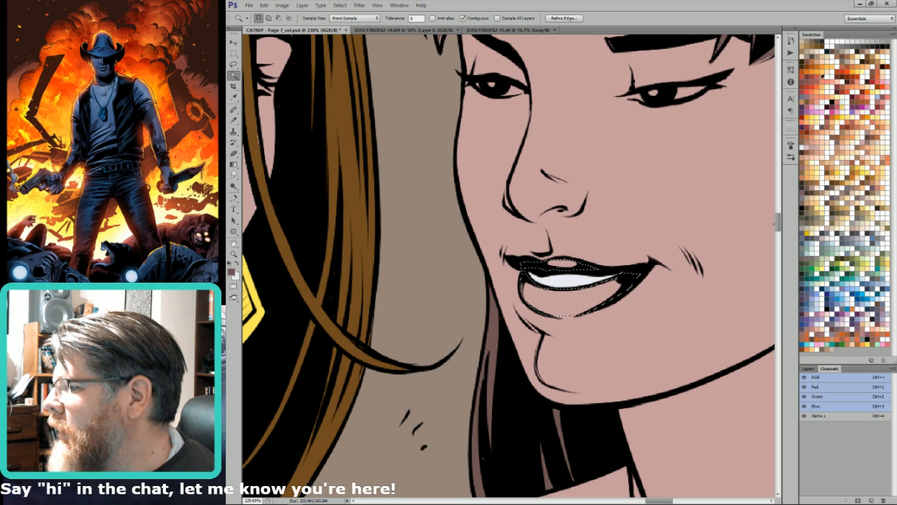
key("l")
key("x")
key("ctrl+BackSpace")
key("ctrl+minus")
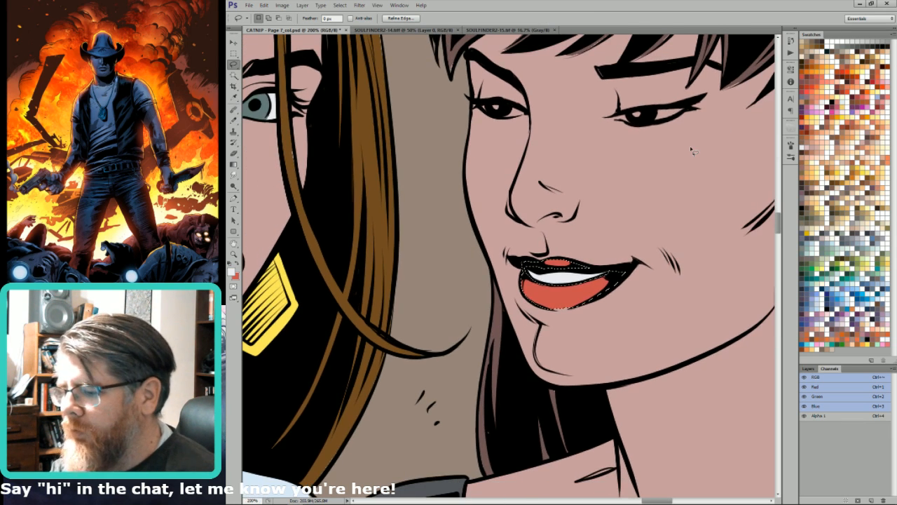
key("ctrl+d")
mouse_move(550, 309)
left_mouse_down()
mouse_move(570, 299)
mouse_move(555, 302)
left_mouse_up()
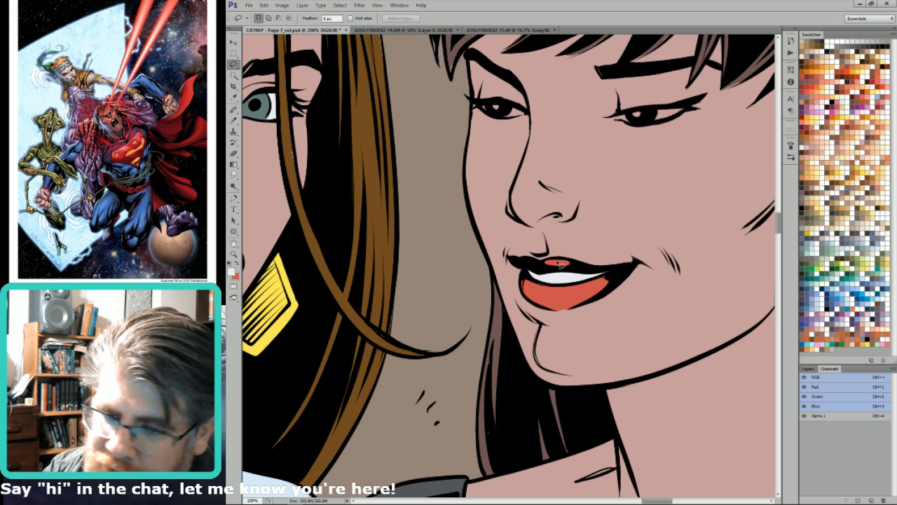
Step: Select the small strand at the tip of the black-haired woman's fringe and fill it with the hair's dark brown
left_click_drag(638, 150, 570, 340)
mouse_move(392, 257)
left_mouse_down()
mouse_move(387, 264)
mouse_move(402, 229)
mouse_move(392, 247)
left_mouse_up()
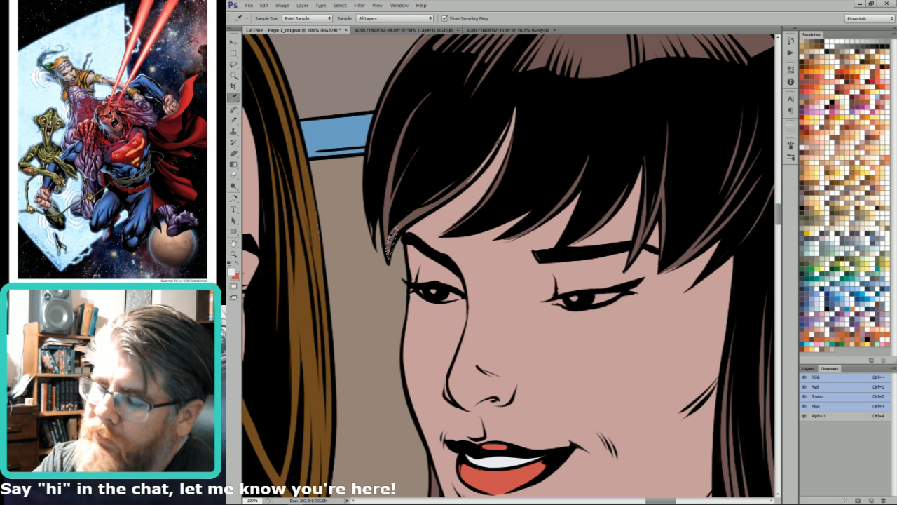
key("x")
key("Return")
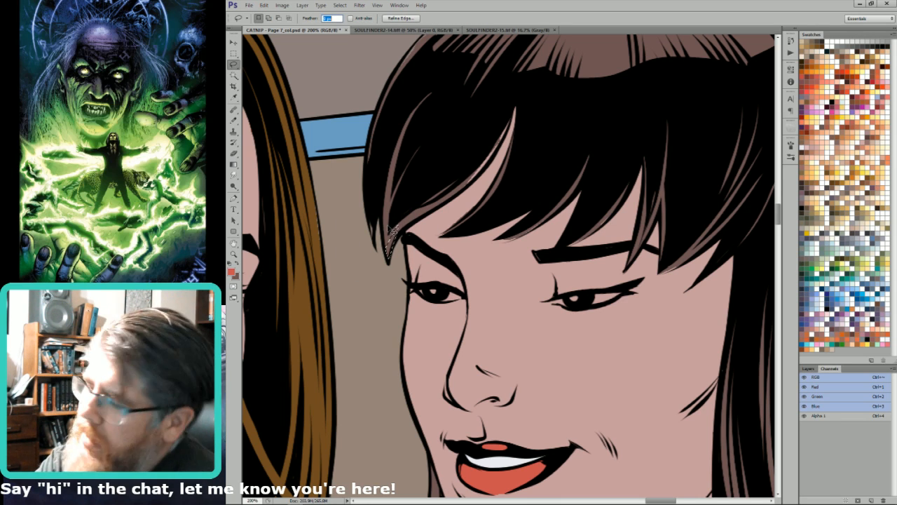
Step: Select the remaining skin-coloured strands along the fringe, fill them with the hair's dark brown, and clear the selection
mouse_move(460, 165)
left_mouse_down()
mouse_move(469, 189)
mouse_move(511, 134)
mouse_move(501, 145)
mouse_move(511, 85)
left_mouse_up()
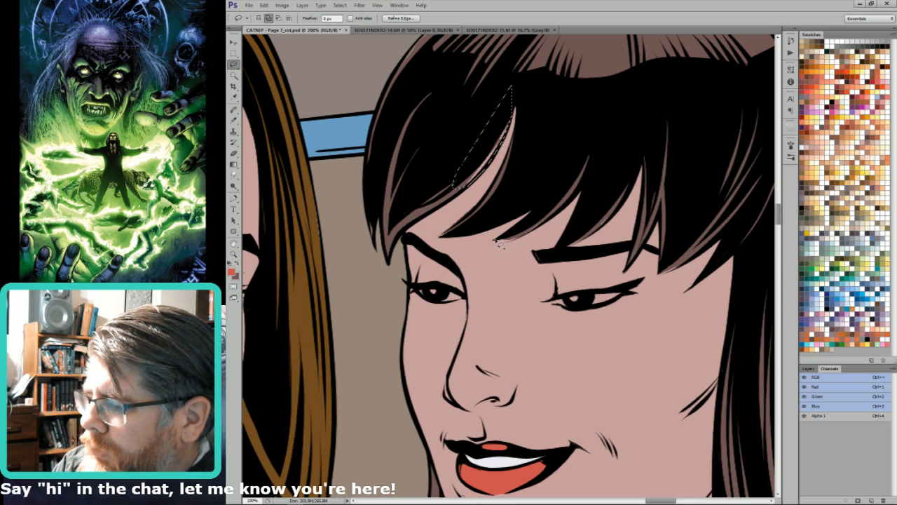
left_click_drag(514, 240, 553, 209)
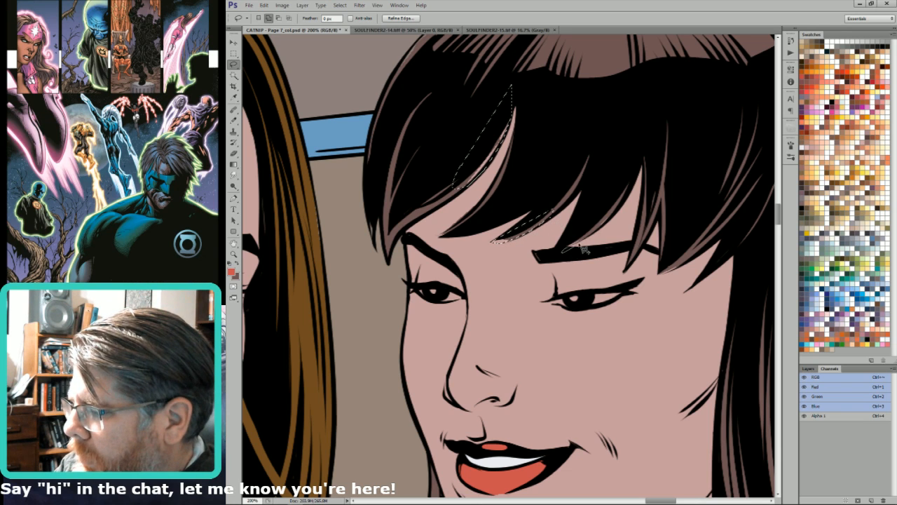
mouse_move(602, 236)
left_mouse_down()
mouse_move(611, 215)
mouse_move(569, 252)
mouse_move(571, 235)
left_mouse_up()
mouse_move(660, 273)
left_mouse_down()
mouse_move(681, 273)
mouse_move(680, 238)
left_mouse_up()
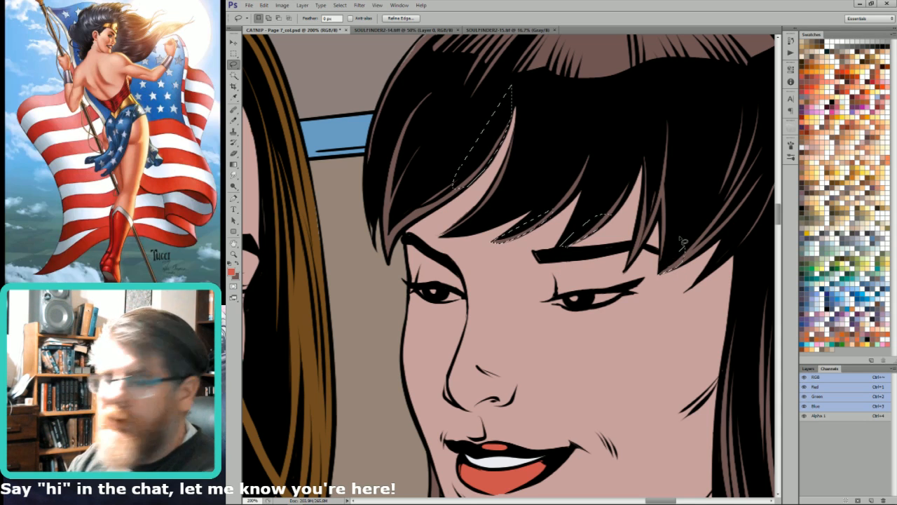
key("ctrl+d")
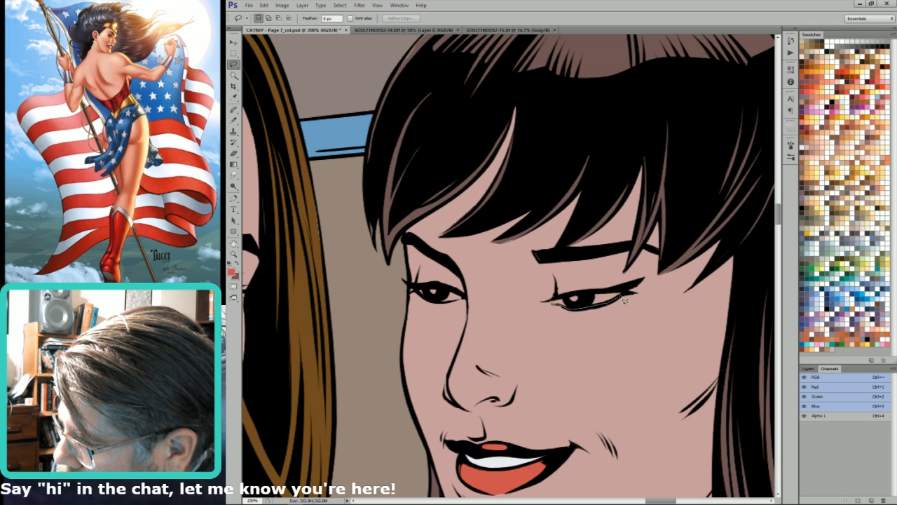
Step: Select both of the black-haired woman's eyes and fill their whites with the white sampled from her teeth
left_click_drag(570, 297, 569, 295)
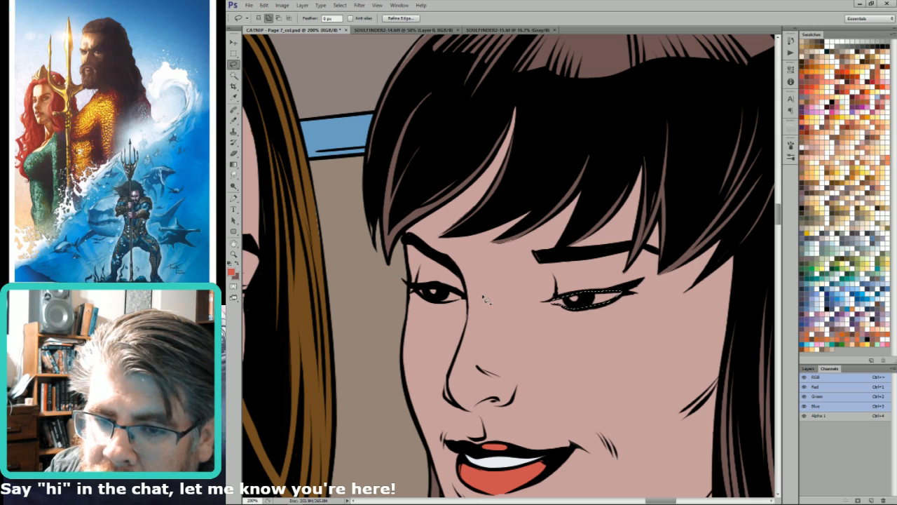
mouse_move(419, 286)
left_mouse_down()
mouse_move(452, 303)
mouse_move(457, 291)
mouse_move(419, 286)
left_mouse_up()
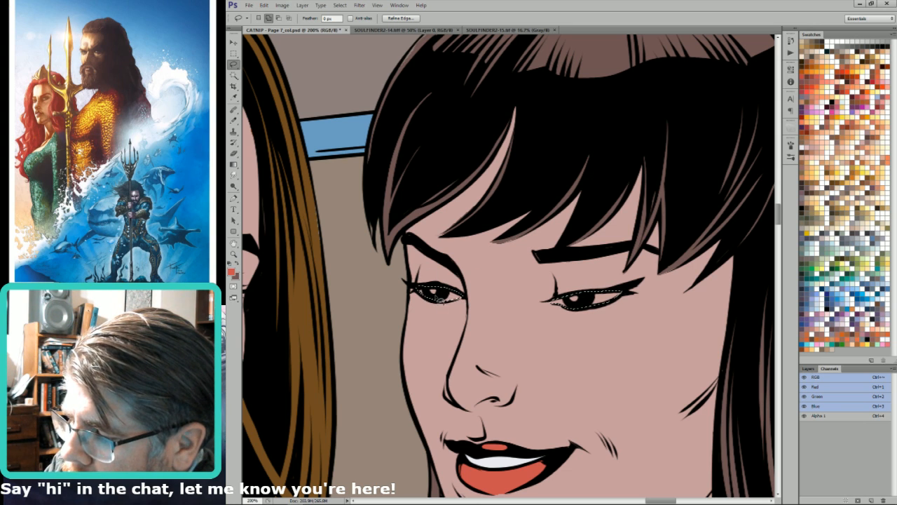
key("i")
left_click(508, 460)
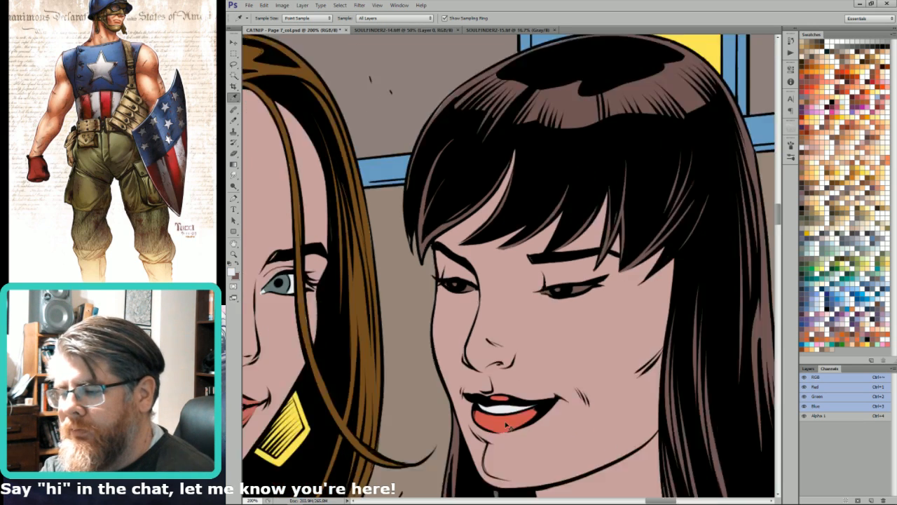
key("ctrl+minus")
left_click(507, 418)
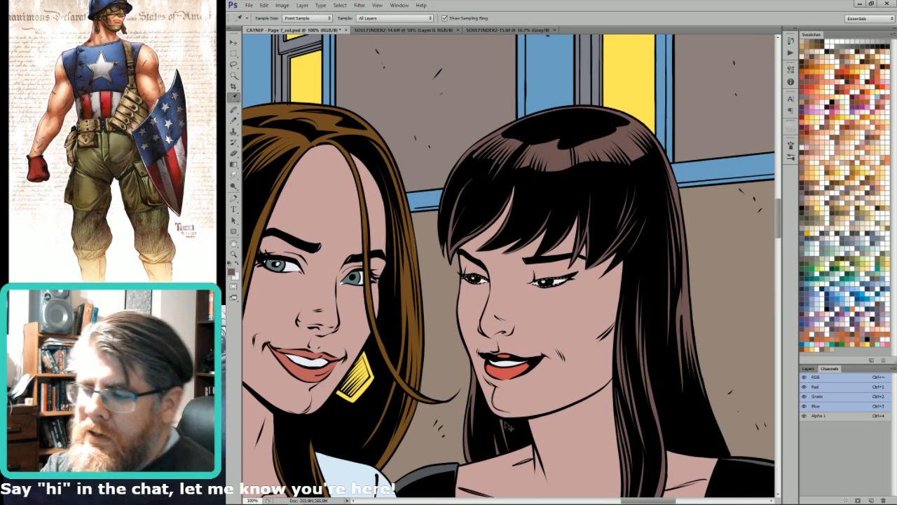
Step: Touch up the inner eye corners of the brown-haired woman with her sampled skin colour using the Pencil
left_click_drag(291, 231, 398, 324)
left_click(502, 260)
key("b")
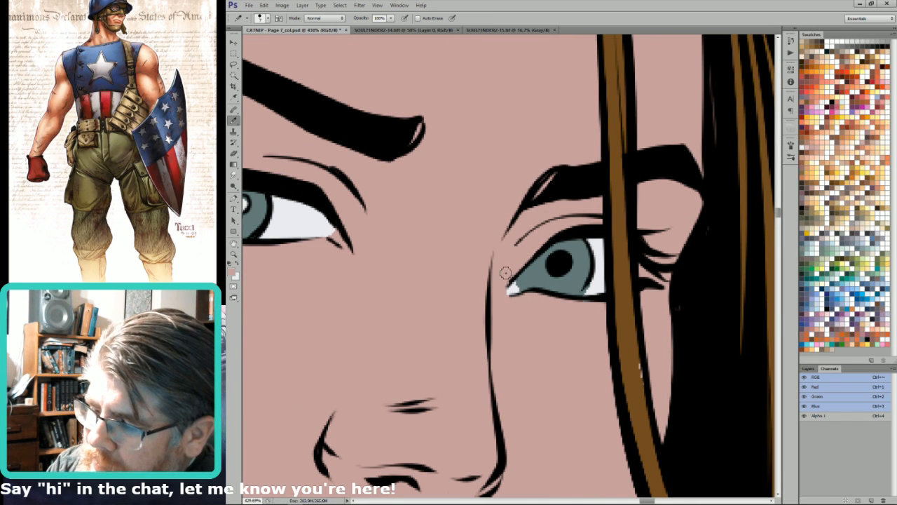
left_click_drag(343, 254, 531, 291)
key("ctrl+minus")
key("ctrl+minus")
key("ctrl+minus")
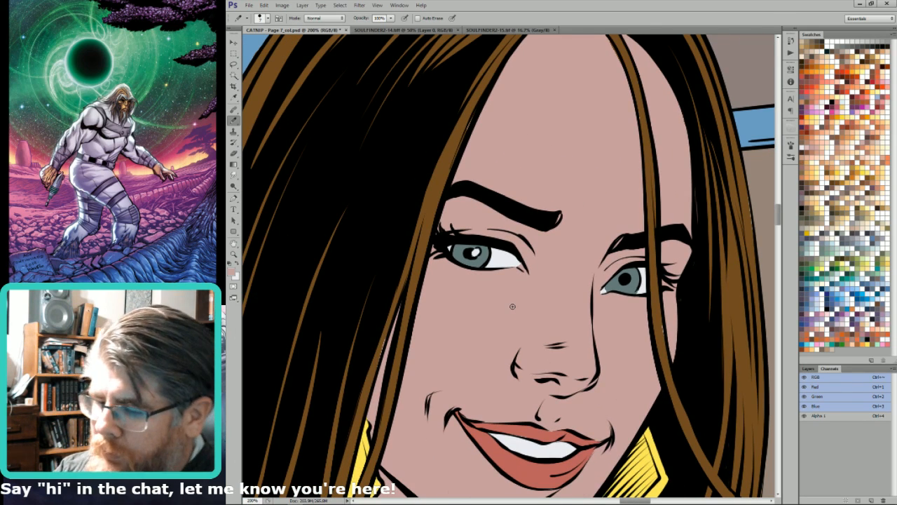
Step: Sample the brown of the brown-haired woman's hair as the Pencil colour
key("o")
key("i")
key("u")
key("i")
left_click(732, 155)
key("b")
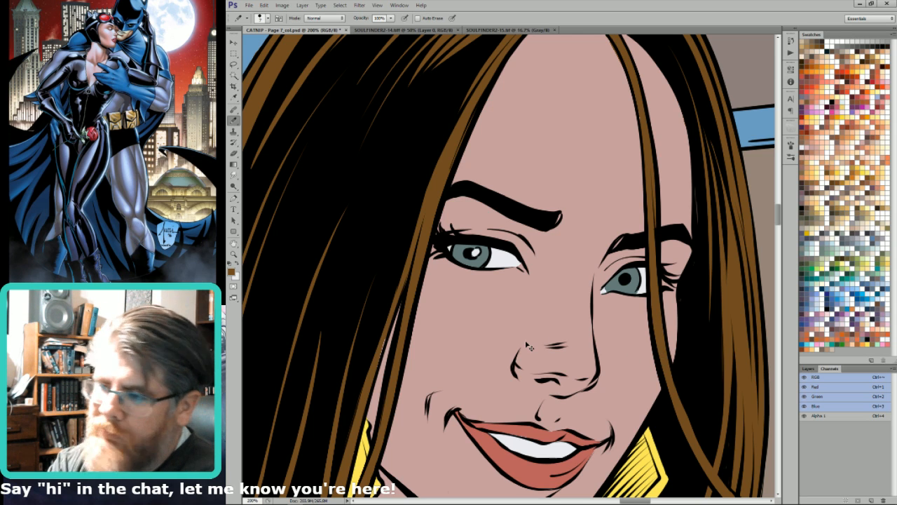
Step: Select both front halves of the bearded man's jacket in the panel with the two women, leaving out the shirt
key("ctrl+0")
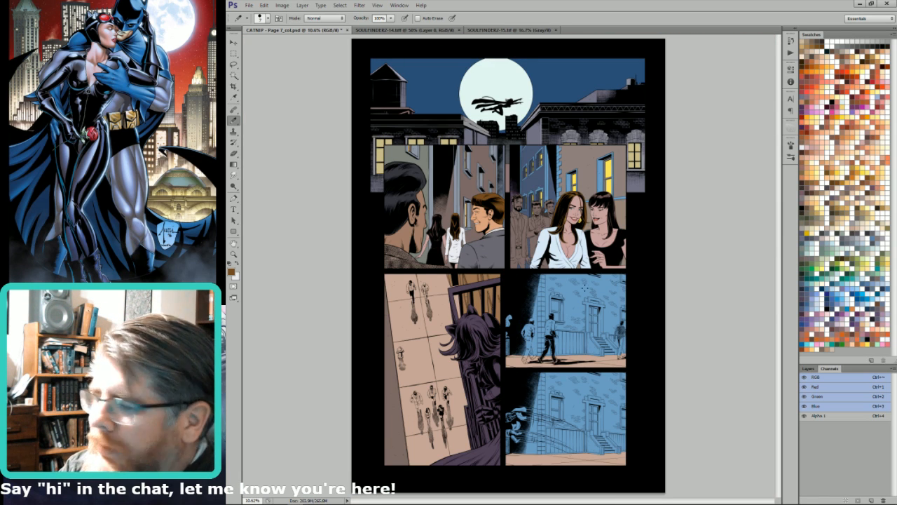
scroll(591, 167, "up", 5)
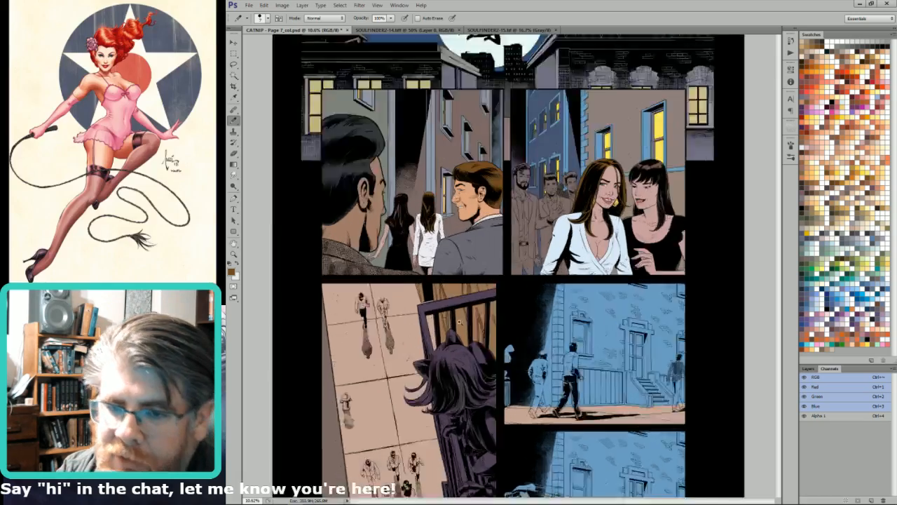
key("l")
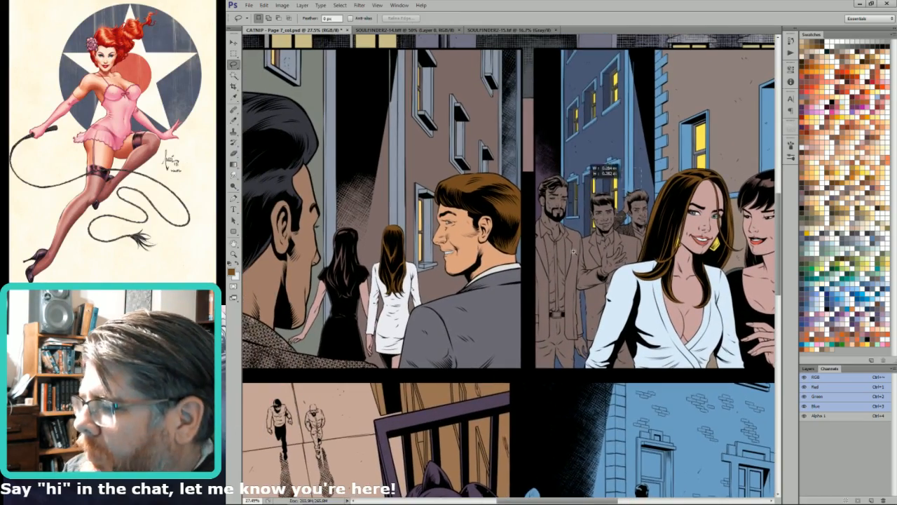
scroll(600, 217, "up", 3)
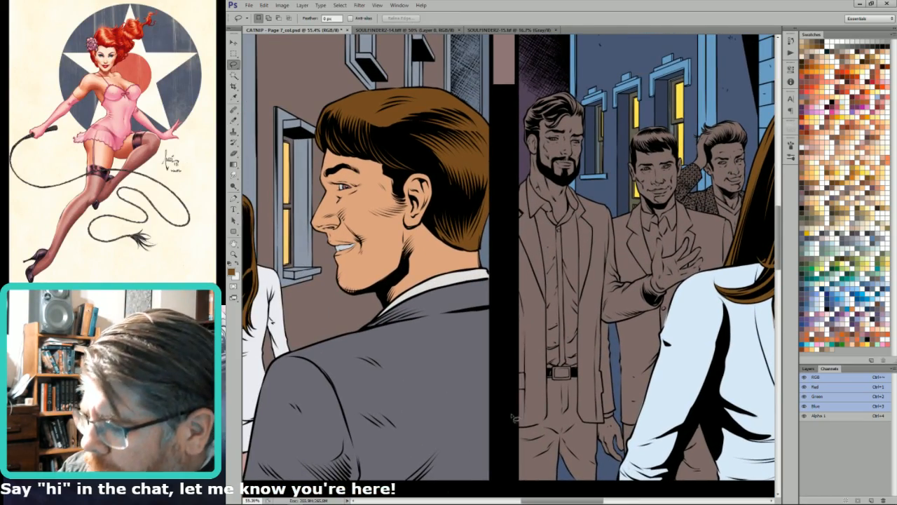
mouse_move(536, 429)
left_mouse_down()
mouse_move(551, 283)
mouse_move(549, 295)
mouse_move(518, 161)
left_mouse_up()
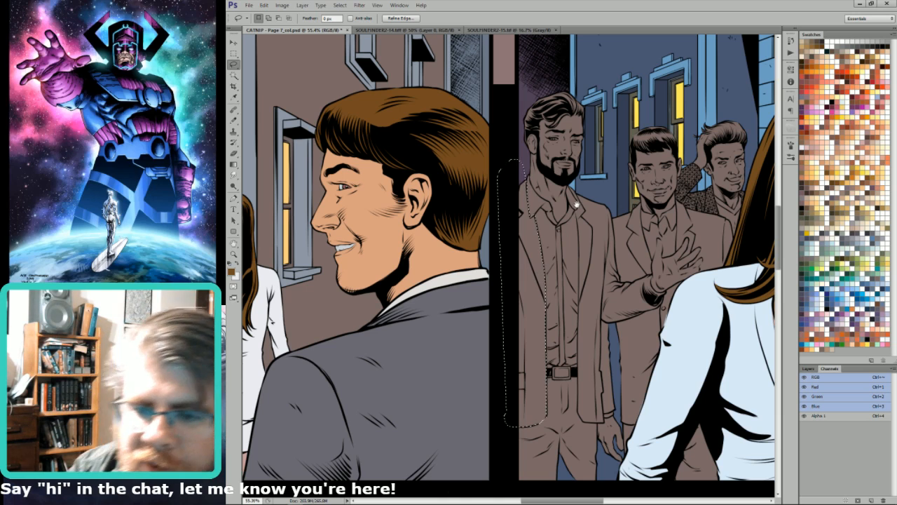
left_click_drag(576, 204, 619, 215)
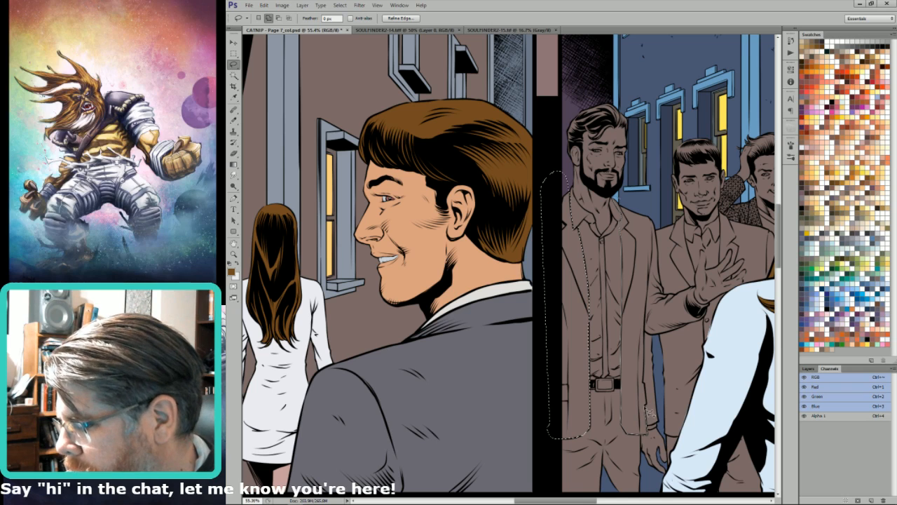
mouse_move(647, 413)
left_mouse_down()
mouse_move(649, 334)
mouse_move(656, 342)
mouse_move(662, 331)
mouse_move(669, 268)
mouse_move(668, 303)
mouse_move(644, 198)
left_mouse_up()
Step: Fill the selected jacket areas of the bearded man with a dark teal swatch
key("w")
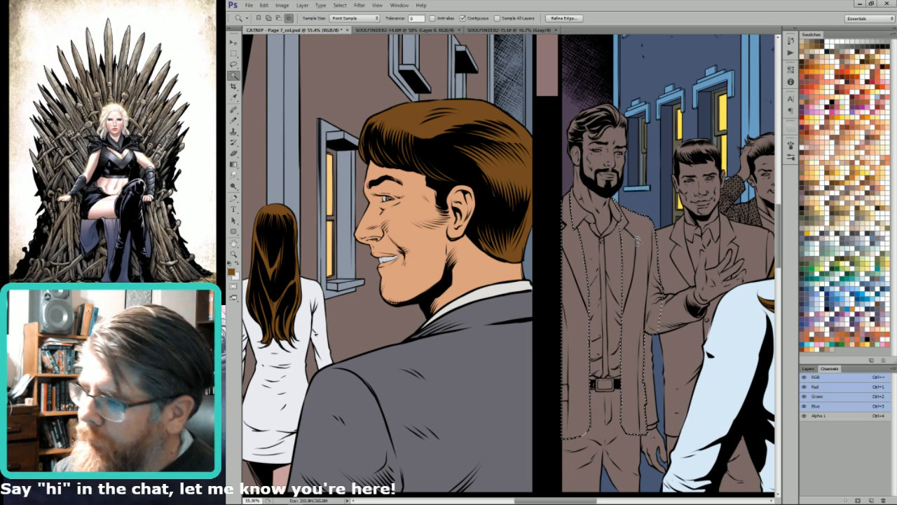
left_click(825, 237)
left_click(807, 238)
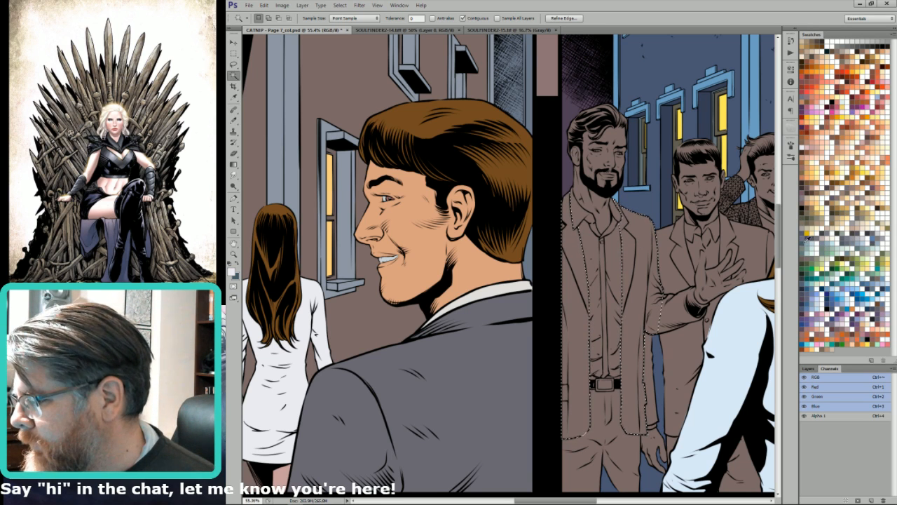
key("alt+BackSpace")
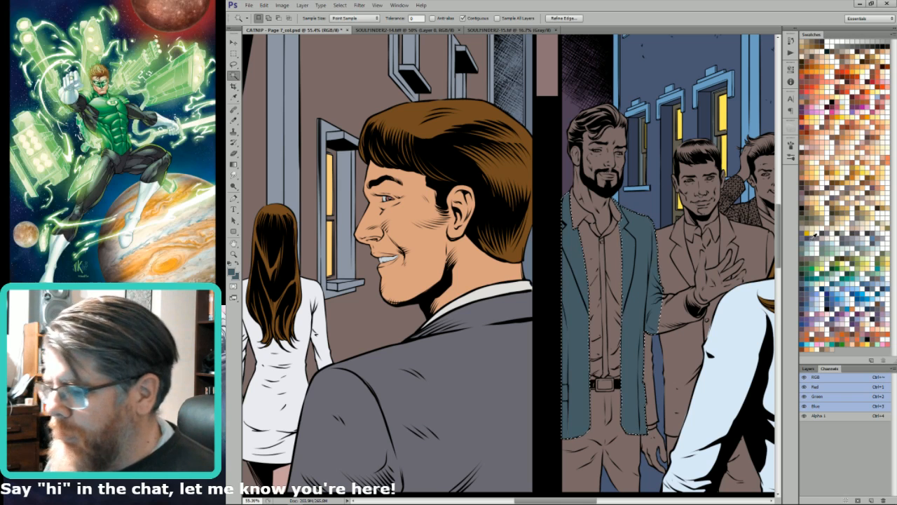
Step: Select the sleeve of the bearded man's outstretched arm, fill it with the jacket's teal, and clear the selection
key("l")
left_click_drag(662, 299, 591, 292)
key("ctrl+d")
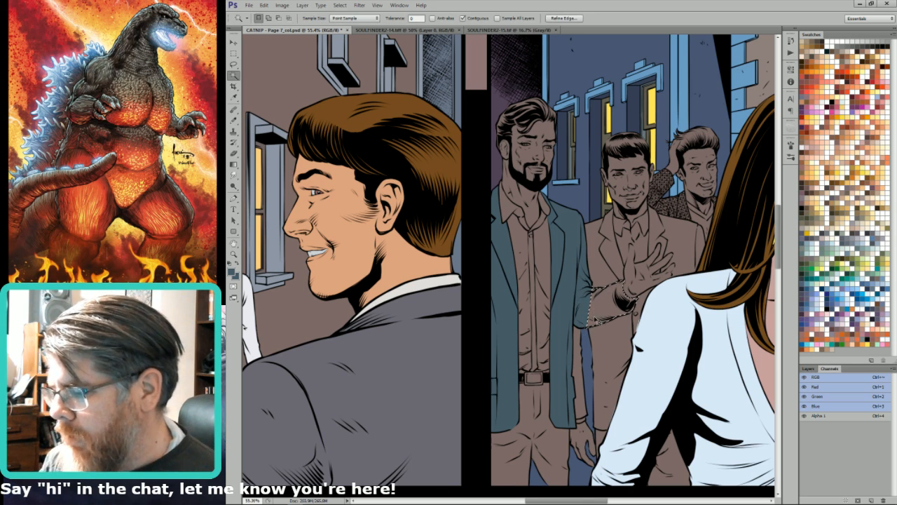
key("i")
key("alt+BackSpace")
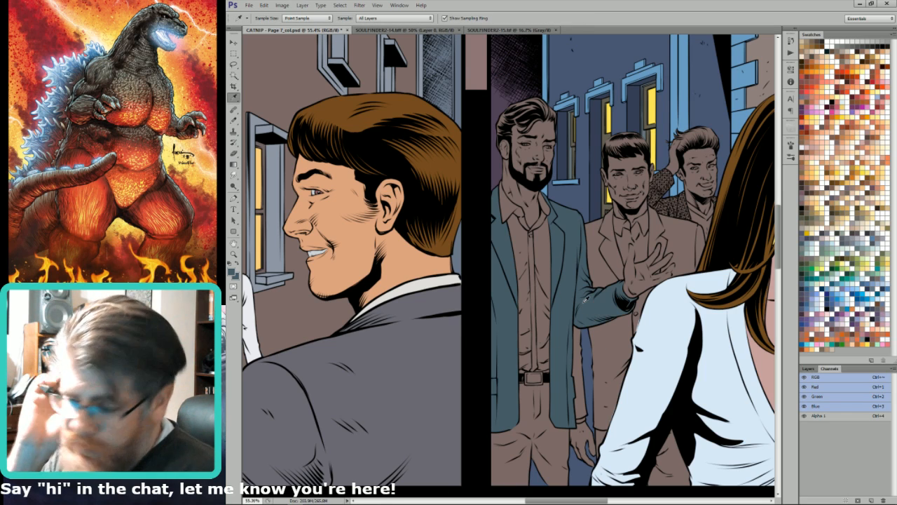
Step: Select the bearded man's trousers below the belt, fill them with the jacket's teal, and clear the selection
key("l")
left_click_drag(579, 362, 661, 310)
mouse_move(593, 338)
left_mouse_down()
mouse_move(639, 337)
mouse_move(657, 379)
mouse_move(656, 435)
mouse_move(641, 453)
mouse_move(600, 453)
mouse_move(561, 435)
left_mouse_up()
key("w")
key("alt+BackSpace")
key("l")
key("ctrl+d")
Step: Select the bearded man's whole teal suit, darken it by lowering the brightness in Brightness/Contrast, and clear the selection
key("w")
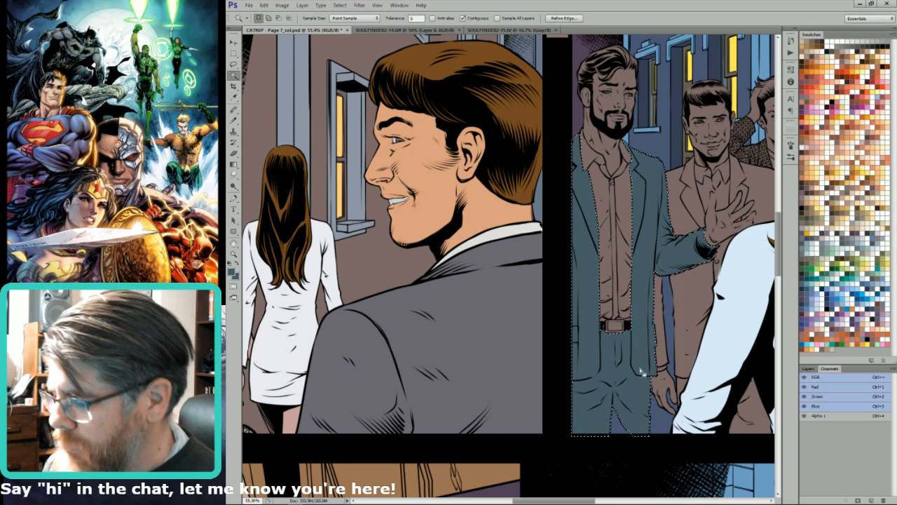
left_click(640, 371)
key("ctrl+b")
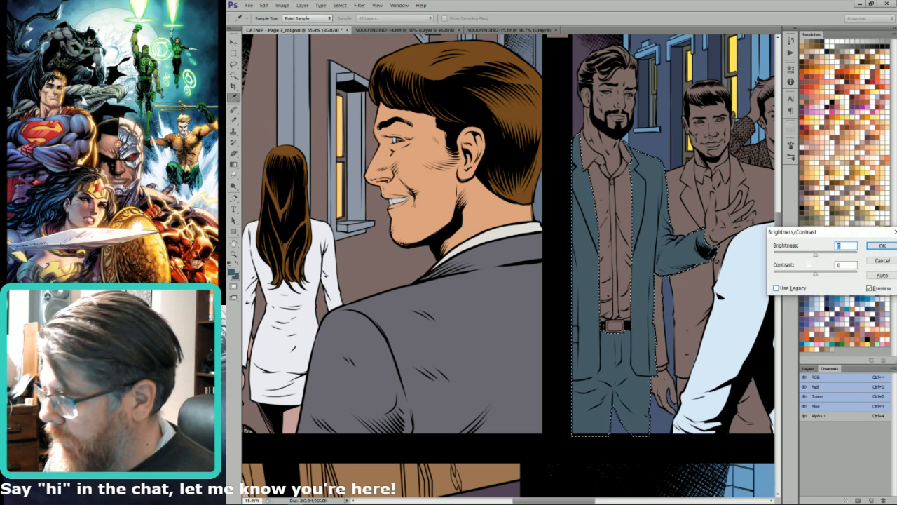
left_click_drag(813, 255, 801, 256)
key("Return")
key("ctrl+d")
Step: Select the bearded man's shirt and collar between the jacket lapels, leaving his bare neck out of the selection
key("l")
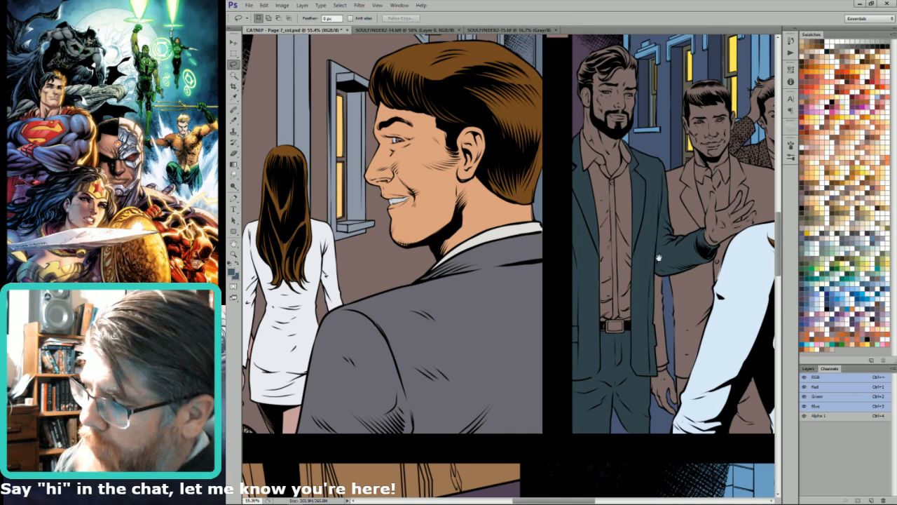
left_click_drag(623, 124, 667, 245)
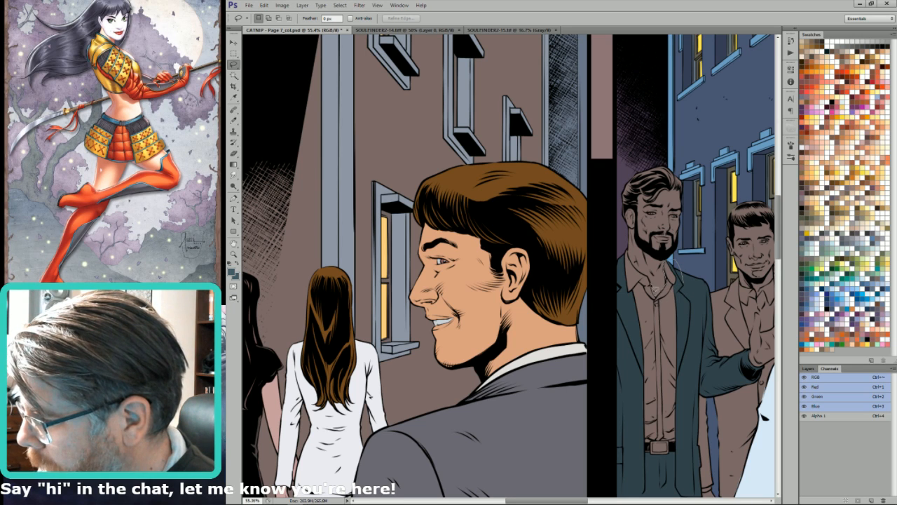
mouse_move(637, 266)
left_mouse_down()
mouse_move(614, 339)
mouse_move(624, 422)
mouse_move(643, 448)
mouse_move(675, 449)
mouse_move(683, 439)
mouse_move(669, 384)
left_mouse_up()
key("w")
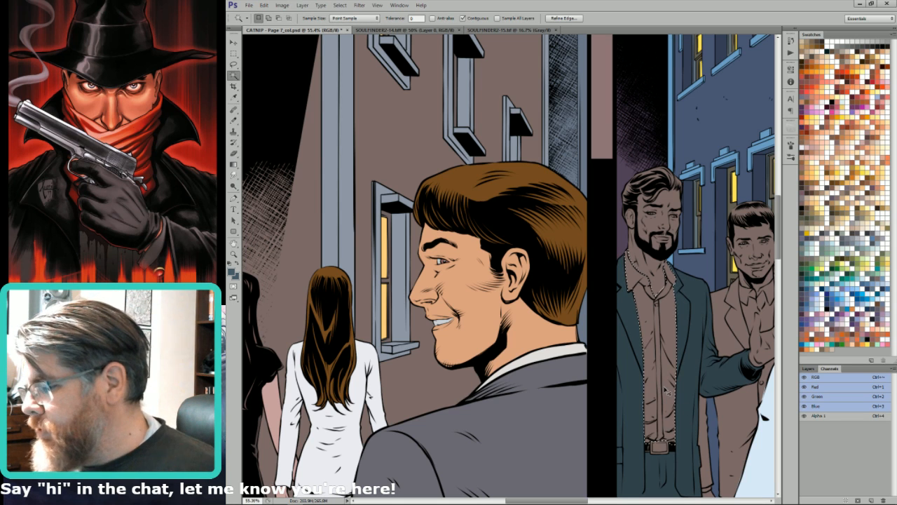
key("l")
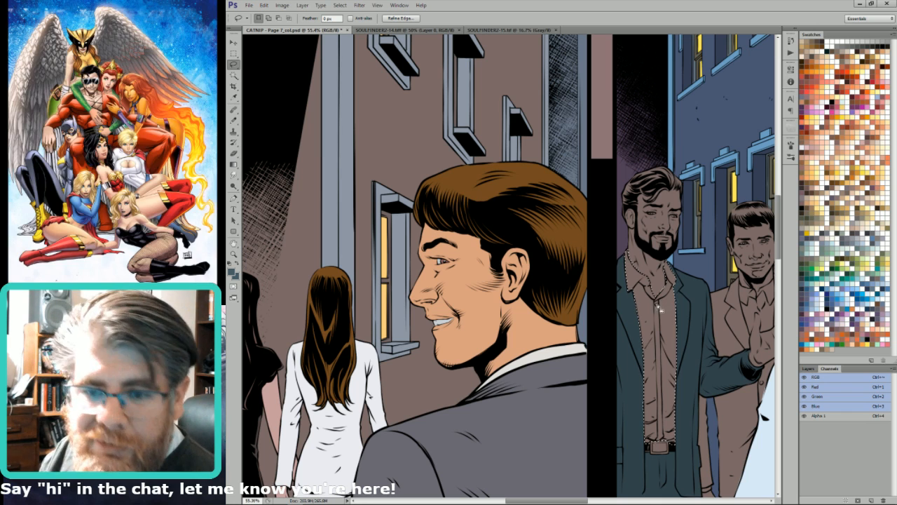
key("alt")
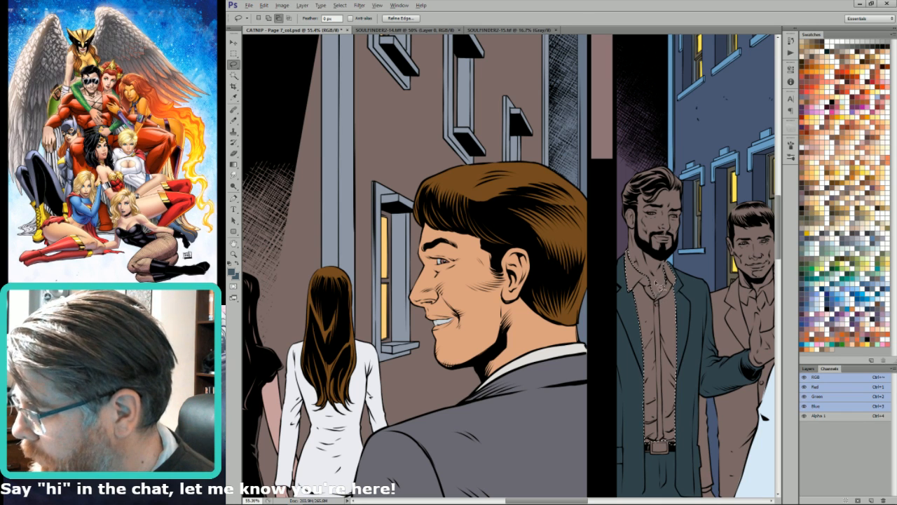
key("w")
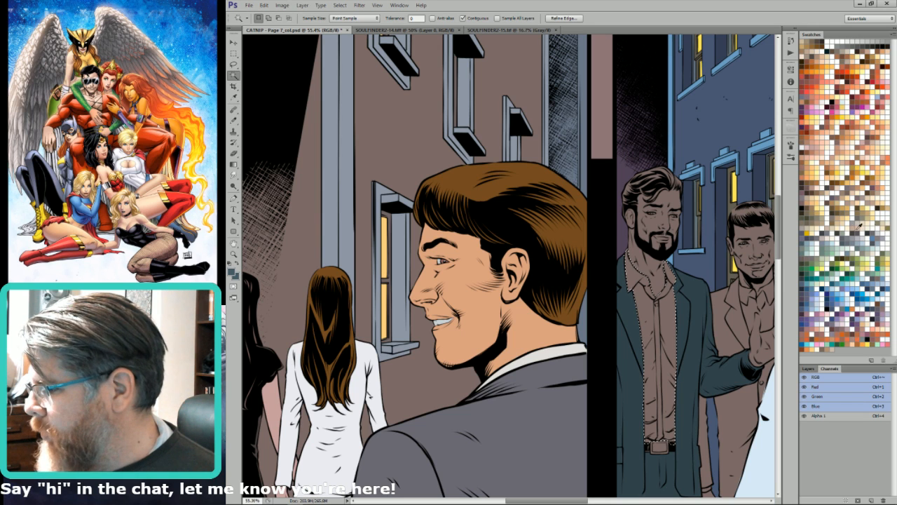
Step: Fill the bearded man's shirt with a pale cream swatch and clear the selection
left_click(827, 238)
key("l")
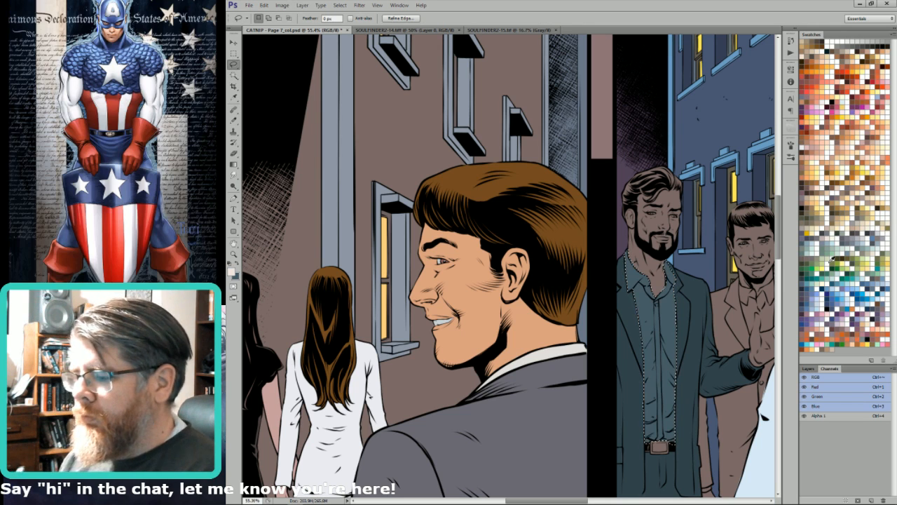
key("x")
key("ctrl+BackSpace")
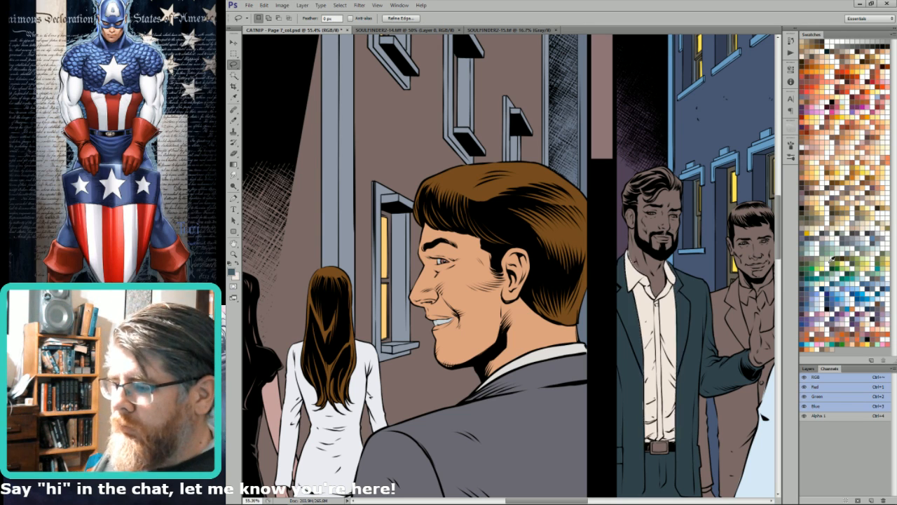
Step: Clean up the neck and collar edges of the bearded man with the Pencil, using colours sampled from the adjoining areas
scroll(656, 287, "up", 5)
key("b")
left_click_drag(542, 141, 548, 168)
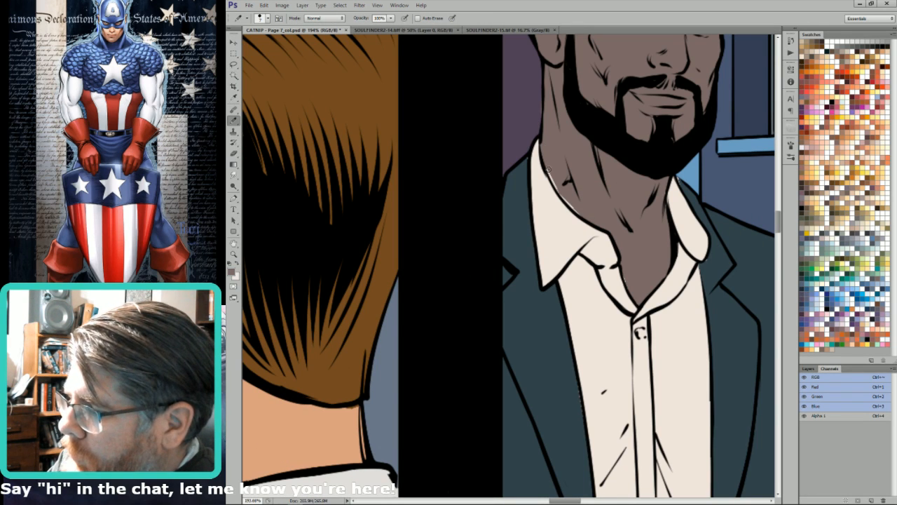
left_click_drag(624, 272, 627, 283)
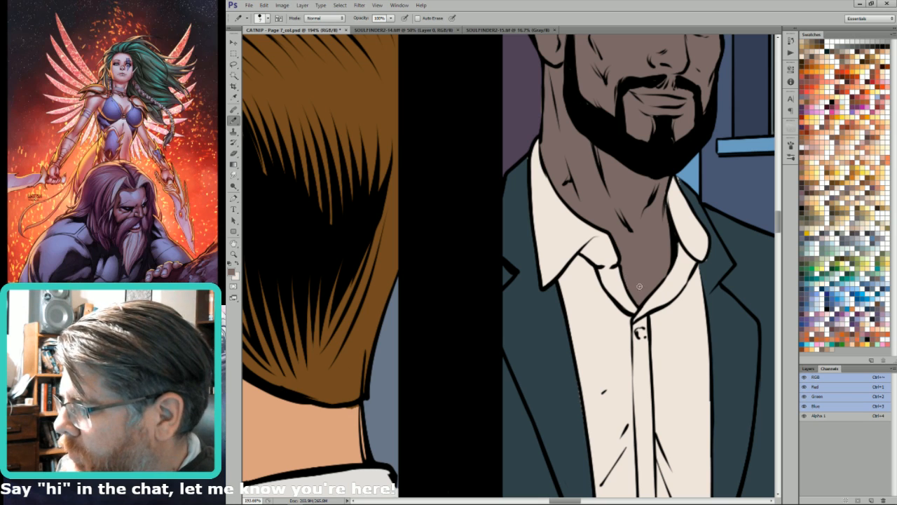
left_click(717, 248, "alt")
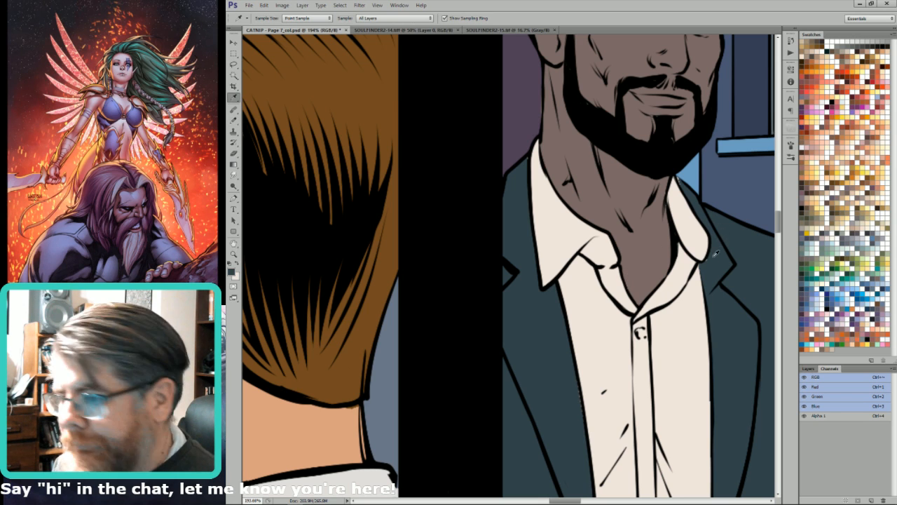
left_click(708, 260, "alt")
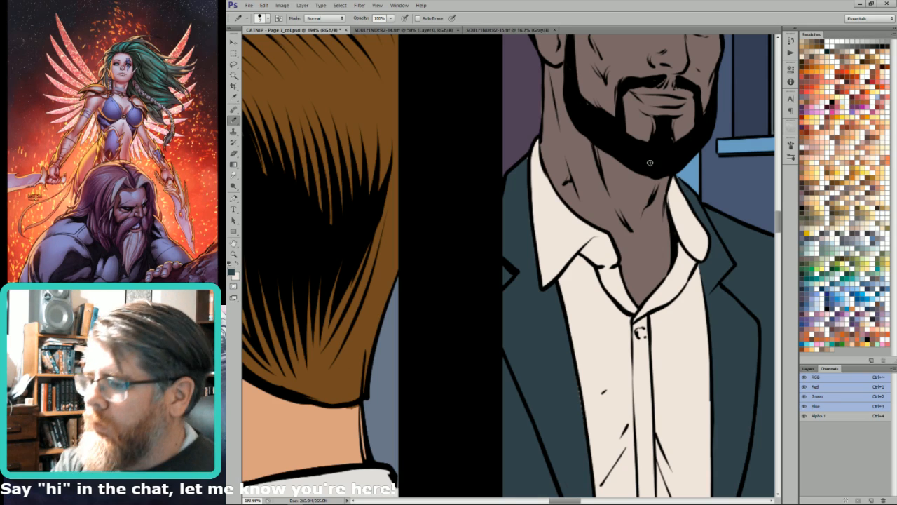
Step: Select the bearded man's face and neck and fill them with a light peach skin swatch
key("ctrl+minus")
key("ctrl+minus")
key("w")
left_click(569, 179)
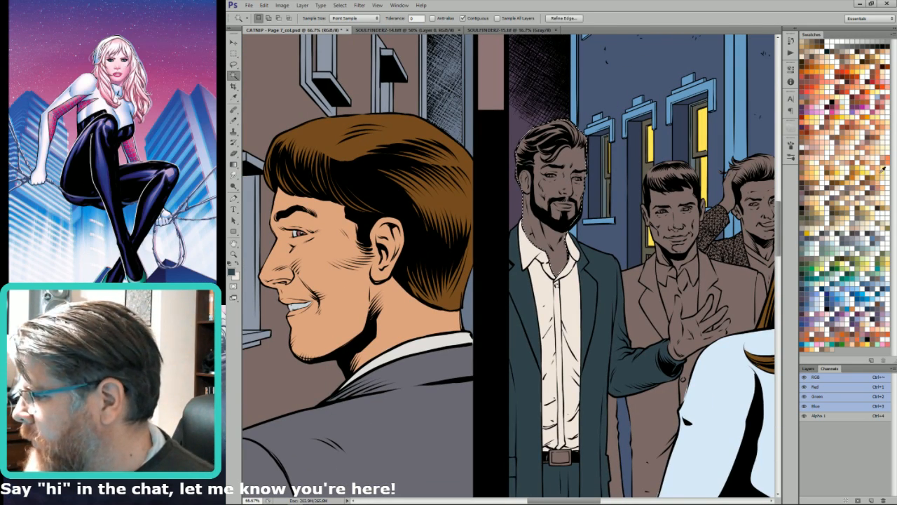
left_click(864, 156)
key("alt+BackSpace")
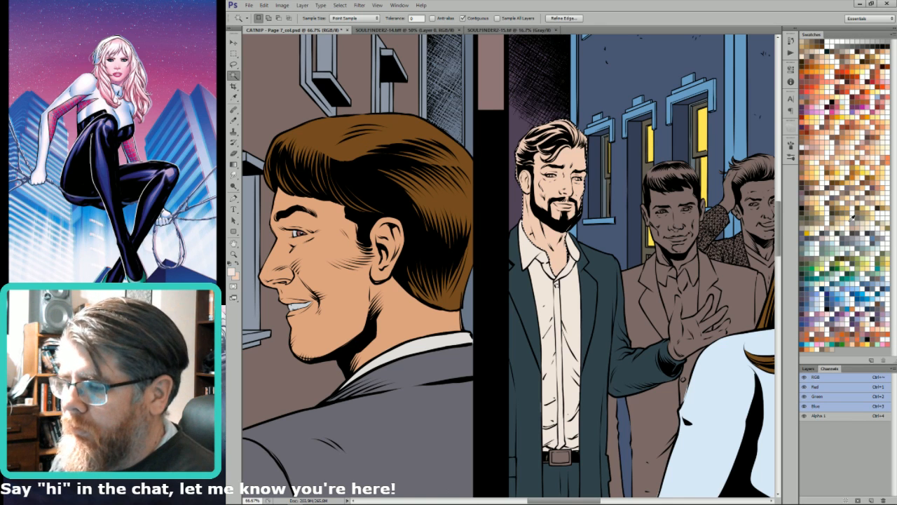
key("l")
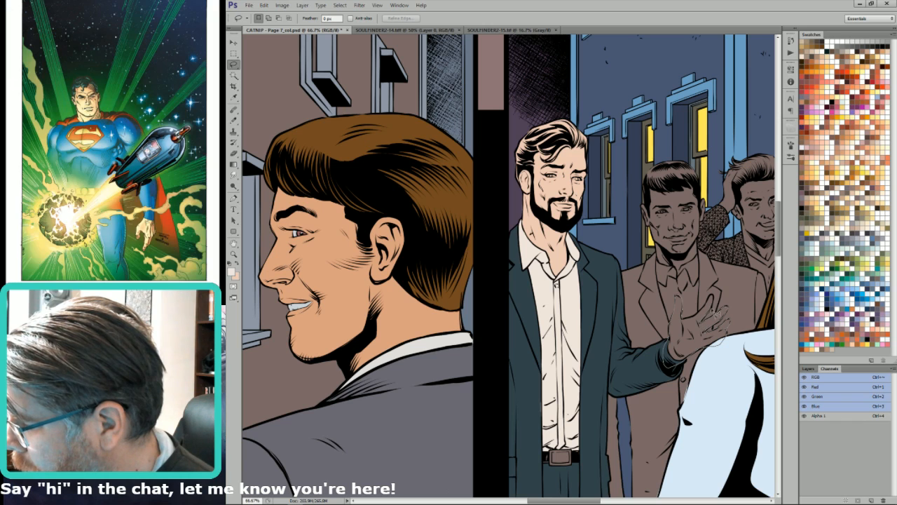
Step: Fill the bearded man's raised hand with the peach skin colour sampled from his chest, and sample the adjoining brown for the Pencil
left_click_drag(704, 317, 694, 326)
key("w")
left_click(693, 333, "alt+shift")
key("l")
key("i")
left_click(559, 251)
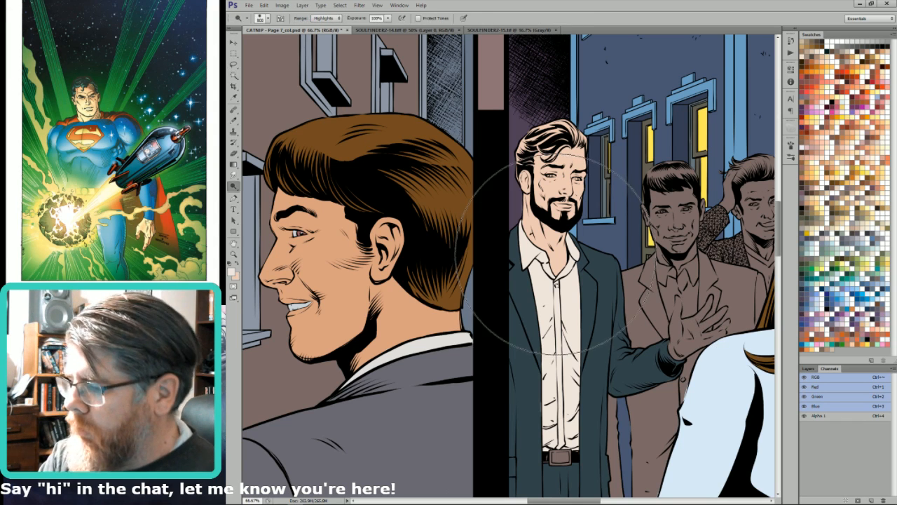
key("alt+BackSpace")
key("l")
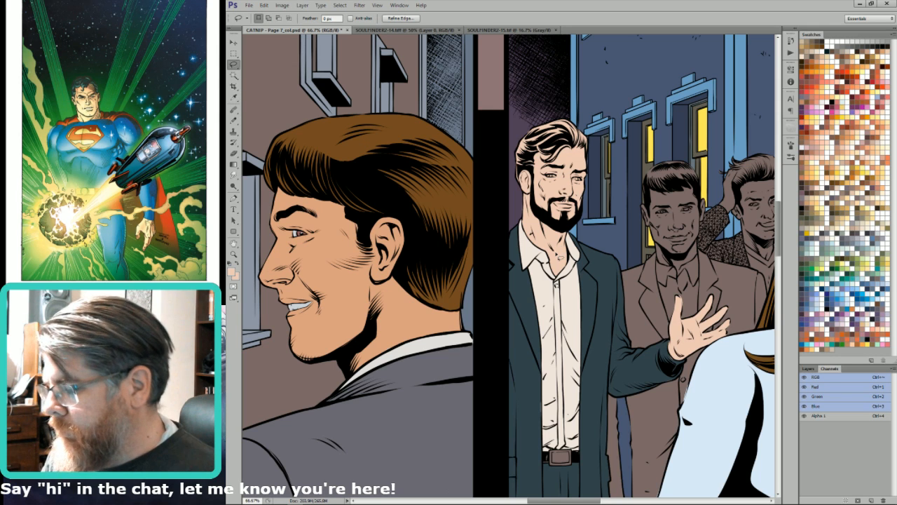
key("i")
left_click(688, 294)
key("b")
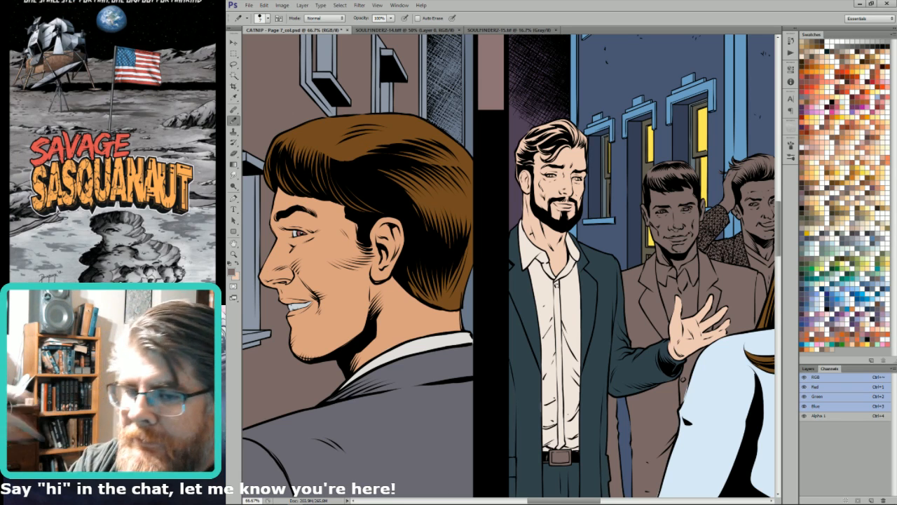
Step: Select the bearded man's hair down to his hairline and ear, and fill it with a dark reddish-brown swatch
left_click_drag(577, 197, 602, 244)
scroll(502, 286, "up", 5)
key("l")
mouse_move(457, 153)
left_mouse_down()
mouse_move(443, 296)
mouse_move(453, 300)
mouse_move(462, 259)
mouse_move(491, 252)
mouse_move(495, 212)
mouse_move(488, 228)
mouse_move(504, 217)
mouse_move(535, 221)
mouse_move(518, 223)
mouse_move(531, 230)
mouse_move(514, 242)
mouse_move(528, 244)
mouse_move(568, 206)
left_mouse_up()
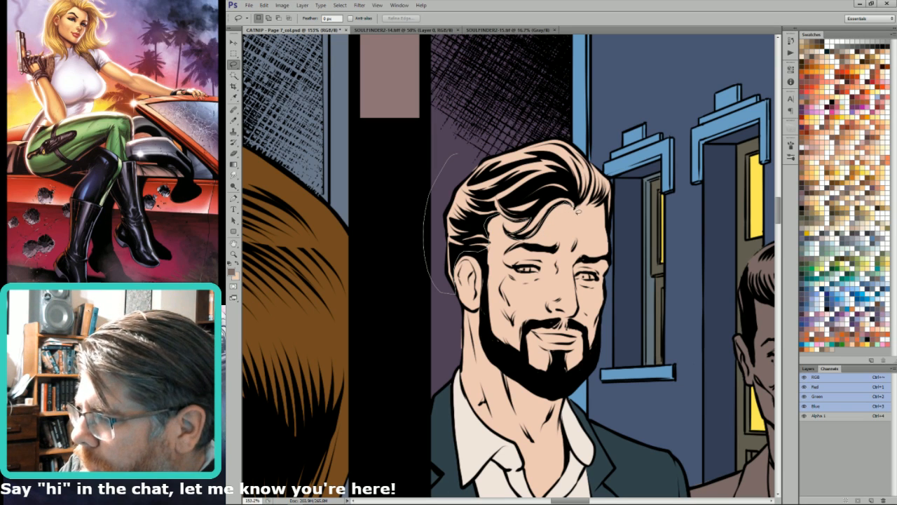
mouse_move(600, 208)
left_mouse_down()
mouse_move(624, 184)
mouse_move(493, 124)
left_mouse_up()
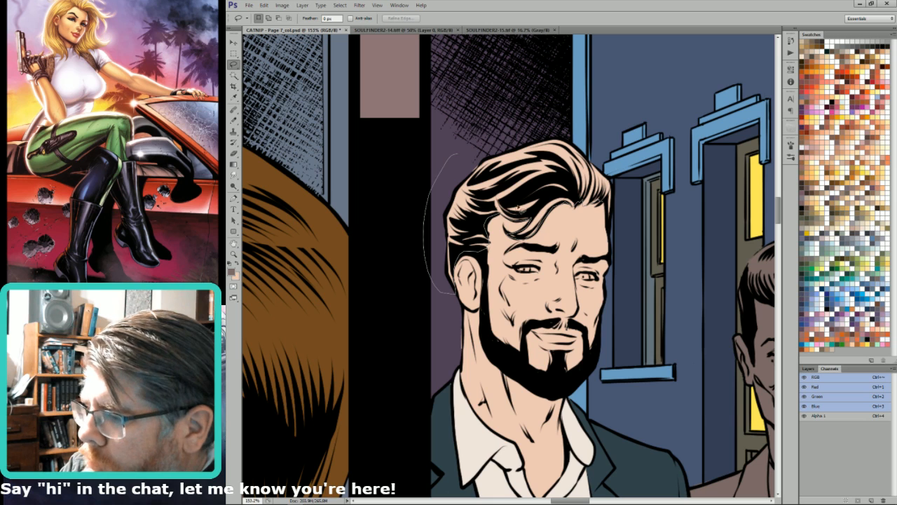
key("w")
left_click(534, 190, "alt+shift")
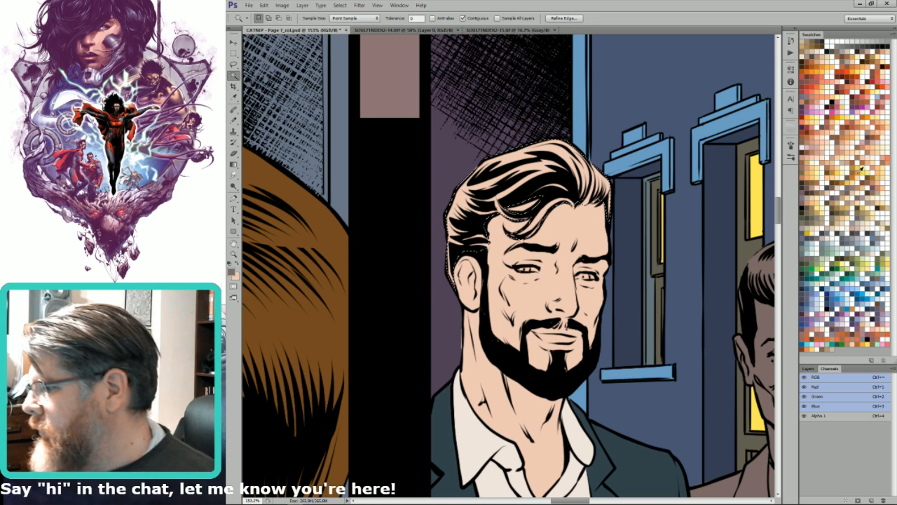
key("l")
left_click(836, 184)
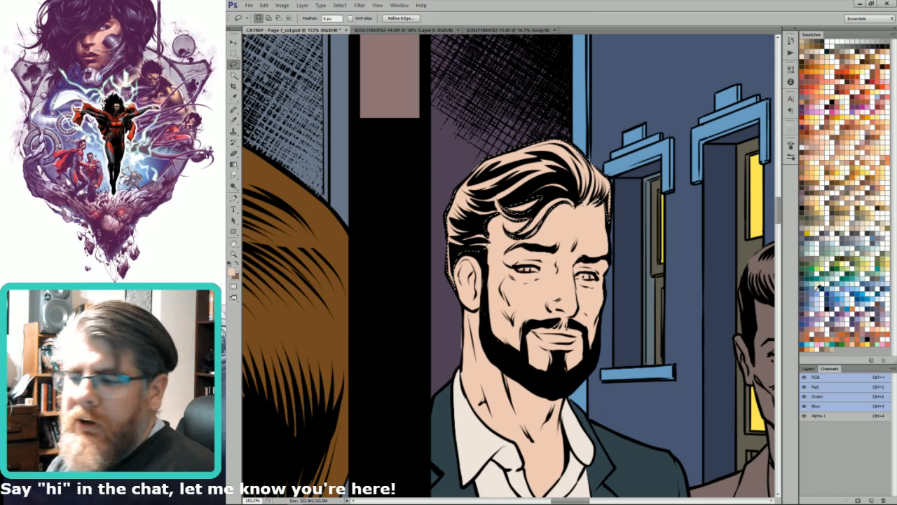
key("ctrl+BackSpace")
key("ctrl+minus")
key("ctrl+minus")
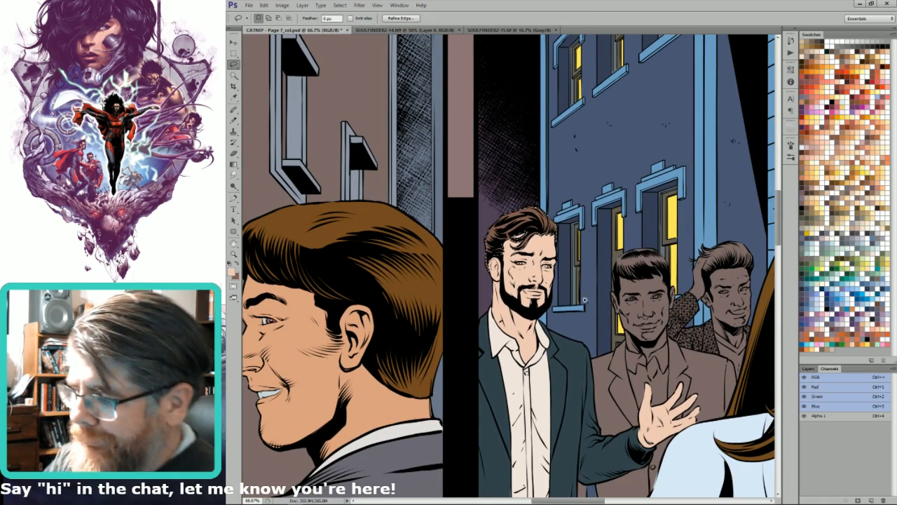
Step: Select the bearded man's eyes and teeth, fill them with a near-white swatch and clear the selection
scroll(522, 312, "up", 5)
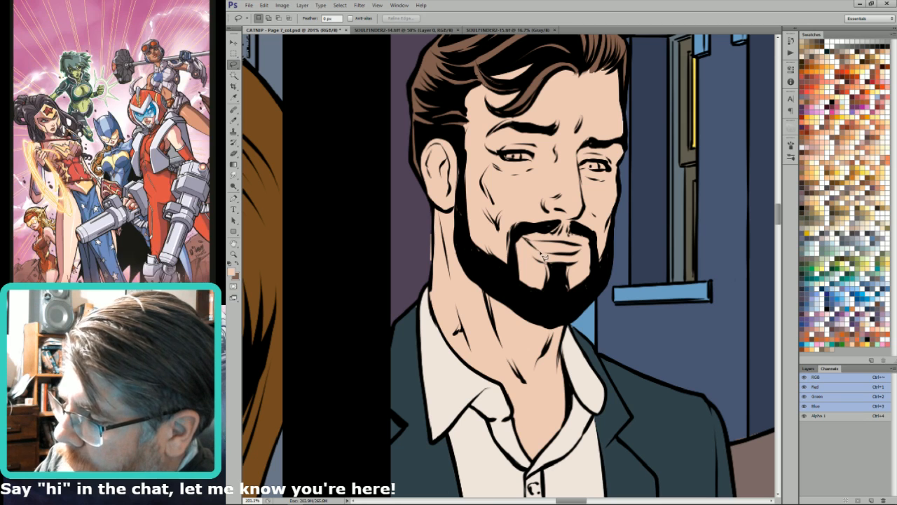
mouse_move(584, 248)
left_mouse_down()
mouse_move(541, 251)
mouse_move(553, 267)
mouse_move(578, 247)
left_mouse_up()
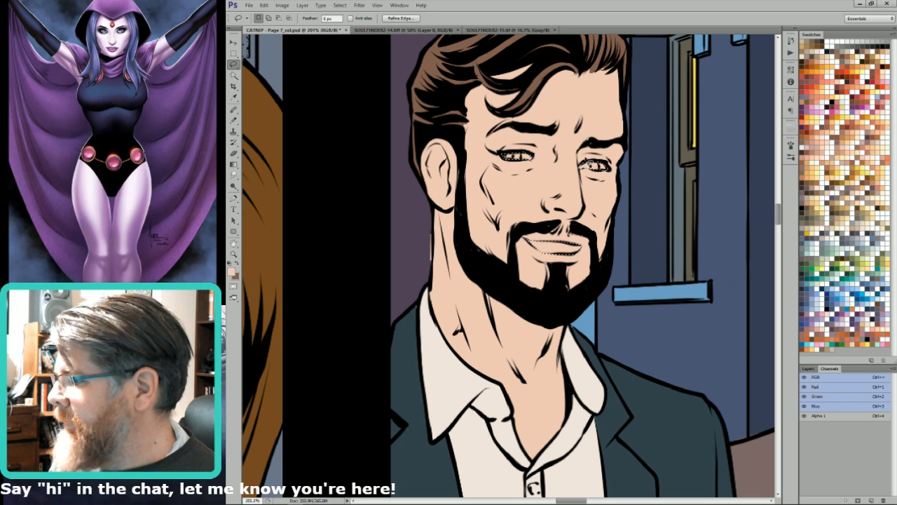
left_click(804, 146)
key("x")
key("ctrl+BackSpace")
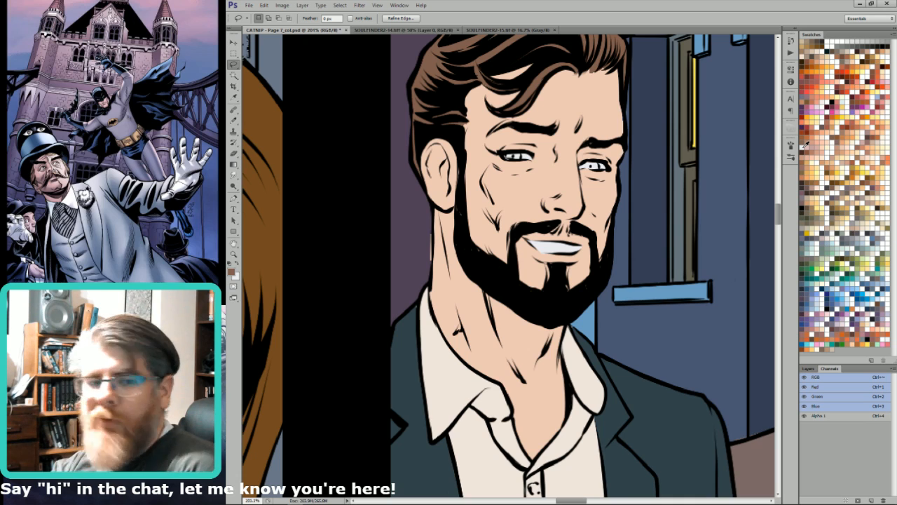
key("ctrl+0")
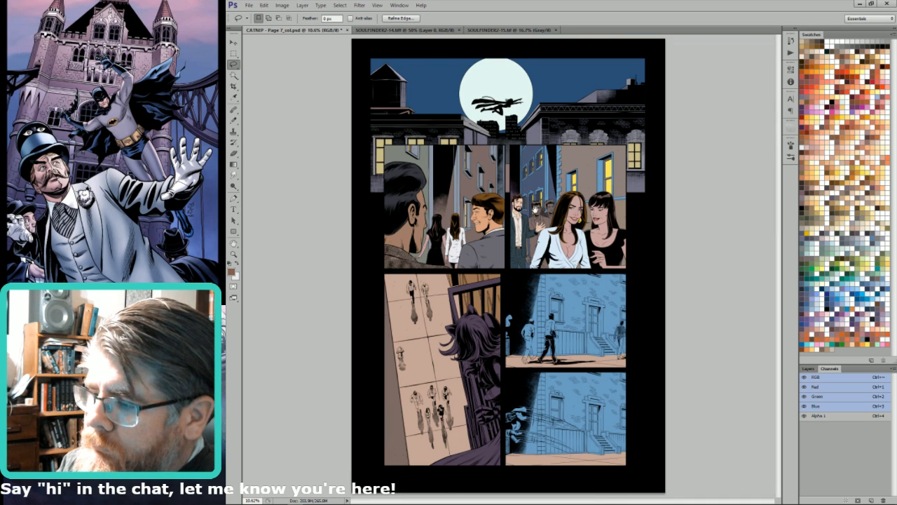
key("ctrl+d")
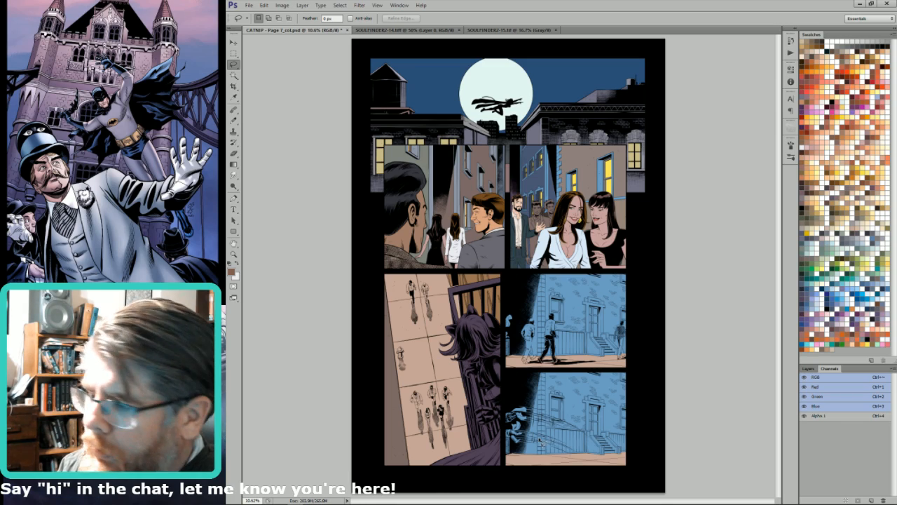
Step: Select the middle background man's sleeve and lower jacket without his hand, and fill them with a mid-grey swatch
left_click_drag(605, 150, 478, 299)
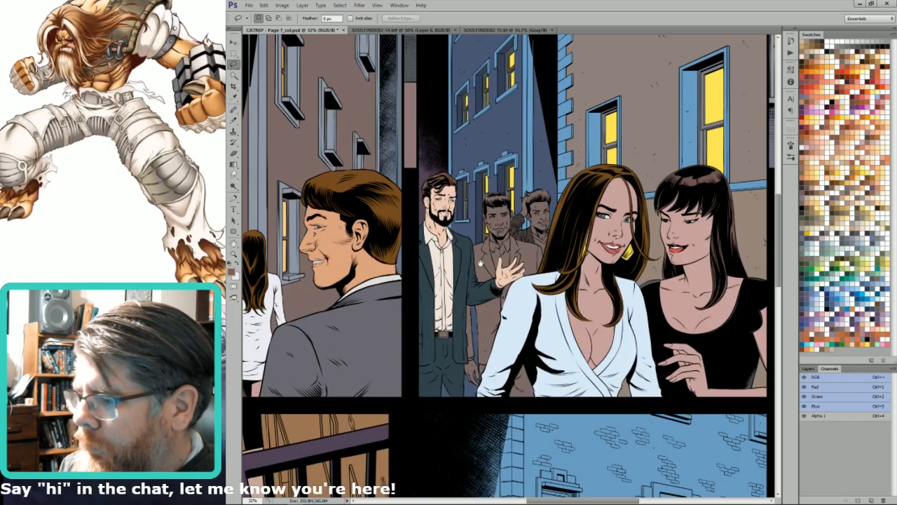
left_click_drag(543, 260, 600, 270)
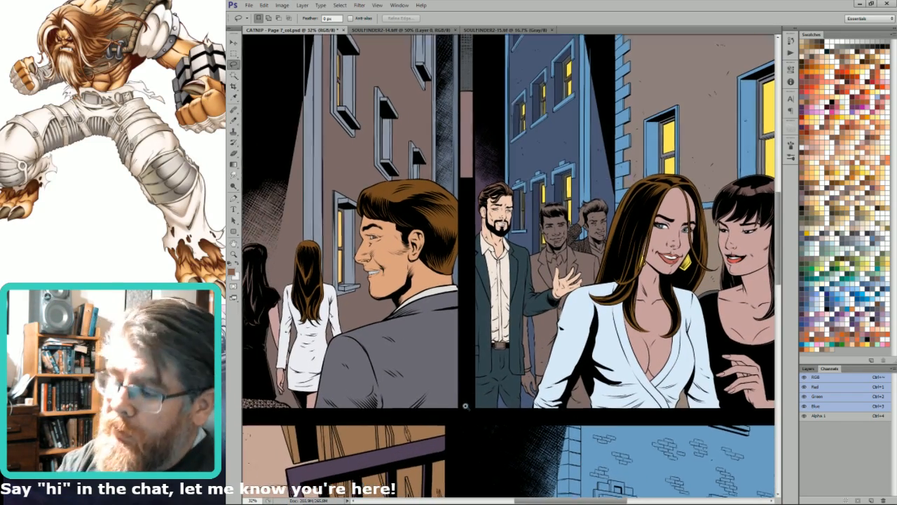
left_click_drag(467, 416, 465, 425)
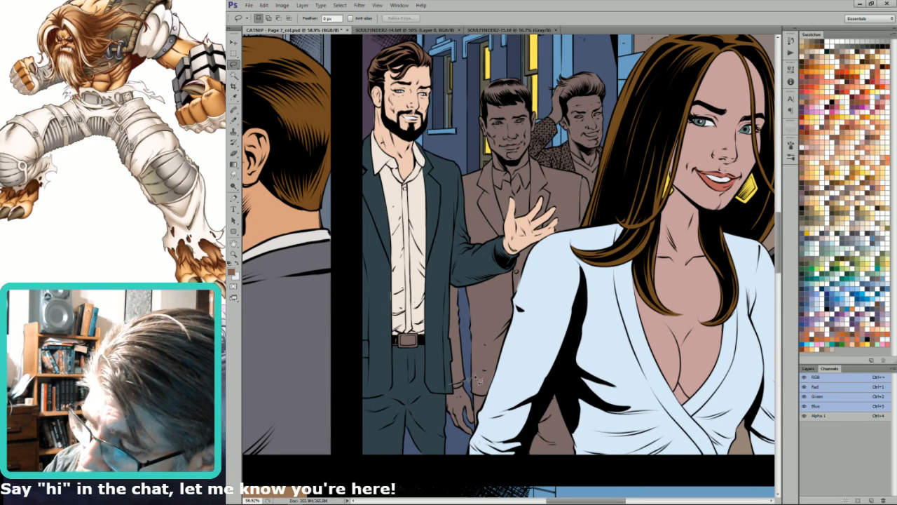
mouse_move(475, 396)
left_mouse_down()
mouse_move(545, 288)
mouse_move(541, 248)
mouse_move(487, 268)
mouse_move(459, 304)
left_mouse_up()
key("w")
left_click(489, 294, "alt+shift")
left_click(458, 306, "shift")
key("l")
key("alt")
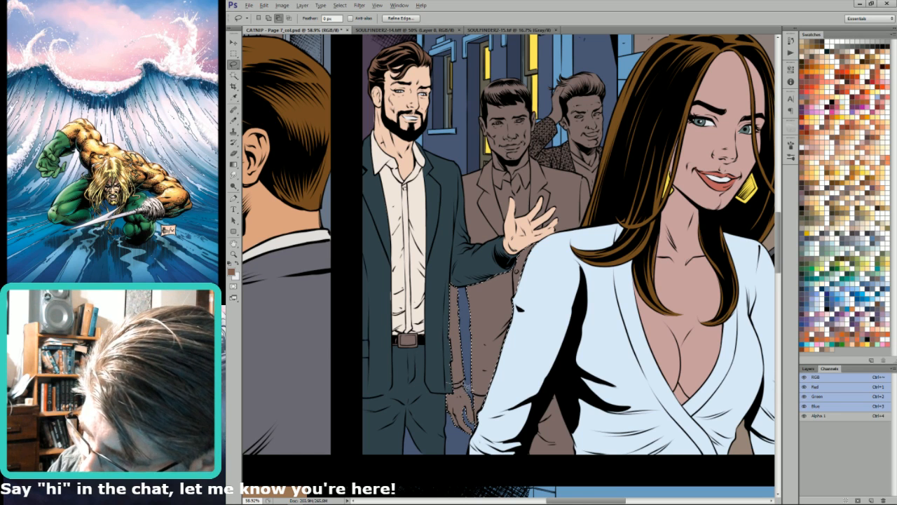
mouse_move(475, 410)
left_mouse_down()
mouse_move(473, 436)
mouse_move(419, 421)
left_mouse_up()
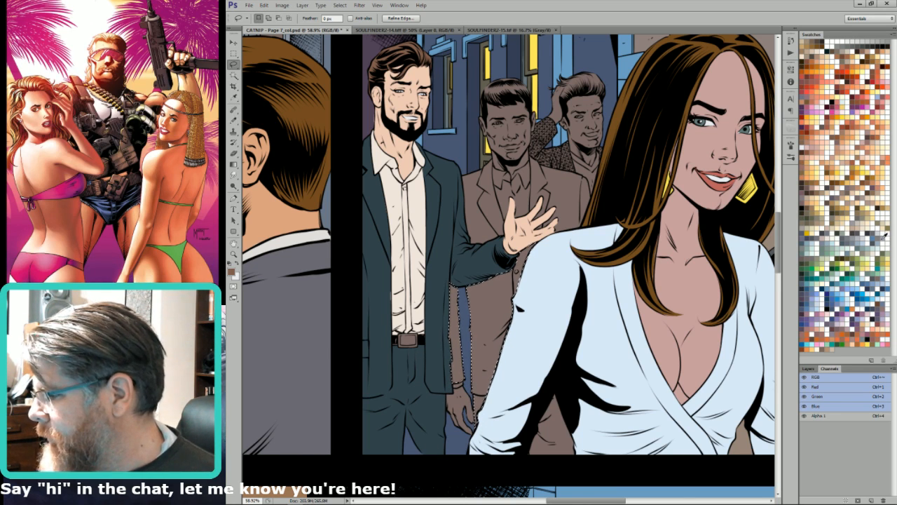
left_click(847, 239)
key("alt+BackSpace")
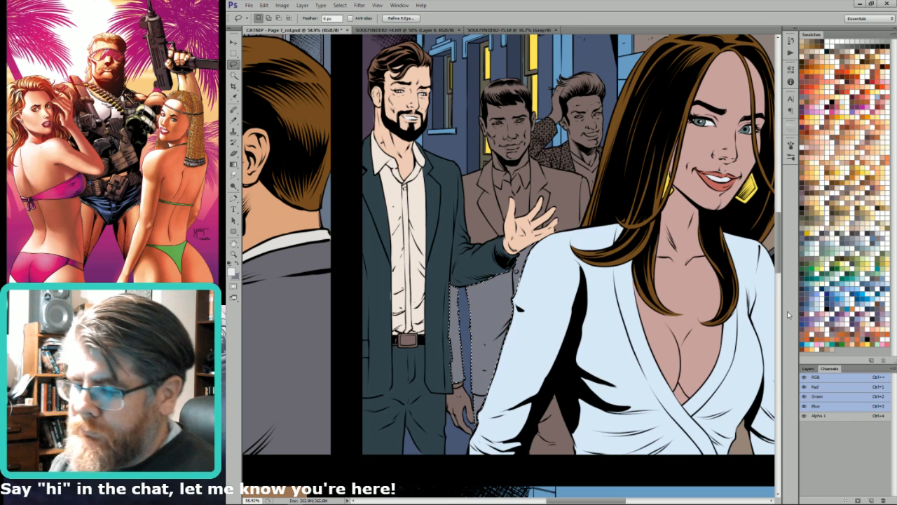
Step: Fill the remaining jacket patch beneath the white-bloused woman's arm with the same grey
key("w")
left_click(561, 425)
key("alt+BackSpace")
key("ctrl+d")
key("l")
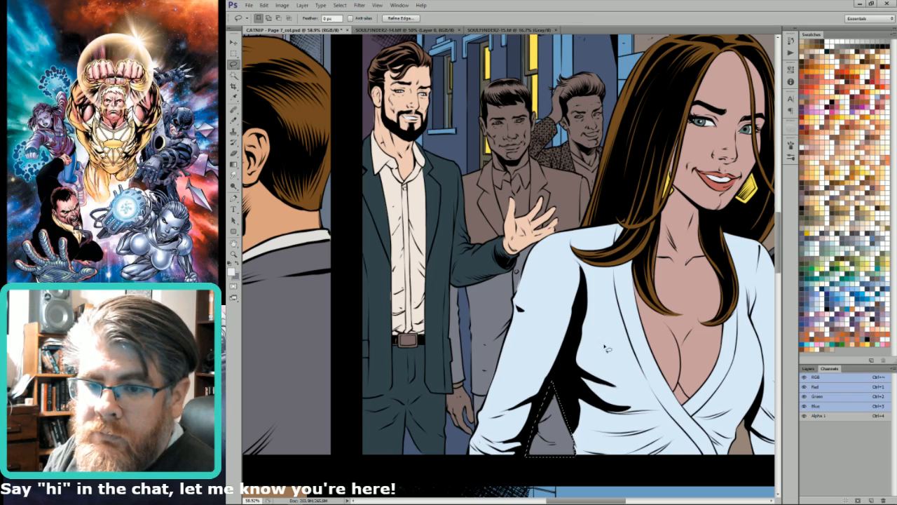
Step: Select the side of the middle man's upper jacket nearest the long-haired woman and fill it with the suit grey
left_click_drag(605, 300, 632, 354)
left_click_drag(590, 242, 628, 309)
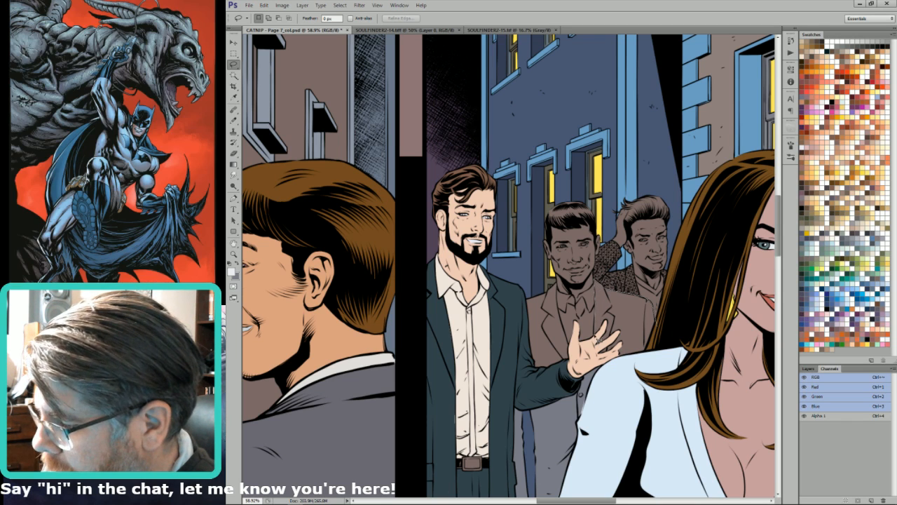
mouse_move(600, 380)
left_mouse_down()
mouse_move(674, 349)
mouse_move(598, 288)
left_mouse_up()
key("w")
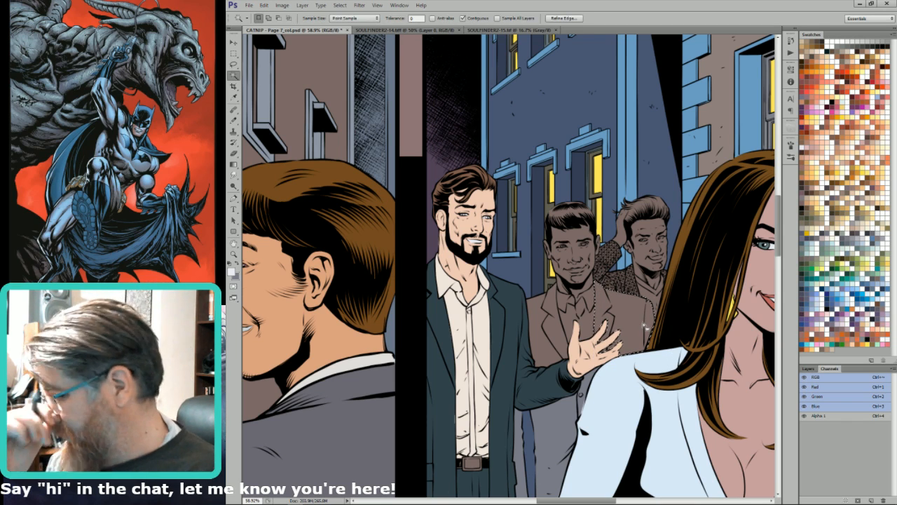
left_click(643, 326, "alt+shift")
key("ctrl+BackSpace")
Step: Fill the other side of the middle man's upper jacket, next to the bearded man, with the same grey and clear the selection
key("l")
mouse_move(527, 298)
left_mouse_down()
mouse_move(537, 387)
mouse_move(580, 361)
mouse_move(556, 313)
mouse_move(560, 290)
mouse_move(539, 272)
left_mouse_up()
key("w")
left_click(549, 303, "alt+shift")
key("ctrl+BackSpace")
key("l")
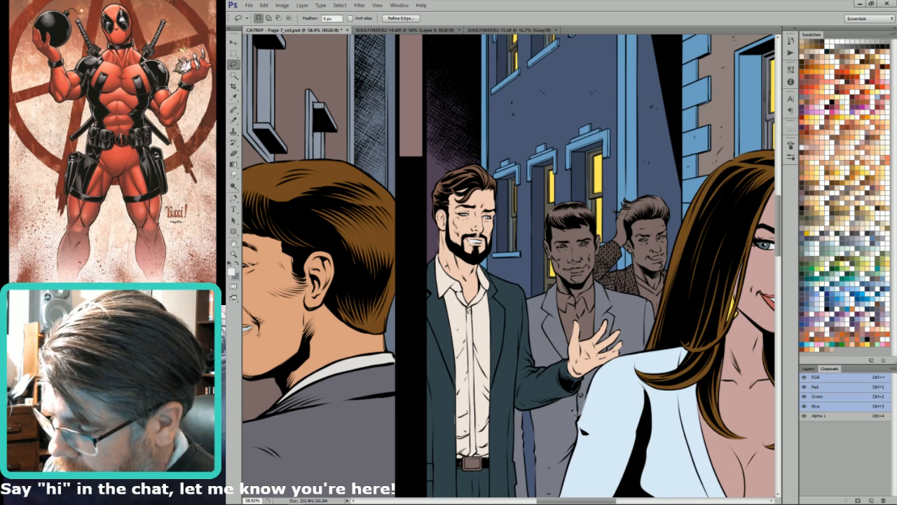
left_click_drag(653, 395, 703, 447)
key("ctrl+d")
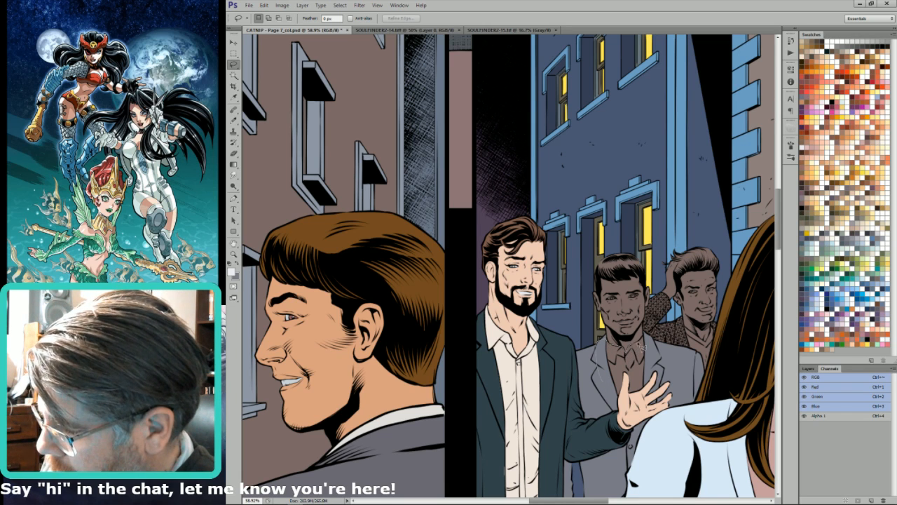
Step: Select the middle man's shirt and collar between the lapels and fill them with a pale grey swatch
key("w")
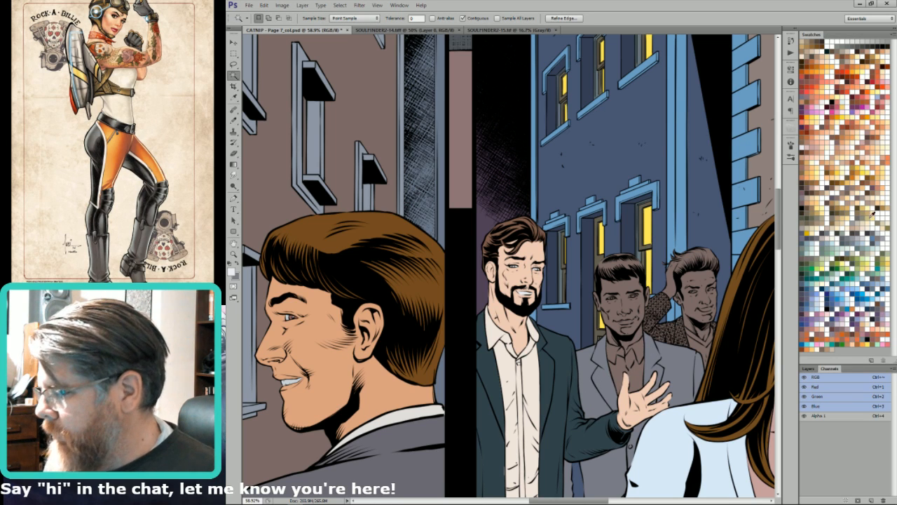
key("l")
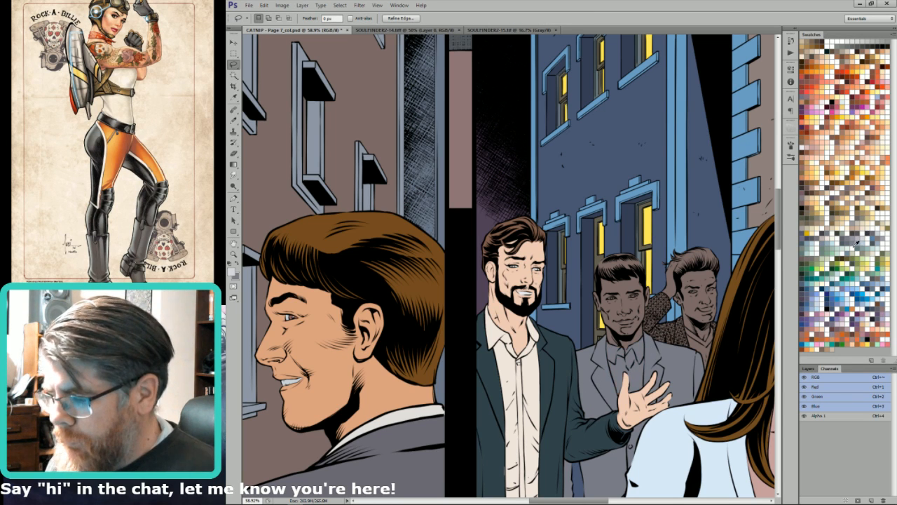
left_click(856, 243)
key("ctrl+BackSpace")
Step: Select the middle man's whole head and neck and fill them with a tan skin swatch
mouse_move(652, 307)
left_mouse_down()
mouse_move(654, 283)
mouse_move(640, 361)
mouse_move(642, 245)
mouse_move(653, 281)
left_mouse_up()
key("w")
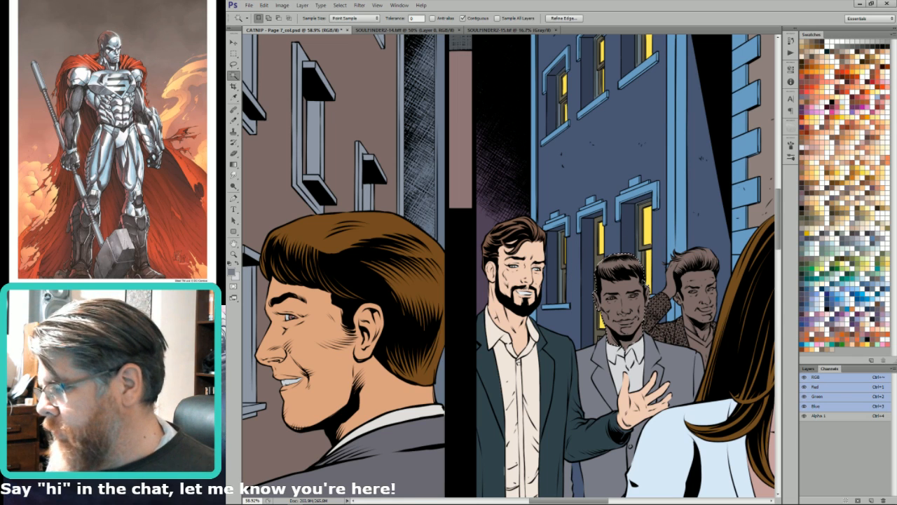
left_click(851, 157)
key("l")
key("ctrl+BackSpace")
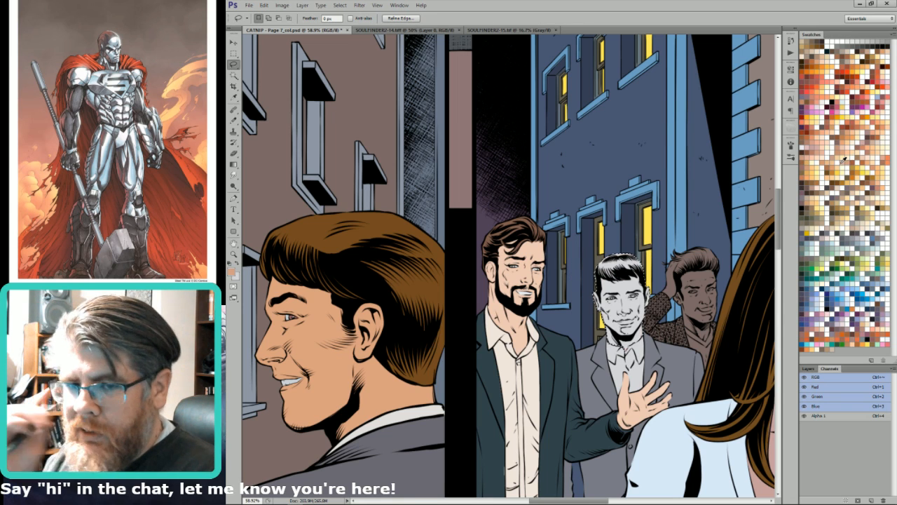
key("x")
key("ctrl+BackSpace")
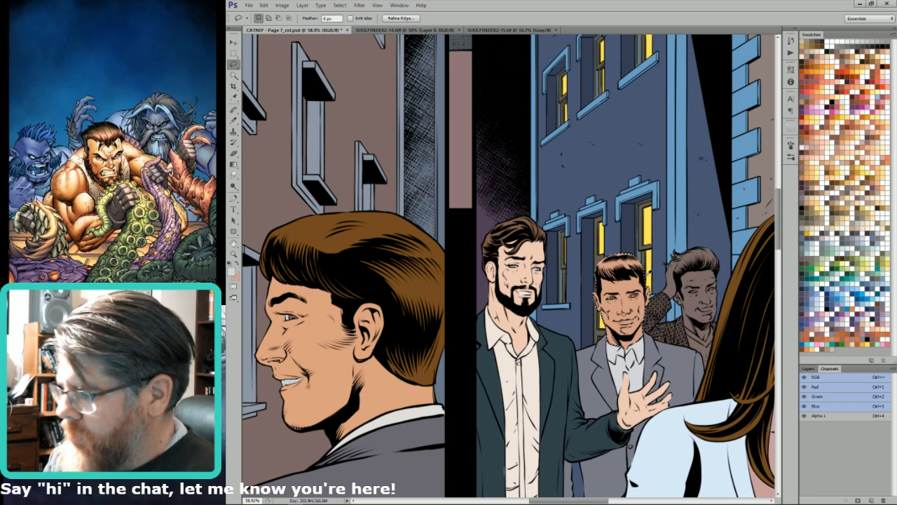
Step: Fill the middle man's hair with a dark olive-brown swatch and clear the selection
mouse_move(660, 350)
left_mouse_down()
mouse_move(657, 290)
mouse_move(607, 282)
mouse_move(598, 309)
mouse_move(588, 306)
mouse_move(645, 376)
left_mouse_up()
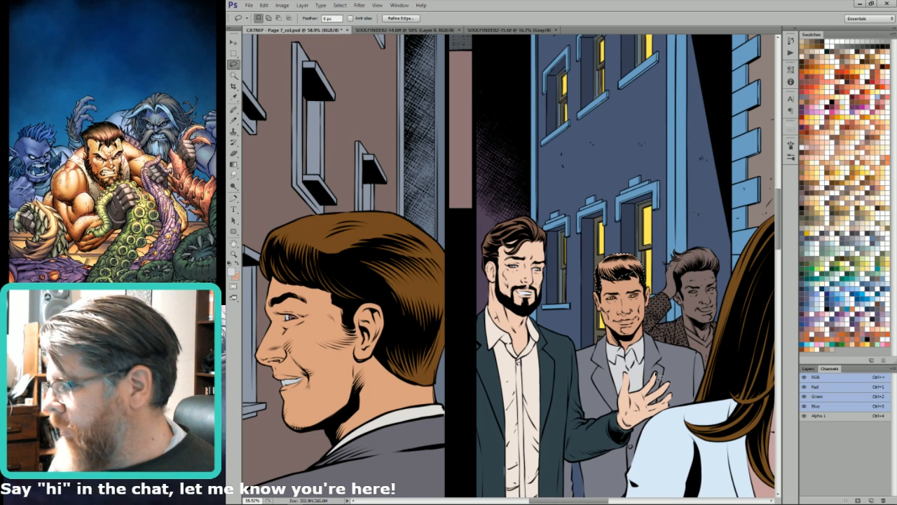
left_click(858, 206)
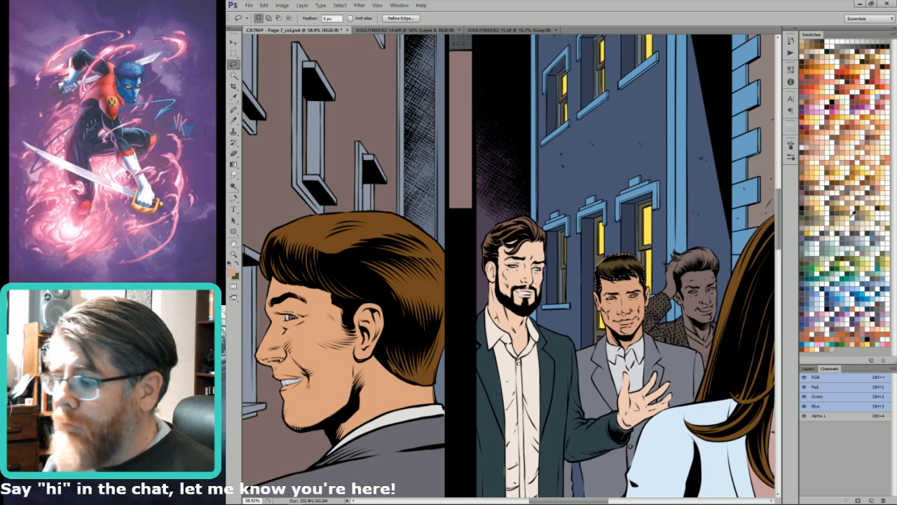
key("ctrl+h")
left_click_drag(605, 239, 644, 393)
key("ctrl+d")
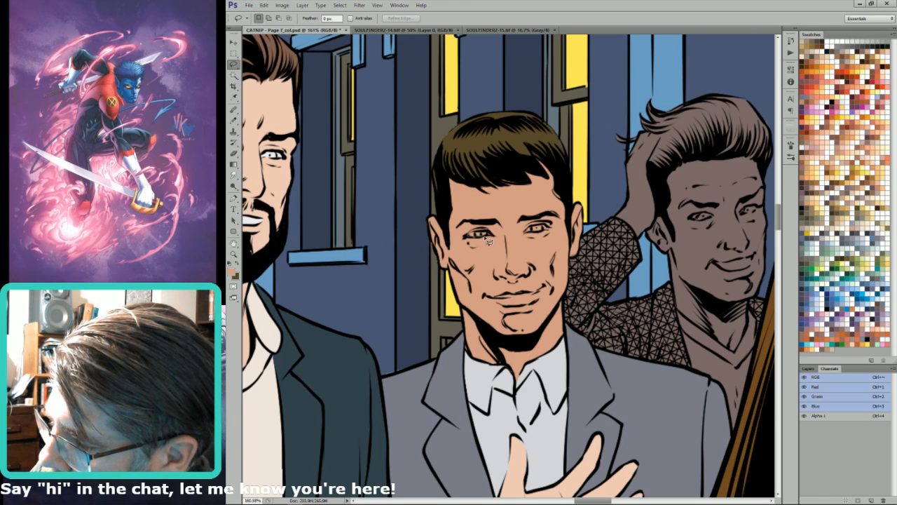
Step: Select both of the middle man's eyes and fill them with a near-white swatch
left_click_drag(490, 234, 481, 235)
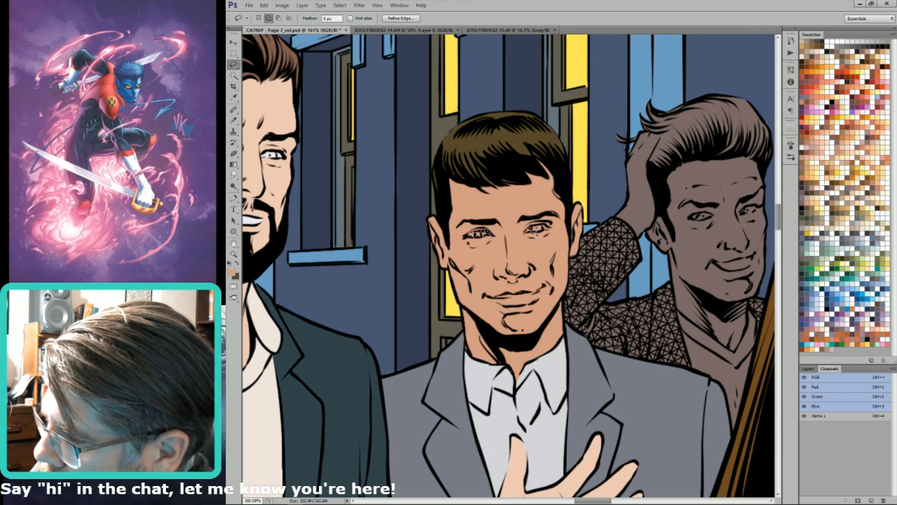
mouse_move(551, 231)
left_mouse_down()
mouse_move(530, 231)
mouse_move(539, 235)
left_mouse_up()
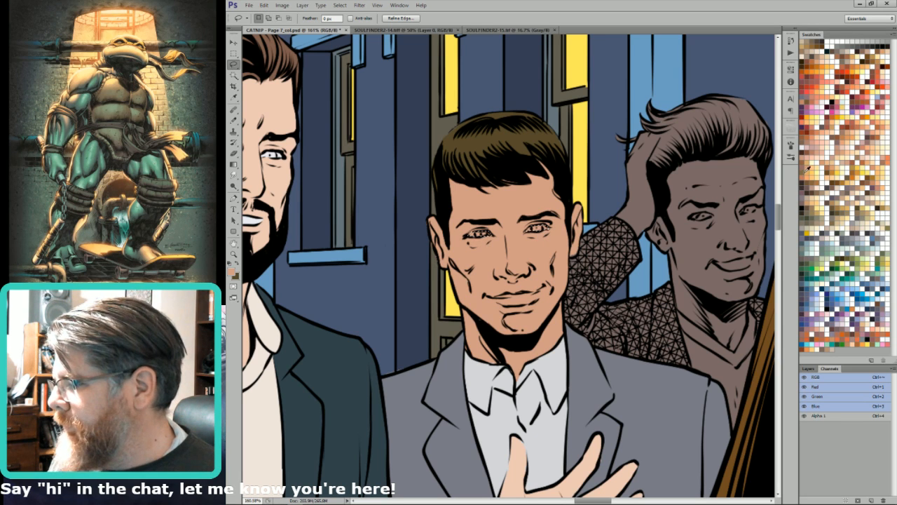
left_click(809, 152)
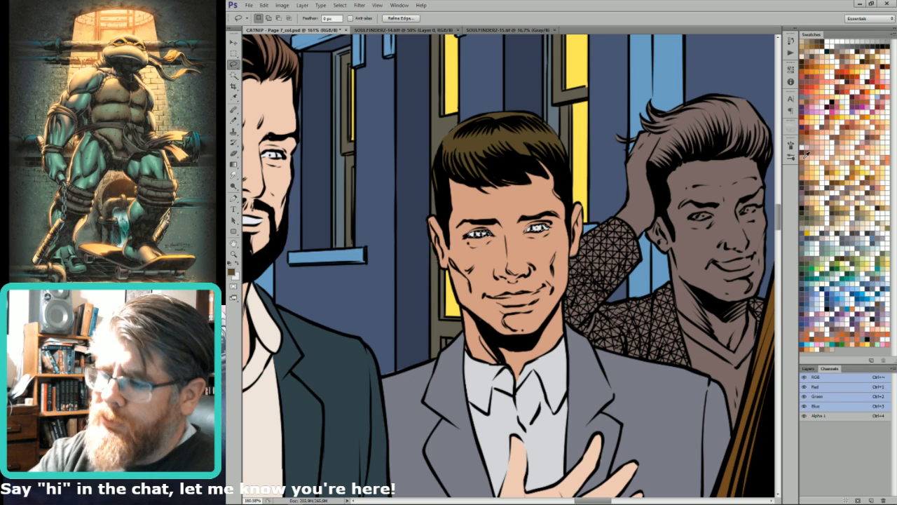
Step: Paint the irises of the middle man and the bearded man dark brown with the Pencil tool
key("b")
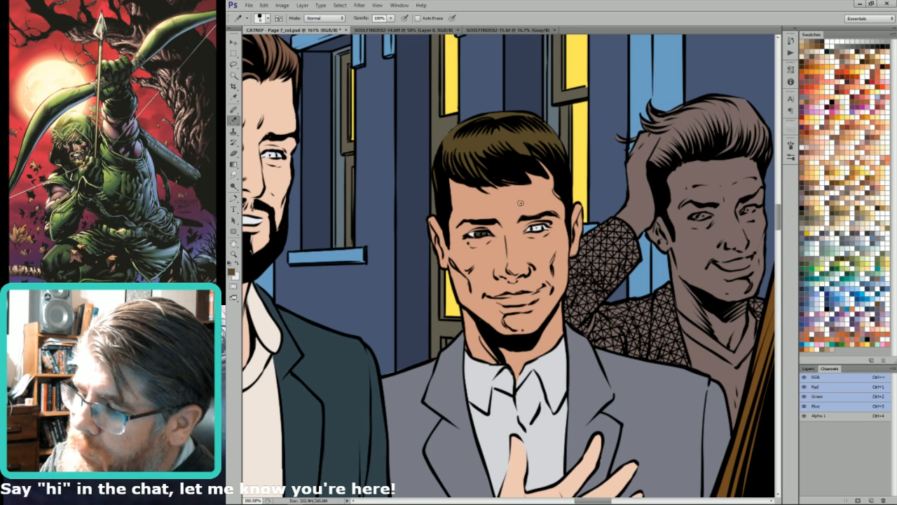
left_click_drag(359, 137, 510, 231)
mouse_move(383, 244)
left_mouse_down()
mouse_move(559, 249)
mouse_move(536, 245)
left_mouse_up()
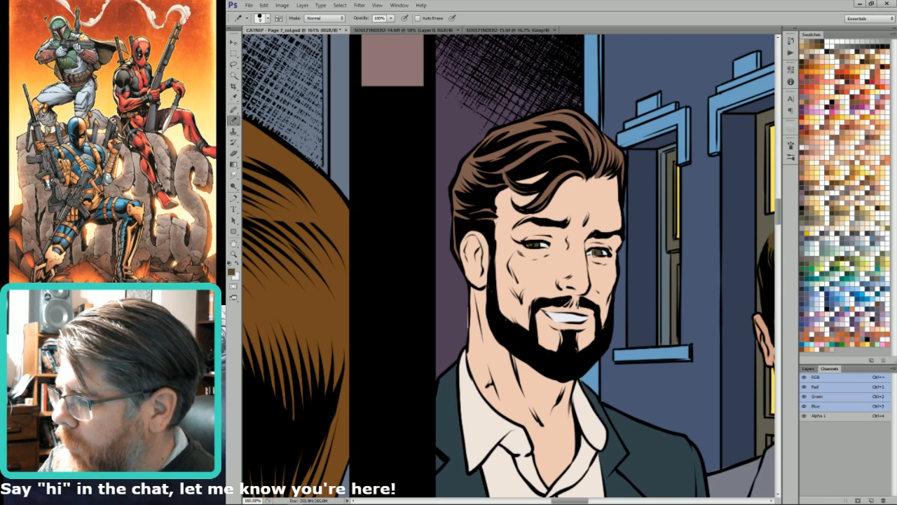
mouse_move(635, 198)
left_mouse_down()
mouse_move(605, 239)
mouse_move(613, 225)
mouse_move(587, 214)
left_mouse_up()
Step: Select the whole figure of the man with his hand in his hair and fill it with a khaki swatch
key("w")
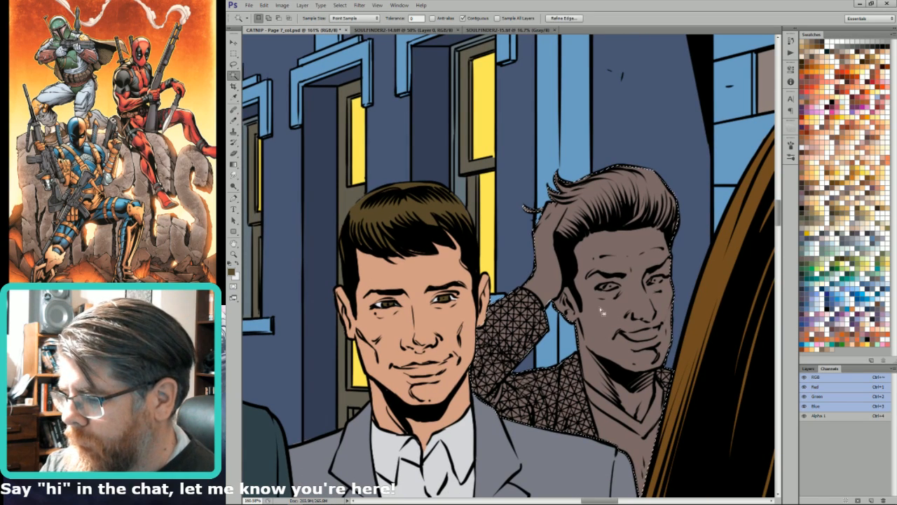
left_click(625, 252)
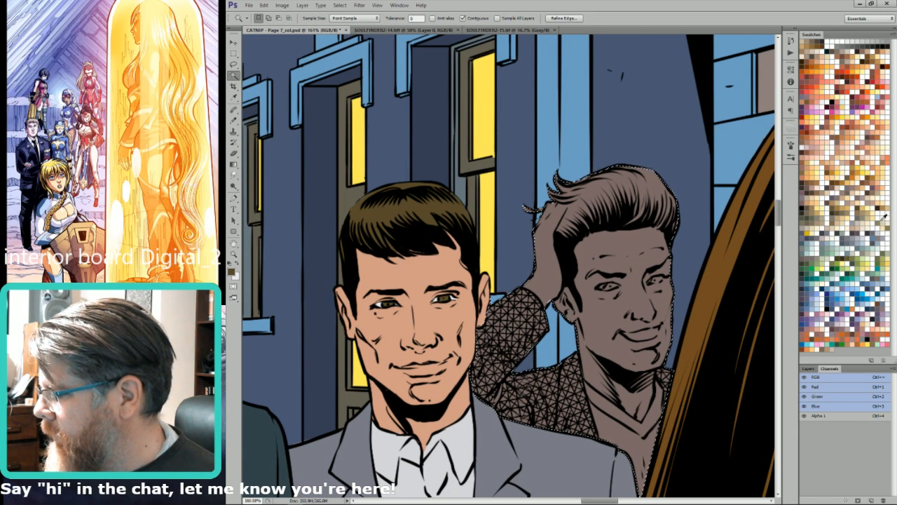
left_click(868, 217)
key("alt+BackSpace")
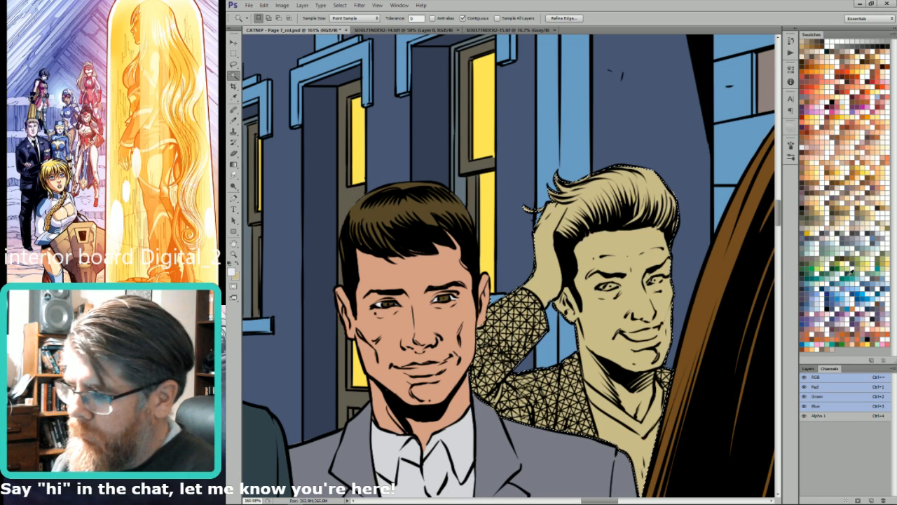
Step: Remove the patterned jacket from the selection and fill the man's head, hand and sweater with a pale grey-beige swatch
key("Return")
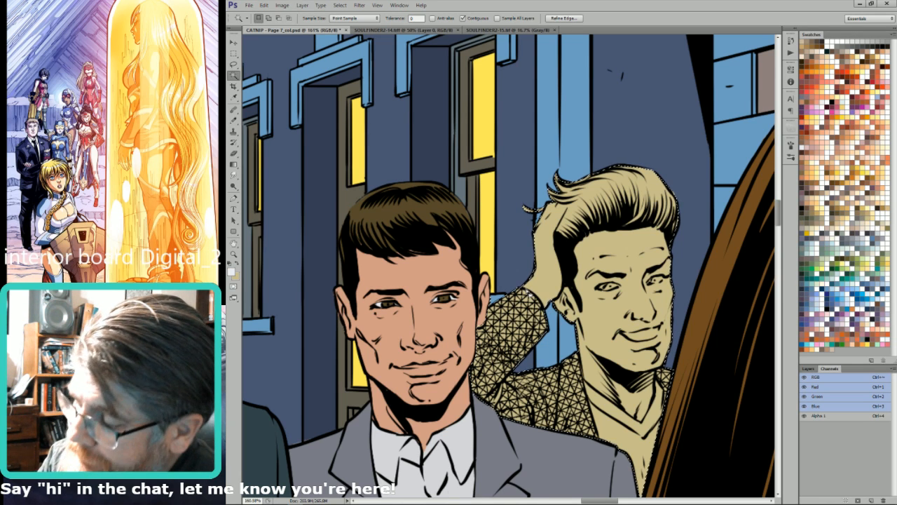
key("l")
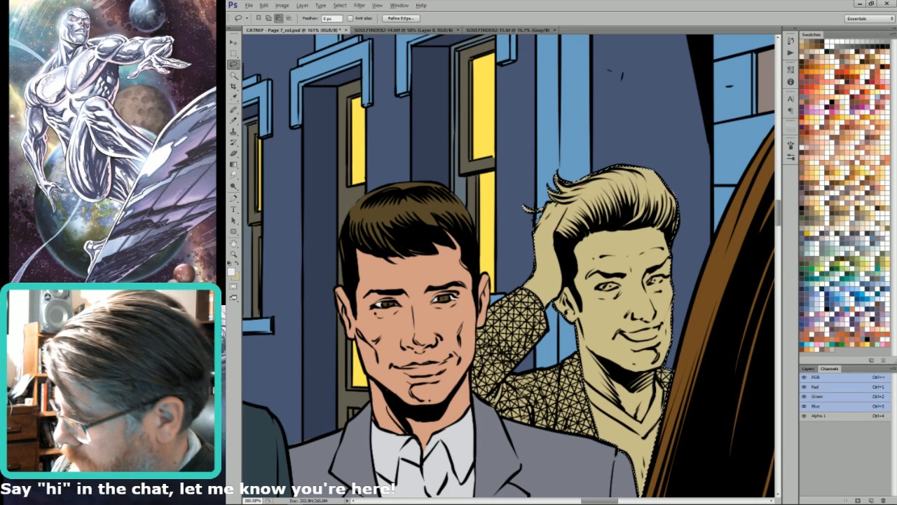
left_click_drag(690, 348, 671, 360)
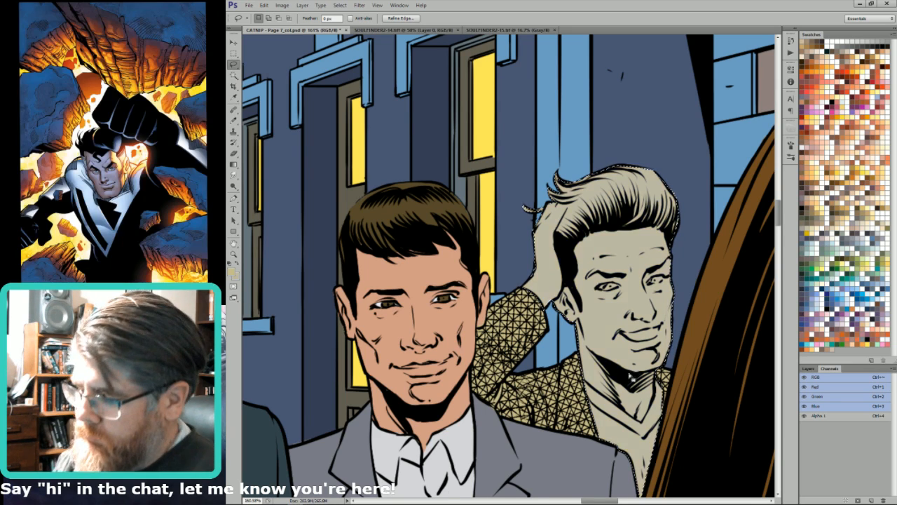
Step: Exclude the V-neck sweater from the selection and fill the man's head, neck and hand with a pinkish skin swatch
scroll(508, 267, "down", 5)
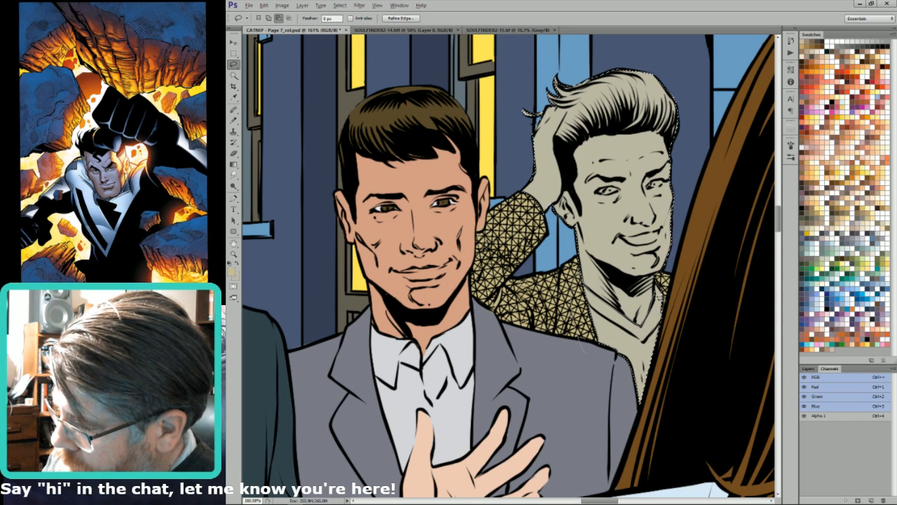
left_click_drag(702, 324, 634, 428)
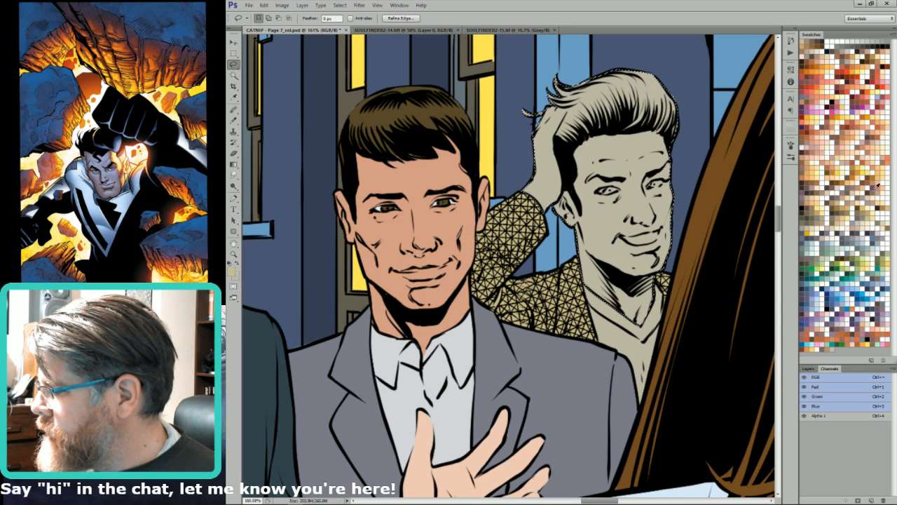
left_click(880, 158)
key("alt+BackSpace")
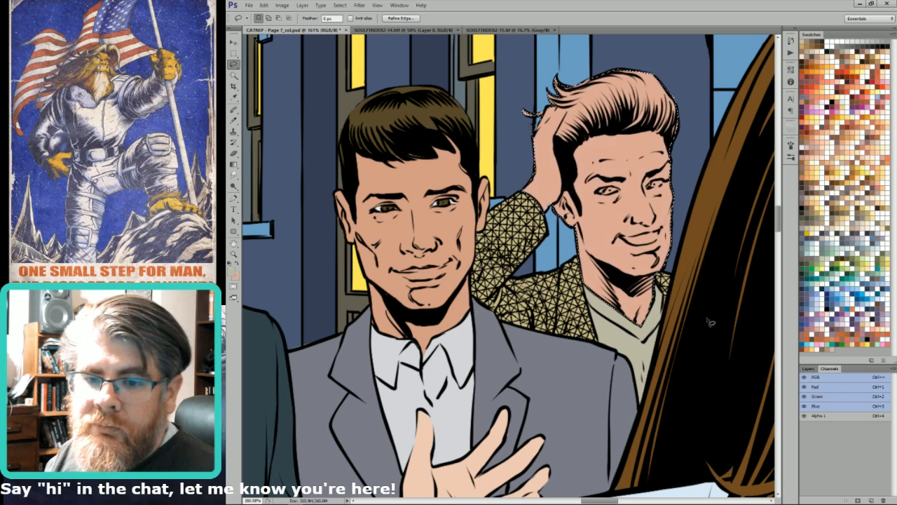
Step: Subtract the face, neck and hand from the selection, fill the remaining hair with a dark blue-grey swatch, and clear the selection
left_click_drag(693, 317, 707, 380)
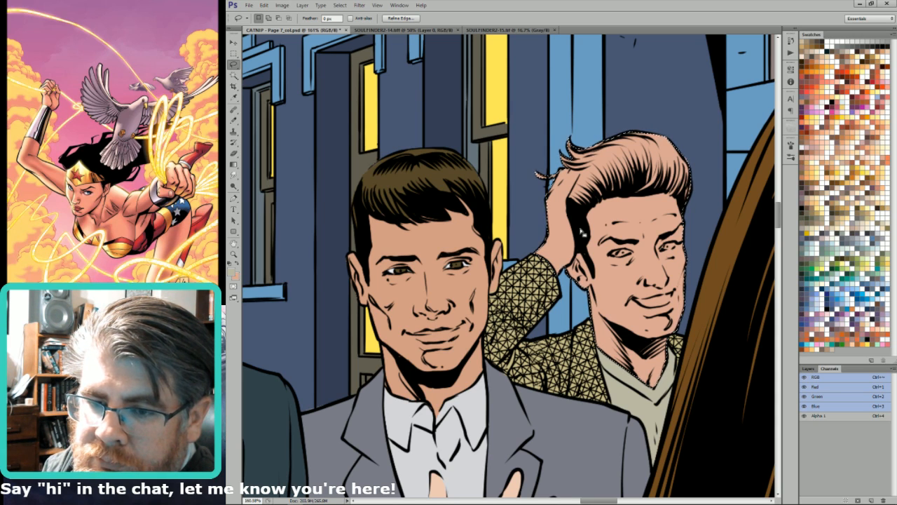
left_click_drag(596, 281, 596, 310)
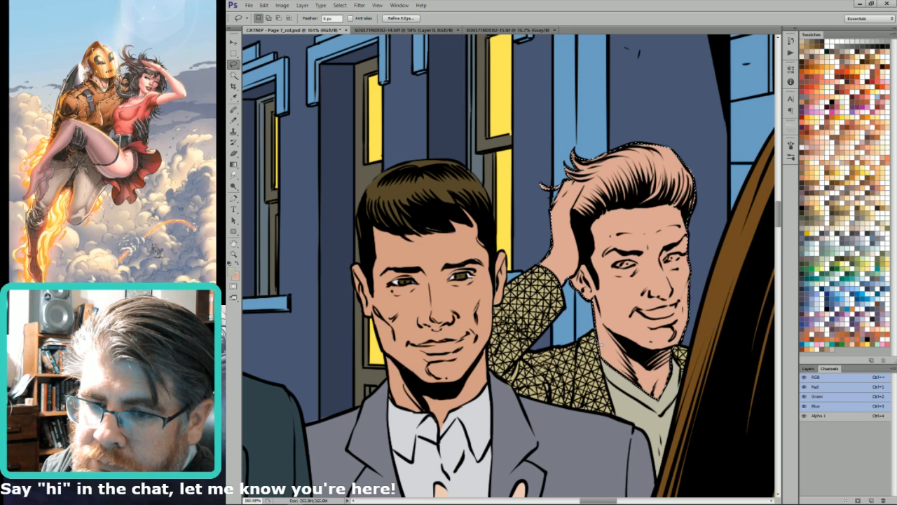
key("alt")
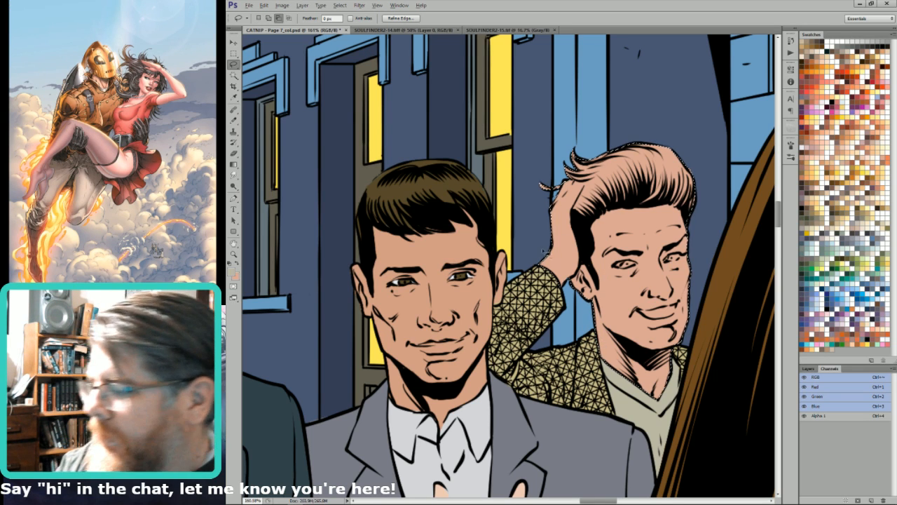
mouse_move(518, 324)
left_mouse_down()
mouse_move(733, 366)
mouse_move(692, 242)
left_mouse_up()
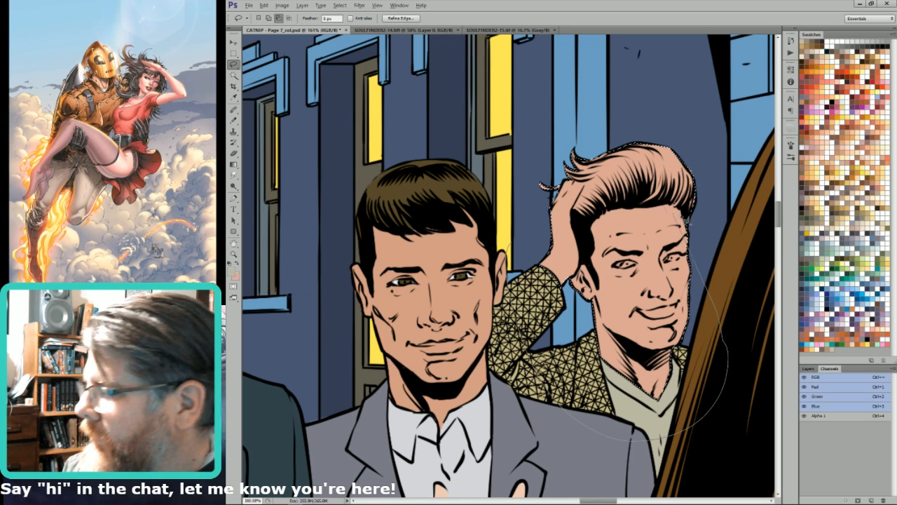
mouse_move(646, 209)
left_mouse_down()
mouse_move(591, 225)
mouse_move(576, 219)
left_mouse_up()
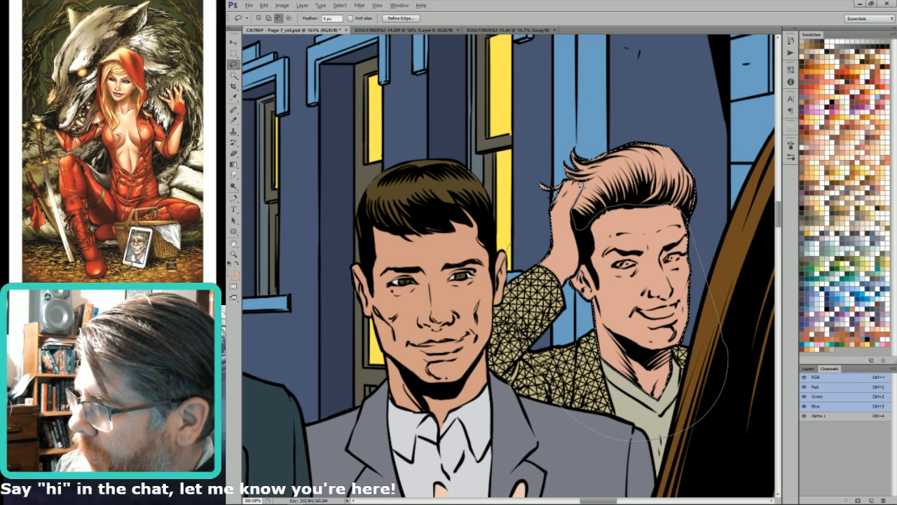
left_click_drag(507, 247, 526, 206)
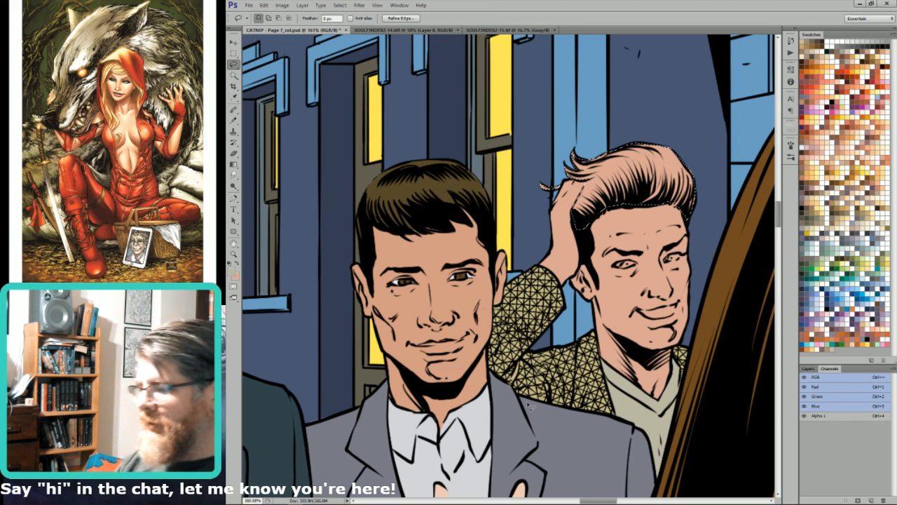
left_click(814, 237)
key("ctrl+BackSpace")
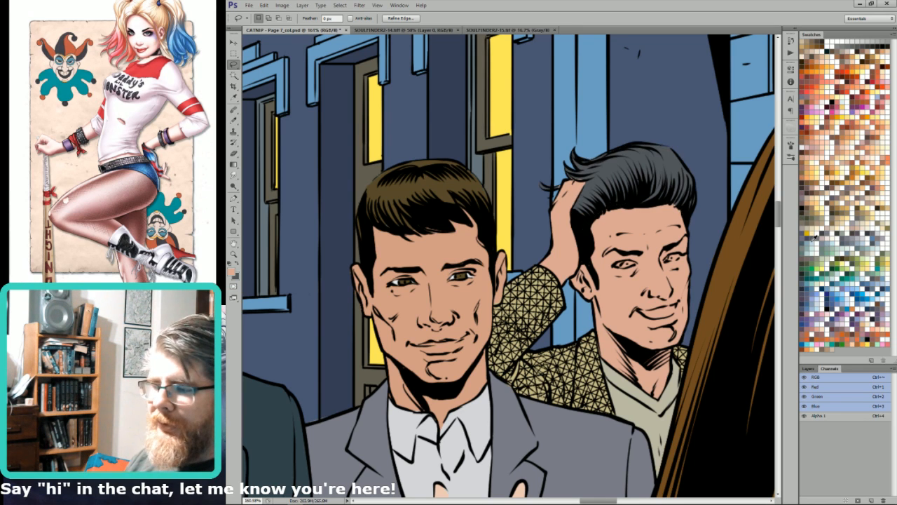
key("ctrl+d")
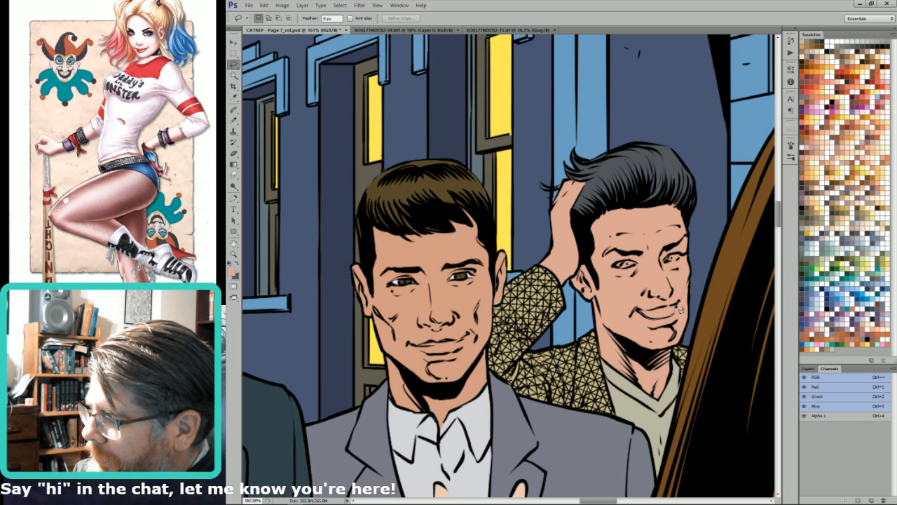
Step: Select the same man's teeth and both eyes, fill them with a near-white swatch, and paint his irises grey-green
left_click_drag(669, 310, 659, 309)
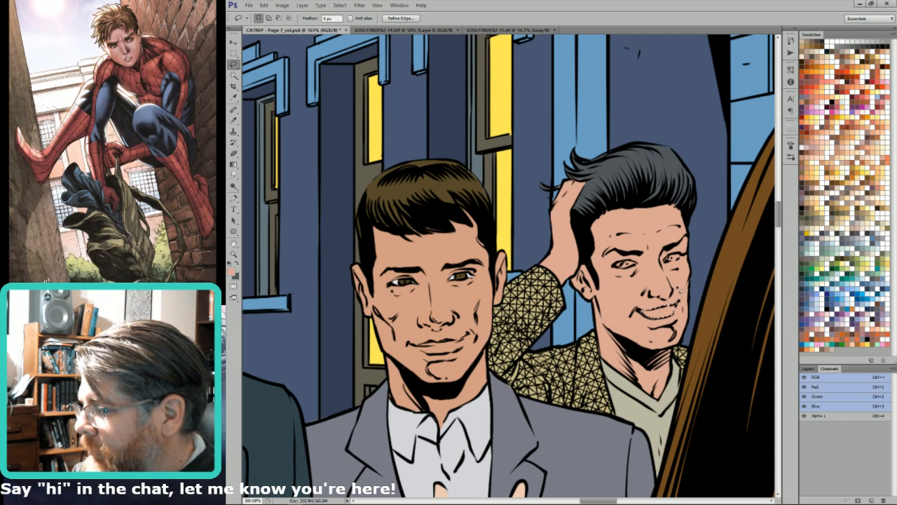
mouse_move(624, 270)
left_mouse_down()
mouse_move(677, 264)
mouse_move(666, 265)
left_mouse_up()
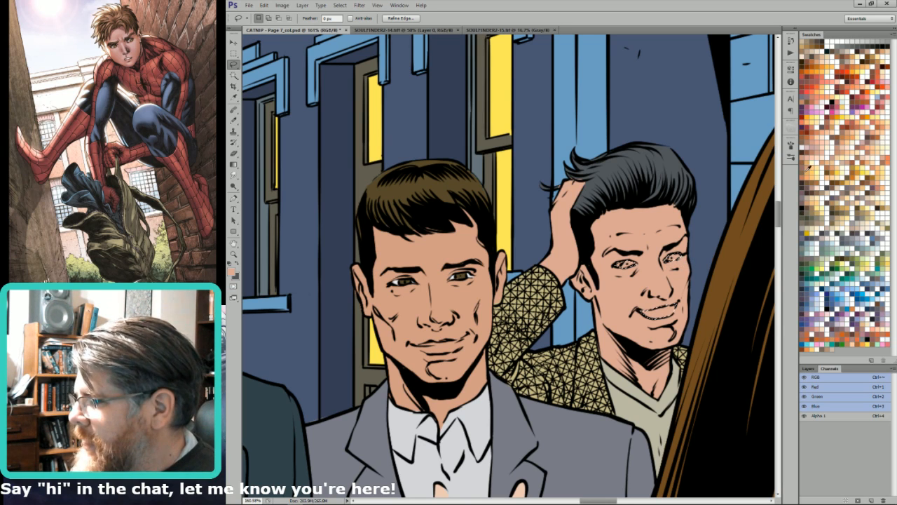
left_click(805, 143)
key("x")
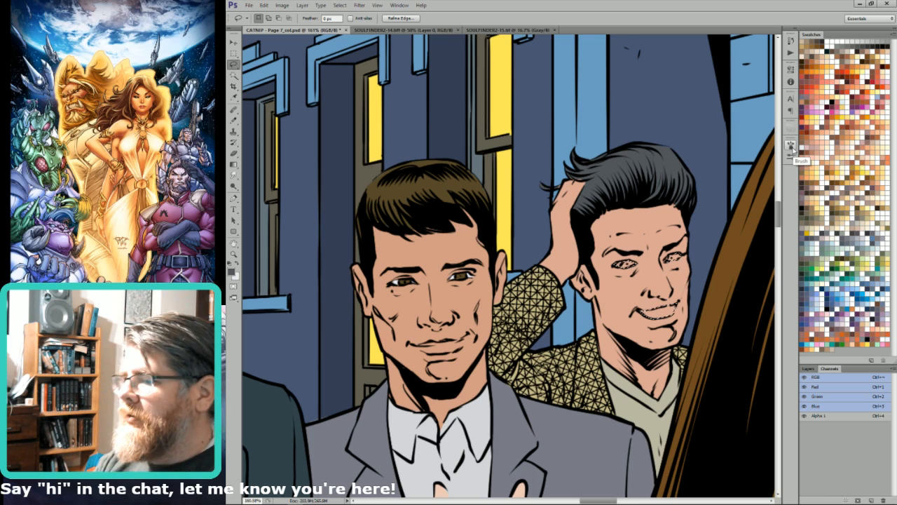
key("ctrl+BackSpace")
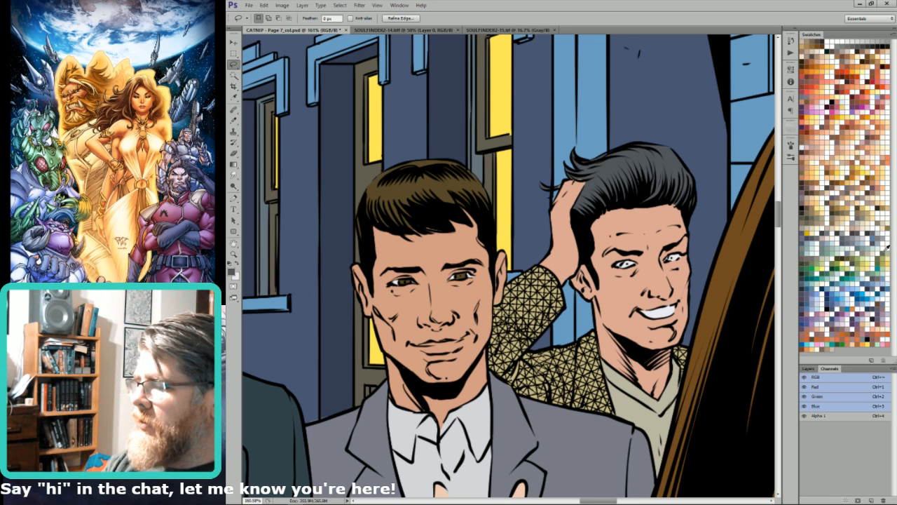
key("b")
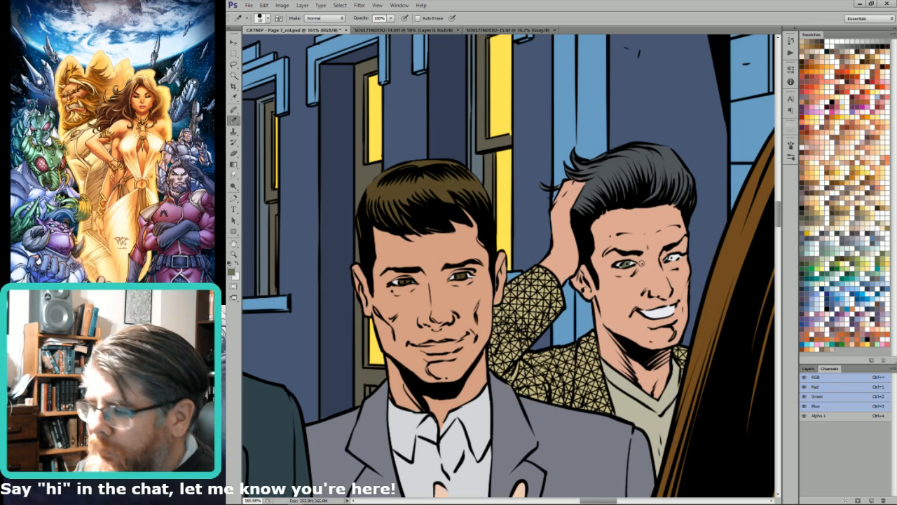
Step: In the lower-left overhead panel, lasso the railing bars around the crouching woman's lower fist and forearm
key("ctrl+minus")
key("ctrl+minus")
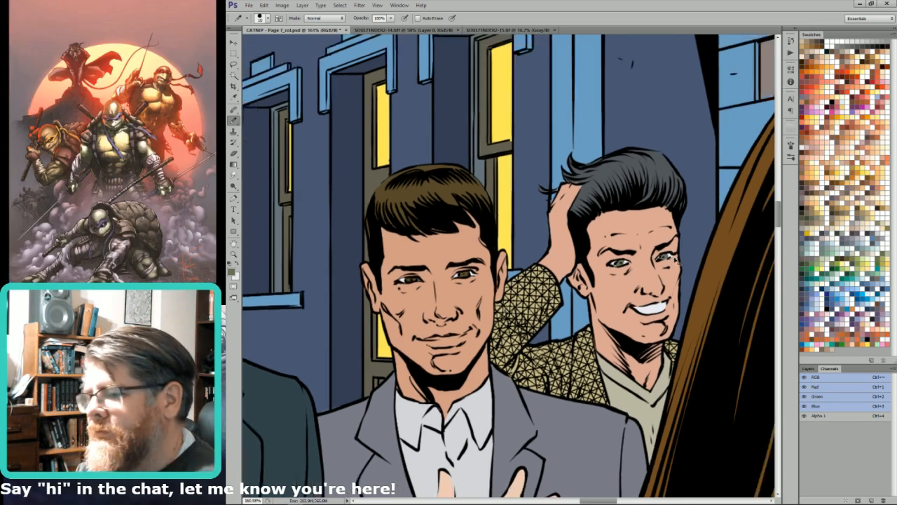
key("ctrl+minus")
key("ctrl+minus")
key("ctrl+minus")
key("ctrl+minus")
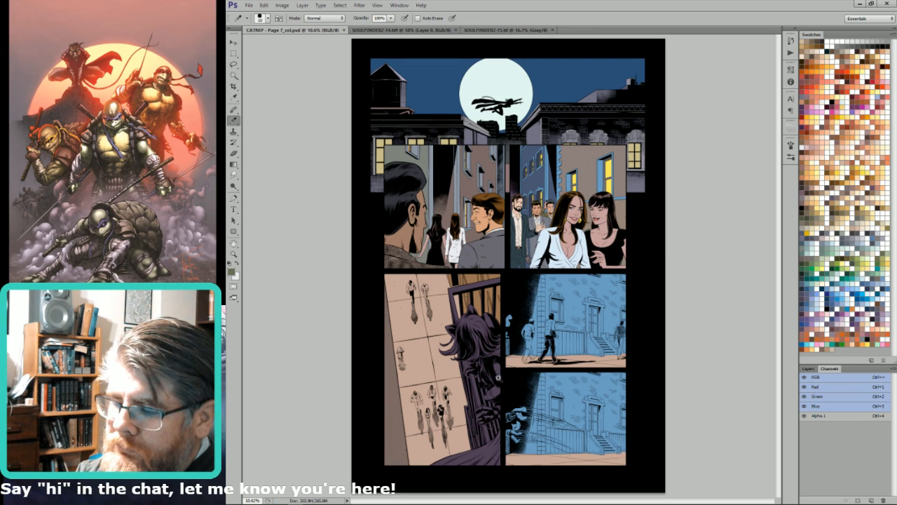
left_click_drag(489, 359, 613, 319)
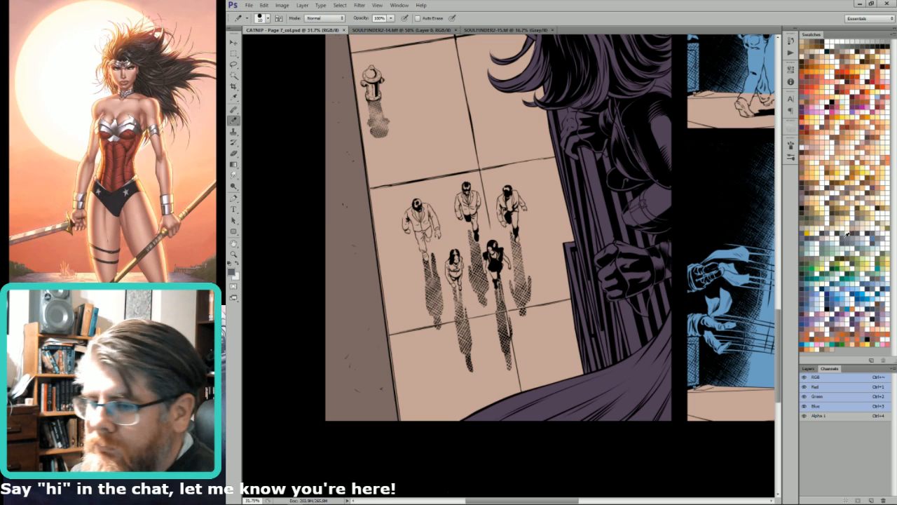
key("x")
mouse_move(554, 405)
left_mouse_down()
mouse_move(518, 321)
mouse_move(420, 281)
left_mouse_up()
key("l")
mouse_move(427, 111)
left_mouse_down()
mouse_move(401, 235)
mouse_move(478, 353)
mouse_move(519, 342)
mouse_move(588, 300)
mouse_move(634, 237)
mouse_move(624, 256)
mouse_move(638, 215)
mouse_move(630, 189)
mouse_move(567, 223)
mouse_move(521, 223)
mouse_move(553, 224)
mouse_move(527, 232)
mouse_move(473, 127)
mouse_move(553, 279)
left_mouse_up()
mouse_move(507, 197)
left_mouse_down()
mouse_move(544, 342)
mouse_move(555, 312)
mouse_move(559, 336)
mouse_move(587, 272)
mouse_move(612, 257)
mouse_move(678, 266)
mouse_move(677, 245)
mouse_move(635, 238)
mouse_move(589, 206)
mouse_move(520, 243)
left_mouse_up()
left_click_drag(562, 124, 597, 276)
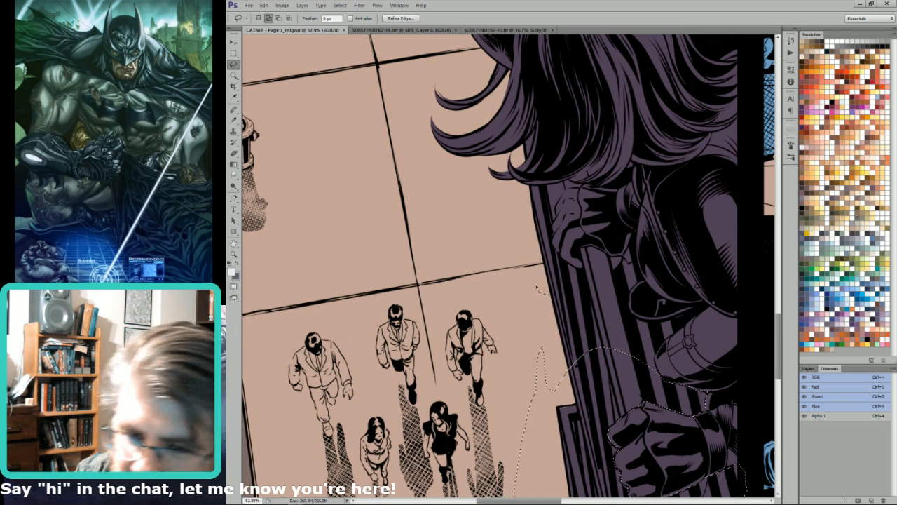
Step: Extend the selection along the railing bars up to the woman's upper hand and hair, and fill the bars with slate grey
mouse_move(539, 261)
left_mouse_down()
mouse_move(561, 412)
mouse_move(656, 375)
mouse_move(678, 377)
mouse_move(672, 390)
mouse_move(660, 373)
mouse_move(663, 345)
mouse_move(711, 312)
mouse_move(697, 306)
mouse_move(666, 326)
mouse_move(634, 320)
mouse_move(636, 329)
mouse_move(653, 324)
mouse_move(633, 313)
mouse_move(648, 283)
mouse_move(642, 238)
mouse_move(640, 260)
mouse_move(637, 239)
mouse_move(617, 276)
mouse_move(596, 253)
mouse_move(581, 258)
mouse_move(582, 275)
mouse_move(538, 240)
mouse_move(573, 270)
mouse_move(551, 232)
mouse_move(519, 222)
left_mouse_up()
left_click_drag(564, 213, 600, 306)
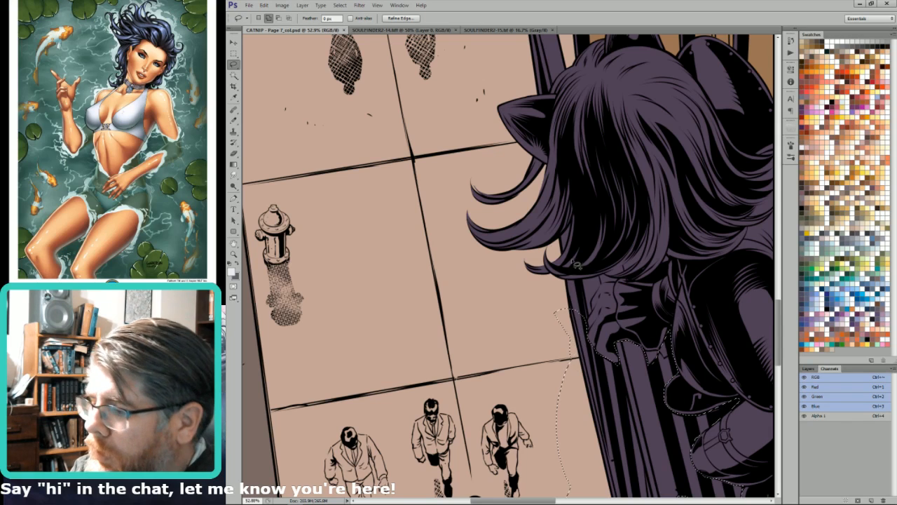
mouse_move(567, 336)
left_mouse_down()
mouse_move(566, 287)
mouse_move(641, 264)
mouse_move(619, 275)
mouse_move(653, 239)
mouse_move(639, 270)
mouse_move(615, 280)
mouse_move(666, 287)
mouse_move(638, 284)
mouse_move(670, 262)
mouse_move(659, 289)
mouse_move(593, 305)
mouse_move(589, 330)
mouse_move(586, 316)
left_mouse_up()
key("w")
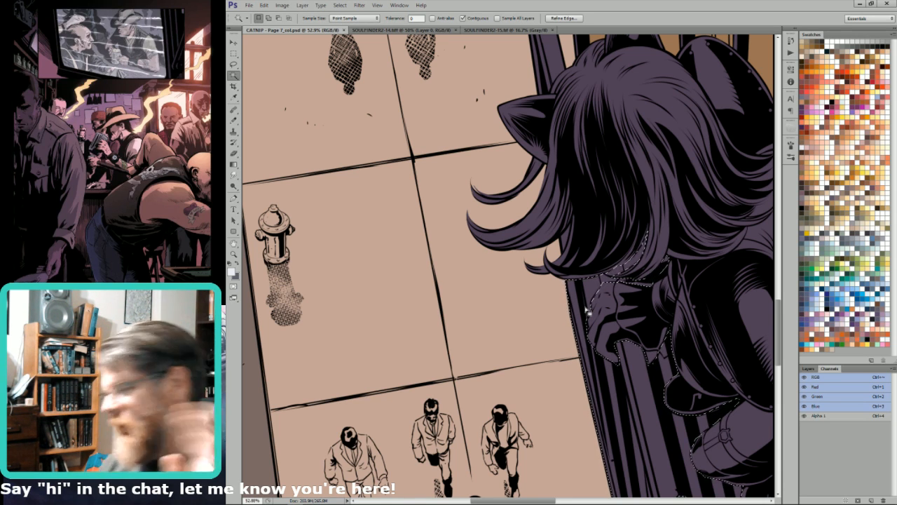
key("ctrl+BackSpace")
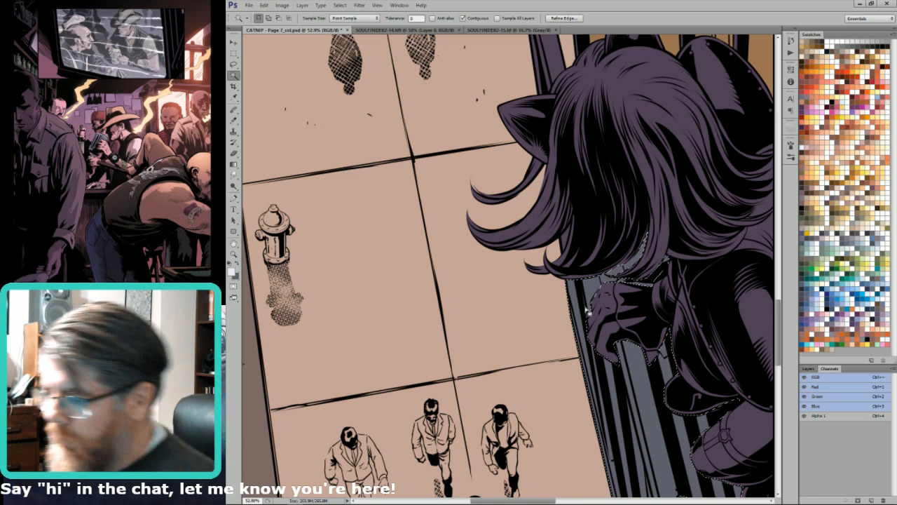
Step: Select the railing's upper frame around the cat-eared woman's head, fill it with the same slate grey, and clear the selection
key("l")
left_click_drag(606, 229, 632, 273)
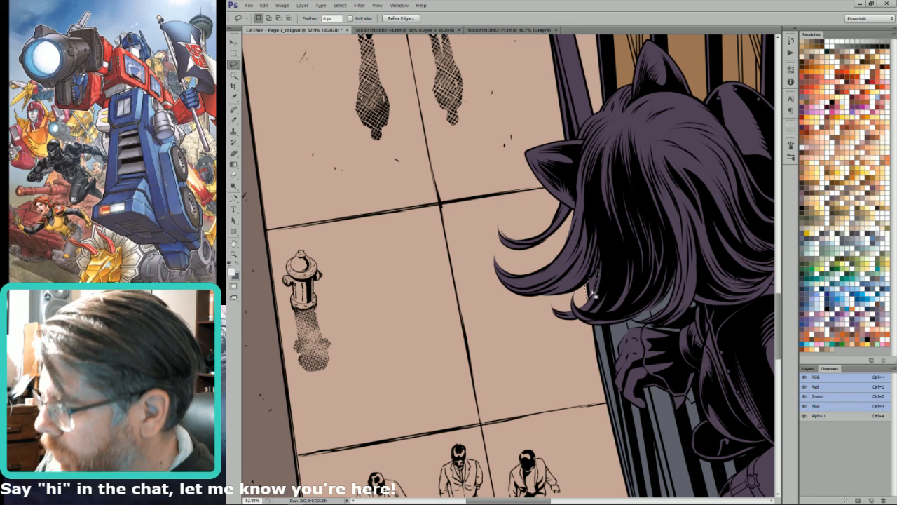
left_click_drag(644, 199, 650, 245)
mouse_move(617, 96)
left_mouse_down()
mouse_move(582, 106)
mouse_move(604, 326)
mouse_move(643, 296)
mouse_move(638, 279)
mouse_move(659, 275)
left_mouse_up()
mouse_move(683, 218)
left_mouse_down()
mouse_move(741, 268)
mouse_move(747, 284)
mouse_move(795, 250)
mouse_move(715, 243)
left_mouse_up()
mouse_move(716, 279)
left_mouse_down()
mouse_move(733, 300)
mouse_move(761, 262)
mouse_move(635, 45)
left_mouse_up()
left_click(623, 144, "alt+shift")
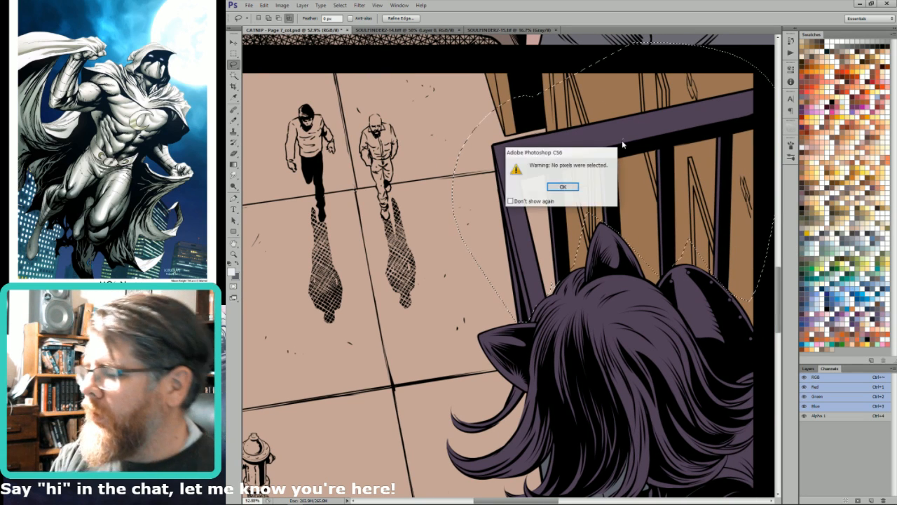
key("Return")
key("w")
left_click(645, 153)
key("l")
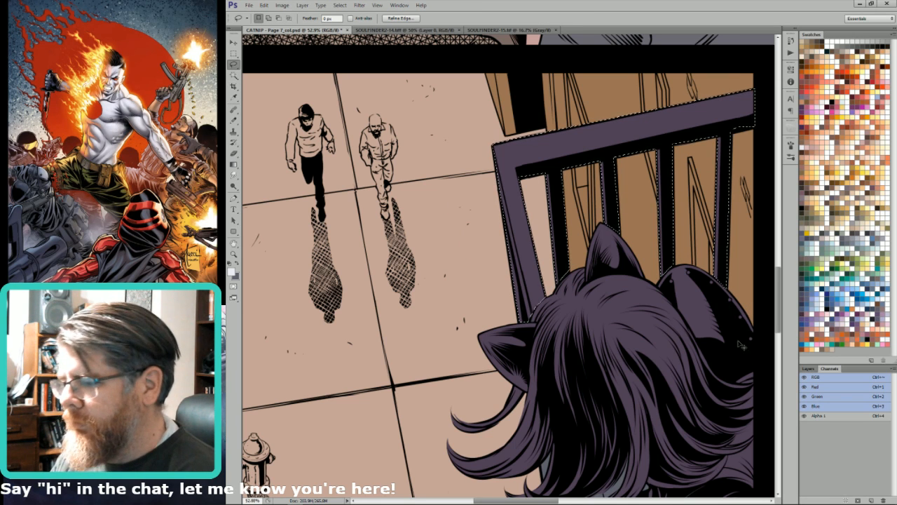
key("ctrl+BackSpace")
key("ctrl+d")
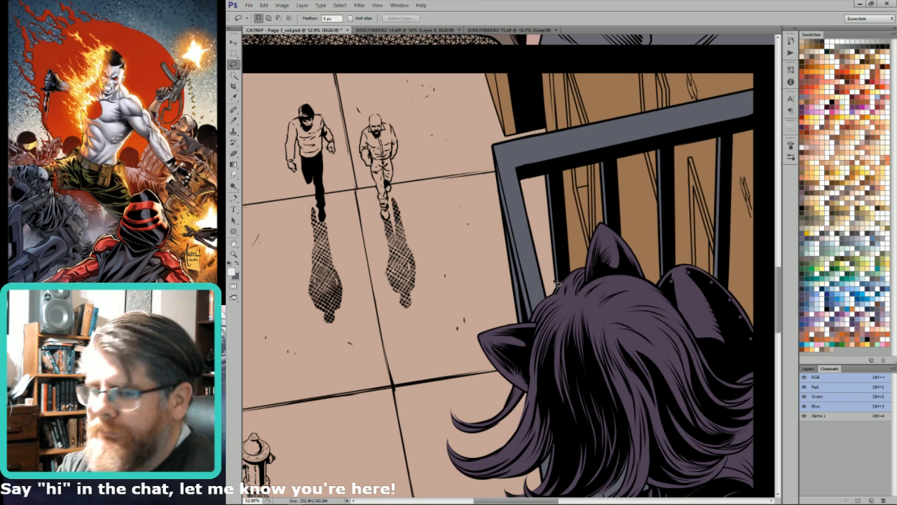
Step: Sample the purple of the crouching woman's upper hand and touch up the knuckle and fingertip areas with it
left_click_drag(577, 291, 564, 251)
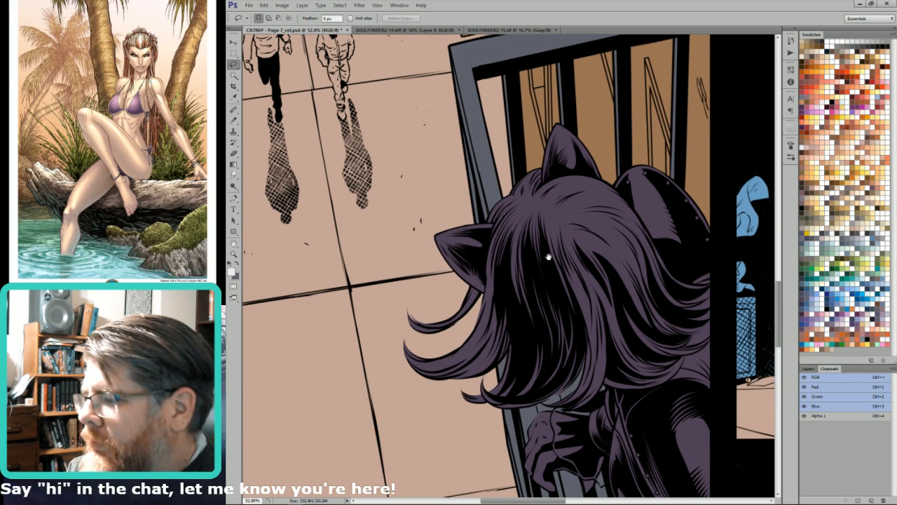
left_click_drag(558, 378, 603, 297)
left_click_drag(634, 390, 690, 389)
key("i")
left_click(539, 259)
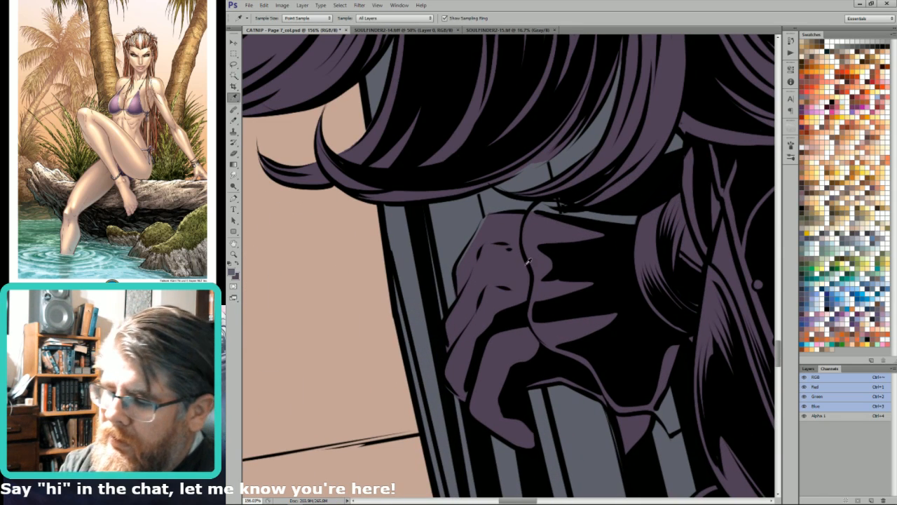
key("l")
left_click_drag(504, 285, 546, 288)
mouse_move(516, 280)
left_mouse_down()
mouse_move(509, 287)
mouse_move(524, 240)
mouse_move(540, 229)
mouse_move(561, 275)
mouse_move(570, 264)
left_mouse_up()
key("o")
key("i")
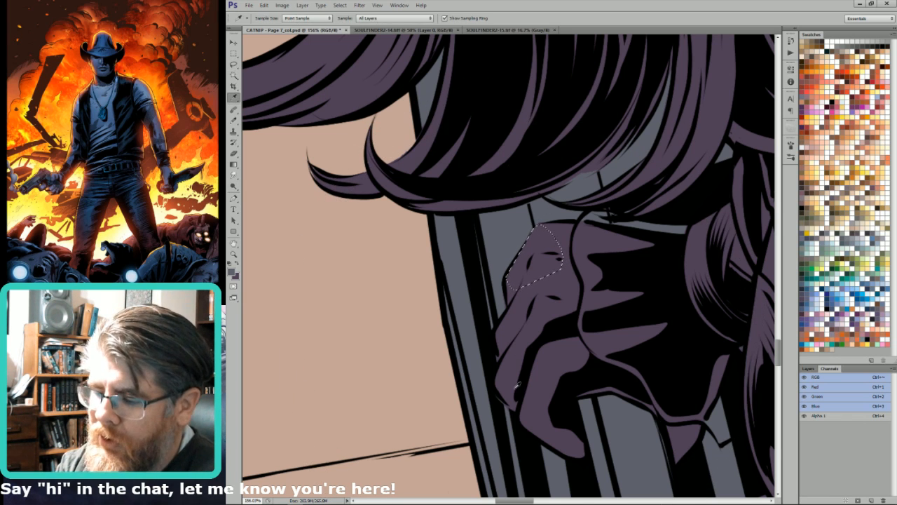
key("l")
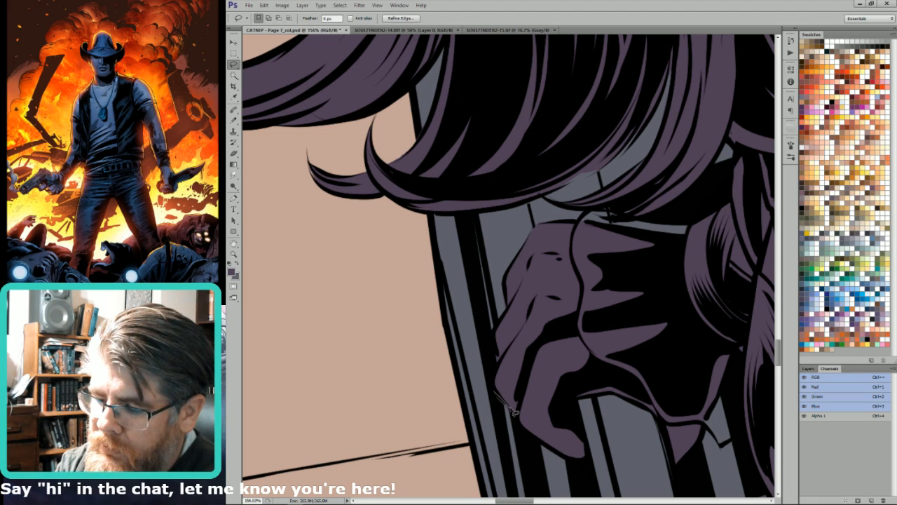
Step: Select the purple cape in the panel's bottom corner, fill it with a blue swatch, and clear the selection
key("ctrl+minus")
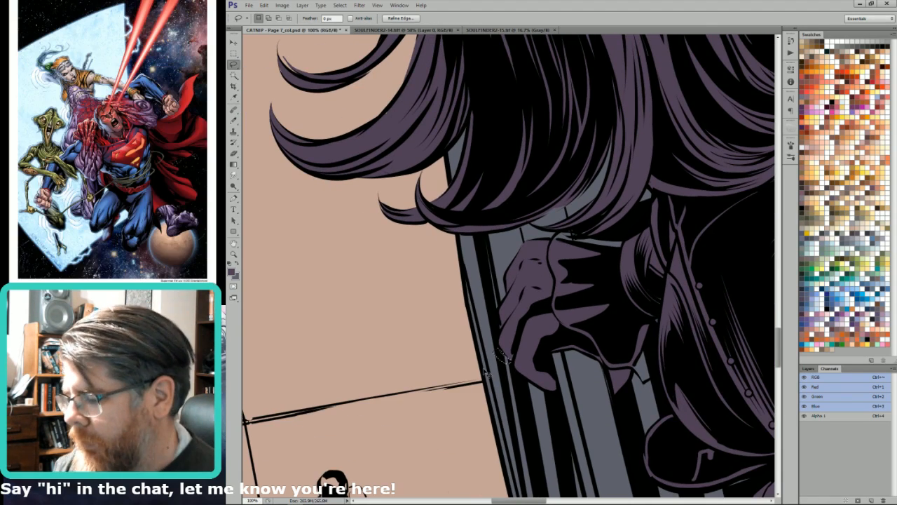
key("ctrl+minus")
key("ctrl+minus")
key("ctrl+minus")
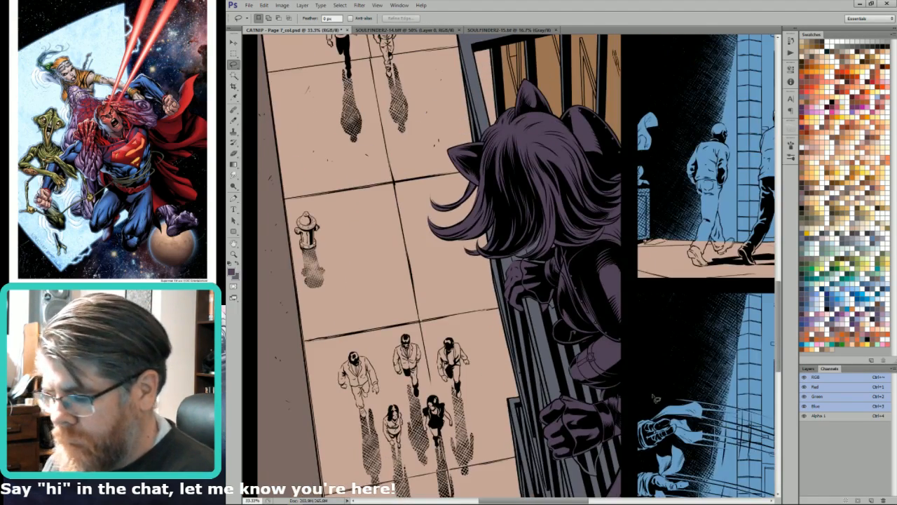
left_click_drag(644, 373, 709, 153)
key("w")
left_click(679, 319)
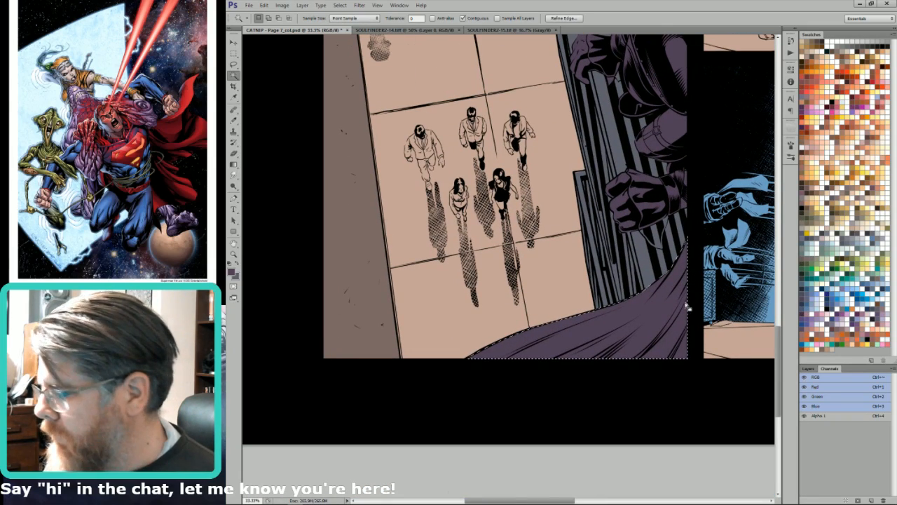
left_click(831, 302)
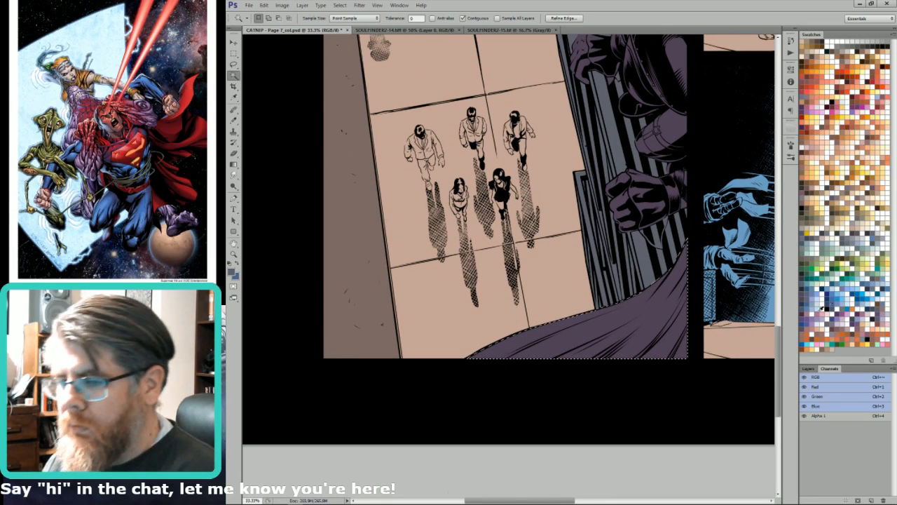
key("ctrl+BackSpace")
left_click_drag(719, 184, 705, 388)
key("ctrl+d")
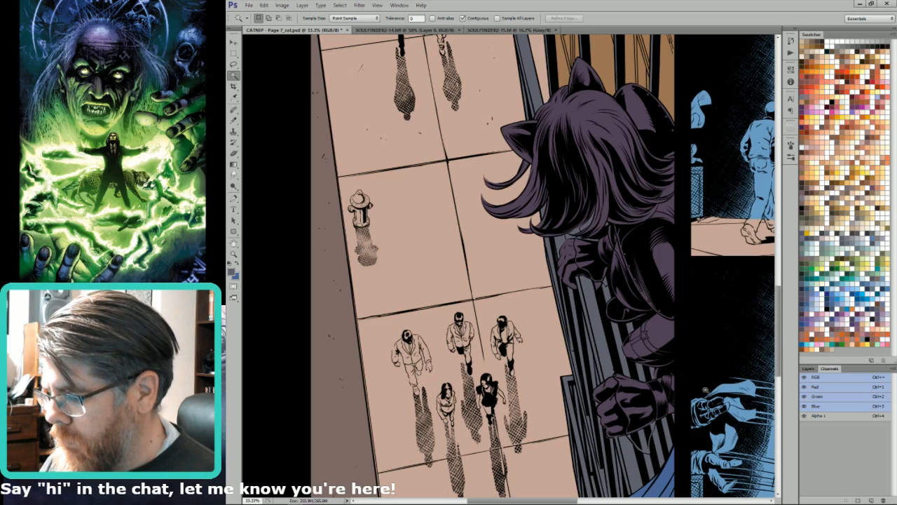
Step: Lasso the crouching woman's main hair mass, including its flowing tips, and fill it with dark slate blue
key("l")
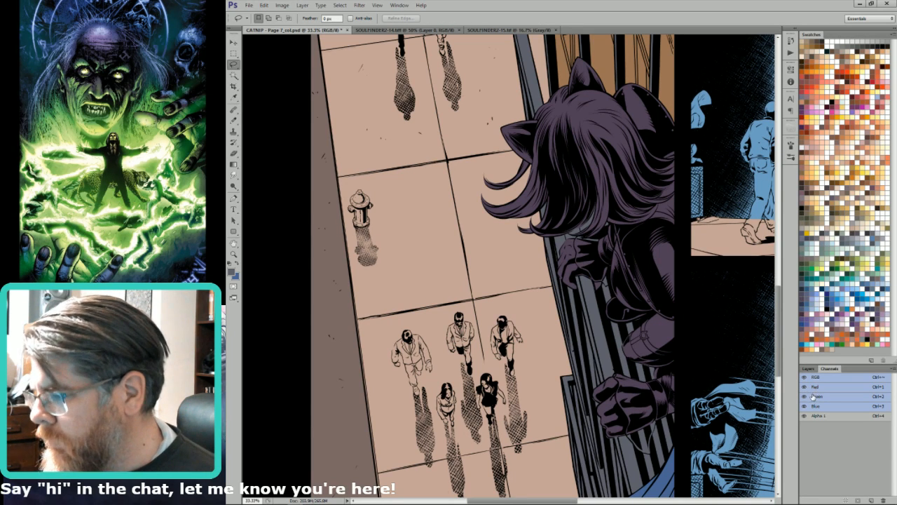
left_click_drag(743, 347, 750, 400)
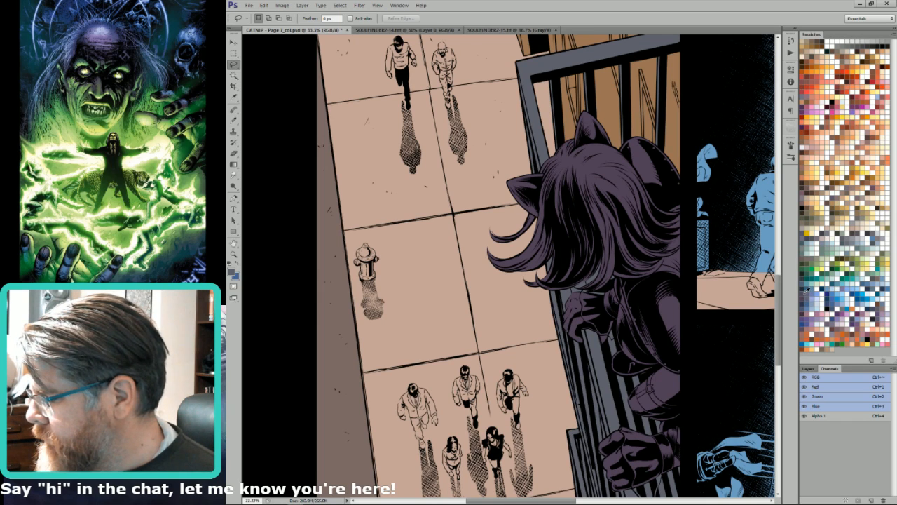
left_click_drag(669, 167, 712, 167)
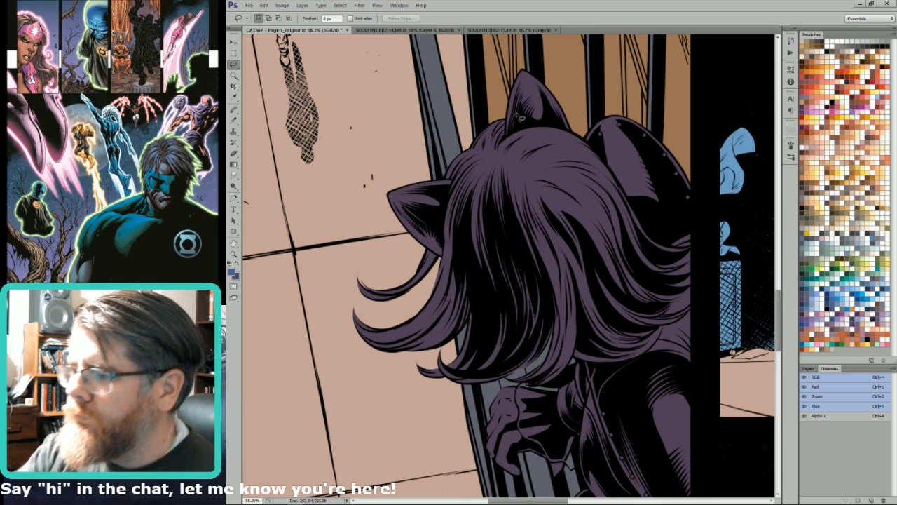
mouse_move(509, 114)
left_mouse_down()
mouse_move(508, 140)
mouse_move(544, 129)
mouse_move(584, 141)
mouse_move(656, 239)
mouse_move(694, 249)
mouse_move(658, 268)
mouse_move(683, 267)
mouse_move(657, 277)
mouse_move(683, 279)
mouse_move(662, 283)
mouse_move(684, 300)
left_mouse_up()
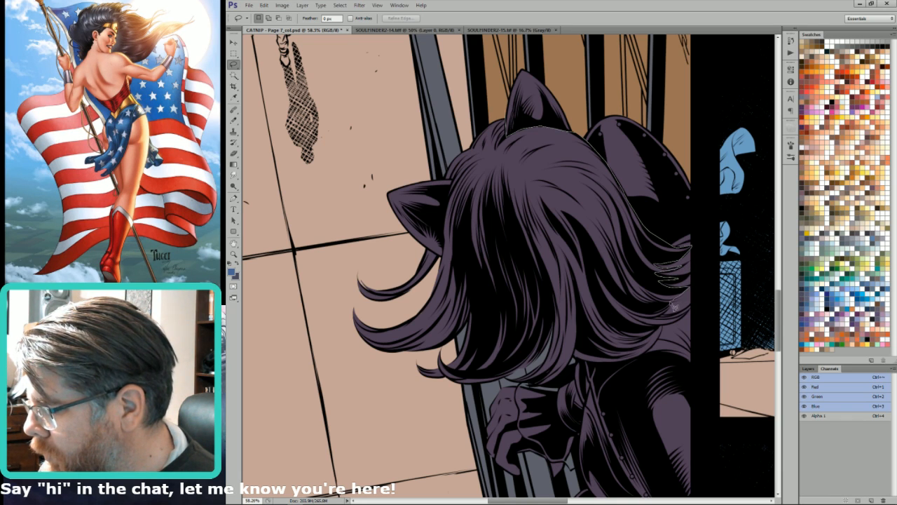
mouse_move(682, 317)
left_mouse_down()
mouse_move(696, 308)
mouse_move(678, 328)
left_mouse_up()
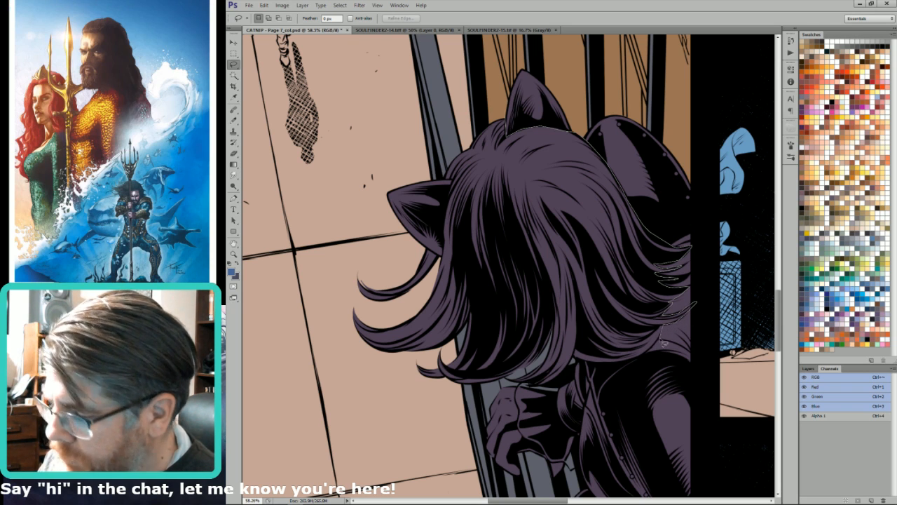
mouse_move(658, 349)
left_mouse_down()
mouse_move(629, 368)
mouse_move(561, 366)
mouse_move(561, 385)
mouse_move(513, 385)
left_mouse_up()
mouse_move(359, 414)
left_mouse_down()
mouse_move(300, 325)
mouse_move(396, 220)
mouse_move(387, 239)
mouse_move(445, 261)
mouse_move(447, 209)
mouse_move(461, 171)
mouse_move(454, 188)
mouse_move(437, 166)
mouse_move(479, 101)
left_mouse_up()
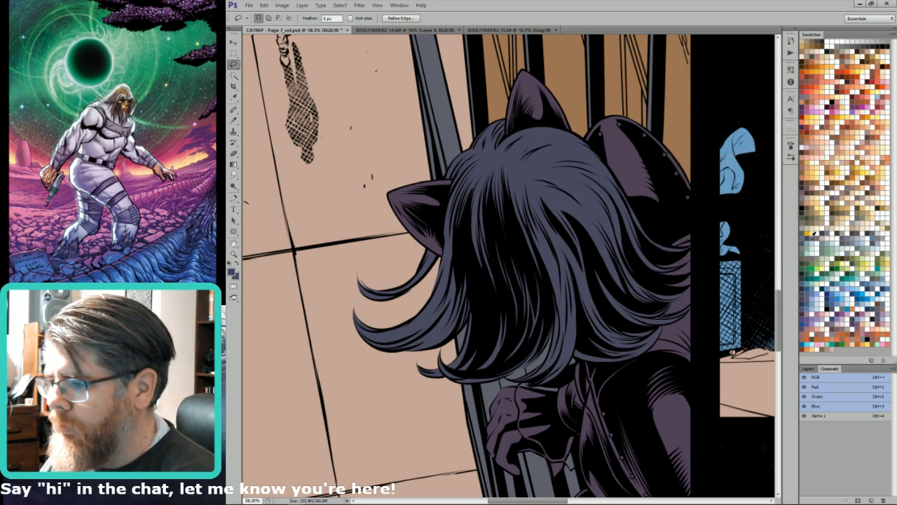
Step: Select the separate curling lock beneath her left cat ear, fill it with rust red, and clear the selection
left_click_drag(646, 322, 760, 449)
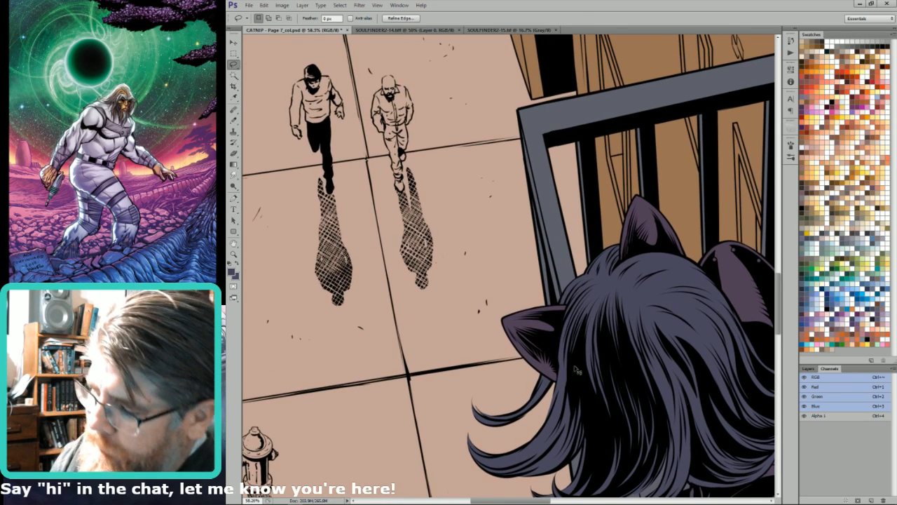
key("w")
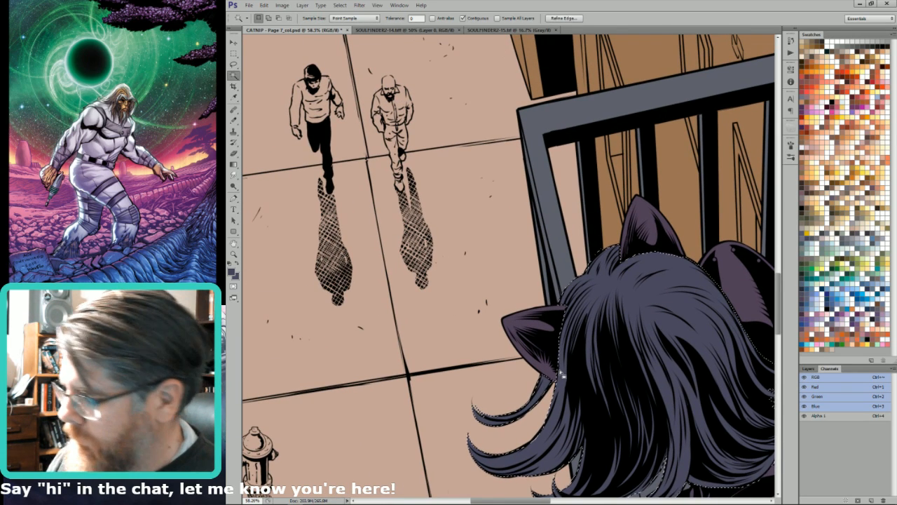
key("l")
mouse_move(558, 379)
left_mouse_down()
mouse_move(472, 446)
mouse_move(533, 351)
mouse_move(550, 378)
left_mouse_up()
key("w")
left_click(533, 405)
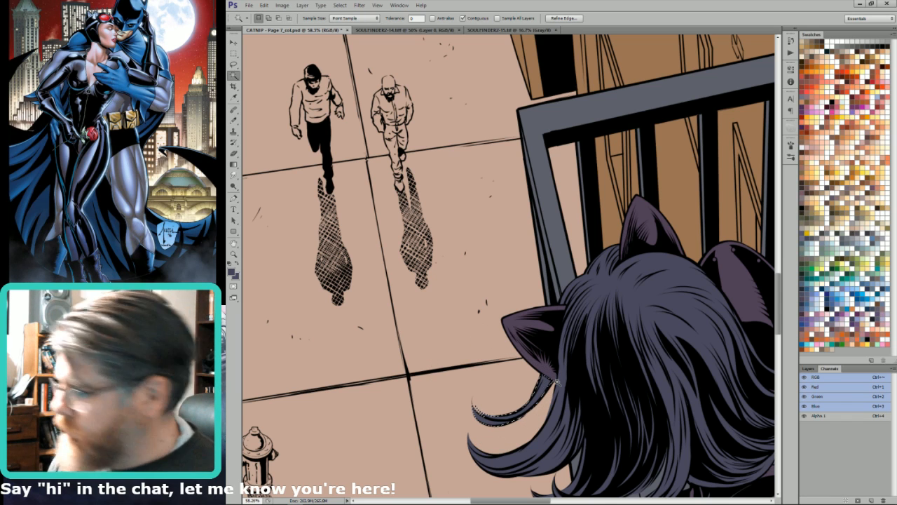
left_click(840, 73)
key("l")
key("alt+BackSpace")
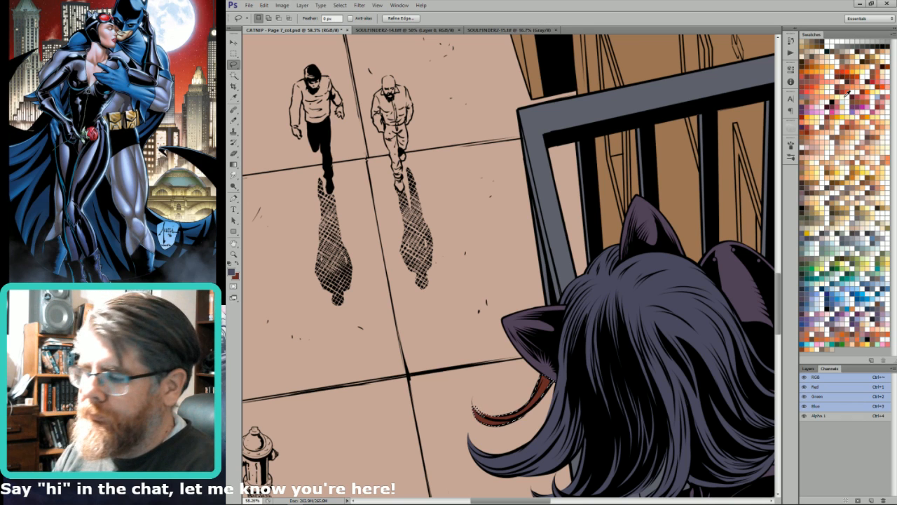
key("ctrl+d")
Step: Select the patch of hair between her two cat ears and fill it with the same rust red
mouse_move(609, 280)
left_mouse_down()
mouse_move(581, 292)
mouse_move(569, 317)
mouse_move(618, 254)
mouse_move(608, 279)
left_mouse_up()
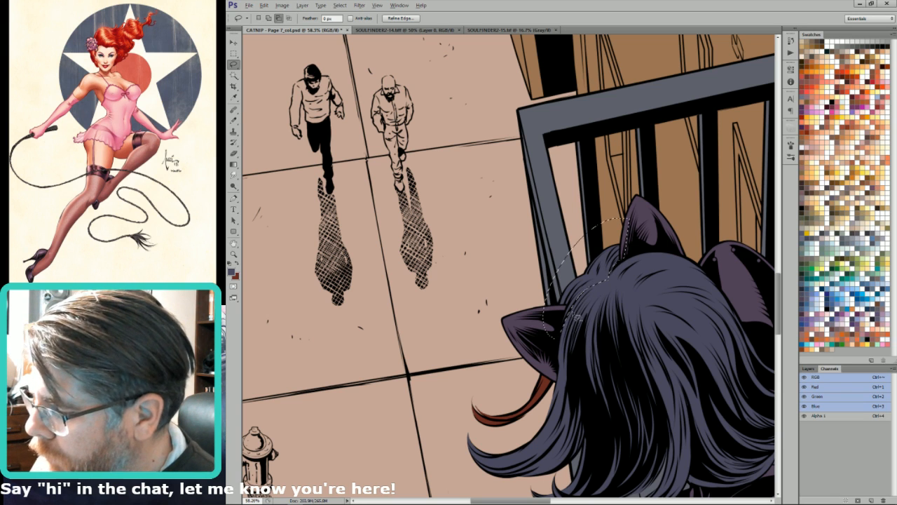
key("w")
left_click(580, 286, "alt+shift")
key("ctrl+BackSpace")
key("l")
key("ctrl+d")
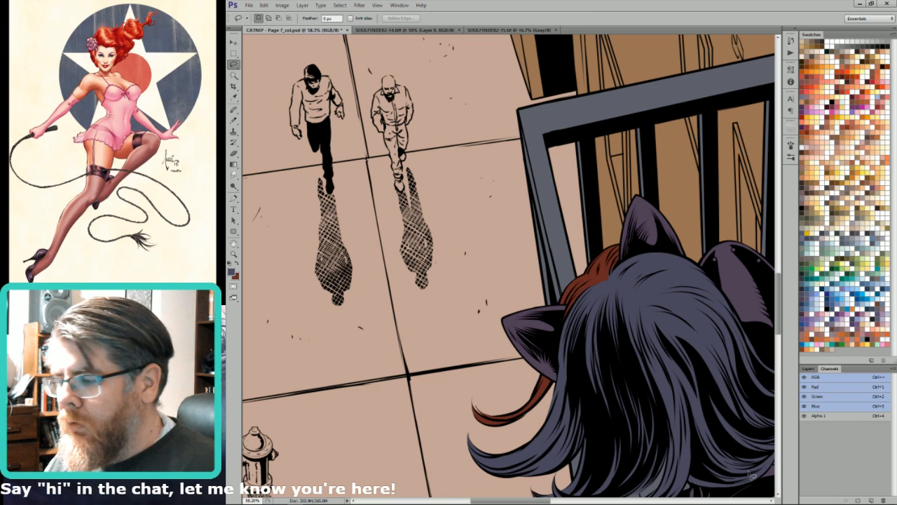
Step: Select both cat ears and lighten them with a Brightness/Contrast adjustment
key("ctrl+minus")
left_click_drag(677, 260, 653, 230)
key("w")
left_click(605, 210)
left_click(531, 287, "shift")
key("alt+i")
key("a")
key("c")
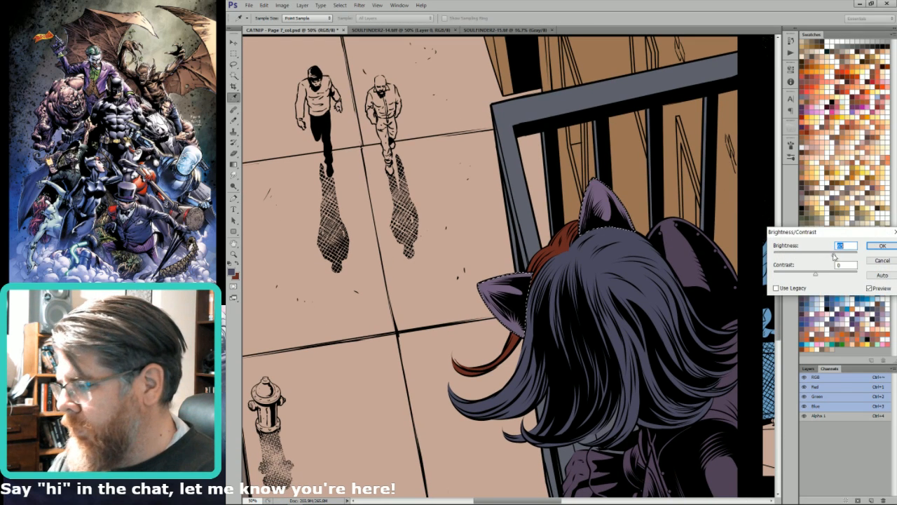
key("Return")
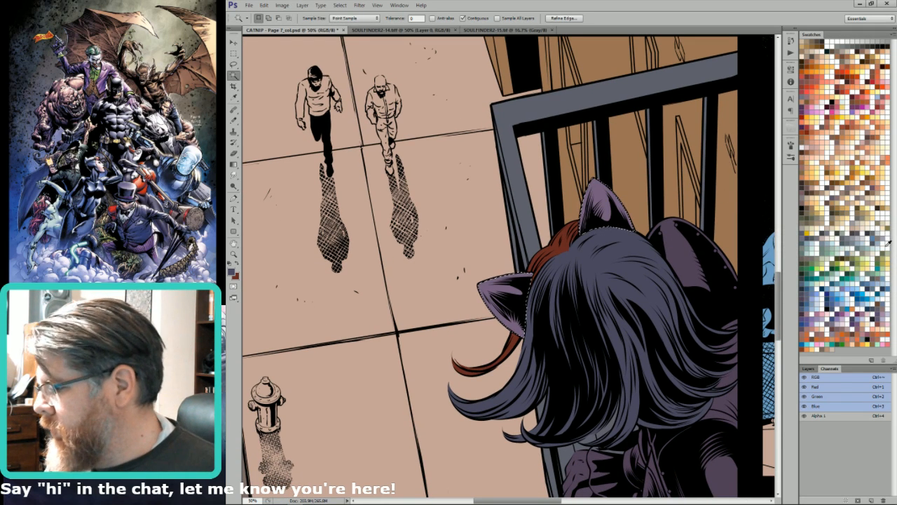
Step: Recolour the selected cat ears neutral grey using a grey swatch and the Fill command
left_click(845, 228)
key("shift+F5")
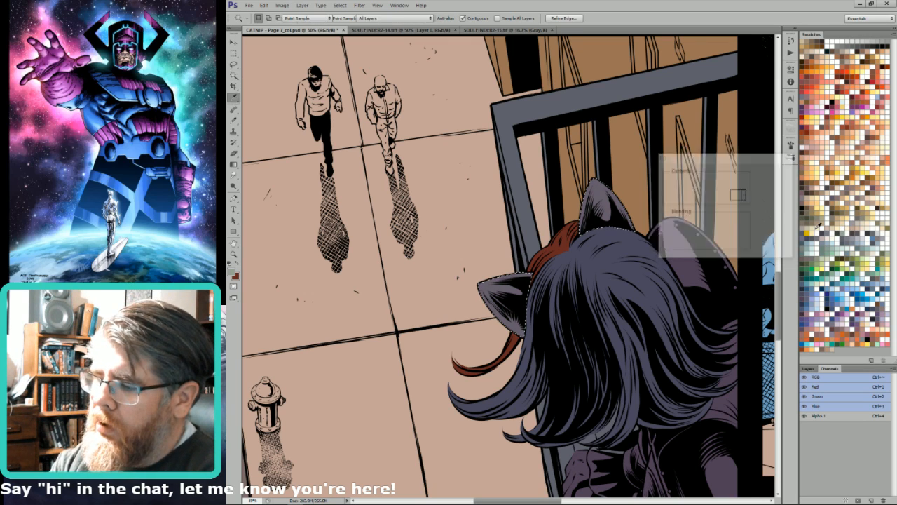
key("Return")
key("ctrl+d")
left_click_drag(747, 199, 634, 171)
key("alt+i")
key("a")
key("c")
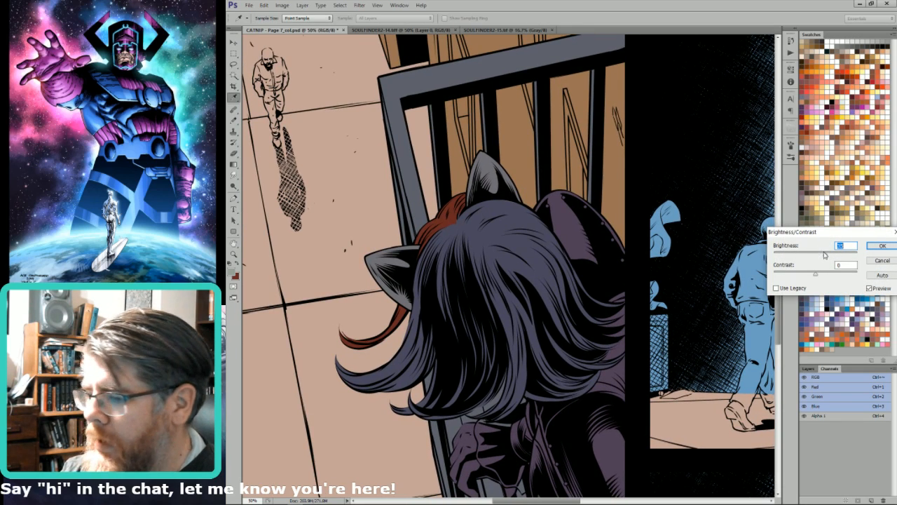
key("Escape")
key("ctrl+z")
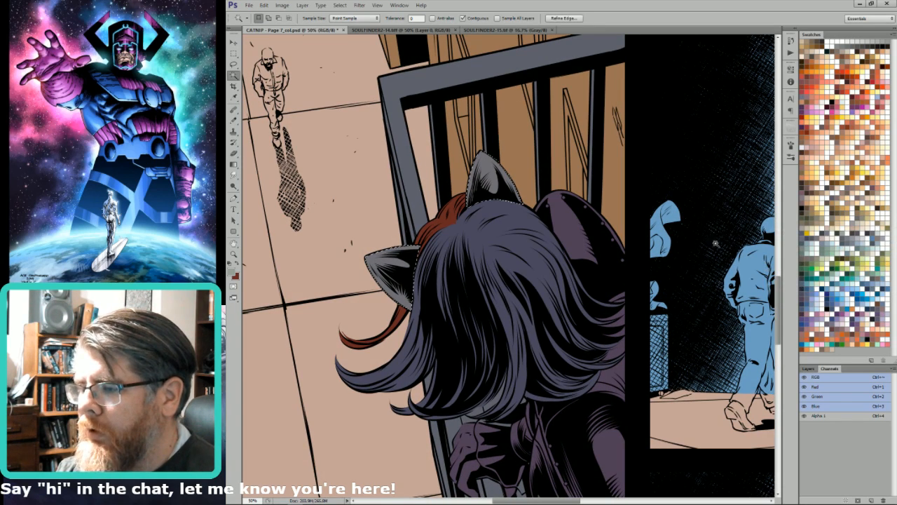
Step: Raise the brightness of the grey cat ears with another Brightness/Contrast adjustment
key("alt+i")
key("a")
key("c")
left_click(822, 254)
key("Return")
Step: Select the woman's upper hand on the railing, fill it with a brownish-pink skin tone, and clear the selection
left_click_drag(545, 353, 548, 235)
left_click_drag(554, 277, 595, 262)
key("ctrl+d")
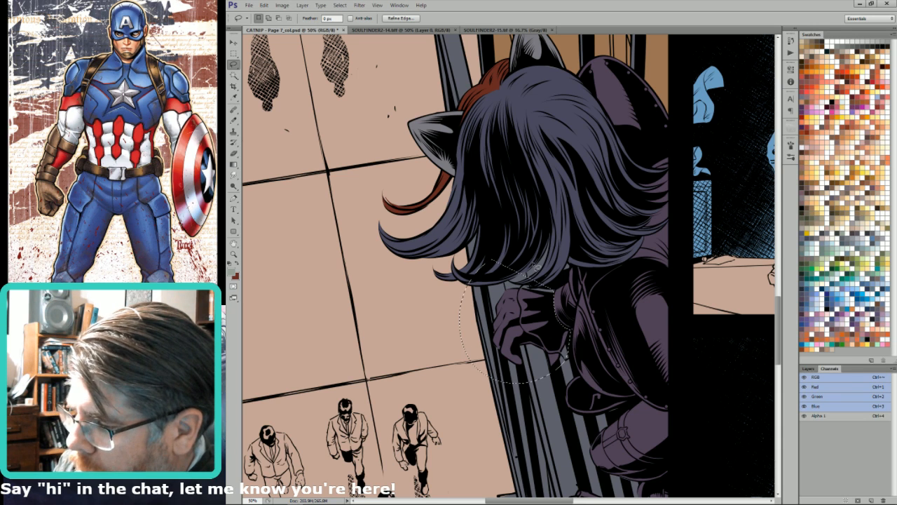
key("w")
left_click(544, 303)
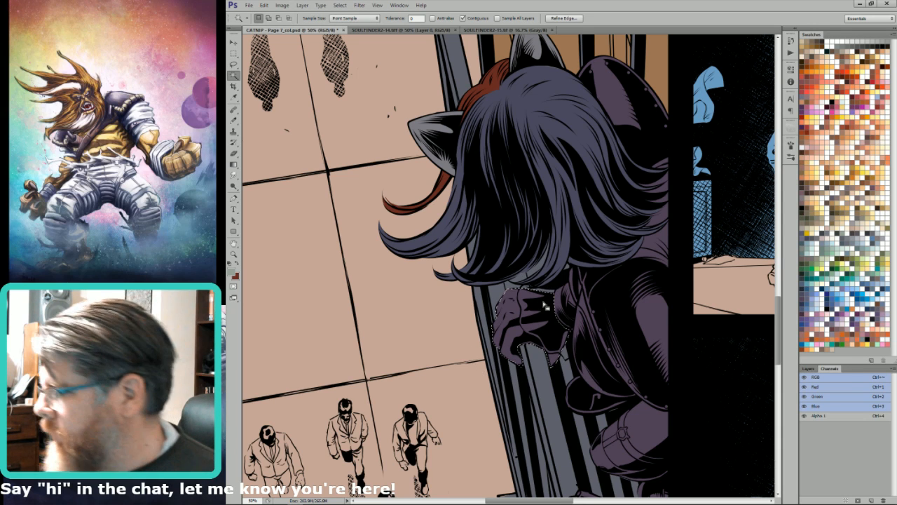
left_click(869, 140)
key("l")
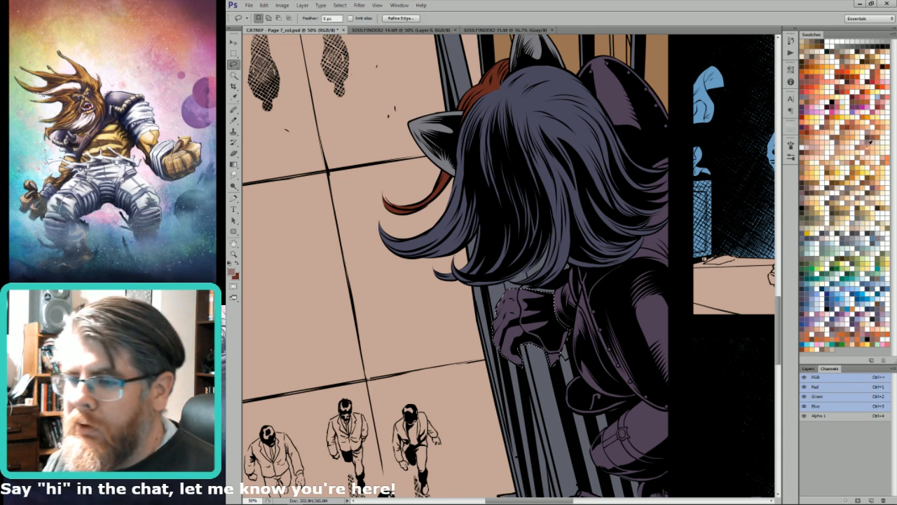
key("x")
key("ctrl+BackSpace")
left_click_drag(629, 341, 601, 263)
key("ctrl+d")
Step: Using the Alpha 1 channel's line art, select the areas around the buckled strap above her lower fist
key("ctrl+4")
key("w")
left_click(622, 356)
left_click(604, 372, "shift")
left_click(591, 376, "shift")
left_click(590, 347, "shift")
key("F2")
key("Return")
key("l")
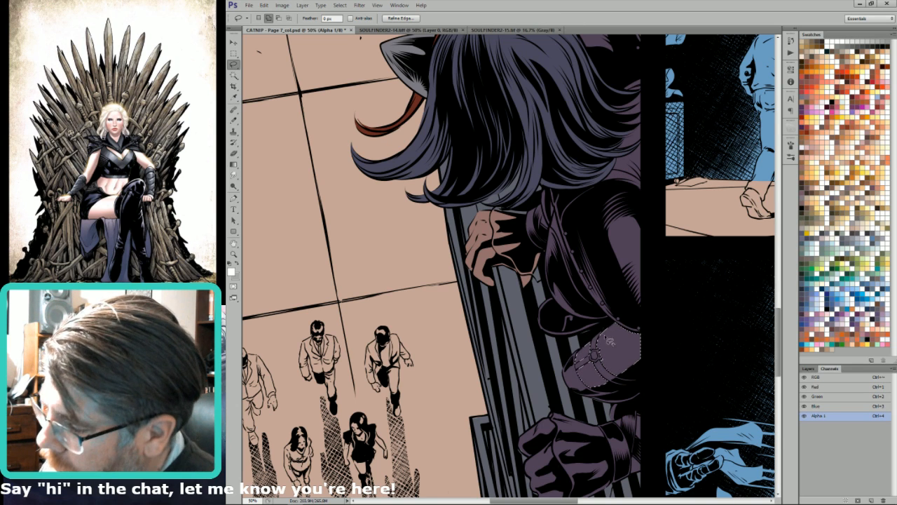
Step: Refine the selection around the buckled strap with the Lasso and fill its bare-skin area with the same skin tone
mouse_move(616, 328)
left_mouse_down()
mouse_move(591, 355)
mouse_move(597, 392)
mouse_move(625, 391)
mouse_move(631, 380)
left_mouse_up()
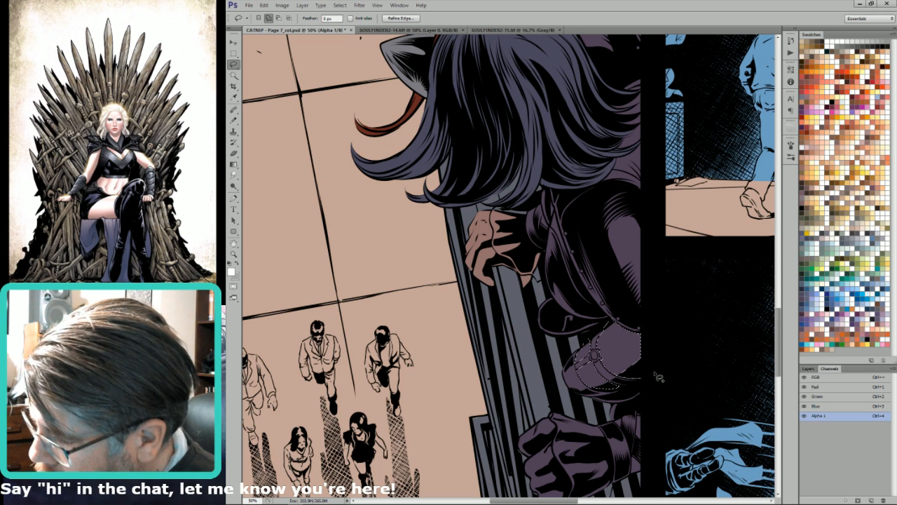
key("ctrl+grave")
key("w")
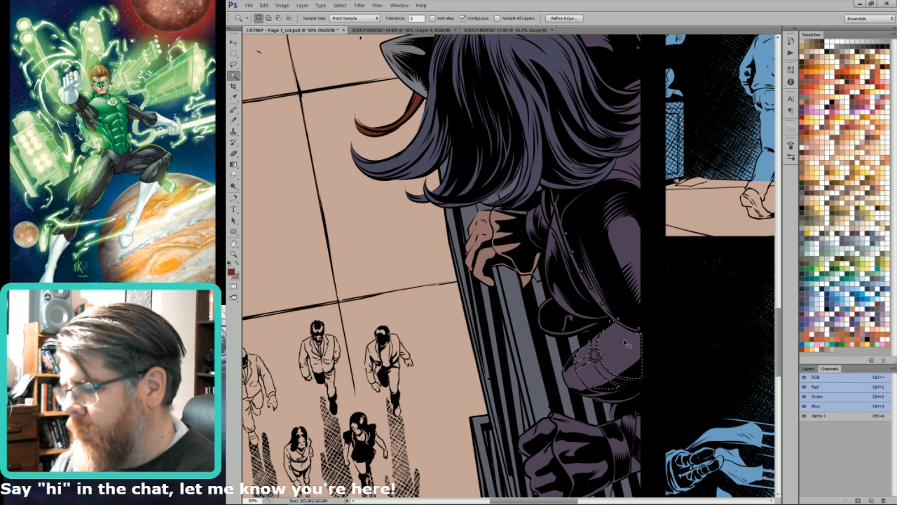
key("ctrl+BackSpace")
key("l")
key("ctrl+d")
Step: Lasso the woman's lower fist up to the cuff, narrow the selection to its outline, and fill it with the skin tone
left_click_drag(610, 397, 622, 315)
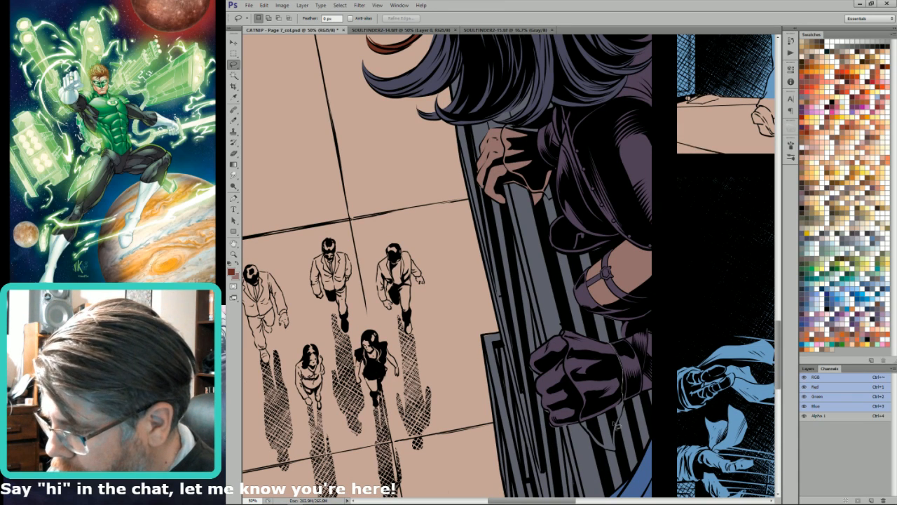
left_click_drag(623, 418, 569, 336)
key("w")
left_click(593, 378, "alt+shift")
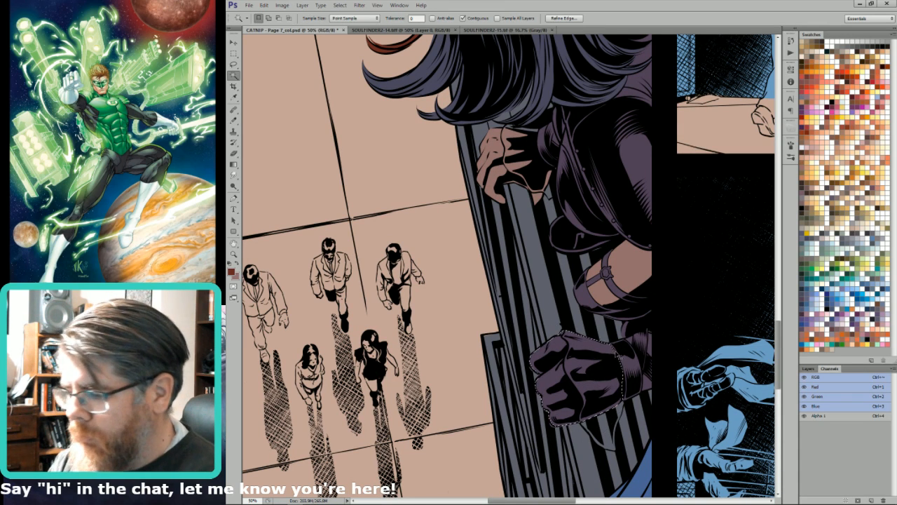
key("i")
left_click(550, 313)
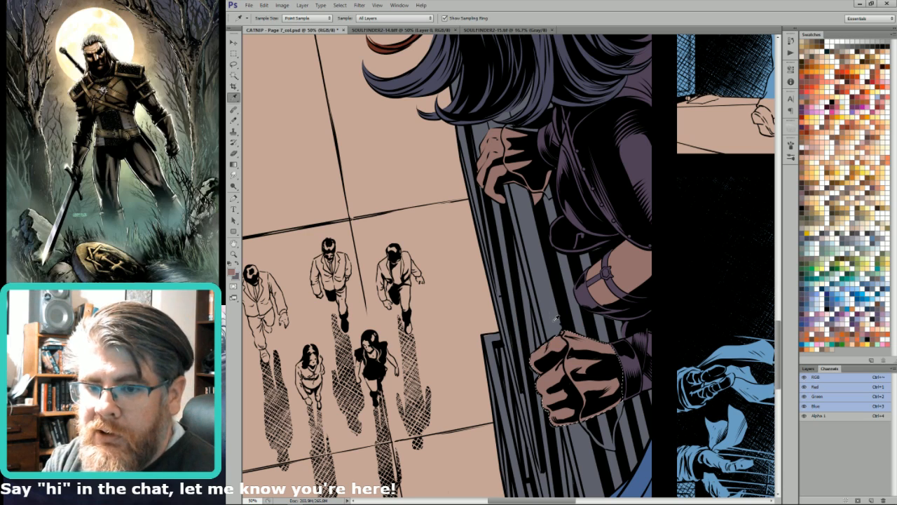
Step: Lasso the missed patches along the woman's lower fist near the cuff, fill them with the skin tone, and clear the selection
key("l")
key("ctrl+d")
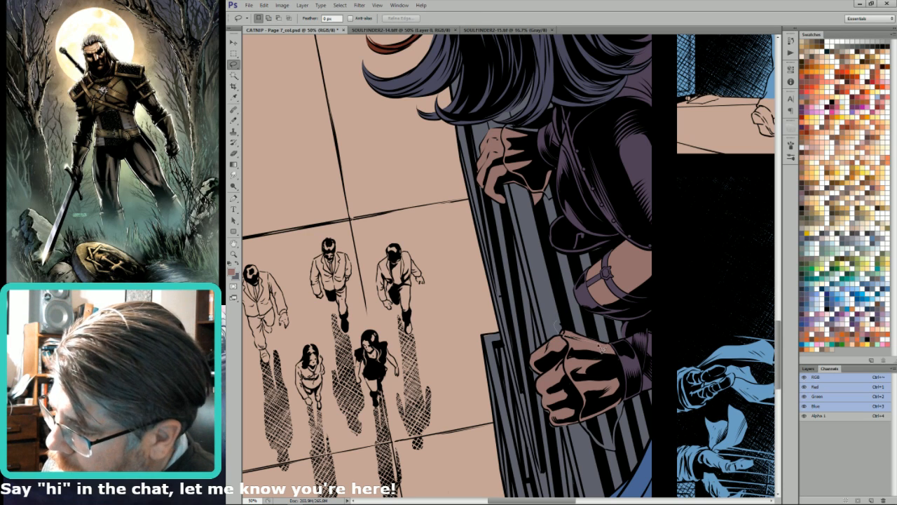
mouse_move(602, 345)
left_mouse_down()
mouse_move(561, 319)
mouse_move(569, 329)
left_mouse_up()
key("alt+BackSpace")
key("ctrl+d")
key("alt+BackSpace")
key("ctrl+d")
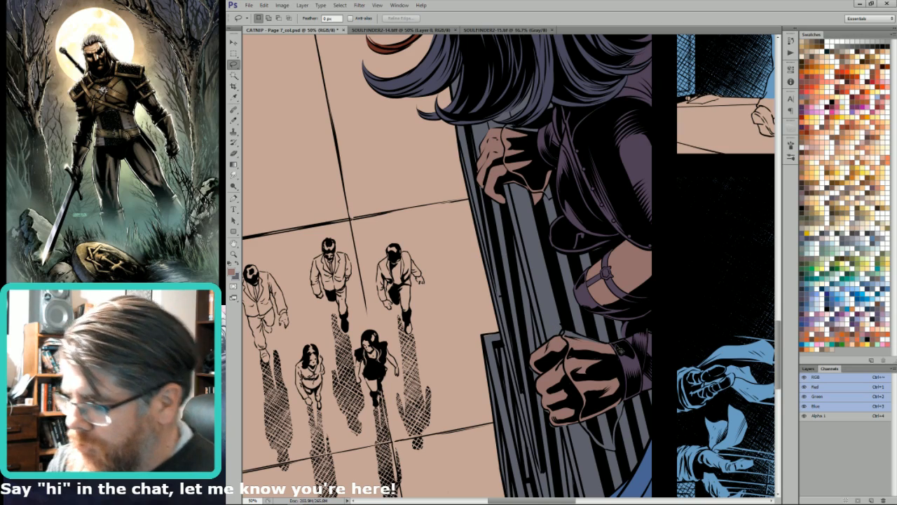
Step: Select the cape area showing beneath the hair at the panel's edge and fill it with the blue sampled from the cape
left_click_drag(654, 314, 654, 344)
left_click_drag(651, 218, 692, 311)
key("x")
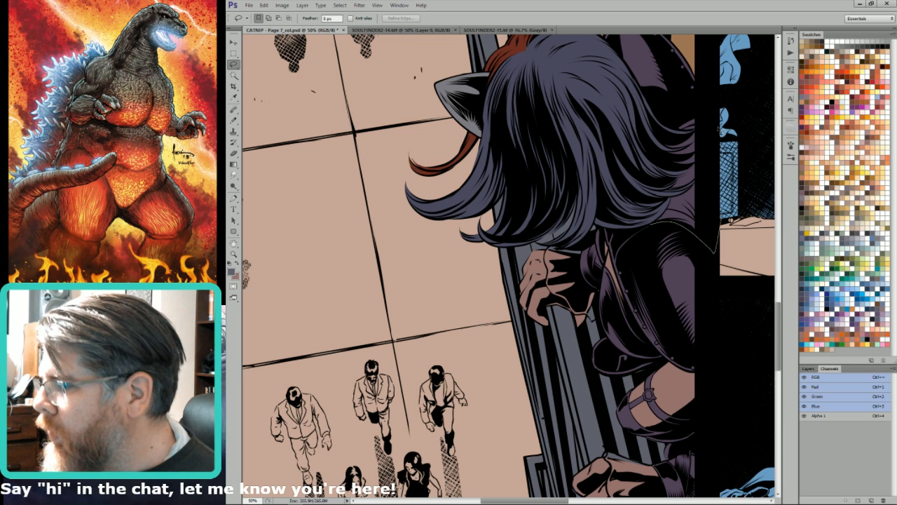
key("w")
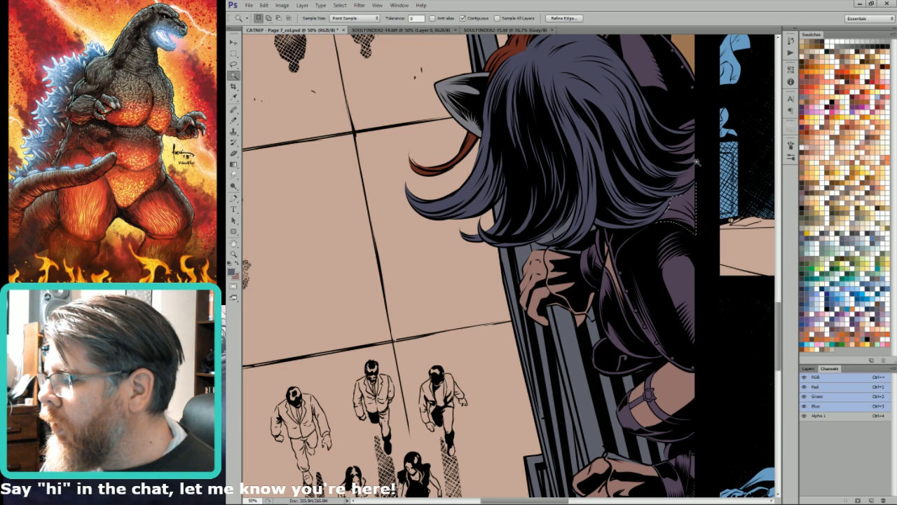
left_click(715, 142, "shift")
key("m")
left_click_drag(714, 129, 727, 231)
key("ctrl+minus")
key("ctrl+minus")
key("ctrl+minus")
key("i")
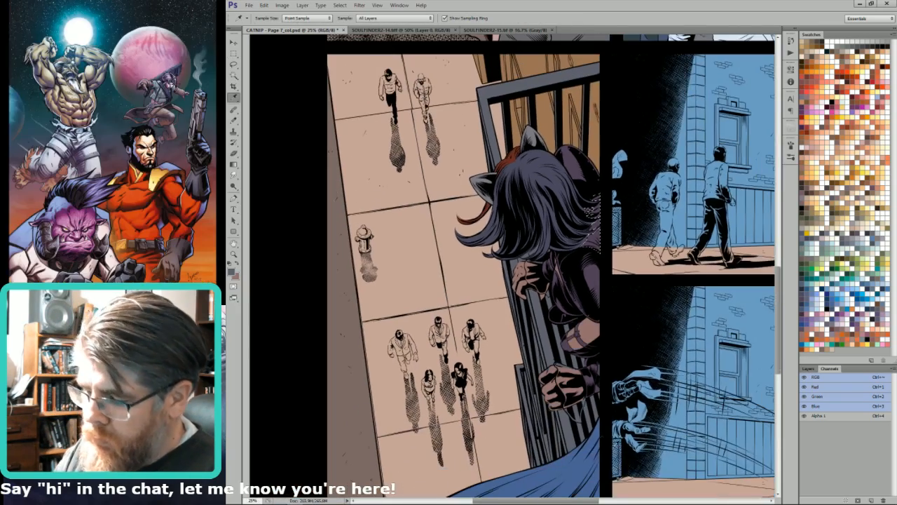
left_click(588, 457)
key("x")
Step: Lasso the gaps beside the lower cuff at the panel's edge, narrow them to the line art, and fill them with the cape's blue
left_click_drag(571, 304, 601, 470)
key("l")
mouse_move(518, 216)
left_mouse_down()
mouse_move(547, 207)
mouse_move(544, 236)
mouse_move(553, 210)
mouse_move(544, 199)
mouse_move(542, 259)
mouse_move(552, 273)
mouse_move(544, 298)
mouse_move(537, 287)
mouse_move(537, 260)
left_mouse_up()
key("w")
left_click(536, 254, "alt+shift")
key("ctrl+BackSpace")
key("ctrl+d")
key("ctrl+minus")
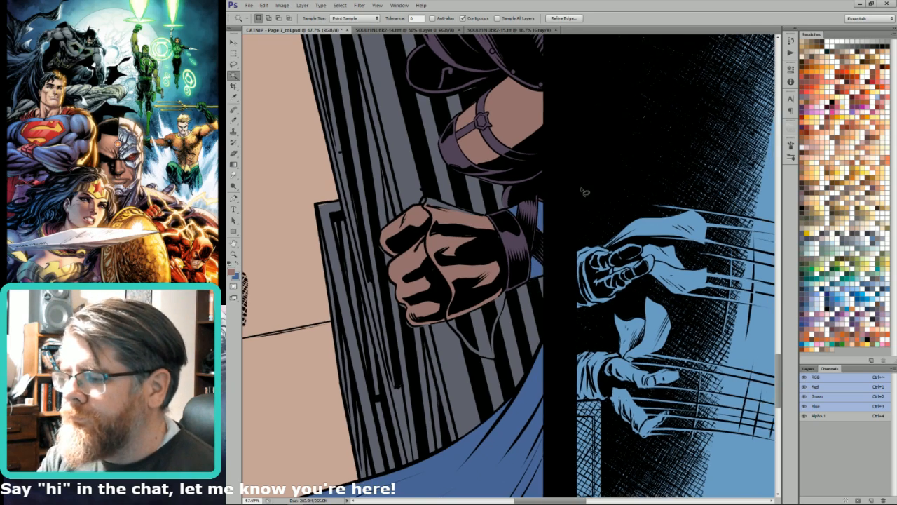
Step: Lasso the buckled strap on the woman's arm, narrow the selection to the strap itself, and fill it with the cape's blue
key("l")
left_click_drag(545, 163, 591, 221)
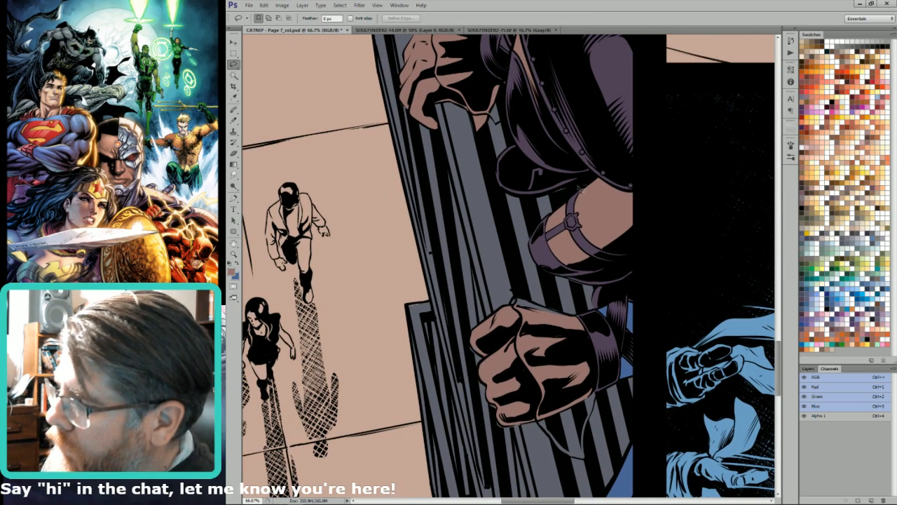
mouse_move(591, 263)
left_mouse_down()
mouse_move(619, 269)
mouse_move(612, 226)
mouse_move(569, 226)
left_mouse_up()
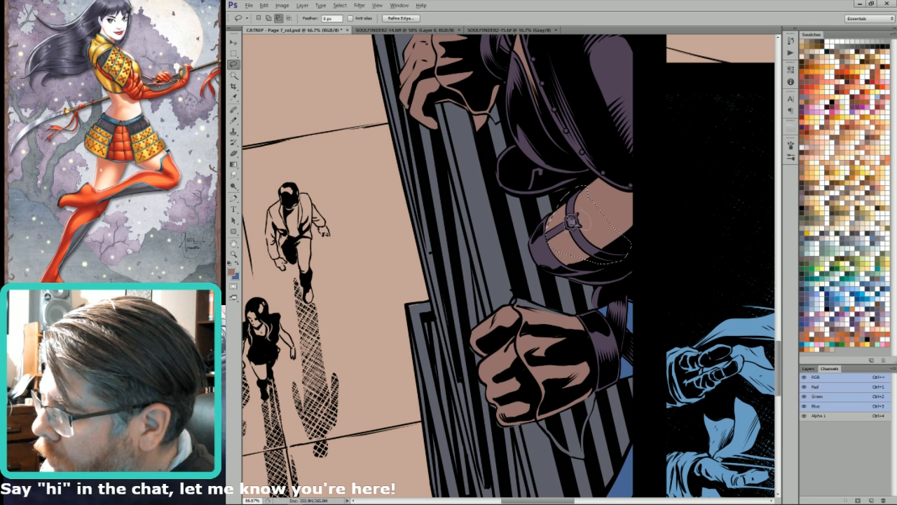
key("w")
left_click(573, 208, "alt+shift")
key("ctrl+BackSpace")
key("l")
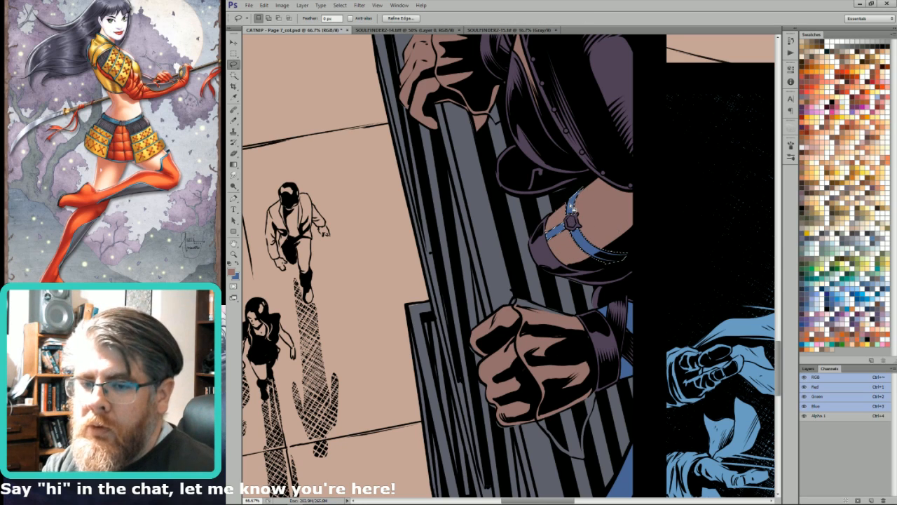
key("ctrl+d")
Step: Lasso the small gap between the upper glove's cuff and the jacket and fill it with the cape's blue
left_click_drag(595, 226, 653, 336)
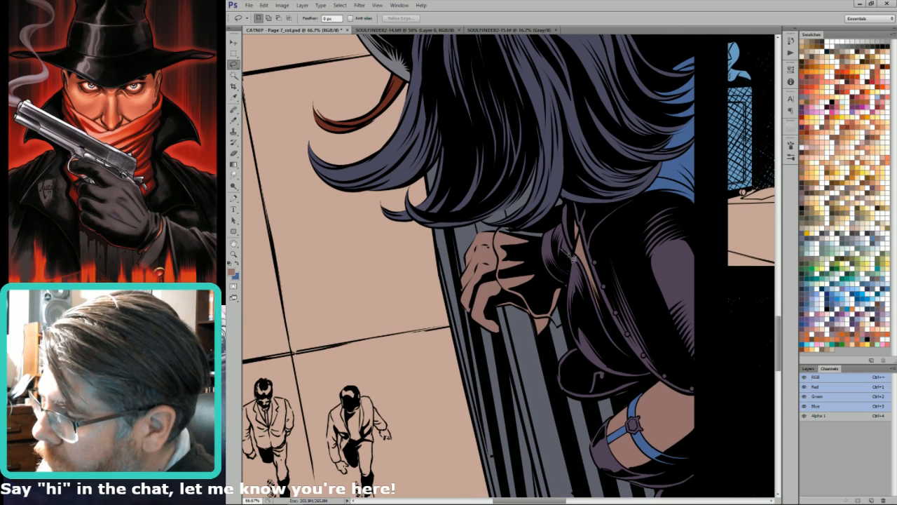
left_click_drag(562, 241, 554, 254)
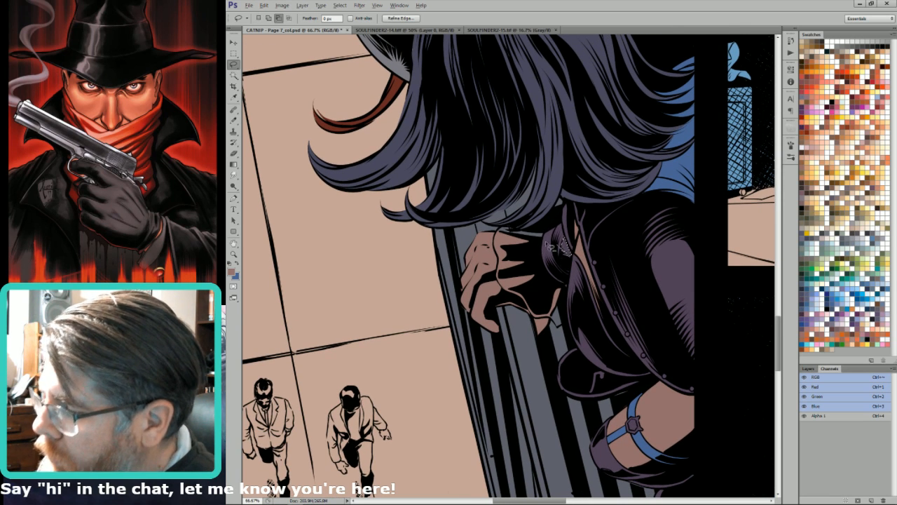
left_click(550, 237)
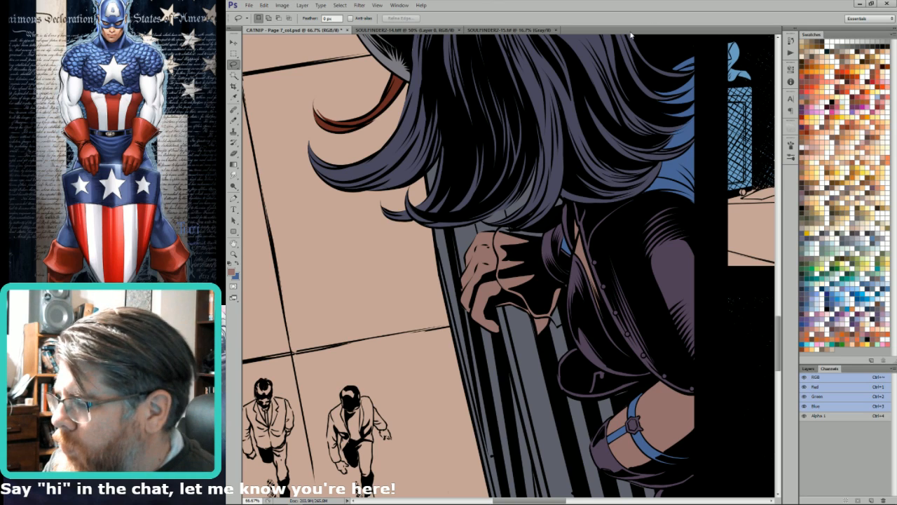
Step: Dot the studs along the jacket's front edge in light grey with the Pencil tool
left_click_drag(561, 281, 593, 245)
left_click_drag(614, 147, 565, 421)
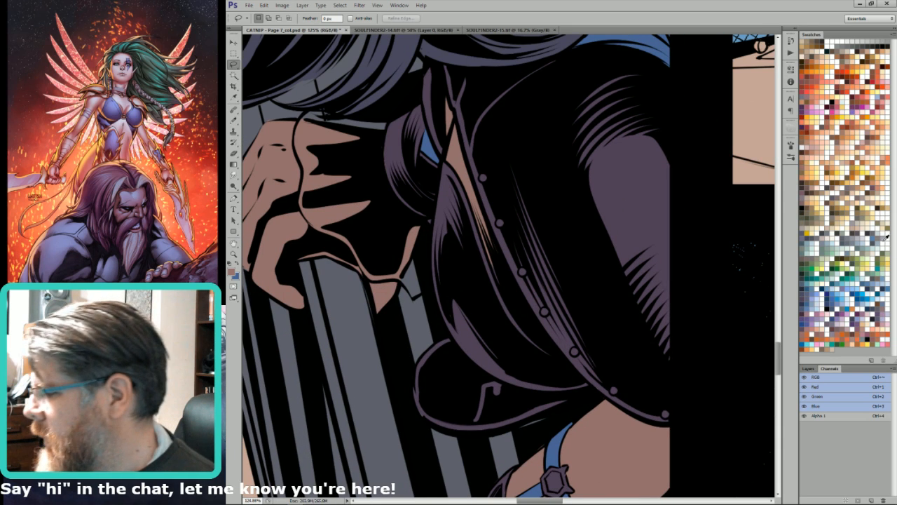
key("b")
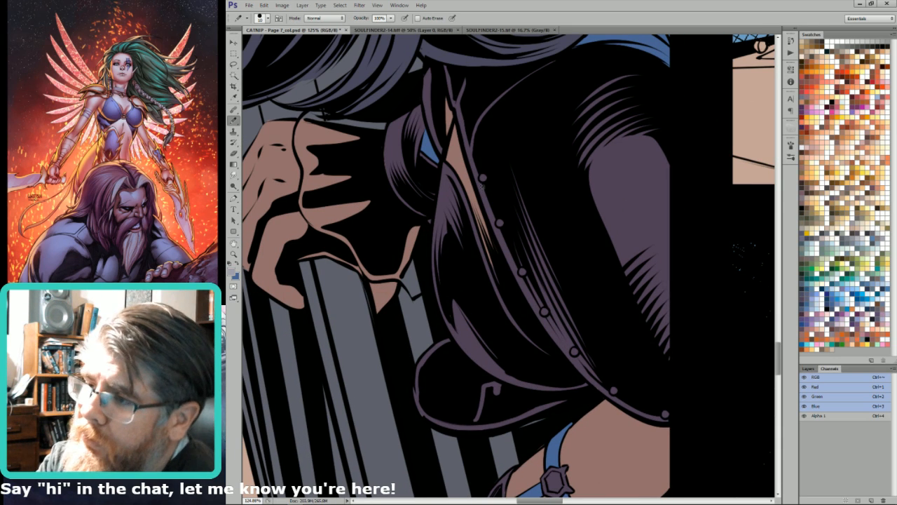
left_click(483, 178)
left_click(499, 223)
left_click(522, 272)
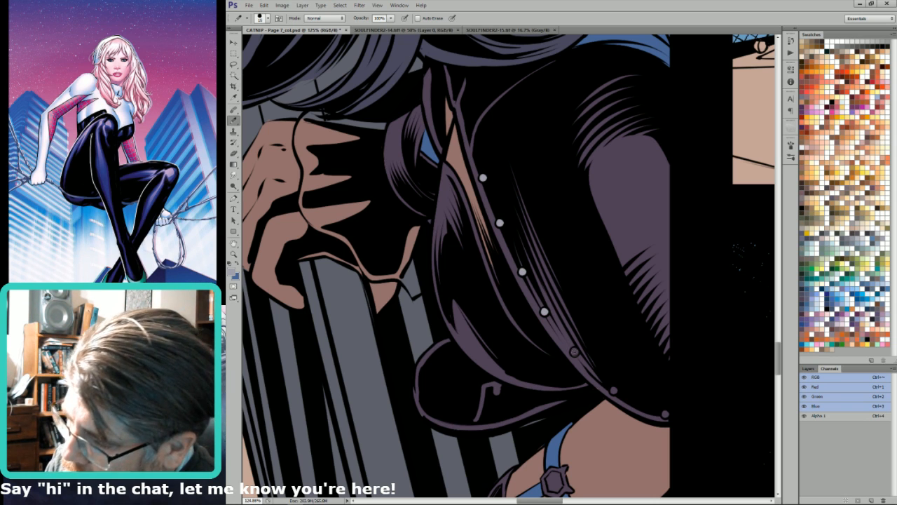
left_click(575, 351)
left_click(614, 390)
left_click(666, 414)
key("ctrl+minus")
key("ctrl+minus")
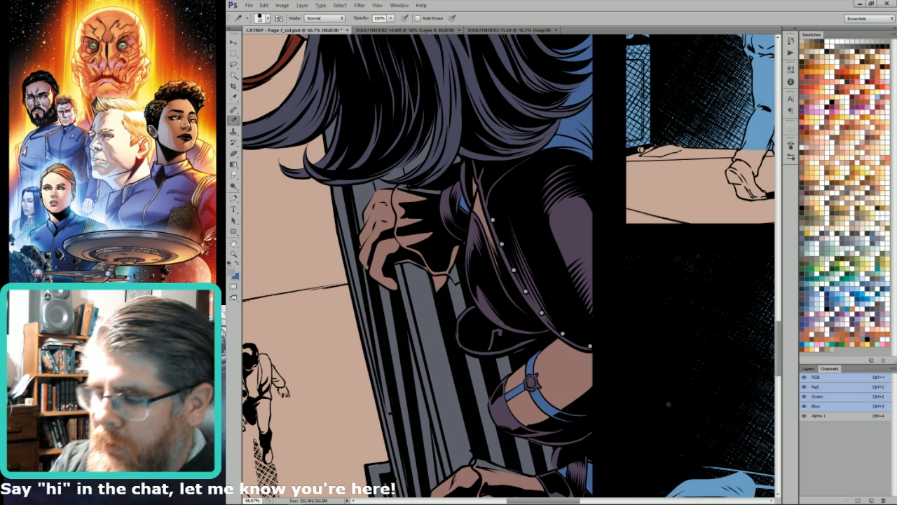
Step: Lasso the railing's corner section beside the lower fist and fill it with the railing's sampled grey-blue
left_click_drag(491, 216, 541, 207)
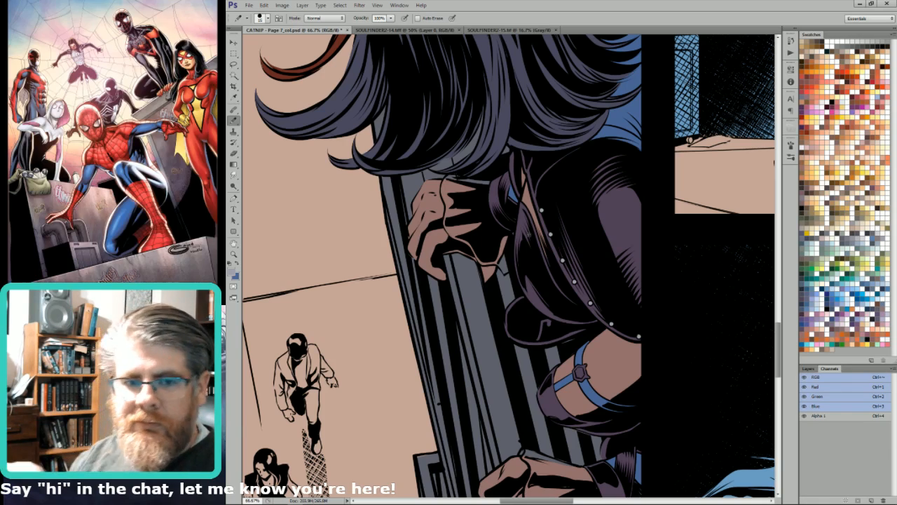
left_click_drag(572, 424, 772, 263)
key("u")
key("i")
left_click(641, 288)
key("l")
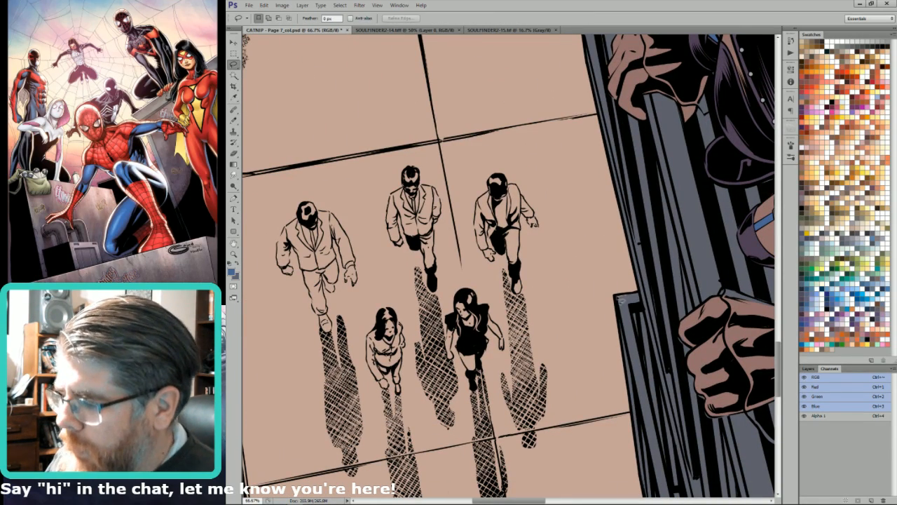
left_click_drag(622, 298, 631, 287)
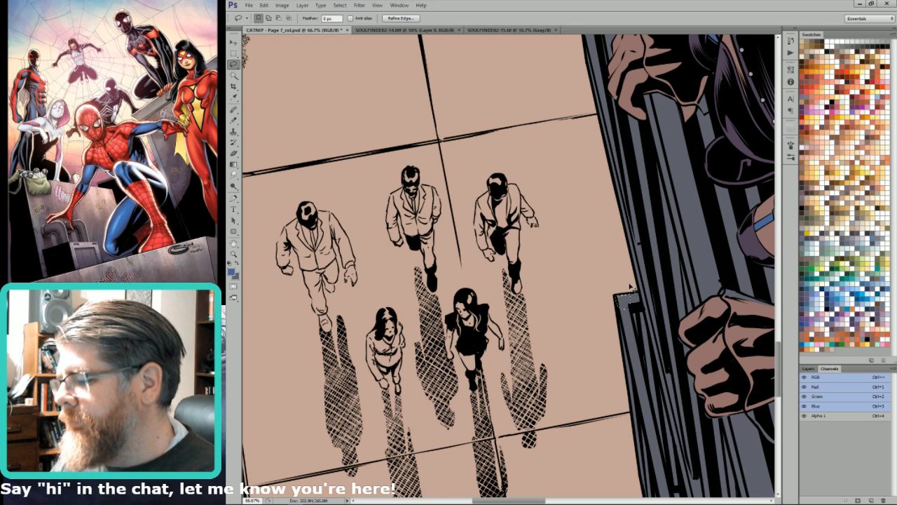
key("alt+BackSpace")
key("ctrl+d")
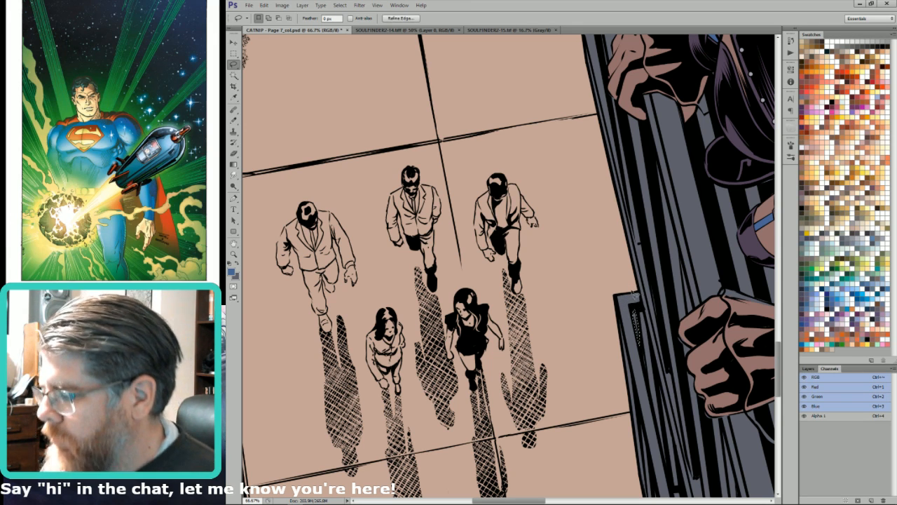
key("i")
left_click(634, 272)
Step: Select the buckle on the blue arm strap with the Magic Wand and recolour it with a grey swatch
left_click_drag(728, 352, 620, 459)
left_click_drag(719, 284, 684, 433)
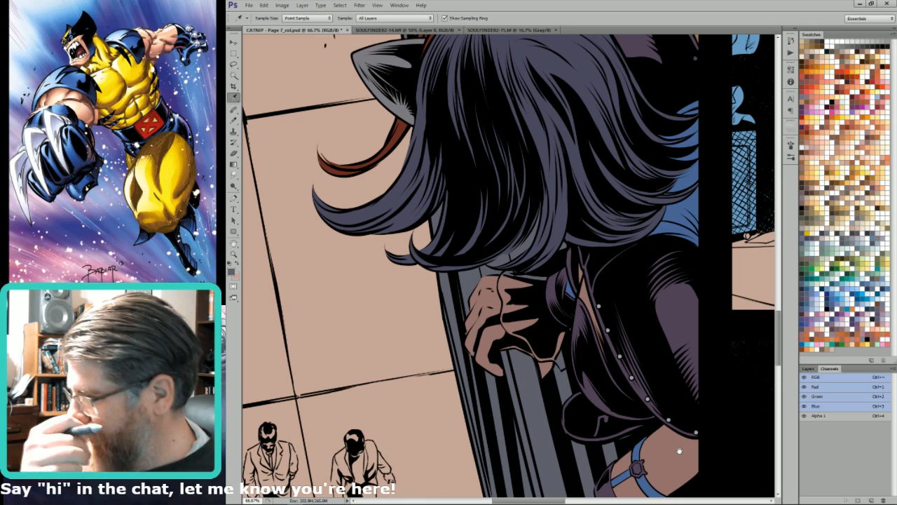
key("ctrl+minus")
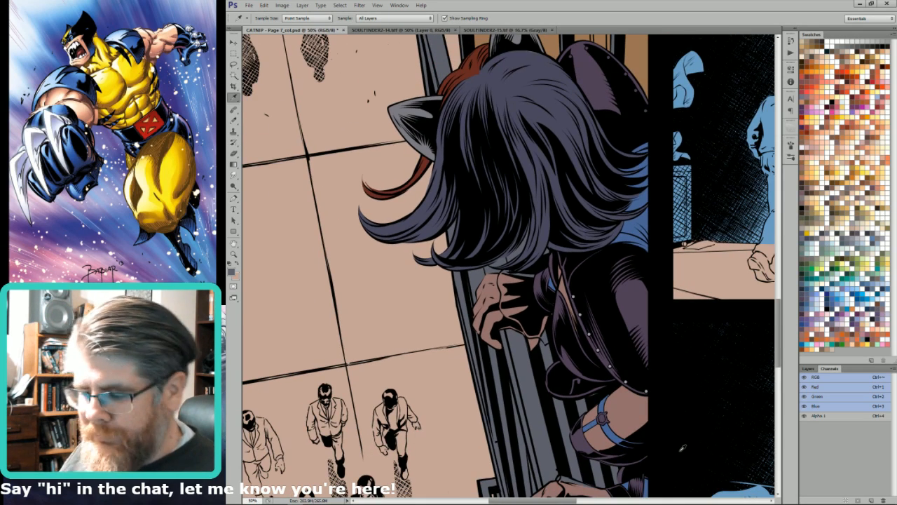
key("w")
left_click(602, 418)
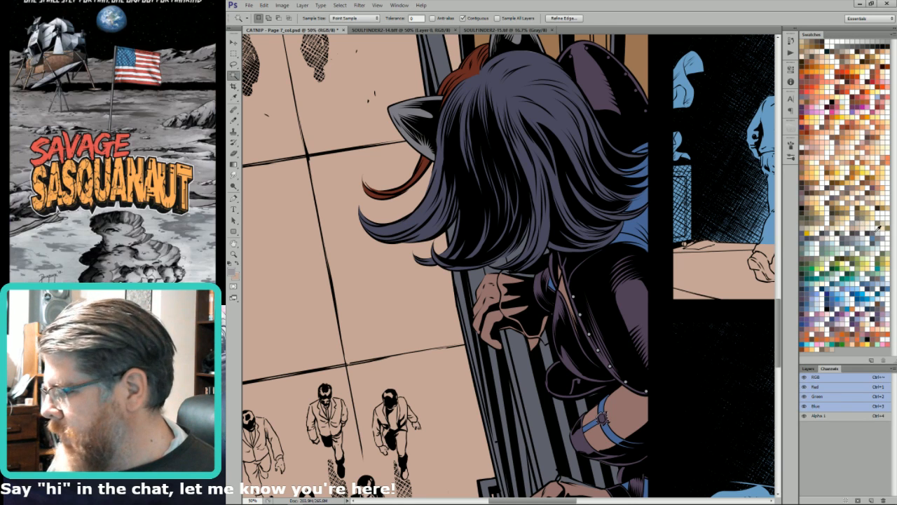
left_click(852, 271)
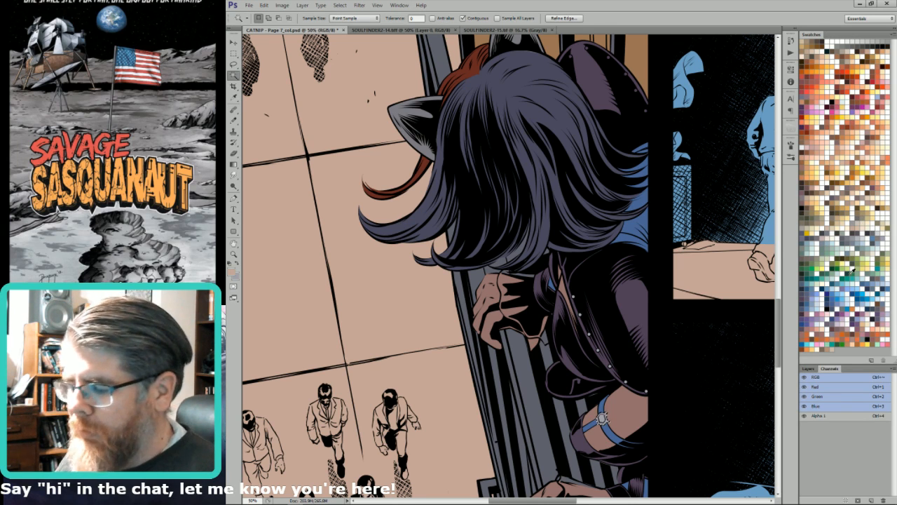
left_click(874, 232)
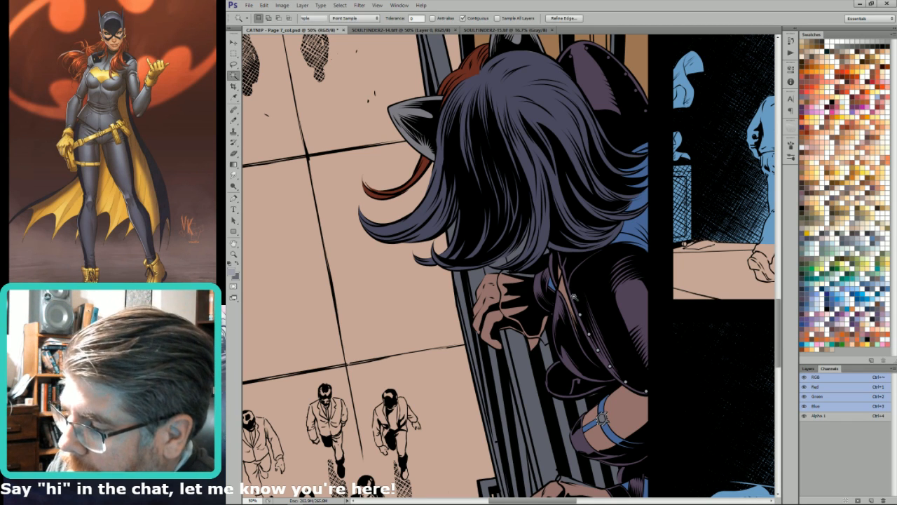
key("shift")
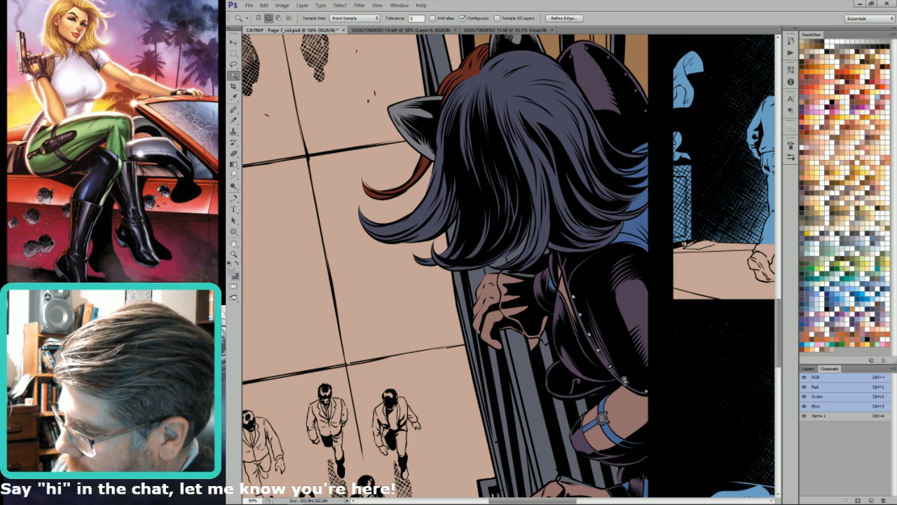
key("i")
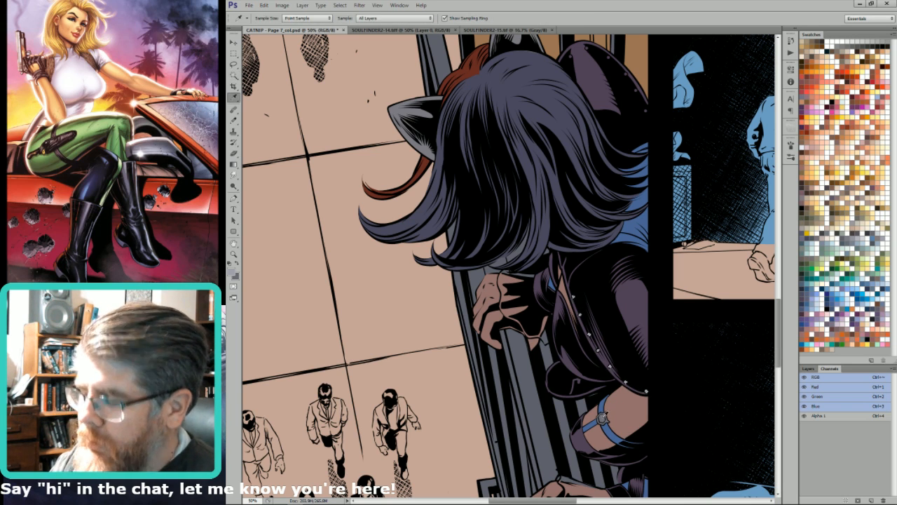
Step: Dot the studs around the edge of the woman's far shoulder piece in grey with the Pencil tool
left_click_drag(591, 188, 629, 25)
left_click_drag(598, 169, 618, 199)
key("b")
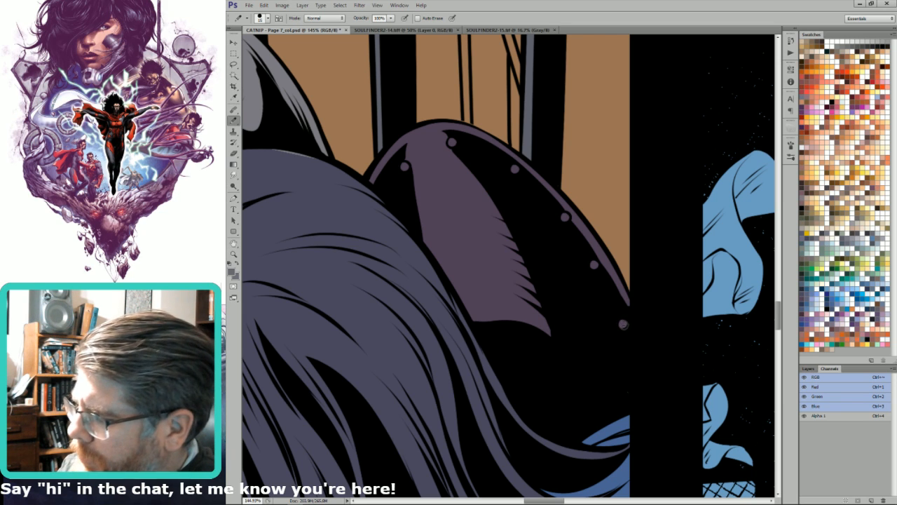
left_click(566, 217)
left_click_drag(519, 170, 563, 218)
left_click(559, 217)
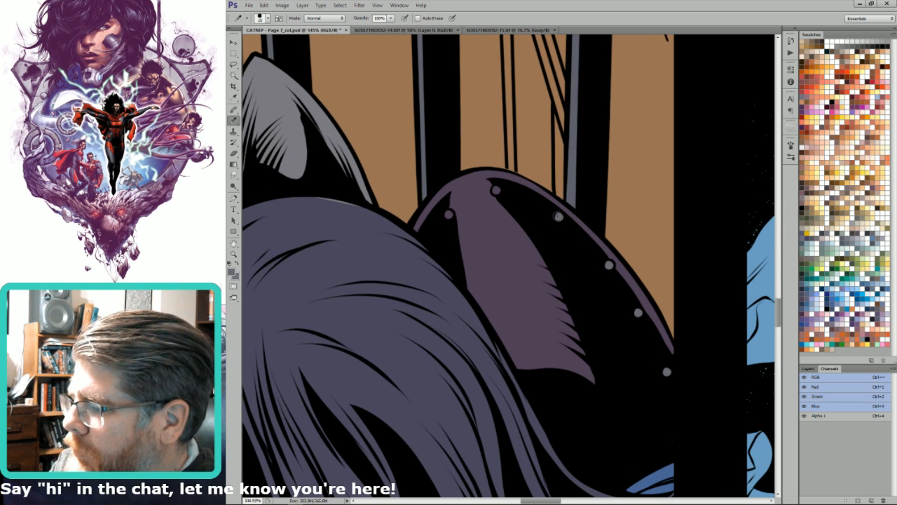
left_click(496, 189)
Step: Sample the hair's dark blue and touch up the uncoloured sliver along the hair's crown below the cat ear
left_click_drag(497, 246, 658, 338)
left_click(483, 306, "alt")
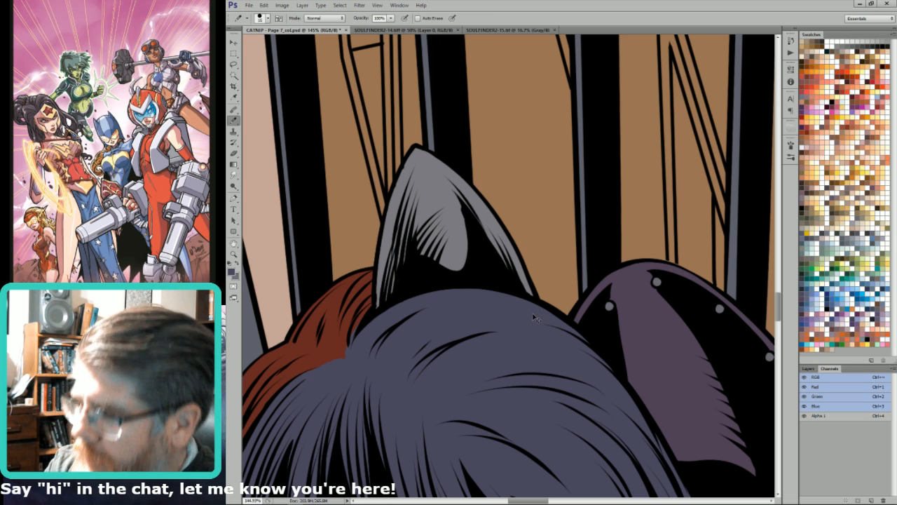
key("ctrl+0")
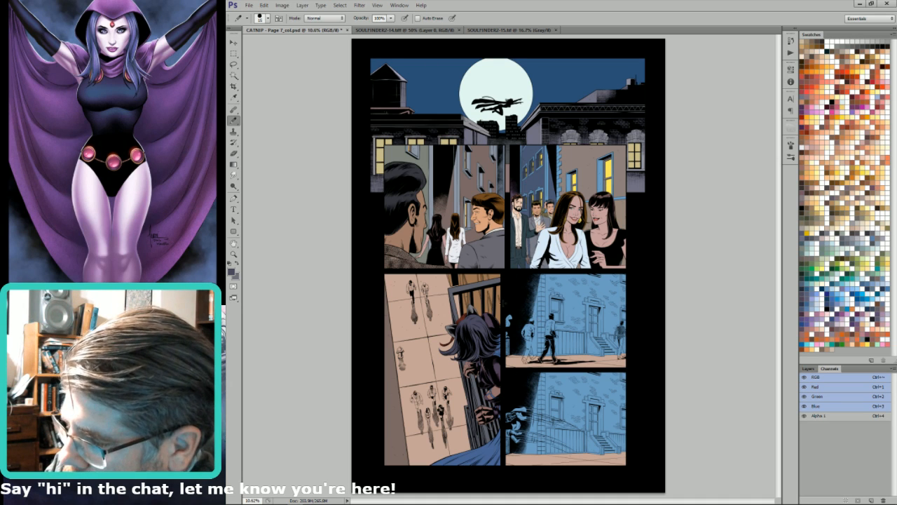
Step: Lasso the fire hydrant on the sidewalk along its outline, leaving out its shadow, and fill it with a muted red swatch
left_click_drag(467, 281, 362, 426)
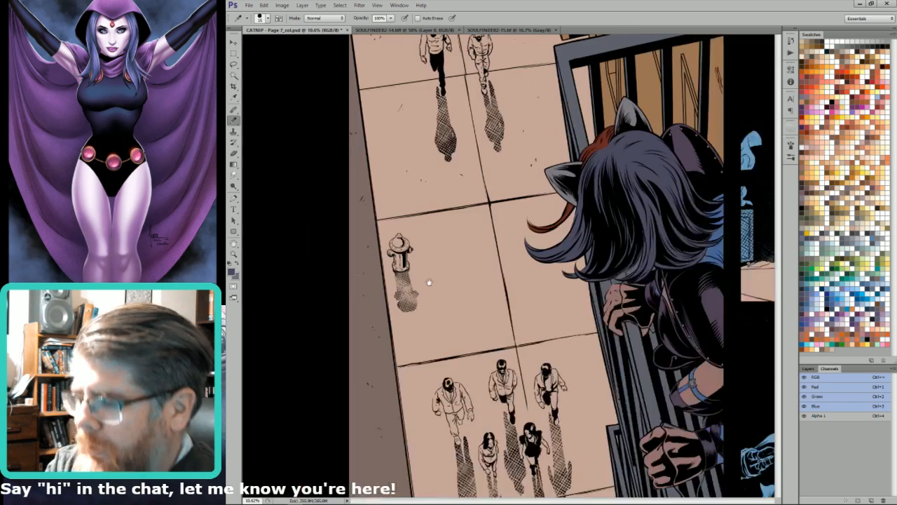
left_click_drag(481, 206, 438, 365)
key("l")
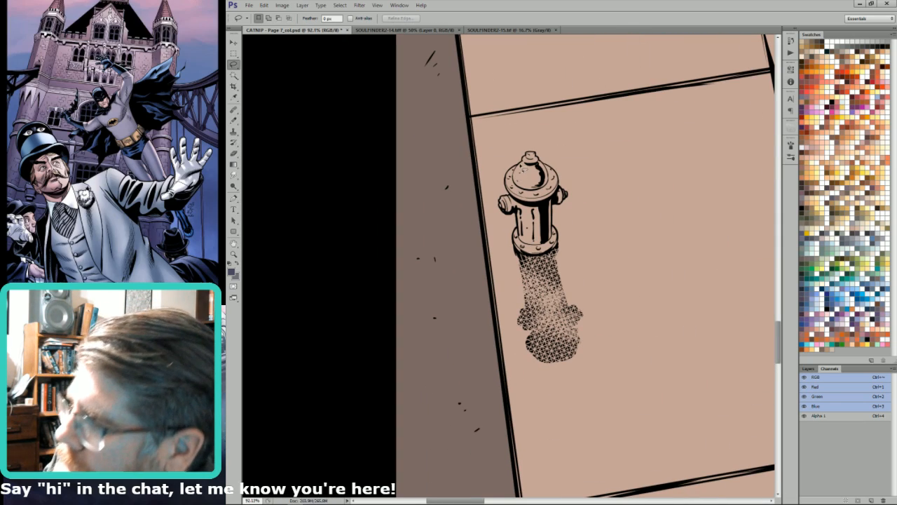
mouse_move(578, 109)
left_mouse_down()
mouse_move(507, 155)
mouse_move(442, 356)
left_mouse_up()
mouse_move(531, 263)
left_mouse_down()
mouse_move(528, 302)
mouse_move(563, 312)
mouse_move(602, 298)
mouse_move(595, 258)
mouse_move(605, 218)
mouse_move(594, 219)
mouse_move(608, 221)
mouse_move(622, 202)
mouse_move(582, 132)
mouse_move(531, 97)
mouse_move(564, 145)
mouse_move(598, 155)
mouse_move(561, 121)
mouse_move(523, 140)
mouse_move(498, 230)
mouse_move(521, 237)
left_mouse_up()
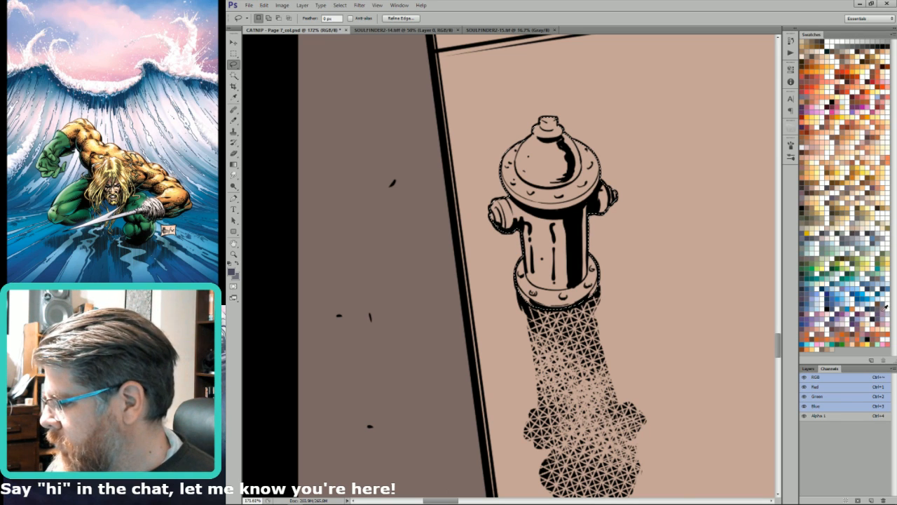
left_click(882, 99)
key("x")
key("ctrl+BackSpace")
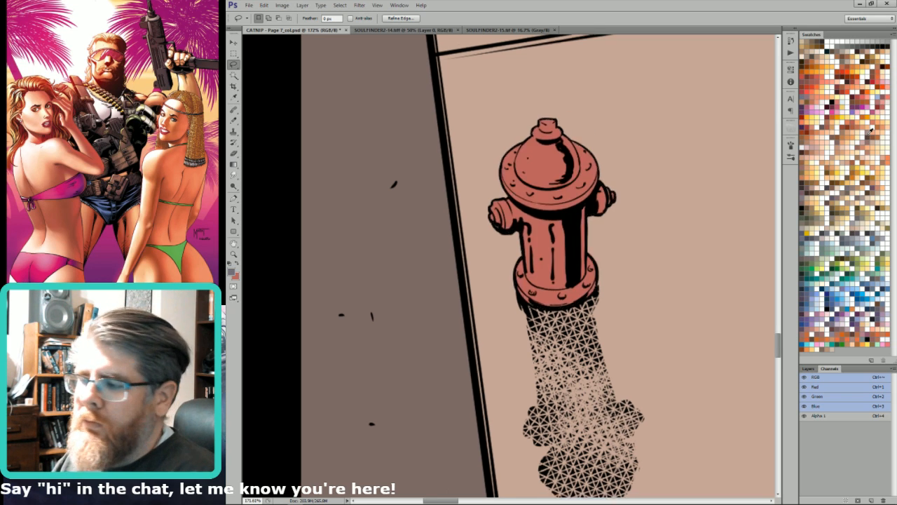
Step: Lasso the suited man nearest the panel border in the group of five walkers and fill him with a dark blue swatch
key("ctrl+minus")
key("ctrl+minus")
key("ctrl+d")
left_click_drag(694, 351, 565, 127)
left_click_drag(544, 303, 576, 241)
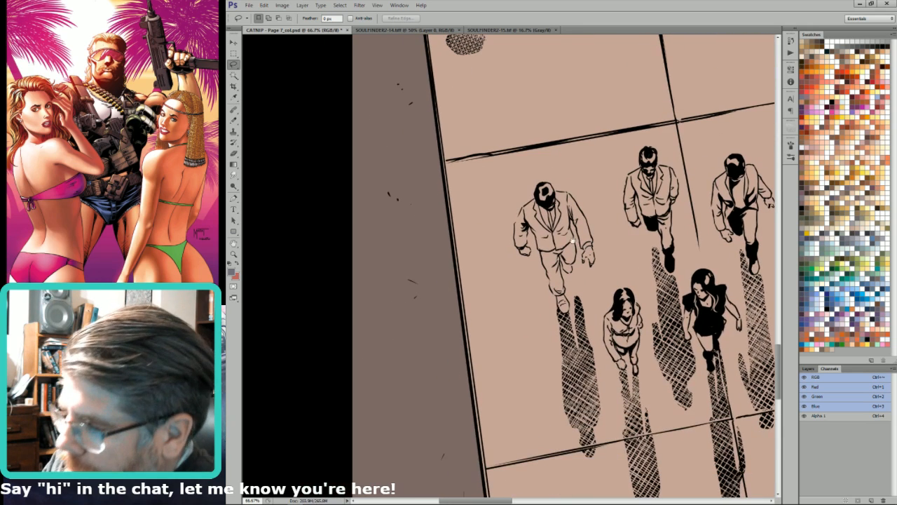
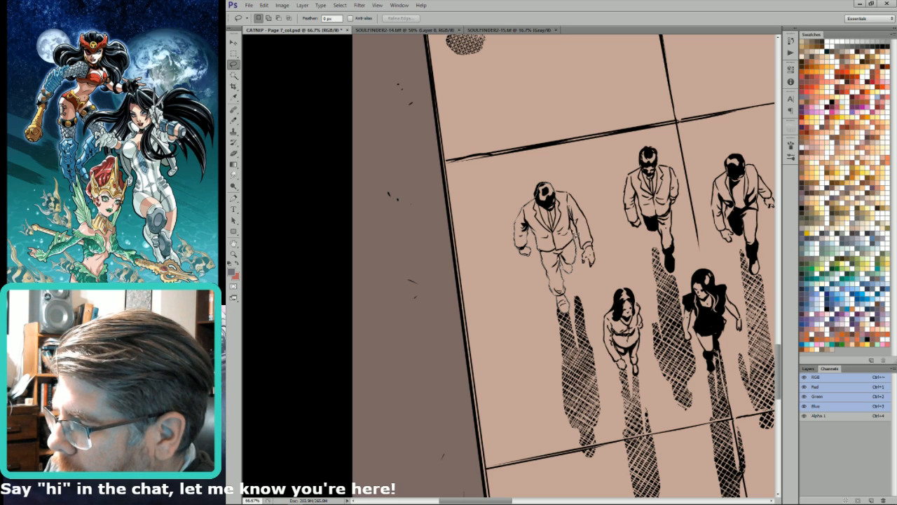
mouse_move(559, 201)
left_mouse_down()
mouse_move(547, 209)
mouse_move(554, 206)
left_mouse_up()
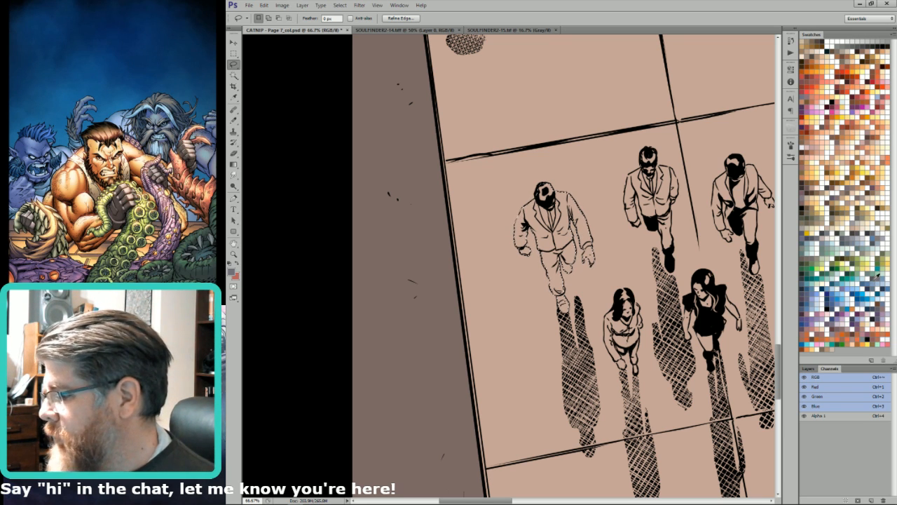
left_click(832, 306)
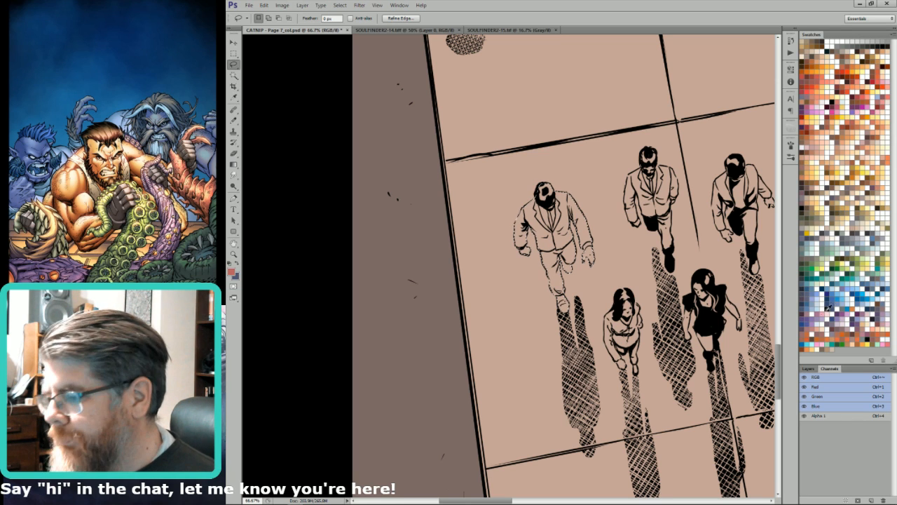
key("alt+BackSpace")
key("x")
Step: Lasso the middle suited man in the back row of walkers, try a teal swatch, and settle on a blue-grey fill
left_click_drag(645, 135, 555, 200)
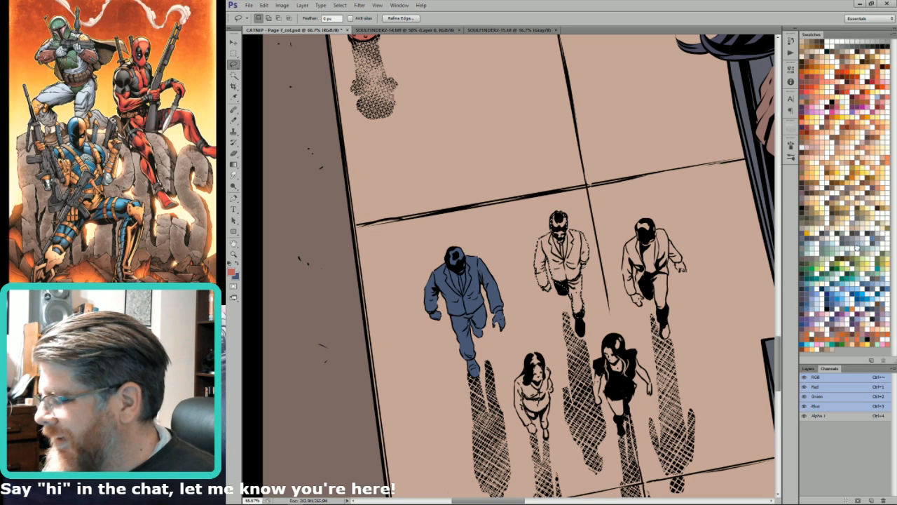
left_click(858, 246)
key("alt+BackSpace")
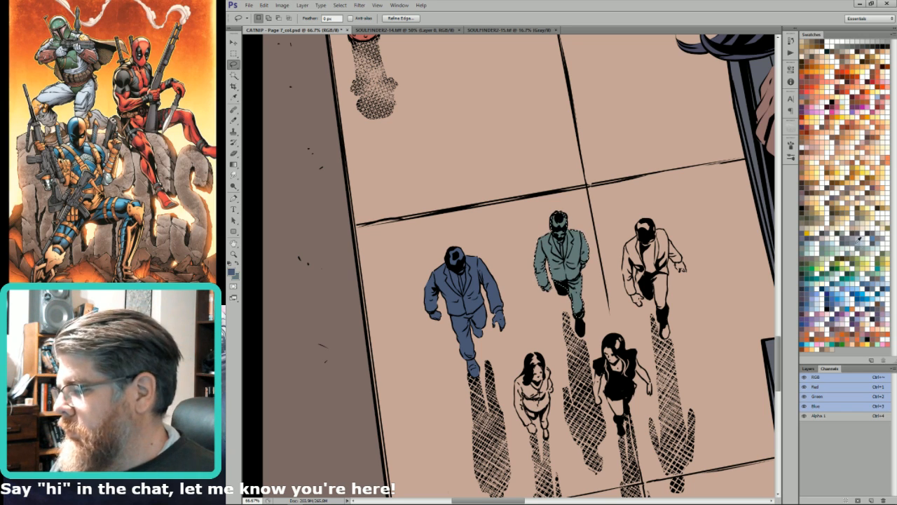
left_click(853, 235)
key("alt+BackSpace")
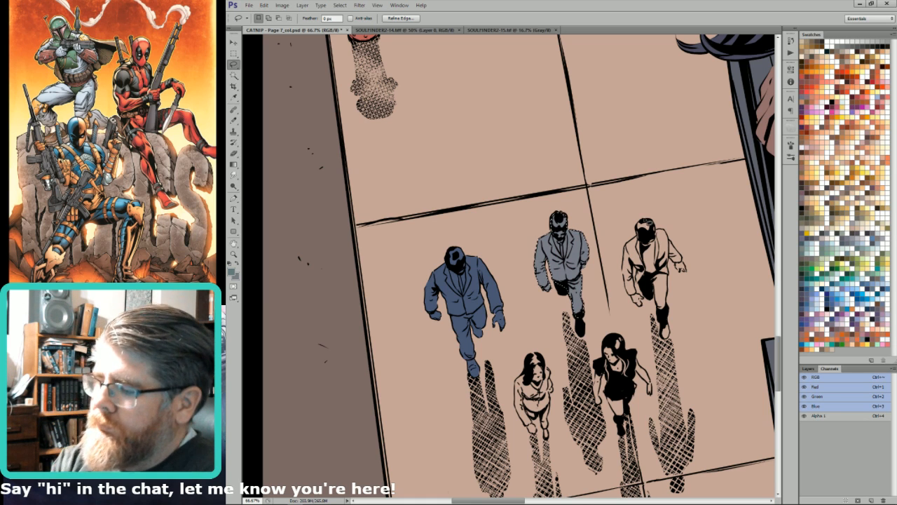
key("ctrl+d")
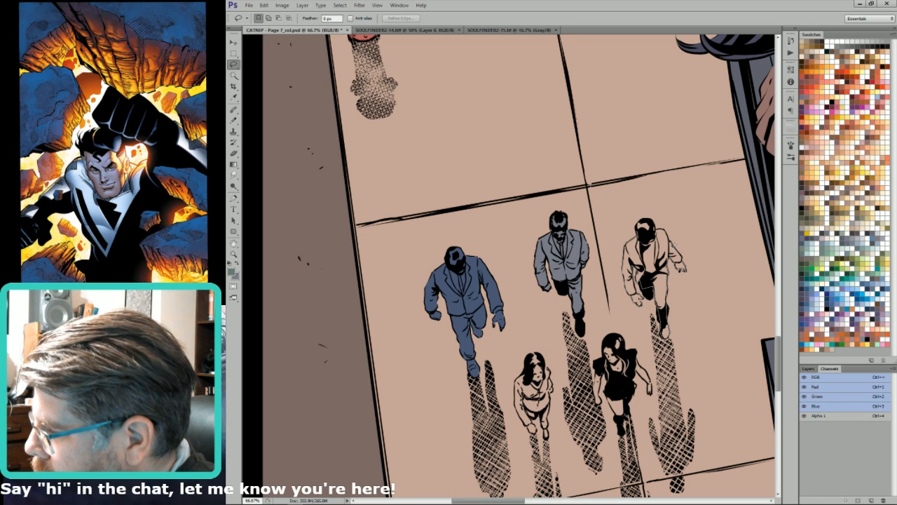
Step: Lasso the third suited man in the group, beside the blue-grey one, and fill him with an olive-grey swatch
mouse_move(649, 225)
left_mouse_down()
mouse_move(638, 235)
mouse_move(638, 226)
left_mouse_up()
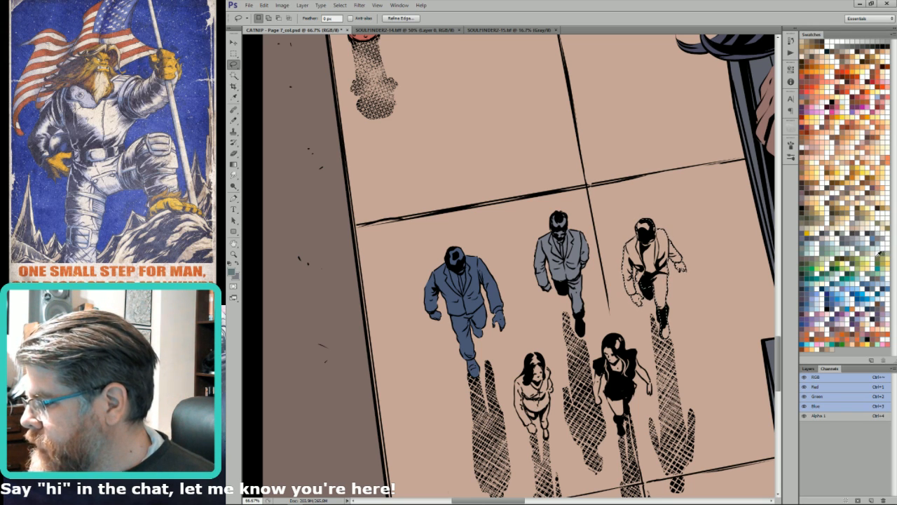
left_click(866, 249)
key("alt+BackSpace")
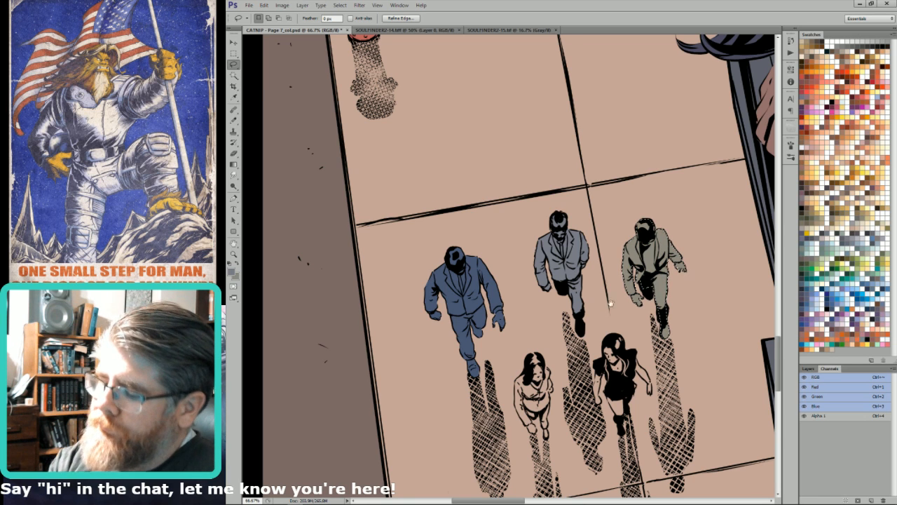
Step: Lasso the long-haired woman in the light outfit in the front row of walkers and fill her with a pale blue swatch
left_click_drag(591, 329, 631, 231)
mouse_move(573, 274)
left_mouse_down()
mouse_move(559, 284)
mouse_move(571, 333)
left_mouse_up()
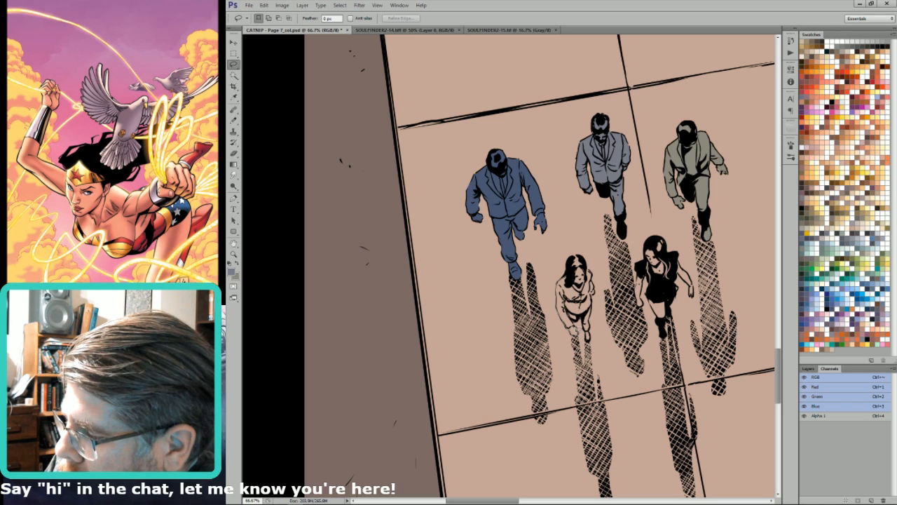
mouse_move(568, 300)
left_mouse_down()
mouse_move(572, 322)
mouse_move(581, 322)
left_mouse_up()
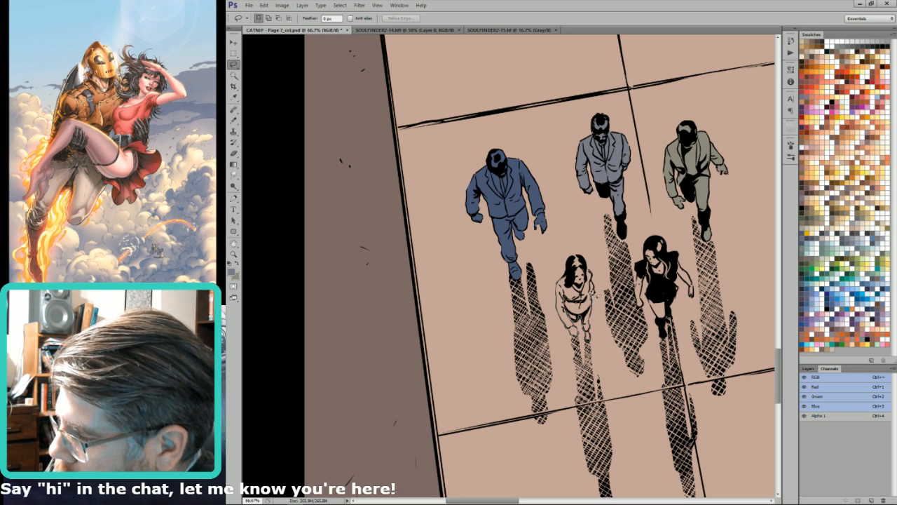
left_click_drag(580, 261, 571, 276)
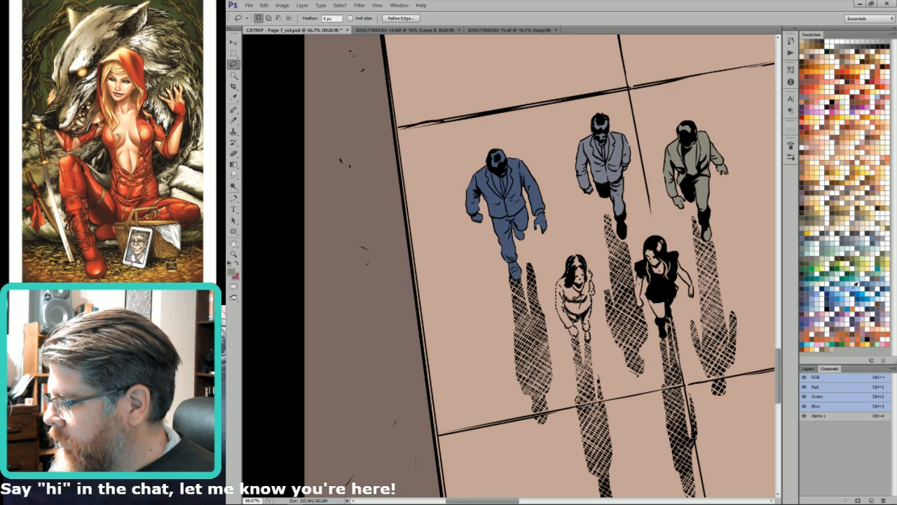
left_click(869, 299)
key("x")
key("ctrl+BackSpace")
key("ctrl+d")
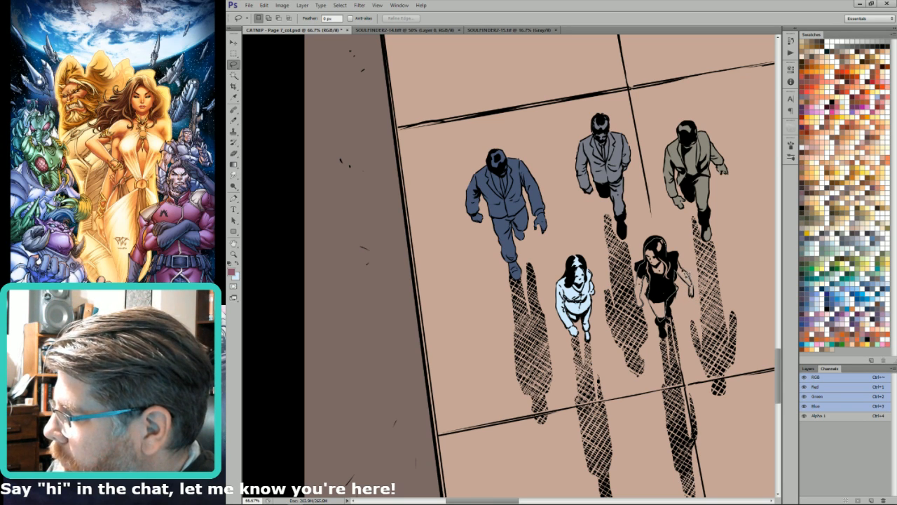
Step: Lasso the woman in the black dress and fill her with the muted plum colour
left_click_drag(681, 262, 667, 248)
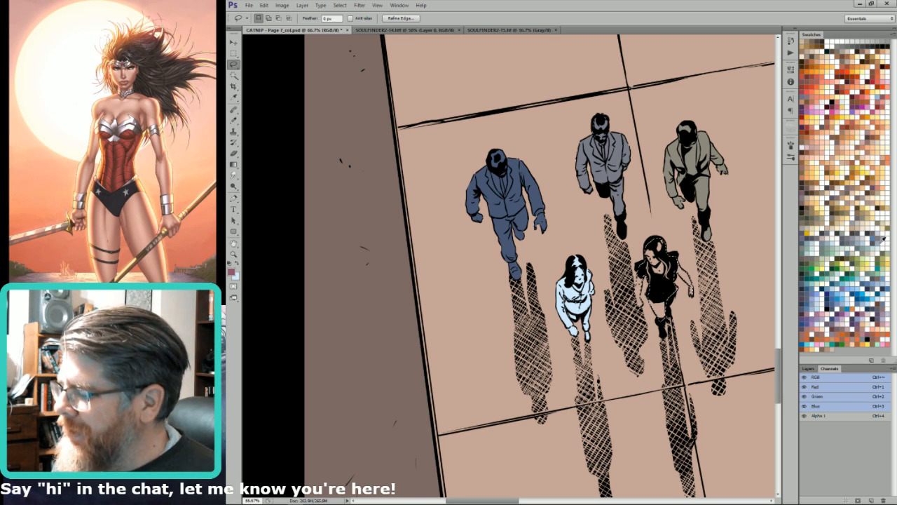
key("x")
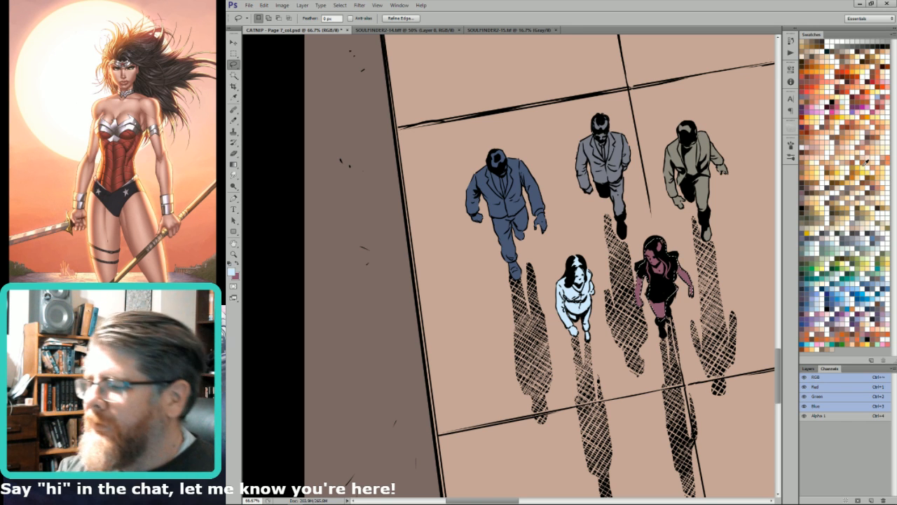
key("ctrl+0")
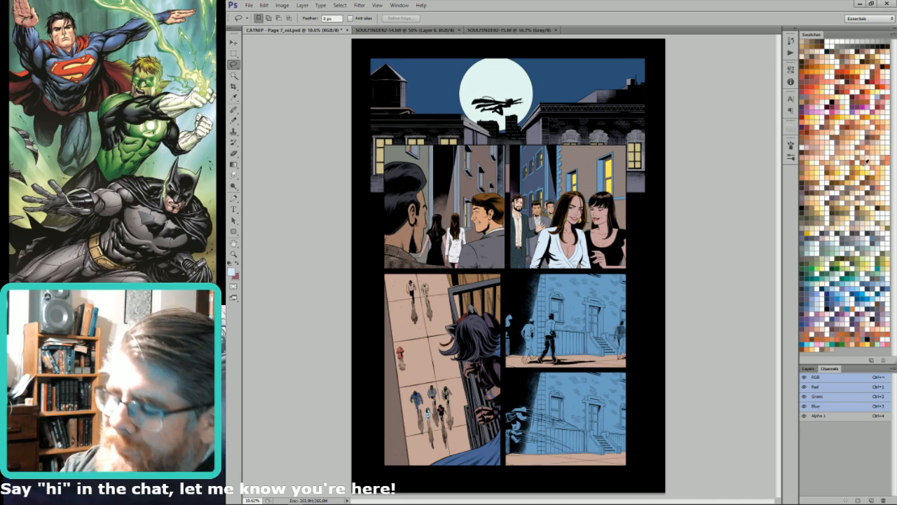
Step: Lasso the capped man and the bald bearded man at the top of the overhead panel and fill both with a pale grey-green swatch
left_click_drag(434, 284, 363, 340)
left_click_drag(559, 234, 571, 257)
left_click_drag(610, 133, 397, 350)
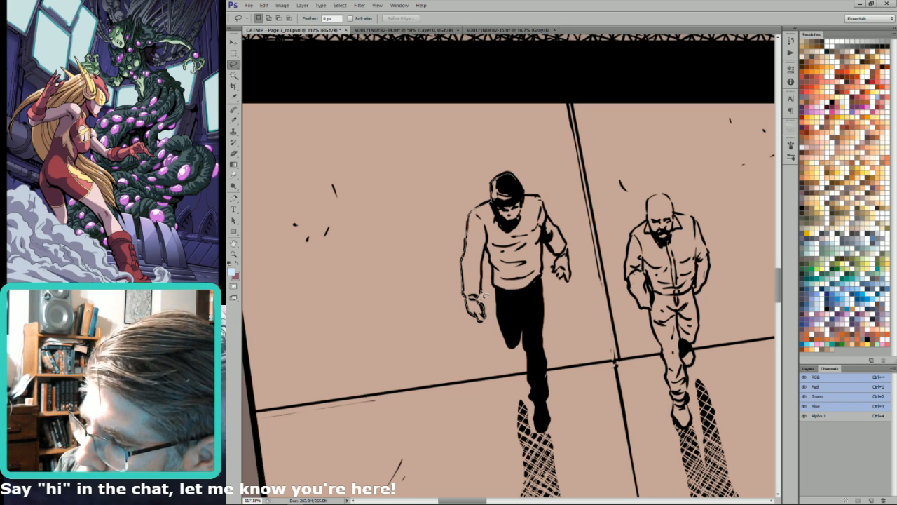
mouse_move(498, 266)
left_mouse_down()
mouse_move(506, 305)
mouse_move(553, 307)
mouse_move(549, 247)
mouse_move(559, 279)
mouse_move(572, 264)
mouse_move(544, 202)
mouse_move(513, 177)
left_mouse_up()
key("shift")
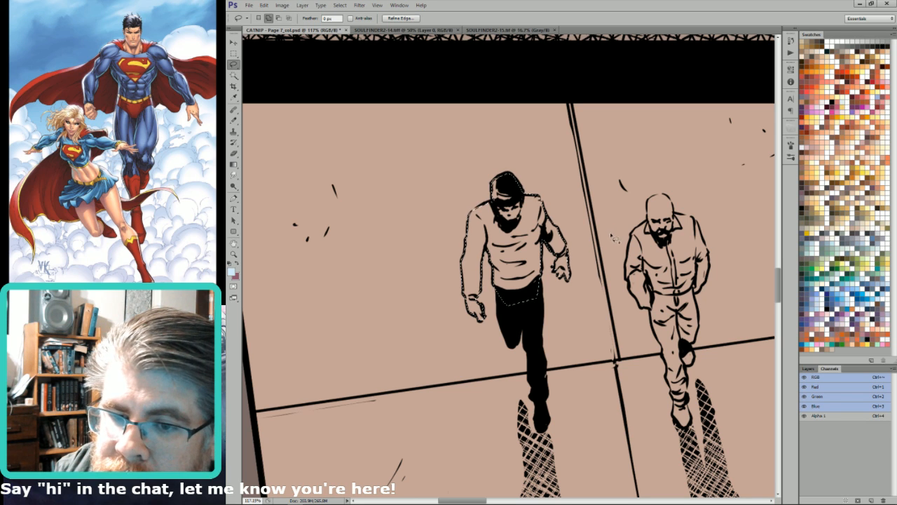
mouse_move(646, 228)
left_mouse_down()
mouse_move(630, 251)
mouse_move(630, 287)
mouse_move(668, 354)
mouse_move(668, 398)
mouse_move(680, 390)
mouse_move(678, 410)
mouse_move(683, 425)
mouse_move(693, 422)
left_mouse_up()
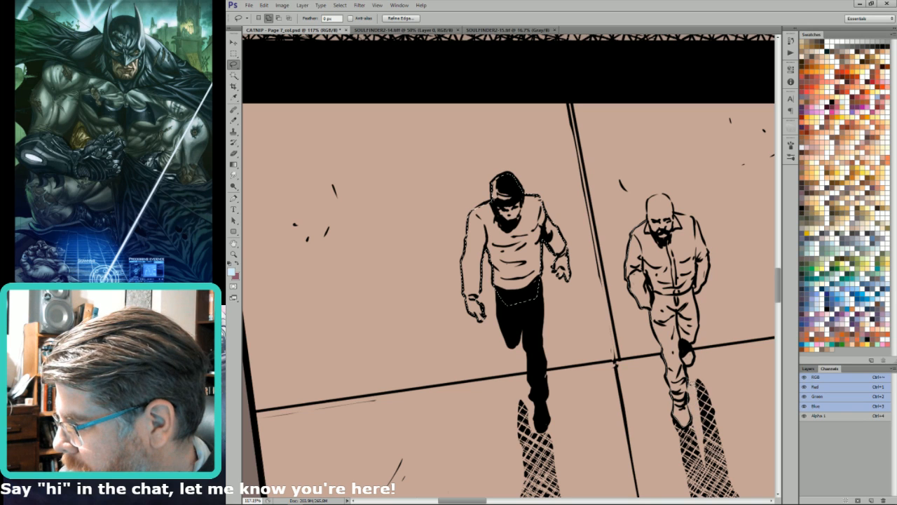
left_click_drag(691, 372, 711, 260)
mouse_move(694, 211)
left_mouse_down()
mouse_move(680, 186)
mouse_move(703, 228)
mouse_move(674, 207)
left_mouse_up()
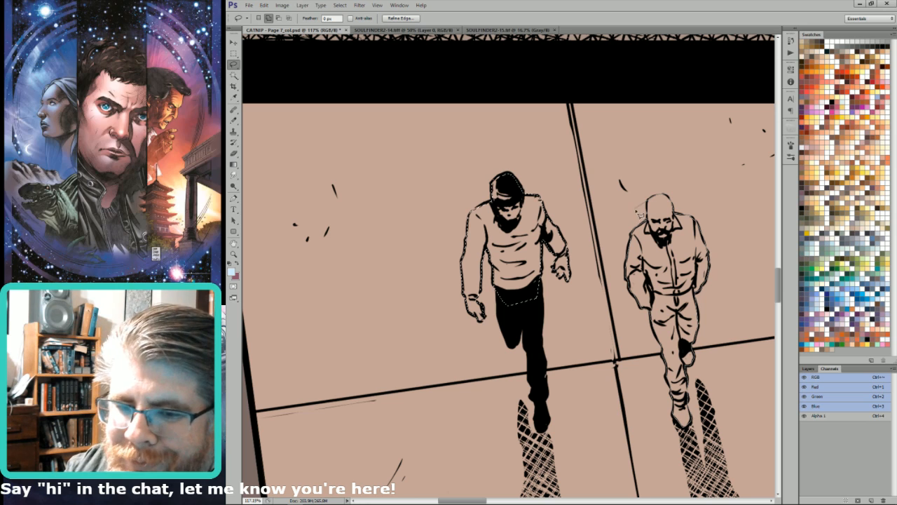
mouse_move(653, 221)
left_mouse_down()
mouse_move(650, 214)
mouse_move(649, 234)
left_mouse_up()
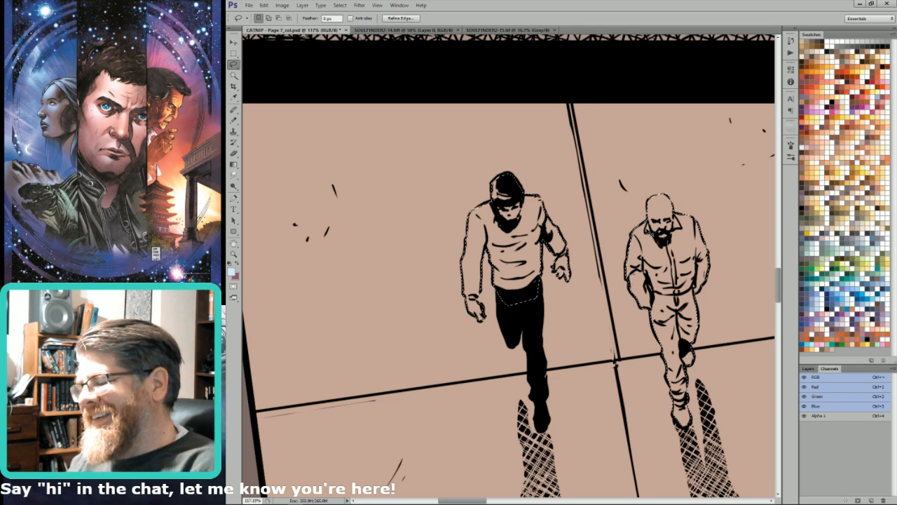
key("ctrl+minus")
key("ctrl+minus")
left_click(860, 253)
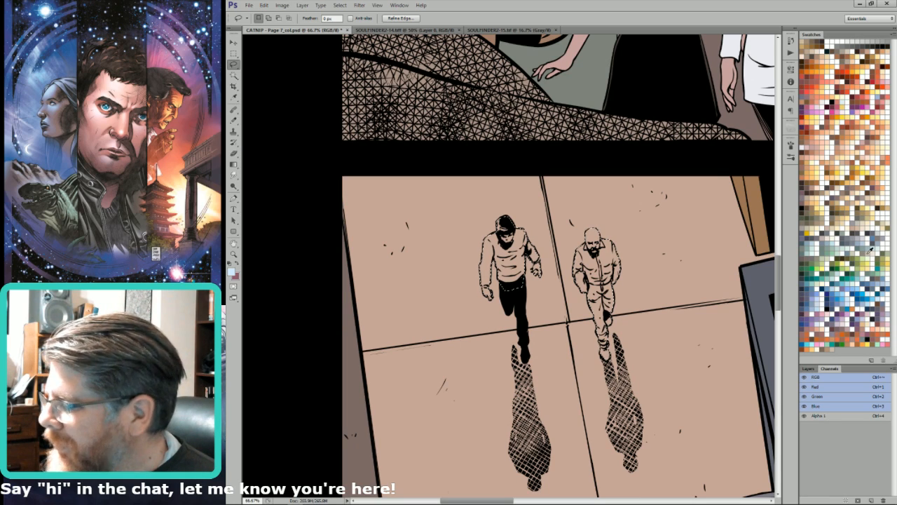
key("x")
key("ctrl+BackSpace")
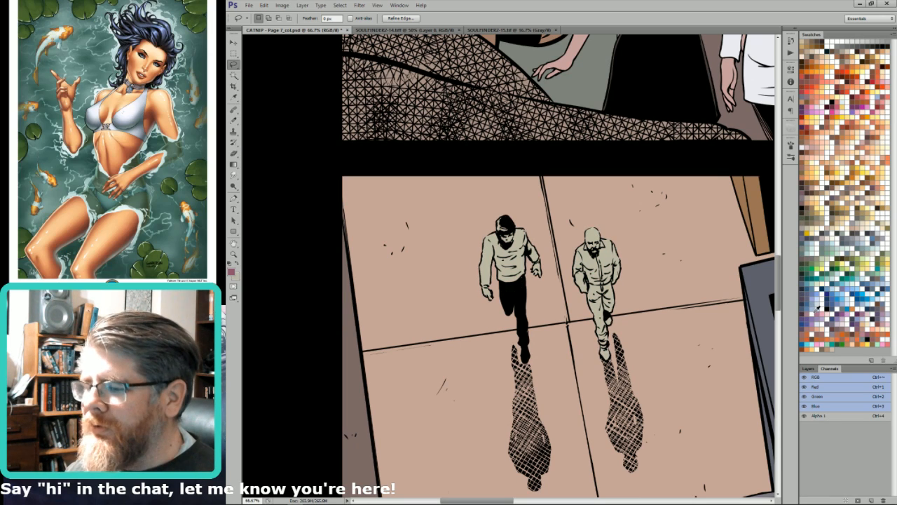
key("ctrl+0")
key("ctrl+d")
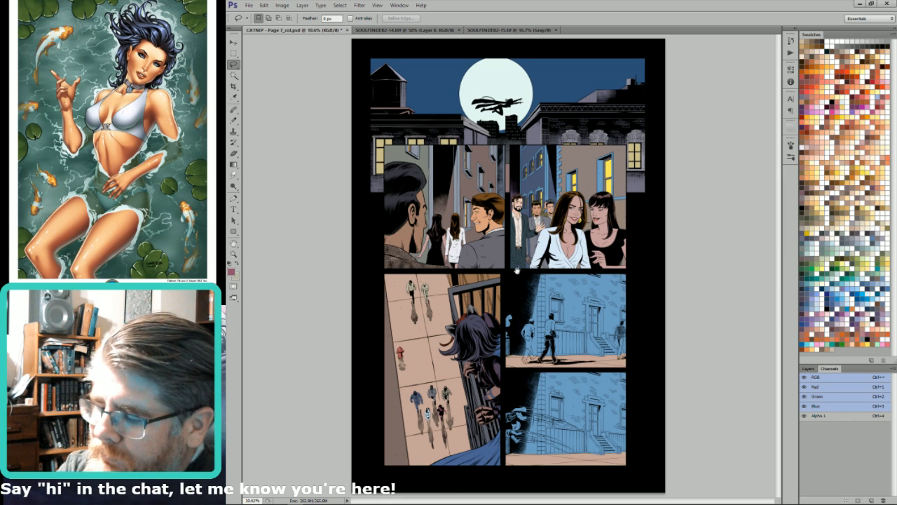
Step: Select the two shapes above the hatched box in the upper street panel, fill them dark blue, and apply a reduced-opacity foreground fill over them
left_click_drag(502, 319, 588, 169)
mouse_move(551, 136)
left_mouse_down()
mouse_move(581, 110)
mouse_move(568, 116)
mouse_move(590, 116)
mouse_move(598, 137)
mouse_move(585, 179)
mouse_move(556, 184)
mouse_move(583, 245)
mouse_move(554, 244)
left_mouse_up()
key("w")
key("l")
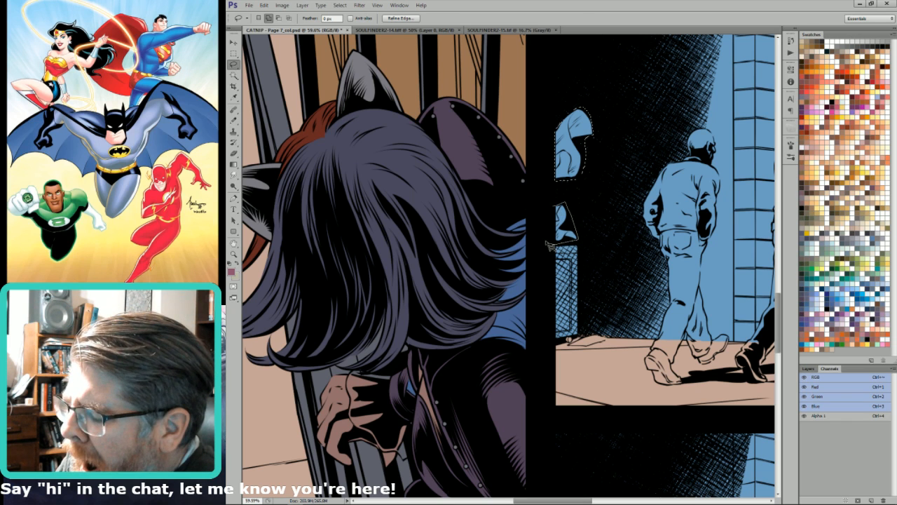
key("w")
left_click(886, 285)
key("l")
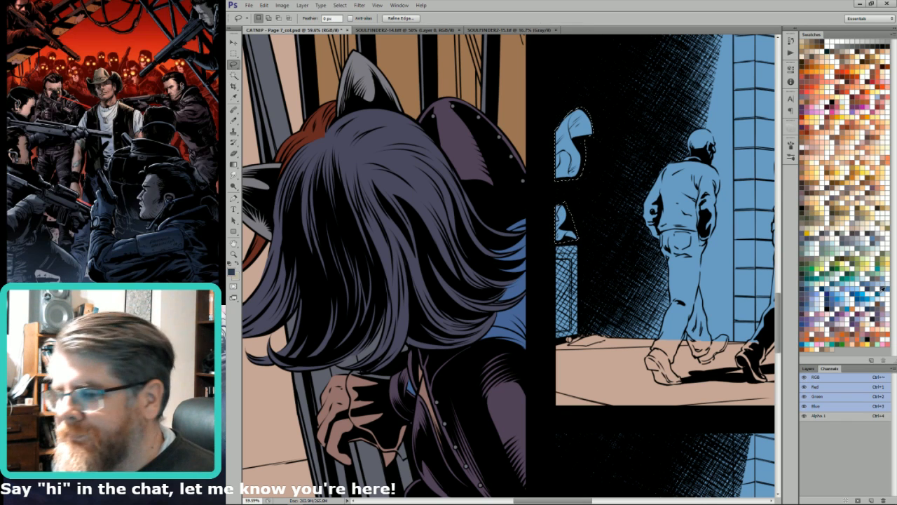
key("x")
key("ctrl+BackSpace")
key("x")
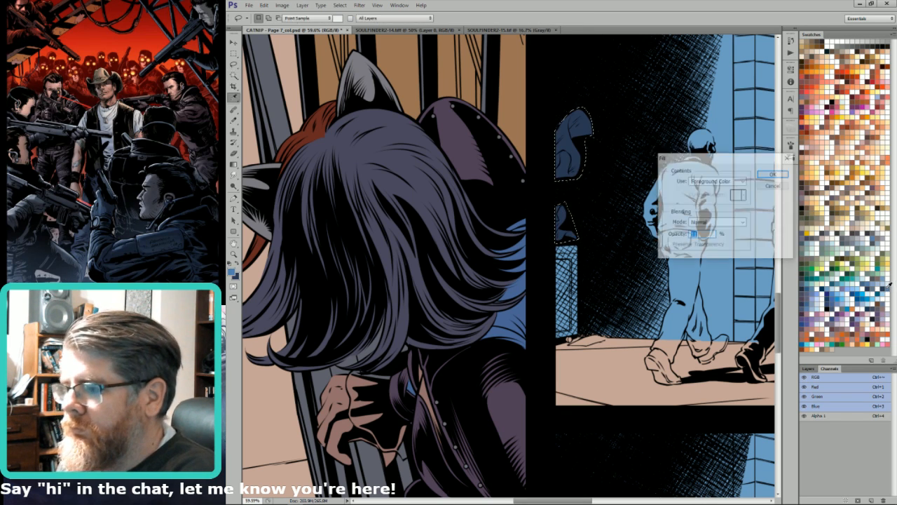
key("Return")
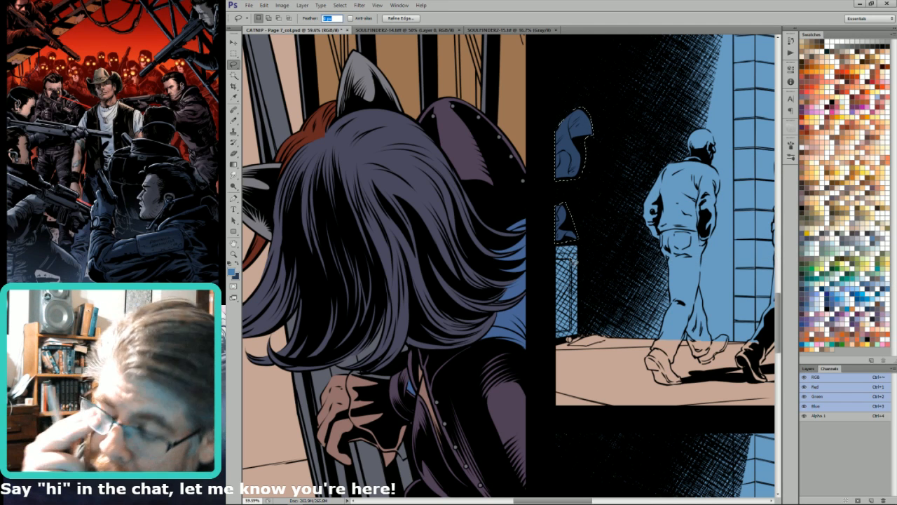
key("ctrl+d")
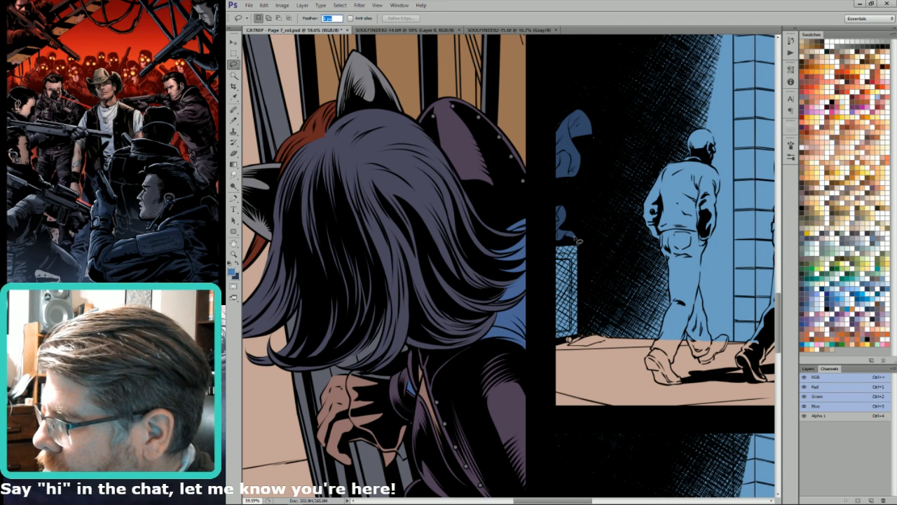
Step: Select the hatched box at the street panel's edge with the Magic Wand and fill it with a grey swatch
key("w")
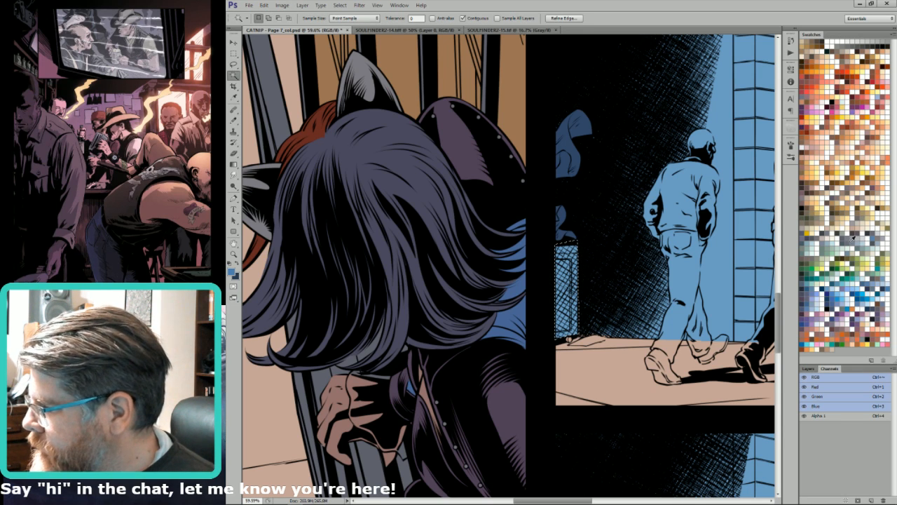
key("l")
key("x")
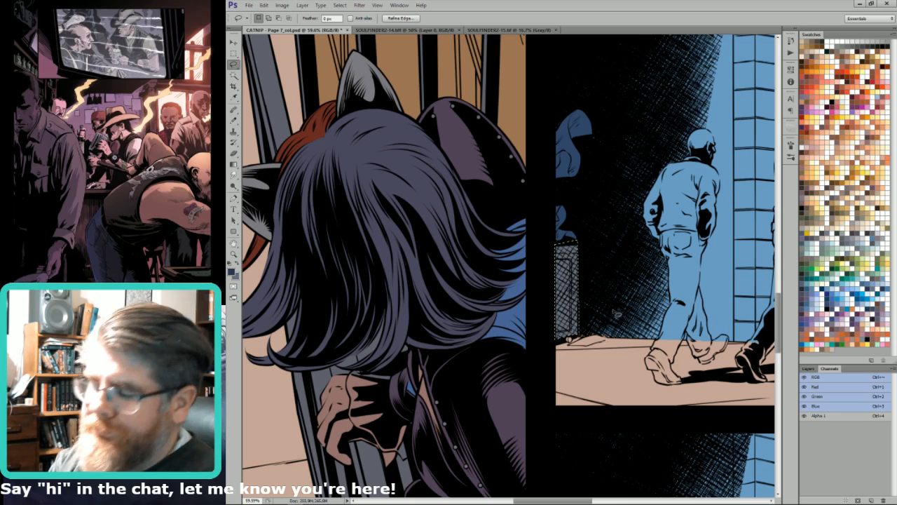
scroll(537, 394, "up", 5)
key("ctrl+d")
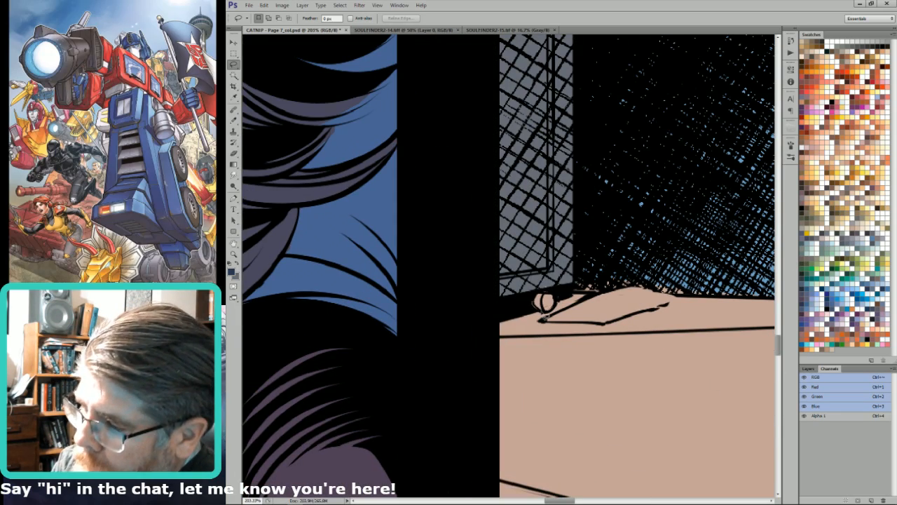
Step: Select the blue building wall in the upper street panel with the Magic Wand and fill it with a terracotta swatch
key("ctrl+0")
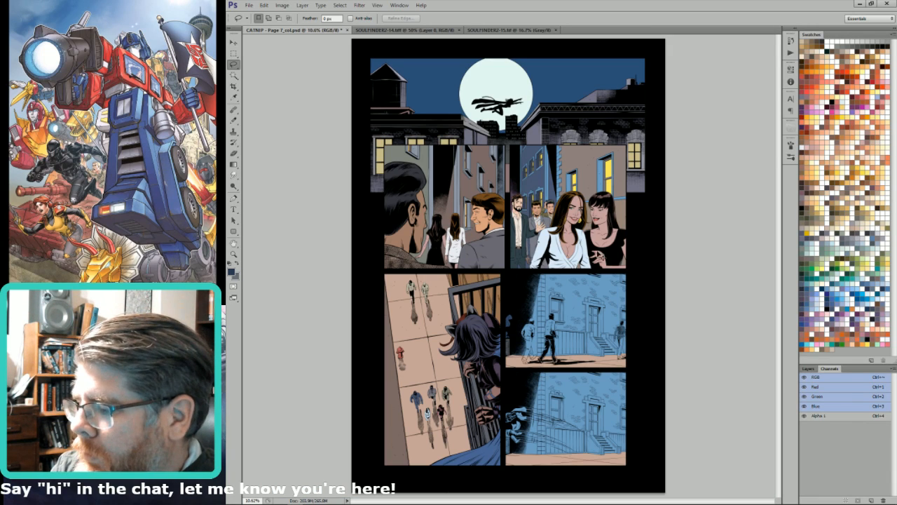
left_click_drag(607, 271, 448, 412)
key("w")
left_click(655, 224)
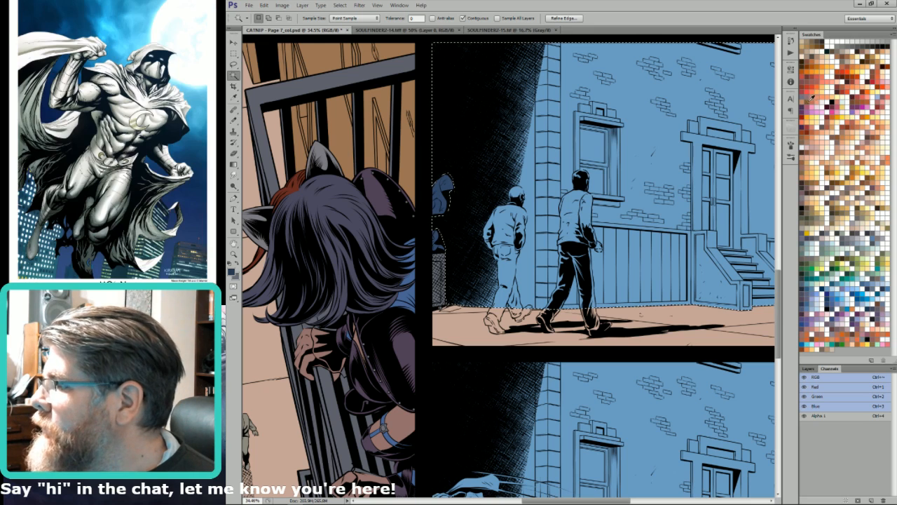
left_click(810, 99)
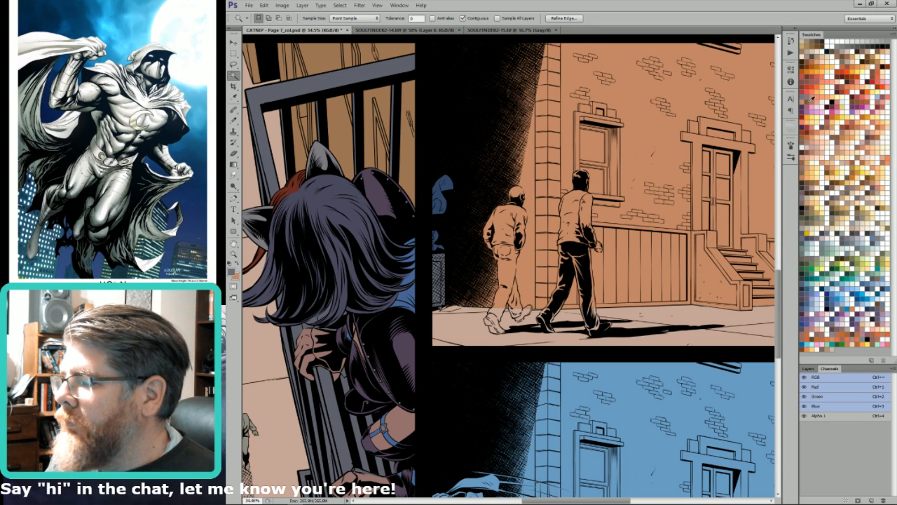
Step: Lasso the building's corner stonework and the long panelled base beside the stairs, and fill both with a dark brown swatch
left_click(811, 98)
key("j")
key("l")
mouse_move(538, 42)
left_mouse_down()
mouse_move(547, 327)
mouse_move(694, 307)
mouse_move(695, 233)
left_mouse_up()
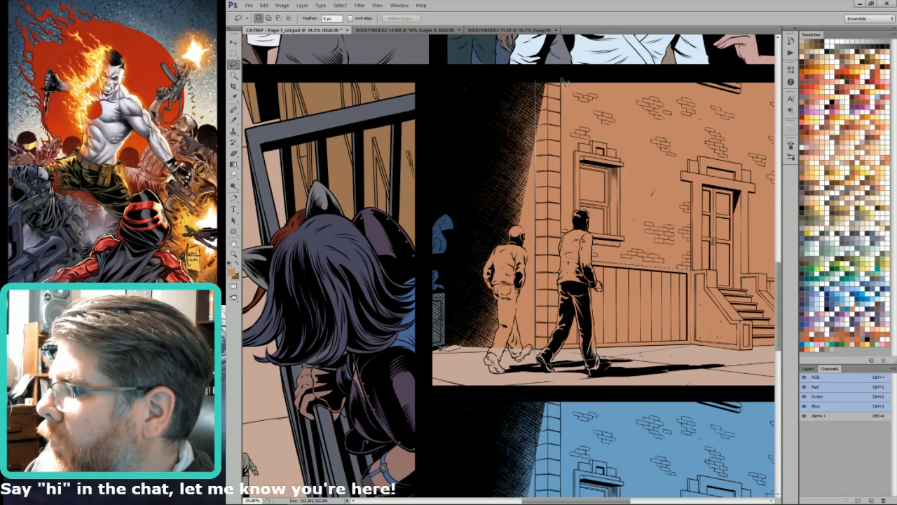
left_click(561, 73, "alt")
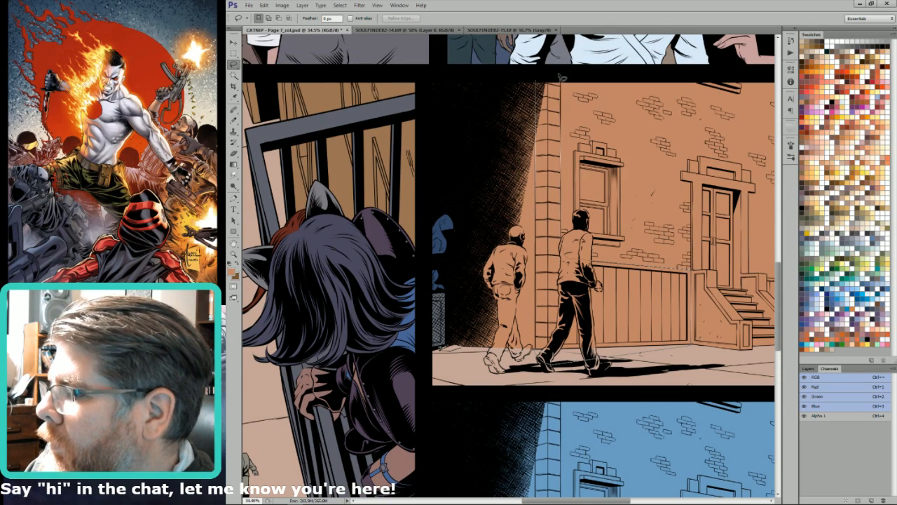
key("w")
left_click(554, 116, "alt+shift")
key("ctrl+BackSpace")
Step: Fill the short section of panelled base on the far side of the stairs with the same dark brown
key("l")
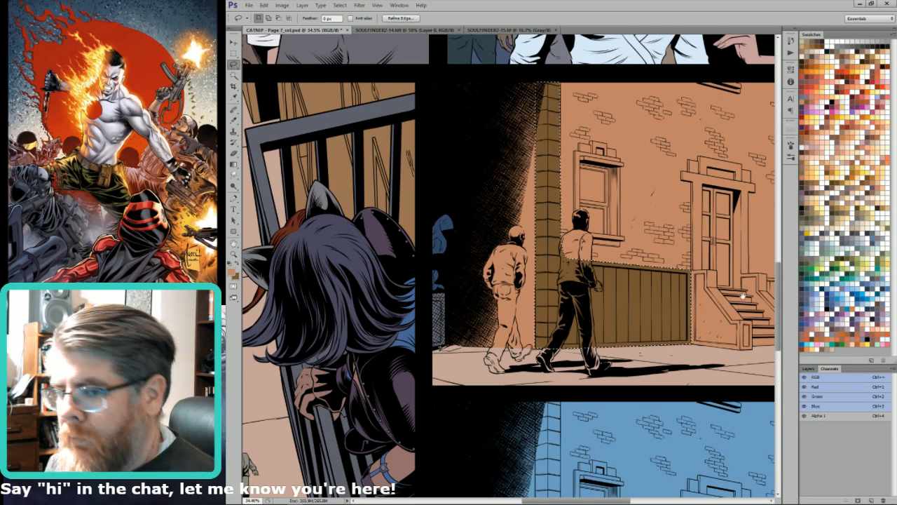
left_click_drag(760, 291, 676, 308)
key("ctrl+d")
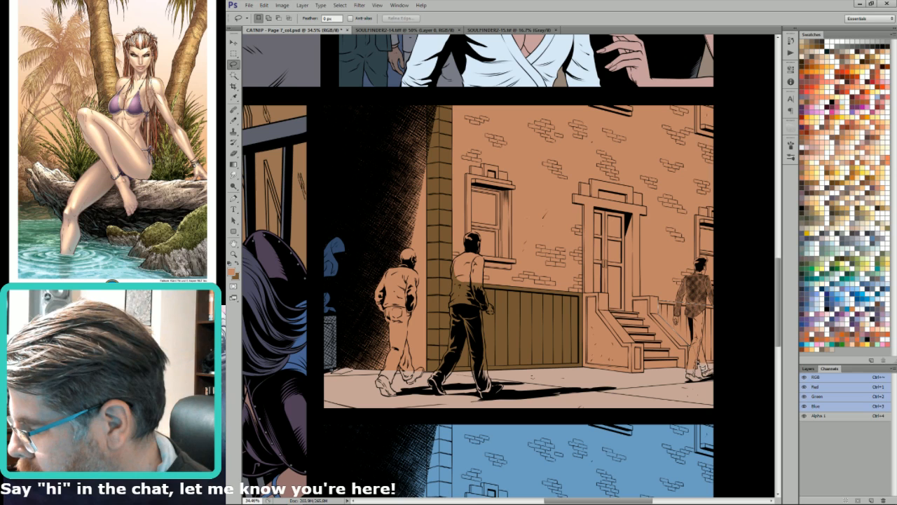
key("w")
left_click(710, 335)
key("ctrl+BackSpace")
key("ctrl+d")
Step: Lasso the building's doorway, lintel and front stairs as one shape and fill it with a muted mauve-grey
key("l")
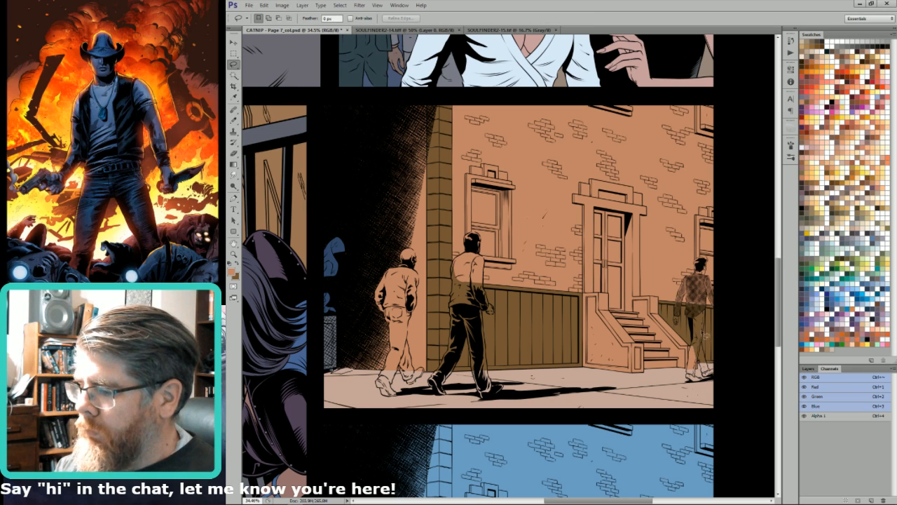
left_click_drag(507, 352, 693, 175)
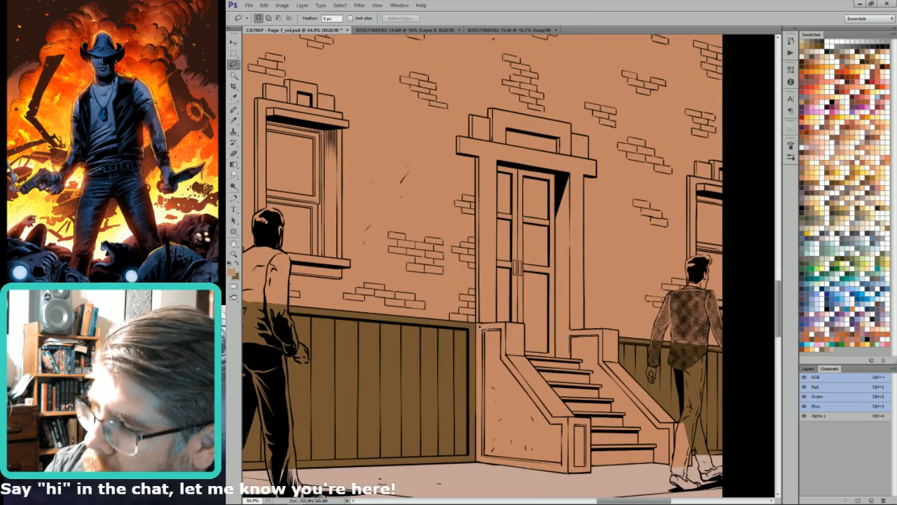
left_click_drag(467, 374, 477, 325)
mouse_move(479, 251)
left_mouse_down()
mouse_move(478, 146)
mouse_move(476, 171)
mouse_move(480, 162)
mouse_move(462, 159)
mouse_move(458, 145)
mouse_move(485, 138)
mouse_move(472, 143)
mouse_move(494, 122)
left_mouse_up()
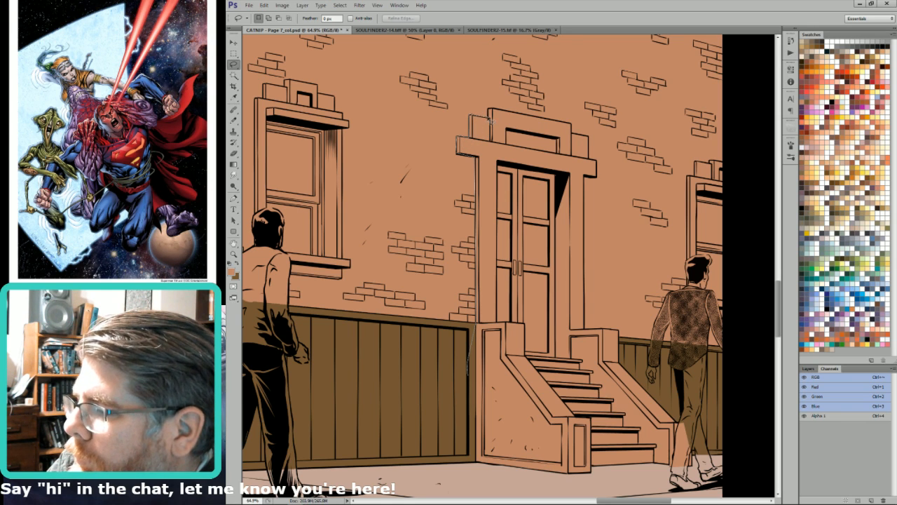
mouse_move(578, 112)
left_mouse_down()
mouse_move(575, 138)
mouse_move(593, 142)
mouse_move(602, 183)
mouse_move(586, 181)
mouse_move(579, 207)
mouse_move(600, 323)
mouse_move(587, 332)
mouse_move(620, 335)
mouse_move(663, 382)
mouse_move(691, 376)
mouse_move(712, 398)
mouse_move(712, 482)
mouse_move(513, 493)
mouse_move(436, 427)
left_mouse_up()
key("w")
left_click(513, 359, "alt+shift")
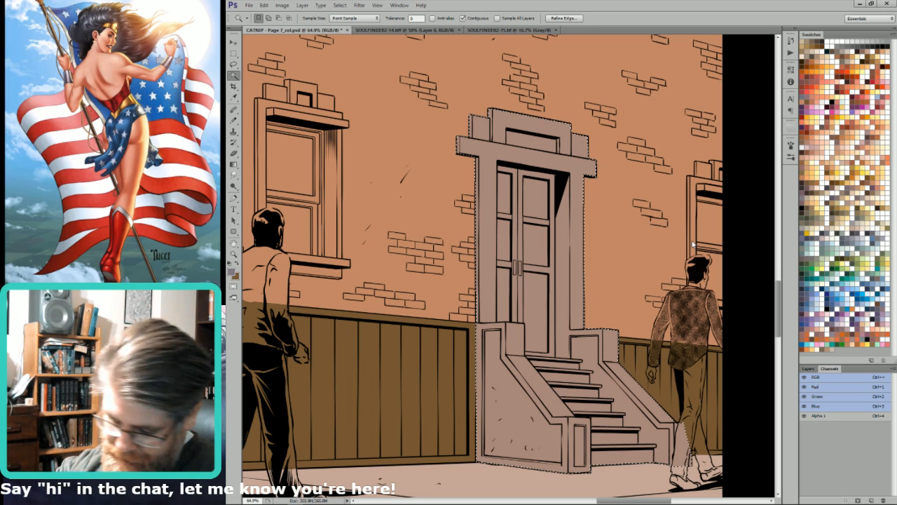
Step: Lasso the partly cropped window behind the man in the patterned shirt and fill it with the doorway's mauve-grey
key("i")
left_click(598, 219)
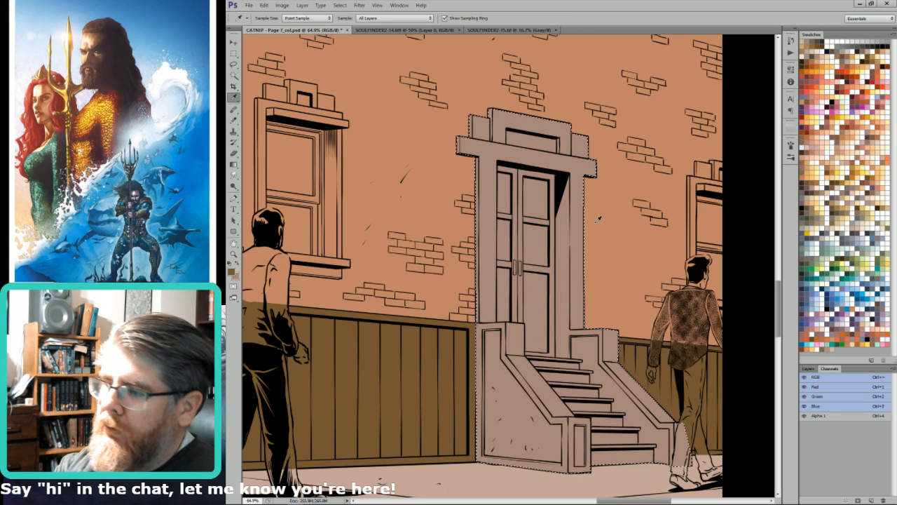
key("l")
left_click_drag(704, 160, 592, 228)
key("ctrl+d")
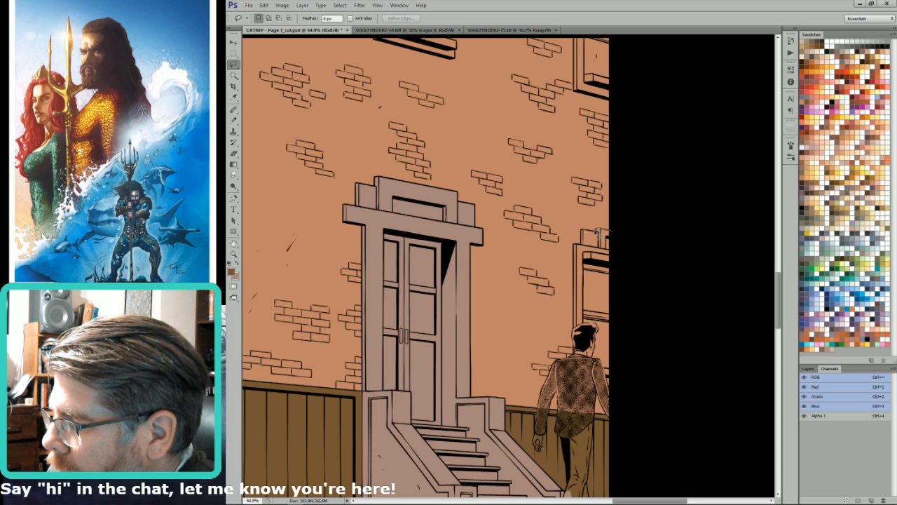
left_click(582, 231, "alt")
left_click(582, 245, "alt")
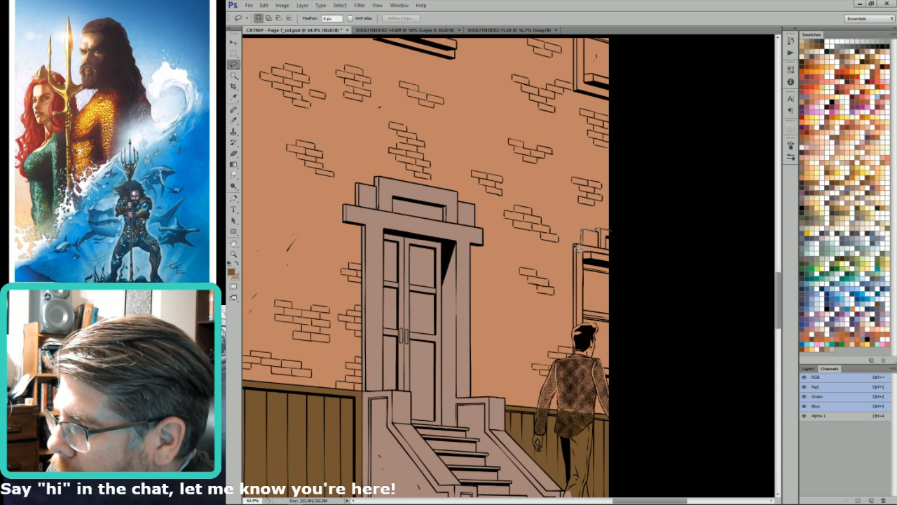
left_click(573, 245, "alt")
left_click(576, 371, "alt")
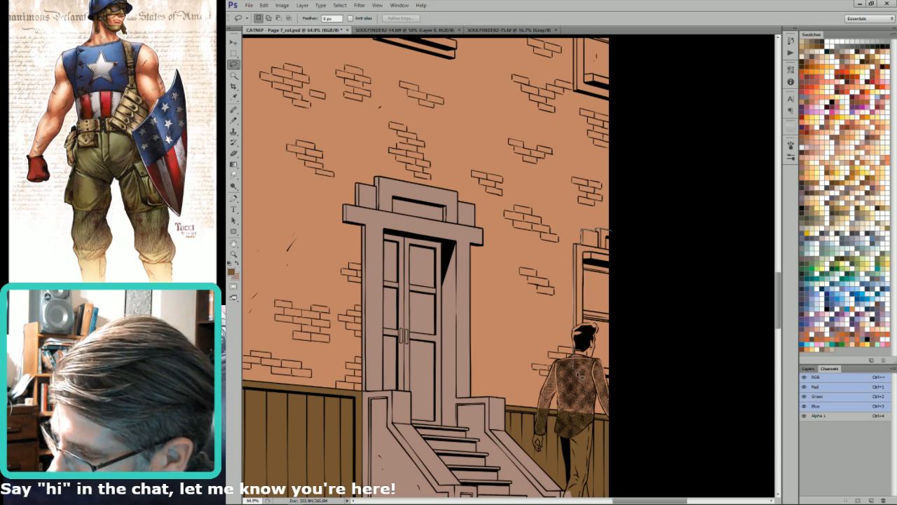
key("w")
key("l")
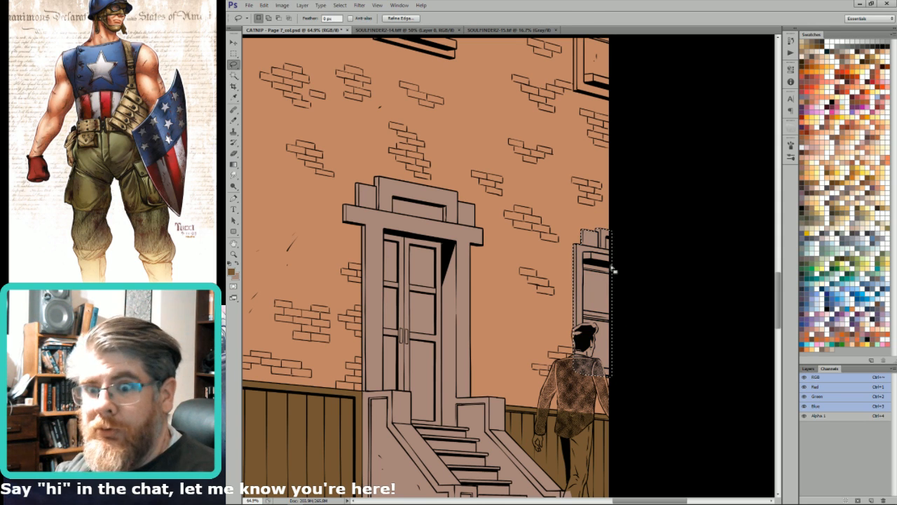
Step: Lasso the cropped upper-storey window and the window ledge along the panel's upper border, and fill both with the mauve-grey
scroll(603, 245, "up", 5)
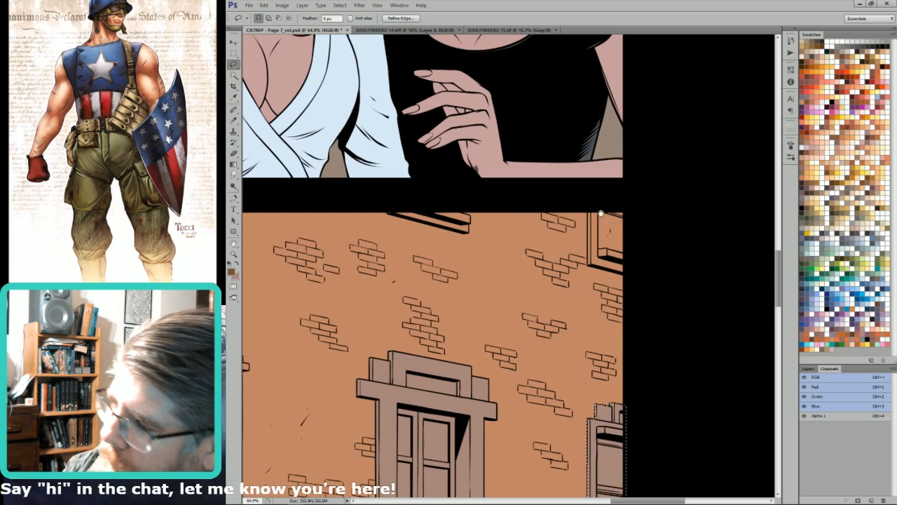
mouse_move(588, 208)
left_mouse_down()
mouse_move(590, 273)
mouse_move(638, 279)
mouse_move(634, 202)
left_mouse_up()
key("w")
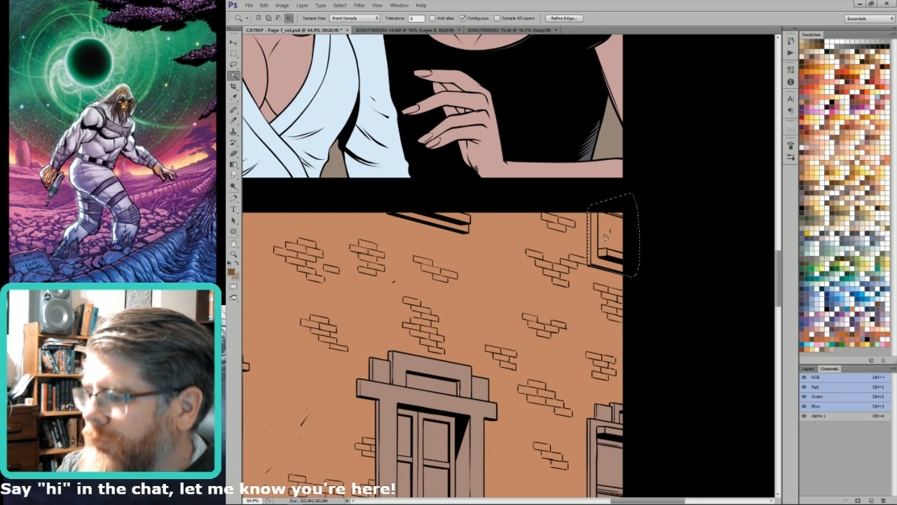
key("l")
left_click_drag(449, 239, 579, 310)
key("ctrl+d")
mouse_move(519, 284)
left_mouse_down()
mouse_move(603, 309)
mouse_move(597, 288)
left_mouse_up()
key("w")
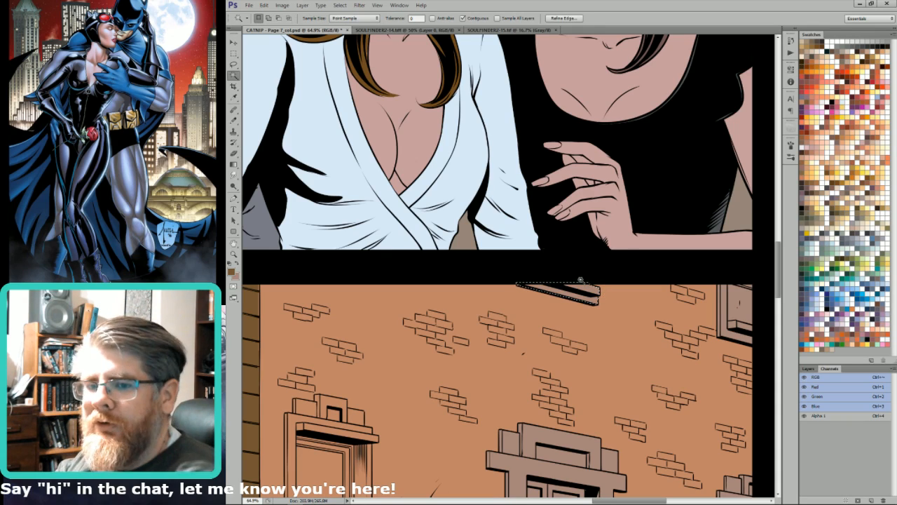
Step: Lasso the full window with its frame, crown and sill behind the walking men and fill it with mauve-grey sampled from the doorway
key("l")
mouse_move(533, 369)
left_mouse_down()
mouse_move(591, 231)
mouse_move(661, 155)
left_mouse_up()
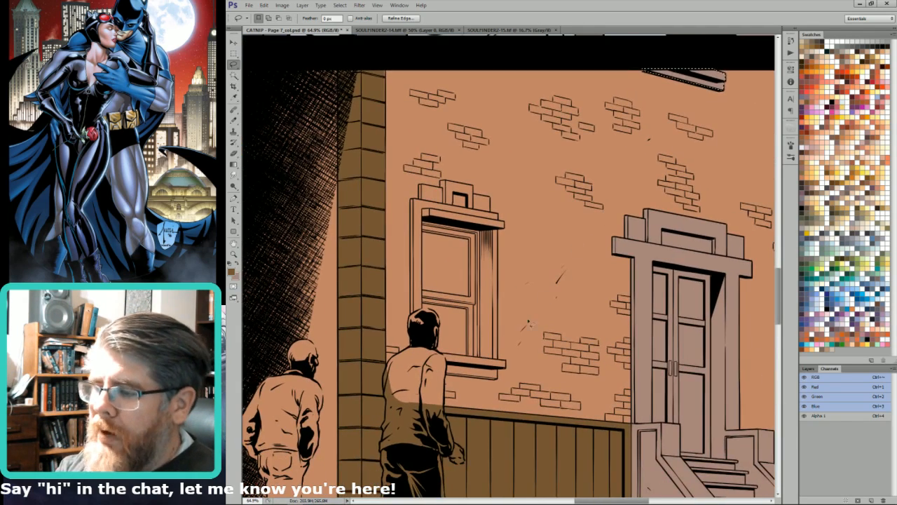
left_click_drag(566, 319, 717, 353)
key("ctrl+d")
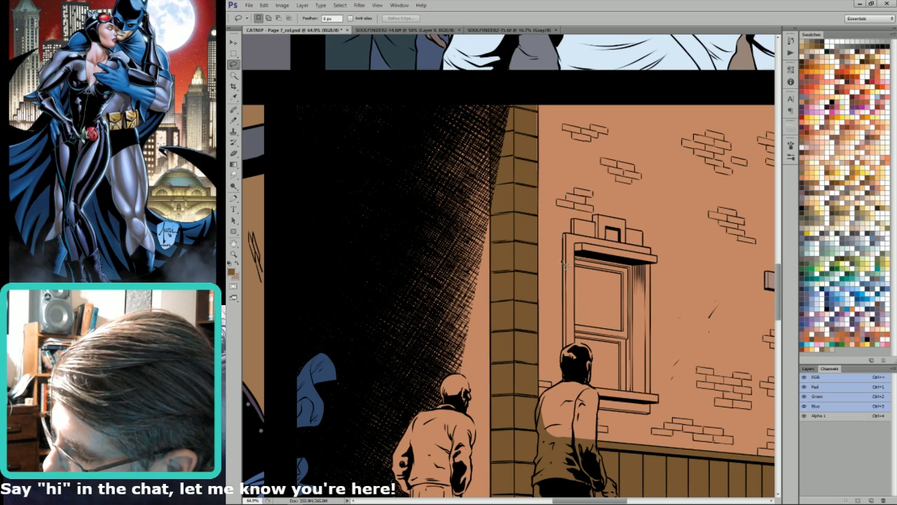
left_click_drag(567, 248, 568, 379)
left_click_drag(601, 414, 652, 418)
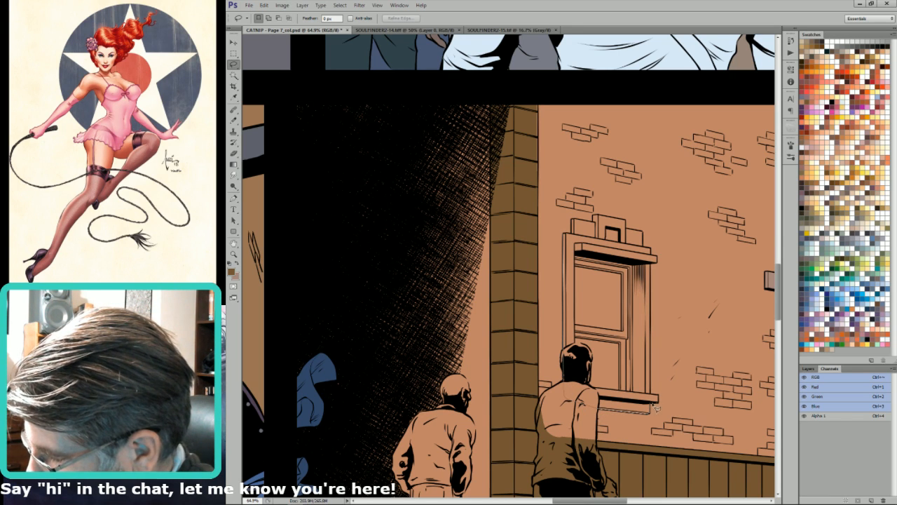
mouse_move(654, 398)
left_mouse_down()
mouse_move(641, 253)
mouse_move(657, 263)
mouse_move(599, 218)
left_mouse_up()
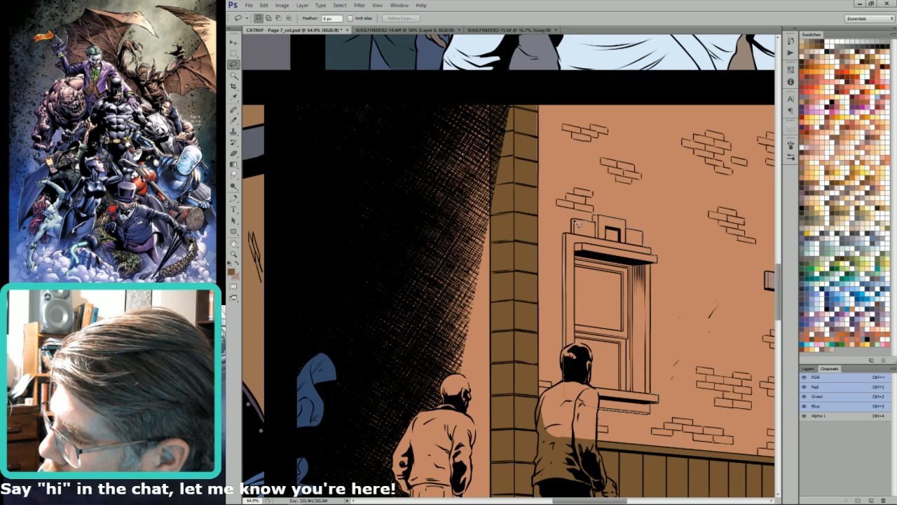
left_click_drag(567, 236, 598, 245)
key("shift")
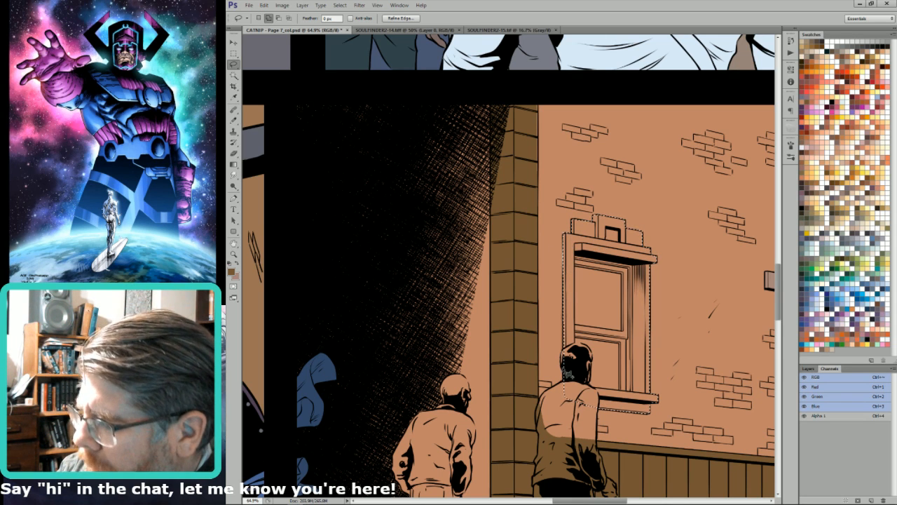
key("alt")
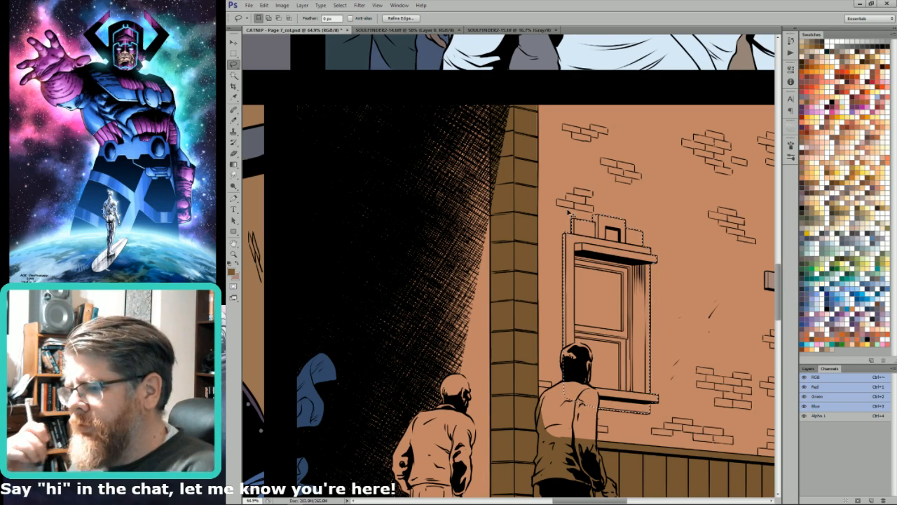
key("ctrl+minus")
key("ctrl+minus")
key("i")
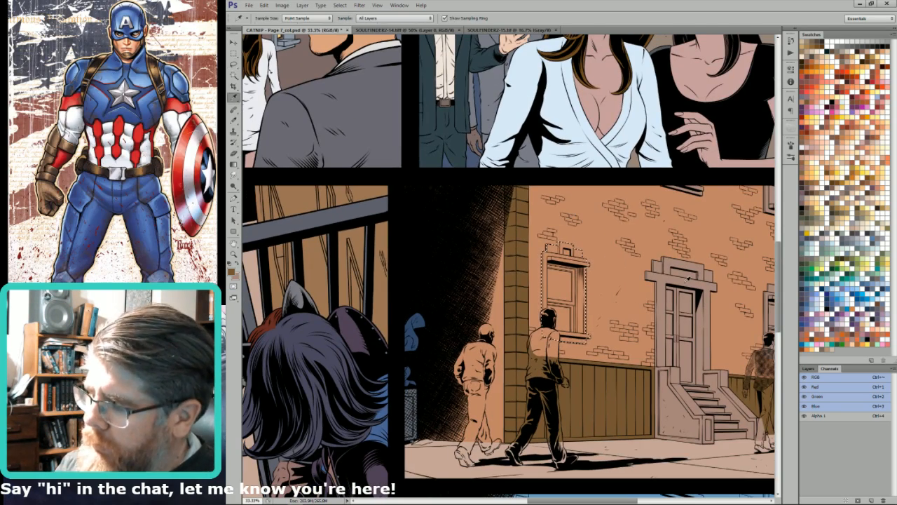
left_click(688, 279)
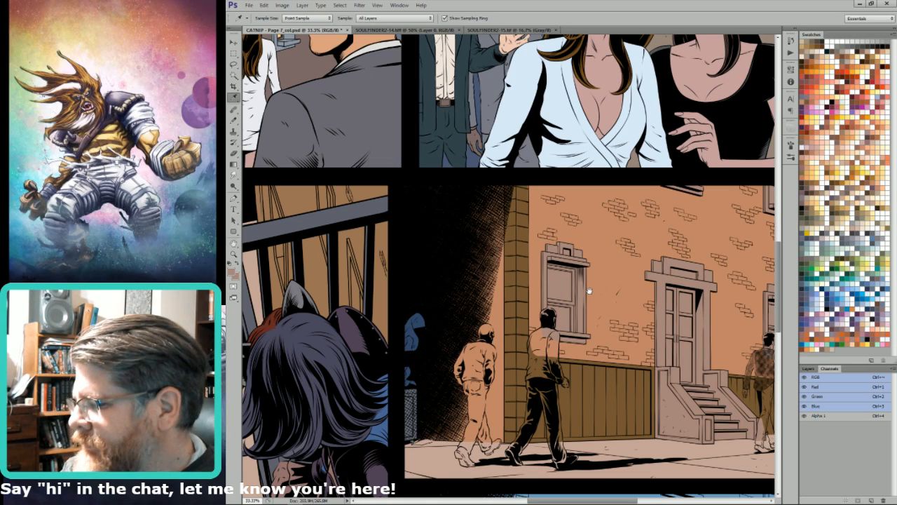
Step: Lasso the inner sash of the window behind the walking men and apply a low-opacity dark brown foreground fill
left_click_drag(578, 326, 625, 332)
key("l")
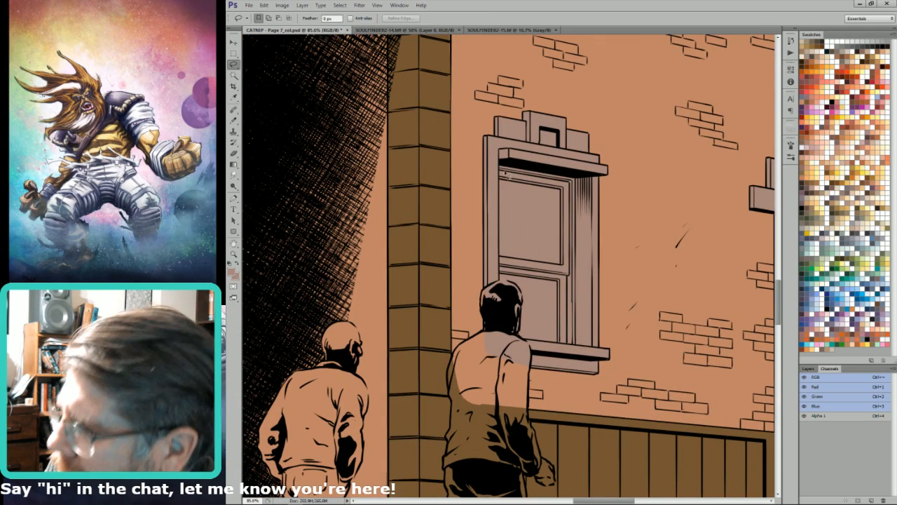
left_click(500, 171, "alt")
left_click(569, 181, "alt")
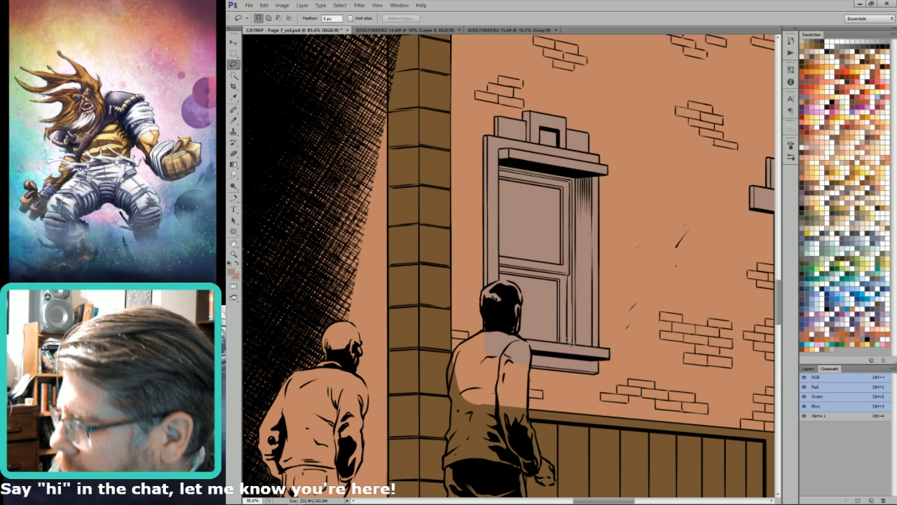
left_click(509, 340, "alt")
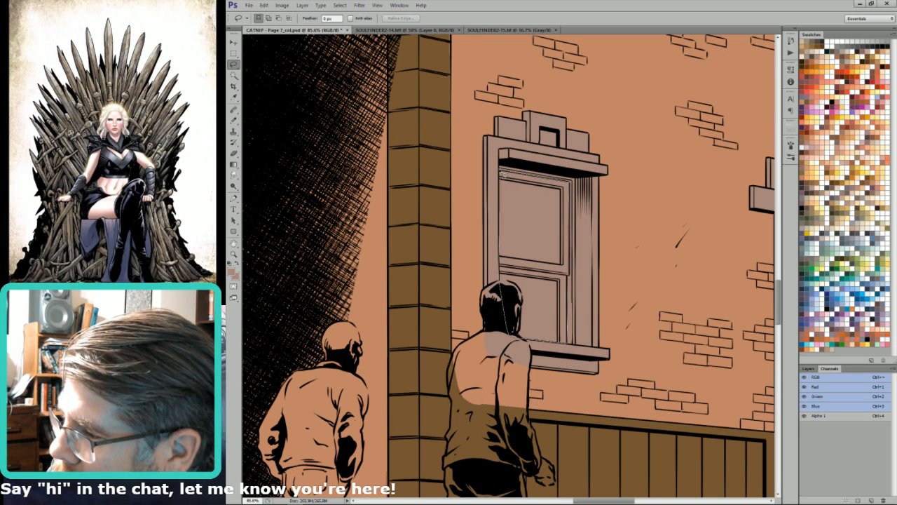
left_click(500, 171, "alt")
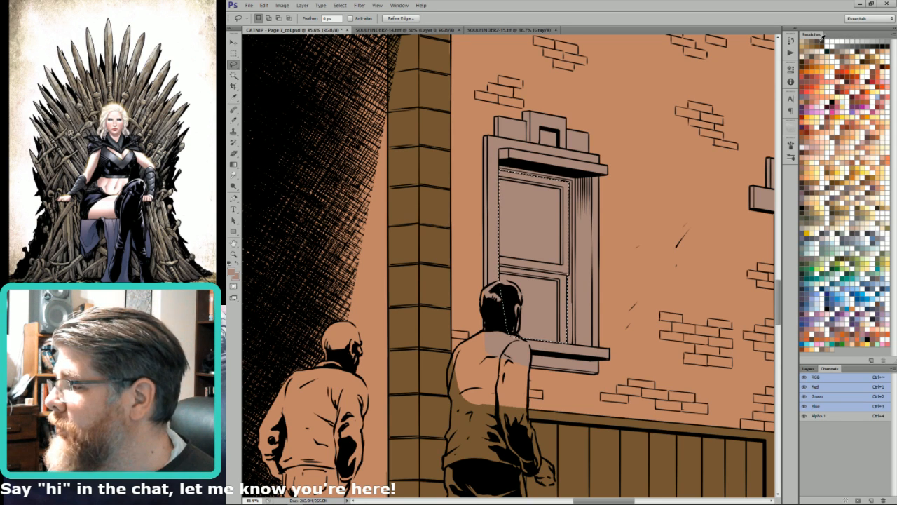
left_click(822, 59)
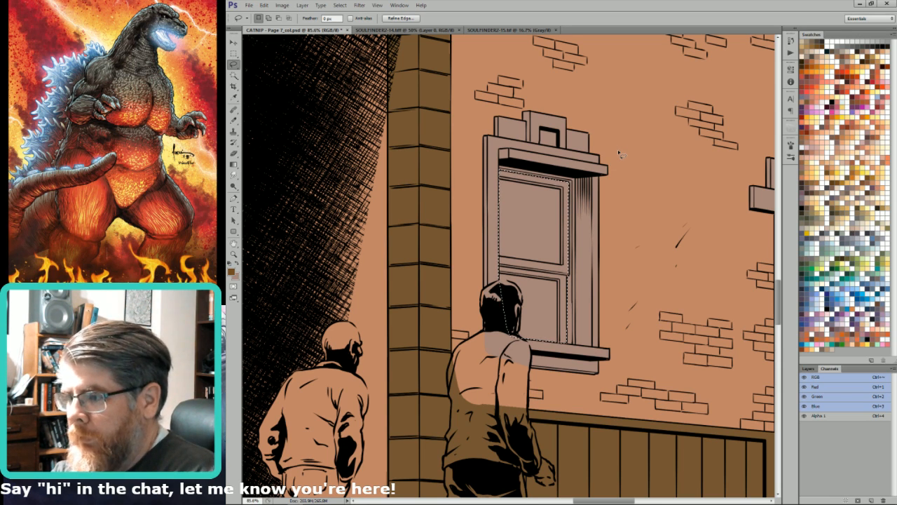
key("shift+F5")
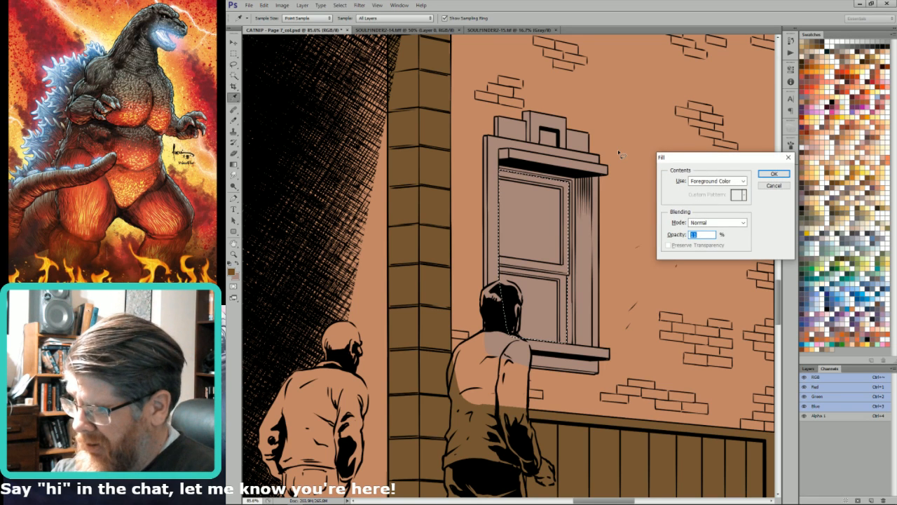
key("Return")
Step: Fill the selected inner sash of the window behind the walking men twice with the dark brown foreground colour at 33% opacity, and deselect
key("shift+F5")
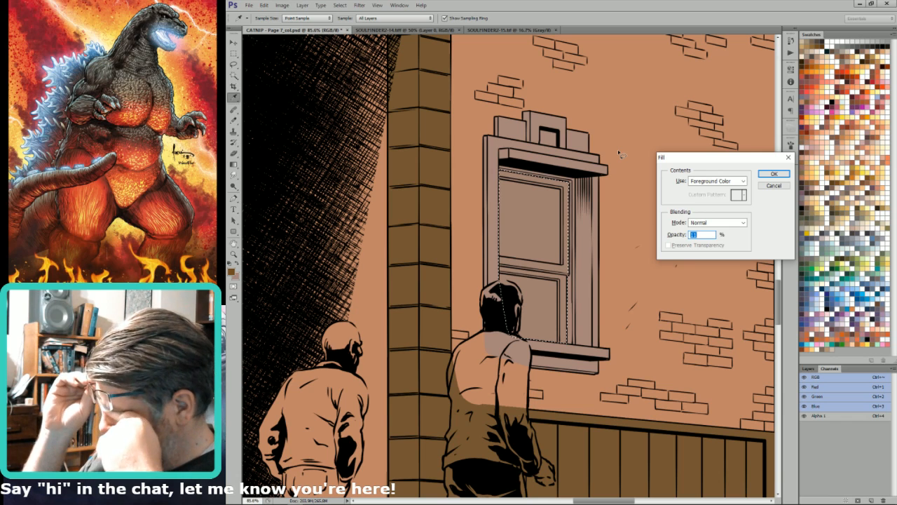
type("33")
key("Return")
key("shift+F5")
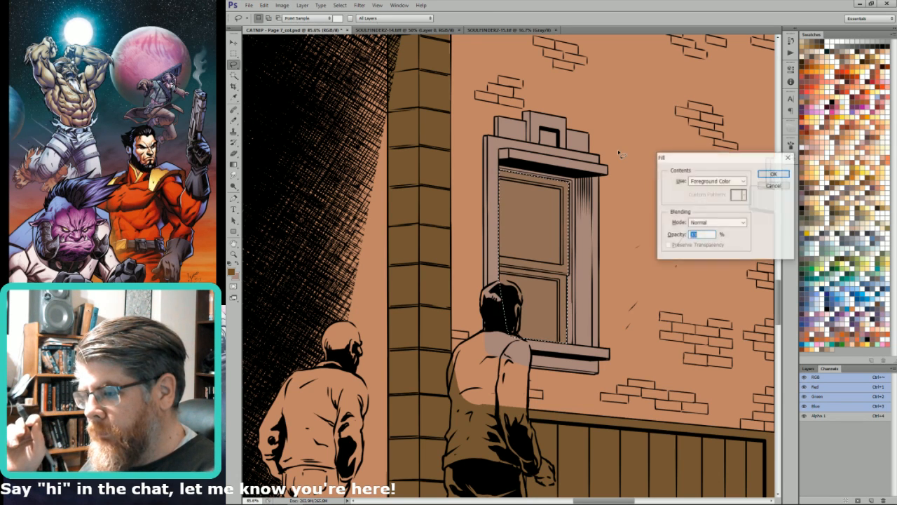
key("Return")
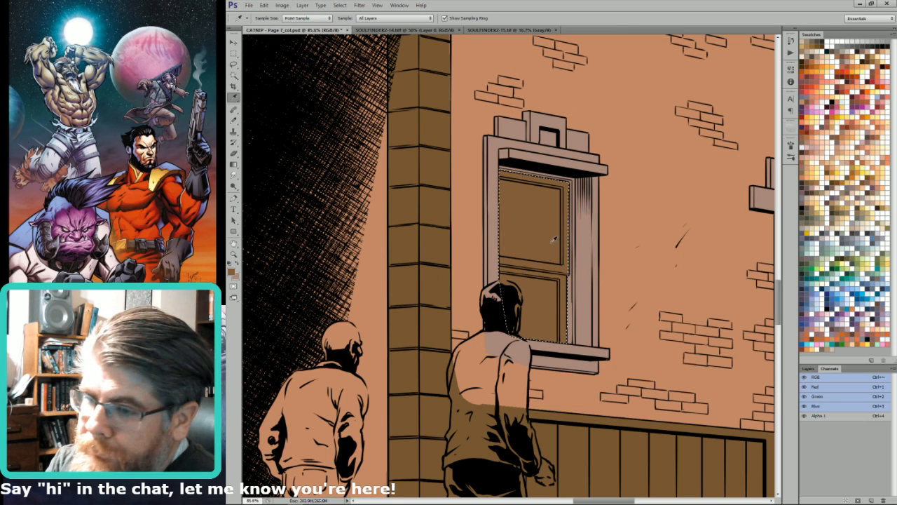
key("l")
key("ctrl+d")
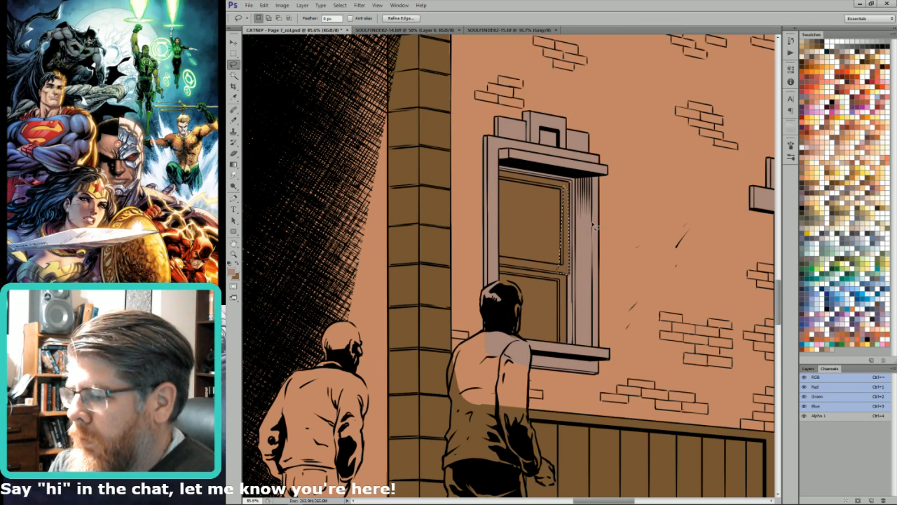
Step: Select the glass panes of that window with the Magic Wand in the Alpha 1 channel and expand the selection
key("ctrl+4")
key("w")
left_click(543, 291)
key("alt+s")
key("m")
key("e")
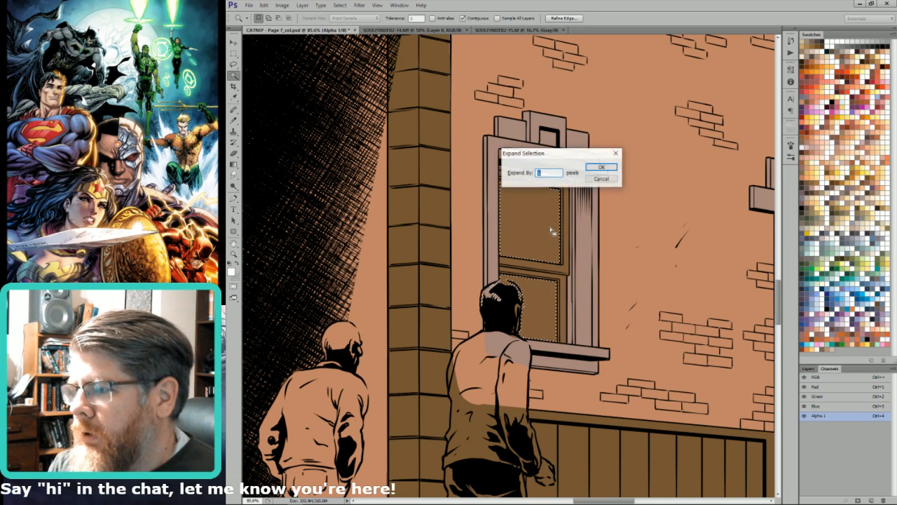
key("Return")
key("Return")
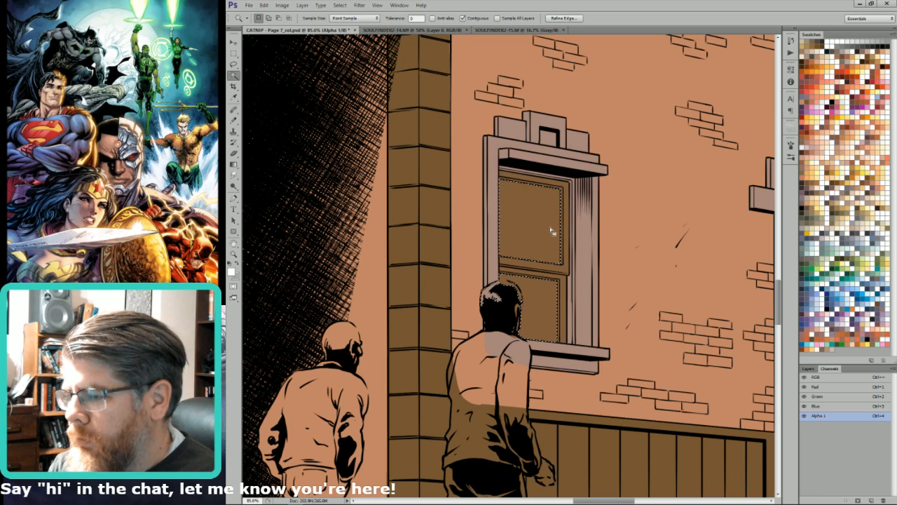
Step: Adjust the lower pane's selection around the man's head with the Lasso, and fill the panes in the RGB composite with a pale tan swatch
key("l")
key("shift")
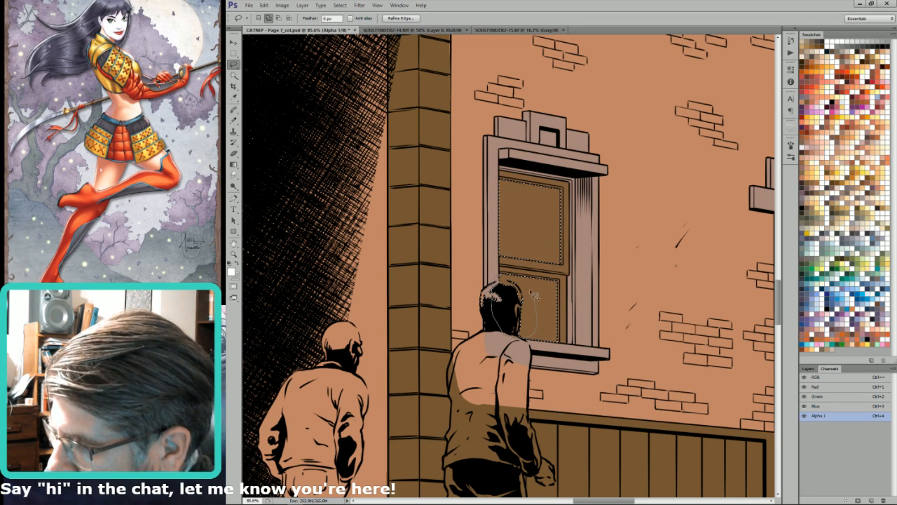
left_click_drag(535, 298, 529, 293)
mouse_move(561, 343)
left_mouse_down()
mouse_move(526, 347)
mouse_move(495, 320)
left_mouse_up()
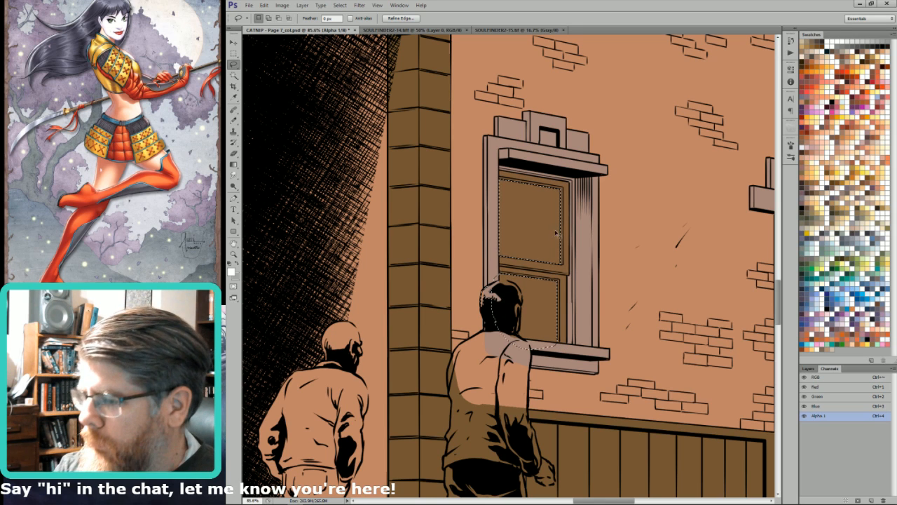
key("ctrl+grave")
key("w")
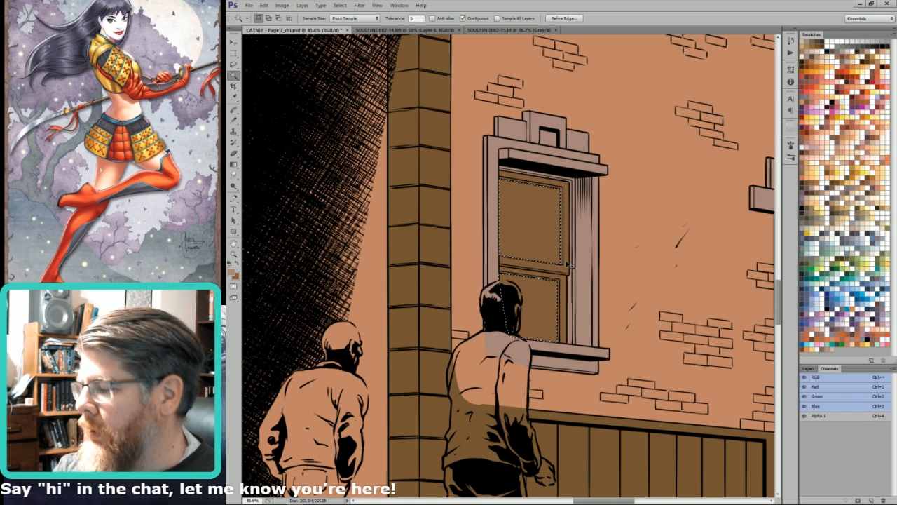
key("ctrl+d")
left_click(851, 204)
key("x")
key("ctrl+BackSpace")
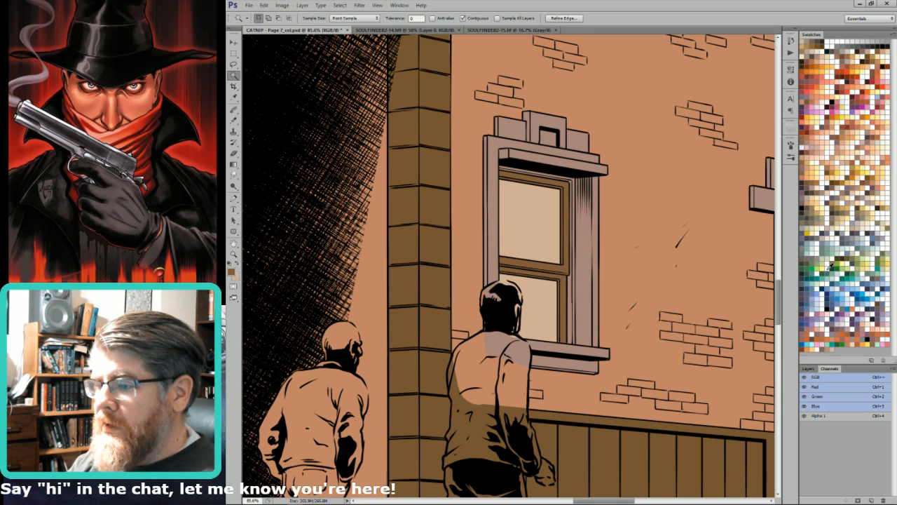
Step: Lasso the narrow recess around the sash of the window behind the walking men and fill it with the sampled sash brown
left_click_drag(568, 269, 469, 298)
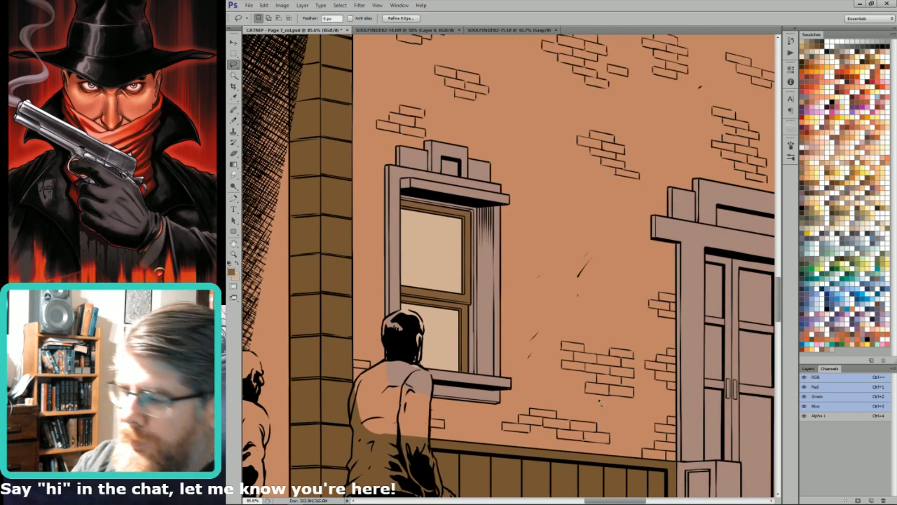
key("i")
left_click(465, 301)
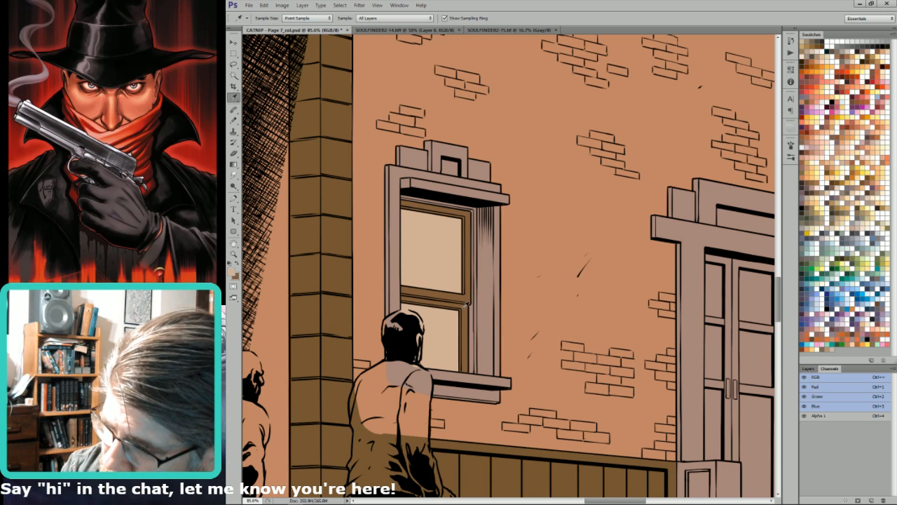
key("l")
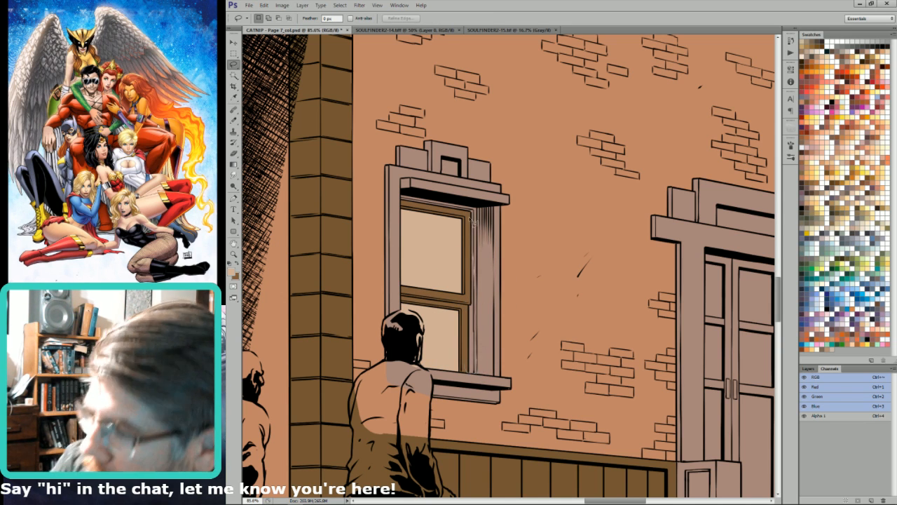
mouse_move(426, 207)
left_mouse_down()
mouse_move(402, 199)
mouse_move(434, 244)
left_mouse_up()
key("w")
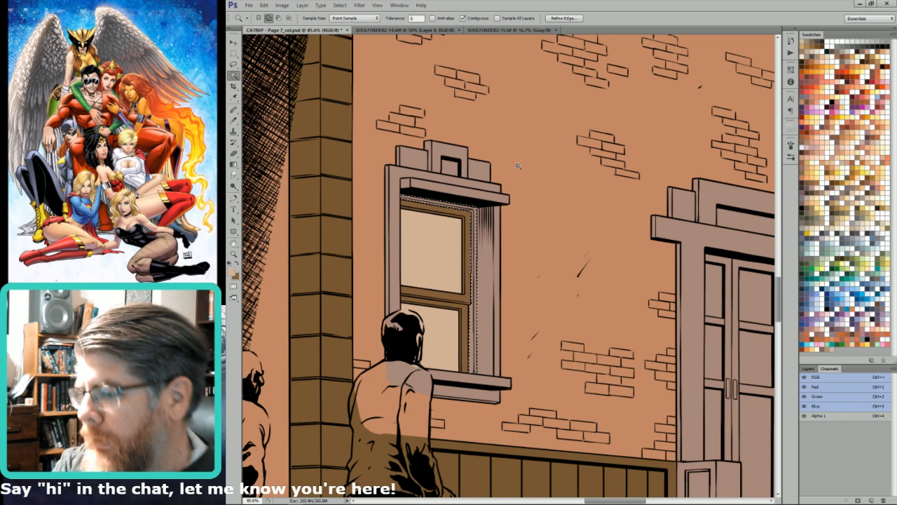
left_click(476, 211)
key("l")
Step: Lasso the double doors inside the mauve-grey doorway and fill them with the sash brown
left_click_drag(720, 187, 519, 130)
left_click_drag(576, 209, 609, 201)
mouse_move(541, 201)
left_mouse_down()
mouse_move(534, 397)
mouse_move(578, 404)
mouse_move(578, 446)
mouse_move(618, 447)
mouse_move(637, 240)
mouse_move(619, 211)
left_mouse_up()
key("alt+BackSpace")
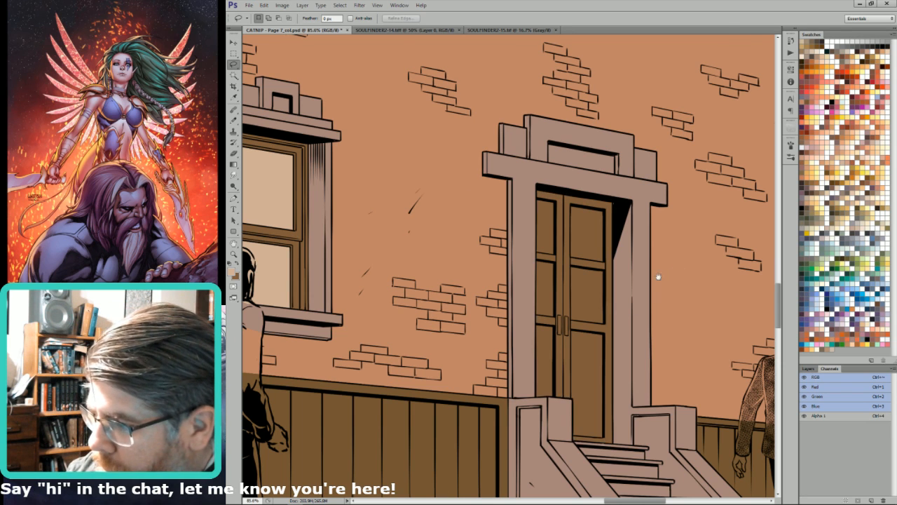
Step: Lasso the sash of the cropped window behind the man in the patterned shirt, and fill it with the doors' brown
left_click_drag(658, 276, 594, 273)
mouse_move(662, 284)
left_mouse_down()
mouse_move(661, 401)
mouse_move(676, 425)
mouse_move(724, 411)
mouse_move(701, 284)
left_mouse_up()
key("w")
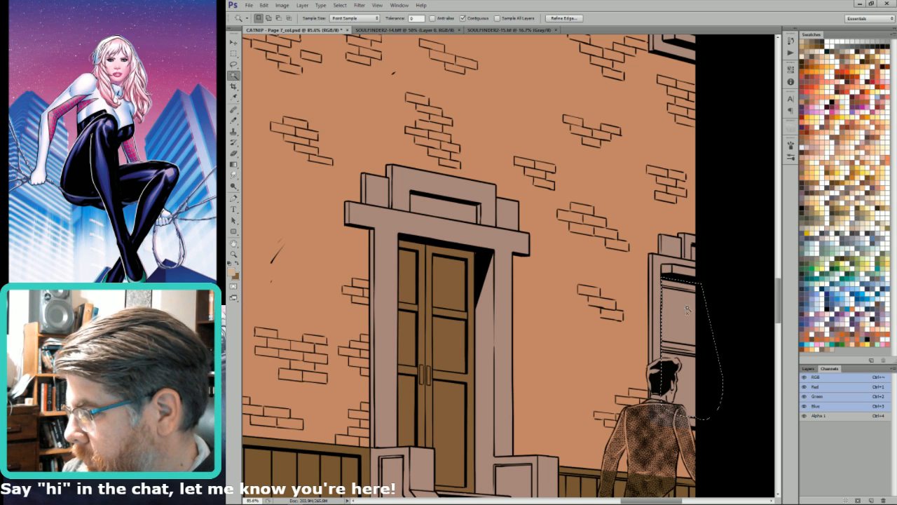
left_click(706, 341, "alt")
key("l")
key("ctrl+d")
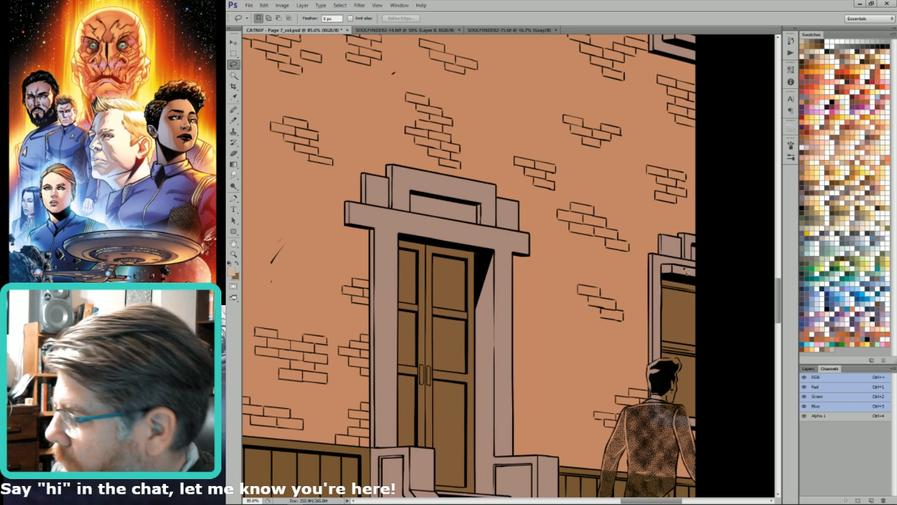
Step: Lasso the glass panes of the cropped window behind the man in the patterned shirt and fill them with the pale tan
mouse_move(679, 295)
left_mouse_down()
mouse_move(696, 297)
mouse_move(703, 352)
mouse_move(666, 344)
mouse_move(698, 363)
mouse_move(710, 420)
mouse_move(659, 421)
left_mouse_up()
key("w")
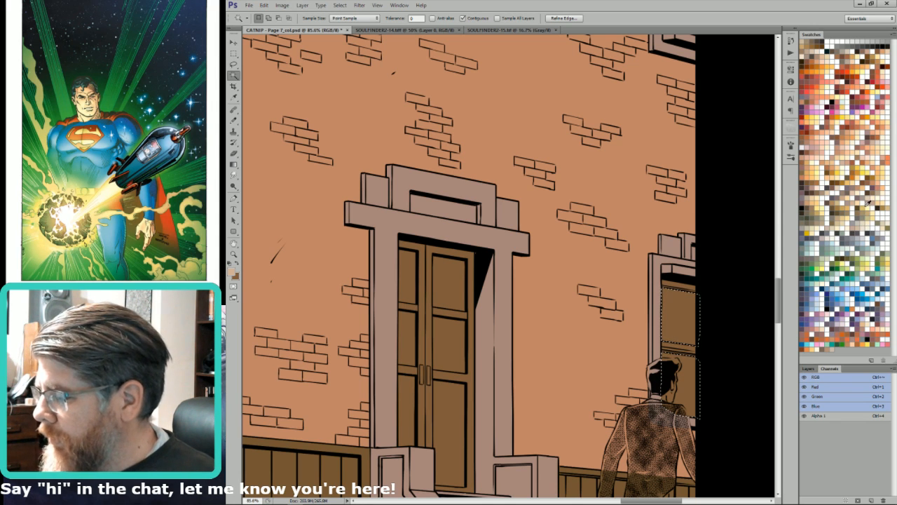
key("l")
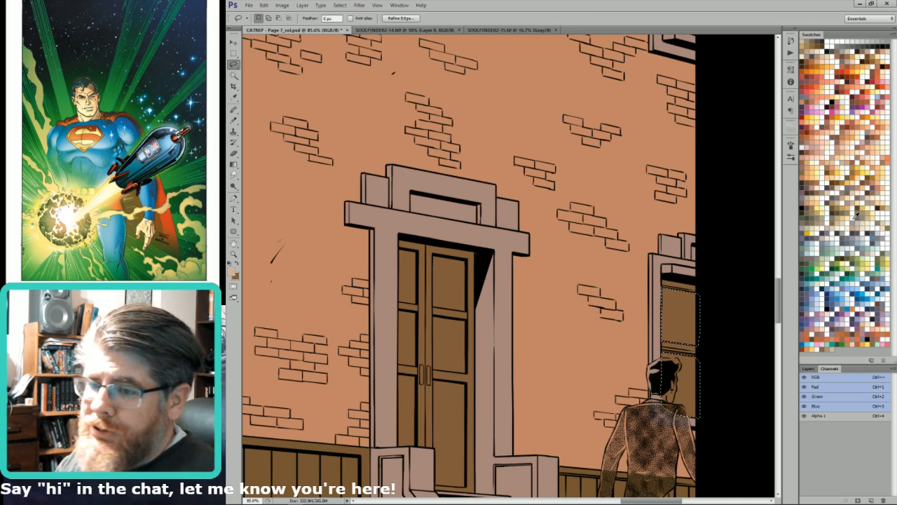
key("ctrl+d")
key("ctrl+0")
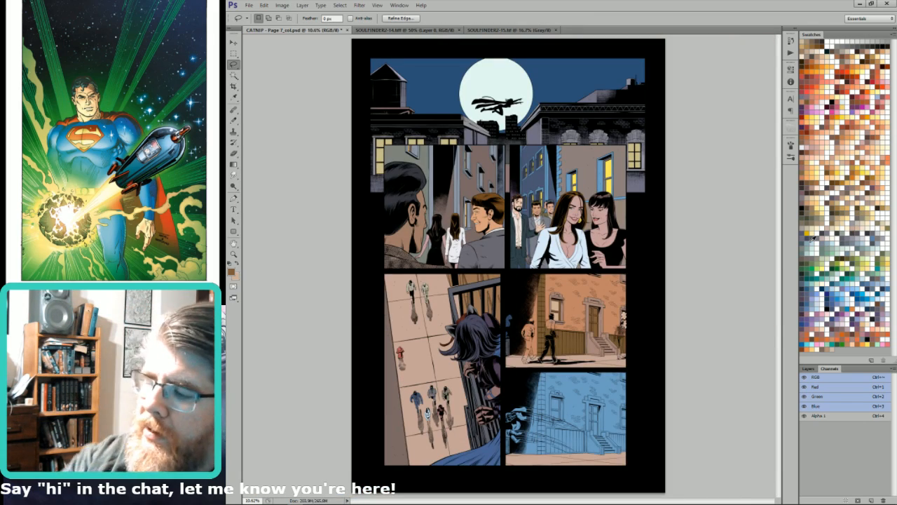
Step: Lasso the glass of the cropped upper-storey window and fill it with pale tan, and fill the strip above the glass with brown
left_click_drag(644, 273, 722, 273)
left_click_drag(551, 308, 596, 308)
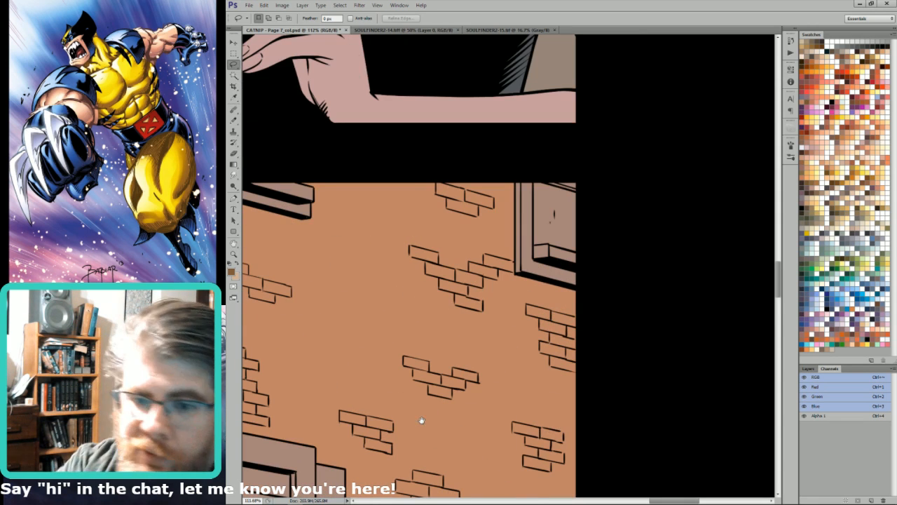
mouse_move(535, 216)
left_mouse_down()
mouse_move(536, 248)
mouse_move(578, 258)
mouse_move(607, 193)
mouse_move(580, 180)
left_mouse_up()
key("w")
key("l")
key("x")
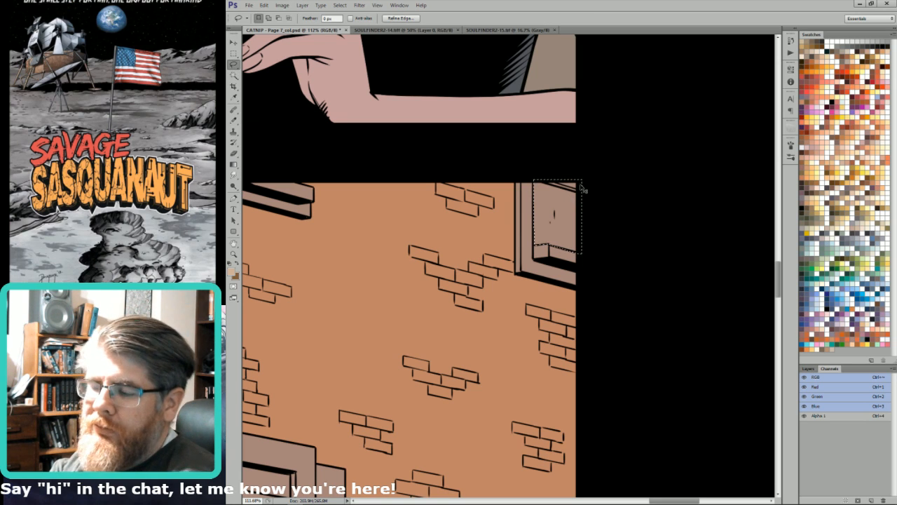
key("ctrl+BackSpace")
mouse_move(534, 167)
left_mouse_down()
mouse_move(529, 180)
mouse_move(540, 178)
mouse_move(530, 181)
mouse_move(585, 198)
mouse_move(602, 187)
left_mouse_up()
key("x")
key("ctrl+BackSpace")
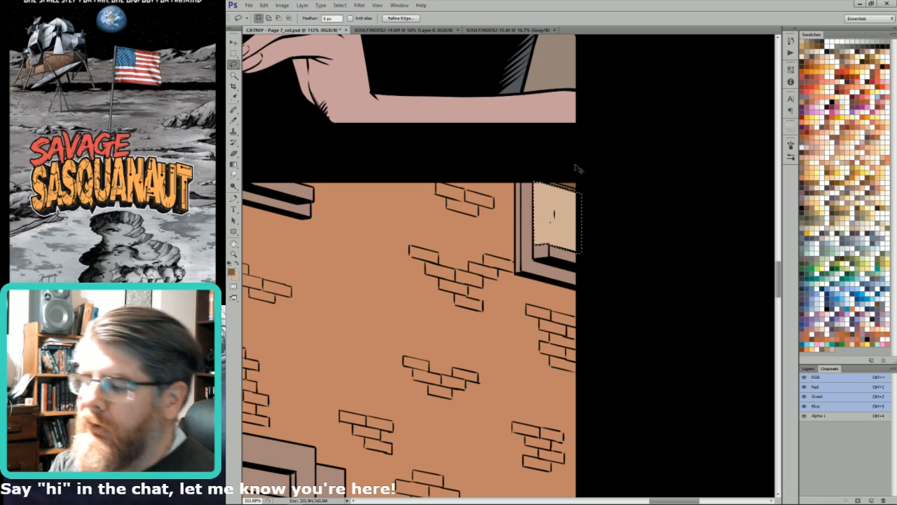
key("ctrl+d")
Step: Marquee the orange upper street panel, trim the selection to its artwork, and copy it to a new layer
left_click_drag(481, 242, 575, 234)
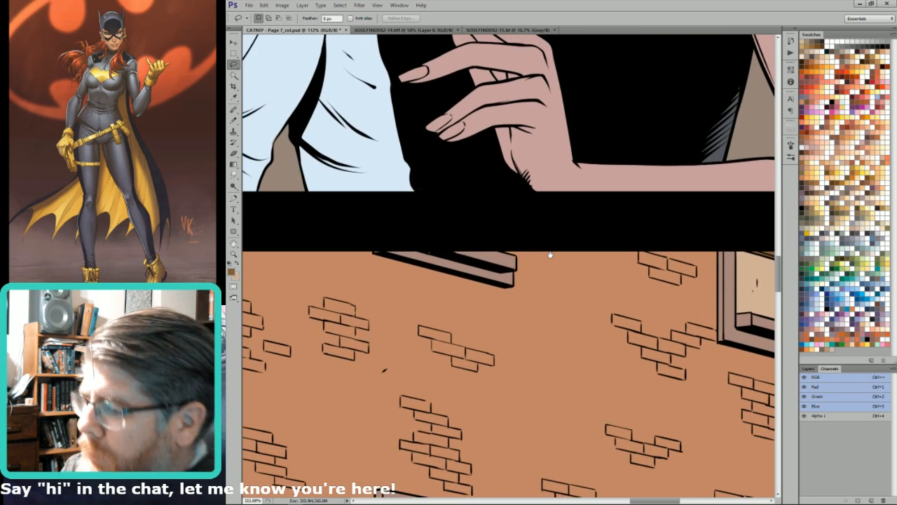
key("ctrl+0")
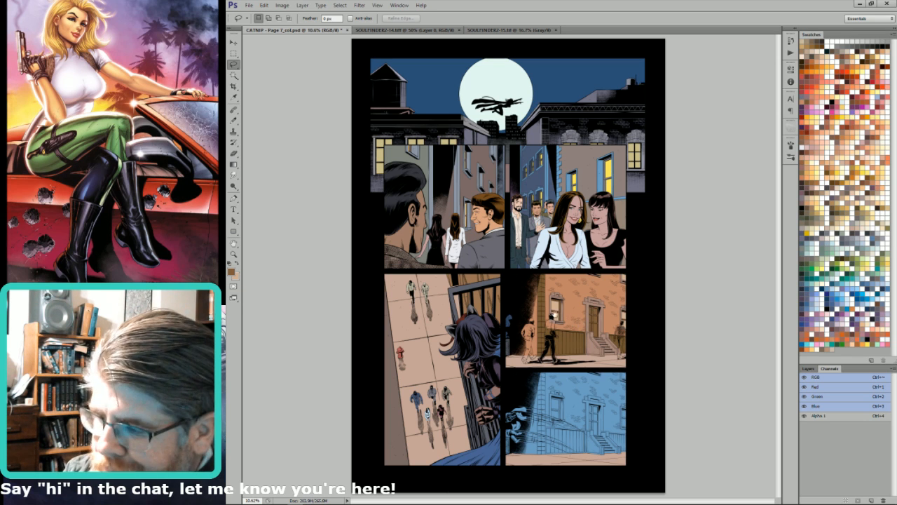
key("m")
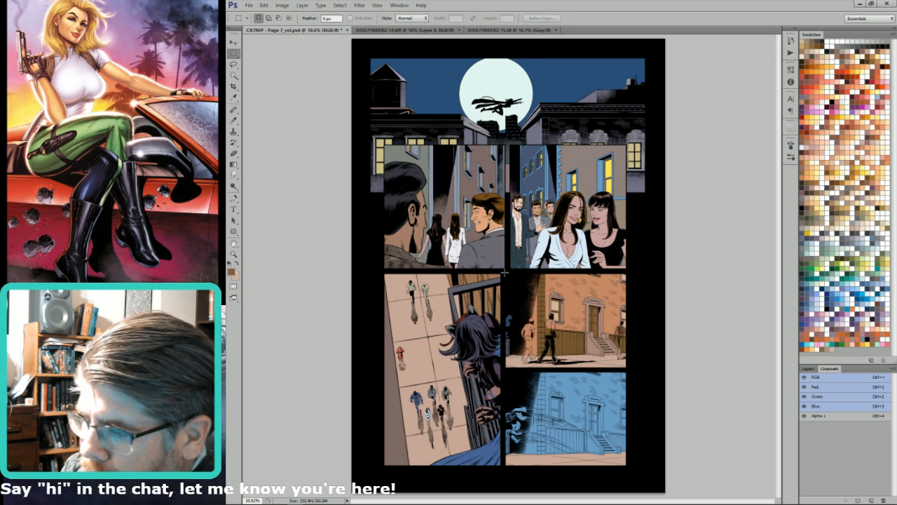
left_click_drag(505, 274, 631, 368)
key("w")
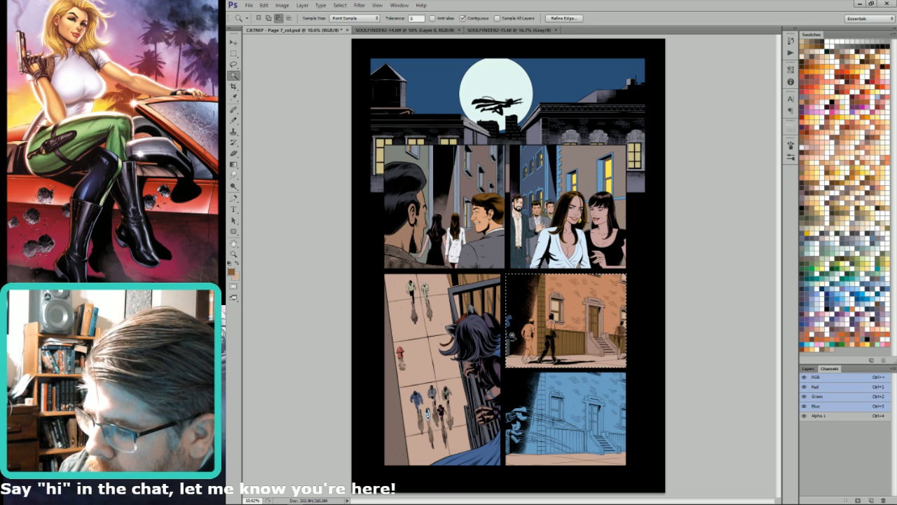
key("ctrl+j")
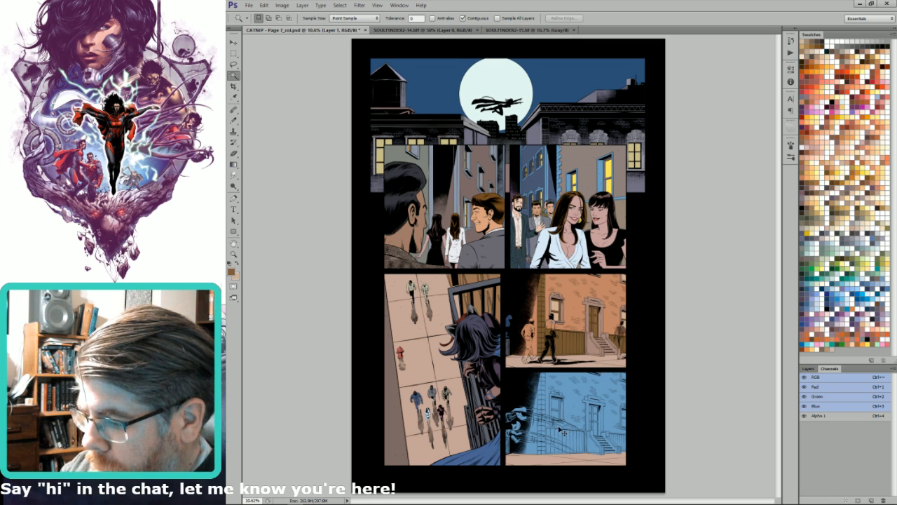
Step: Load the copied panel's outline as a selection, merge its layer into the background, and deselect
left_click(809, 369)
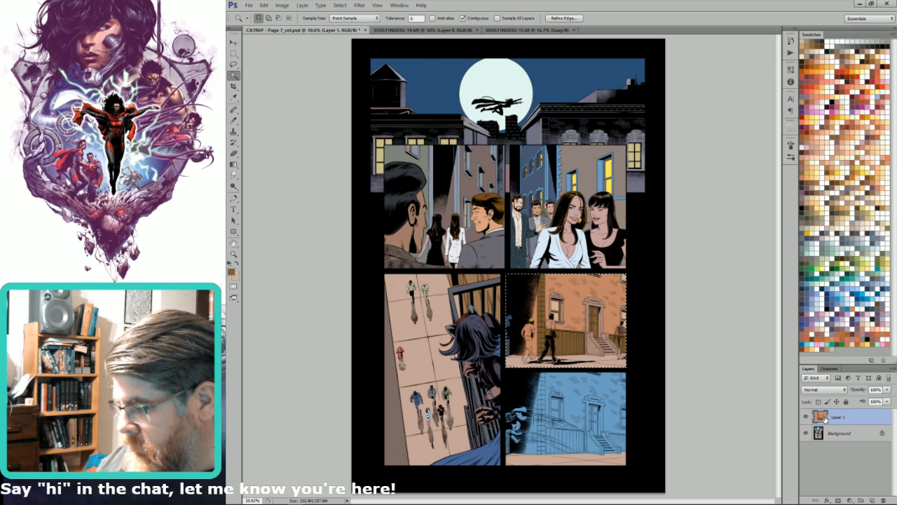
key("ctrl+e")
key("ctrl+d")
Step: Select the blue lower street panel with the Magic Wand and paste the copied orange street panel into it as a masked layer
left_click(553, 446)
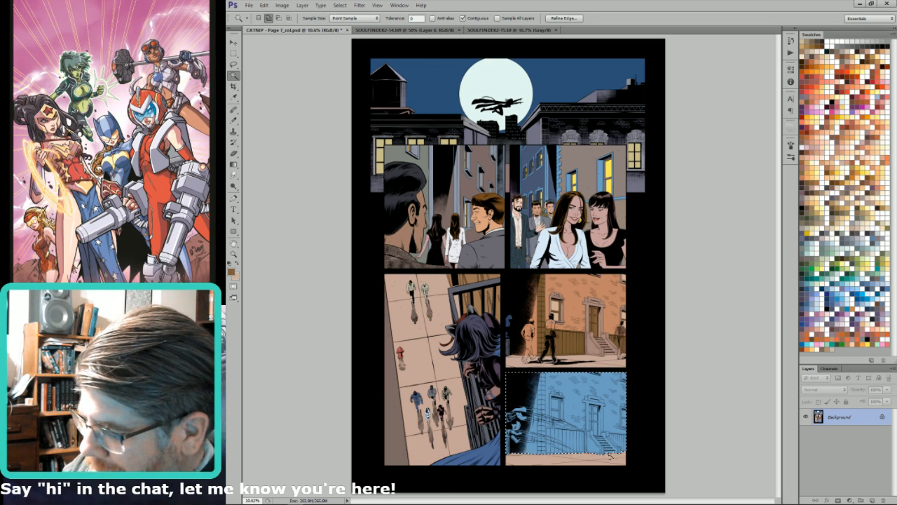
scroll(617, 421, "up", 3)
left_click_drag(611, 222, 642, 188)
key("ctrl+shift+alt+v")
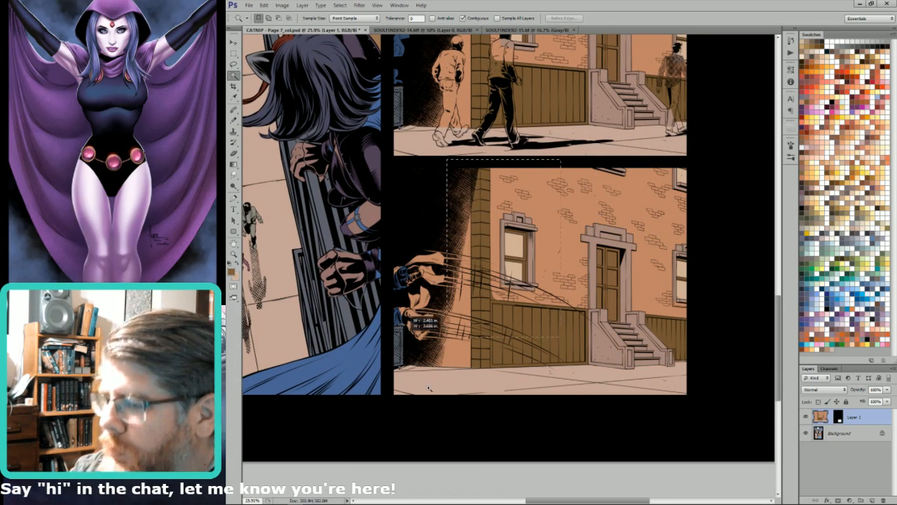
Step: Examine the building artwork in the bottom-right comic panel, comparing its wall, window, doorway and figure with the whole page
scroll(494, 266, "up", 8)
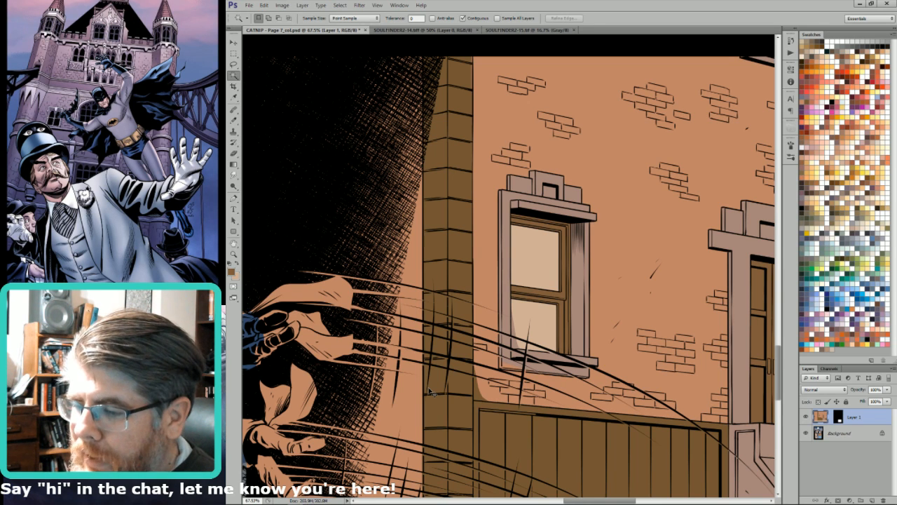
left_click_drag(429, 387, 621, 437)
key("ctrl+0")
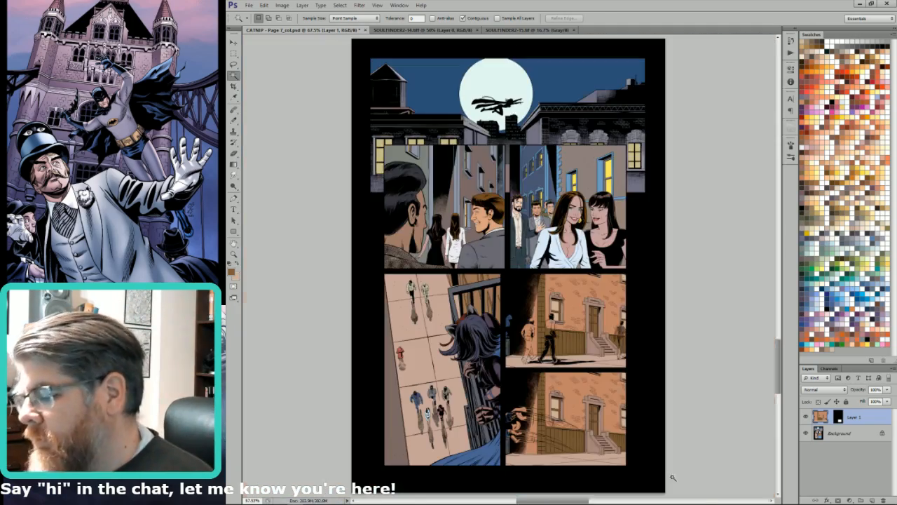
scroll(631, 358, "up", 3)
scroll(633, 366, "up", 5)
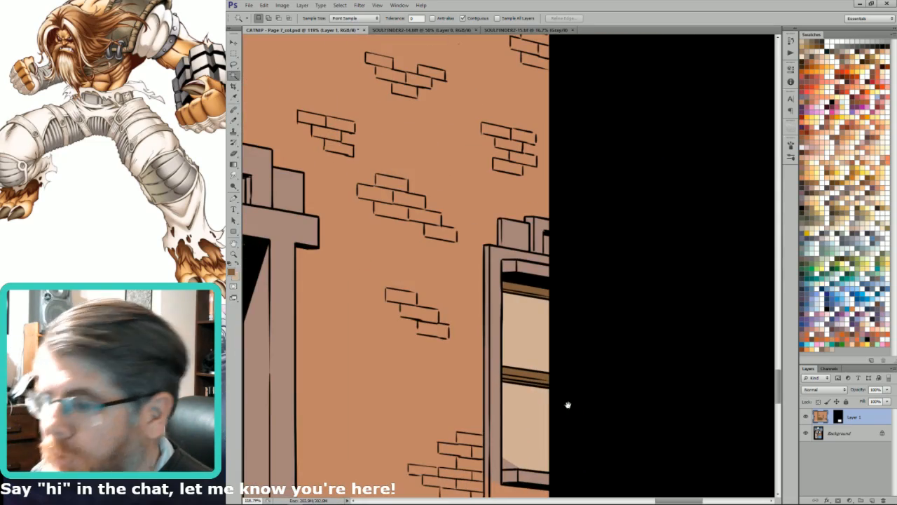
left_click_drag(569, 403, 692, 373)
key("ctrl+minus")
key("ctrl+minus")
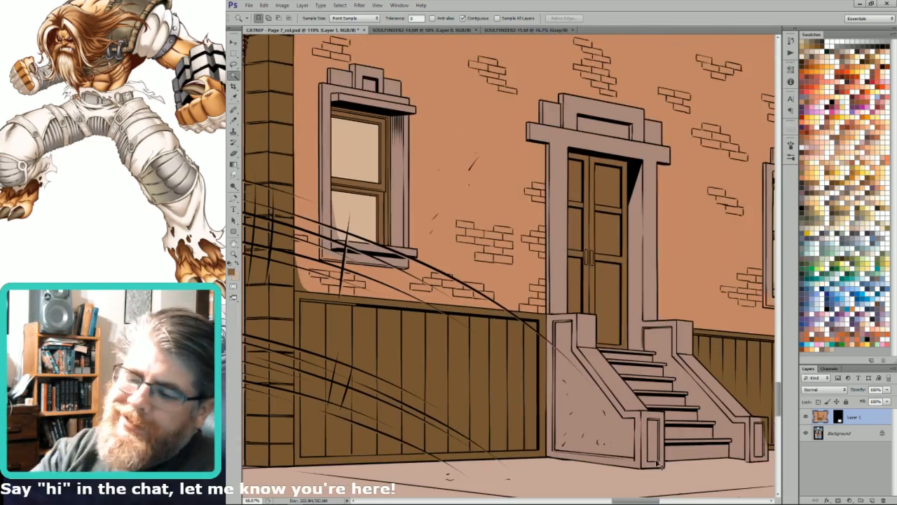
key("ctrl+minus")
left_click_drag(374, 244, 537, 249)
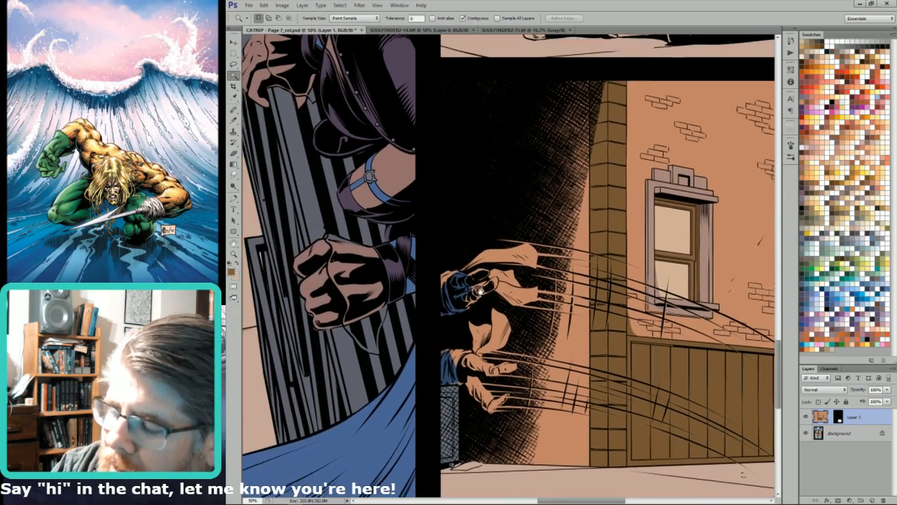
left_click_drag(688, 160, 461, 198)
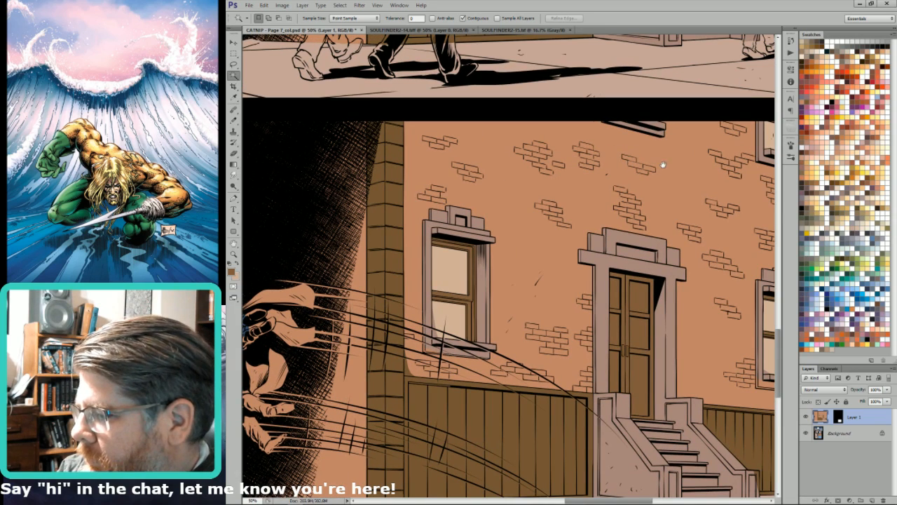
left_click_drag(668, 183, 557, 319)
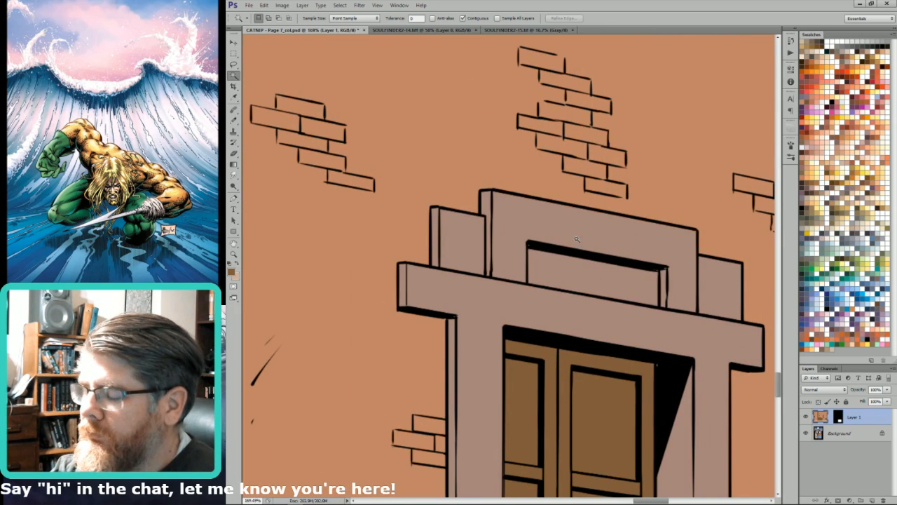
Step: Outline the upper strip of the doorway's lintel in the bottom-right panel with the Lasso
key("l")
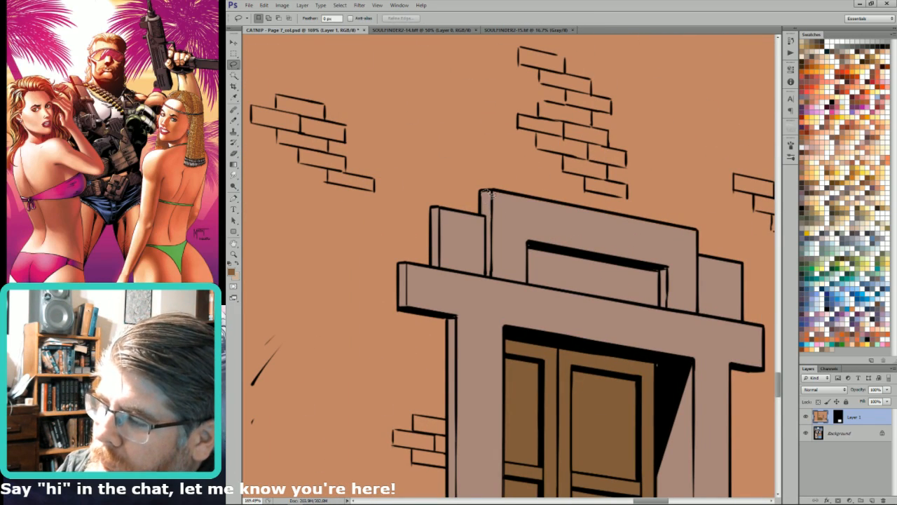
left_click(698, 229)
double_click(694, 251)
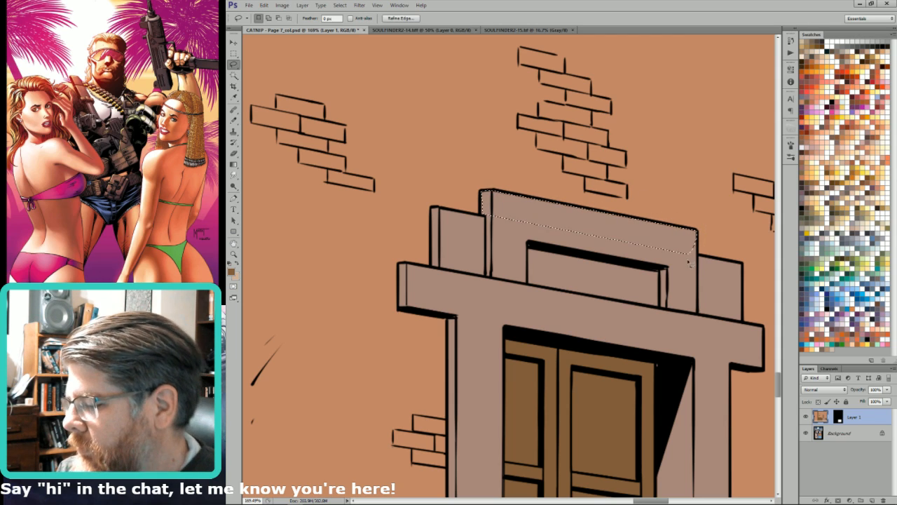
key("i")
key("ctrl+0")
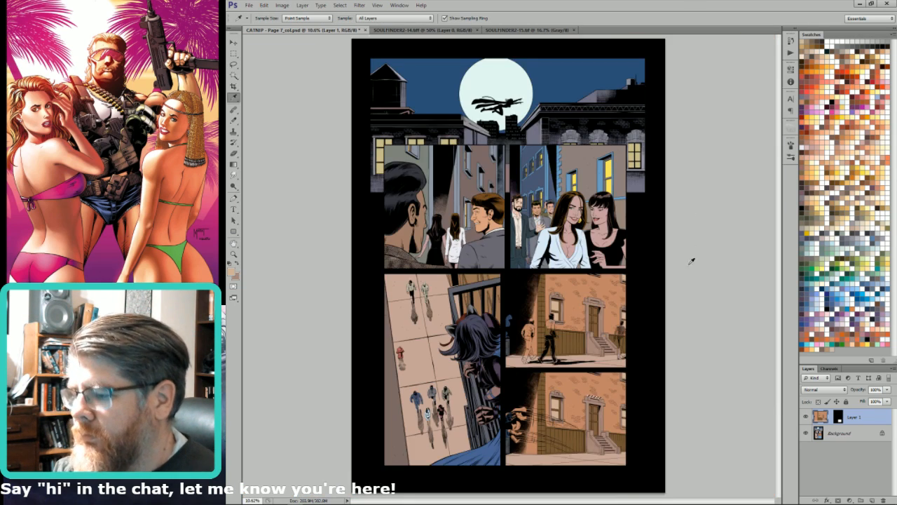
Step: Check the doorway in the panel above and merge Layer 1 down into the Background layer
left_click_drag(596, 359, 596, 360)
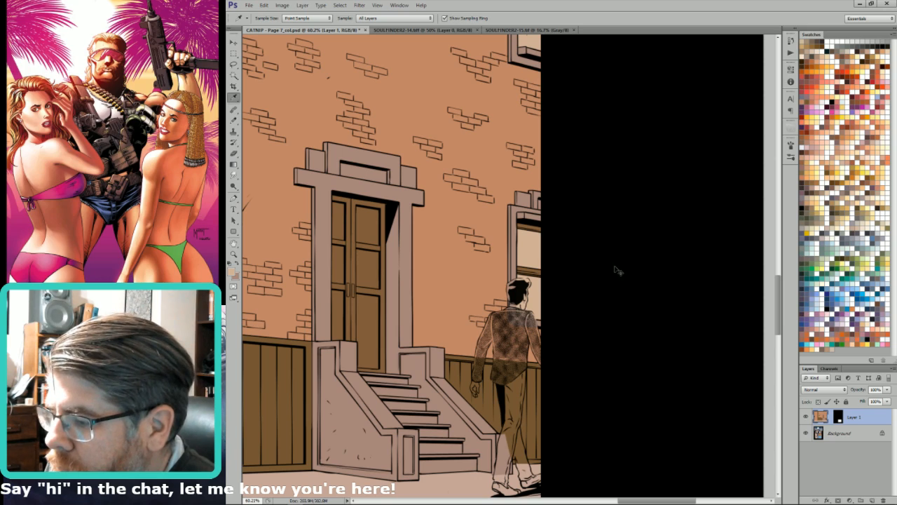
left_click_drag(565, 194, 629, 293)
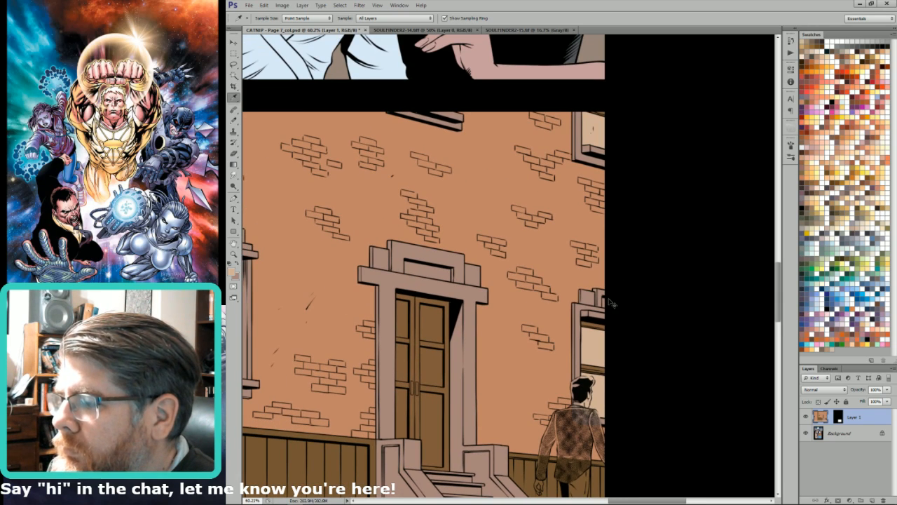
key("ctrl+e")
left_click_drag(513, 350, 640, 318)
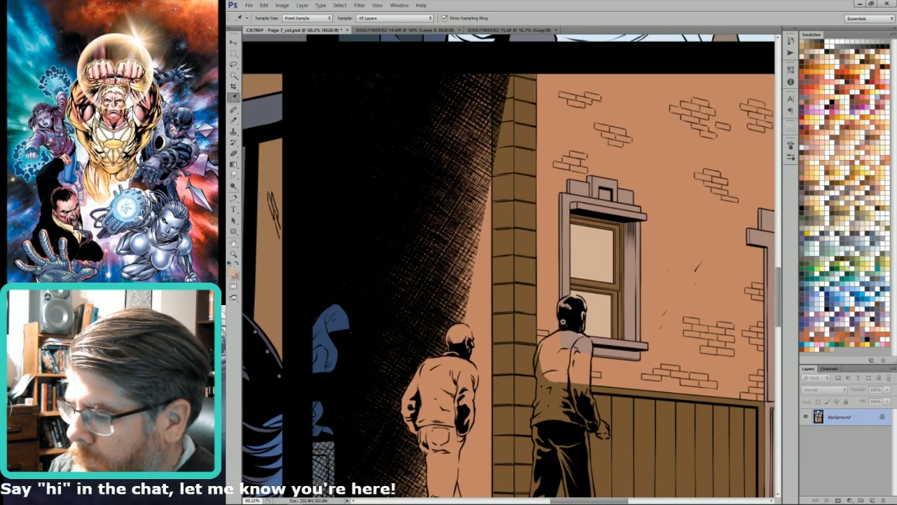
Step: Lasso the stray patch where the wall meets the brick column below the window and recolor it with the sampled brick orange
key("l")
key("ctrl+0")
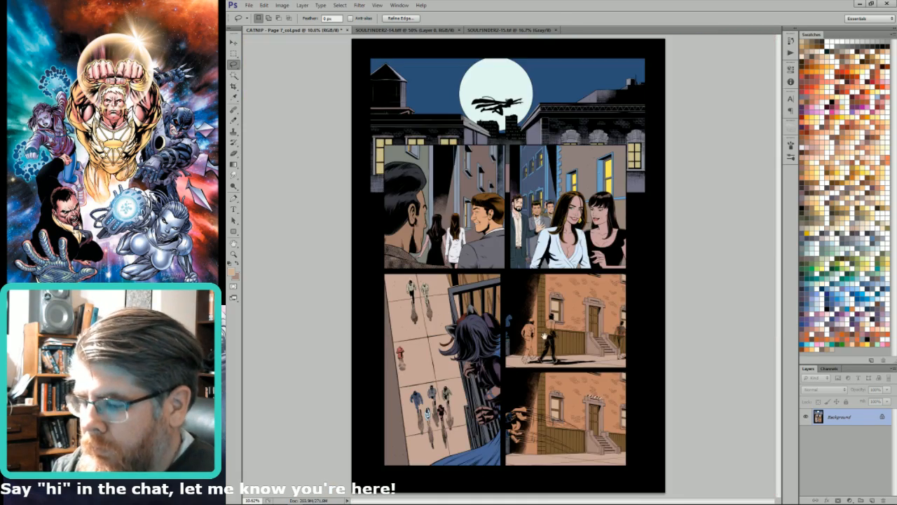
left_click_drag(496, 421, 550, 470)
mouse_move(567, 297)
left_mouse_down()
mouse_move(571, 329)
mouse_move(583, 332)
mouse_move(571, 281)
left_mouse_up()
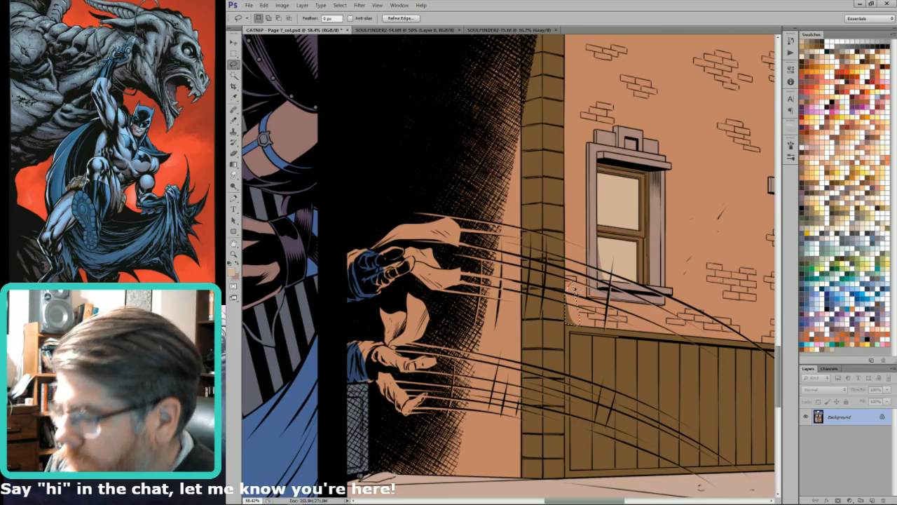
key("i")
left_click(581, 264)
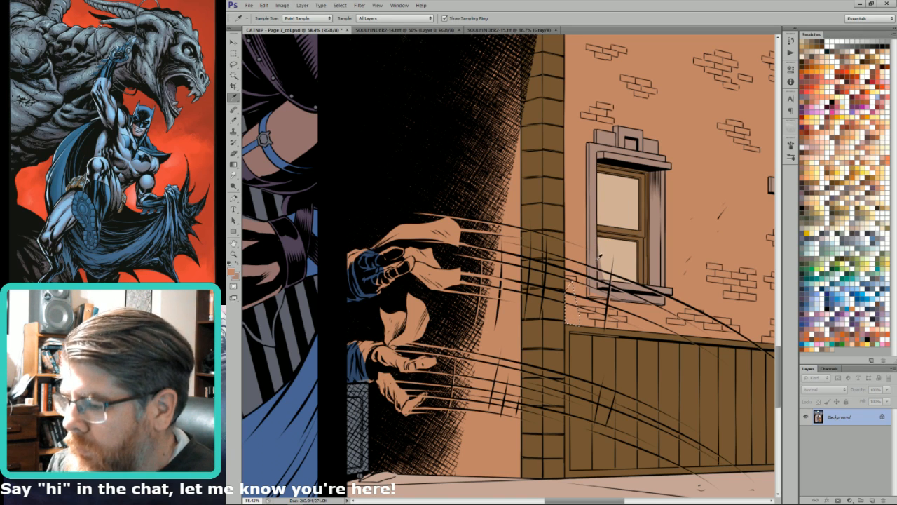
Step: Clean up the colors around the window's lower pane and frame with lassoed fills of sampled color, and clear the selection
key("l")
mouse_move(621, 299)
left_mouse_down()
mouse_move(663, 309)
mouse_move(591, 280)
mouse_move(607, 268)
mouse_move(600, 250)
mouse_move(602, 286)
mouse_move(620, 256)
left_mouse_up()
key("alt+BackSpace")
key("ctrl+d")
key("i")
left_click(621, 240)
key("alt+BackSpace")
key("ctrl+d")
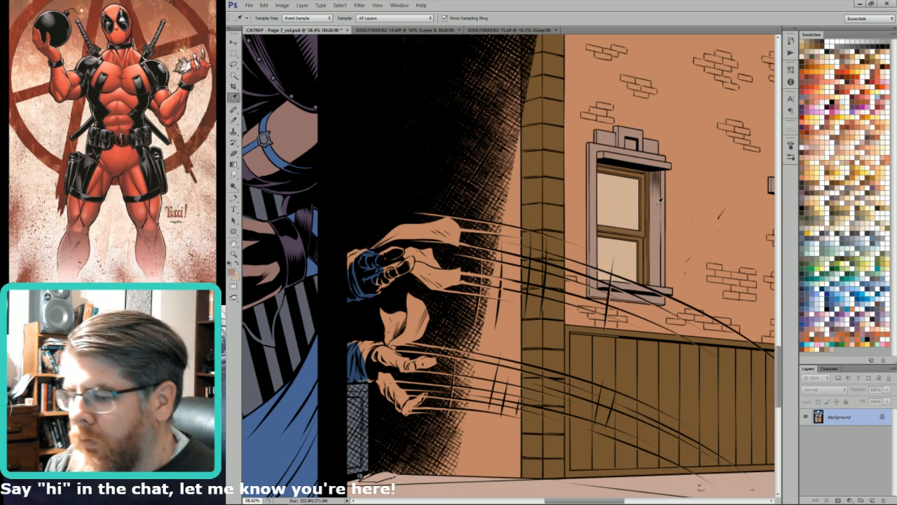
Step: Lasso the lower limbs and the cloth piece above them in the bottom-right panel, excluding the surrounding black from the selection
key("l")
left_click_drag(515, 354, 592, 306)
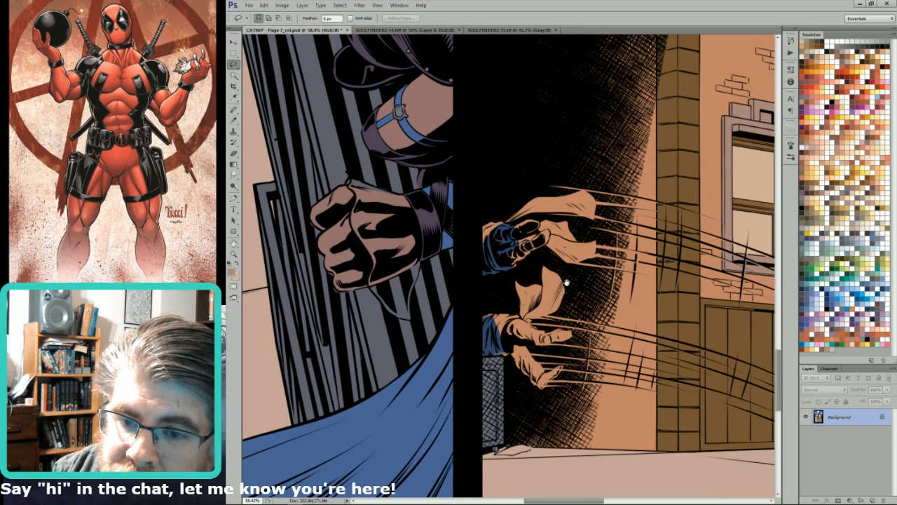
left_click_drag(575, 286, 566, 272)
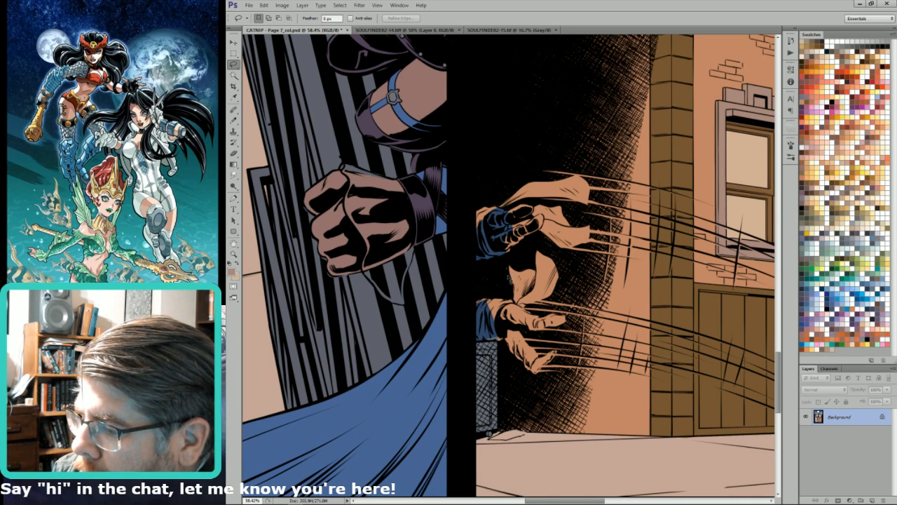
mouse_move(510, 295)
left_mouse_down()
mouse_move(477, 302)
mouse_move(469, 335)
mouse_move(539, 379)
mouse_move(563, 356)
mouse_move(547, 359)
left_mouse_up()
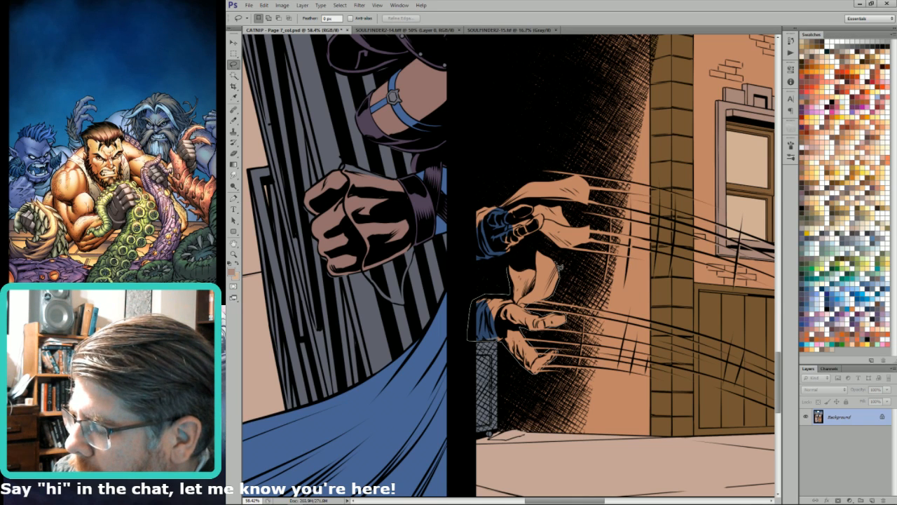
left_click_drag(510, 267, 514, 267)
key("w")
left_click(471, 316, "alt")
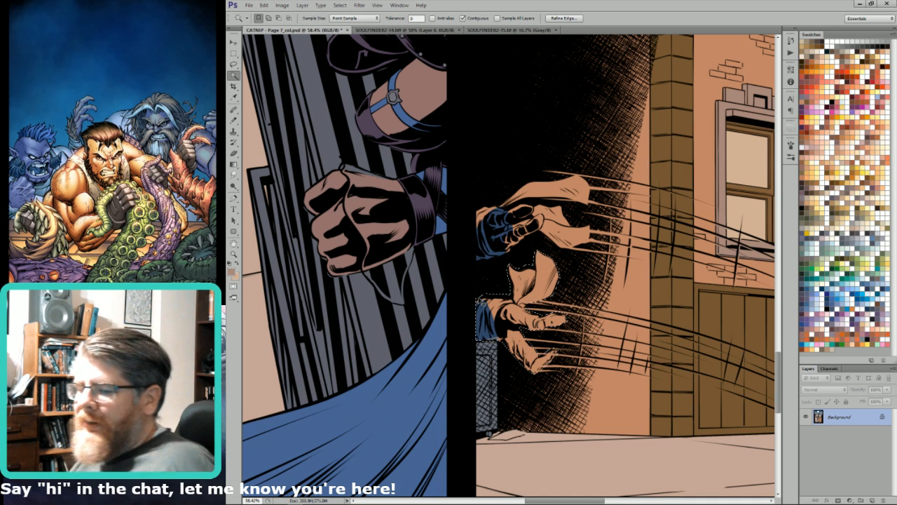
Step: Fill the selected limbs and cloth piece with the blue sampled from the cape in the neighboring panel
key("l")
key("i")
left_click(439, 320)
key("x")
key("ctrl+BackSpace")
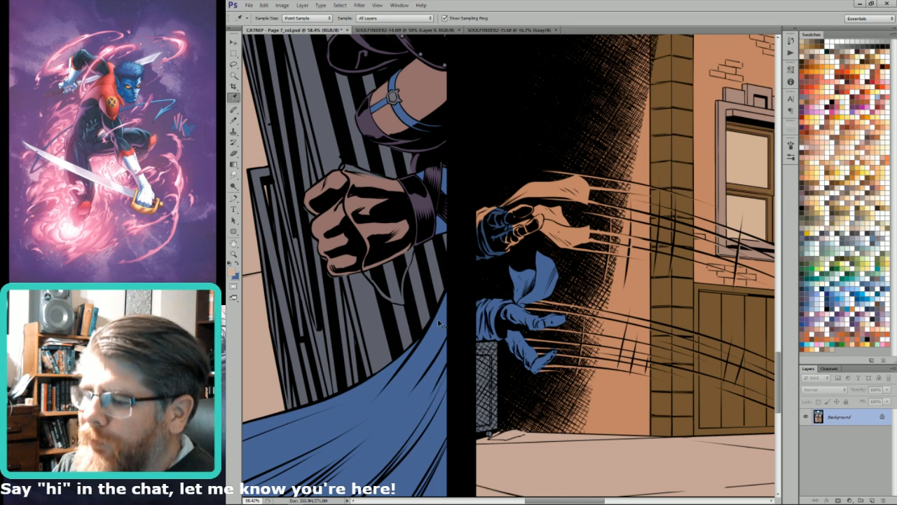
Step: Subtract the blue cloth piece and the sleeve area from the selection, leaving only the ends of the lower limbs
key("l")
mouse_move(490, 279)
left_mouse_down()
mouse_move(526, 263)
mouse_move(508, 265)
mouse_move(514, 252)
mouse_move(568, 258)
left_mouse_up()
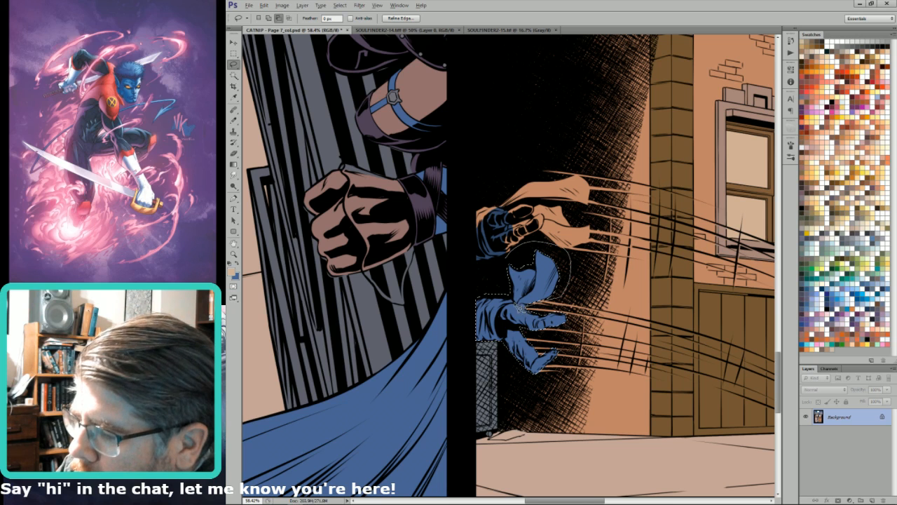
left_click_drag(502, 355, 425, 286)
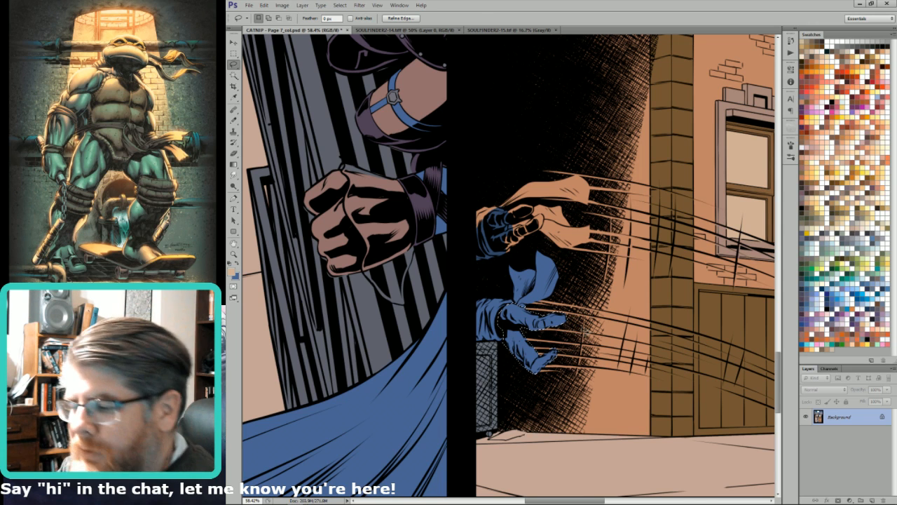
Step: Fill the selected parts of the lower limbs with a dark gray swatch
key("i")
left_click(601, 328)
key("b")
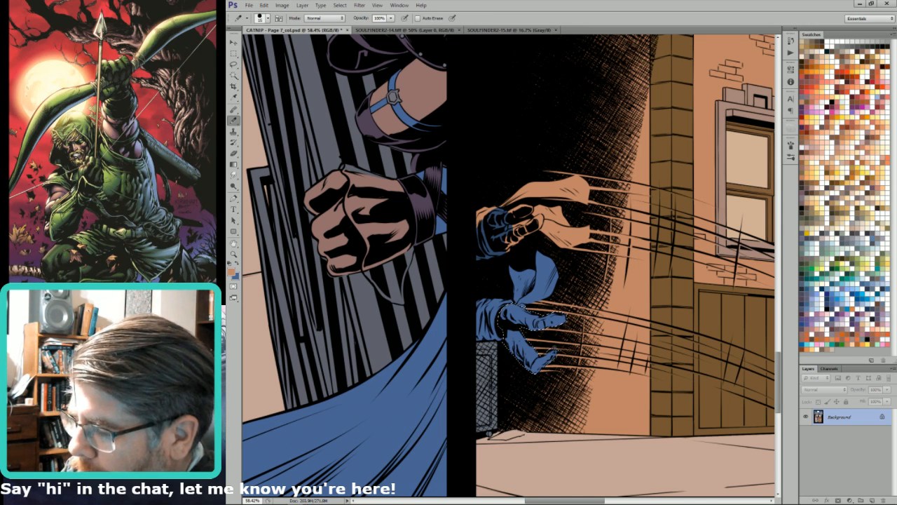
key("w")
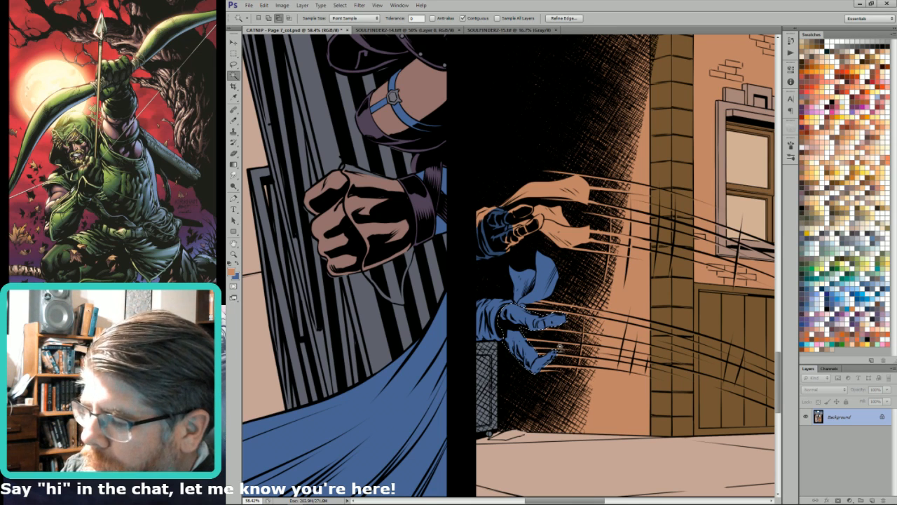
key("b")
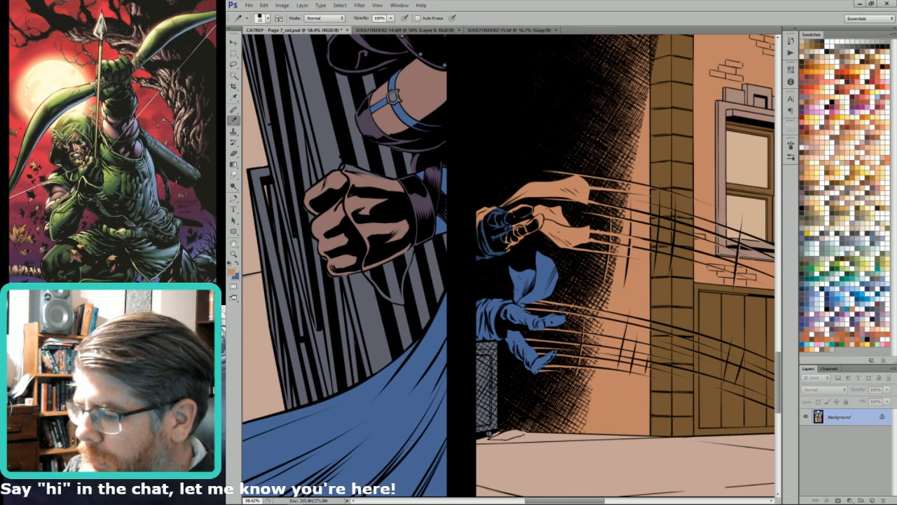
key("w")
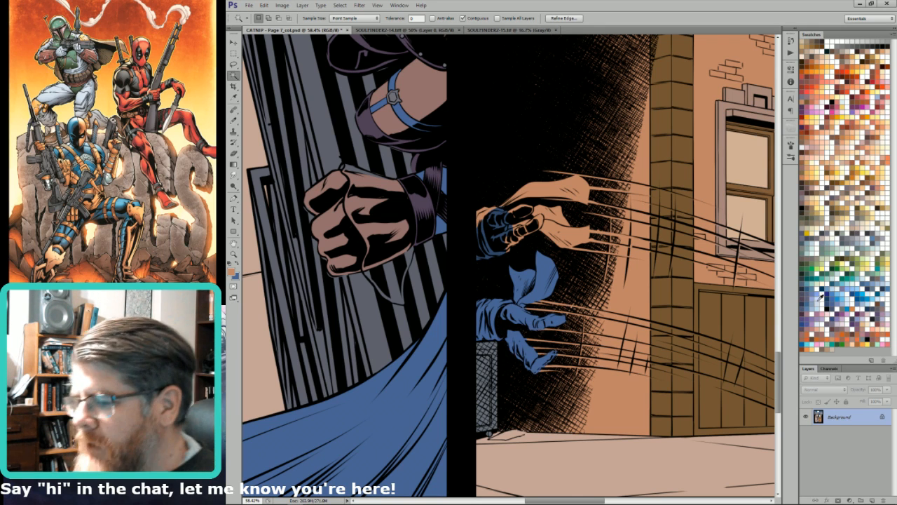
key("l")
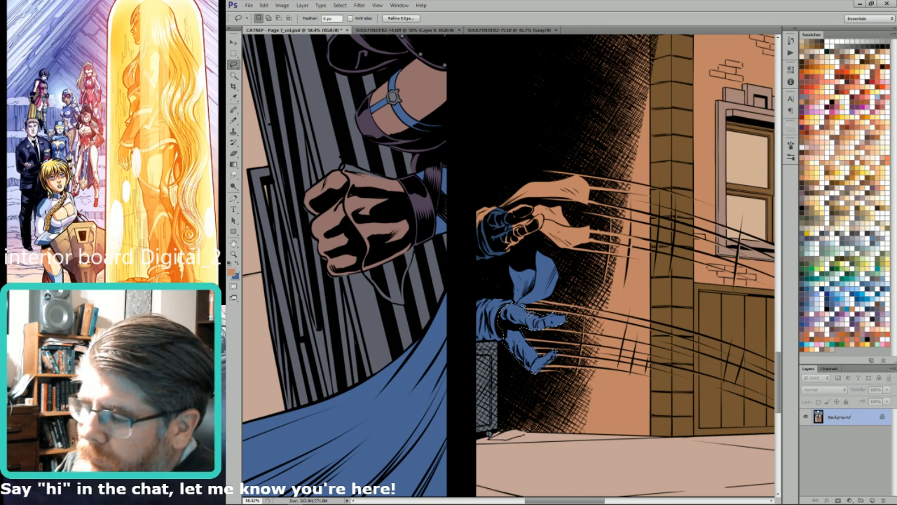
key("alt")
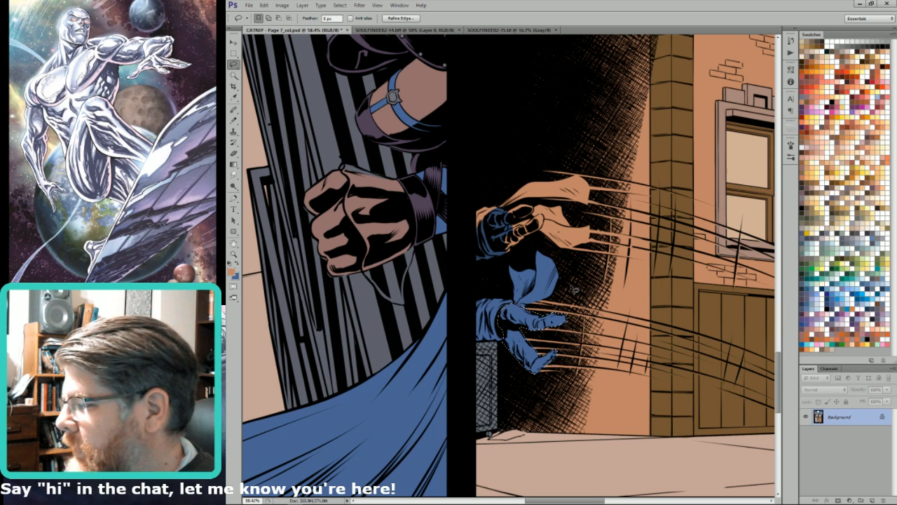
left_click(856, 217)
key("alt+BackSpace")
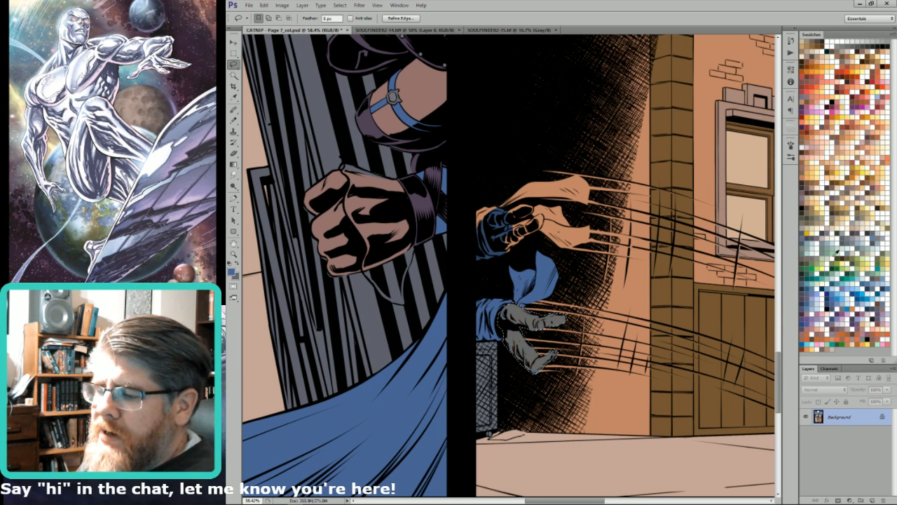
Step: Reduce the selection to the tips of the gray limbs and fill them with a brown swatch
key("alt")
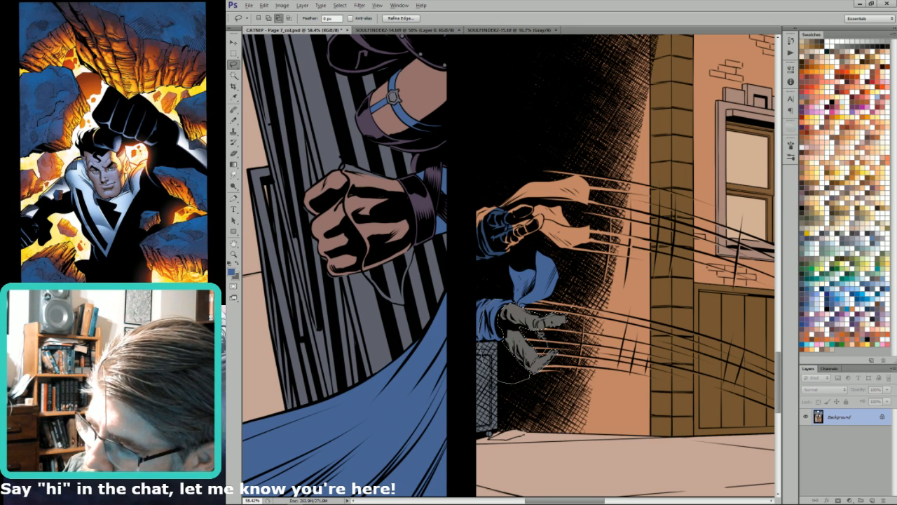
left_click_drag(481, 313, 506, 274)
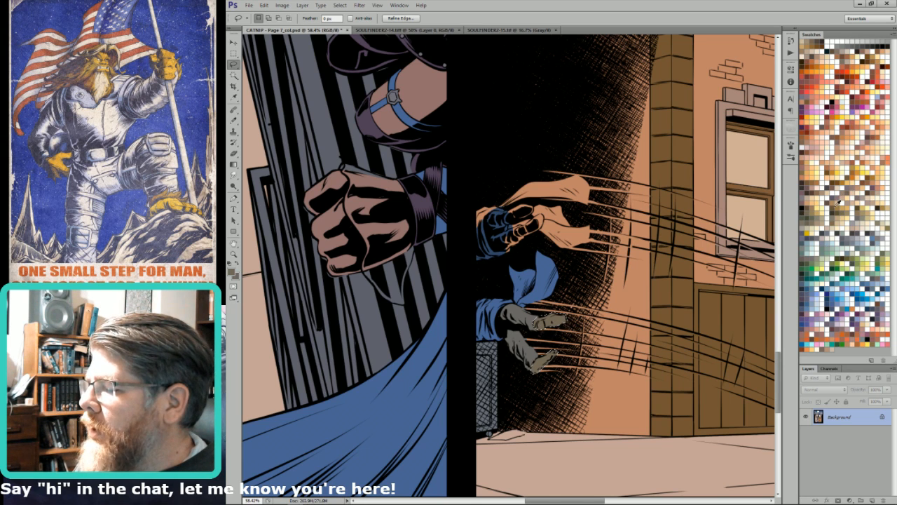
left_click(837, 203)
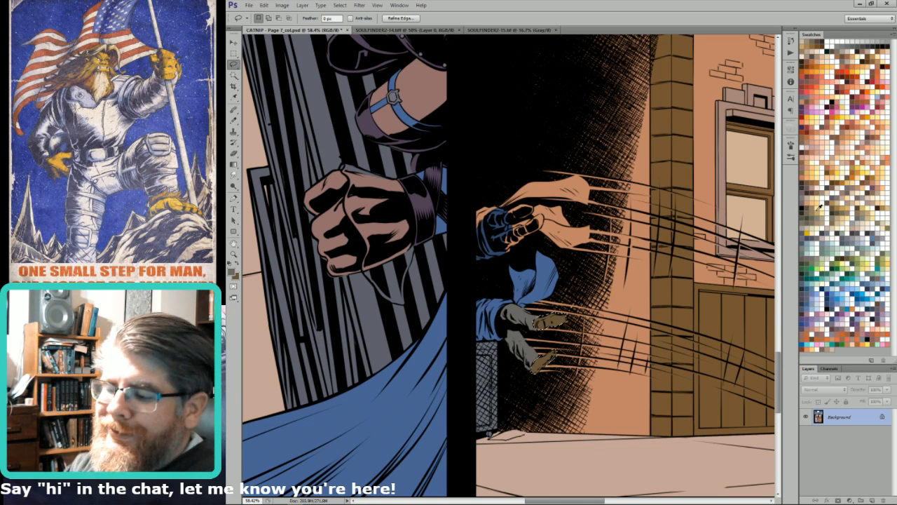
key("Return")
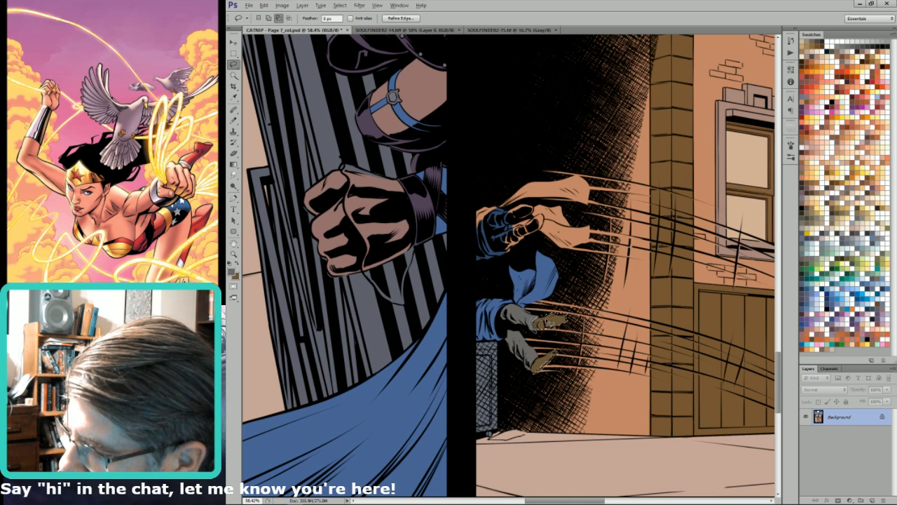
Step: Sample the blue of the lower cloth piece and outline the uncolored cloth and boots above it
left_click_drag(544, 310, 536, 315)
key("x")
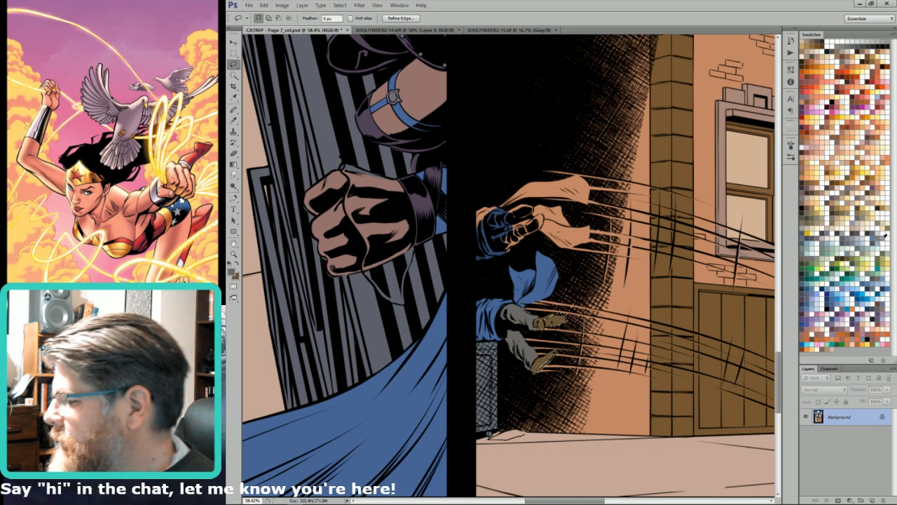
left_click_drag(561, 206, 599, 271)
key("ctrl+d")
key("i")
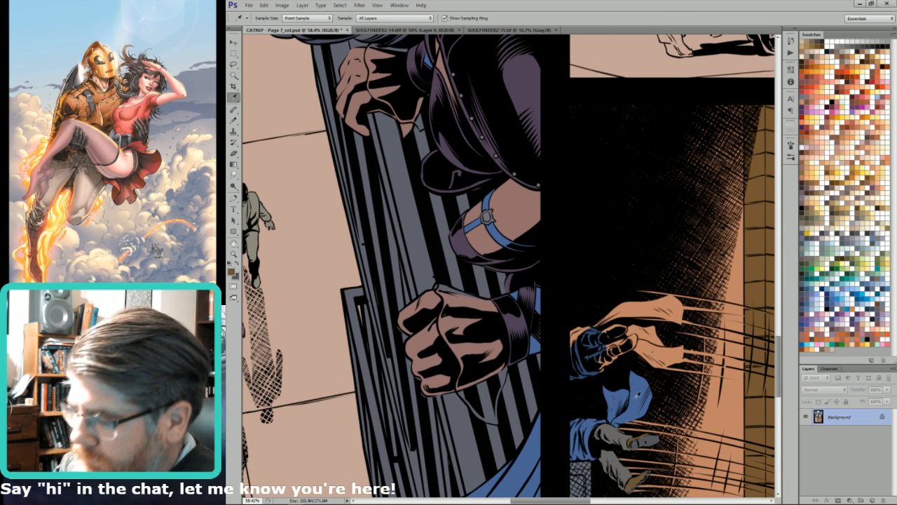
left_click(635, 362)
key("l")
mouse_move(595, 335)
left_mouse_down()
mouse_move(600, 315)
mouse_move(569, 344)
mouse_move(589, 381)
left_mouse_up()
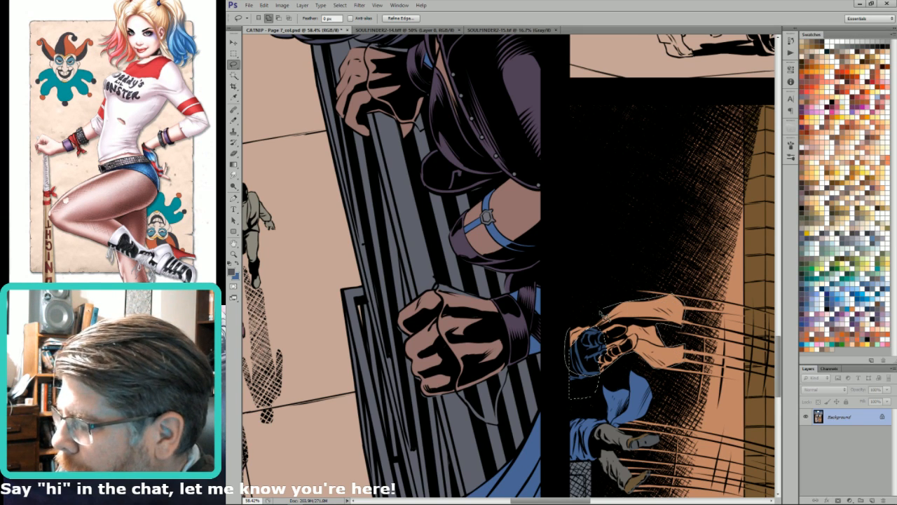
Step: Fill the outlined upper cloth and boots with the sampled blue and clear the selection
key("w")
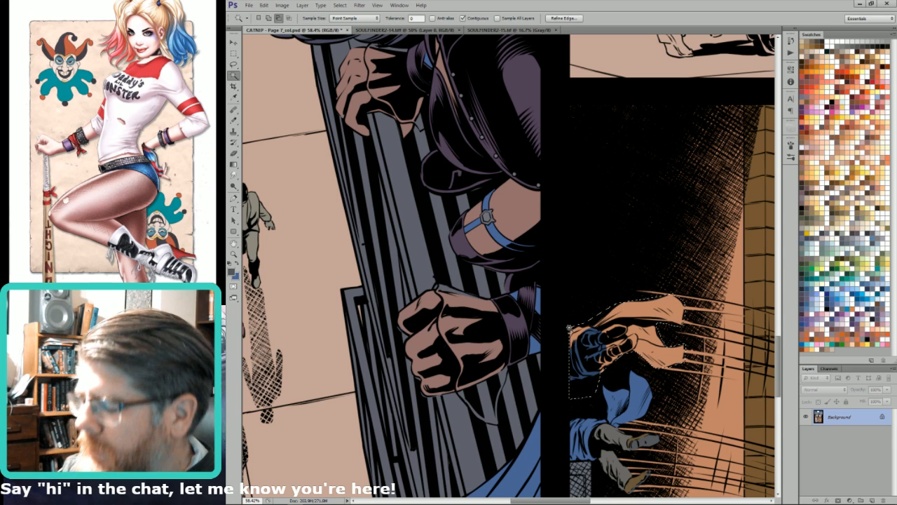
key("ctrl+d")
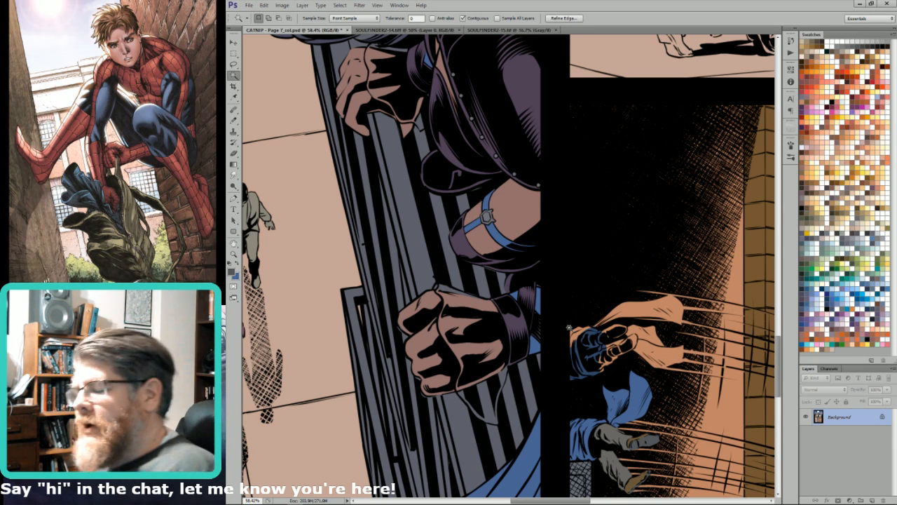
left_click(569, 327)
key("alt+BackSpace")
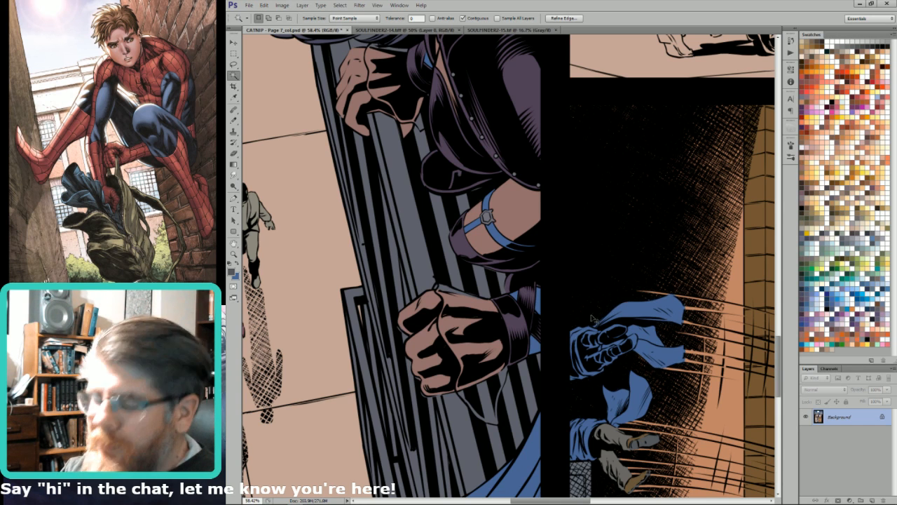
key("l")
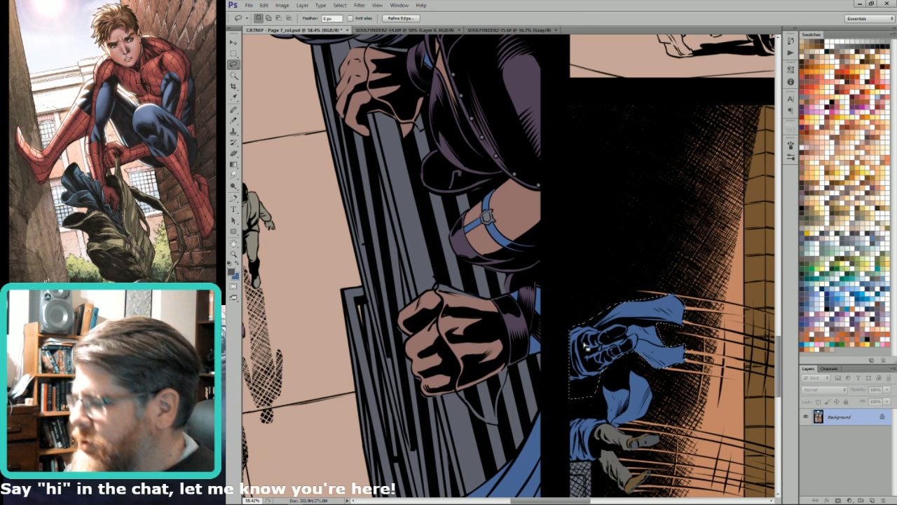
key("ctrl+d")
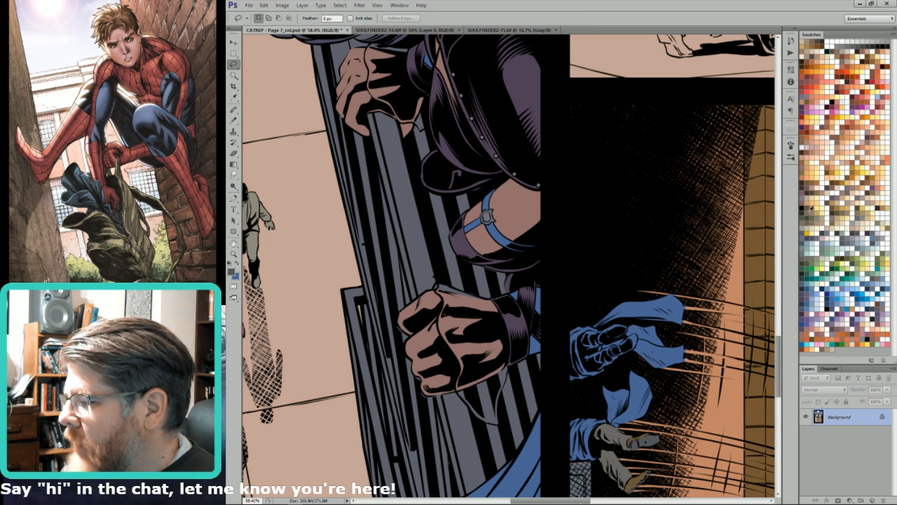
Step: Outline the boots between the blue cloth pieces and fill them with a muted reddish-brown swatch
left_click(838, 184)
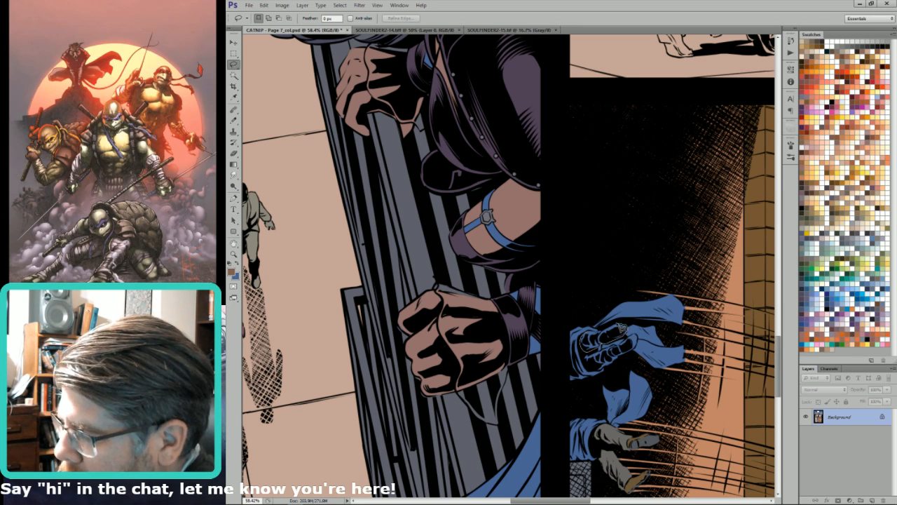
mouse_move(595, 339)
left_mouse_down()
mouse_move(570, 360)
mouse_move(572, 339)
mouse_move(597, 350)
mouse_move(591, 283)
mouse_move(608, 275)
mouse_move(584, 293)
mouse_move(599, 303)
mouse_move(631, 285)
mouse_move(633, 261)
mouse_move(617, 276)
mouse_move(637, 298)
left_mouse_up()
key("w")
left_click(612, 266)
key("l")
key("alt+BackSpace")
key("ctrl+d")
key("x")
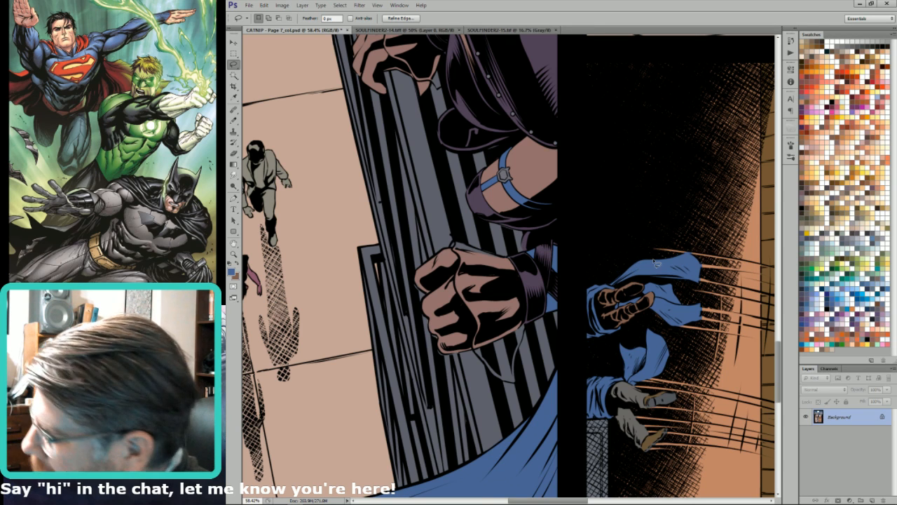
Step: Refill the boots with a golden-brown swatch
left_click(831, 171)
key("shift+BackSpace")
key("Return")
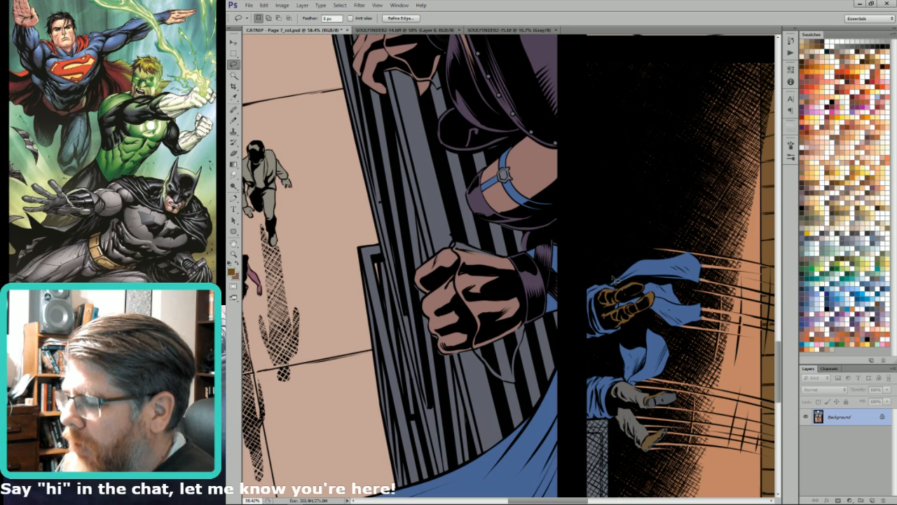
Step: Subtract part of the boots from the selection, fill the remainder with a gray-teal swatch, and deselect
key("alt")
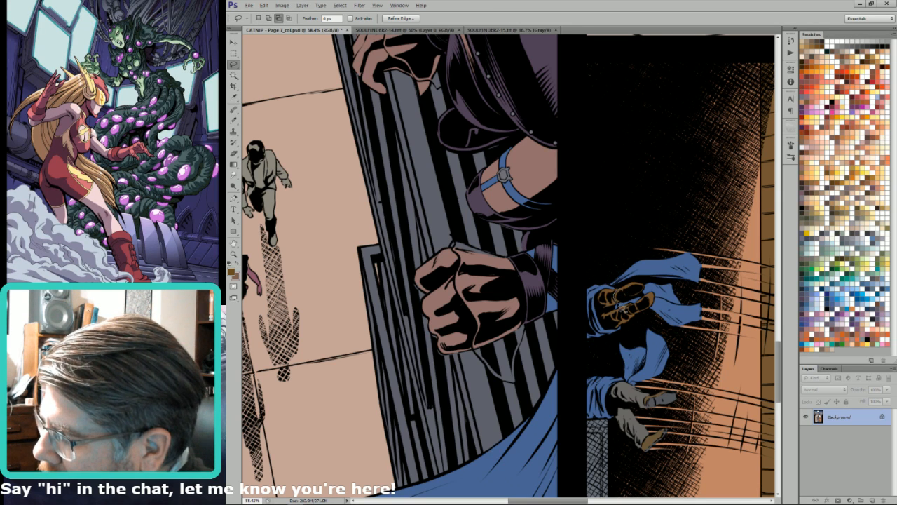
mouse_move(641, 319)
left_mouse_down()
mouse_move(669, 273)
mouse_move(614, 321)
left_mouse_up()
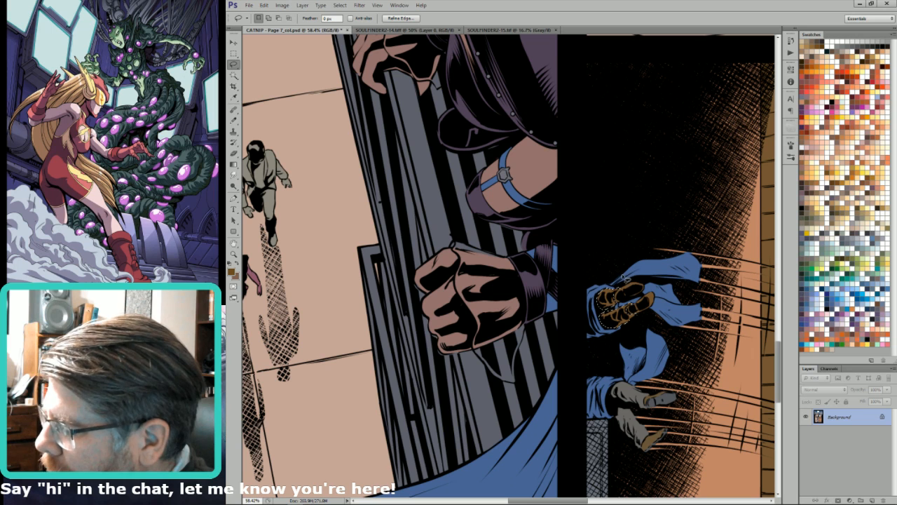
left_click(867, 279)
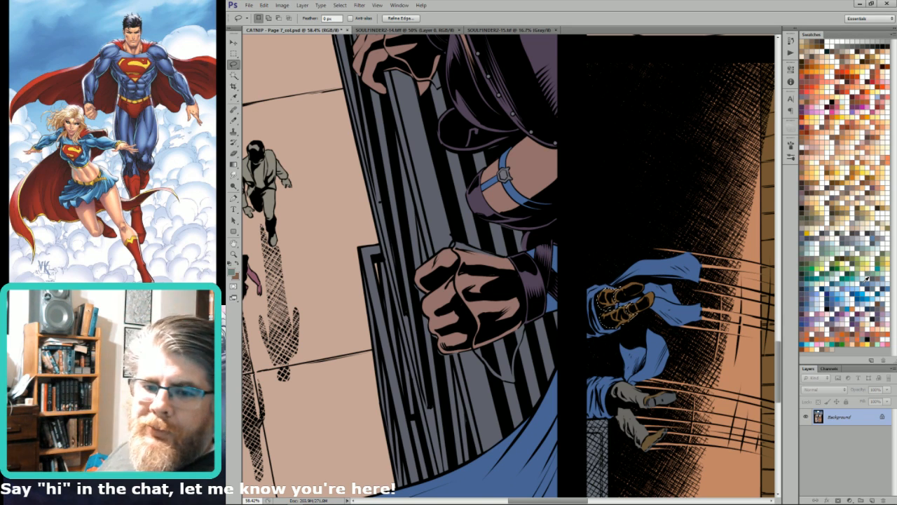
key("shift+F5")
key("Return")
key("shift+F5")
key("Return")
key("shift+F5")
key("Return")
key("ctrl+d")
Step: Outline the jacket and head of the bald man walking nearest the dark alley in the panel above
key("ctrl+0")
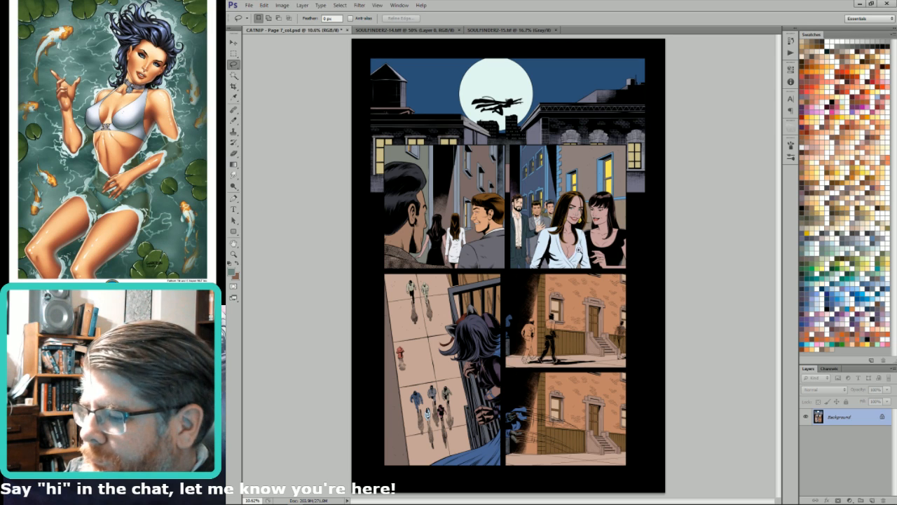
left_click_drag(575, 261, 480, 385)
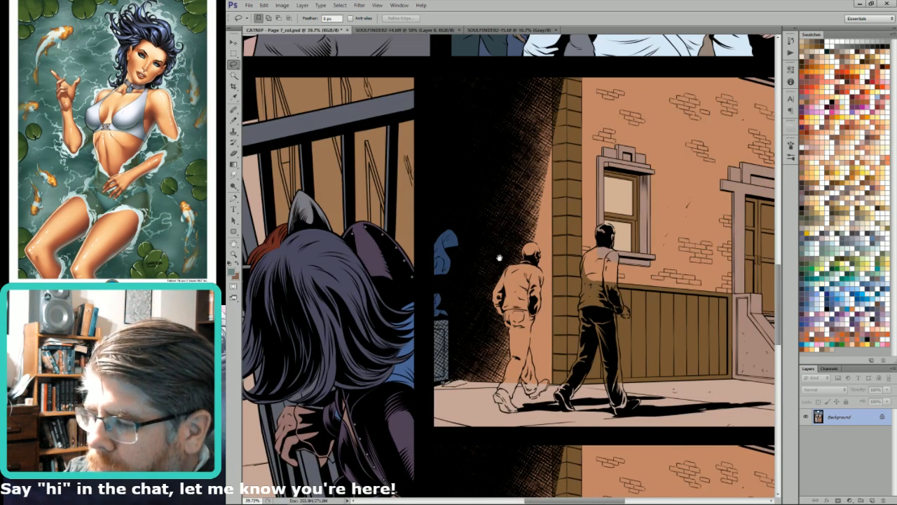
left_click_drag(525, 324, 498, 309)
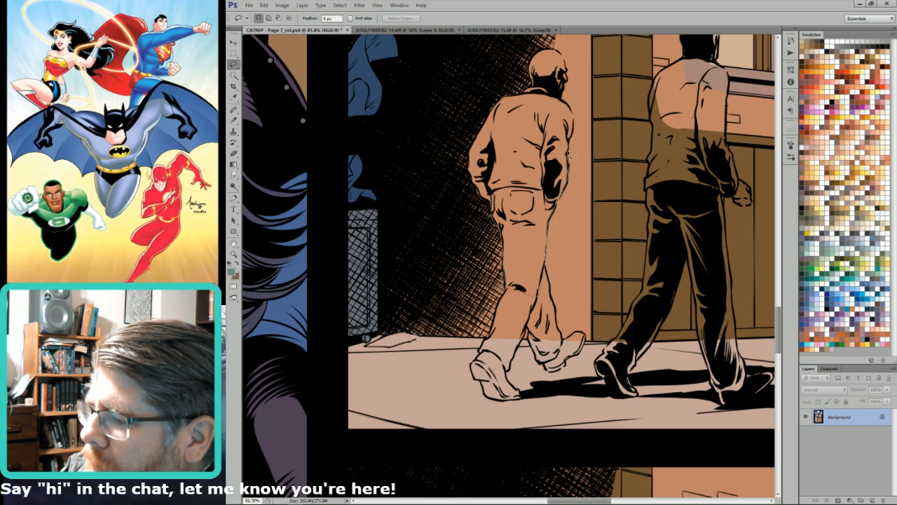
mouse_move(502, 128)
left_mouse_down()
mouse_move(483, 163)
mouse_move(494, 201)
mouse_move(527, 244)
left_mouse_up()
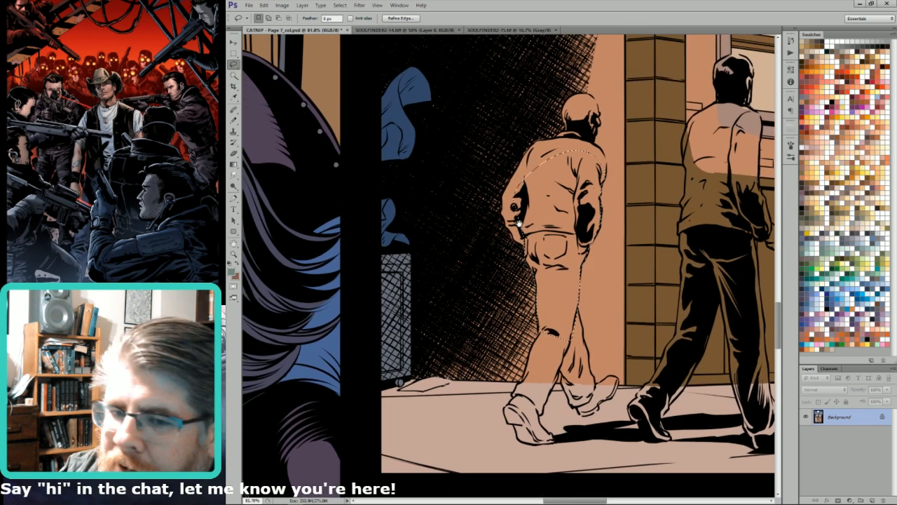
mouse_move(518, 153)
left_mouse_down()
mouse_move(547, 178)
mouse_move(530, 236)
mouse_move(558, 279)
left_mouse_up()
mouse_move(614, 179)
left_mouse_down()
mouse_move(597, 159)
mouse_move(567, 172)
mouse_move(546, 189)
mouse_move(568, 193)
mouse_move(517, 252)
left_mouse_up()
key("shift")
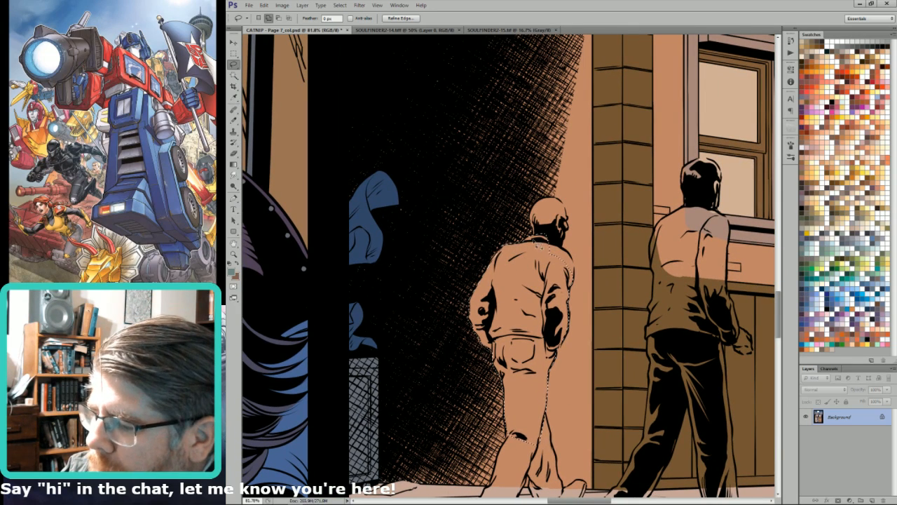
mouse_move(551, 208)
left_mouse_down()
mouse_move(552, 251)
mouse_move(540, 253)
mouse_move(577, 291)
mouse_move(566, 206)
mouse_move(531, 235)
left_mouse_up()
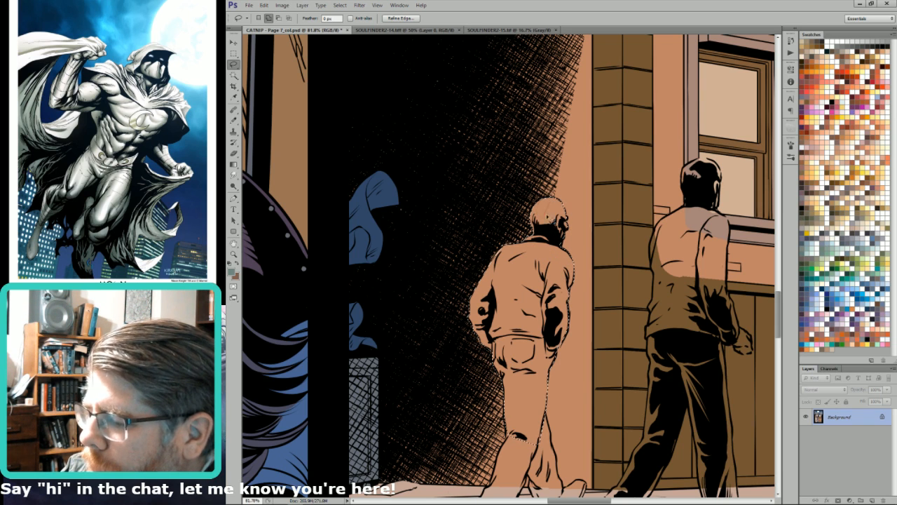
Step: Extend the selection over the bald man's trouser legs and both shoes
mouse_move(510, 418)
left_mouse_down()
mouse_move(535, 280)
mouse_move(595, 191)
mouse_move(597, 219)
left_mouse_up()
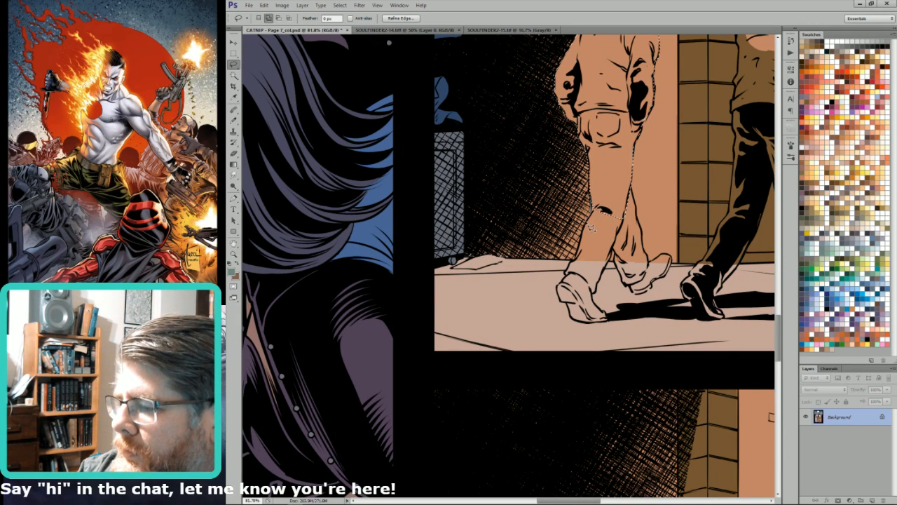
mouse_move(586, 250)
left_mouse_down()
mouse_move(560, 289)
mouse_move(563, 307)
mouse_move(593, 330)
mouse_move(615, 326)
mouse_move(597, 301)
mouse_move(610, 264)
mouse_move(657, 230)
mouse_move(608, 223)
mouse_move(600, 233)
mouse_move(613, 208)
mouse_move(619, 268)
mouse_move(610, 267)
mouse_move(621, 254)
mouse_move(632, 291)
mouse_move(639, 300)
mouse_move(653, 293)
mouse_move(655, 309)
mouse_move(657, 287)
mouse_move(679, 268)
mouse_move(656, 267)
left_mouse_up()
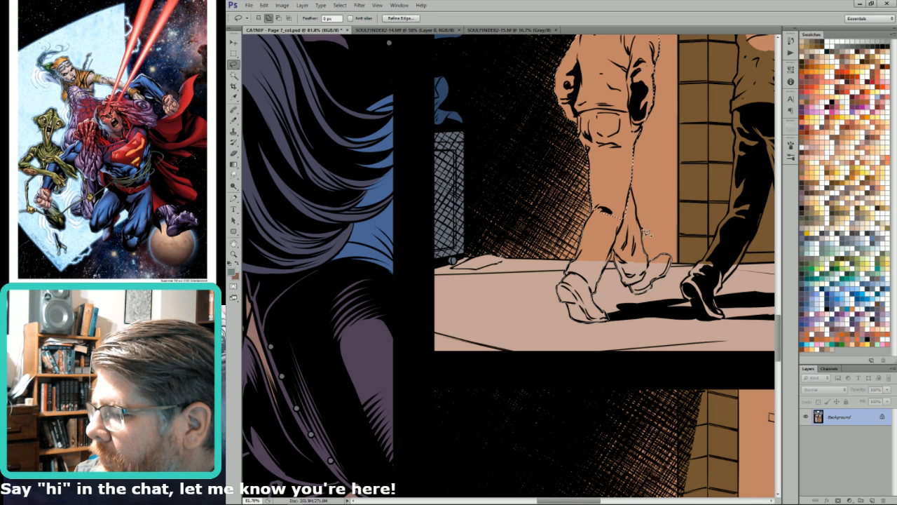
left_click_drag(640, 220, 638, 198)
left_click_drag(617, 162, 652, 275)
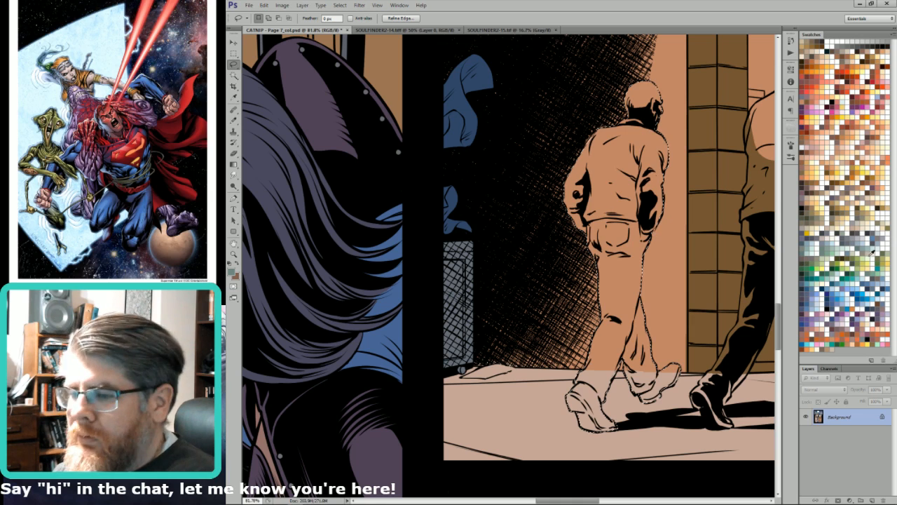
Step: Fill the whole selected figure of the bald man with a dark gray swatch and deselect
key("ctrl+BackSpace")
key("x")
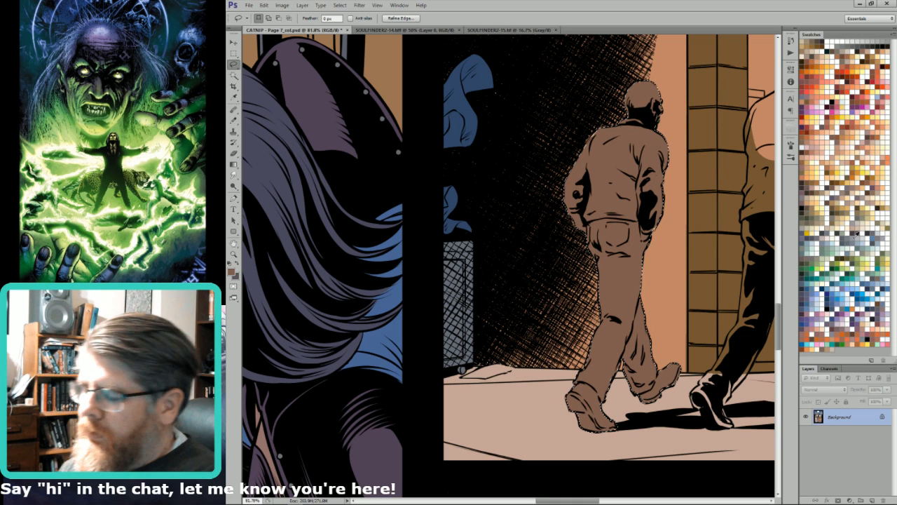
key("ctrl+BackSpace")
key("ctrl+d")
Step: Select both of the bald man's shoes and fill them with a darker gray swatch
mouse_move(573, 379)
left_mouse_down()
mouse_move(607, 407)
mouse_move(645, 404)
mouse_move(666, 377)
mouse_move(663, 363)
mouse_move(686, 371)
left_mouse_up()
key("w")
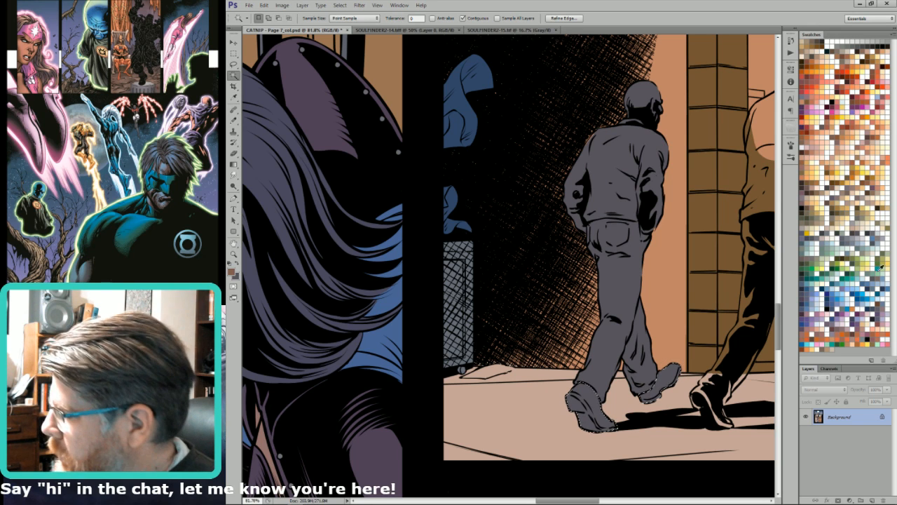
left_click(869, 233)
key("alt+BackSpace")
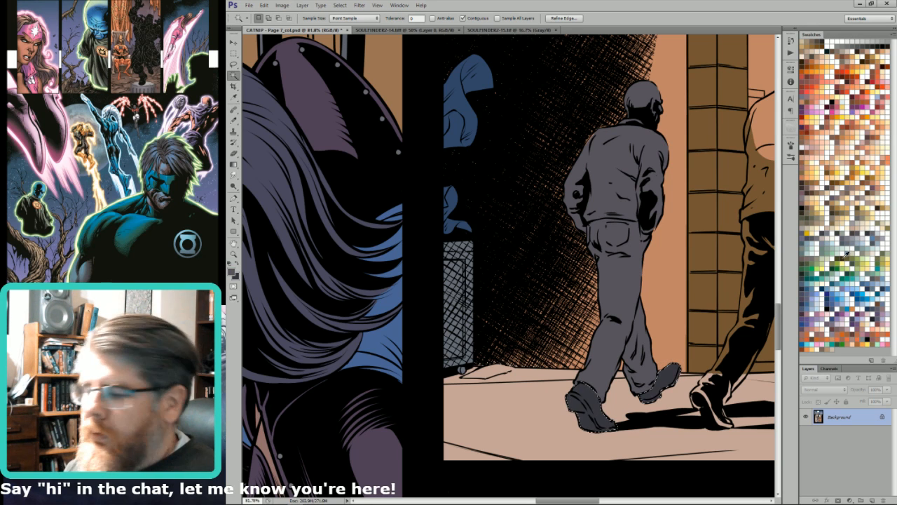
key("l")
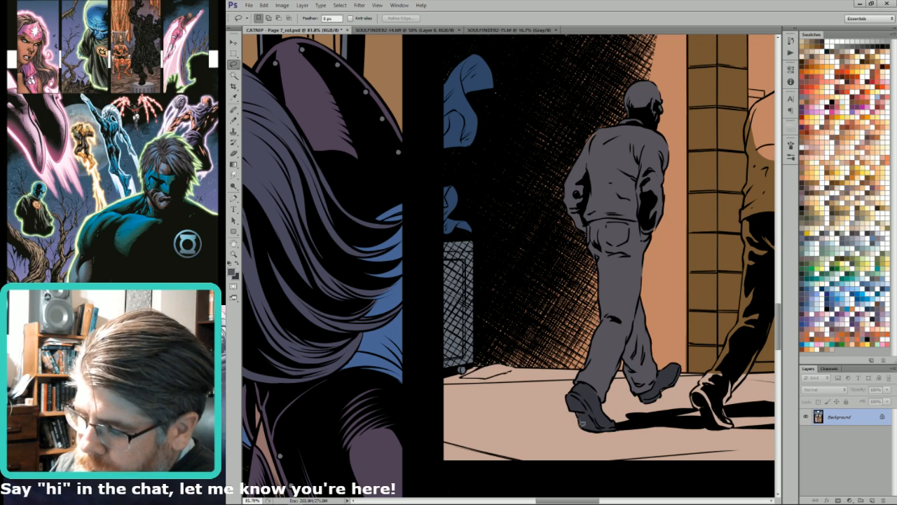
key("ctrl+d")
Step: Select the bald man's jacket from the waist up, including the shoulders and collar
scroll(632, 212, "up", 4)
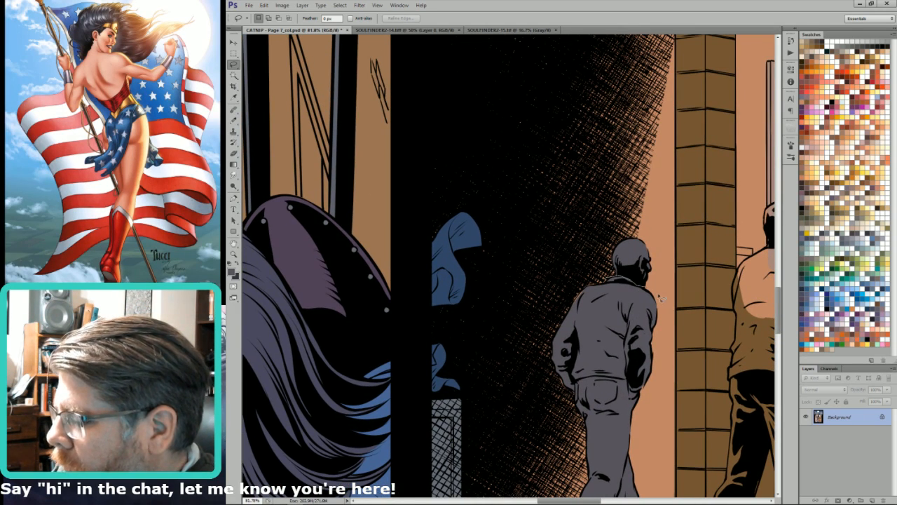
mouse_move(641, 397)
left_mouse_down()
mouse_move(617, 381)
mouse_move(583, 394)
left_mouse_up()
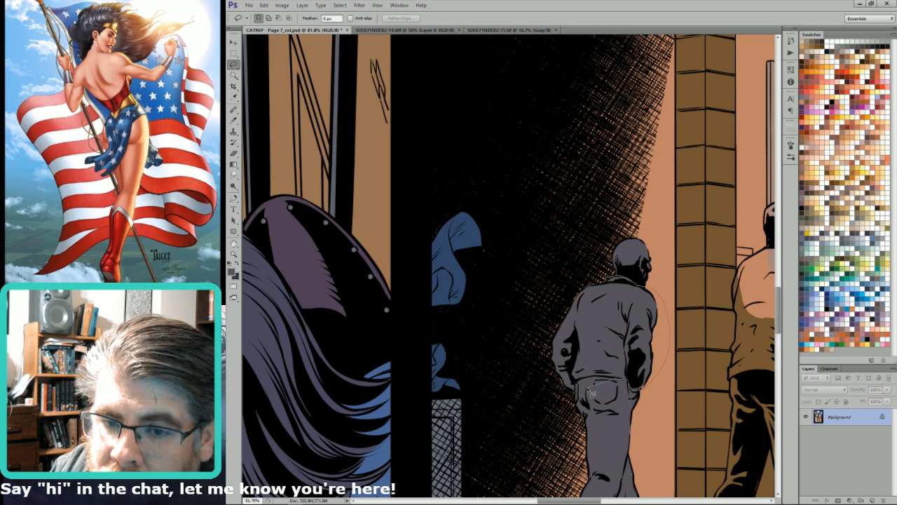
mouse_move(589, 389)
left_mouse_down()
mouse_move(600, 379)
mouse_move(569, 396)
mouse_move(589, 271)
mouse_move(656, 308)
mouse_move(641, 393)
left_mouse_up()
key("w")
left_click(601, 314, "alt+shift")
key("l")
left_click_drag(533, 356, 552, 305)
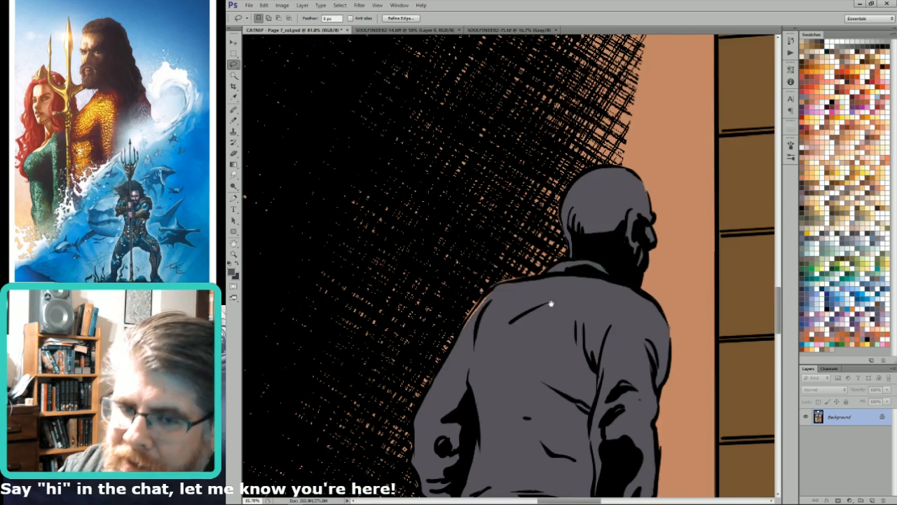
mouse_move(472, 319)
left_mouse_down()
mouse_move(452, 358)
mouse_move(490, 301)
mouse_move(522, 321)
left_mouse_up()
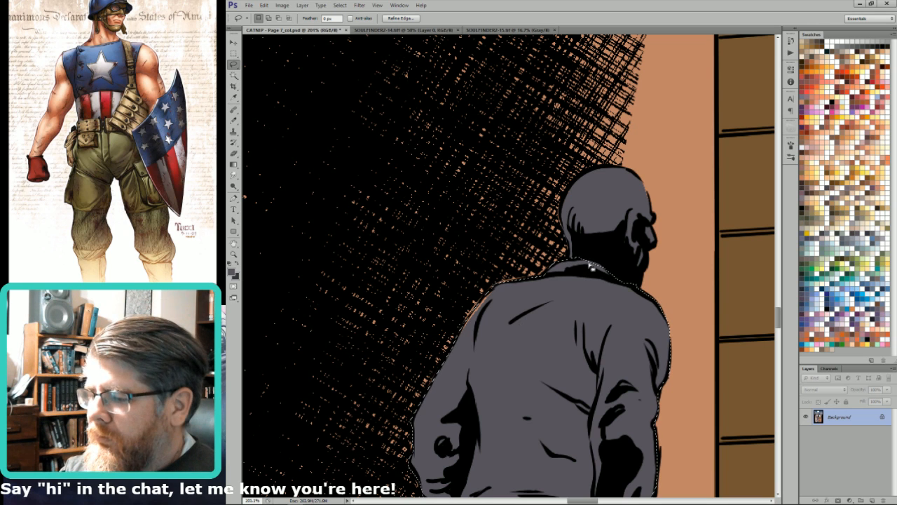
left_click_drag(590, 263, 622, 296)
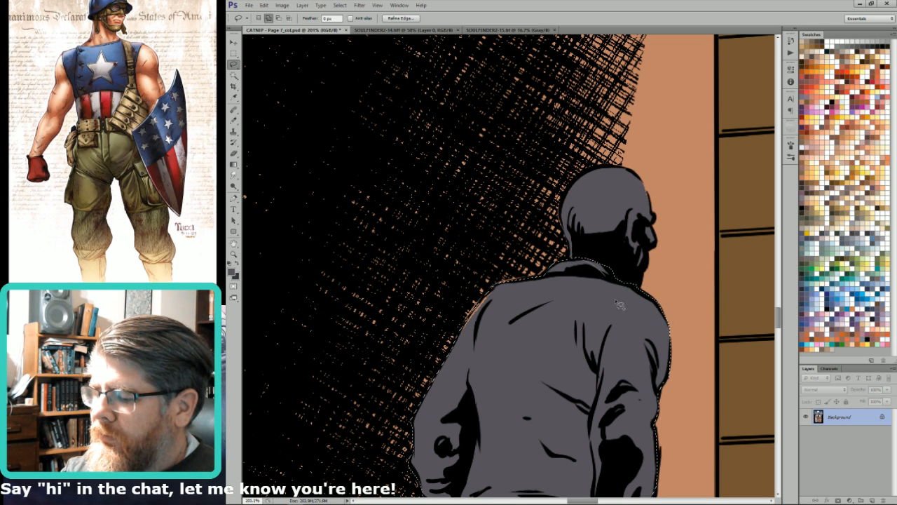
Step: Fill the selected jacket with a tan swatch
key("i")
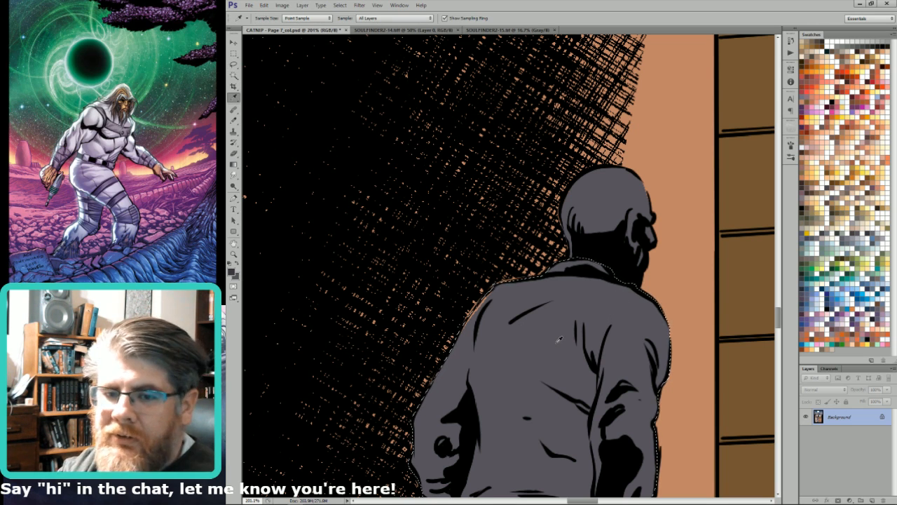
key("ctrl+minus")
key("ctrl+minus")
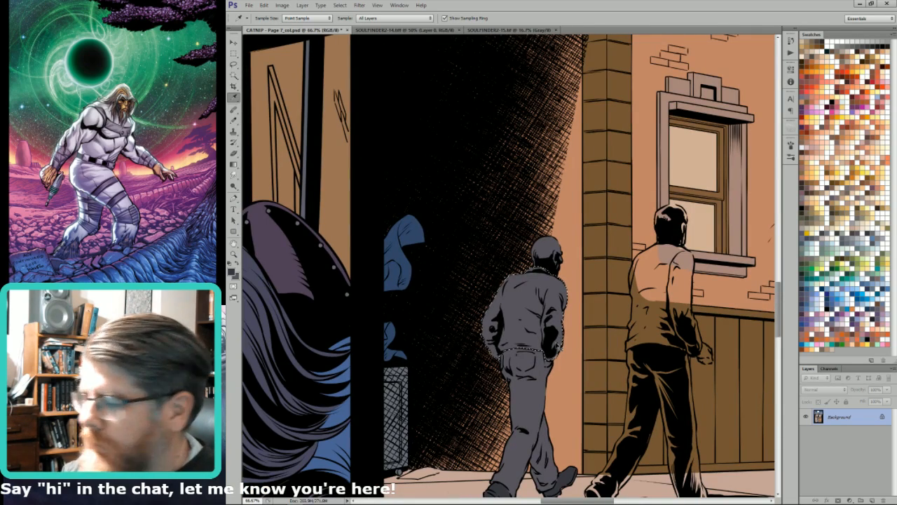
double_click(844, 214)
key("Escape")
key("shift+BackSpace")
key("Return")
key("l")
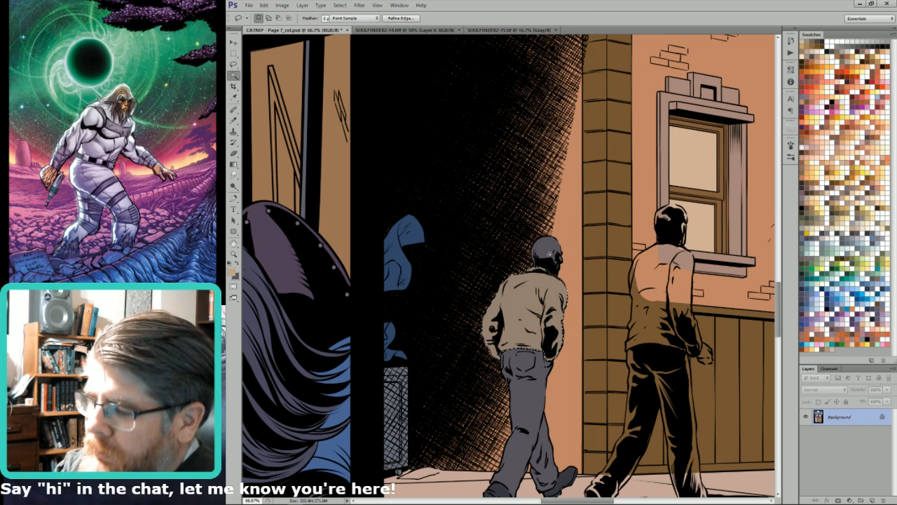
Step: Fill the bald man's selected head with a reddish-brown swatch
key("w")
left_click(810, 150)
key("alt+BackSpace")
key("x")
Step: Select the dark-haired man's jacket, including its sleeves, and fill it with a dark blue swatch
key("l")
left_click_drag(689, 256, 676, 296)
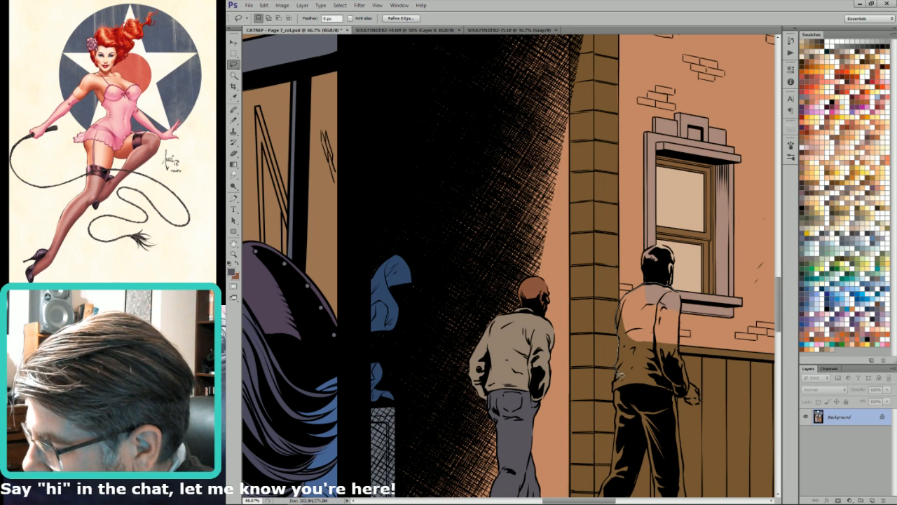
mouse_move(630, 395)
left_mouse_down()
mouse_move(691, 394)
mouse_move(687, 313)
mouse_move(675, 290)
left_mouse_up()
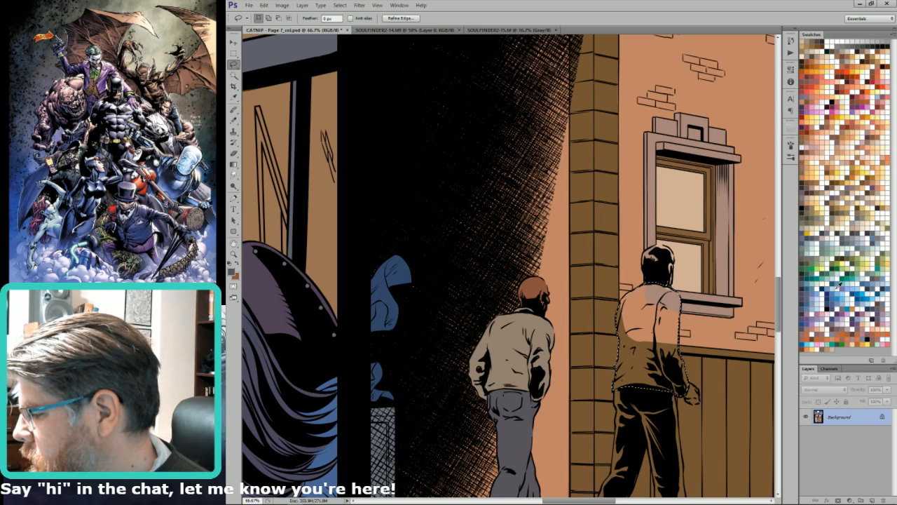
left_click(836, 303)
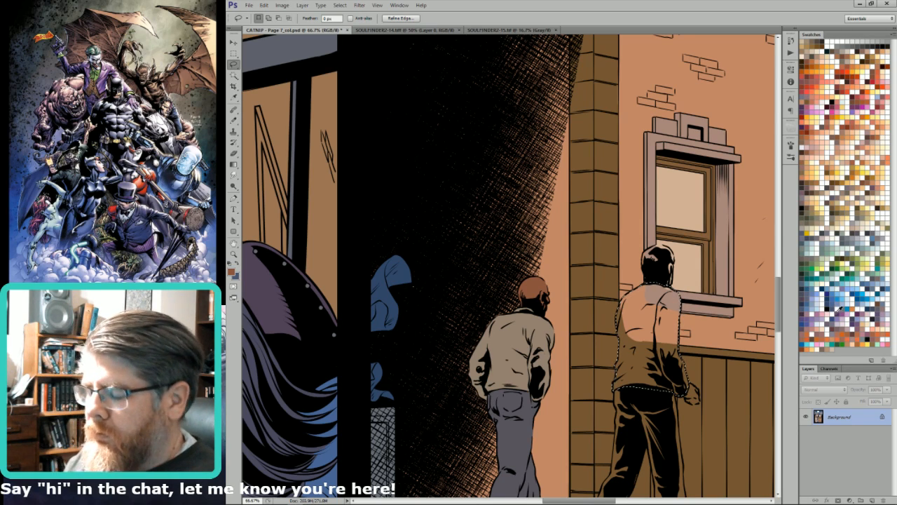
key("alt+BackSpace")
Step: Select the dark-haired man's trousers and shoes and fill them with a light gray swatch
scroll(679, 242, "down", 5)
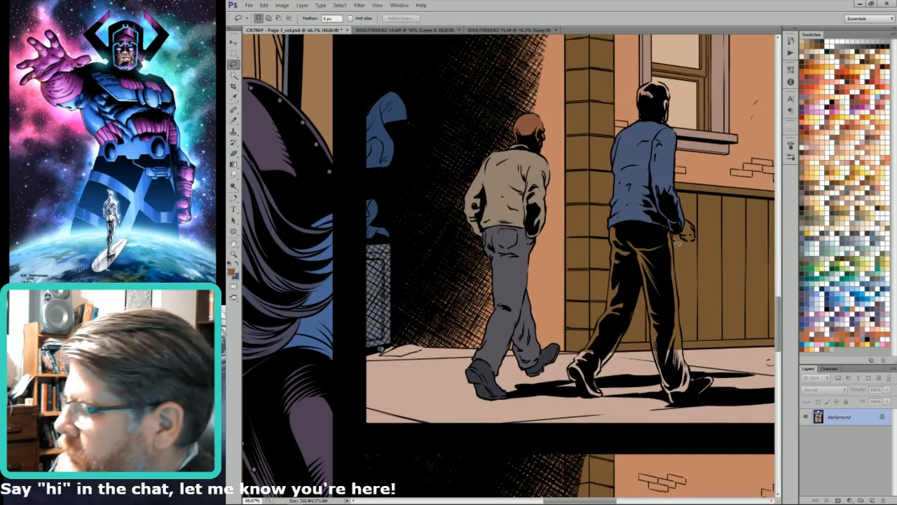
mouse_move(670, 228)
left_mouse_down()
mouse_move(685, 360)
mouse_move(694, 378)
mouse_move(716, 381)
mouse_move(680, 410)
mouse_move(669, 404)
mouse_move(643, 278)
mouse_move(619, 361)
mouse_move(600, 381)
mouse_move(574, 371)
mouse_move(565, 351)
mouse_move(567, 342)
mouse_move(588, 354)
mouse_move(603, 335)
mouse_move(617, 265)
mouse_move(611, 237)
mouse_move(645, 202)
left_mouse_up()
left_click_drag(593, 359, 655, 302)
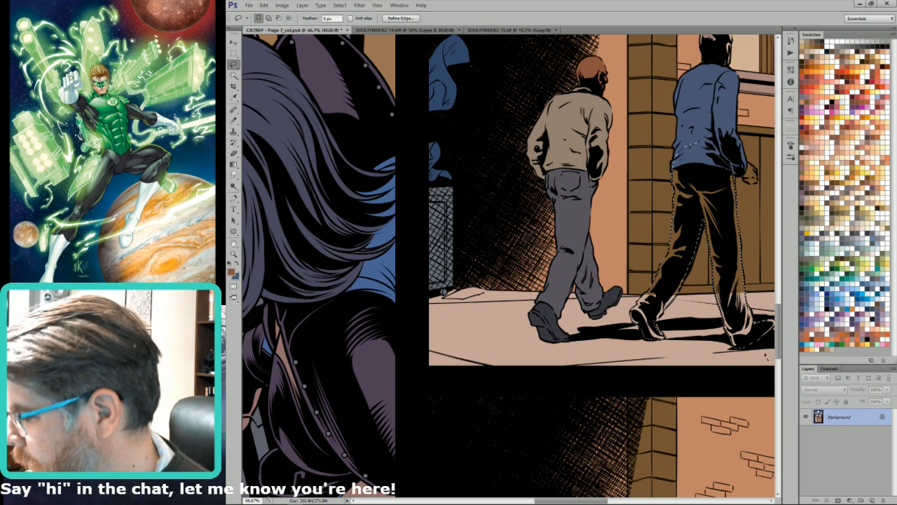
left_click_drag(708, 157, 675, 202)
key("w")
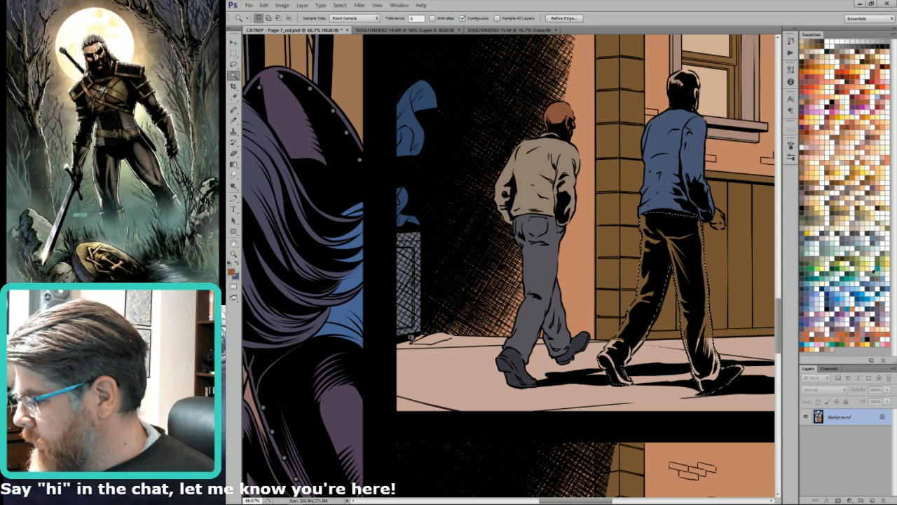
left_click(854, 221)
Step: Select both of the dark-haired man's shoes and fill them with a dark olive-brown swatch
key("l")
key("alt")
mouse_move(672, 383)
left_mouse_down()
mouse_move(718, 386)
mouse_move(733, 372)
mouse_move(712, 213)
mouse_move(561, 240)
left_mouse_up()
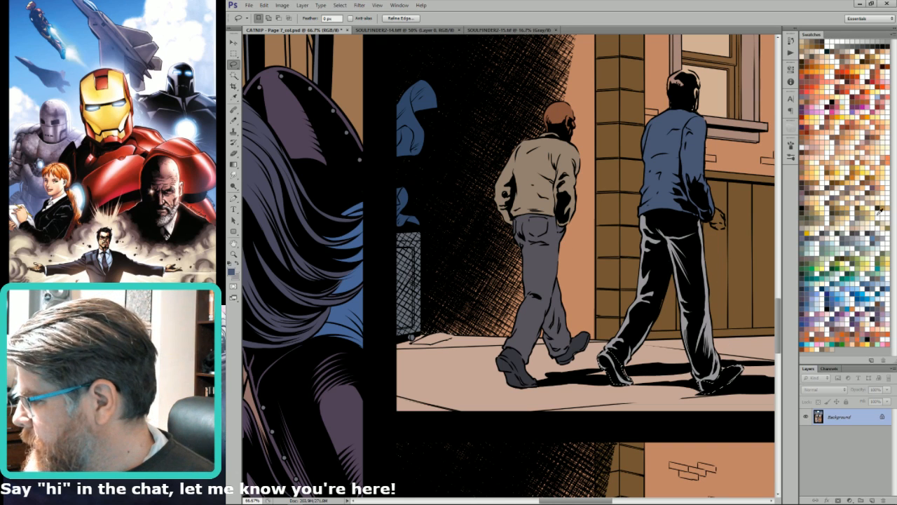
left_click(837, 209)
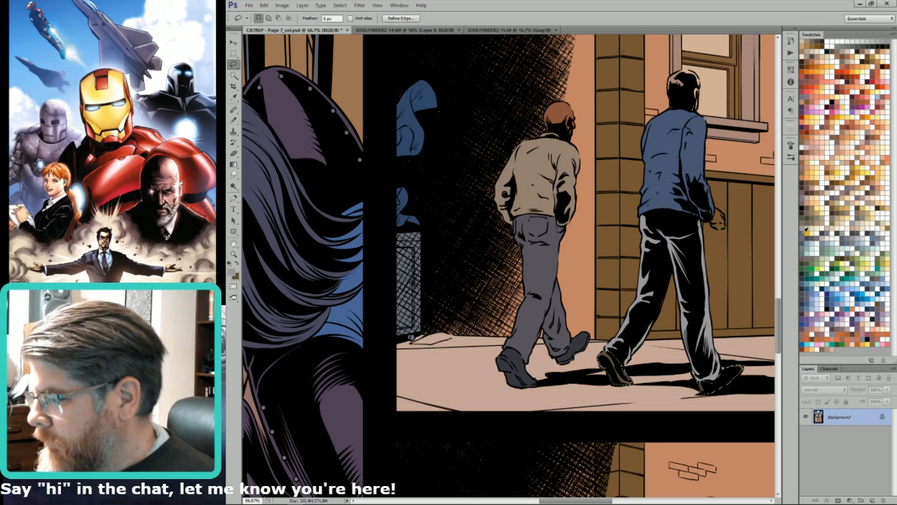
Step: Select the dark-haired man's hand below the blue sleeve and fill it with a light peach skin swatch
scroll(732, 371, "up", 3)
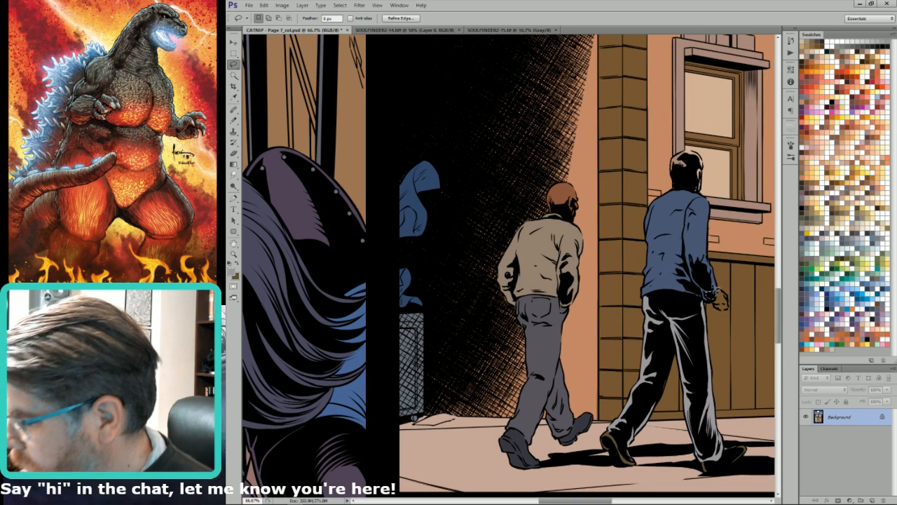
key("i")
left_click(717, 283)
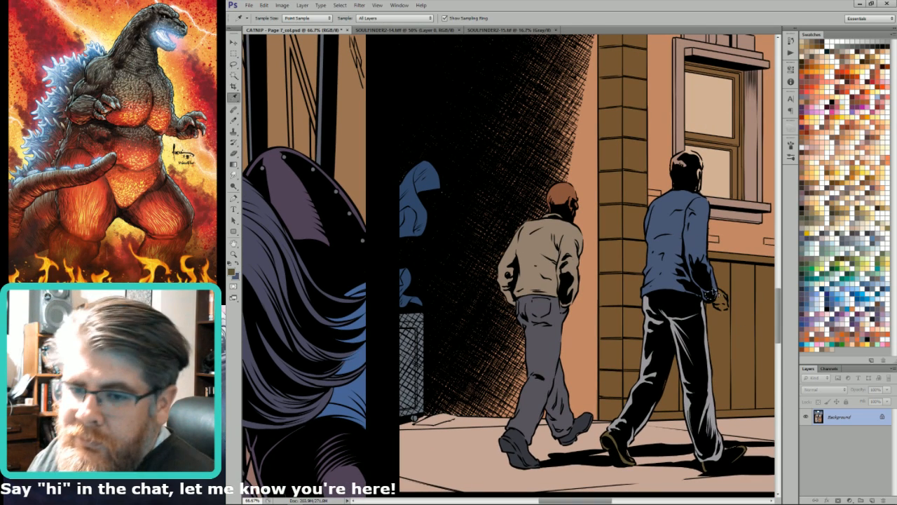
key("l")
key("ctrl+d")
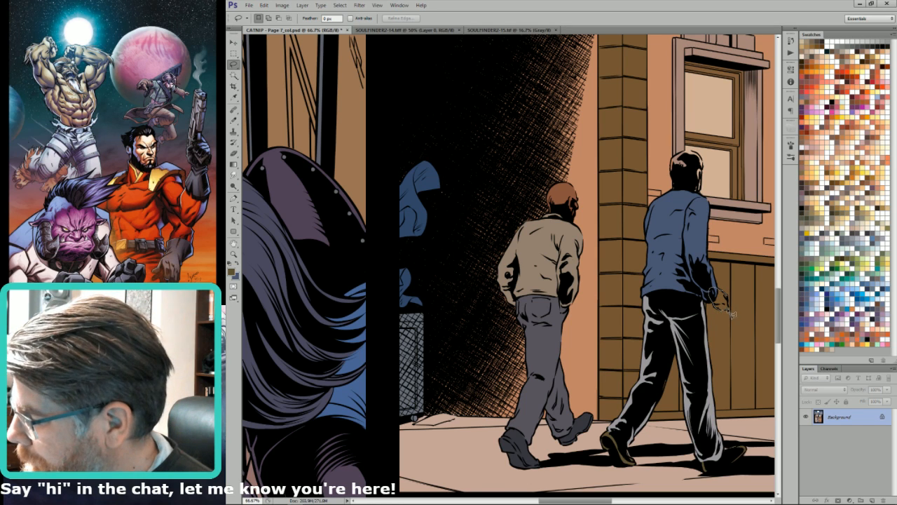
key("w")
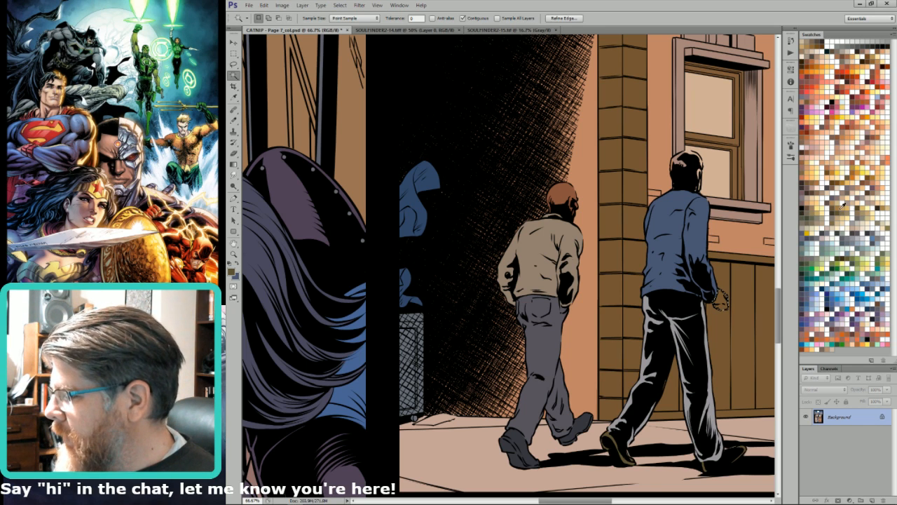
left_click(867, 171)
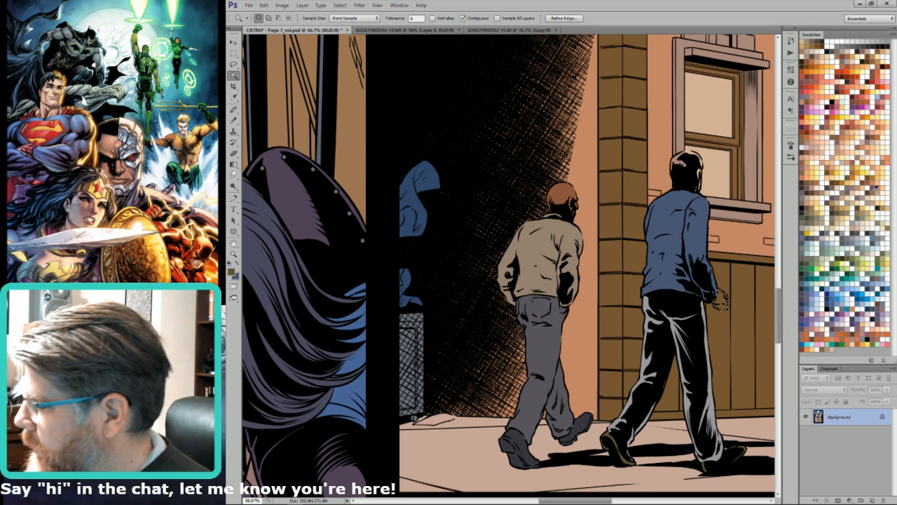
key("l")
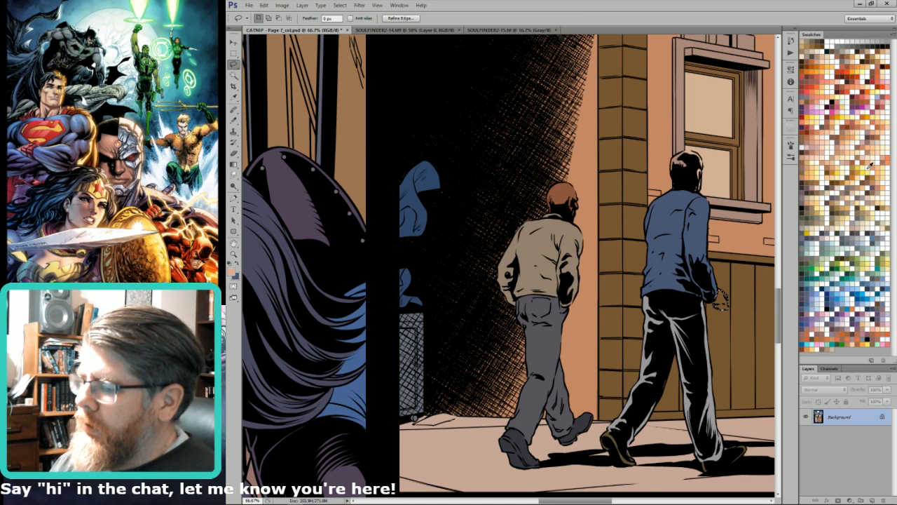
key("x")
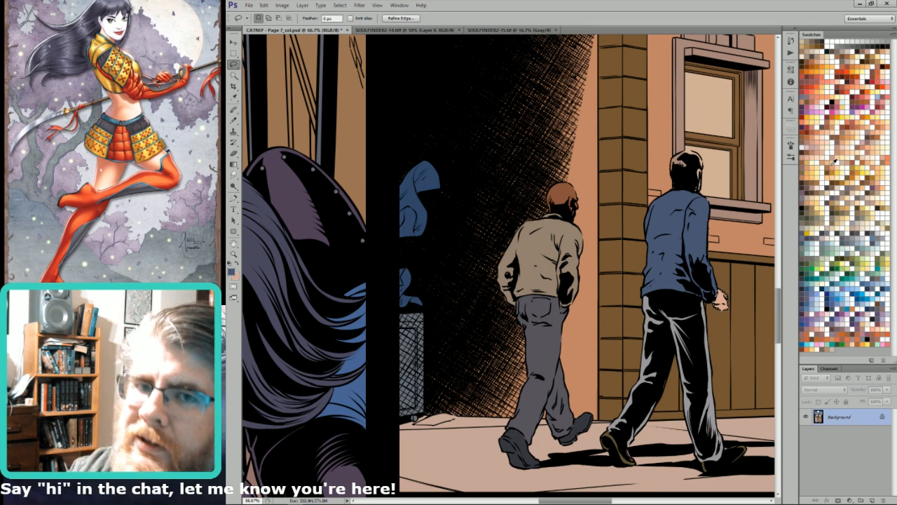
Step: Select the head and neck of the man in the blue jacket, excluding the collar, and fill them with the peach skin color
left_click_drag(682, 153, 601, 258)
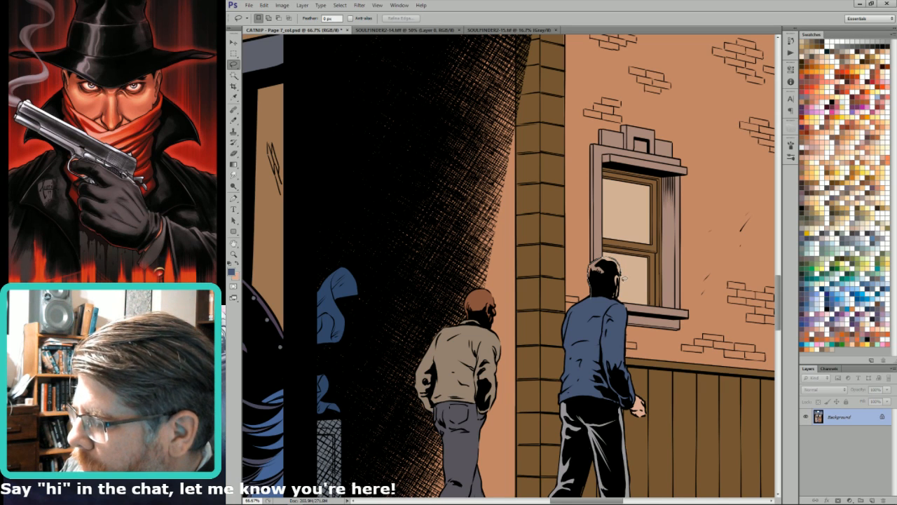
left_click_drag(620, 301, 597, 306)
key("w")
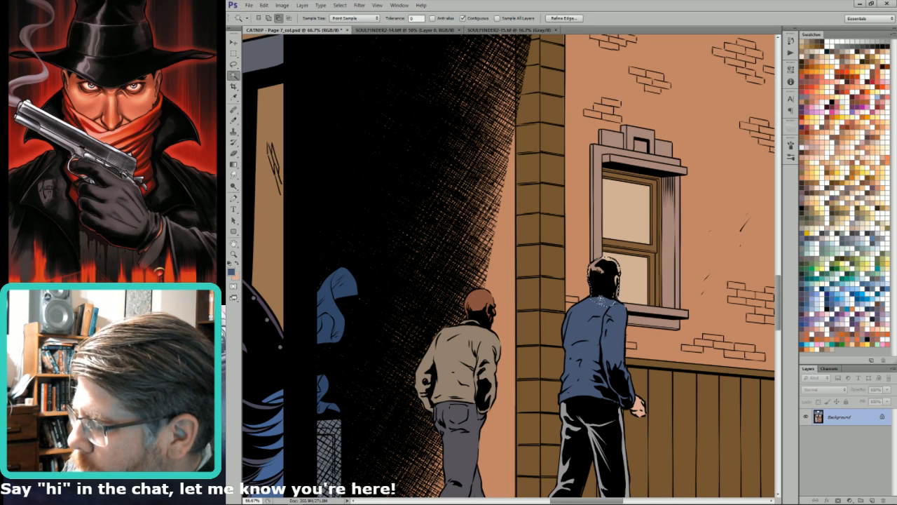
left_click(600, 303, "alt")
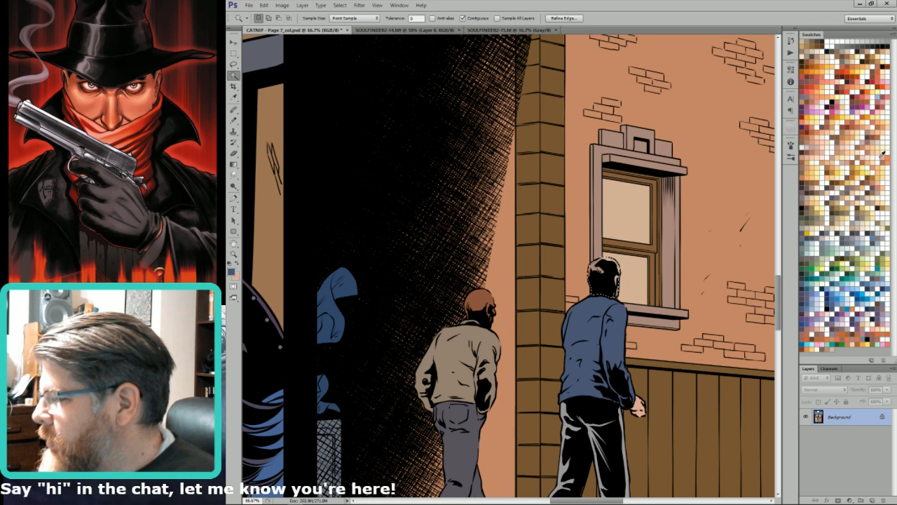
Step: Select the hair of the man in the blue jacket, fill it with a muted gray-brown swatch, and deselect
key("l")
key("space")
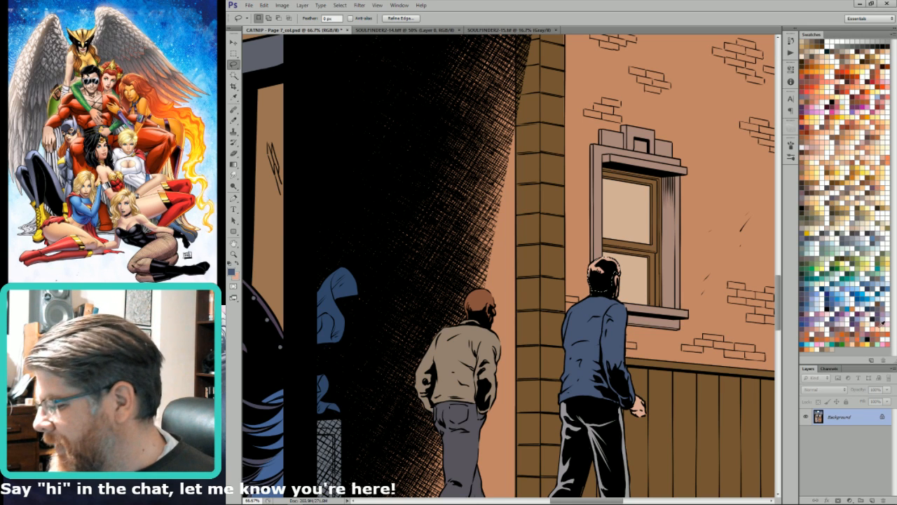
left_click(828, 342)
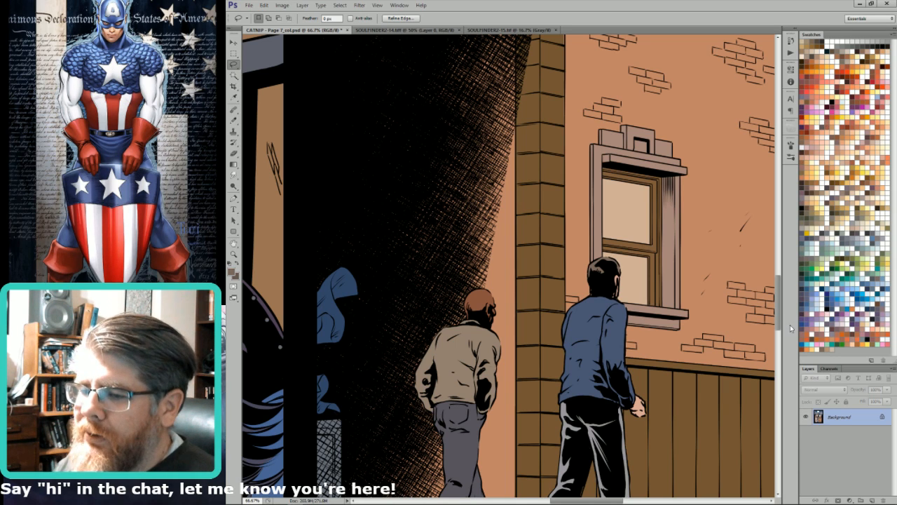
key("ctrl+0")
key("ctrl+d")
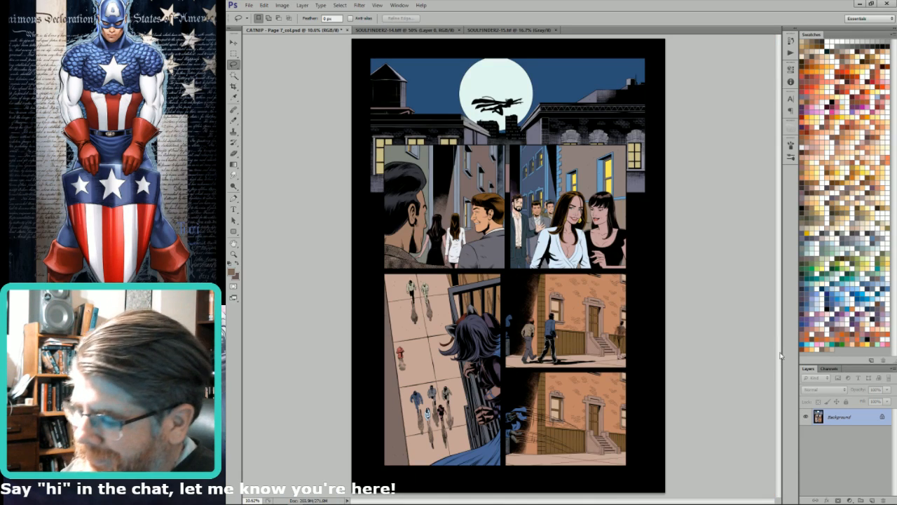
Step: Select the legs, shoes and shirt torso of the man in the patterned shirt beside the stairs
left_click_drag(652, 305, 695, 305)
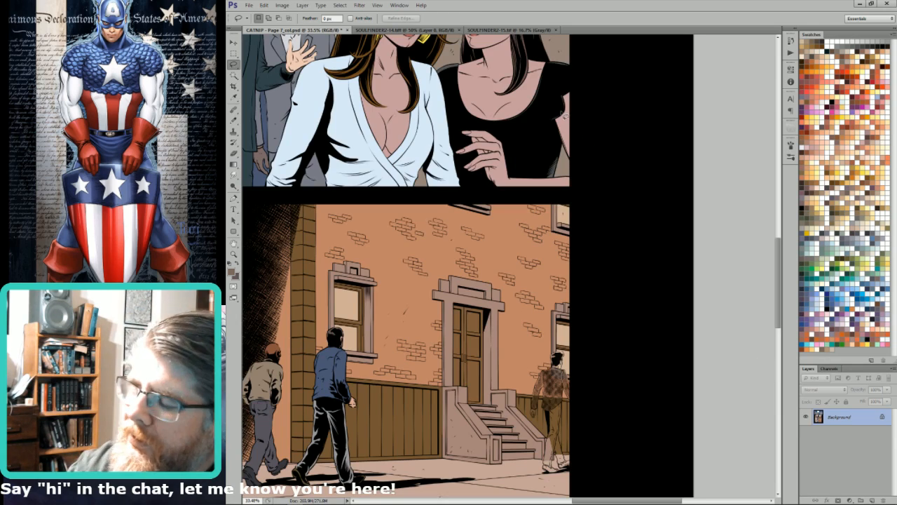
left_click_drag(482, 460, 631, 246)
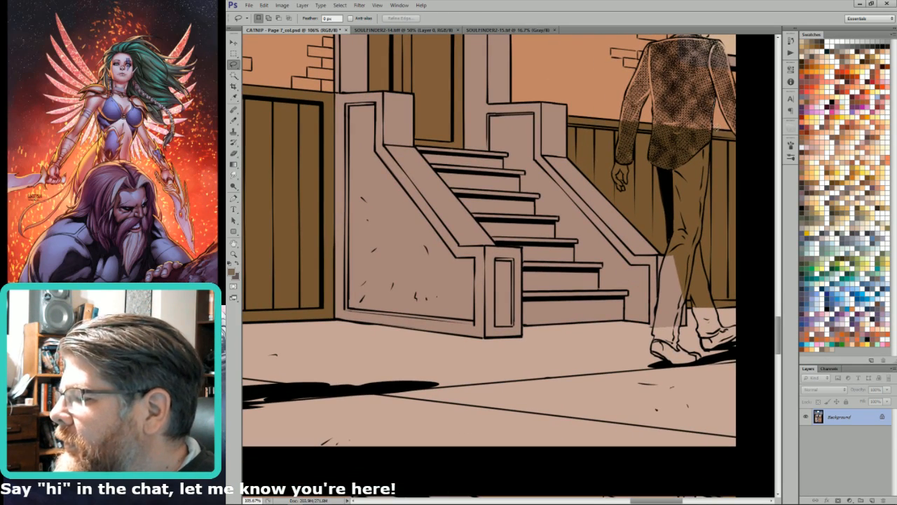
mouse_move(711, 146)
left_mouse_down()
mouse_move(704, 250)
mouse_move(724, 328)
mouse_move(742, 341)
mouse_move(713, 357)
mouse_move(704, 345)
left_mouse_up()
mouse_move(694, 303)
left_mouse_down()
mouse_move(692, 287)
mouse_move(688, 310)
left_mouse_up()
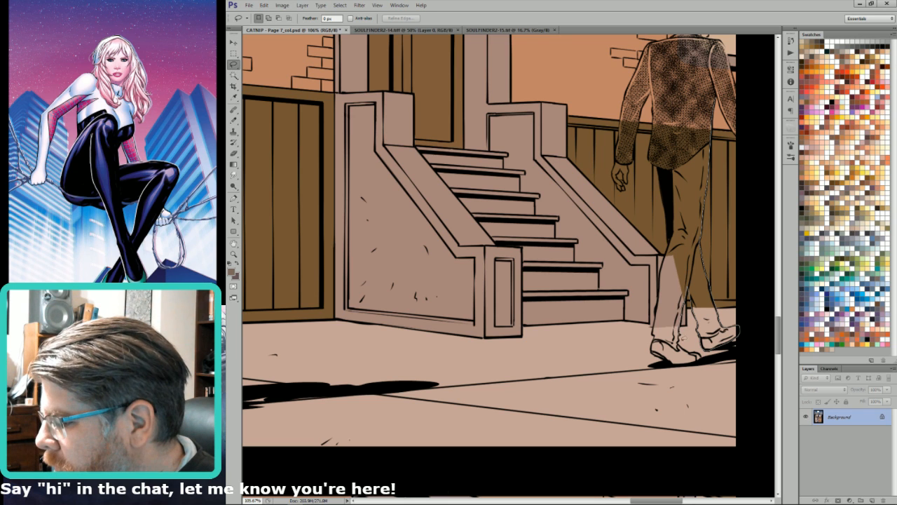
mouse_move(687, 350)
left_mouse_down()
mouse_move(702, 360)
mouse_move(678, 365)
mouse_move(654, 352)
mouse_move(656, 343)
left_mouse_up()
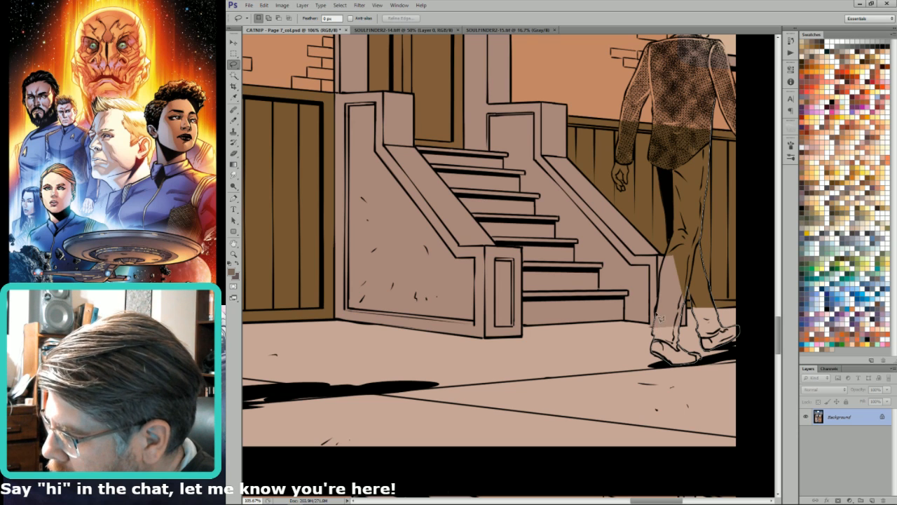
mouse_move(664, 279)
left_mouse_down()
mouse_move(678, 210)
mouse_move(661, 163)
mouse_move(656, 170)
mouse_move(657, 106)
mouse_move(721, 67)
mouse_move(719, 84)
left_mouse_up()
Step: Fill the selected legs, shoes and shirt torso with a purplish-gray swatch and deselect
key("w")
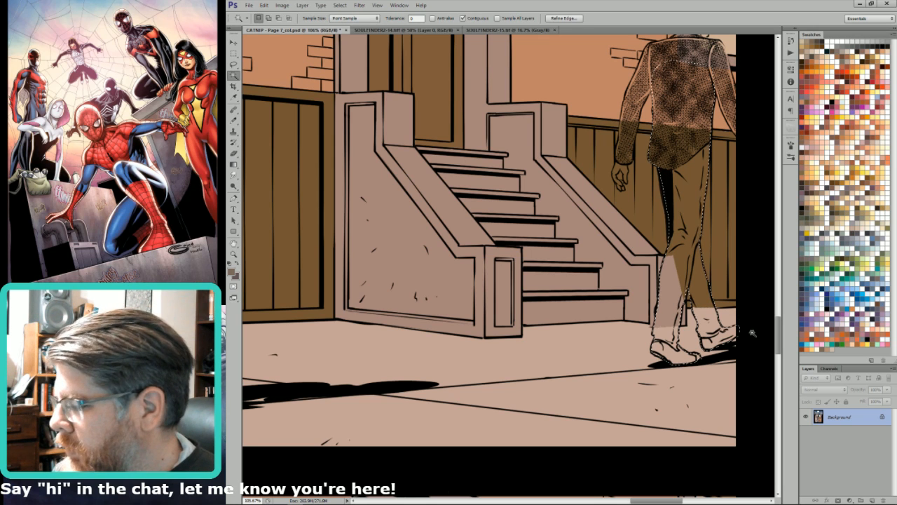
left_click(880, 310)
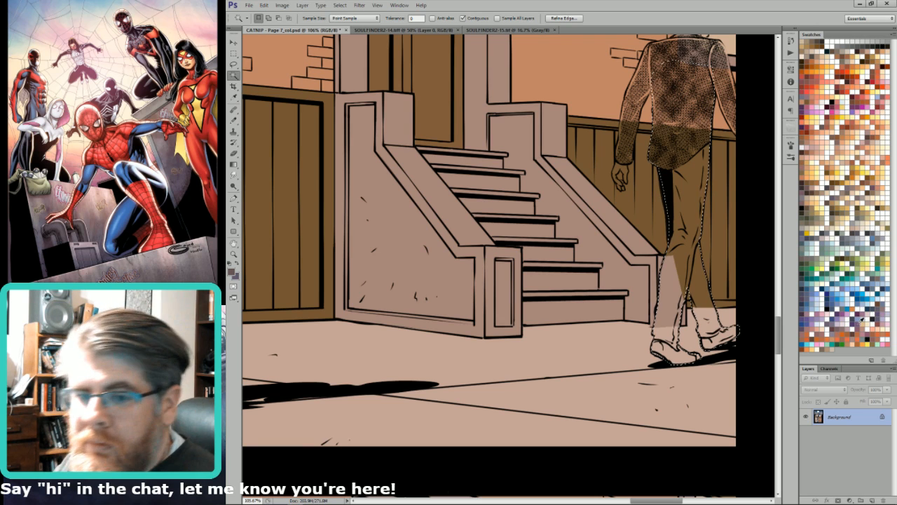
key("alt+BackSpace")
key("l")
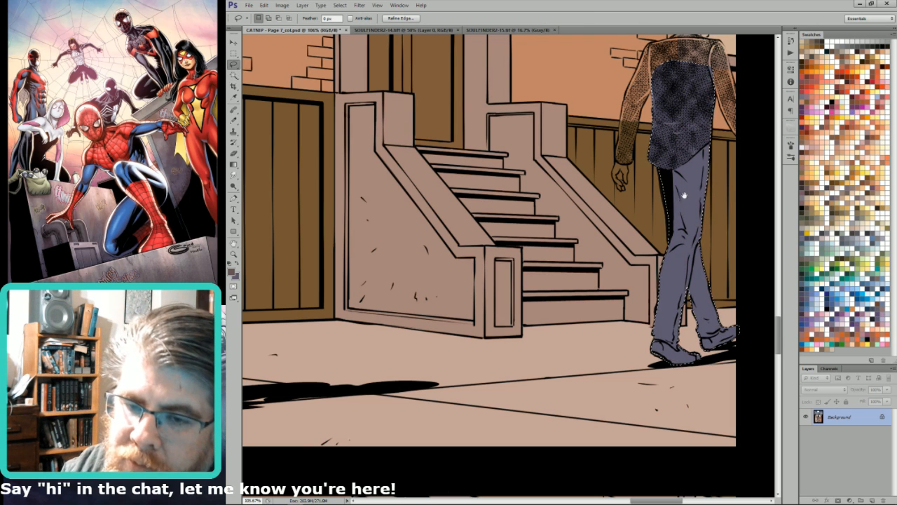
scroll(677, 249, "up", 5)
scroll(673, 246, "up", 1)
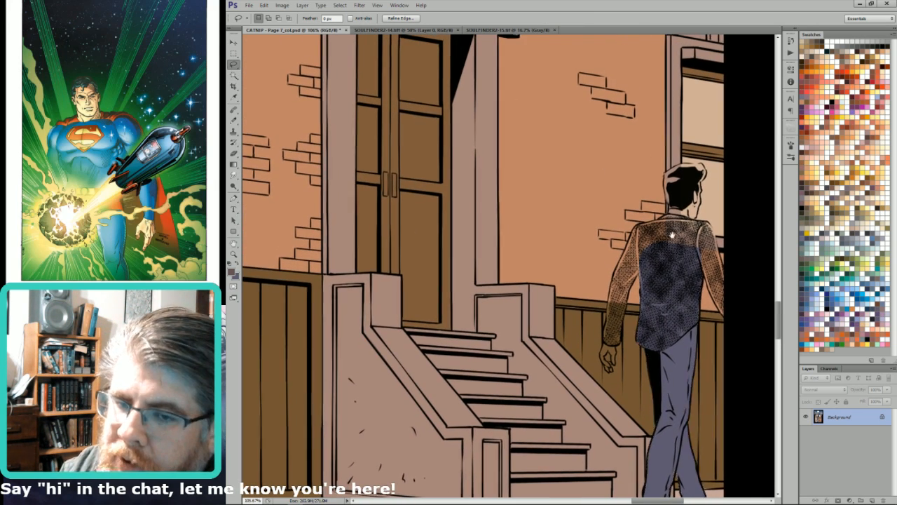
key("ctrl+d")
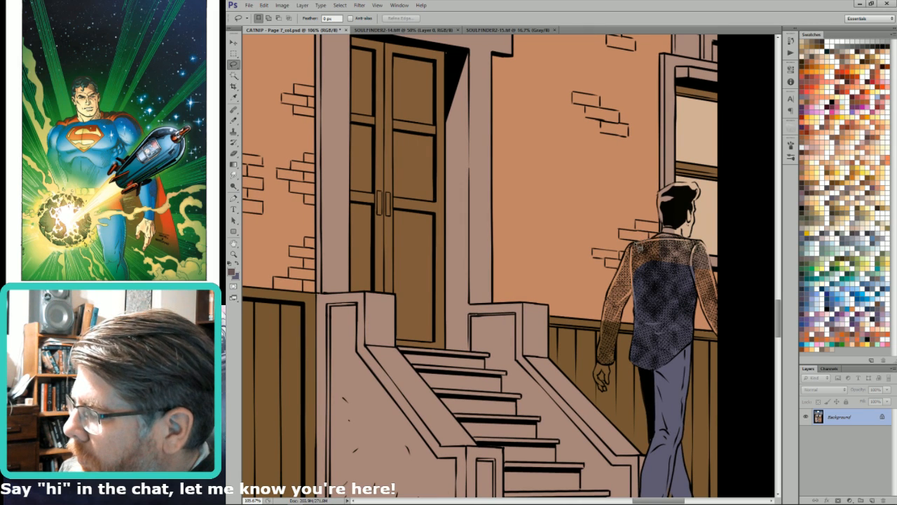
Step: Select the patterned shirt's shoulders and sleeves with the hand, fill them with the same purplish gray, and deselect
mouse_move(618, 275)
left_mouse_down()
mouse_move(598, 359)
mouse_move(608, 396)
mouse_move(615, 386)
mouse_move(602, 385)
mouse_move(613, 389)
mouse_move(636, 297)
mouse_move(696, 284)
mouse_move(718, 343)
mouse_move(732, 340)
mouse_move(711, 251)
mouse_move(699, 240)
mouse_move(654, 240)
left_mouse_up()
key("w")
left_click(731, 327, "alt")
key("ctrl+BackSpace")
key("l")
key("ctrl+d")
Step: Select the head and neck of the man in the patterned shirt and fill them with a pale peach skin swatch
left_click_drag(702, 208, 714, 261)
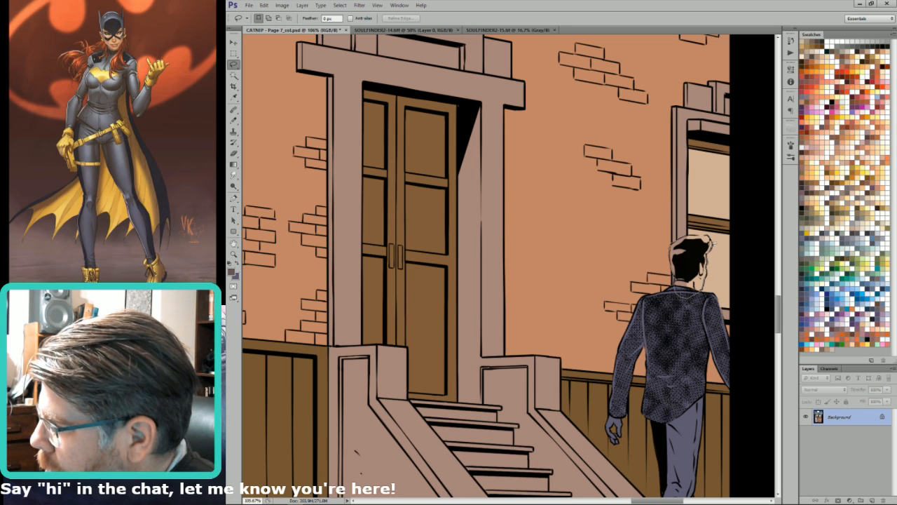
key("w")
left_click(692, 242)
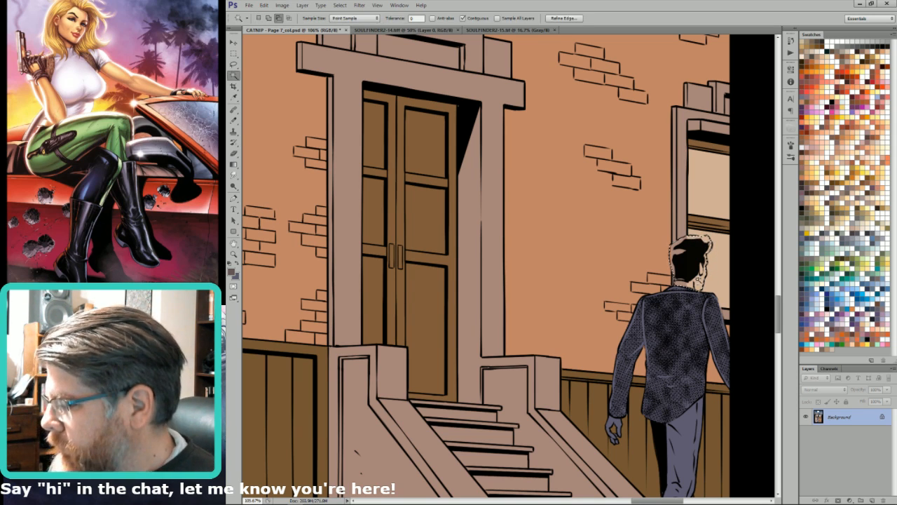
left_click(810, 302)
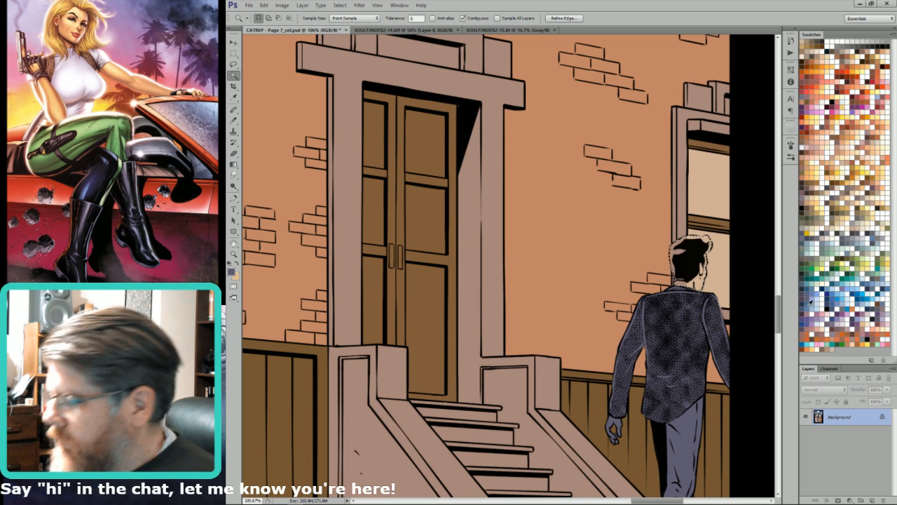
Step: Select the hair of the man in the patterned shirt and fill it with a dark brown swatch
key("l")
key("alt")
mouse_move(691, 274)
left_mouse_down()
mouse_move(691, 287)
mouse_move(680, 285)
mouse_move(701, 264)
left_mouse_up()
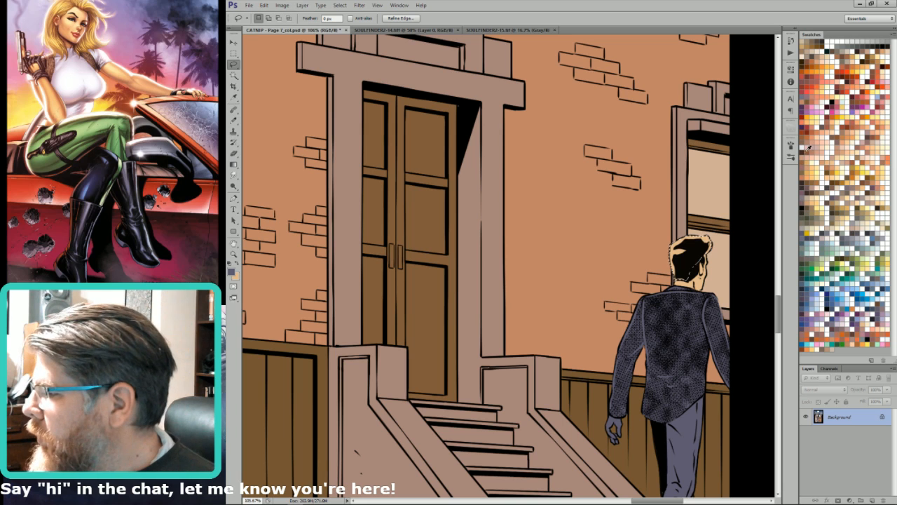
left_click(806, 150)
key("alt+BackSpace")
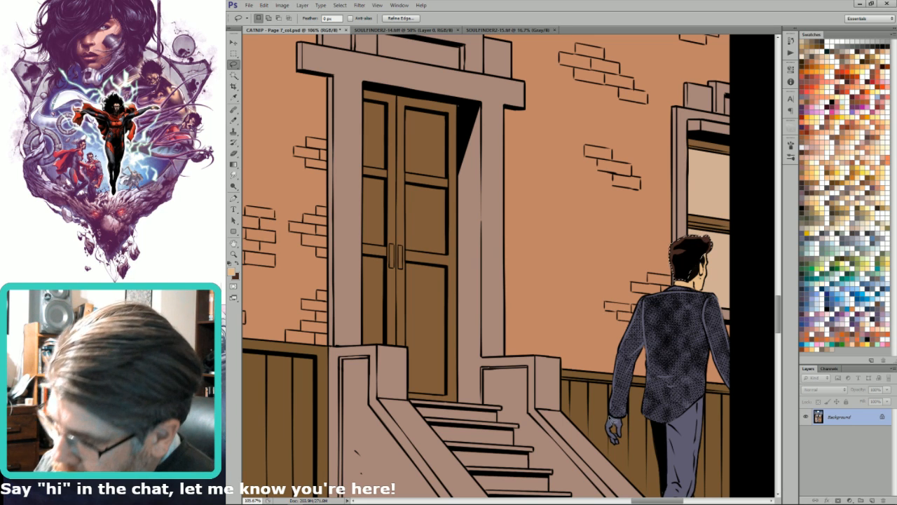
Step: Fill the selected hand of the man in the patterned shirt with the pale peach skin color and deselect
key("w")
key("x")
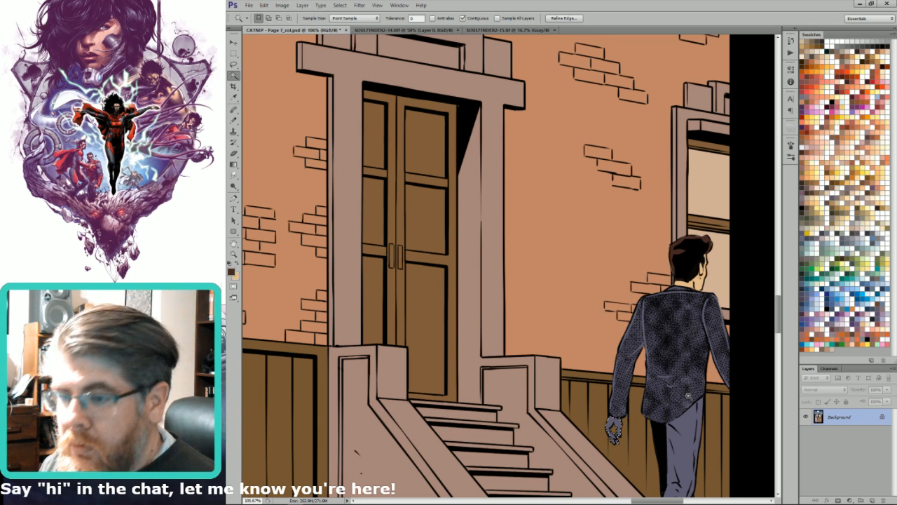
key("shift+BackSpace")
key("Return")
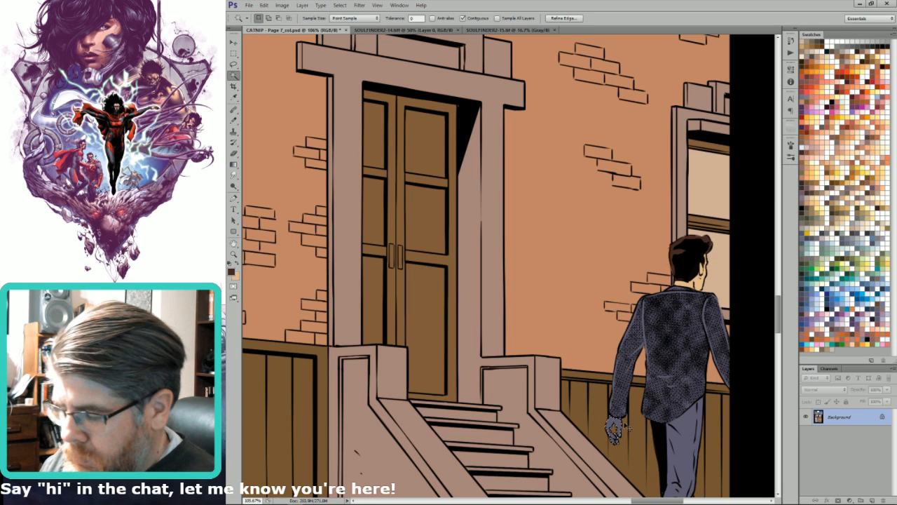
key("l")
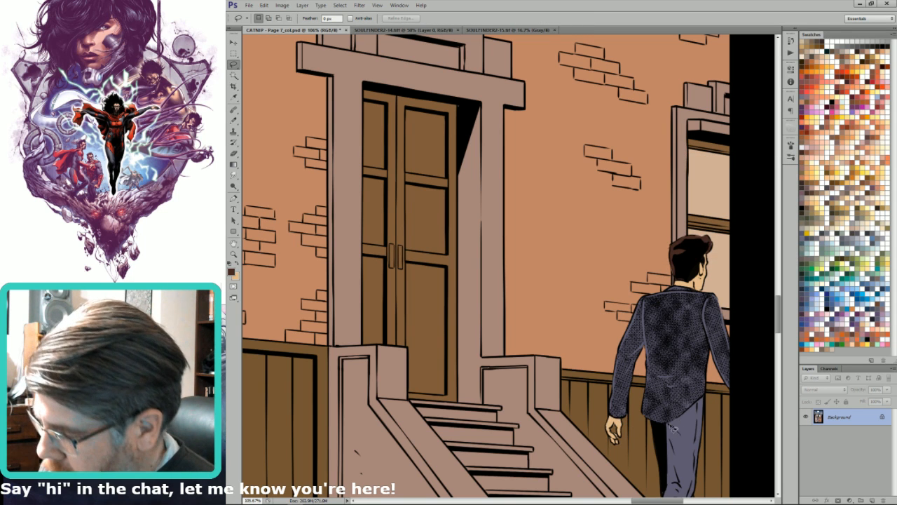
Step: Select the trousers of the man in the patterned shirt, fill them with a blue swatch, and deselect
mouse_move(665, 426)
left_mouse_down()
mouse_move(707, 400)
mouse_move(675, 478)
mouse_move(663, 473)
left_mouse_up()
mouse_move(691, 385)
left_mouse_down()
mouse_move(681, 334)
mouse_move(690, 238)
left_mouse_up()
mouse_move(666, 281)
left_mouse_down()
mouse_move(611, 351)
mouse_move(649, 455)
mouse_move(673, 461)
mouse_move(687, 441)
mouse_move(697, 452)
mouse_move(685, 444)
mouse_move(713, 448)
mouse_move(731, 388)
mouse_move(690, 317)
left_mouse_up()
key("w")
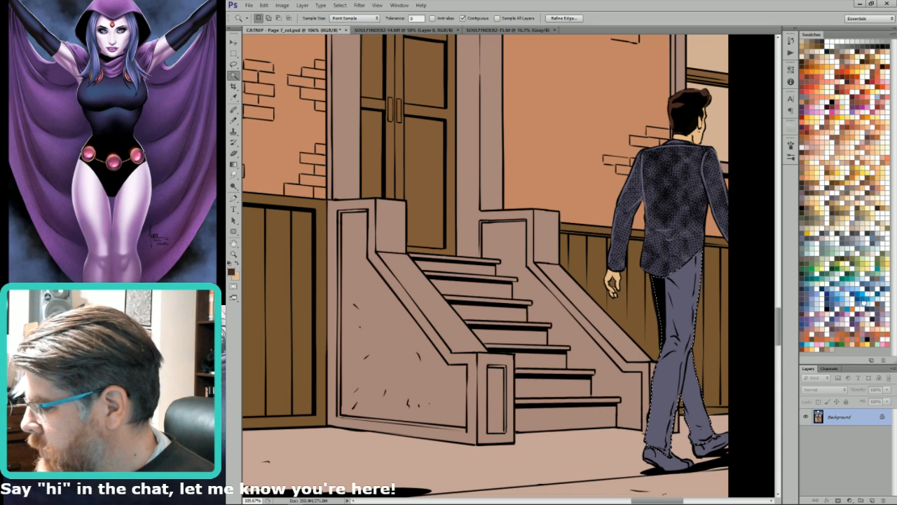
left_click(862, 301)
key("shift+BackSpace")
key("Return")
key("ctrl+0")
key("ctrl+d")
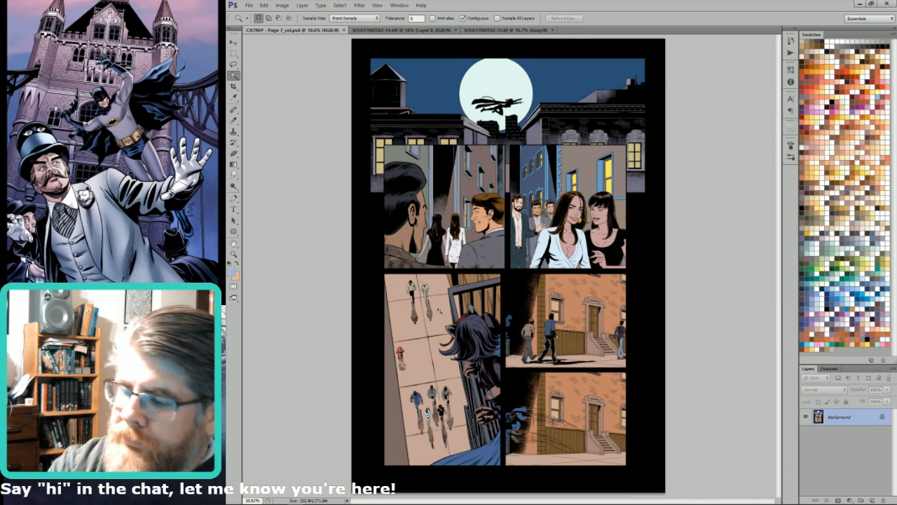
Step: In the overhead street panel, select the hair of the woman in white, fill it with a grayish-brown swatch, and deselect
left_click(412, 390, "ctrl")
key("l")
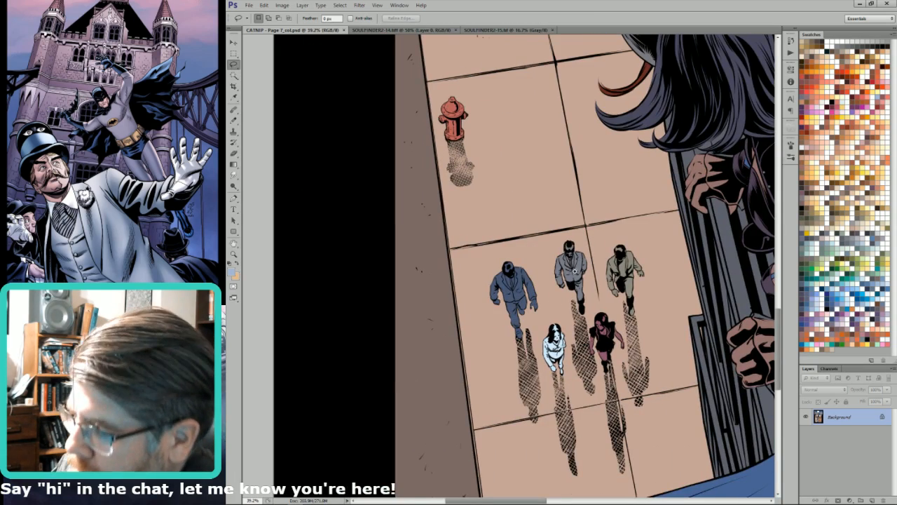
left_click(551, 329, "ctrl")
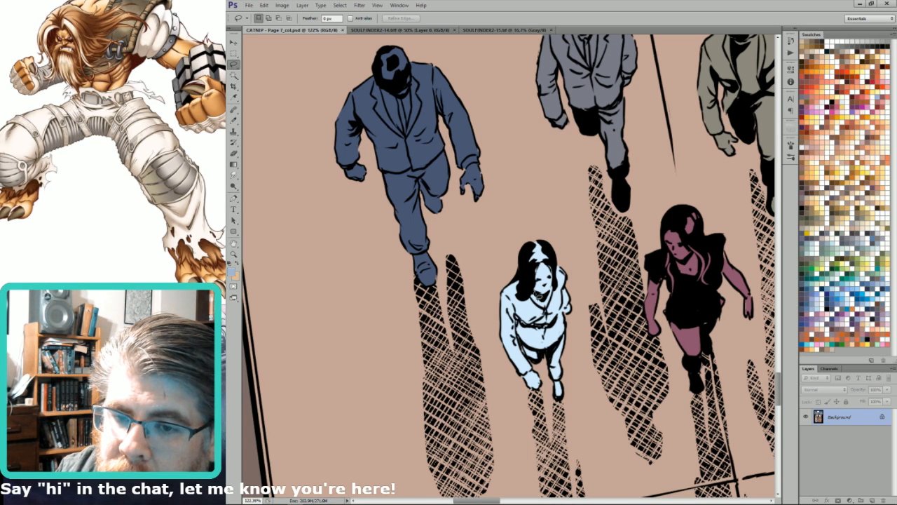
left_click_drag(539, 292, 559, 314)
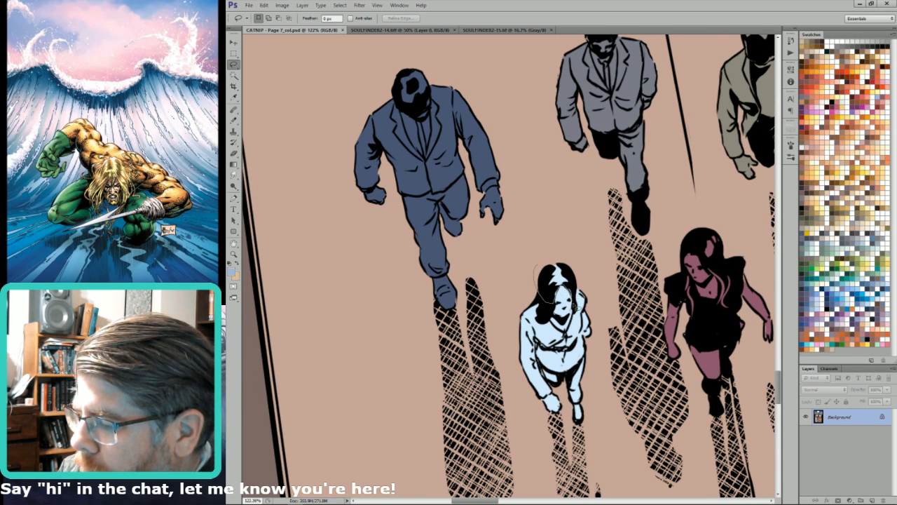
key("w")
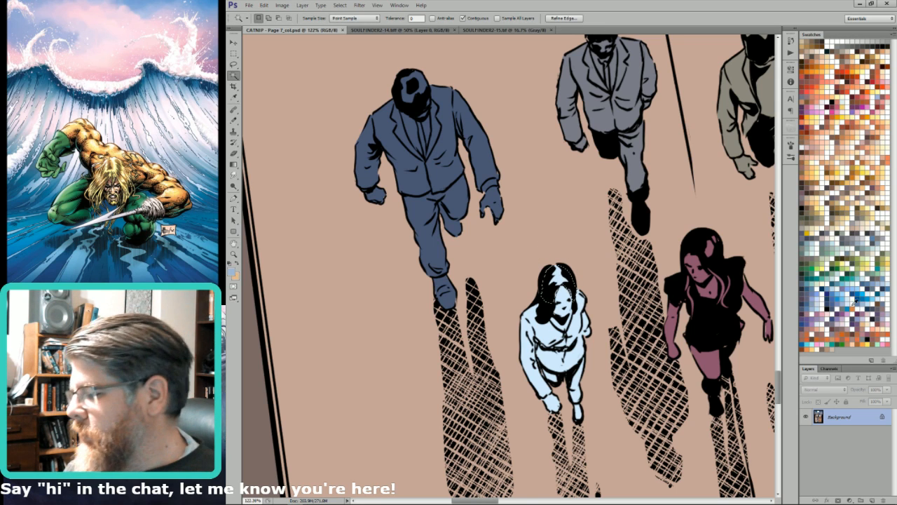
left_click(828, 345)
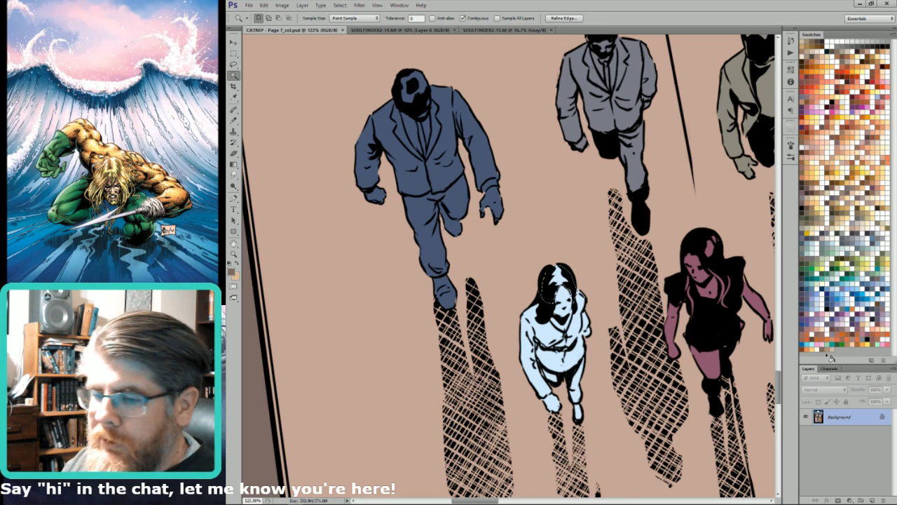
key("l")
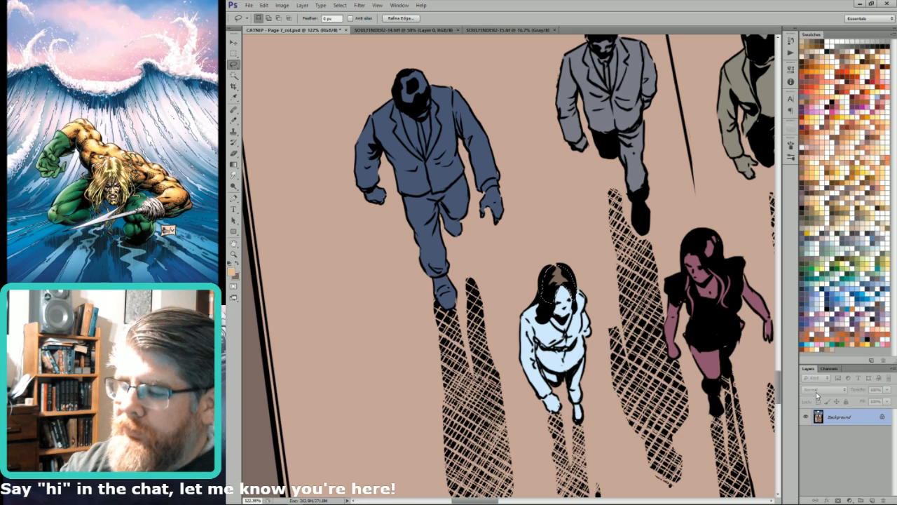
key("ctrl+d")
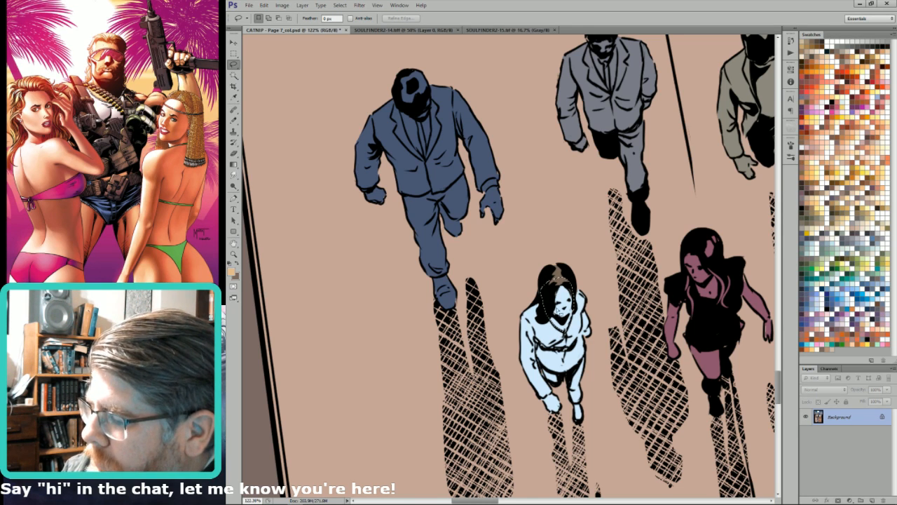
Step: Fill the selected face and neckline of the woman in white with a light peach skin swatch
key("w")
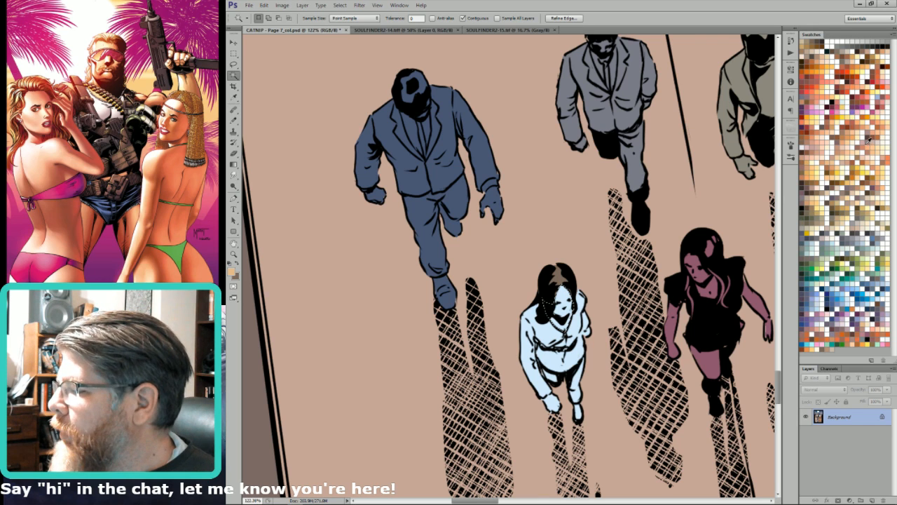
left_click(864, 156)
key("l")
key("alt+BackSpace")
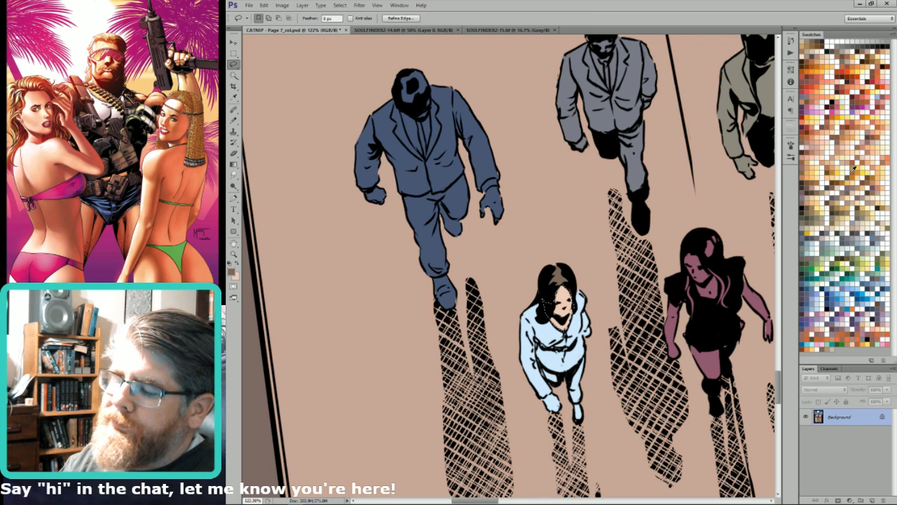
Step: Select the hands of the woman in white, trim the selection around her legs, and fill it with the same light peach
key("x")
mouse_move(588, 335)
left_mouse_down()
mouse_move(596, 352)
mouse_move(588, 327)
left_mouse_up()
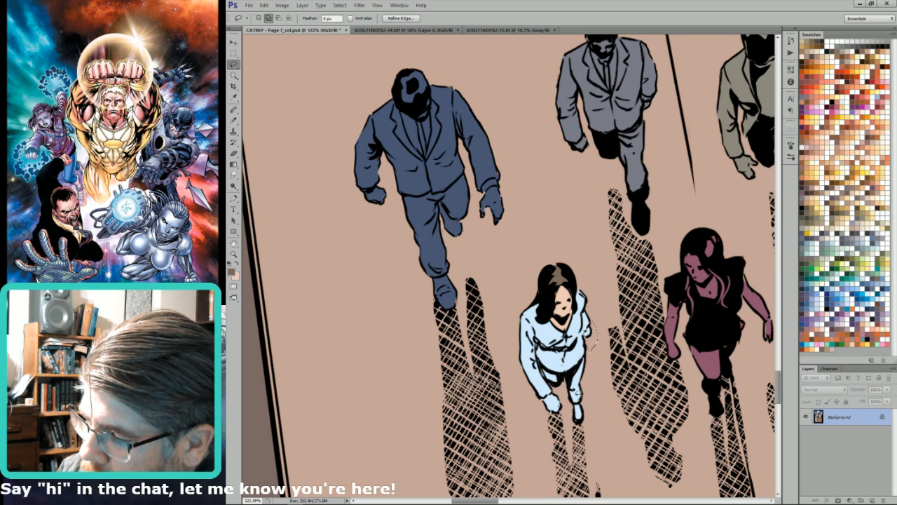
mouse_move(557, 408)
left_mouse_down()
mouse_move(551, 401)
mouse_move(544, 428)
left_mouse_up()
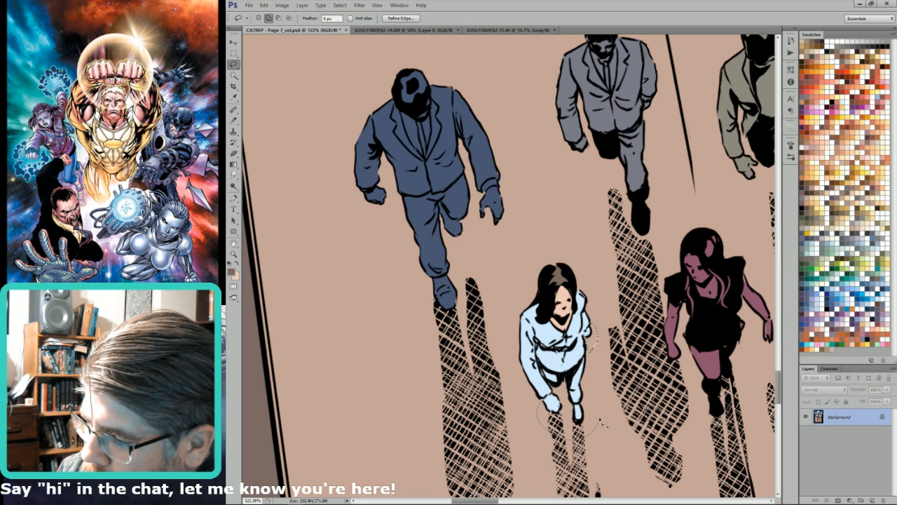
key("w")
left_click(563, 395, "alt")
left_click(593, 391, "alt")
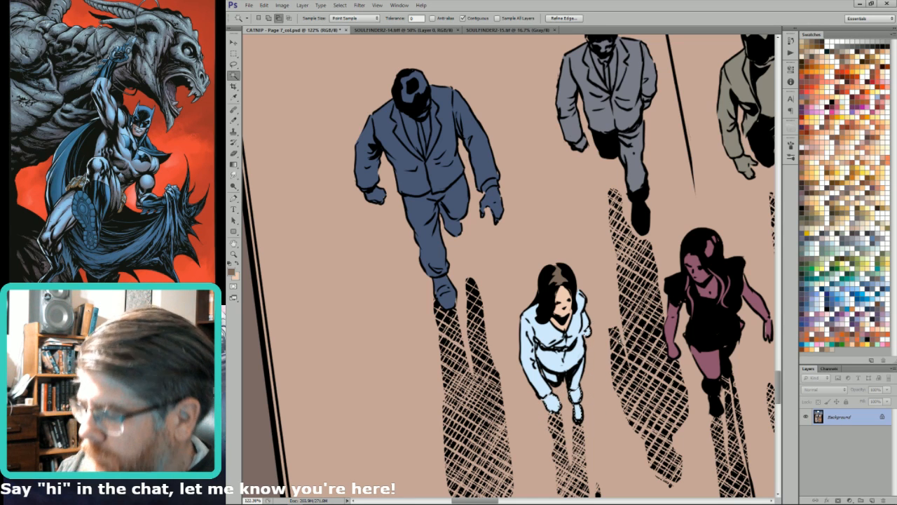
key("ctrl+BackSpace")
Step: Select the hair of the man in the blue suit, fill it with a dark olive-brown swatch, and deselect
key("l")
left_click_drag(591, 273, 667, 356)
left_click_drag(482, 178, 478, 197)
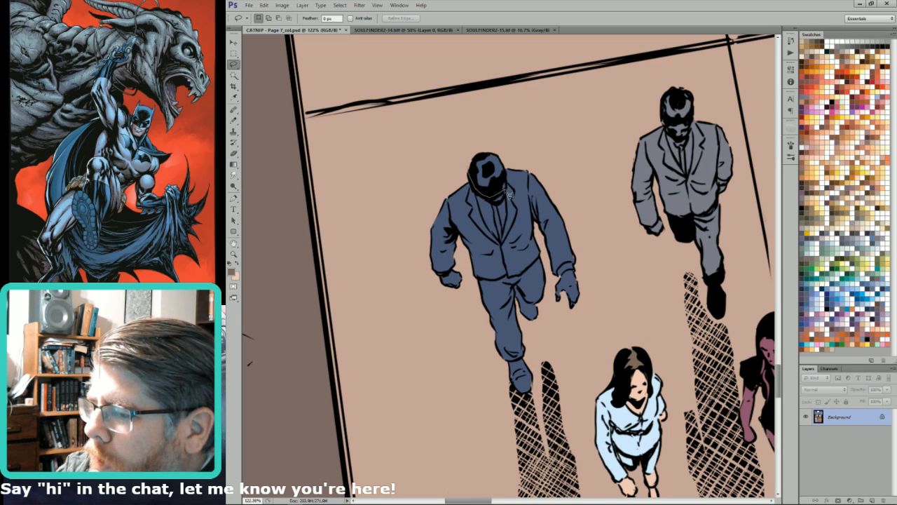
left_click_drag(510, 196, 509, 180)
left_click_drag(489, 143, 474, 143)
key("w")
left_click(486, 163, "alt+shift")
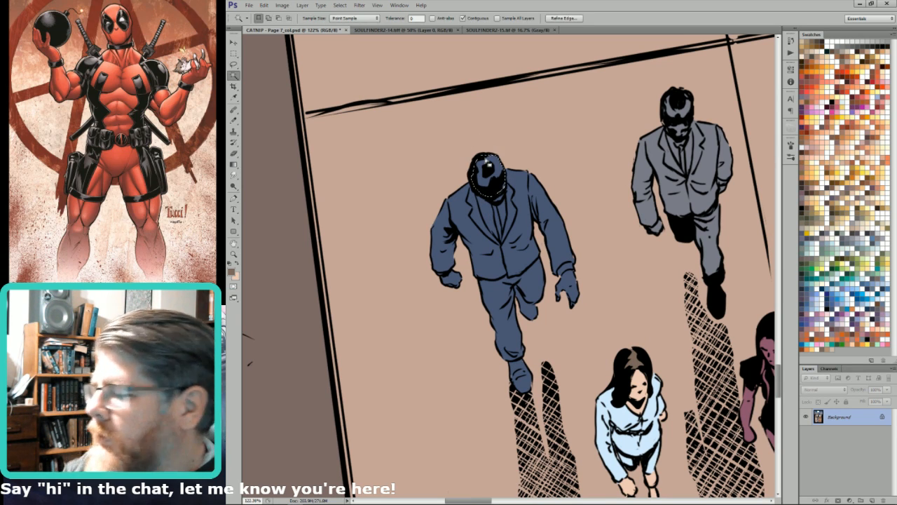
left_click(861, 200)
key("ctrl+BackSpace")
key("l")
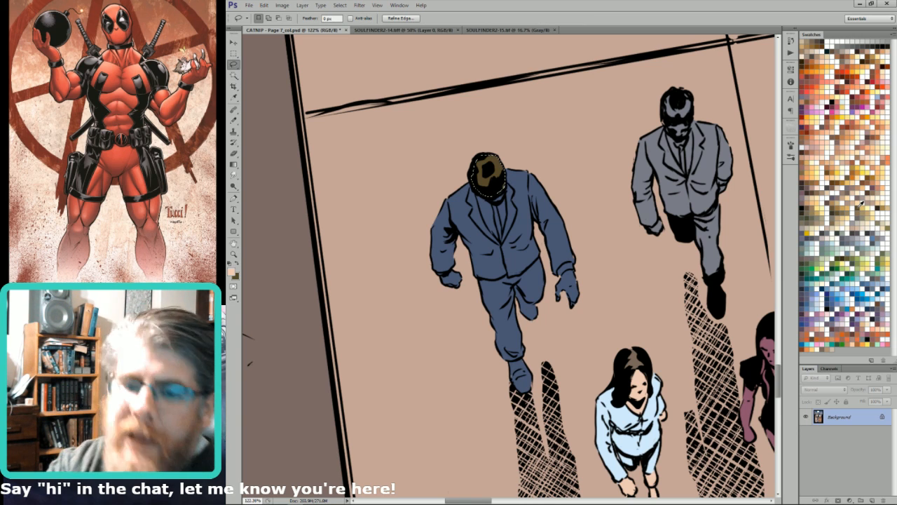
key("ctrl+d")
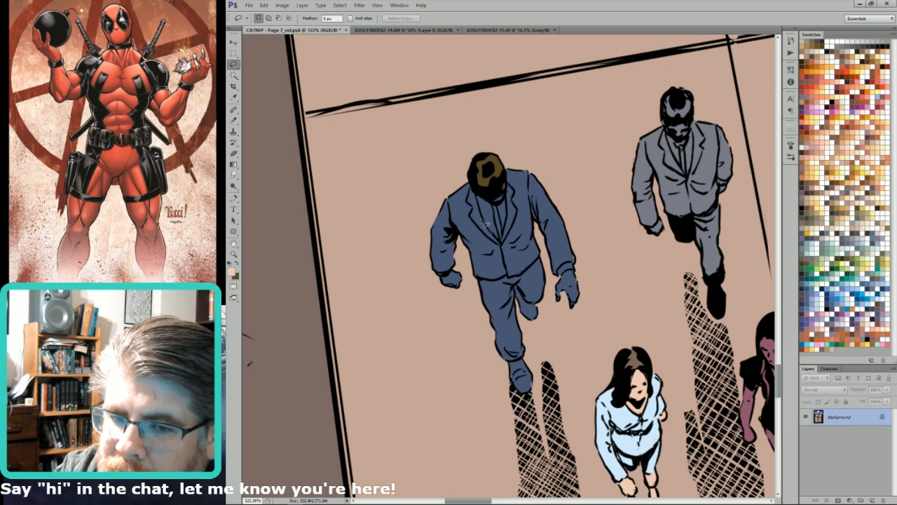
Step: Select the shirt area between the blue suit's lapels, fill it with an off-white swatch, and deselect
mouse_move(487, 224)
left_mouse_down()
mouse_move(501, 245)
mouse_move(510, 201)
left_mouse_up()
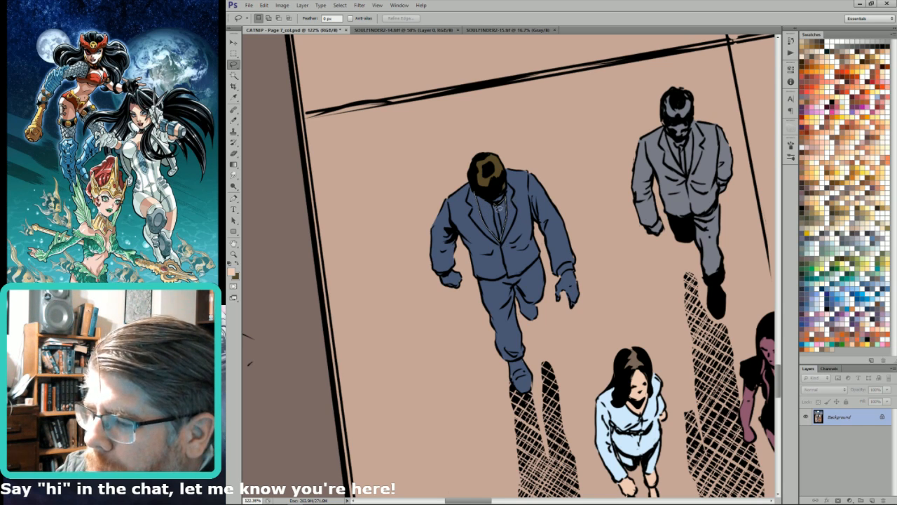
key("w")
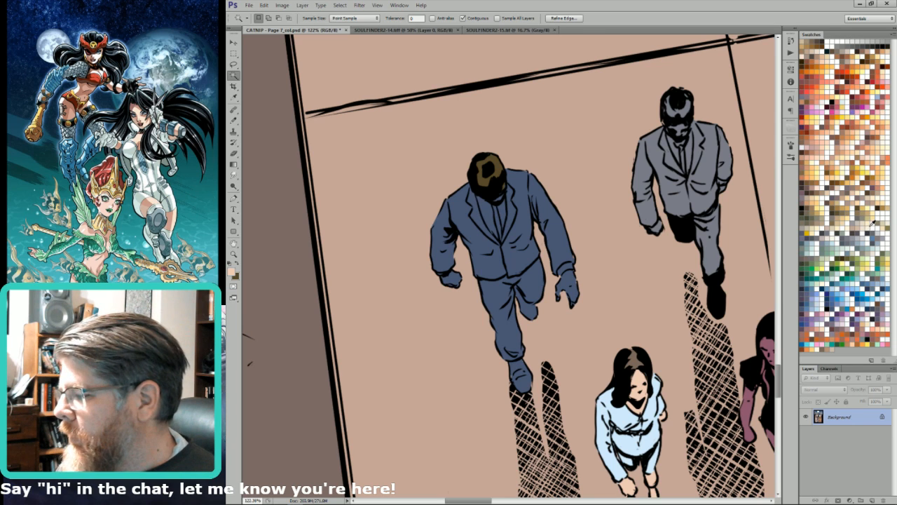
key("l")
left_click(863, 236)
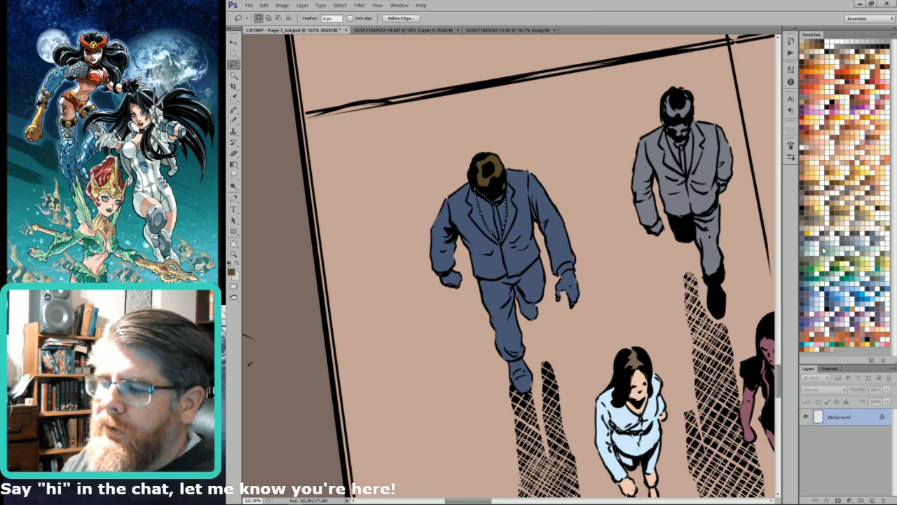
key("ctrl+BackSpace")
key("ctrl+d")
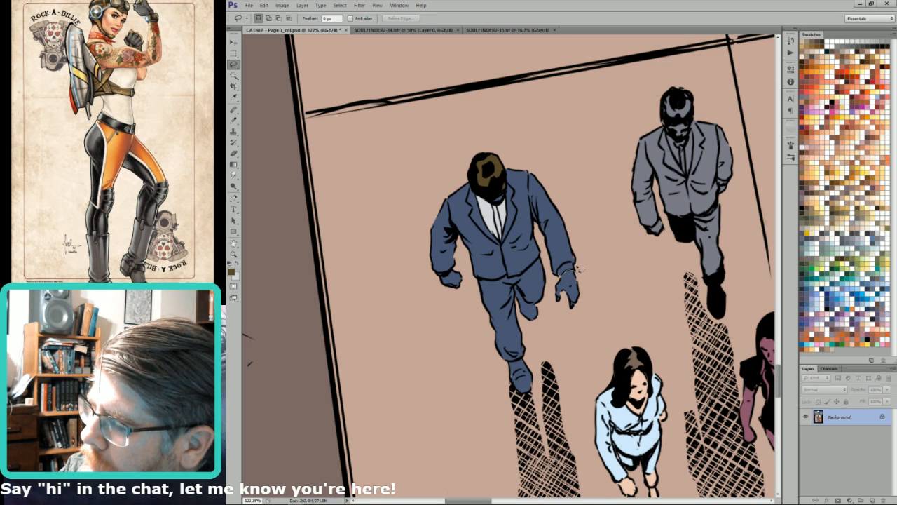
Step: Select the blue-suited man's visible shirt cuff, including its leftover sliver, and fill it with the same off-white
key("w")
left_click(567, 270, "shift")
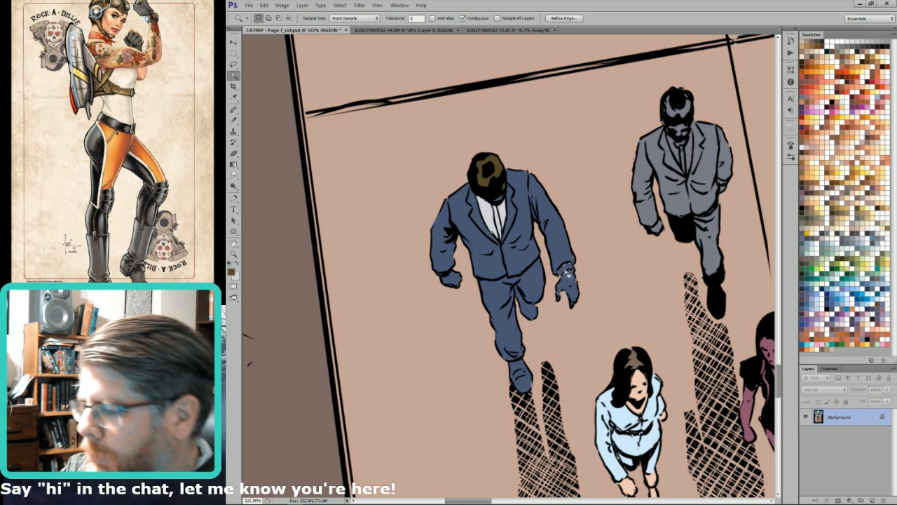
key("l")
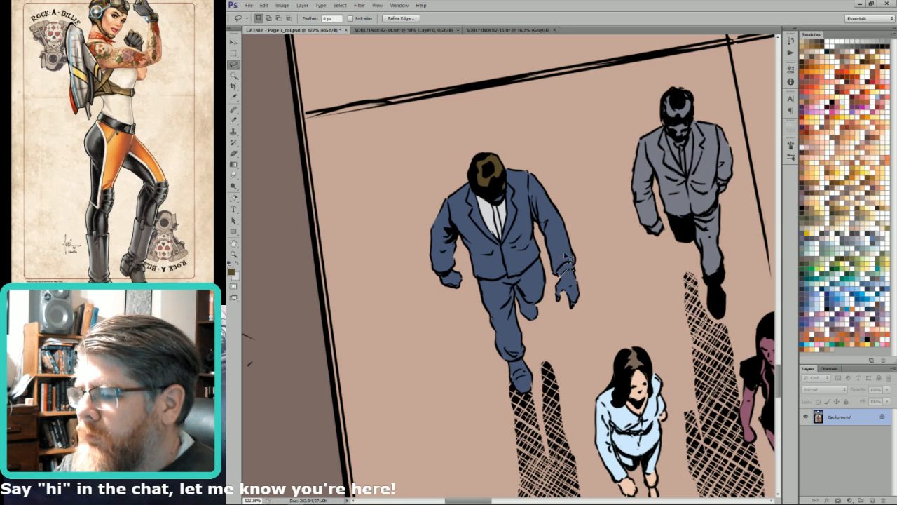
key("ctrl+BackSpace")
key("ctrl+d")
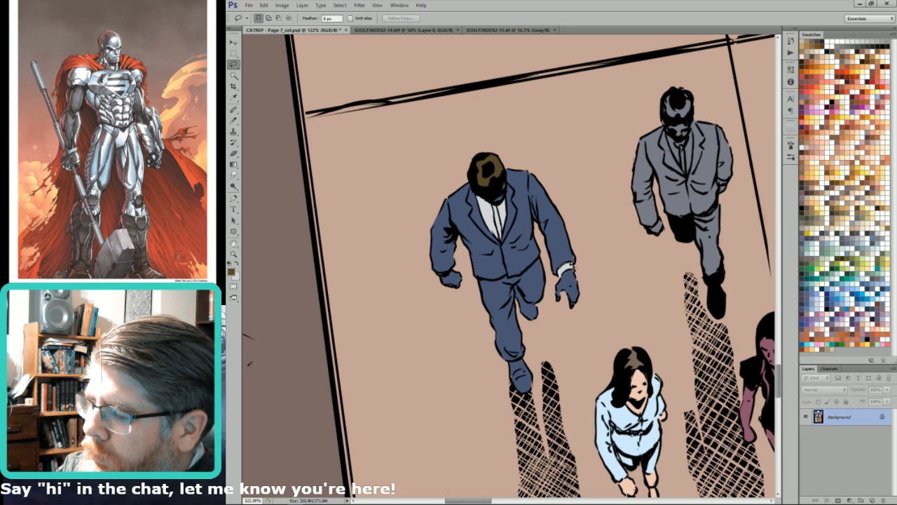
left_click_drag(570, 269, 573, 265)
key("ctrl+BackSpace")
key("ctrl+d")
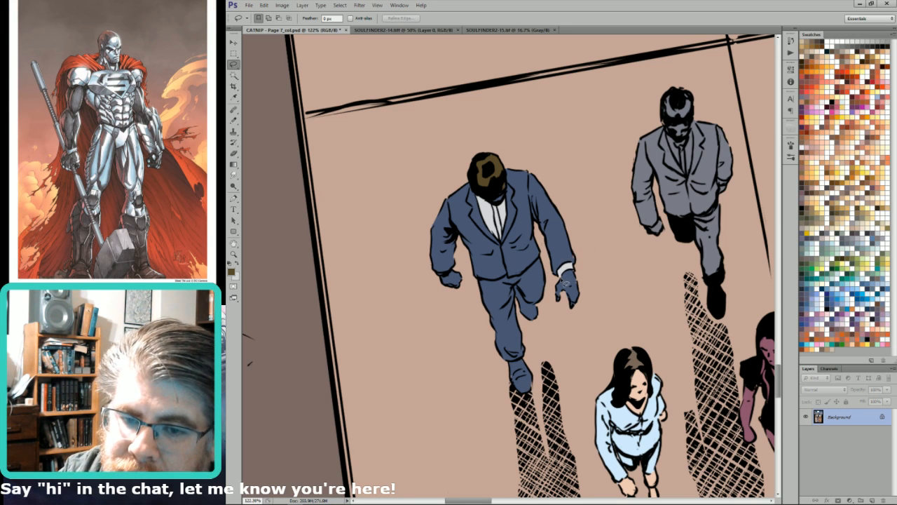
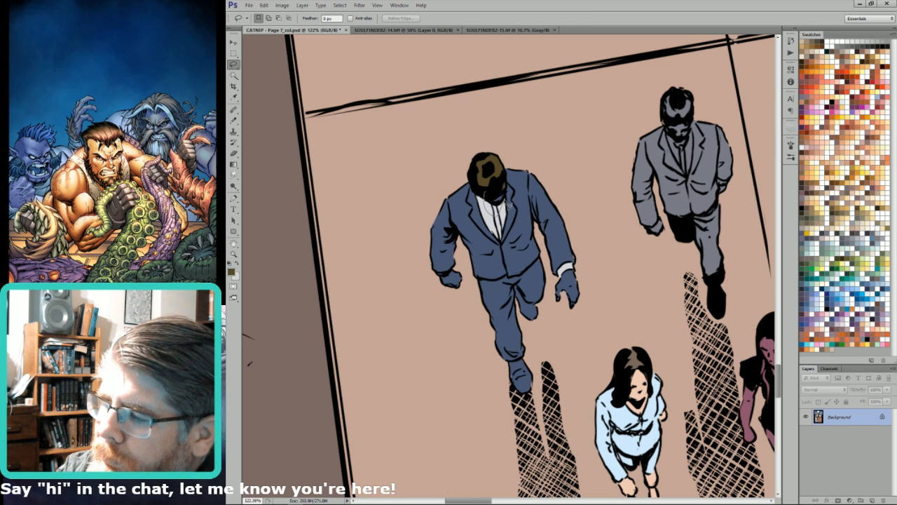
Step: Fill the blue-suited man's face and both hands with a pinkish-tan skin swatch
key("w")
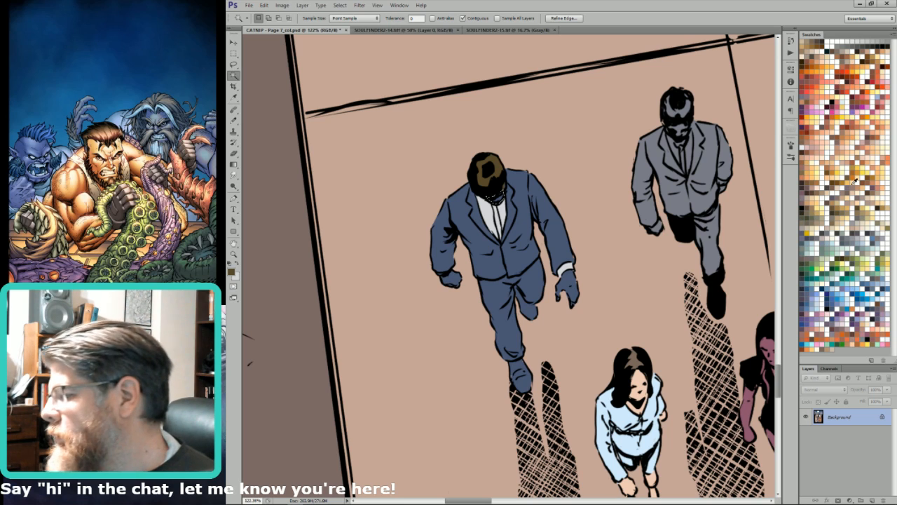
left_click(817, 181)
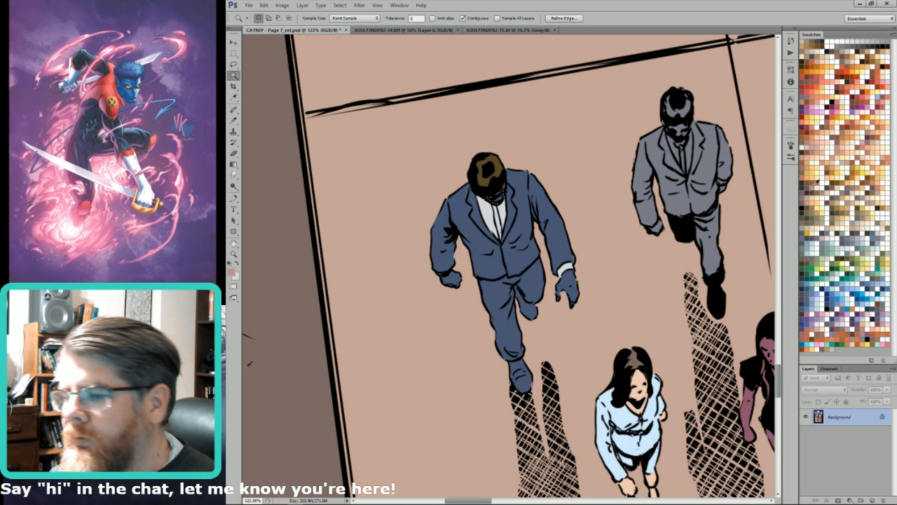
key("l")
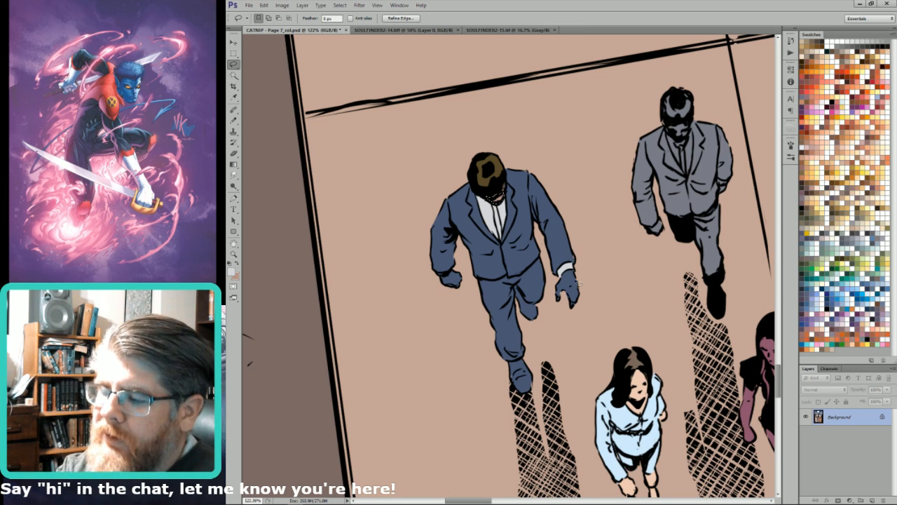
key("w")
key("l")
mouse_move(570, 278)
left_mouse_down()
mouse_move(578, 293)
mouse_move(563, 275)
left_mouse_up()
key("ctrl+BackSpace")
key("ctrl+d")
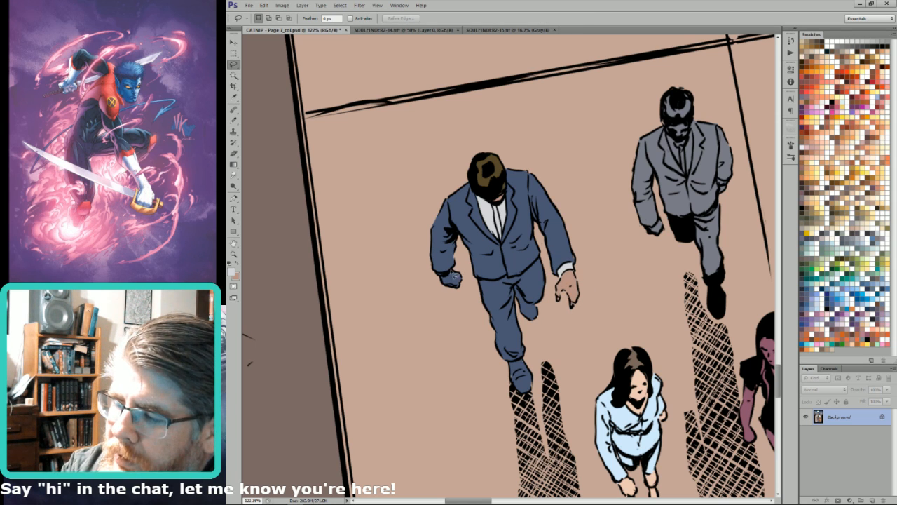
key("w")
left_click(466, 274)
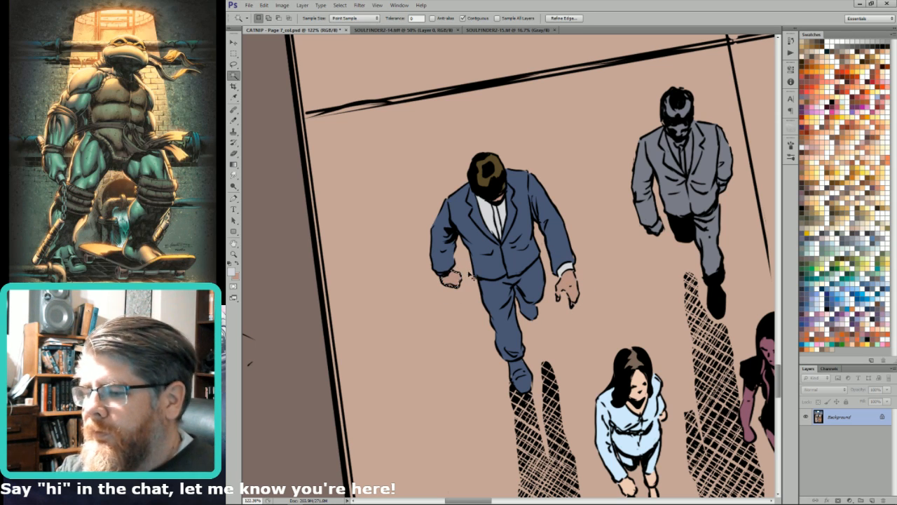
Step: Select both shoes of the blue-suited man, fill them with a dark reddish-brown swatch, and deselect
key("l")
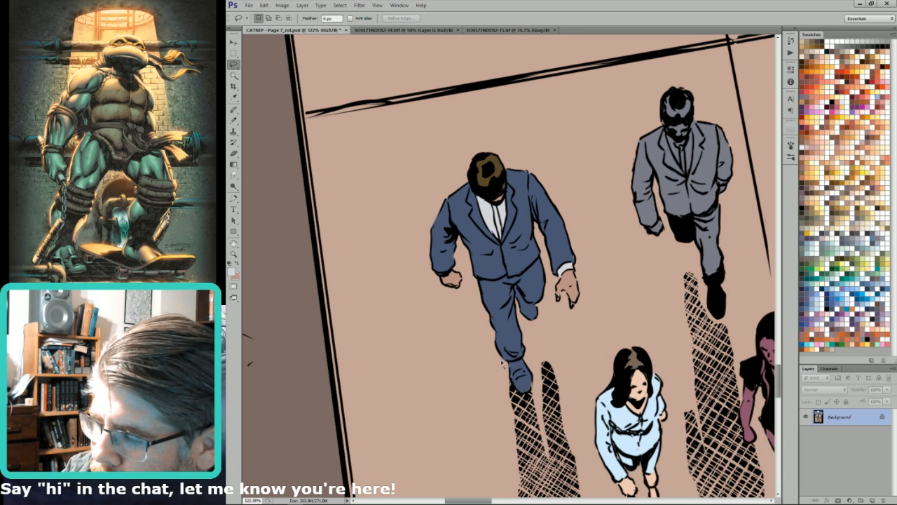
left_click_drag(526, 327, 517, 300)
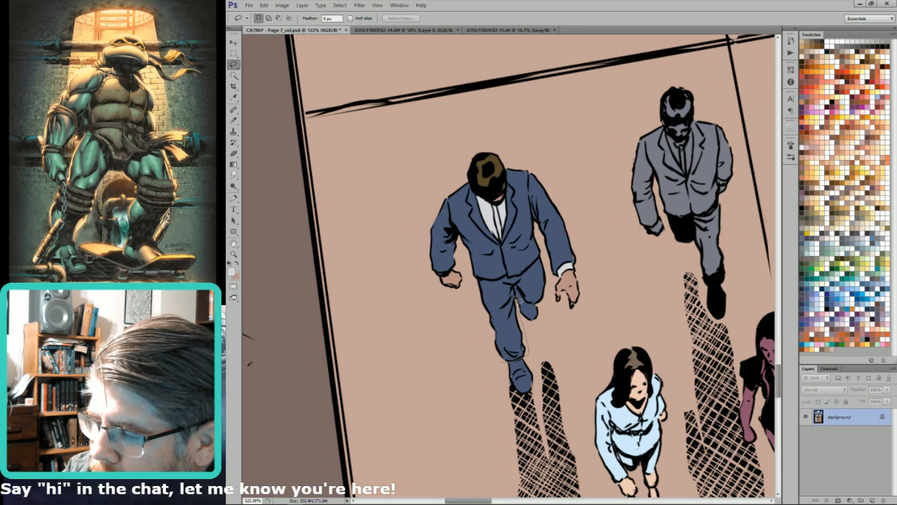
key("w")
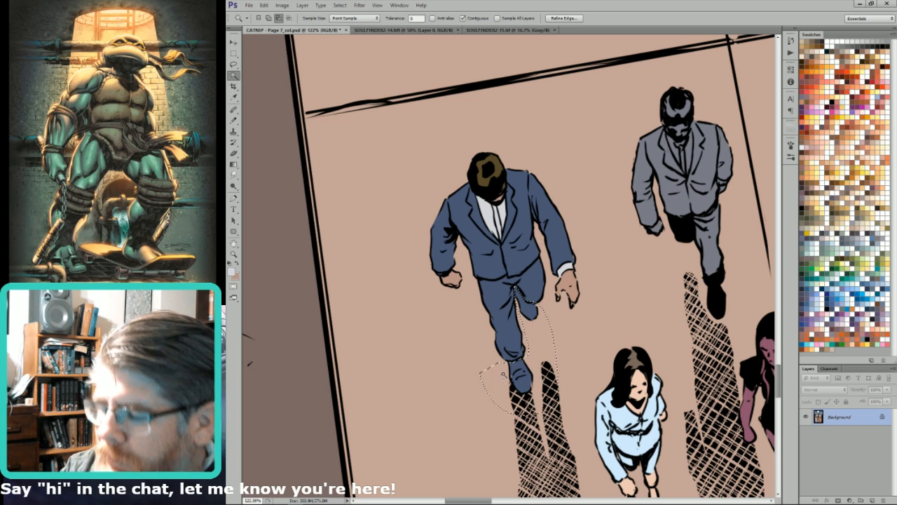
left_click(499, 359, "alt")
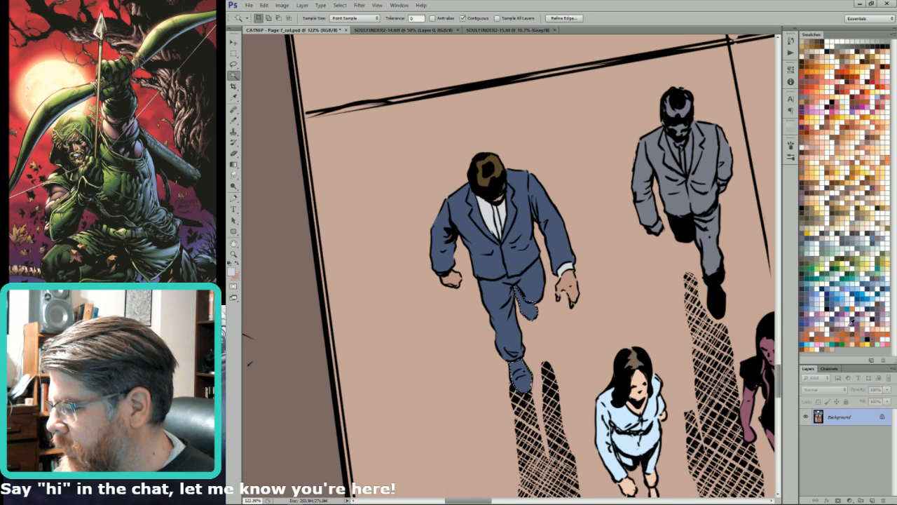
left_click(837, 324)
key("l")
key("ctrl+BackSpace")
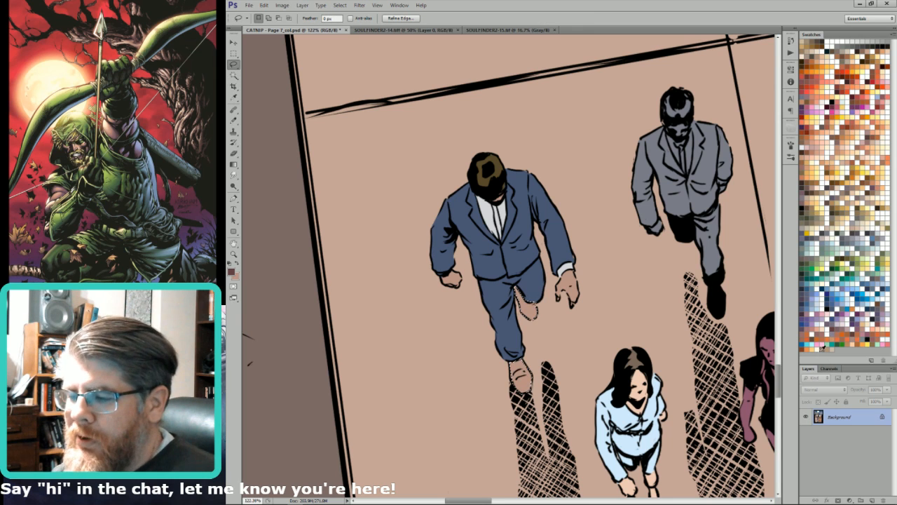
key("x")
key("ctrl+BackSpace")
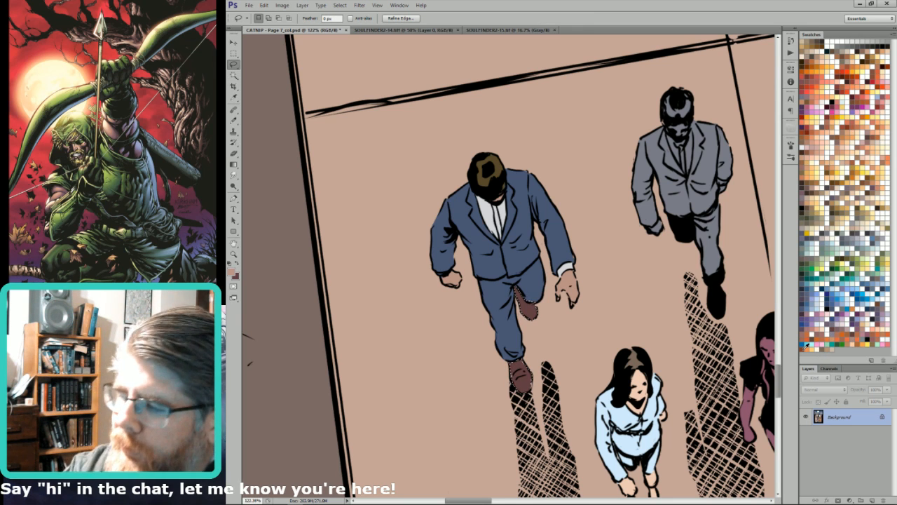
key("ctrl+d")
Step: Sample the suit blue from the man's sleeve and switch to the Pencil tool
key("u")
left_click(558, 240)
key("Escape")
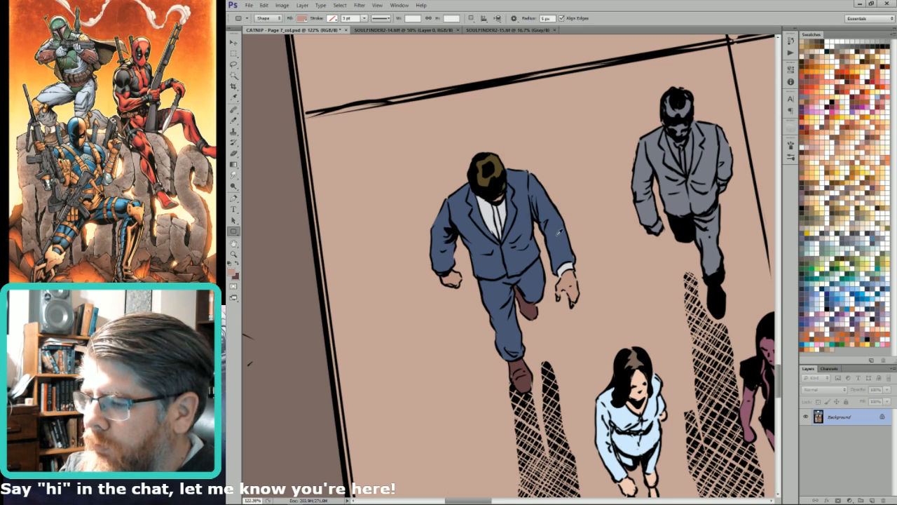
key("i")
left_click(559, 242)
key("b")
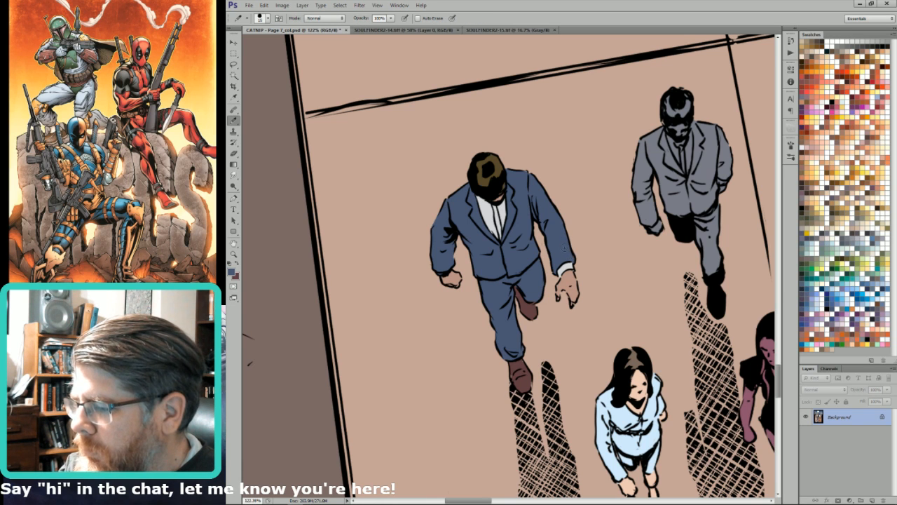
Step: Select the gray-suited man's hands and face, fill them with a light peach skin swatch, and deselect
left_click_drag(683, 191, 625, 251)
key("l")
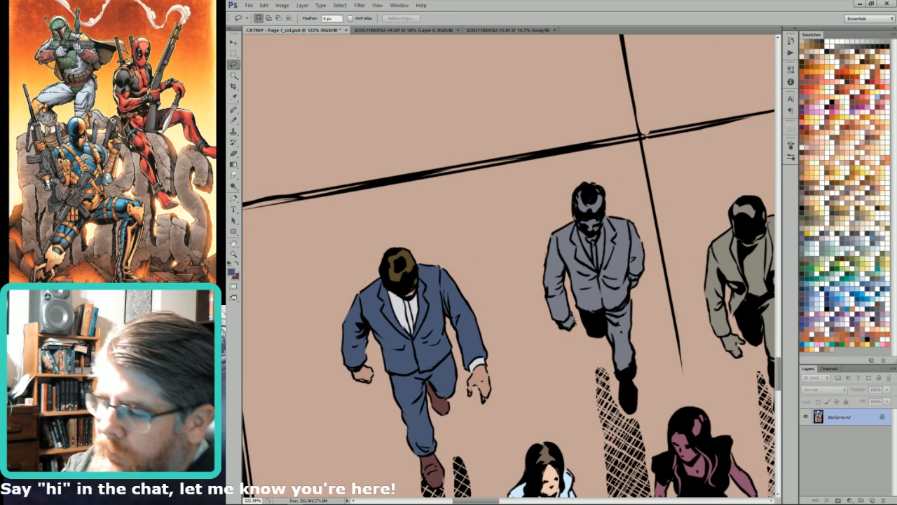
left_click_drag(576, 328, 574, 308)
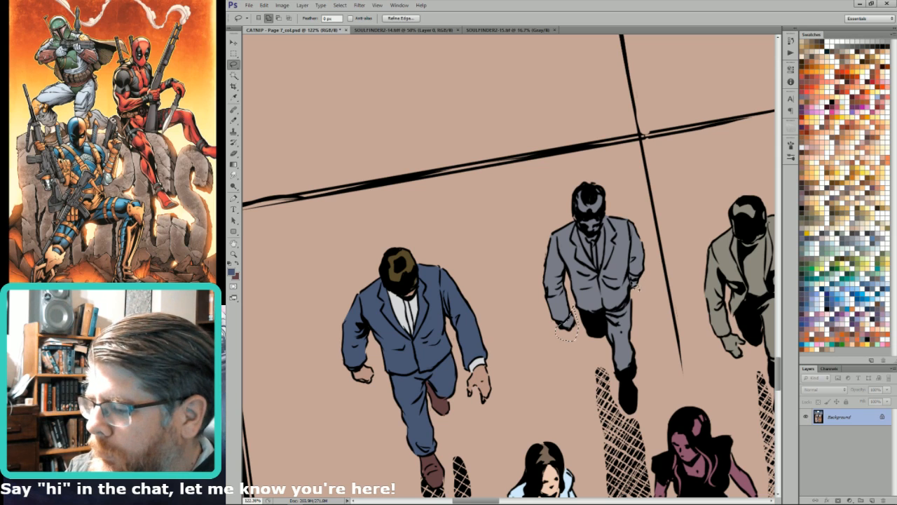
key("w")
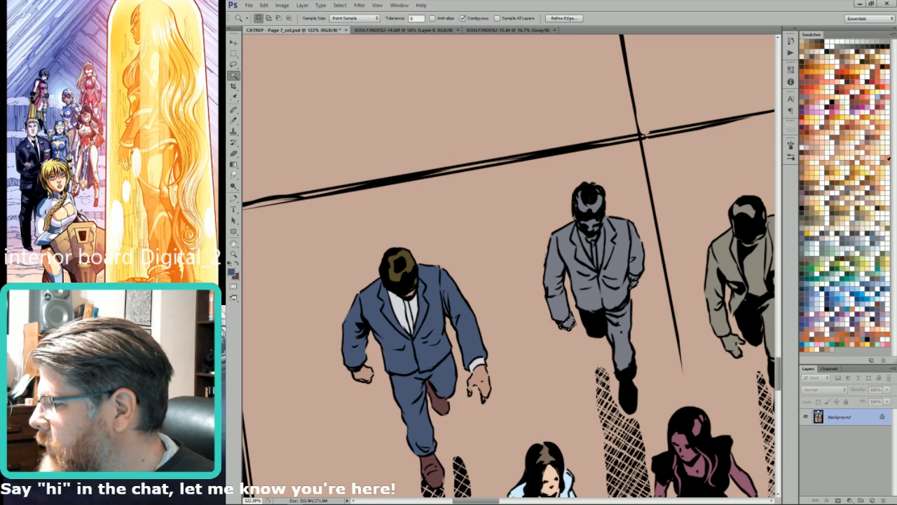
left_click(864, 157)
key("x")
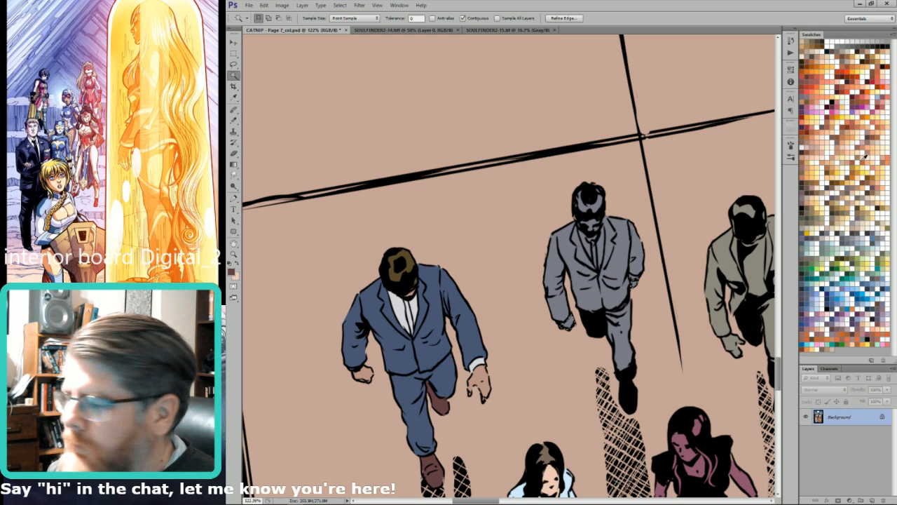
key("ctrl+BackSpace")
key("l")
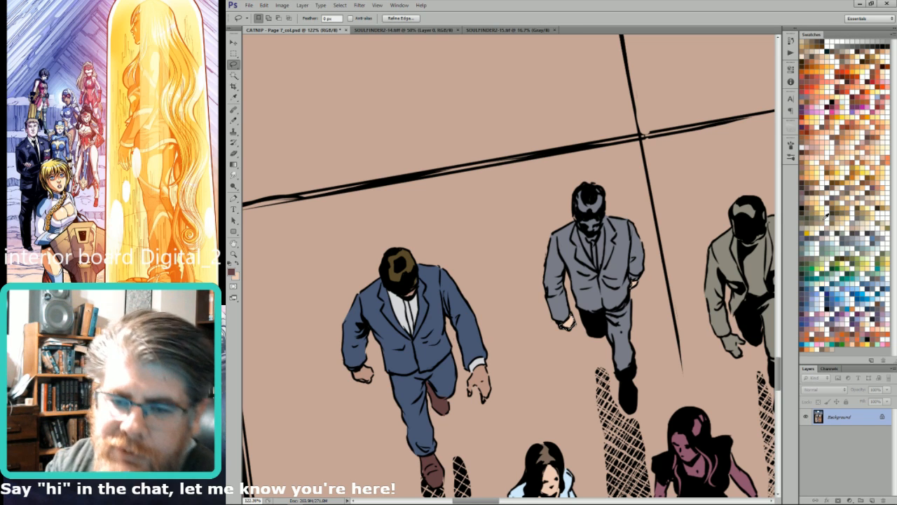
key("ctrl+d")
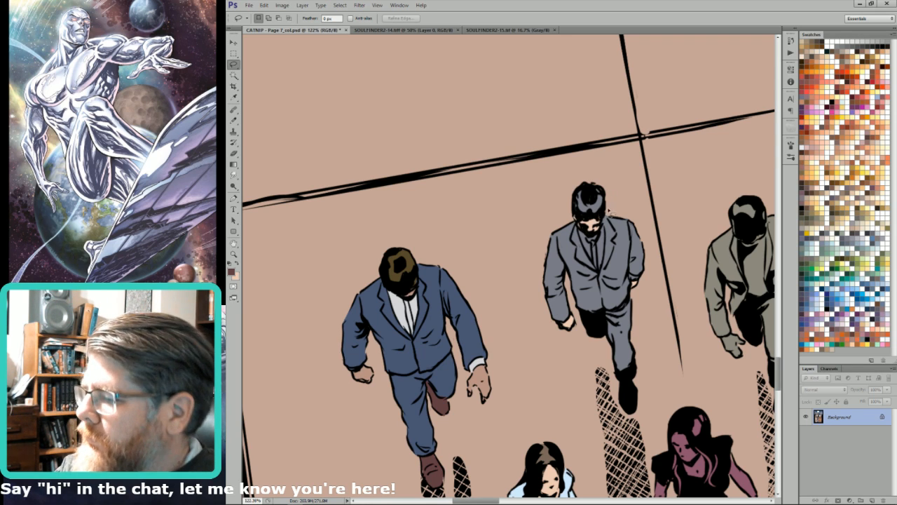
Step: Select the gray-suited man's hair highlights, fill them with a dark purplish-gray swatch, and deselect
key("w")
left_click(595, 196)
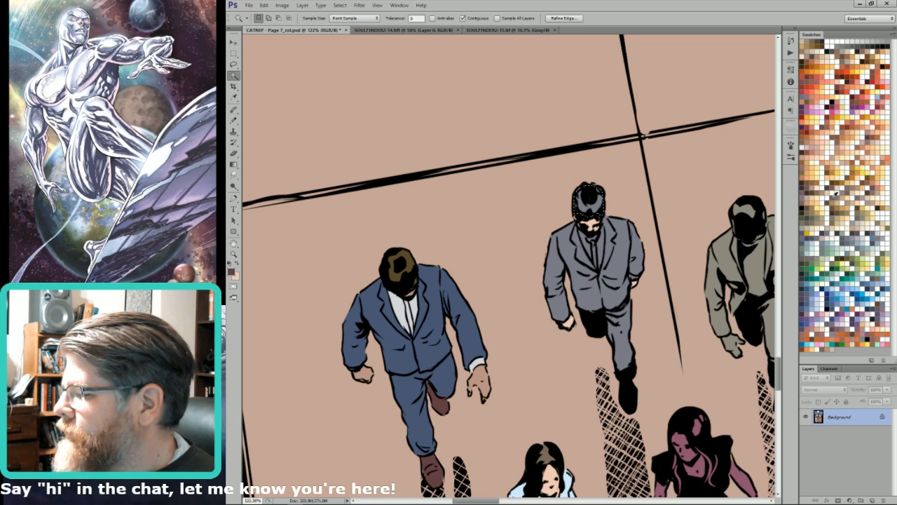
key("l")
key("ctrl+BackSpace")
key("ctrl+d")
Step: Select the shirt area between the gray suit's lapels, fill it with an off-white swatch, and deselect
left_click_drag(578, 232, 596, 270)
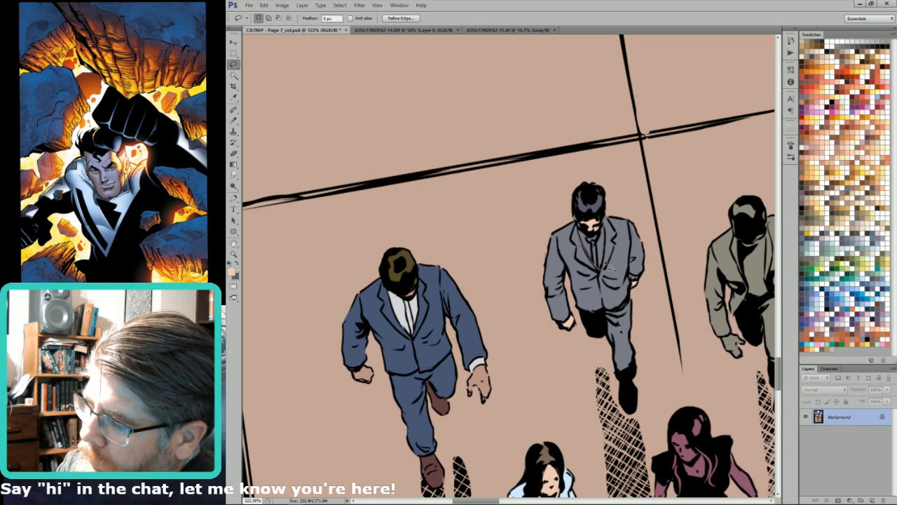
key("w")
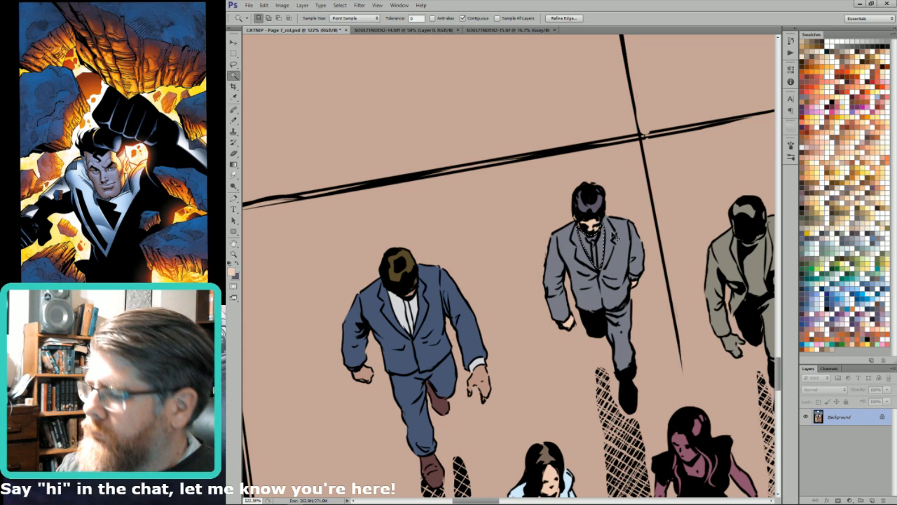
key("l")
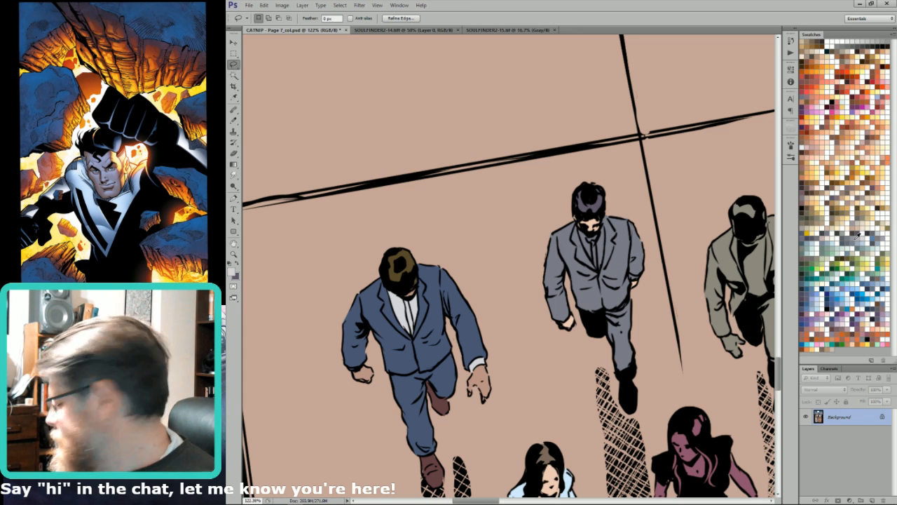
key("ctrl+BackSpace")
key("ctrl+d")
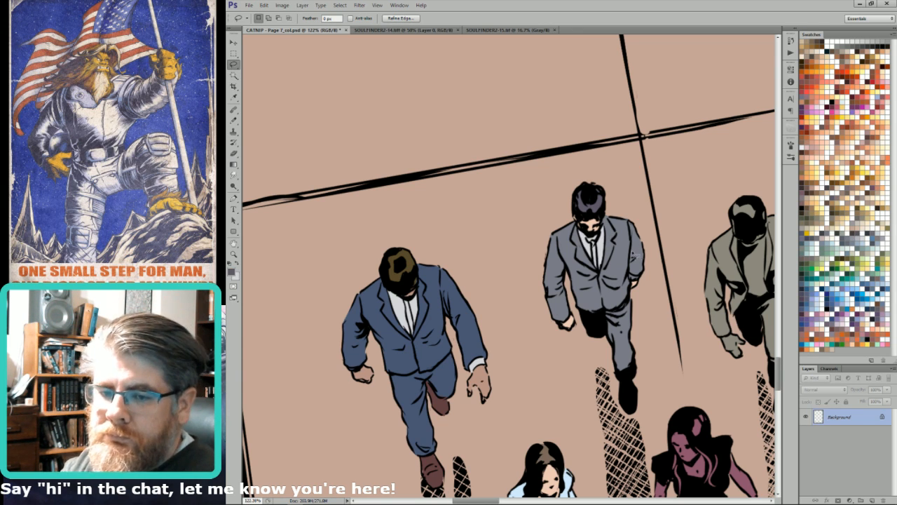
Step: Select the left half and sleeve of the olive-gray man's jacket, fill it with a brown swatch, and deselect
left_click_drag(674, 259, 518, 293)
key("ctrl+d")
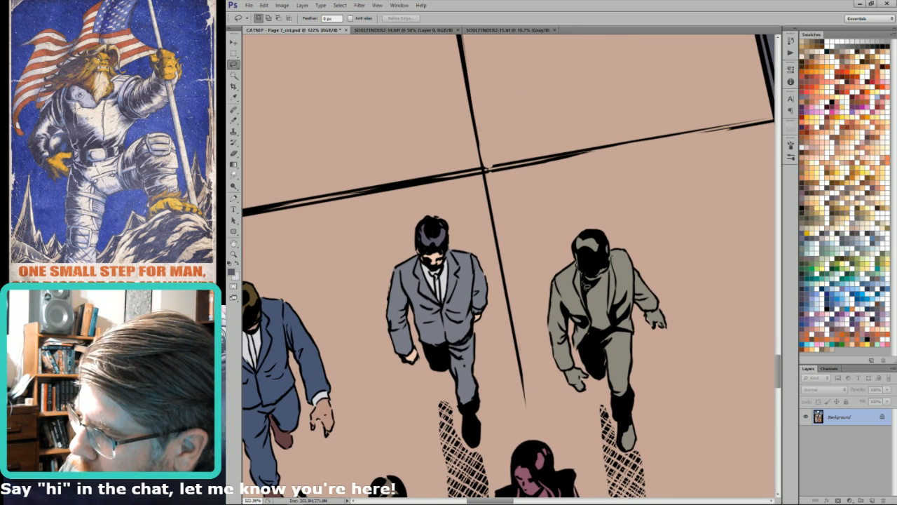
mouse_move(567, 373)
left_mouse_down()
mouse_move(551, 250)
mouse_move(569, 370)
left_mouse_up()
key("w")
left_click(570, 330, "alt+shift")
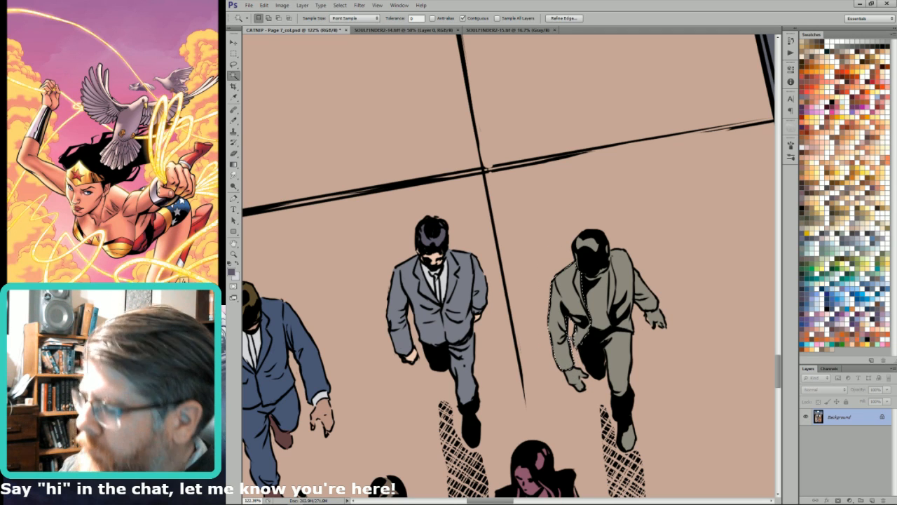
left_click(826, 347)
key("l")
key("alt+BackSpace")
key("x")
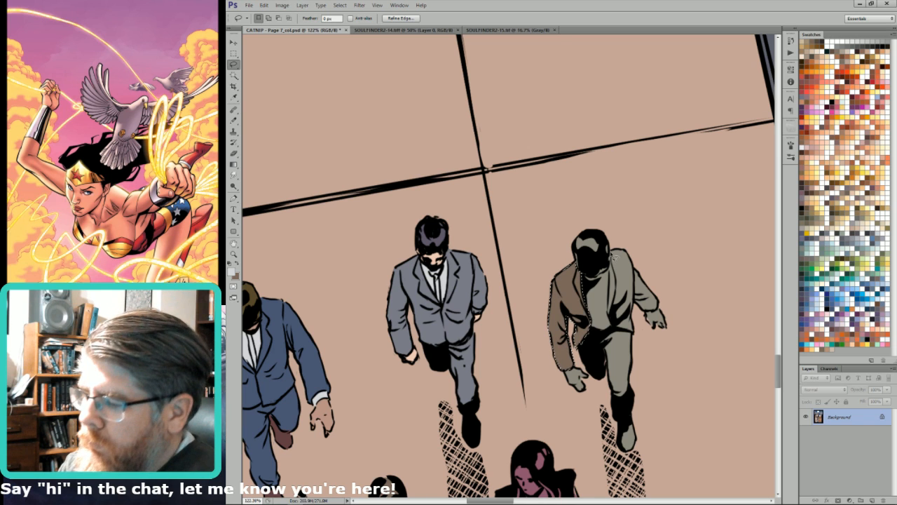
key("ctrl+d")
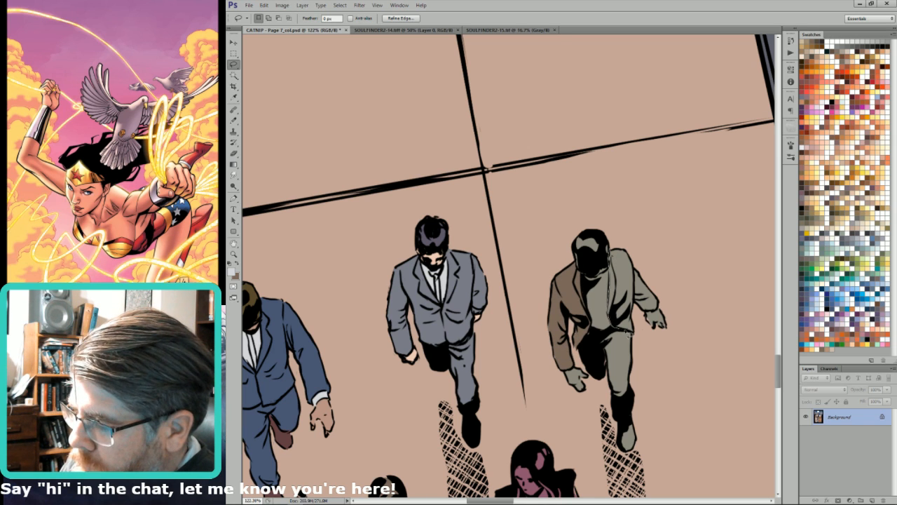
Step: Select the right half and sleeve of the same jacket and fill it with the matching brown
mouse_move(652, 315)
left_mouse_down()
mouse_move(607, 211)
mouse_move(609, 249)
left_mouse_up()
key("w")
left_click(623, 272, "alt+shift")
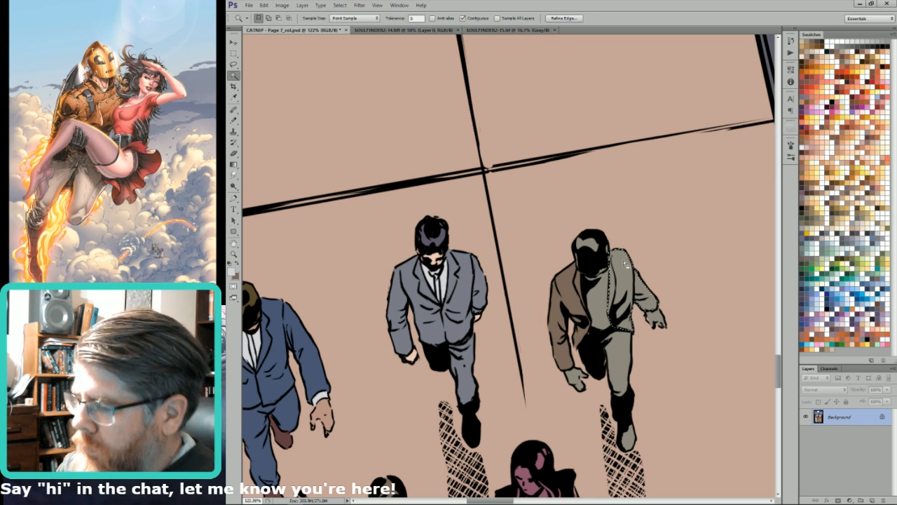
key("ctrl+BackSpace")
key("l")
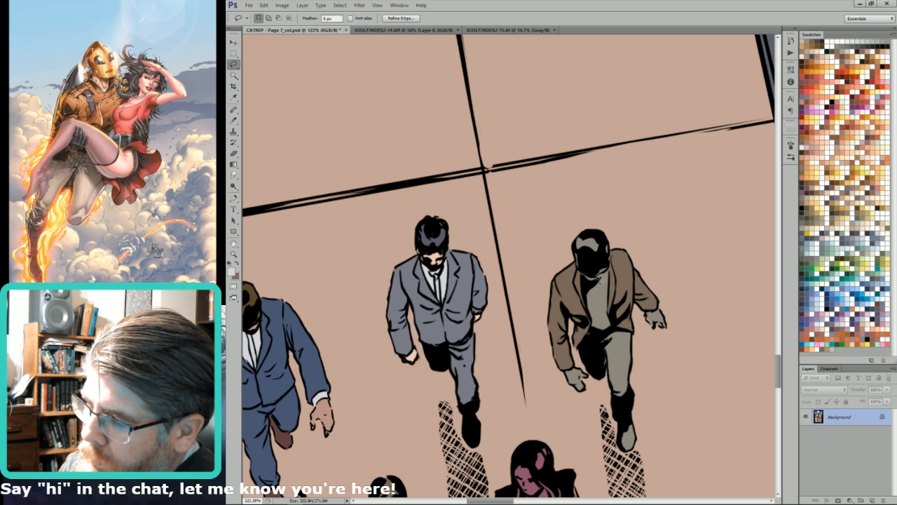
Step: Select the shirt inside the brown jacket, raise its brightness to about 105 with Brightness/Contrast, and deselect
left_click_drag(622, 310, 578, 316)
key("w")
left_click(595, 303, "alt+shift")
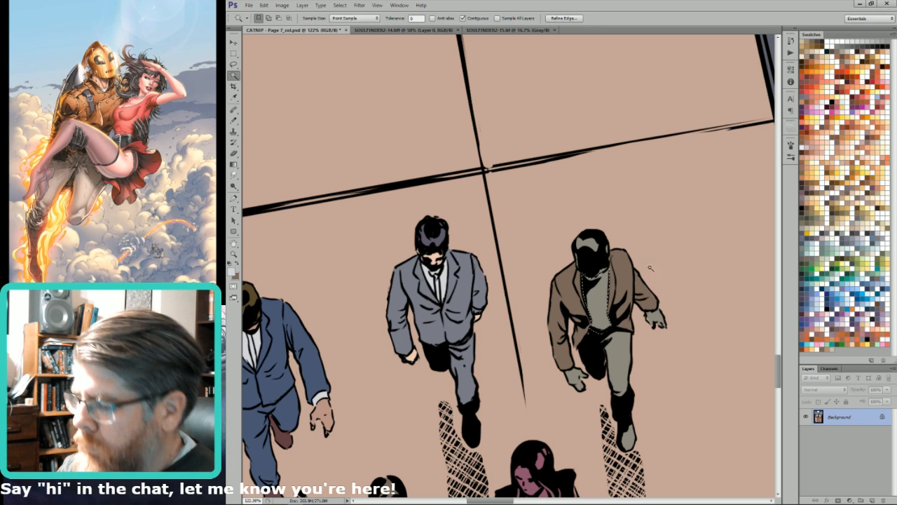
key("l")
key("ctrl+b")
left_click_drag(828, 255, 847, 254)
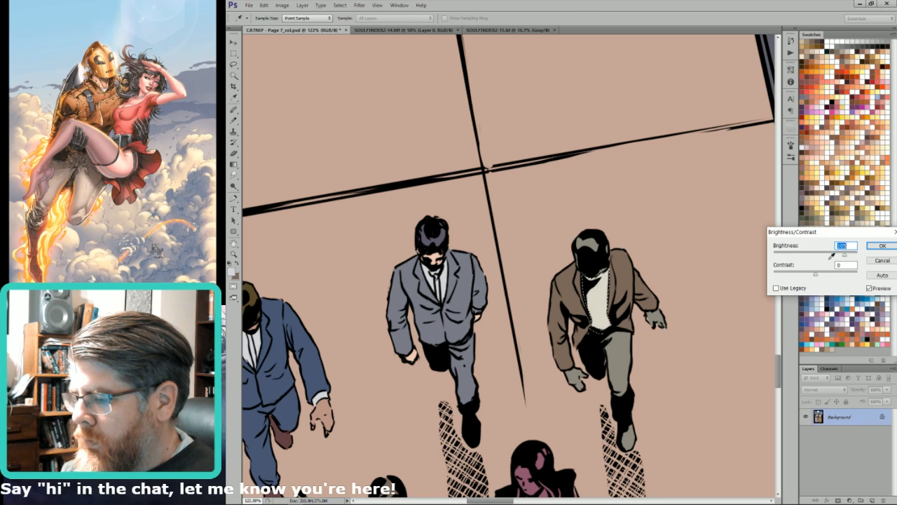
key("Return")
key("w")
key("ctrl+d")
Step: Select the face, chest, arms and legs of the woman in black, fill them with a peach skin swatch, and deselect
left_click_drag(661, 383, 696, 289)
key("l")
left_click_drag(607, 376, 688, 290)
mouse_move(646, 340)
left_mouse_down()
mouse_move(664, 326)
mouse_move(656, 305)
mouse_move(637, 306)
mouse_move(649, 287)
mouse_move(696, 319)
mouse_move(689, 314)
mouse_move(683, 329)
mouse_move(712, 392)
mouse_move(691, 302)
left_mouse_up()
key("w")
key("l")
mouse_move(601, 380)
left_mouse_down()
mouse_move(600, 362)
mouse_move(639, 385)
mouse_move(628, 397)
left_mouse_up()
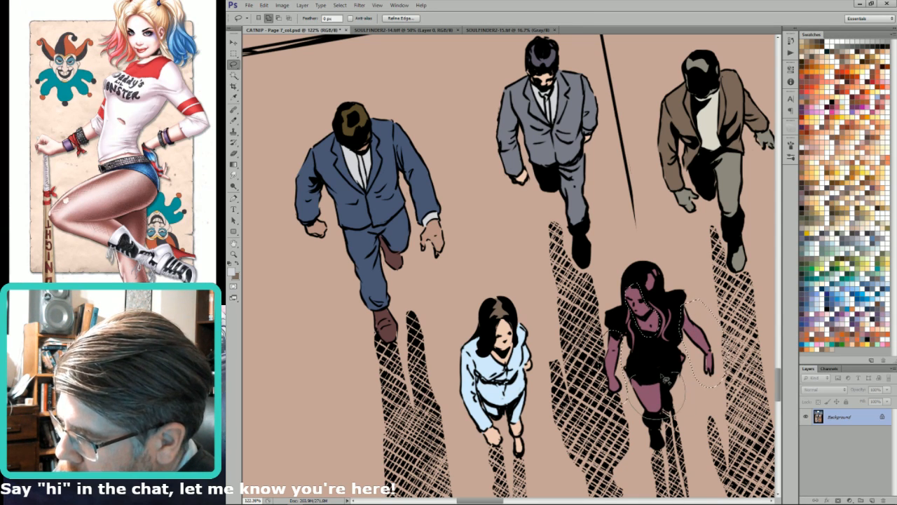
key("w")
left_click(701, 339, "alt+shift")
key("l")
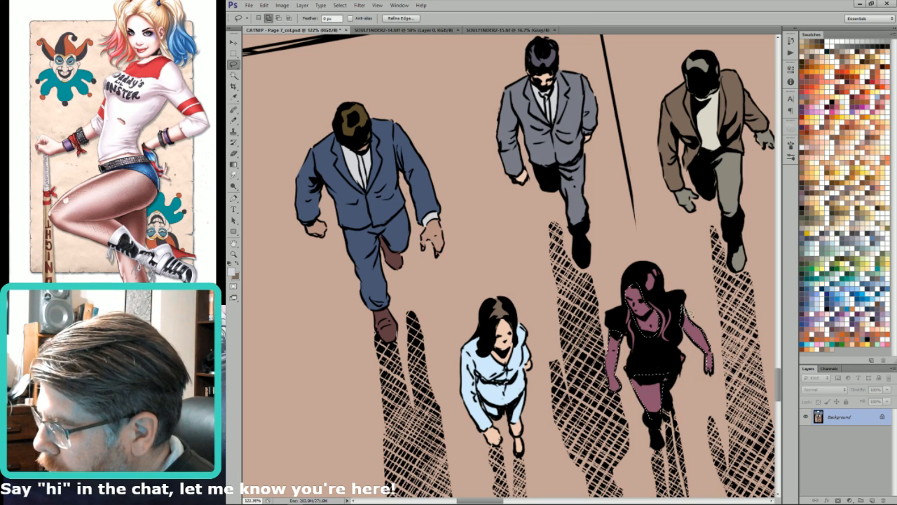
left_click(870, 141)
key("alt+BackSpace")
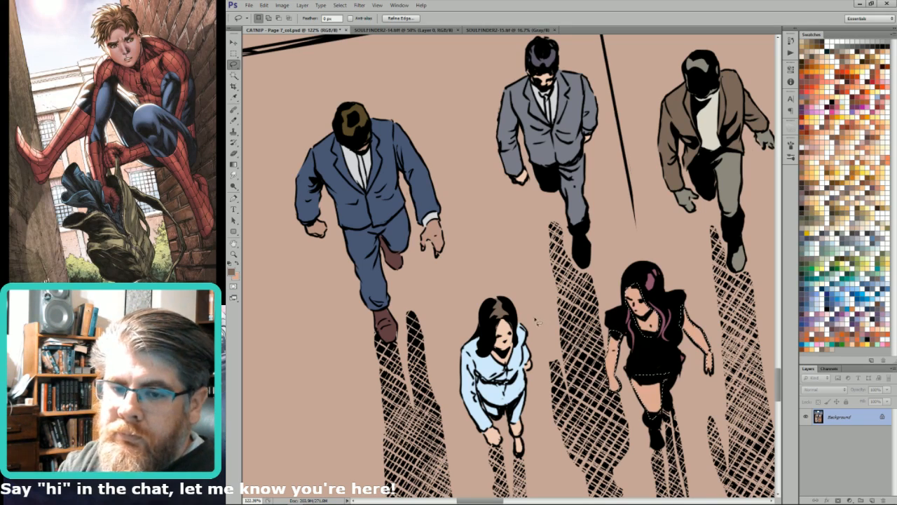
left_click_drag(544, 323, 664, 286)
key("ctrl+0")
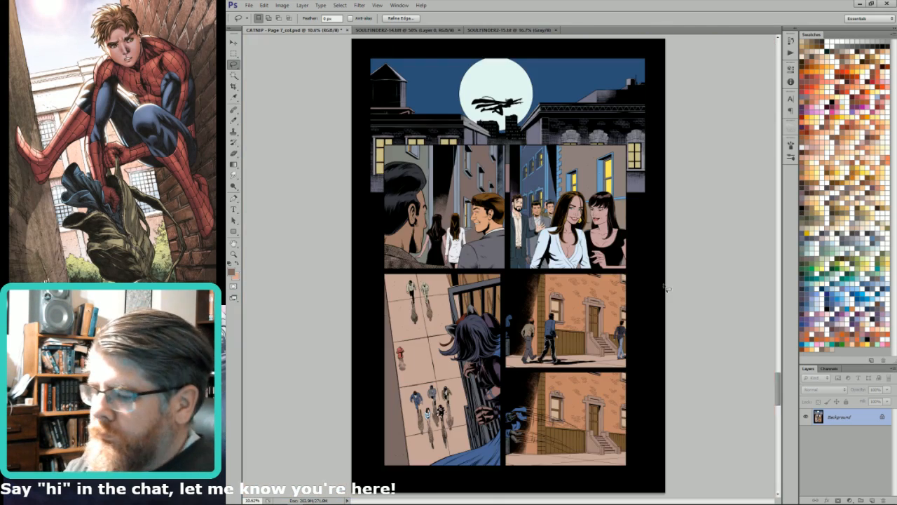
key("ctrl+d")
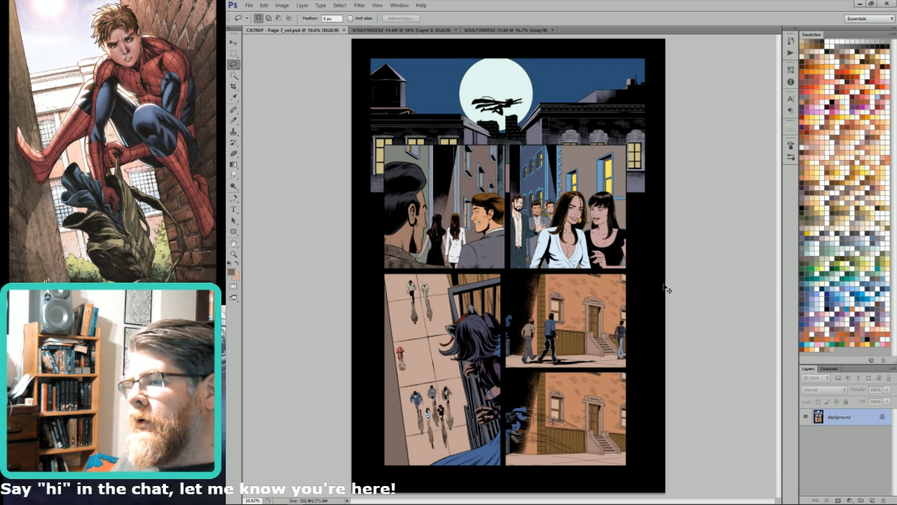
Step: Copy the entire flattened color page into a new alpha channel and deselect
key("ctrl+a")
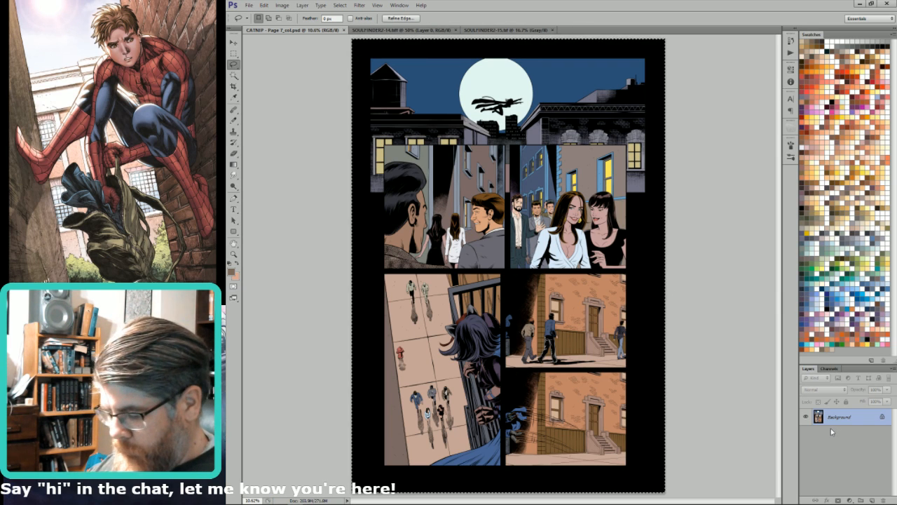
left_click(830, 369)
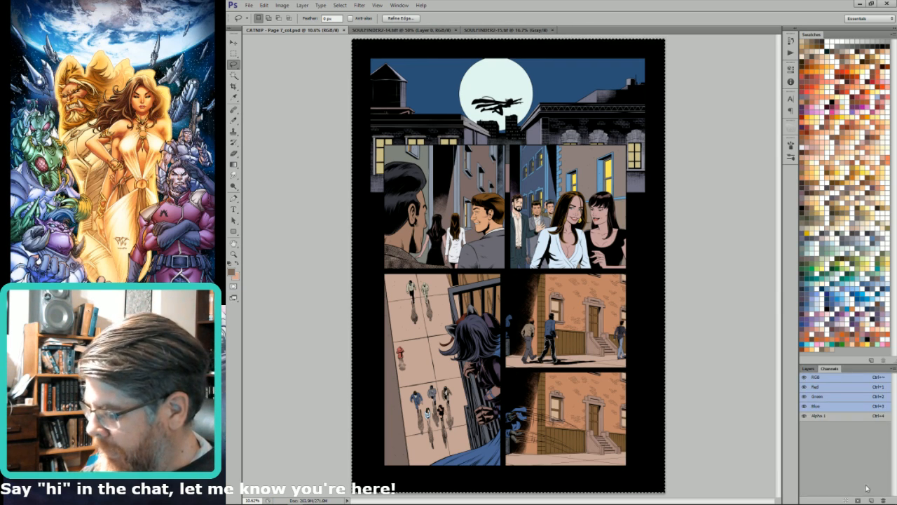
left_click(871, 499)
key("ctrl+v")
key("ctrl+d")
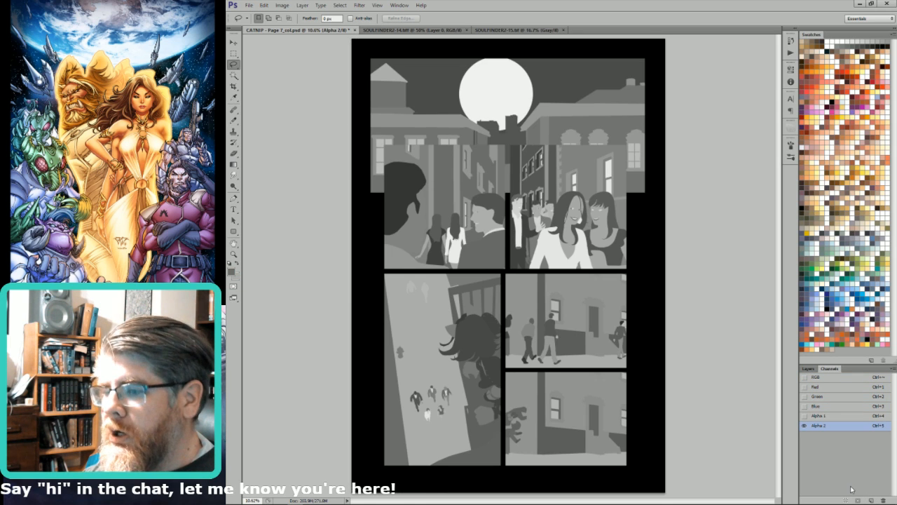
Step: Return page 7 to its color composite with the line art overlaid, close it, and switch to SOULFINDER2-14.tiff
key("ctrl+4")
key("grave")
key("ctrl+grave")
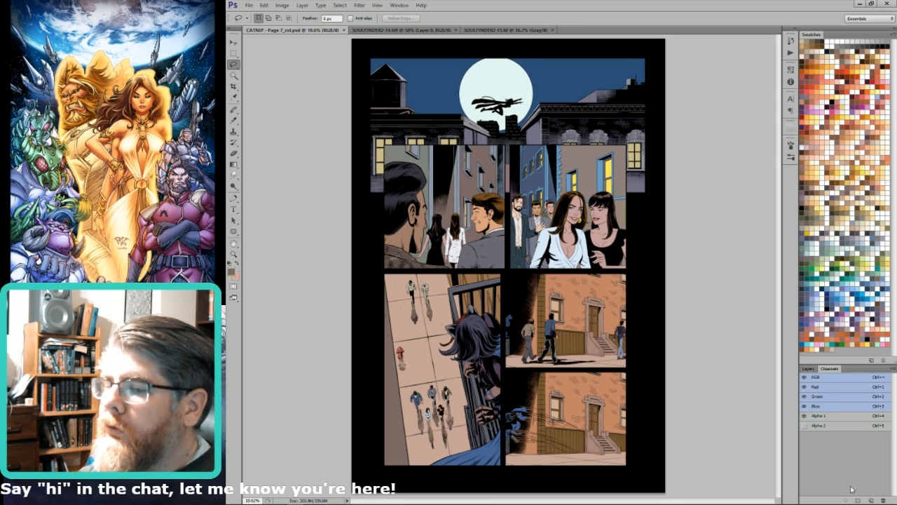
key("ctrl+w")
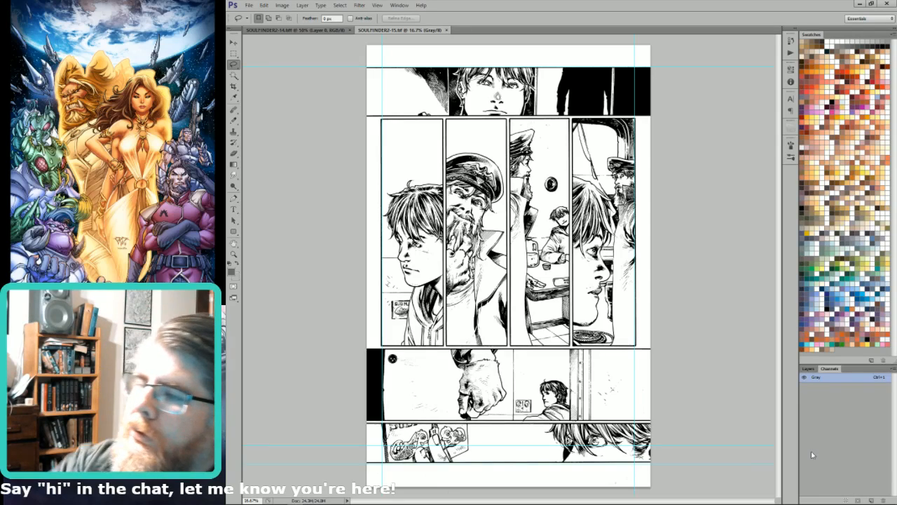
left_click(294, 30)
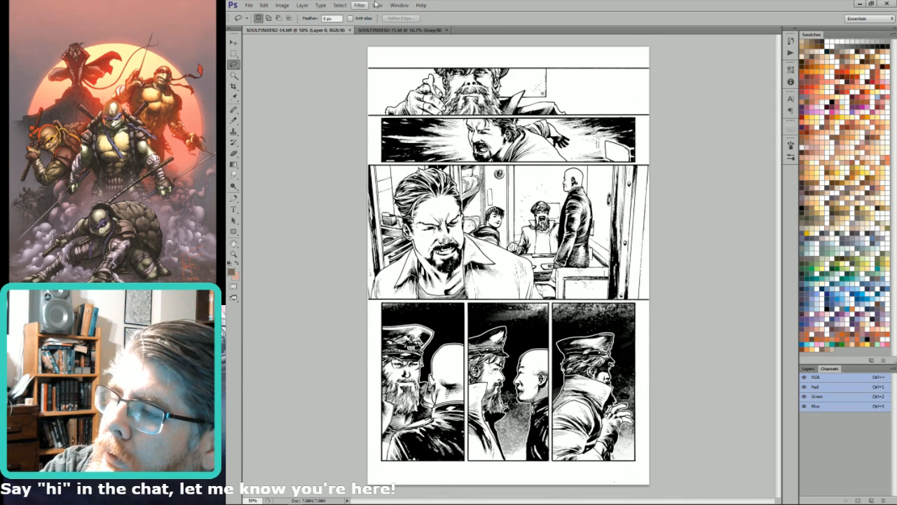
left_click(377, 5)
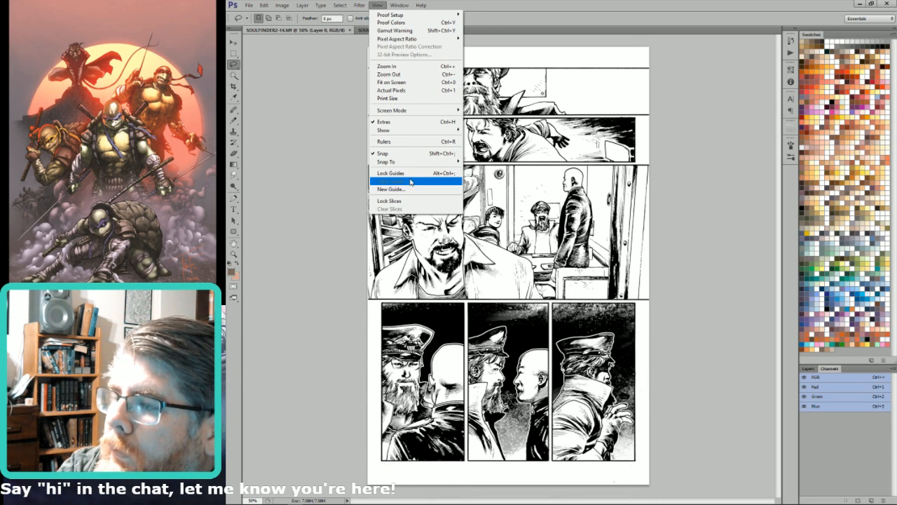
left_click(379, 6)
left_click(381, 5)
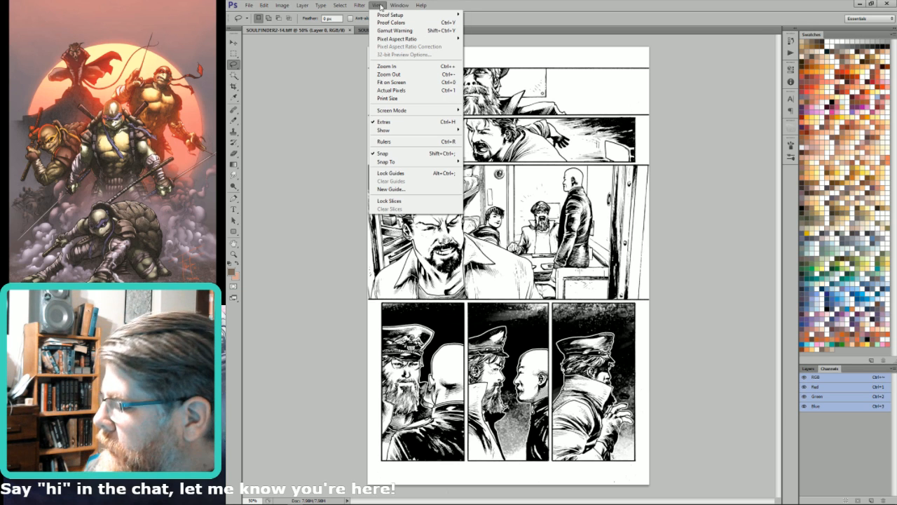
left_click(720, 399)
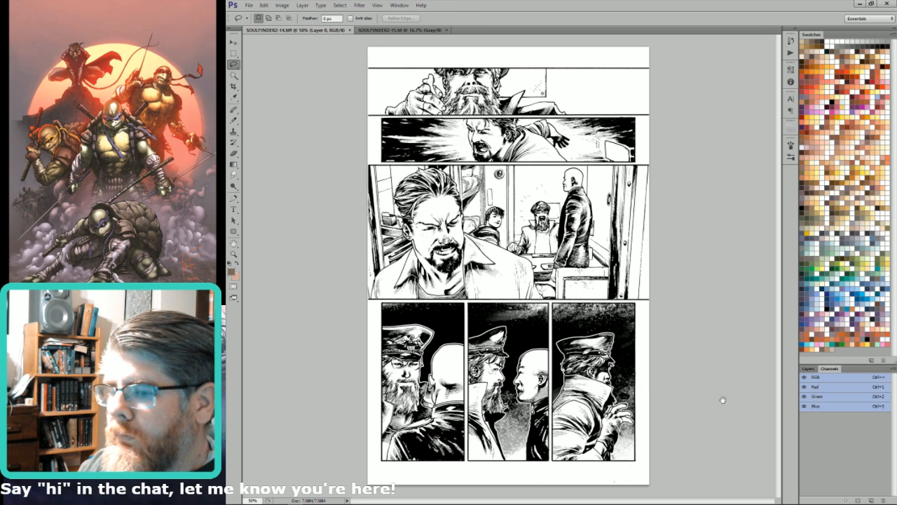
Step: Cut the whole page's line art, paste it into a new alpha channel, and return to the color composite with that channel overlaid
key("ctrl+a")
key("d")
key("ctrl+x")
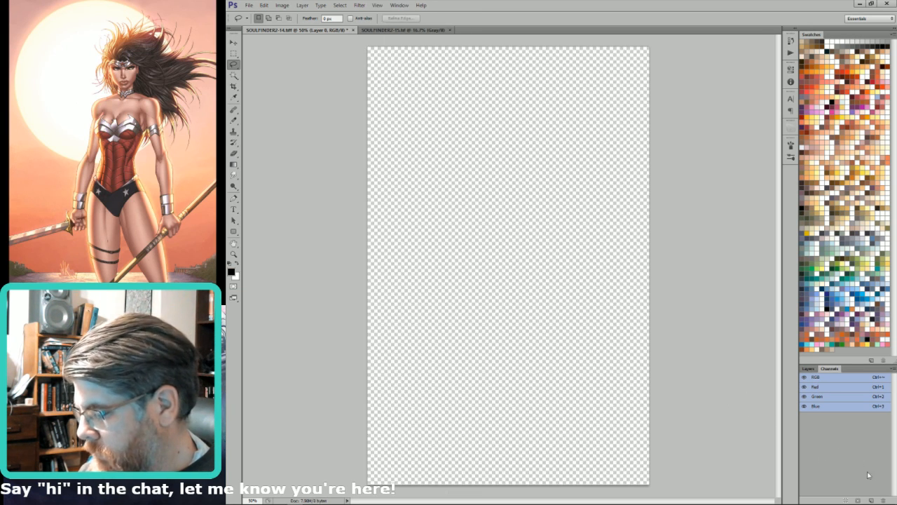
left_click(871, 500)
key("ctrl+v")
key("grave")
key("ctrl+grave")
Step: Flatten the emptied layer into a white background and return to the channel list
left_click(808, 368)
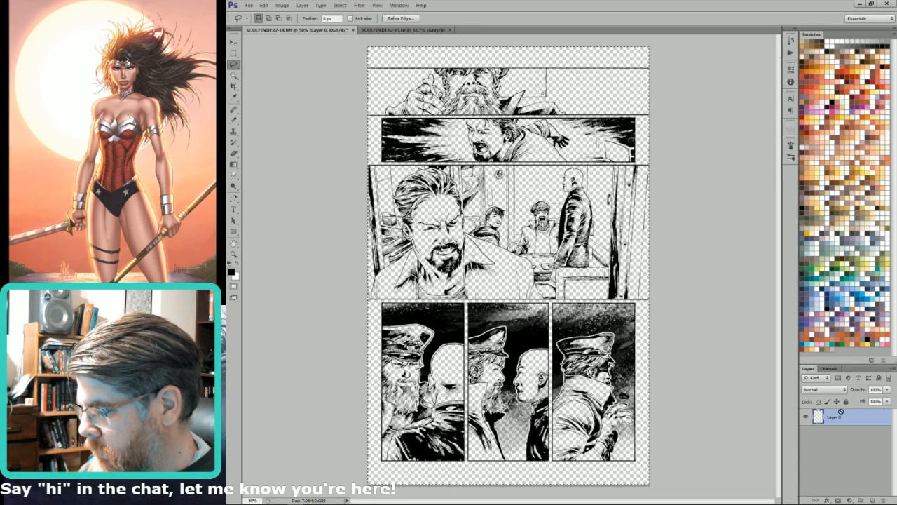
left_click(891, 369)
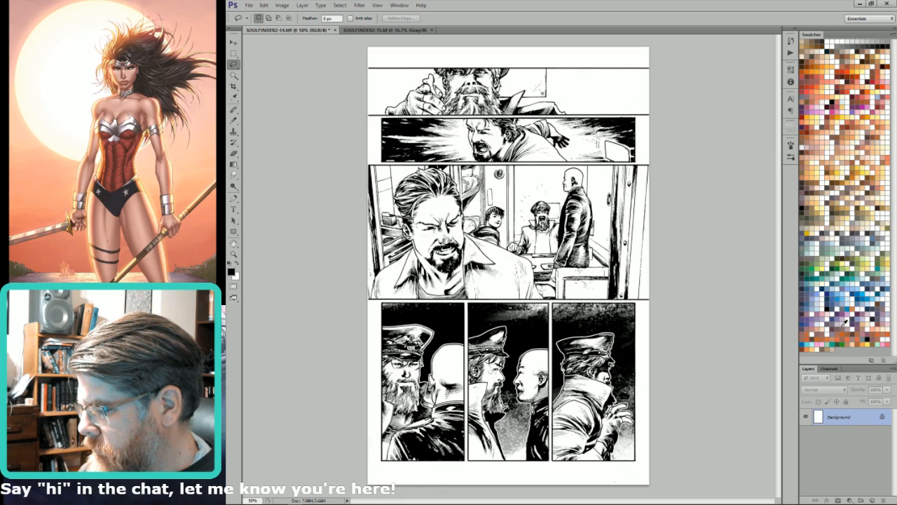
left_click(844, 322)
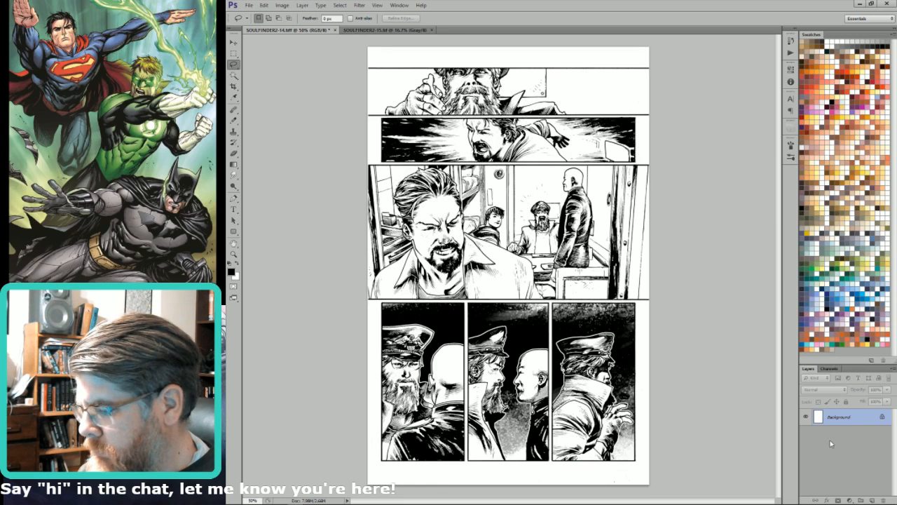
left_click(829, 369)
Step: Select the page's bottom margin up to the lower panel borders, fill it with black, and deselect
key("b")
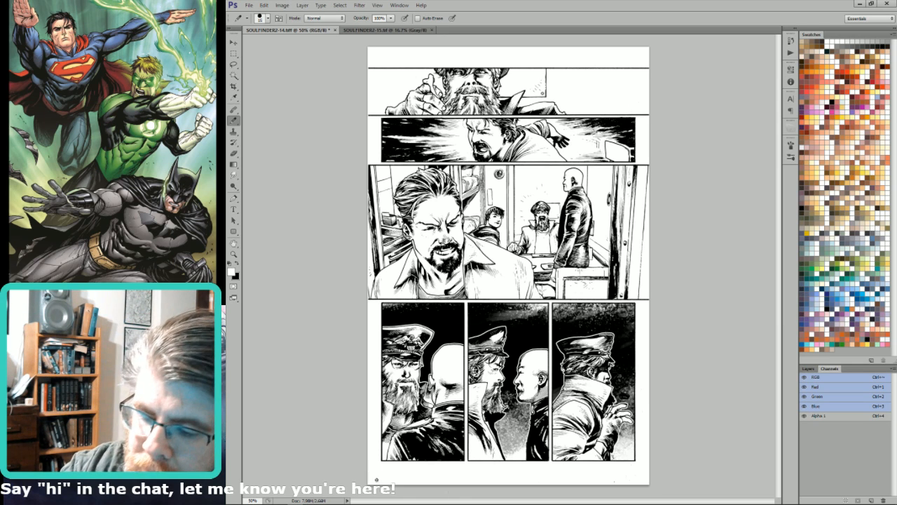
key("m")
mouse_move(368, 483)
left_mouse_down()
mouse_move(669, 439)
mouse_move(692, 454)
left_mouse_up()
left_click_drag(689, 401, 577, 462)
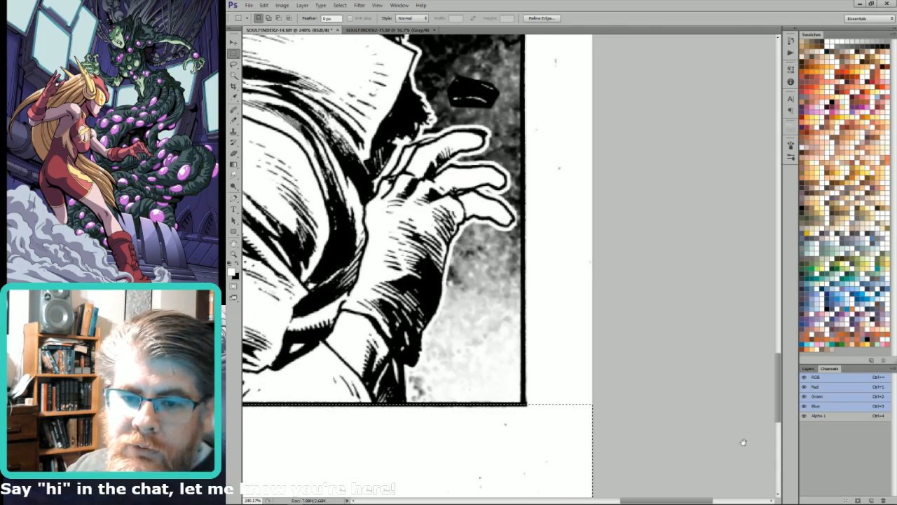
left_click_drag(701, 448, 794, 394)
key("alt+BackSpace")
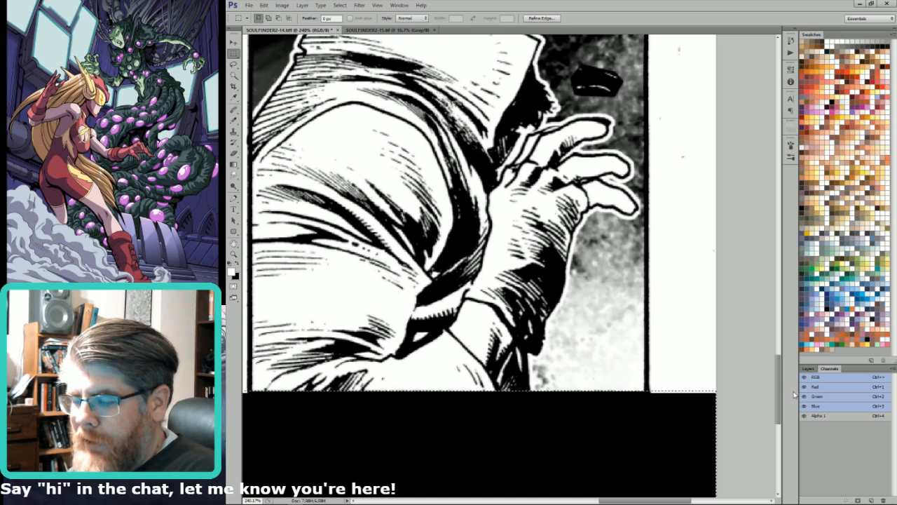
key("ctrl+d")
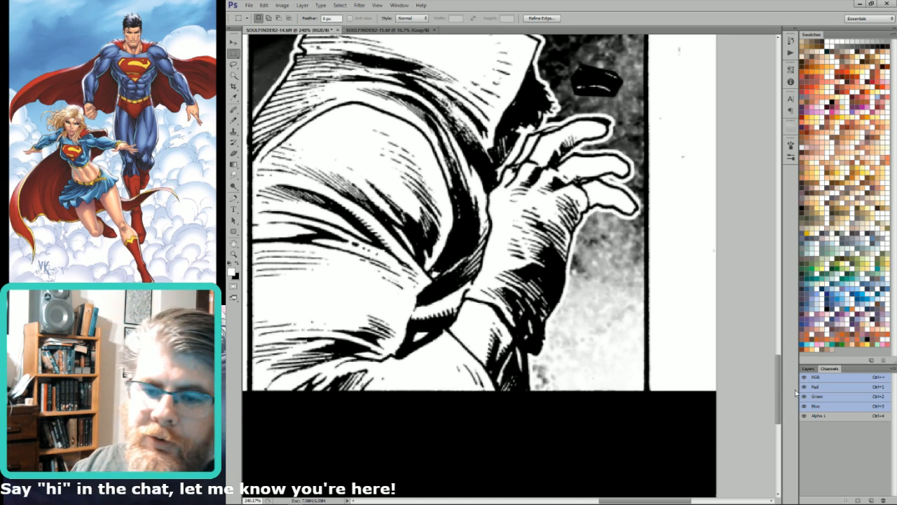
key("ctrl+0")
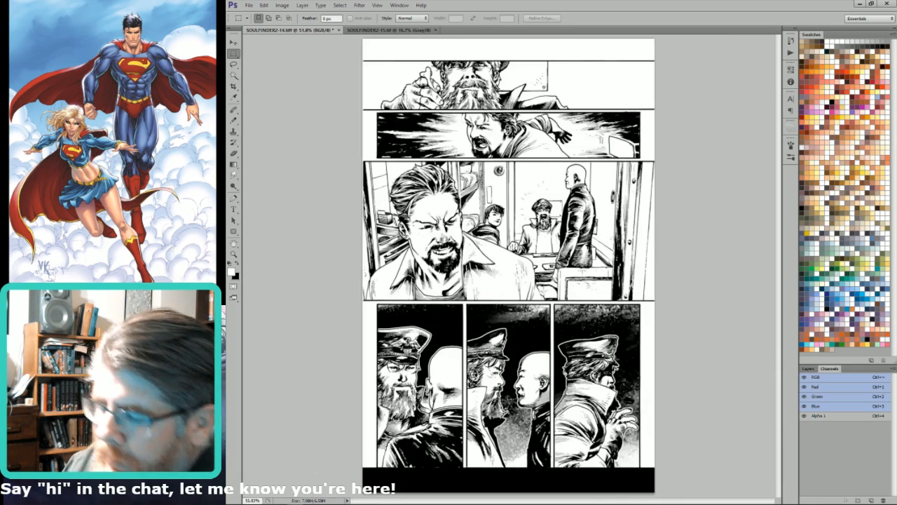
Step: Select the margin beside the rightmost panel of the bottom row, fill it with black, and deselect
left_click_drag(608, 382, 576, 311)
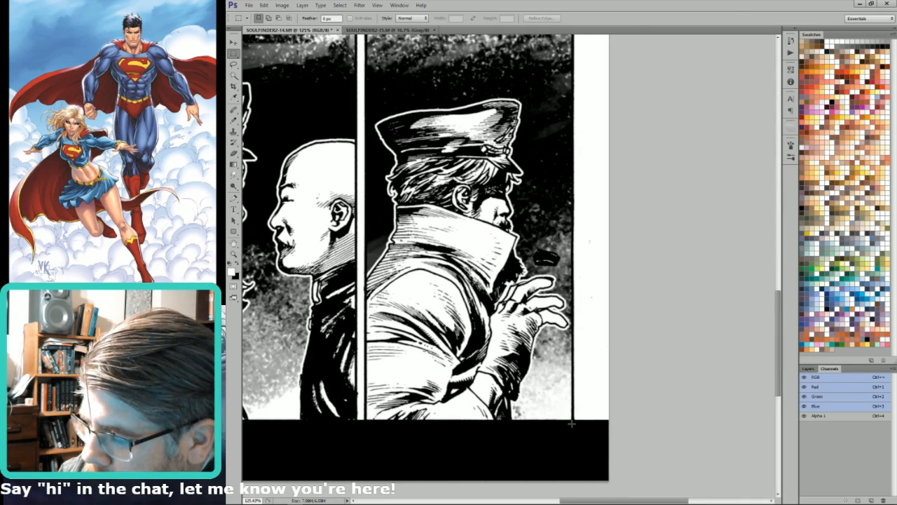
left_click_drag(571, 423, 657, 66)
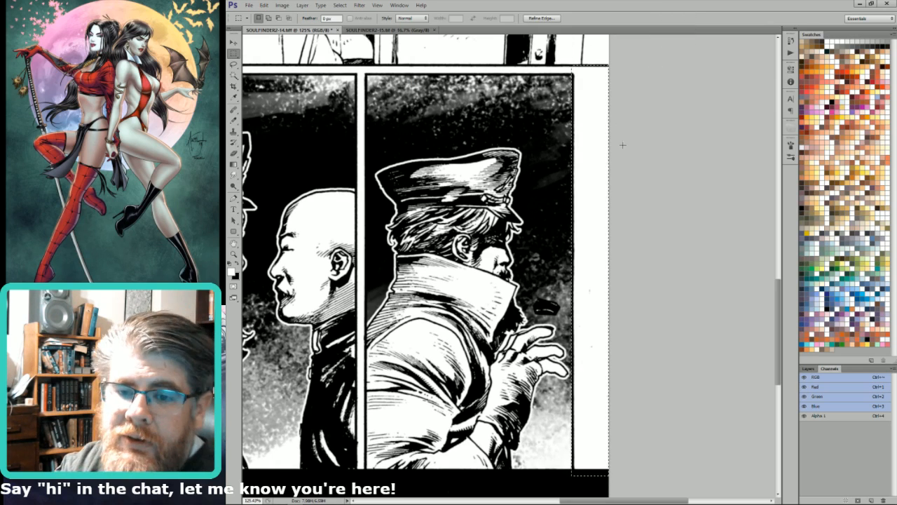
key("ctrl+BackSpace")
left_click_drag(624, 115, 691, 214)
key("ctrl+d")
Step: Select the horizontal gutter above the bottom row of panels and fill it with black
left_click_drag(676, 163, 325, 174)
key("ctrl+BackSpace")
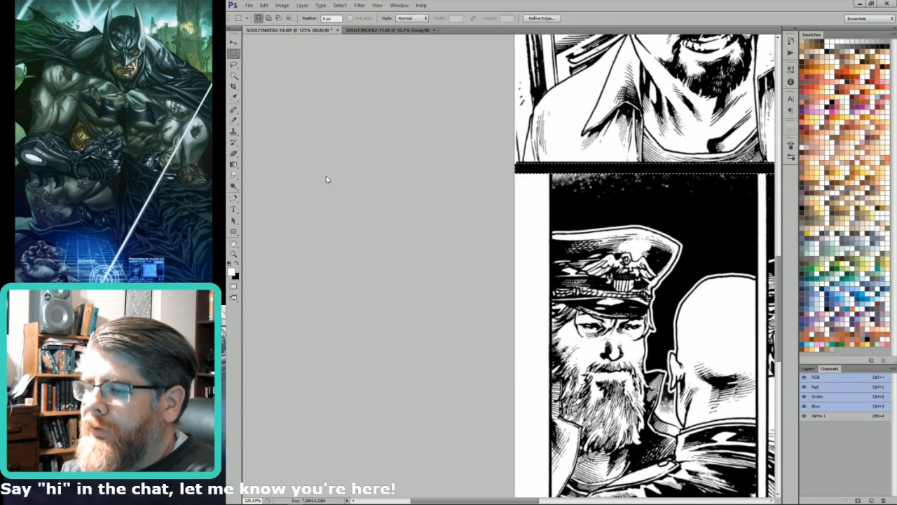
Step: Select the margin beside the leftmost panel of the bottom row and fill it with black
left_click_drag(558, 253, 677, 128)
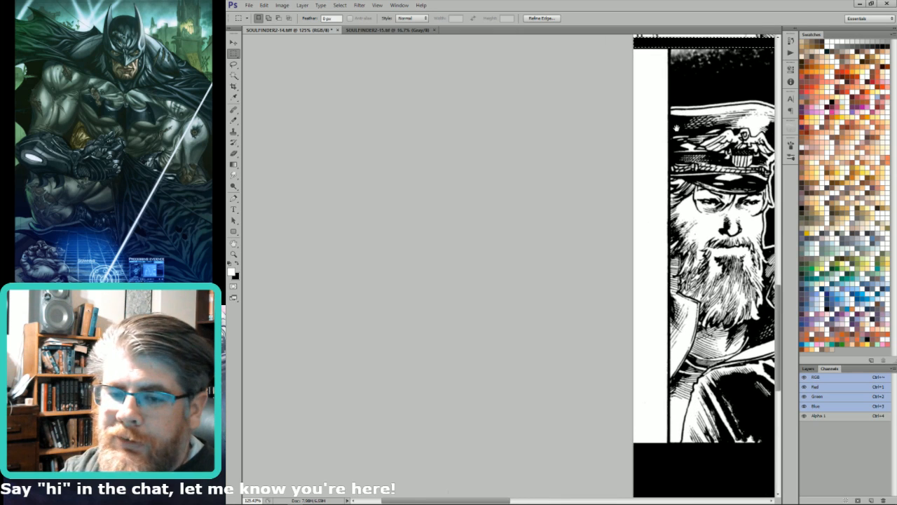
key("l")
scroll(675, 70, "up", 1)
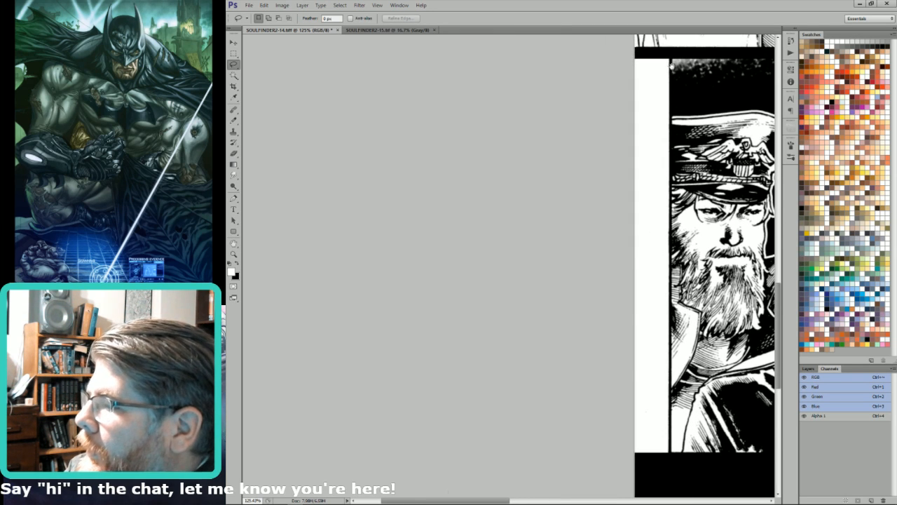
key("m")
mouse_move(673, 57)
left_mouse_down()
mouse_move(638, 104)
mouse_move(582, 501)
left_mouse_up()
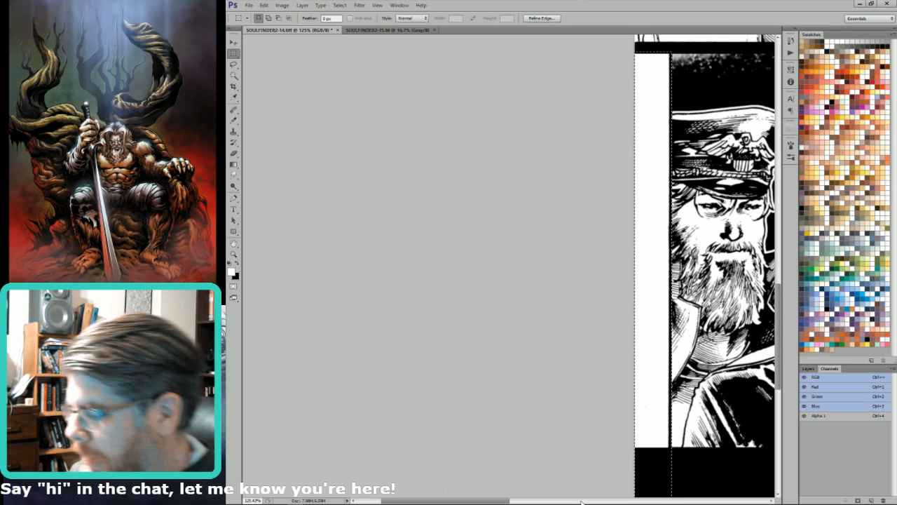
key("BackSpace")
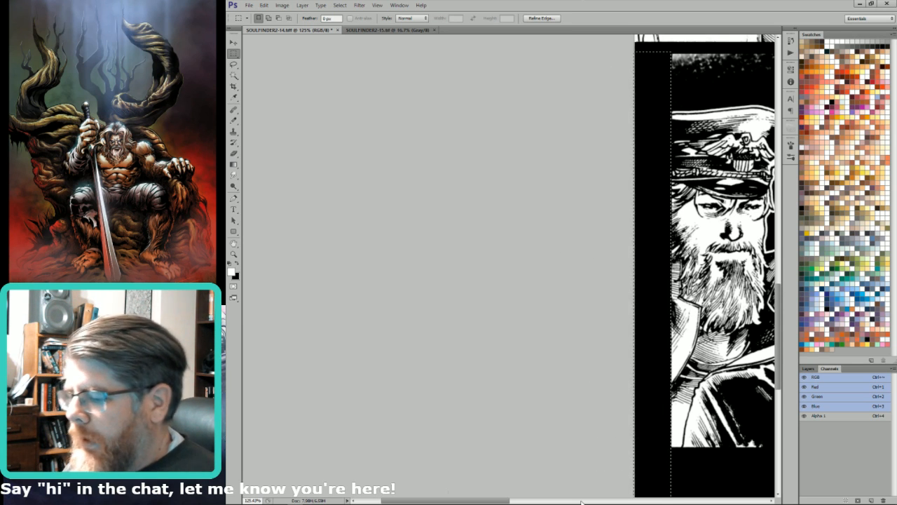
Step: Select the vertical gutter between the first and second bottom-row panels and fill it with black
scroll(675, 181, "right", 5)
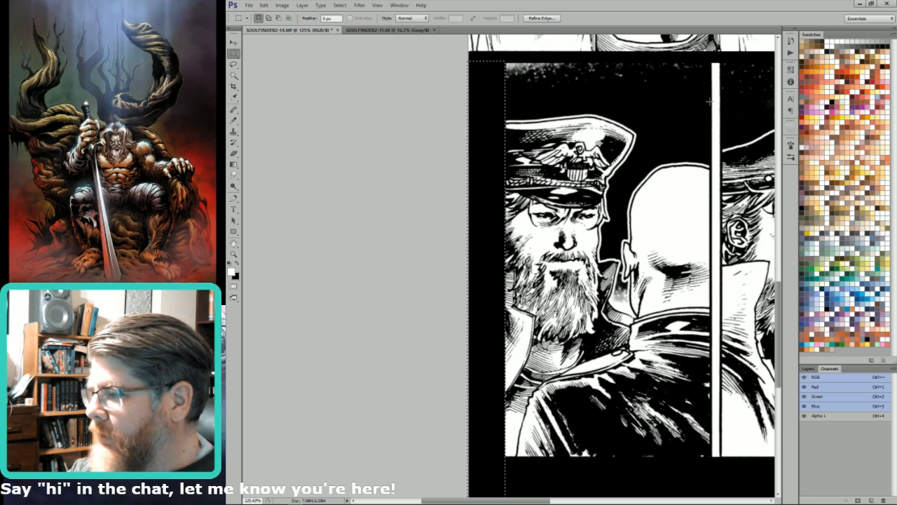
scroll(675, 180, "right", 3)
key("ctrl+d")
left_click_drag(659, 53, 668, 489)
key("BackSpace")
key("ctrl+minus")
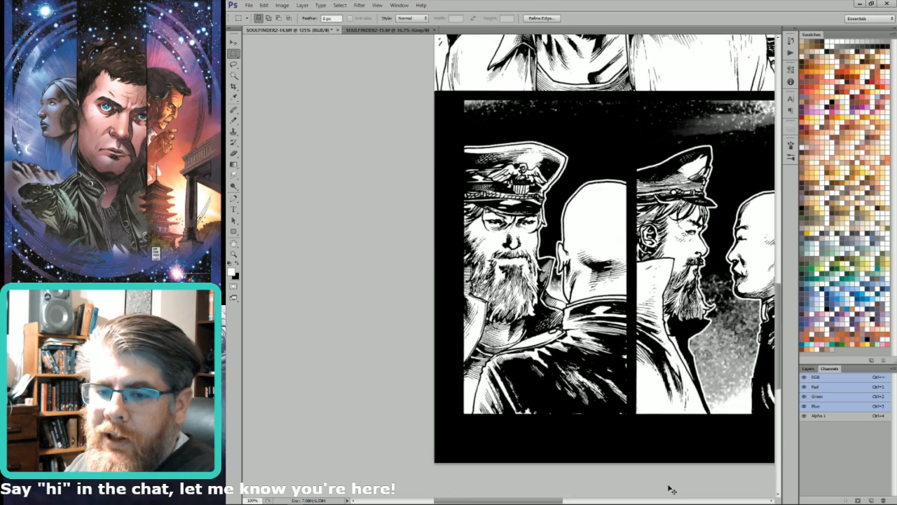
Step: Select the vertical gutter between the second and third bottom-row panels, fill it with black, and deselect
key("ctrl+minus")
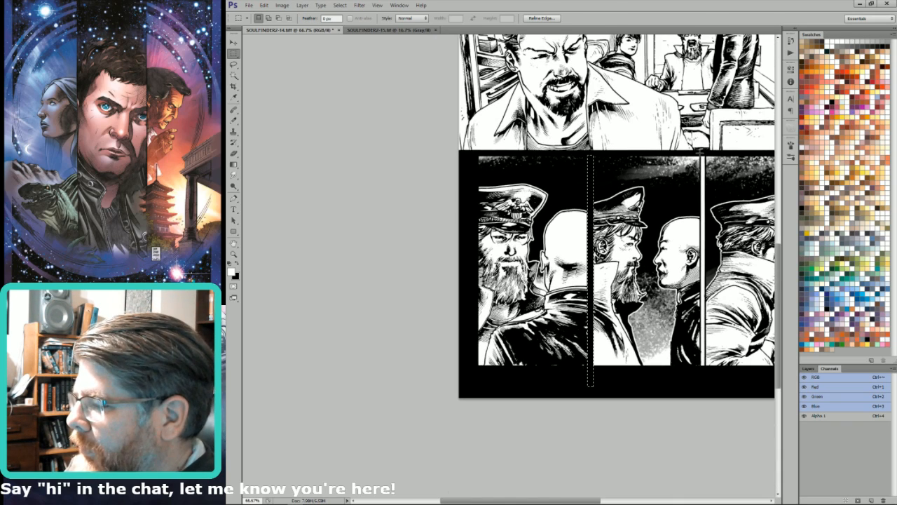
left_click_drag(700, 150, 704, 400)
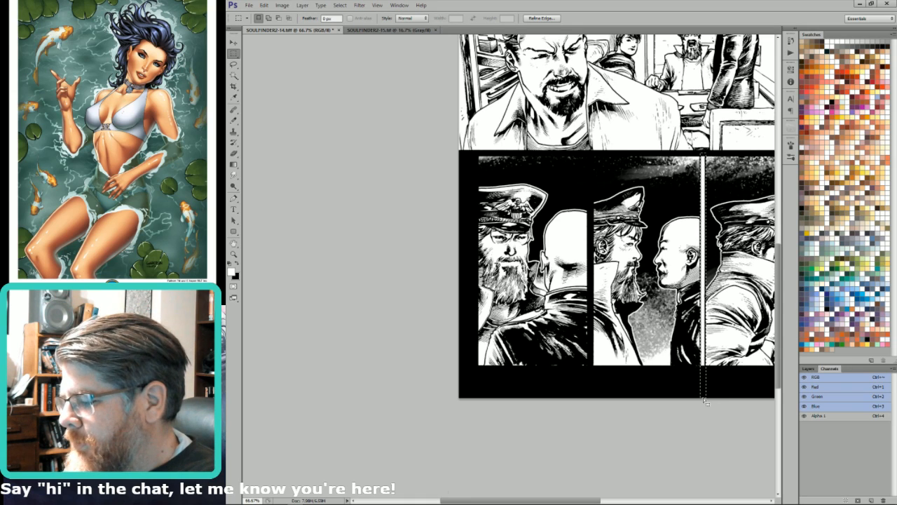
key("ctrl+BackSpace")
left_click_drag(768, 385, 691, 427)
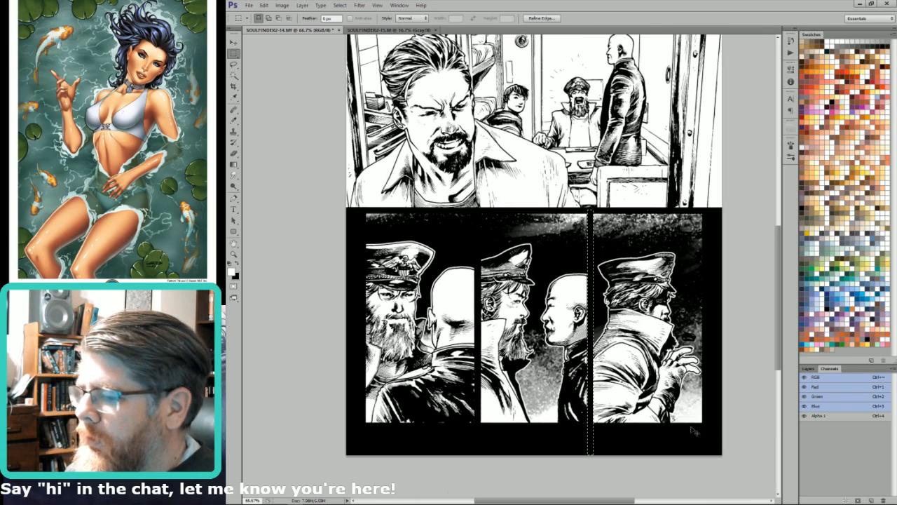
key("ctrl+d")
Step: Select the page's top margin down to the first panel's upper border, fill it with black, and deselect
left_click_drag(692, 336, 733, 466)
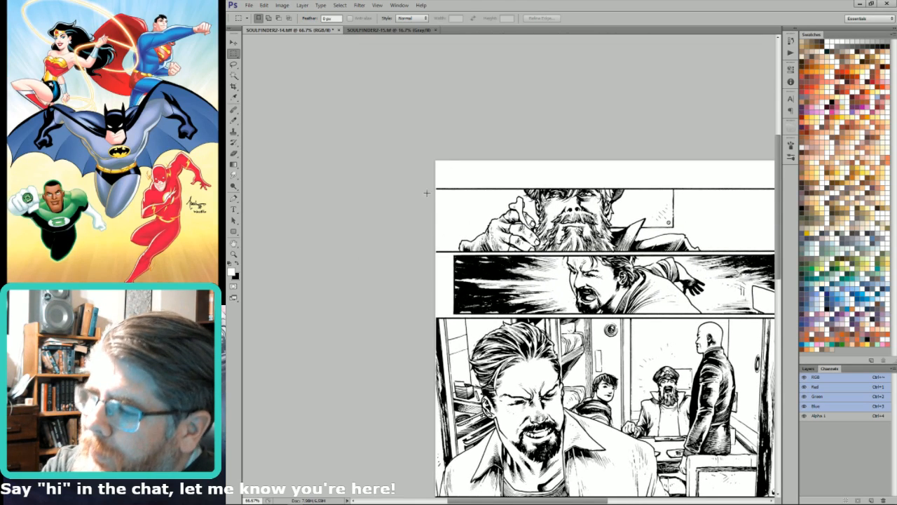
left_click_drag(432, 188, 800, 98)
left_click_drag(634, 160, 527, 287)
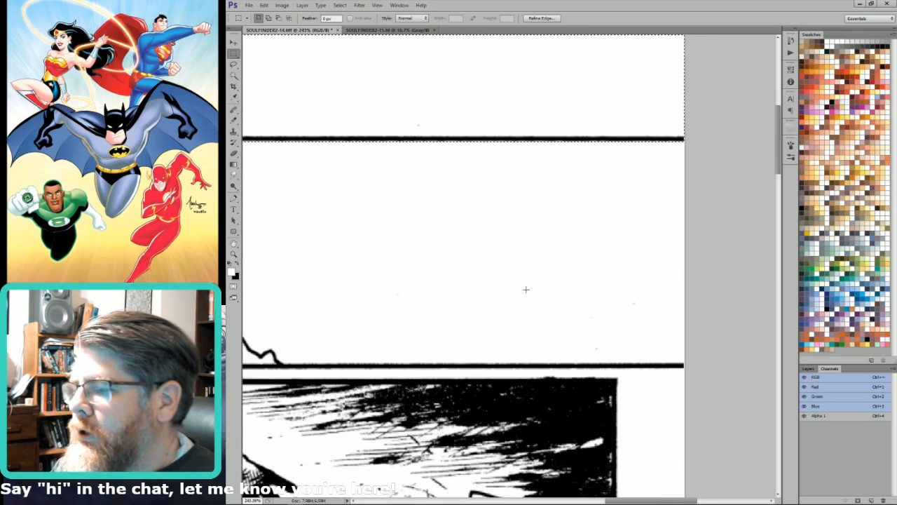
key("ctrl+BackSpace")
key("ctrl+0")
key("l")
key("ctrl+d")
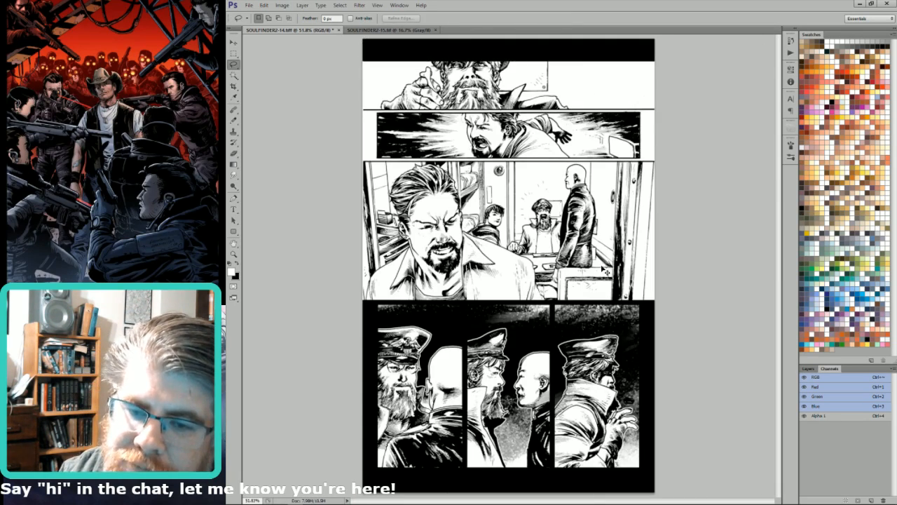
Step: Select the full-width band between the first and third panel rows and subtract the second panel, leaving only its surrounding gutters selected
left_click_drag(365, 132, 363, 190)
key("m")
mouse_move(479, 89)
left_mouse_down()
mouse_move(667, 185)
mouse_move(803, 275)
mouse_move(777, 290)
mouse_move(807, 276)
mouse_move(799, 280)
left_mouse_up()
key("l")
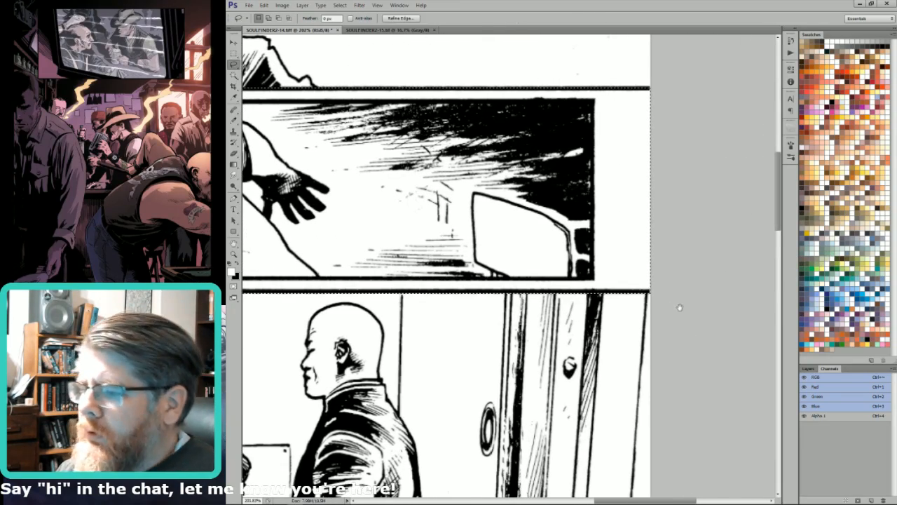
left_click_drag(615, 182, 743, 204)
left_click(722, 123, "alt")
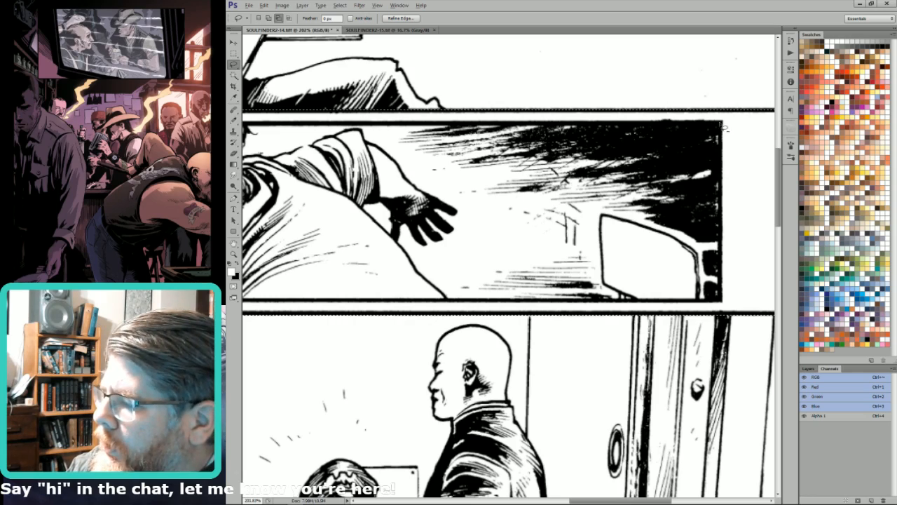
left_click(724, 300, "alt")
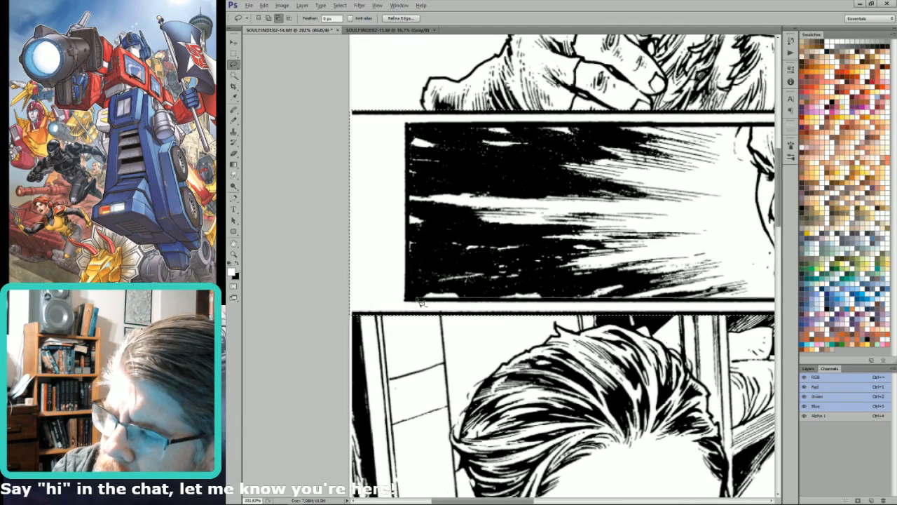
left_click(419, 300, "alt")
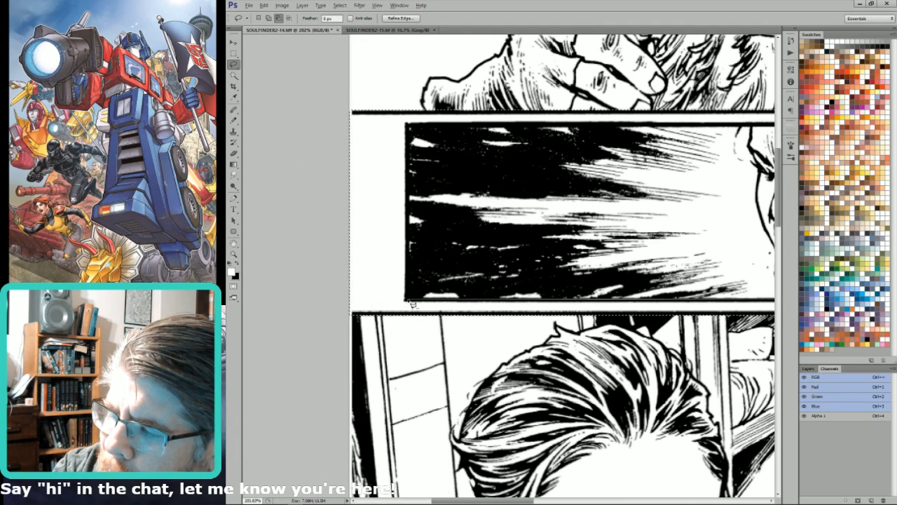
left_click(413, 128)
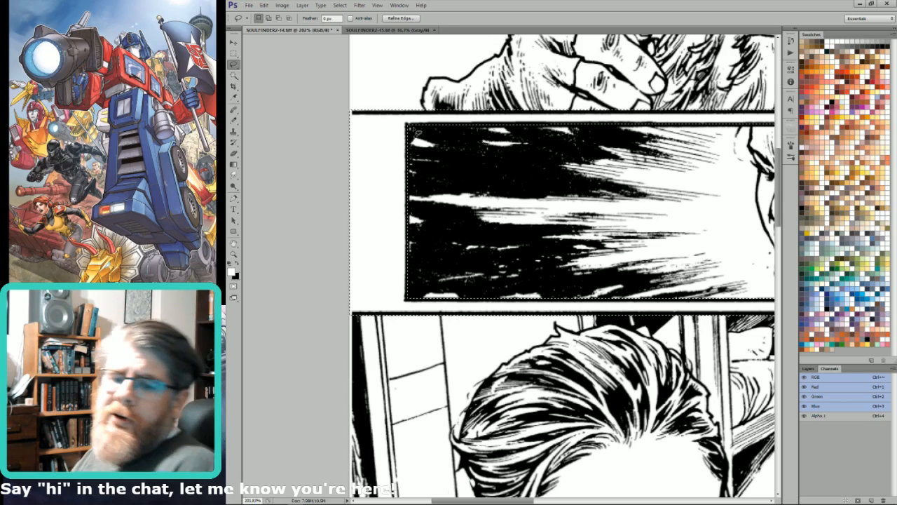
Step: Fill the selected gutters around the second panel with black and deselect
key("ctrl+0")
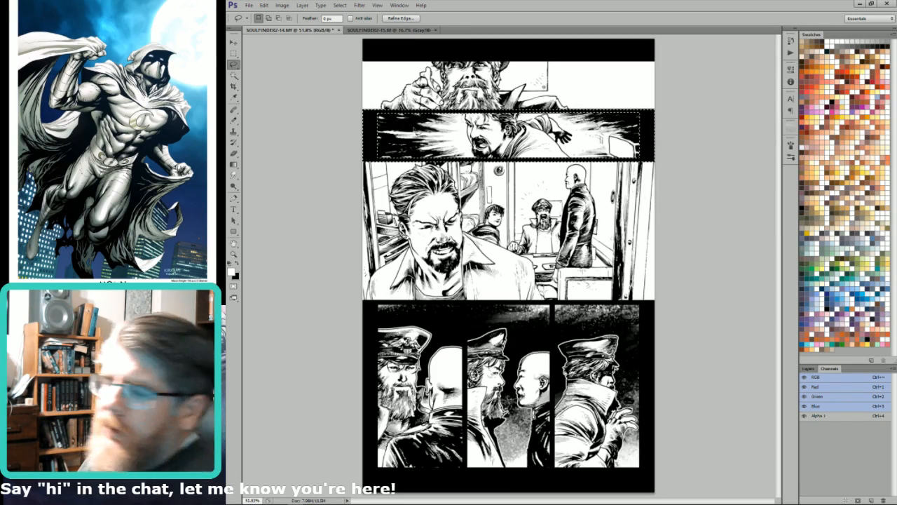
key("ctrl+d")
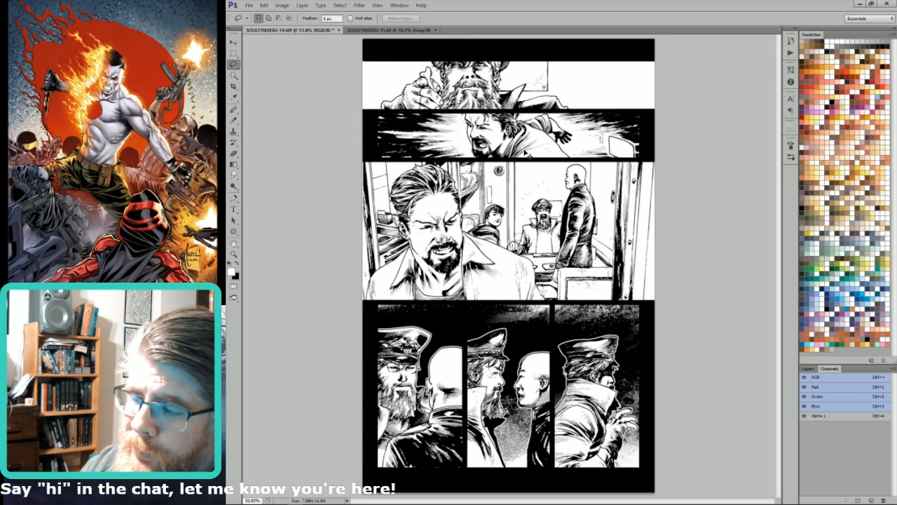
Step: Select the white area of the first panel, fill it with a dusty reddish-brown swatch, and deselect
key("w")
left_click(573, 87)
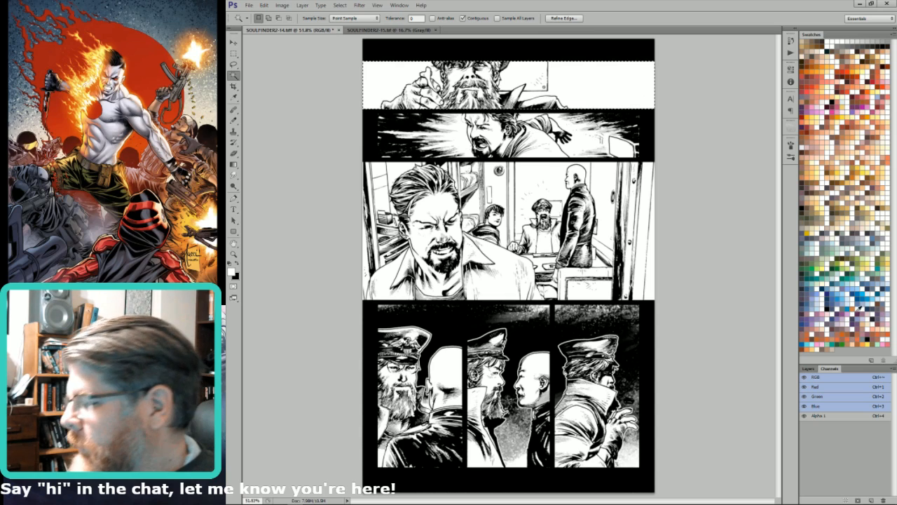
left_click(853, 340)
key("x")
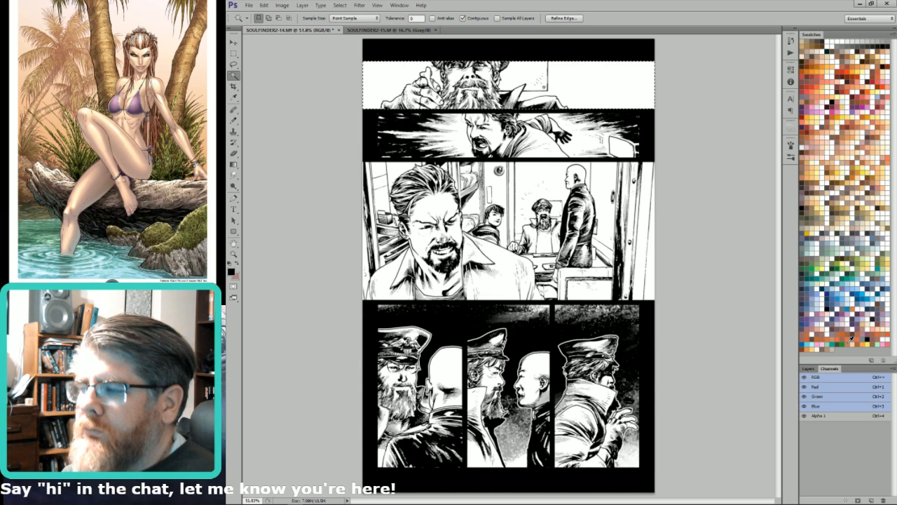
key("ctrl+BackSpace")
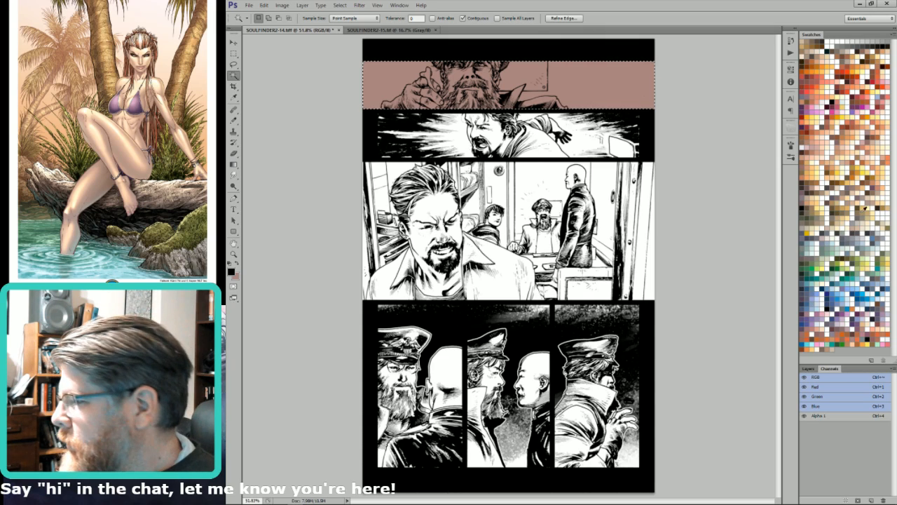
key("ctrl+d")
Step: Select the first panel's background on the right side of the bearded man, fill it with light beige, and deselect
left_click(868, 198)
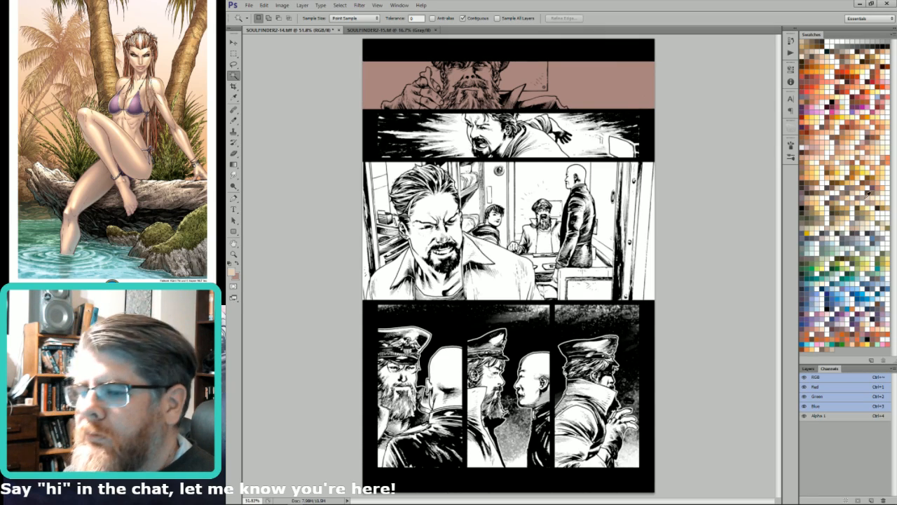
key("l")
mouse_move(491, 107)
left_mouse_down()
mouse_move(558, 118)
mouse_move(578, 154)
left_mouse_up()
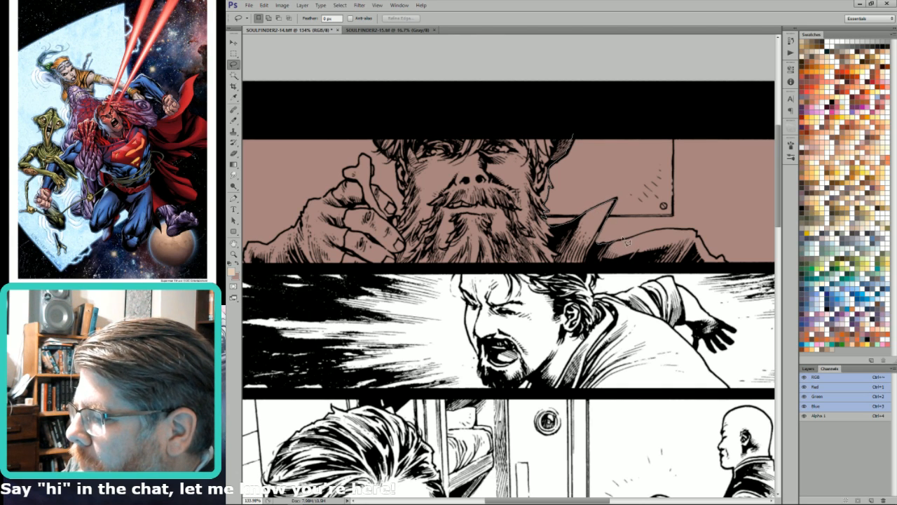
mouse_move(729, 264)
left_mouse_down()
mouse_move(804, 269)
mouse_move(721, 276)
mouse_move(739, 266)
mouse_move(759, 144)
mouse_move(710, 123)
left_mouse_up()
key("w")
left_click(666, 199, "alt+shift")
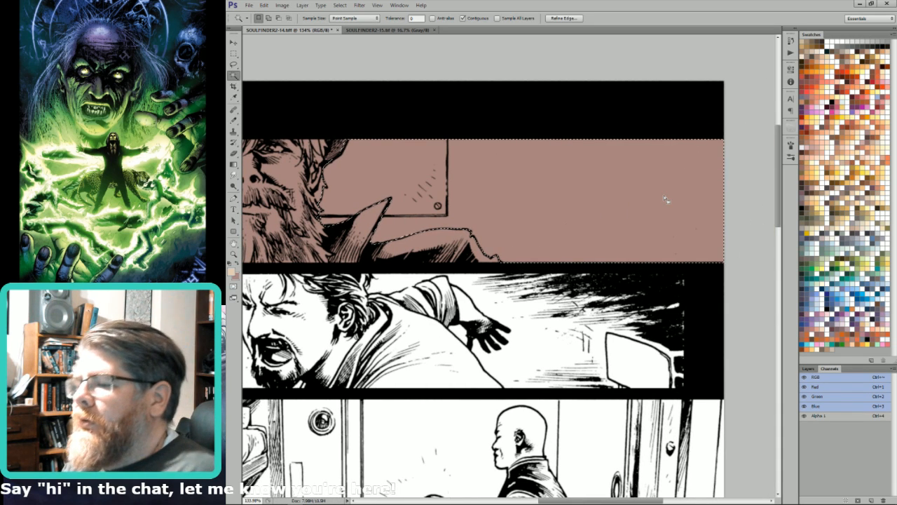
key("l")
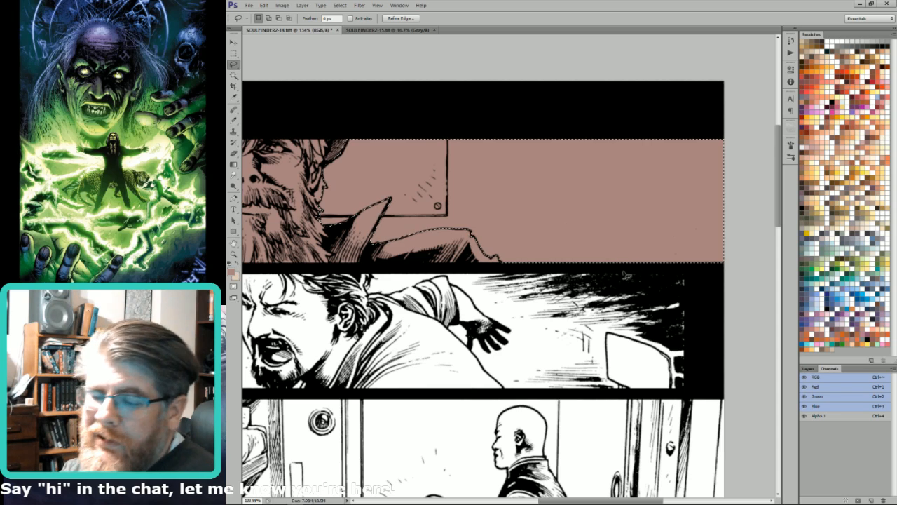
key("ctrl+BackSpace")
left_click_drag(498, 207, 741, 258)
left_click_drag(677, 190, 700, 206)
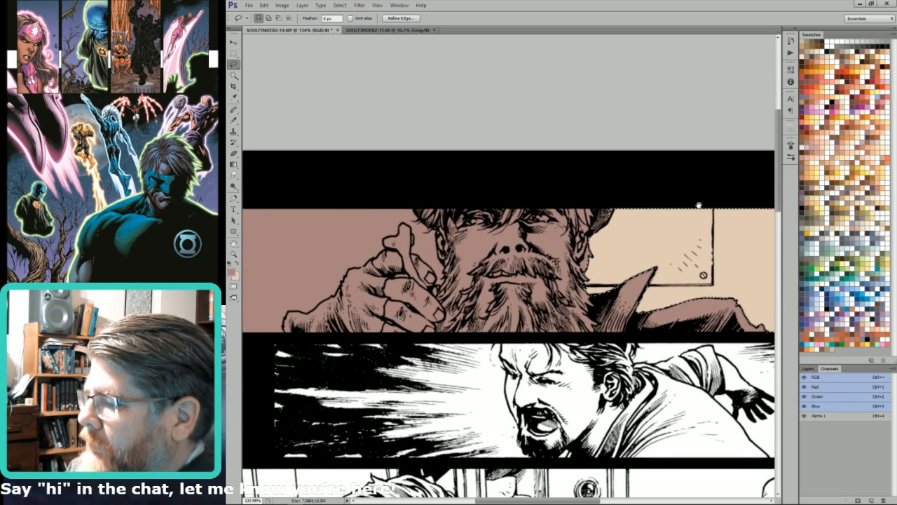
key("ctrl+d")
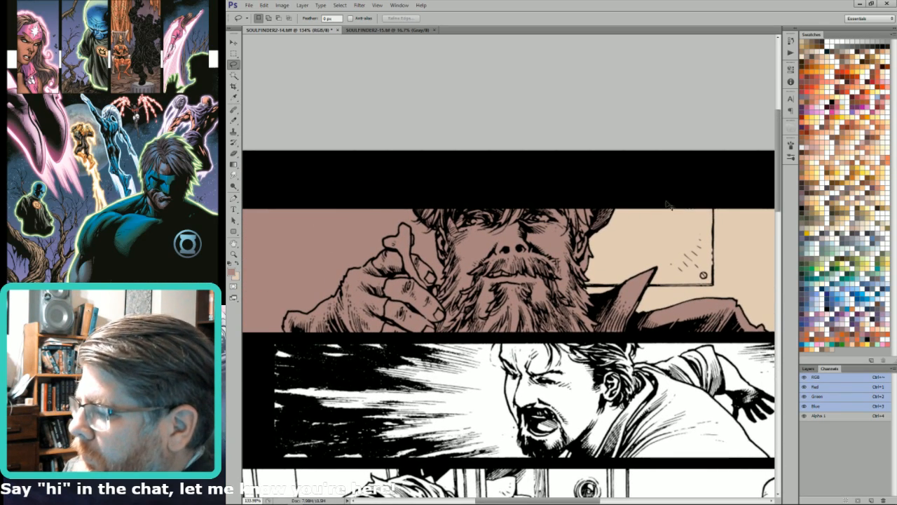
Step: Select the rectangular wall plate behind the bearded man in the first panel, fill it with grey-brown, and deselect
left_click_drag(614, 198, 611, 194)
key("w")
left_click(610, 192, "alt")
key("l")
key("x")
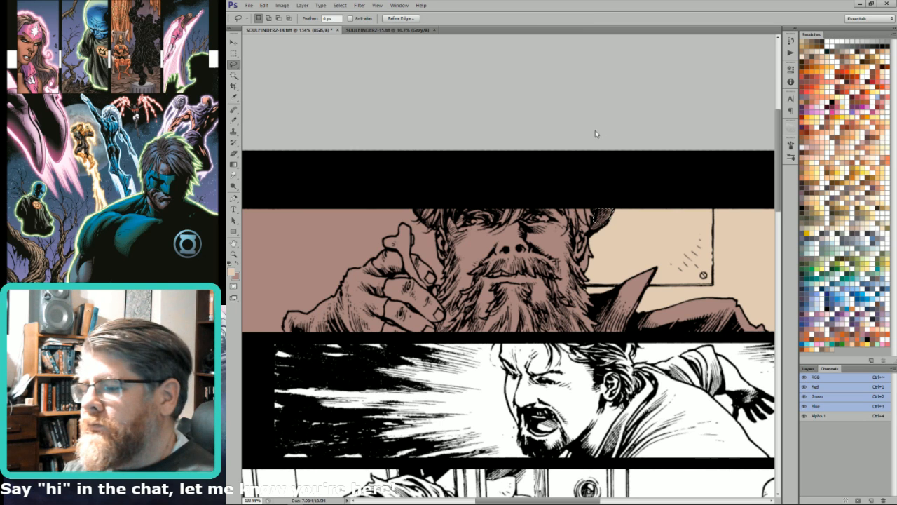
mouse_move(580, 192)
left_mouse_down()
mouse_move(588, 299)
mouse_move(596, 287)
mouse_move(715, 286)
mouse_move(709, 175)
left_mouse_up()
key("w")
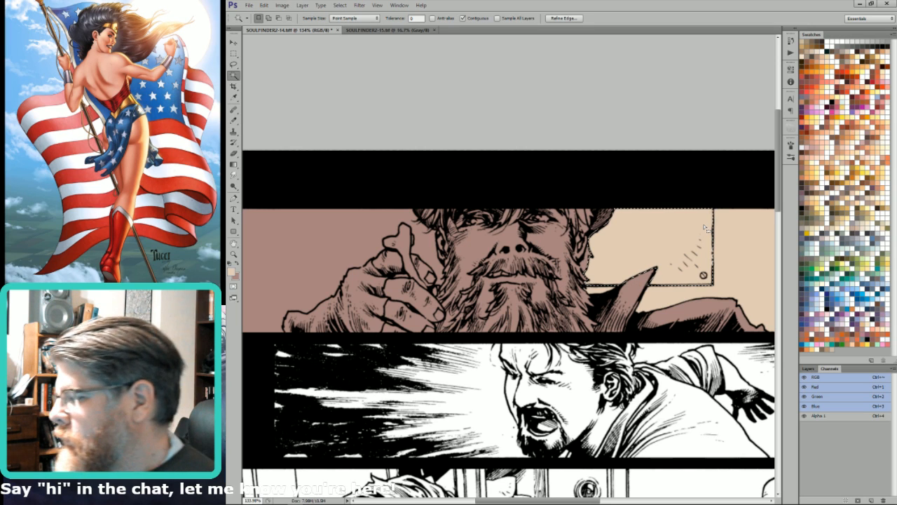
key("shift+F5")
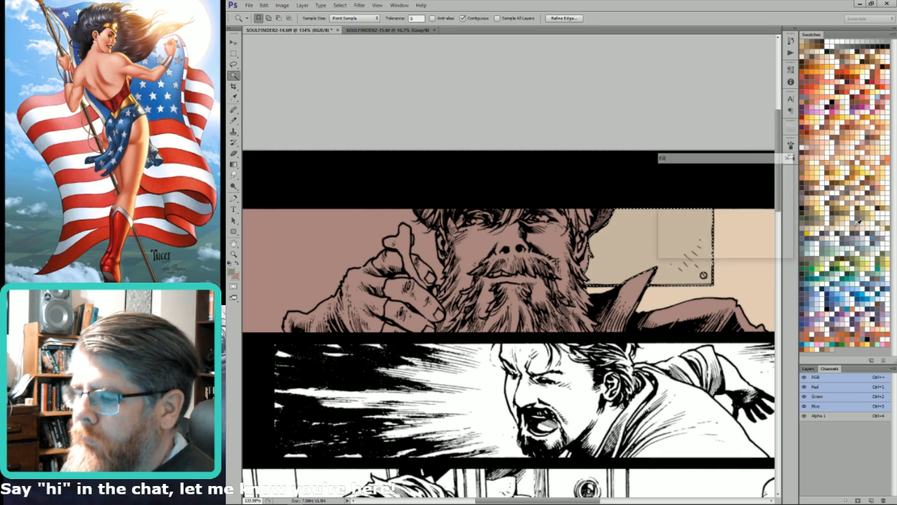
key("Return")
key("ctrl+d")
Step: Sample the beige background, select the first panel's background around the raised hand, fill it with that beige, and deselect
key("i")
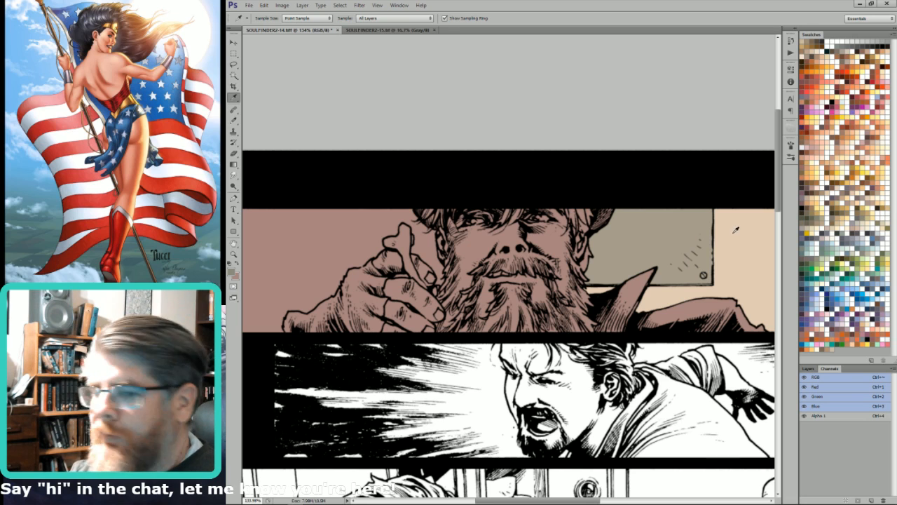
left_click(735, 229)
scroll(579, 225, "left", 5)
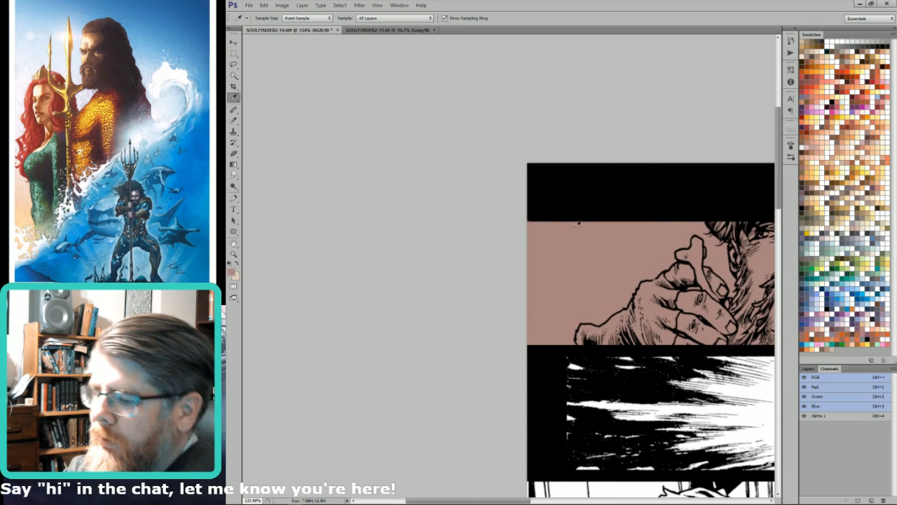
key("l")
mouse_move(540, 189)
left_mouse_down()
mouse_move(496, 339)
mouse_move(582, 356)
mouse_move(545, 349)
mouse_move(520, 356)
mouse_move(579, 344)
left_mouse_up()
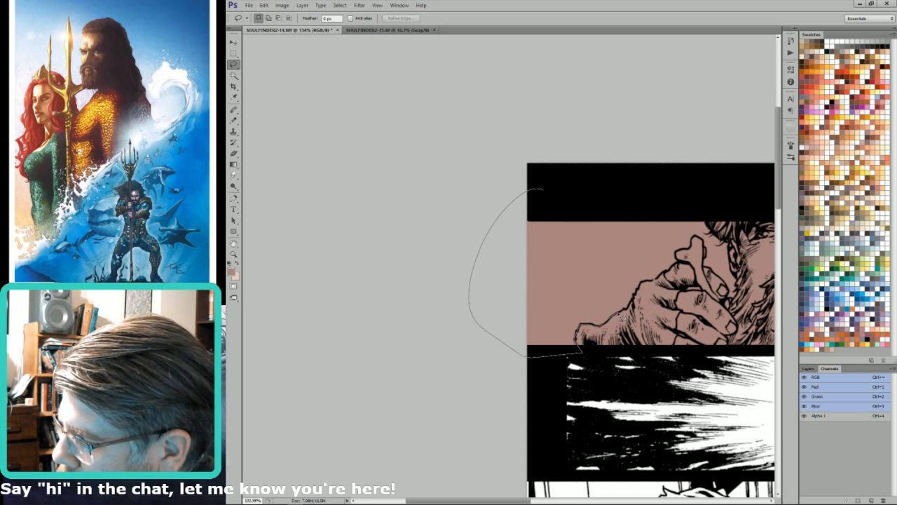
left_click_drag(619, 314, 626, 309)
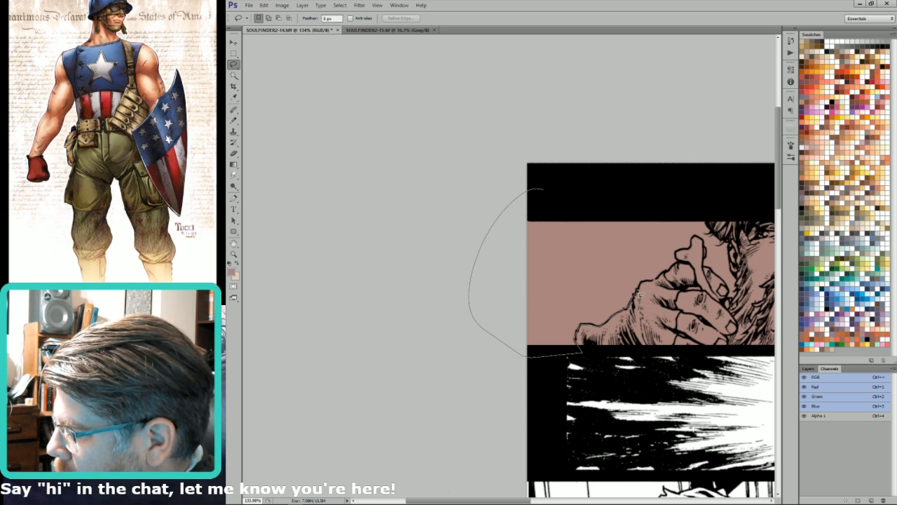
mouse_move(654, 282)
left_mouse_down()
mouse_move(693, 254)
mouse_move(697, 240)
mouse_move(710, 253)
mouse_move(708, 274)
mouse_move(688, 253)
mouse_move(700, 279)
mouse_move(734, 260)
mouse_move(709, 274)
mouse_move(736, 304)
mouse_move(741, 296)
mouse_move(732, 253)
mouse_move(699, 197)
left_mouse_up()
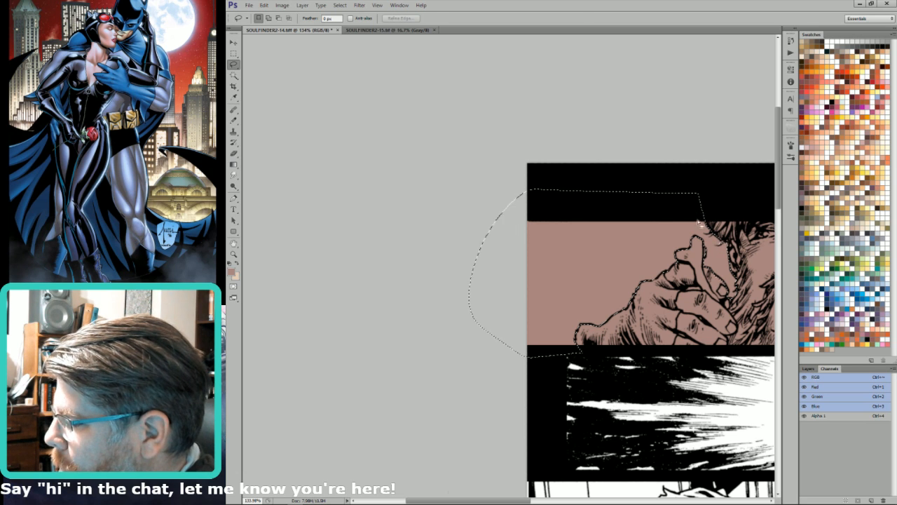
key("w")
left_click(693, 232, "alt+shift")
key("ctrl+BackSpace")
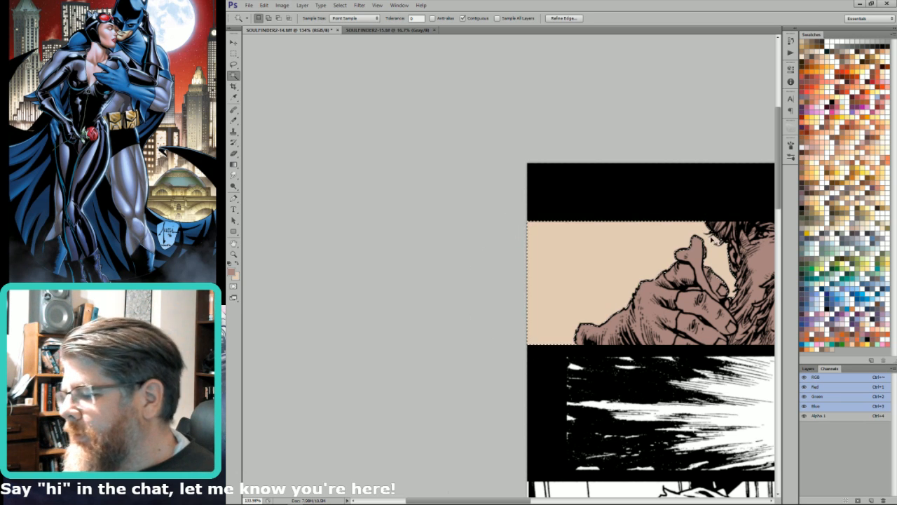
key("ctrl+d")
key("l")
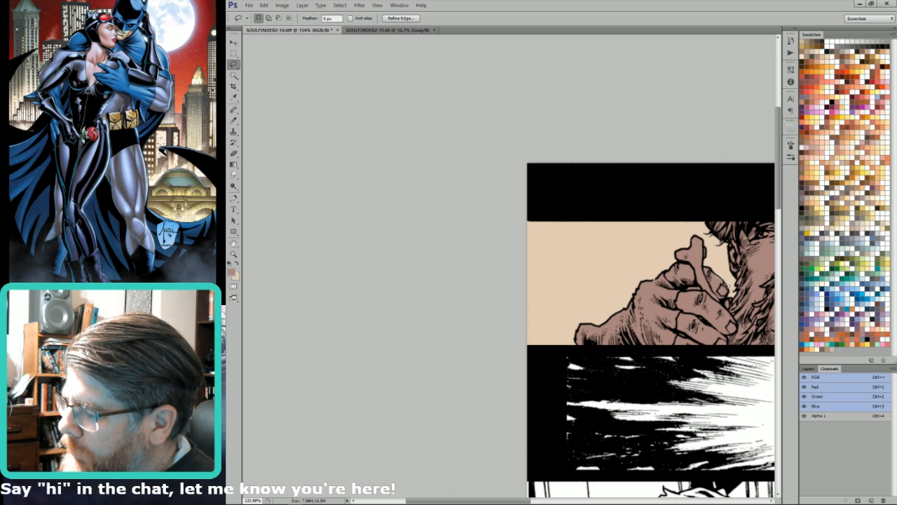
key("x")
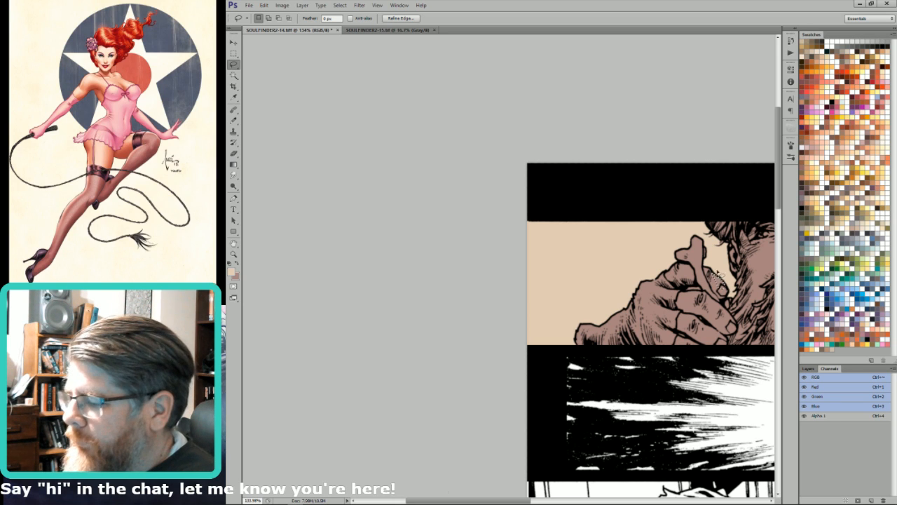
key("ctrl+d")
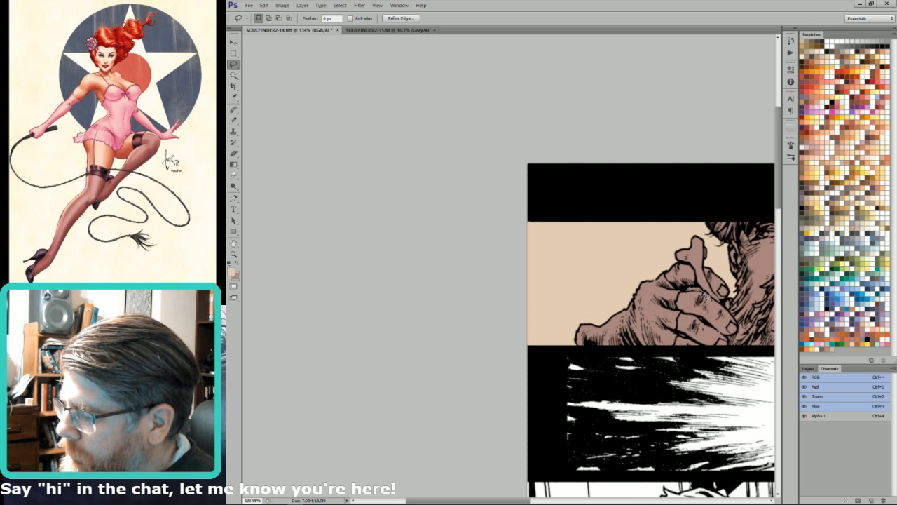
key("x")
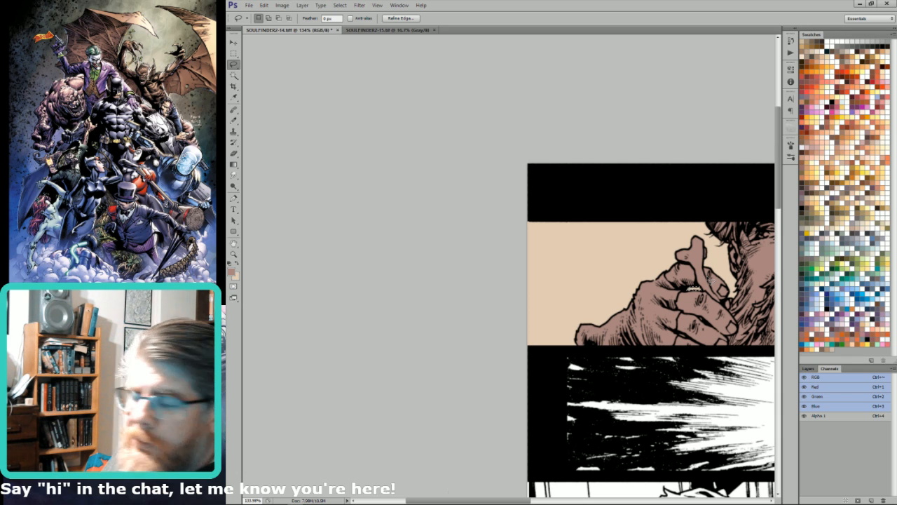
Step: Outline the small forked object held in the bearded man's fingers, fill it with a pale grey swatch, and deselect
left_click_drag(683, 187, 515, 230)
mouse_move(488, 257)
left_mouse_down()
mouse_move(515, 235)
mouse_move(509, 257)
mouse_move(524, 262)
left_mouse_up()
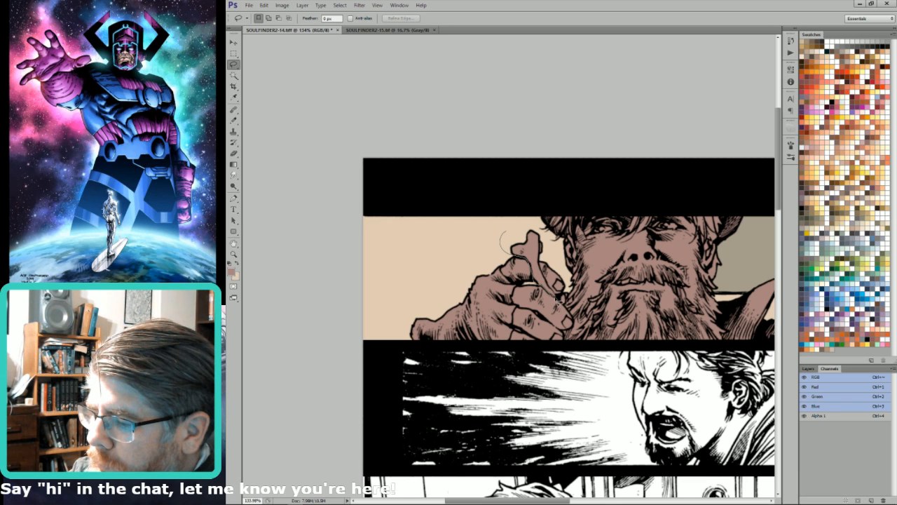
left_click_drag(544, 275, 538, 220)
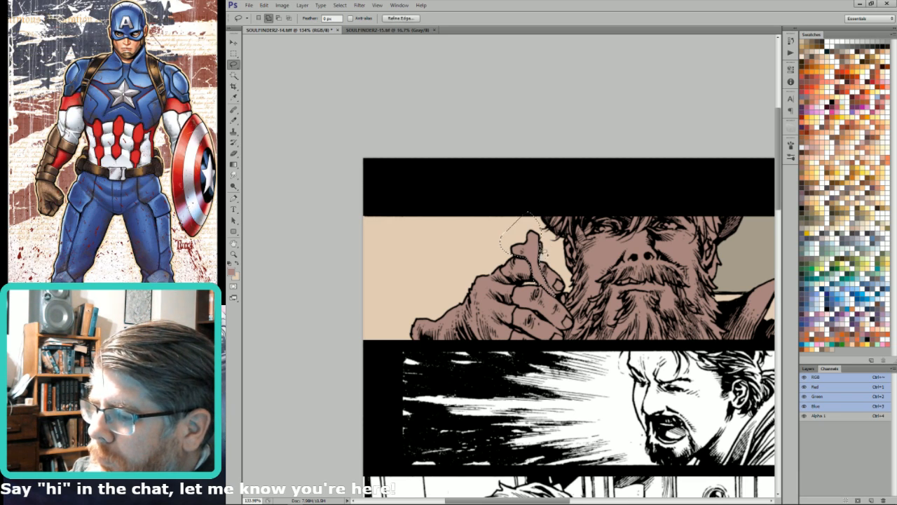
key("w")
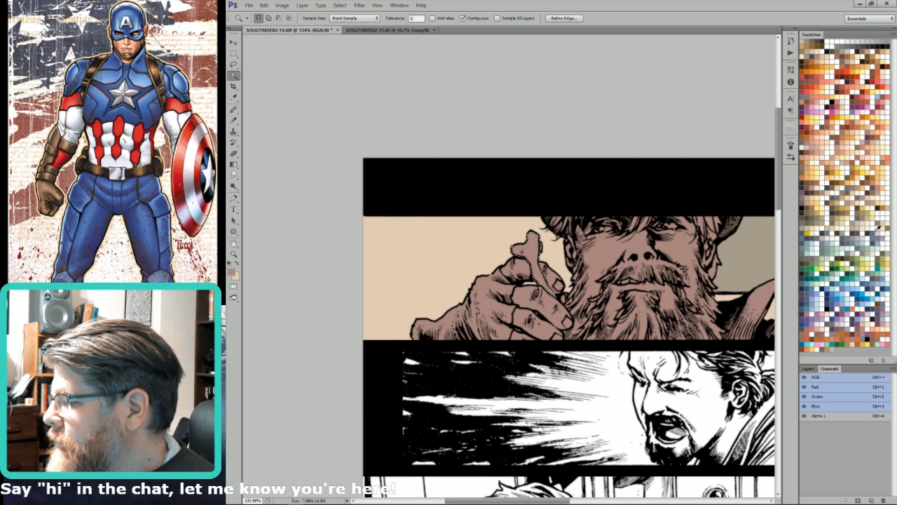
key("l")
left_click(854, 222)
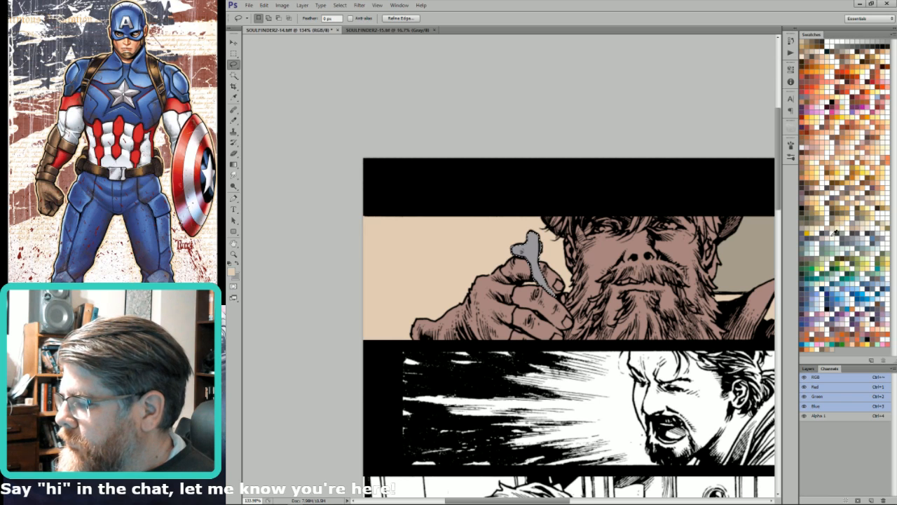
left_click(826, 240)
key("alt+BackSpace")
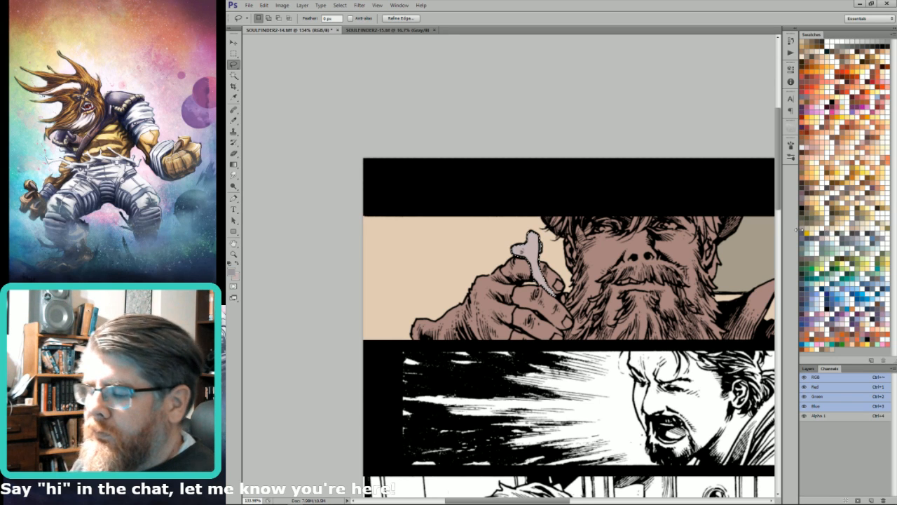
key("ctrl+d")
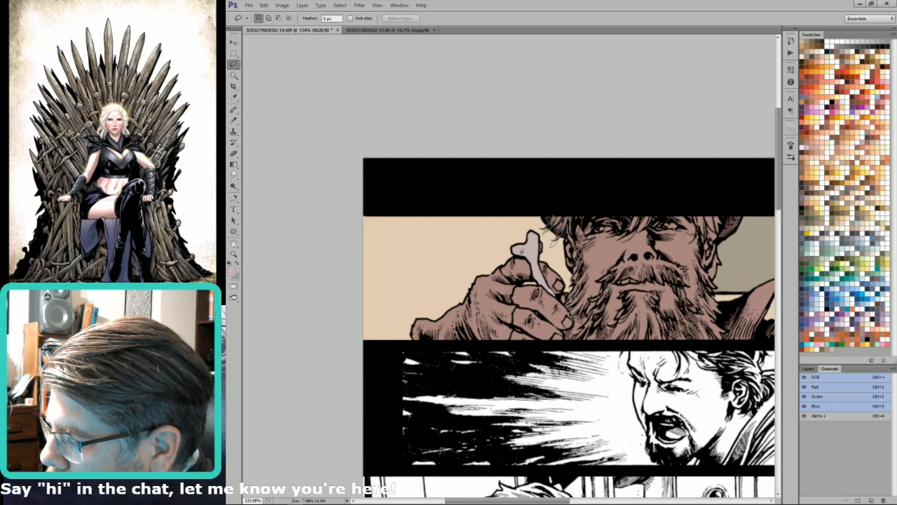
Step: Select the bearded man's beard and hair locks in the first panel and fill them with grey
mouse_move(568, 334)
left_mouse_down()
mouse_move(650, 335)
mouse_move(637, 348)
mouse_move(647, 349)
mouse_move(624, 348)
mouse_move(636, 293)
mouse_move(629, 282)
mouse_move(618, 322)
left_mouse_up()
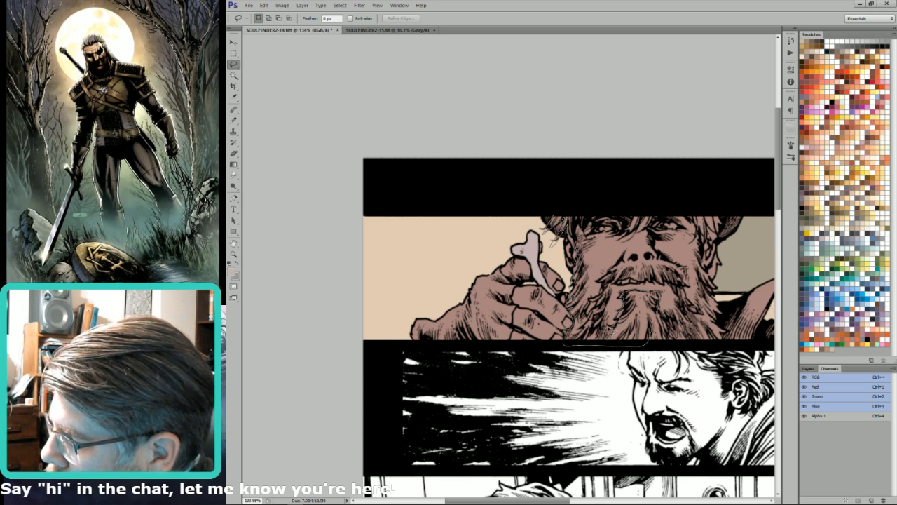
mouse_move(617, 300)
left_mouse_down()
mouse_move(609, 311)
mouse_move(635, 271)
mouse_move(607, 281)
mouse_move(593, 314)
mouse_move(592, 303)
left_mouse_up()
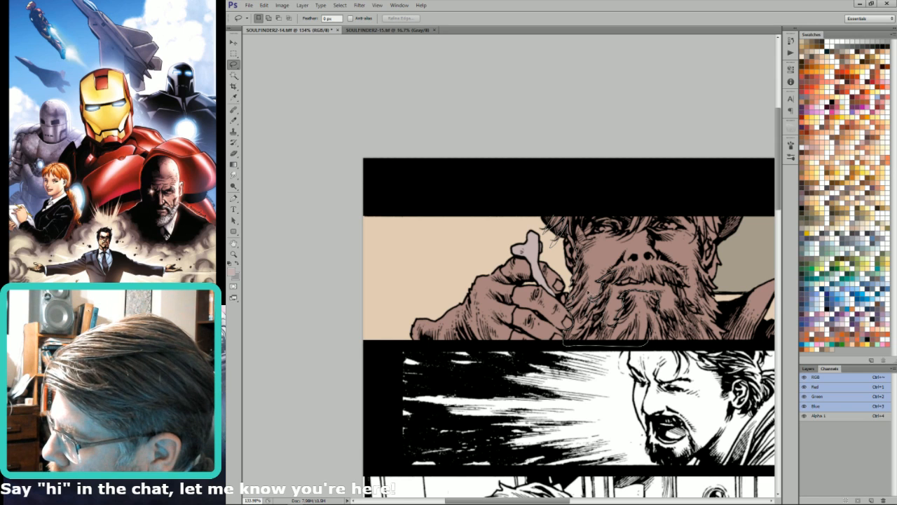
mouse_move(587, 259)
left_mouse_down()
mouse_move(579, 203)
mouse_move(581, 226)
mouse_move(596, 215)
mouse_move(586, 188)
left_mouse_up()
key("shift")
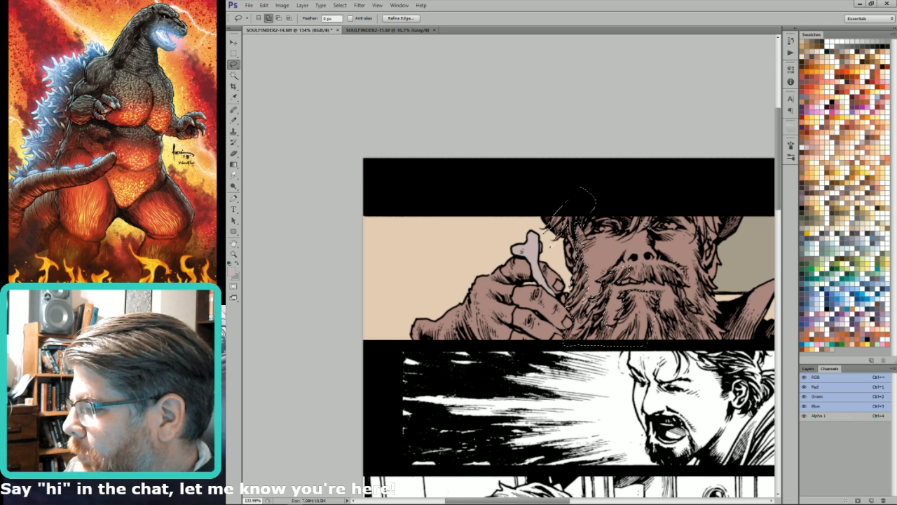
mouse_move(638, 220)
left_mouse_down()
mouse_move(648, 221)
mouse_move(646, 198)
mouse_move(641, 204)
mouse_move(650, 228)
mouse_move(662, 195)
left_mouse_up()
mouse_move(694, 223)
left_mouse_down()
mouse_move(705, 249)
mouse_move(714, 239)
mouse_move(722, 252)
mouse_move(710, 234)
mouse_move(729, 238)
mouse_move(711, 198)
left_mouse_up()
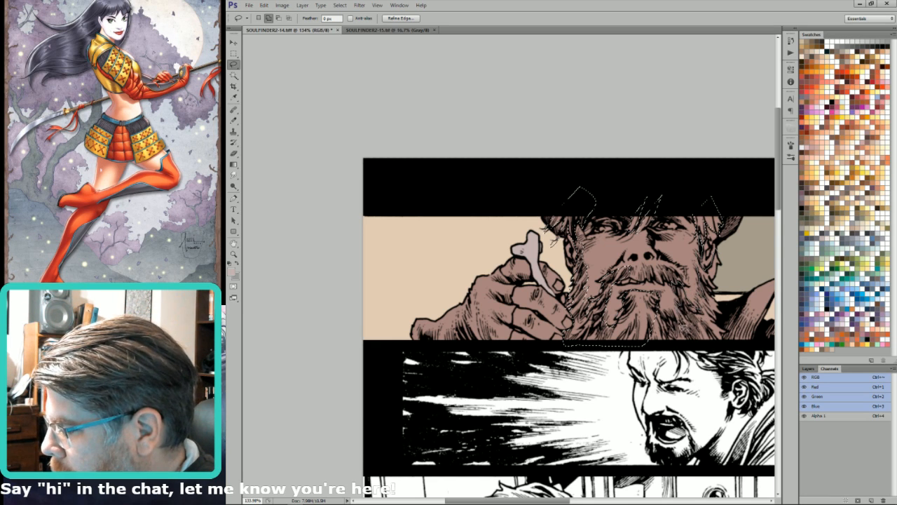
mouse_move(647, 341)
left_mouse_down()
mouse_move(658, 349)
mouse_move(718, 347)
mouse_move(725, 330)
mouse_move(715, 281)
mouse_move(719, 287)
left_mouse_up()
key("ctrl+d")
key("ctrl+BackSpace")
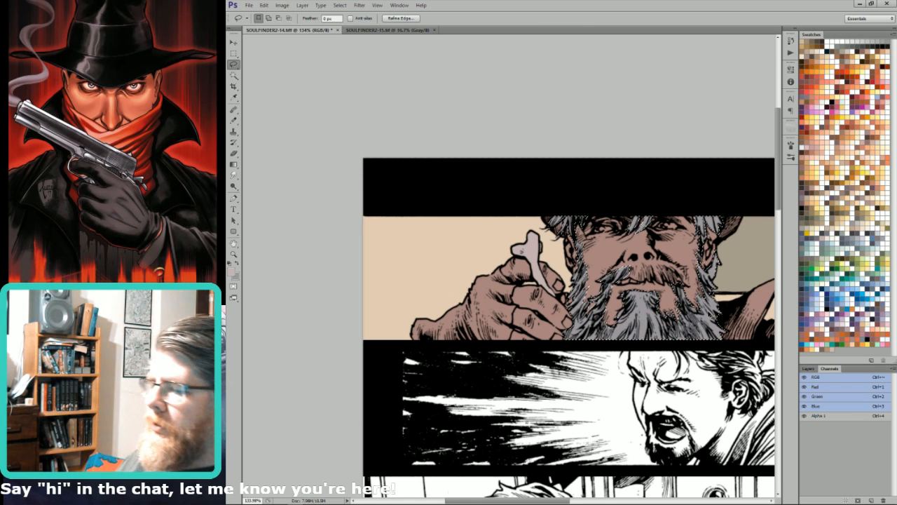
Step: Deselect the hair, select both visible parts of the bearded man's hat in the first panel, fill them with dark blue-grey, and deselect
key("ctrl+d")
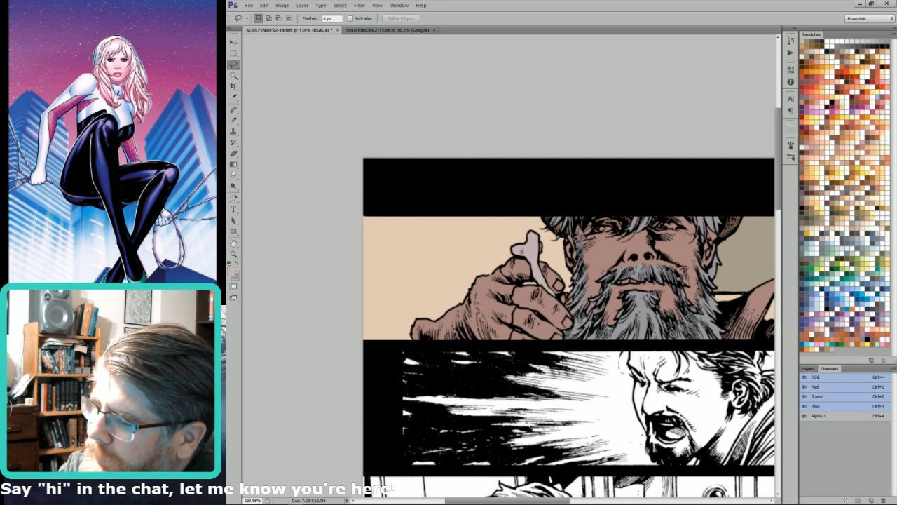
key("w")
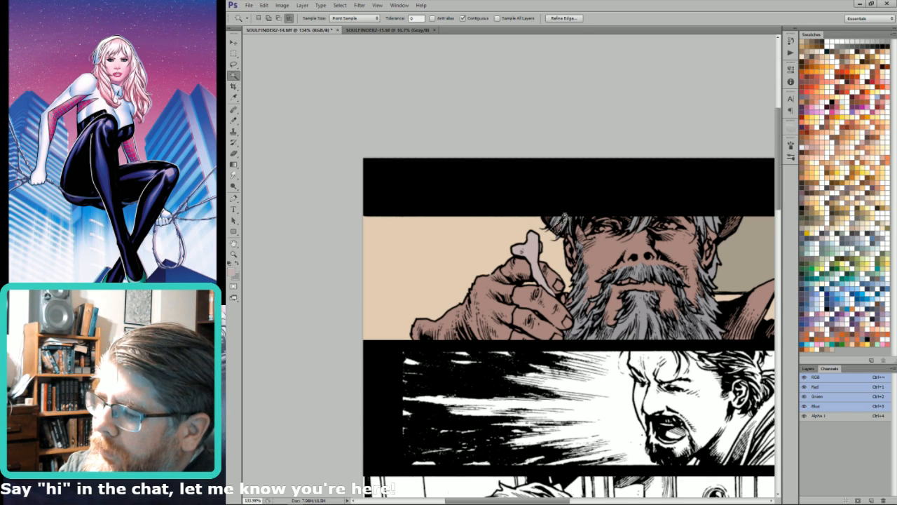
left_click(477, 19)
left_click(563, 219, "alt+shift")
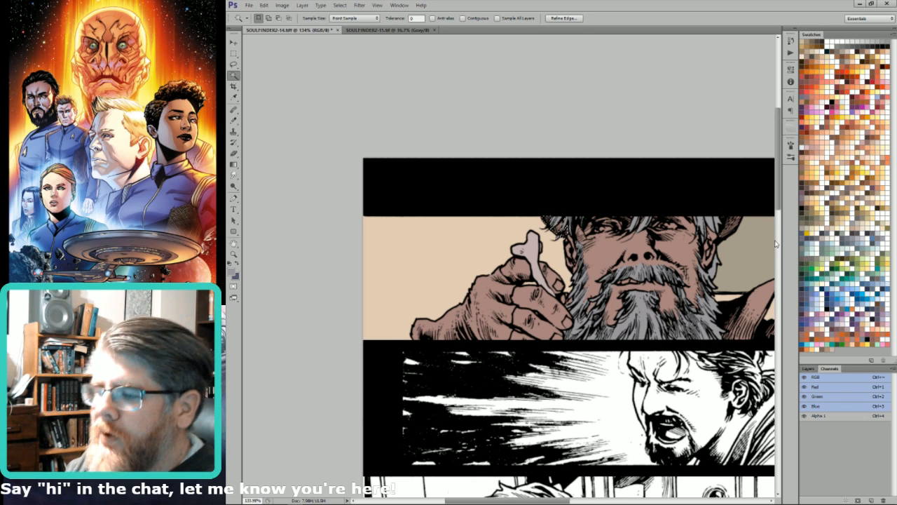
key("l")
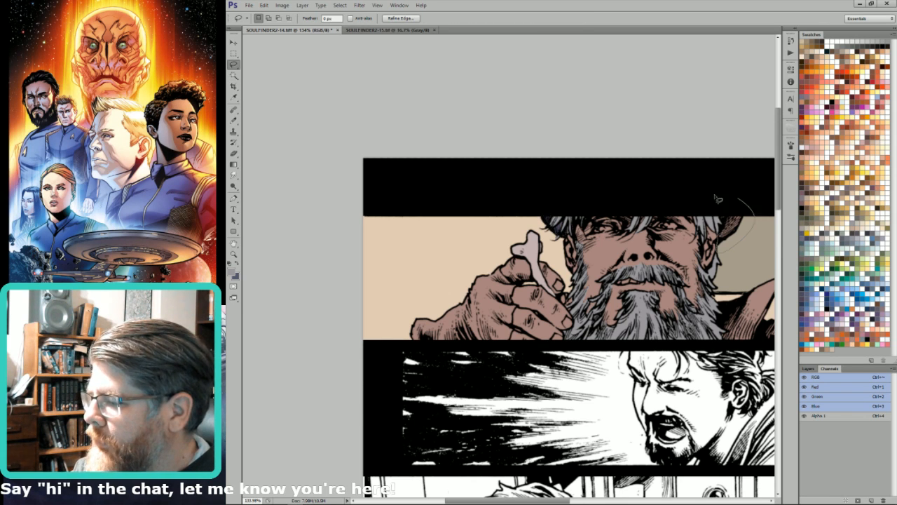
left_click_drag(726, 194, 717, 217)
key("w")
left_click(730, 226, "alt+shift")
key("ctrl+BackSpace")
key("l")
key("ctrl+d")
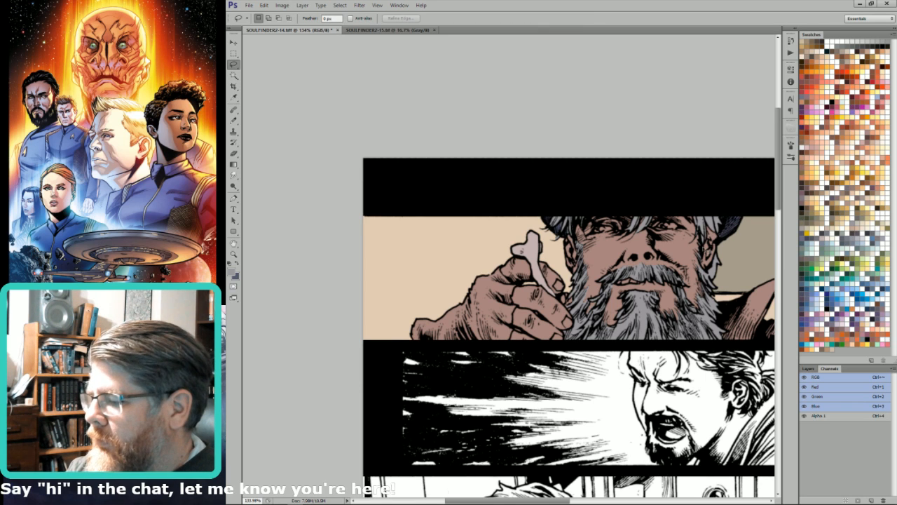
Step: Select the bearded man's coat and raised collar in the first panel, fill them with muted purple-grey, and deselect
mouse_move(764, 239)
left_mouse_down()
mouse_move(665, 275)
mouse_move(688, 281)
mouse_move(675, 293)
left_mouse_up()
key("w")
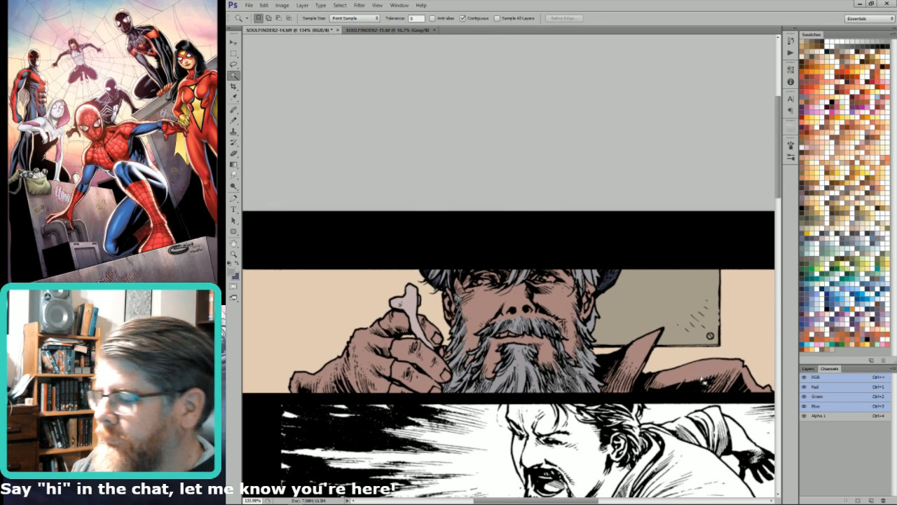
left_click(703, 379)
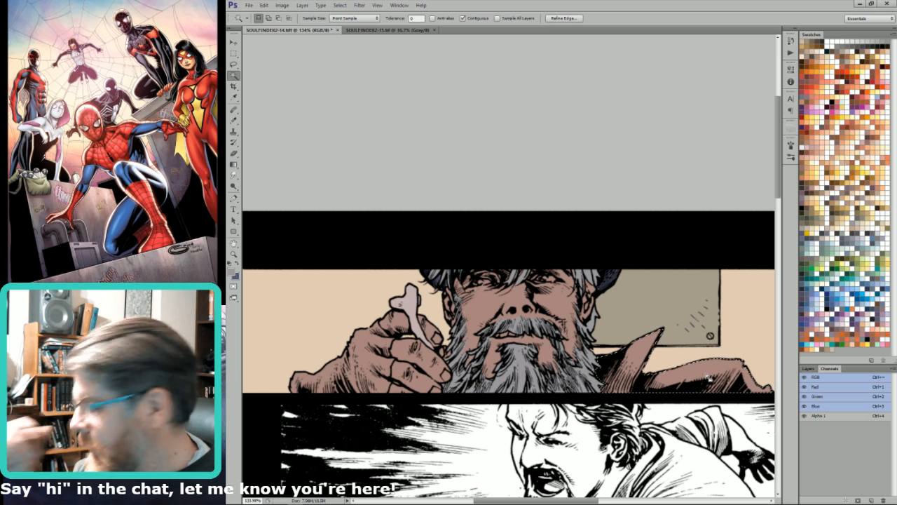
left_click(848, 236)
key("alt+BackSpace")
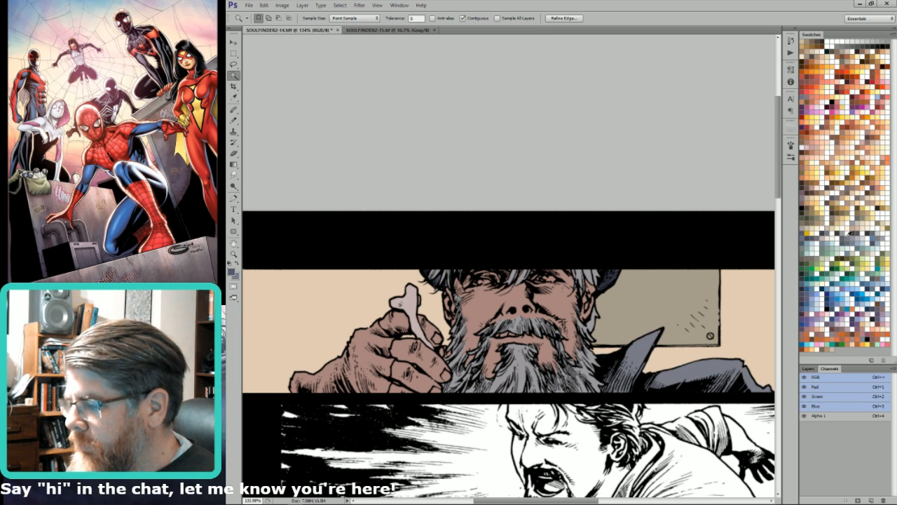
left_click(856, 195)
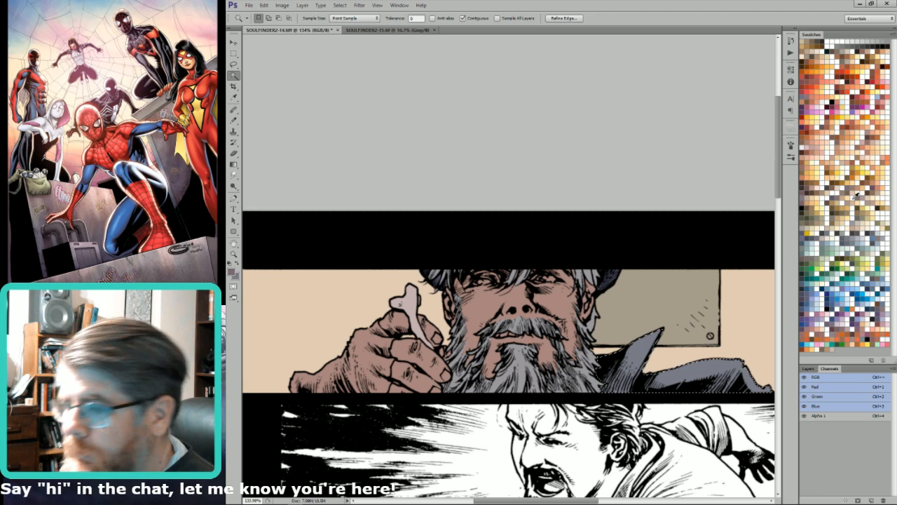
key("ctrl+d")
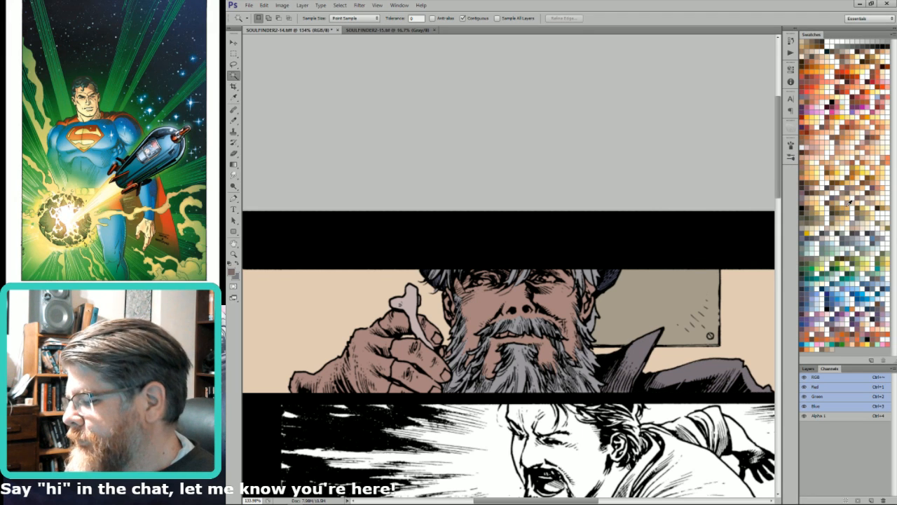
Step: Outline the fingerless glove on the bearded man's raised hand, restrict the selection to its colour areas, fill it with dark brown-grey, and deselect
key("l")
mouse_move(424, 331)
left_mouse_down()
mouse_move(440, 313)
mouse_move(586, 315)
left_mouse_up()
mouse_move(463, 350)
left_mouse_down()
mouse_move(565, 396)
mouse_move(552, 388)
mouse_move(563, 349)
left_mouse_up()
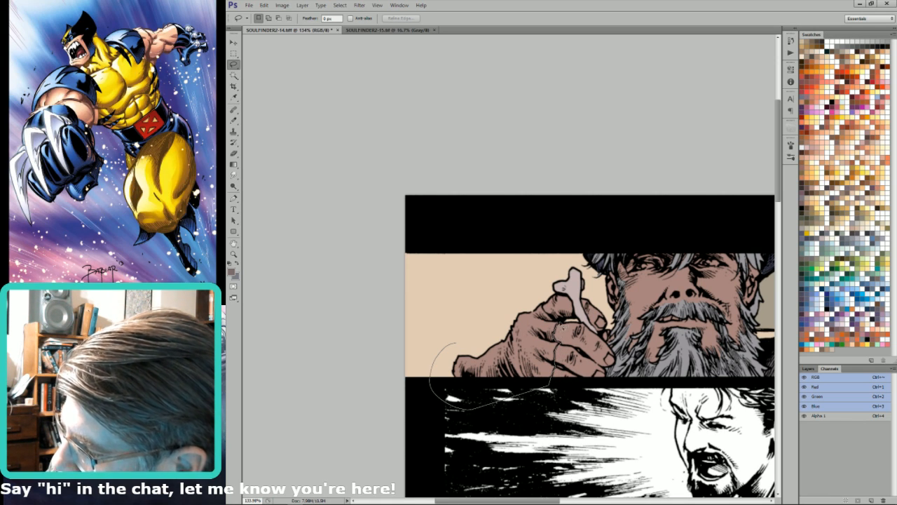
left_click_drag(533, 302, 540, 306)
key("w")
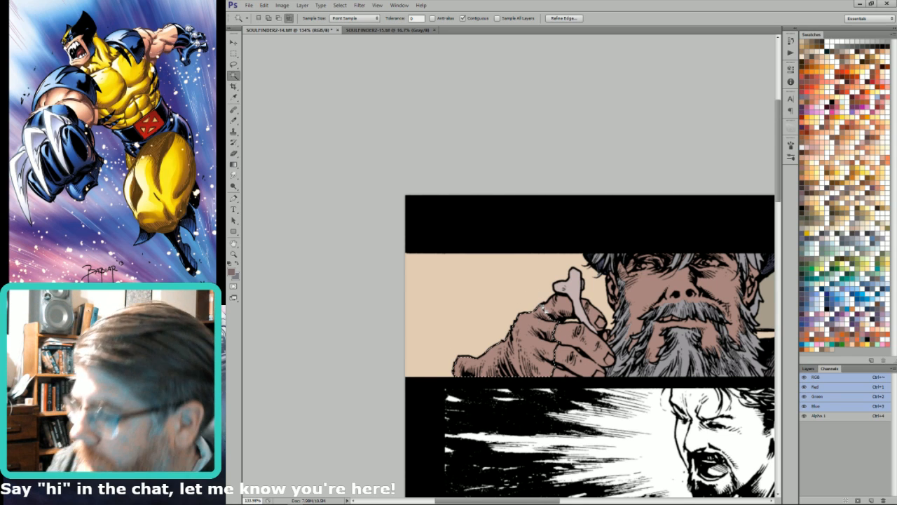
left_click(858, 228)
key("l")
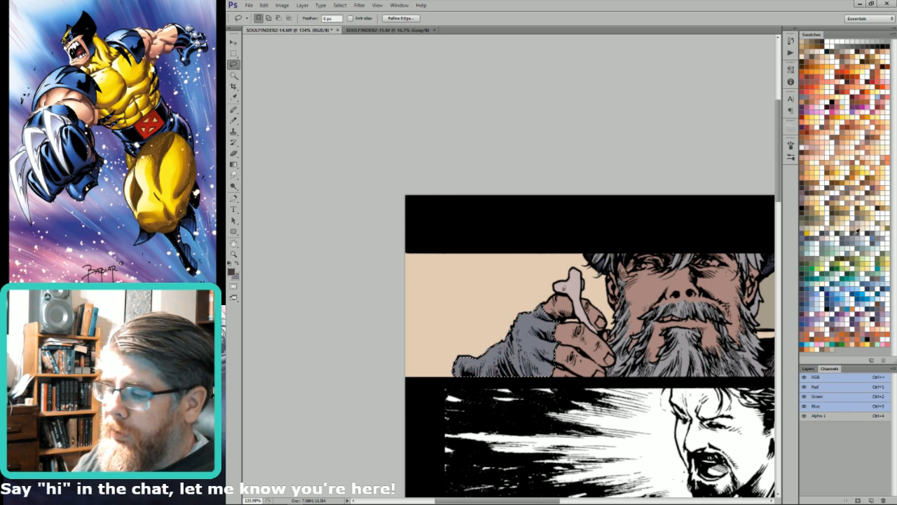
left_click(856, 230)
key("alt+BackSpace")
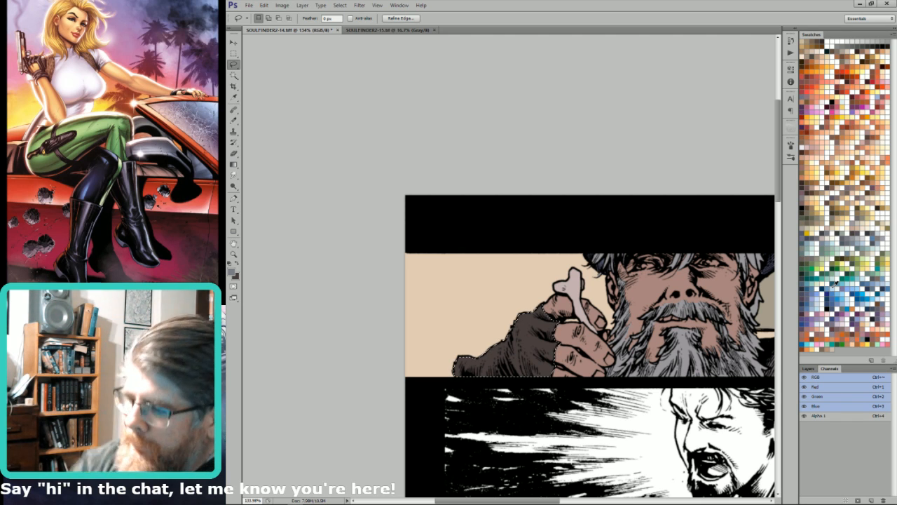
key("ctrl+d")
Step: Select the bearded man's teeth in the first panel, fill them with near-white, and deselect
left_click_drag(726, 208, 610, 247)
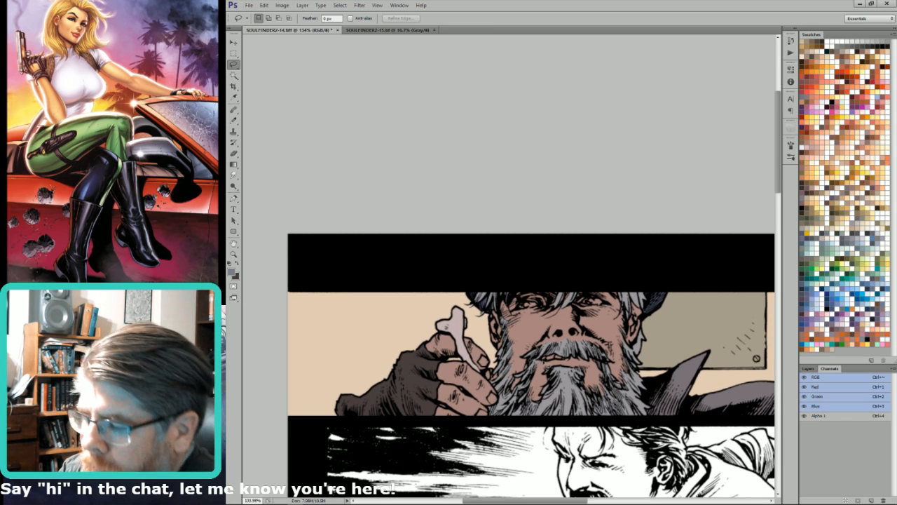
key("w")
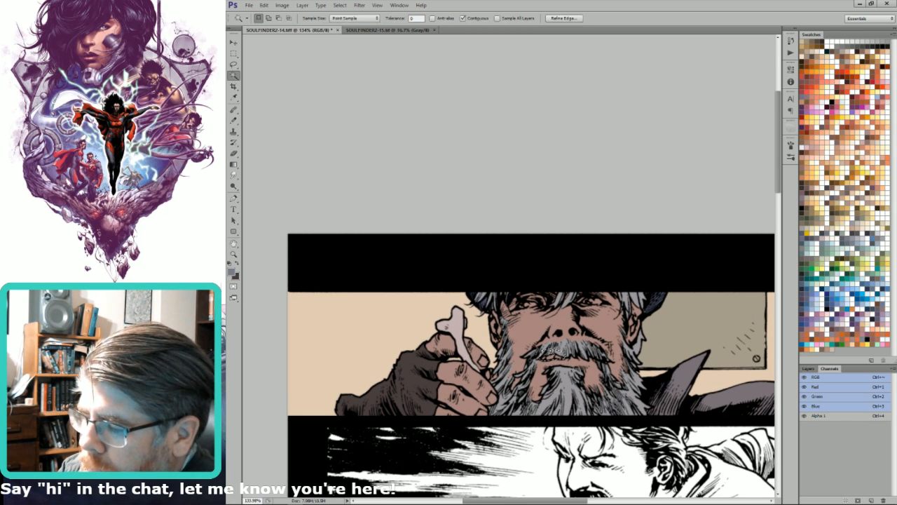
key("ctrl+d")
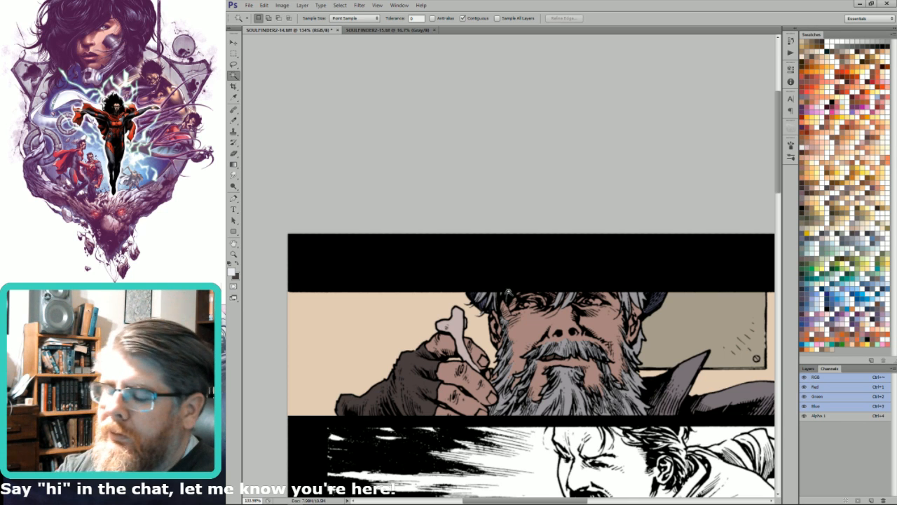
key("x")
key("ctrl+BackSpace")
key("ctrl+z")
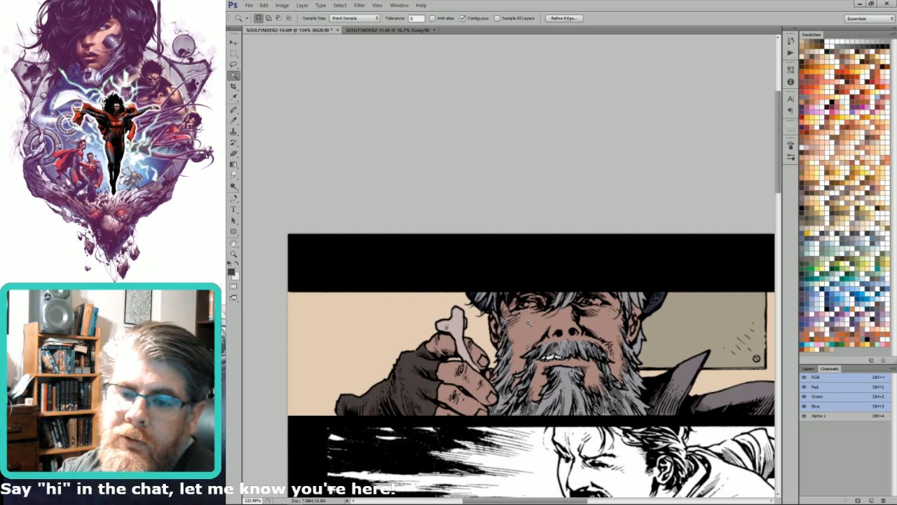
key("l")
key("ctrl+d")
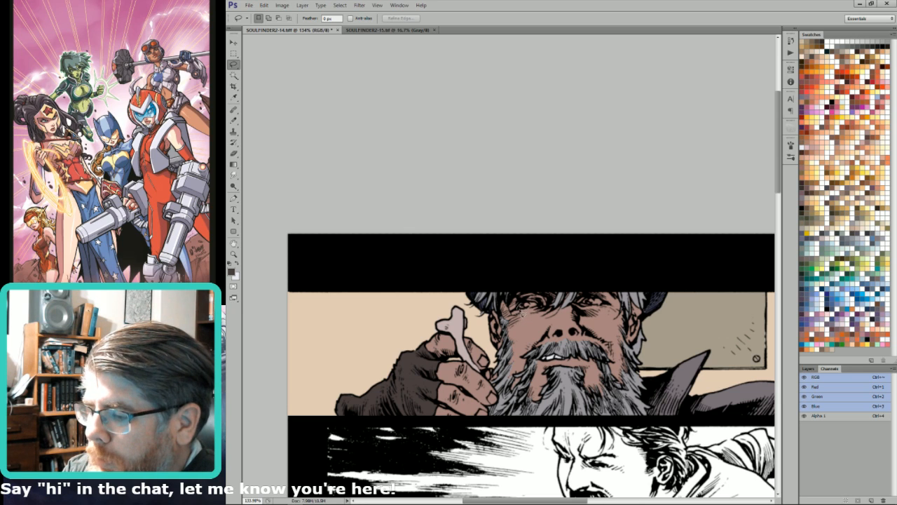
Step: Outline the whites of the bearded man's eyes, fill them with near-white, and deselect
left_click_drag(538, 309, 525, 305)
mouse_move(596, 302)
left_mouse_down()
mouse_move(584, 306)
mouse_move(605, 309)
mouse_move(595, 303)
left_mouse_up()
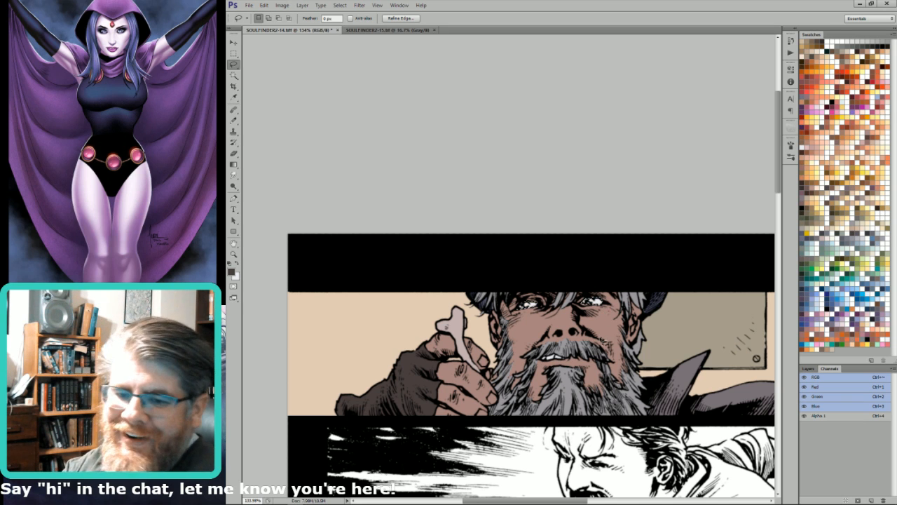
left_click(602, 333)
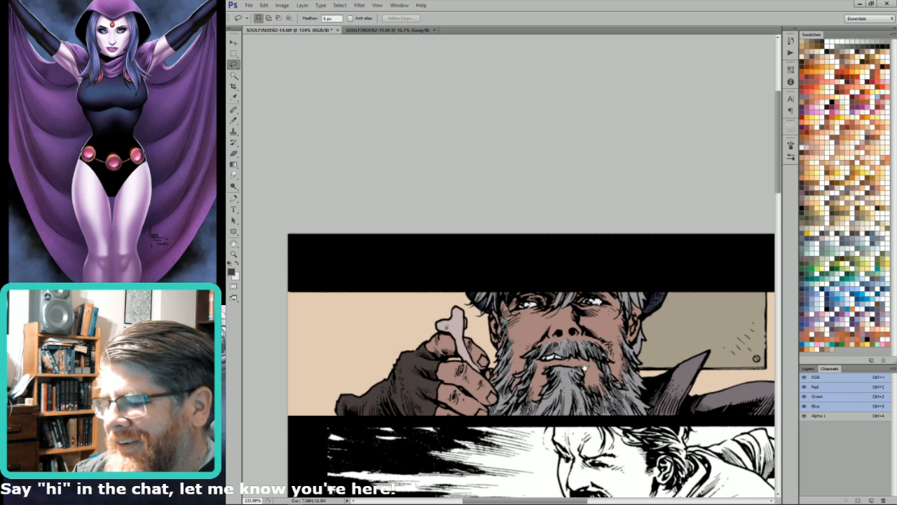
Step: Select the entire second panel with the shouting man and fill its white areas with a salmon swatch
scroll(582, 368, "down", 6)
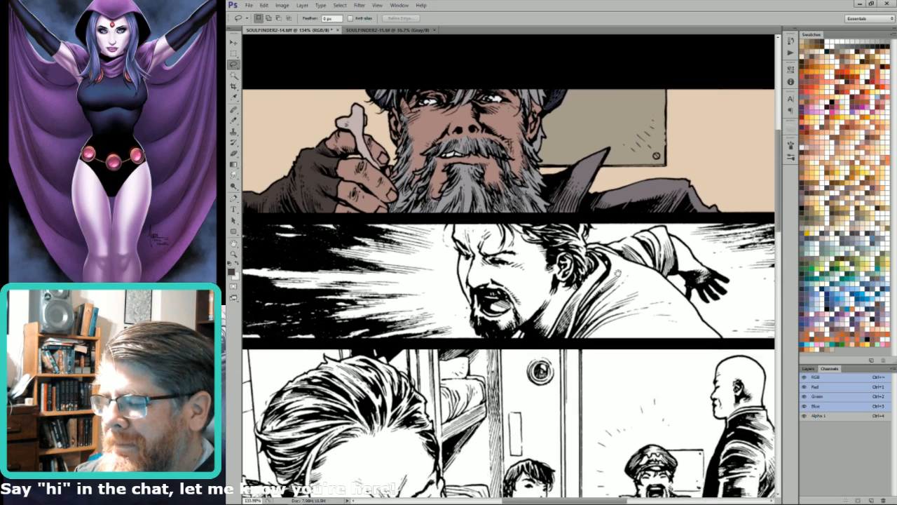
left_click_drag(618, 272, 643, 262)
key("w")
left_click(666, 265)
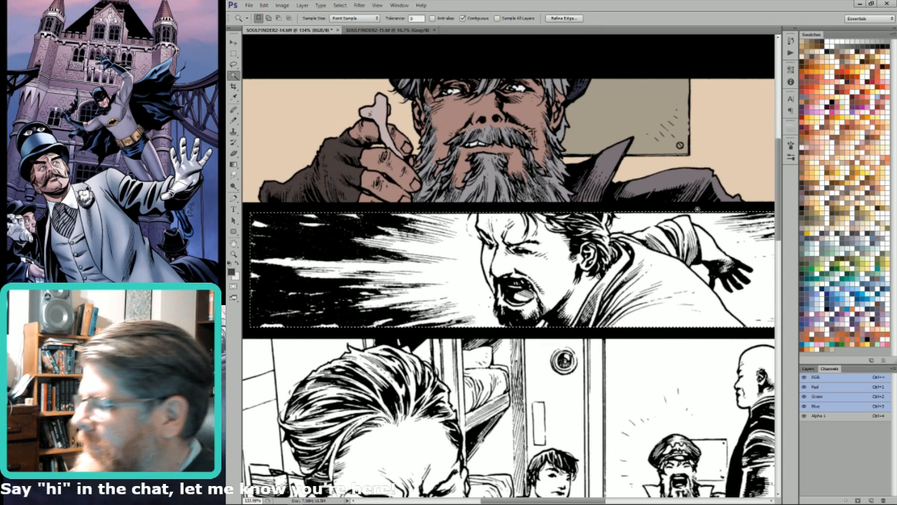
left_click(874, 327)
key("alt+BackSpace")
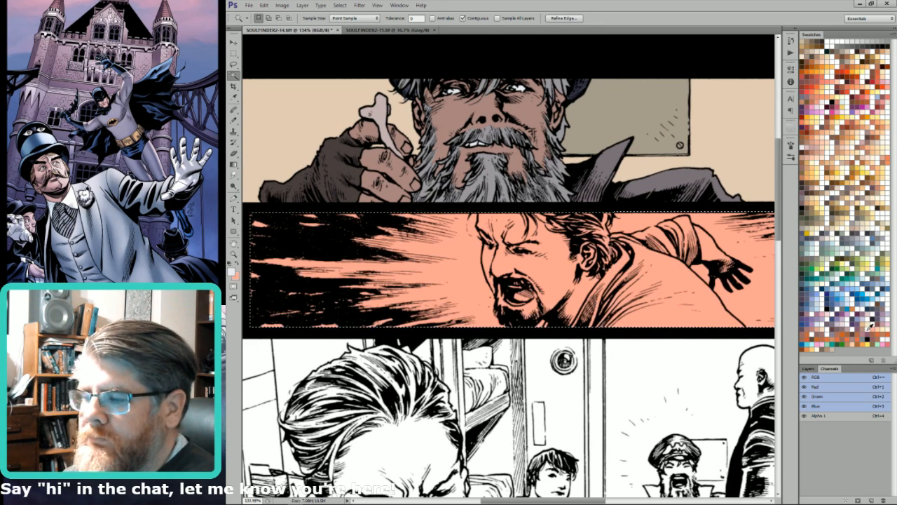
Step: Outline the shouting man's figure in the second panel, separate it from the salmon background, and fill it with mauve-brown
key("l")
left_click_drag(482, 203, 484, 265)
mouse_move(495, 293)
left_mouse_down()
mouse_move(511, 329)
mouse_move(551, 315)
mouse_move(536, 331)
mouse_move(549, 324)
mouse_move(543, 334)
mouse_move(639, 336)
mouse_move(722, 319)
mouse_move(751, 331)
mouse_move(693, 273)
mouse_move(711, 249)
mouse_move(705, 260)
mouse_move(704, 233)
mouse_move(679, 210)
mouse_move(685, 237)
mouse_move(668, 220)
mouse_move(619, 239)
mouse_move(633, 240)
mouse_move(611, 236)
mouse_move(613, 206)
mouse_move(480, 217)
left_mouse_up()
key("w")
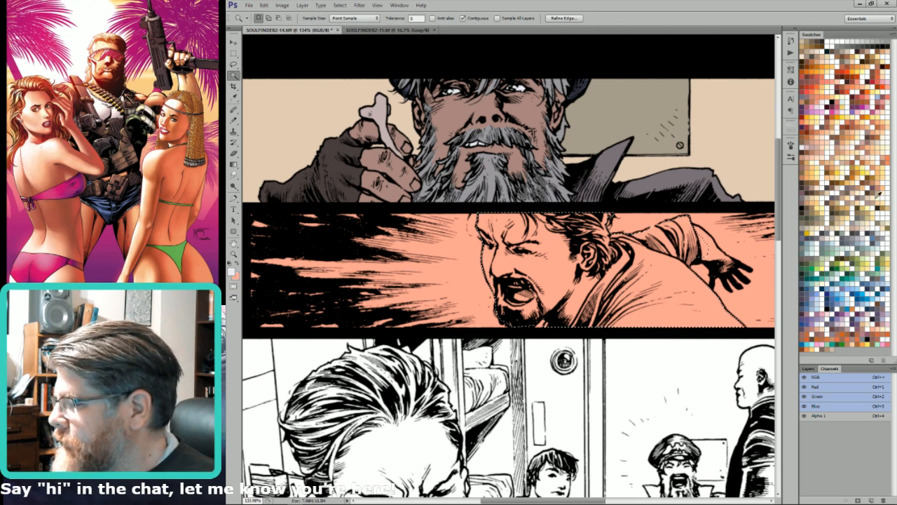
left_click(871, 128)
key("l")
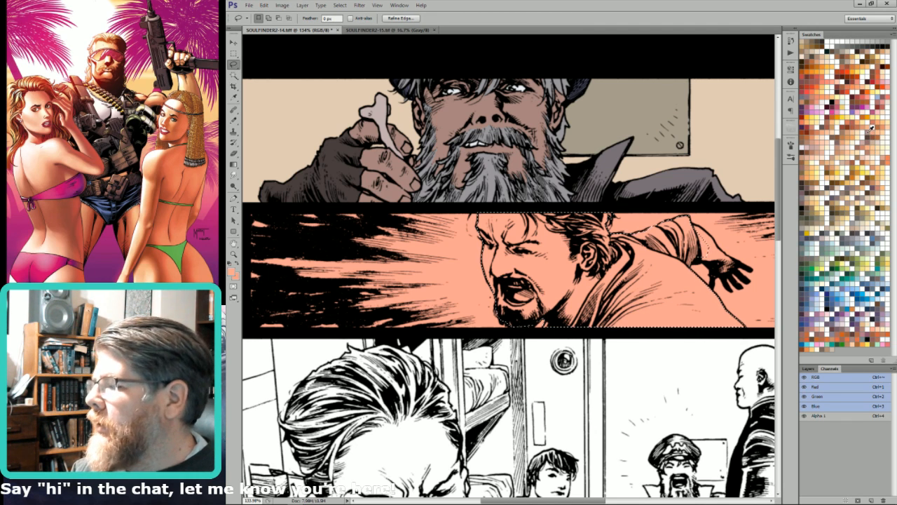
left_click(871, 128)
key("x")
key("ctrl+BackSpace")
Step: Outline the missed areas at the shouting man's forearm and along his back, fill them with the same mauve-brown, and deselect
left_click_drag(644, 211, 483, 263)
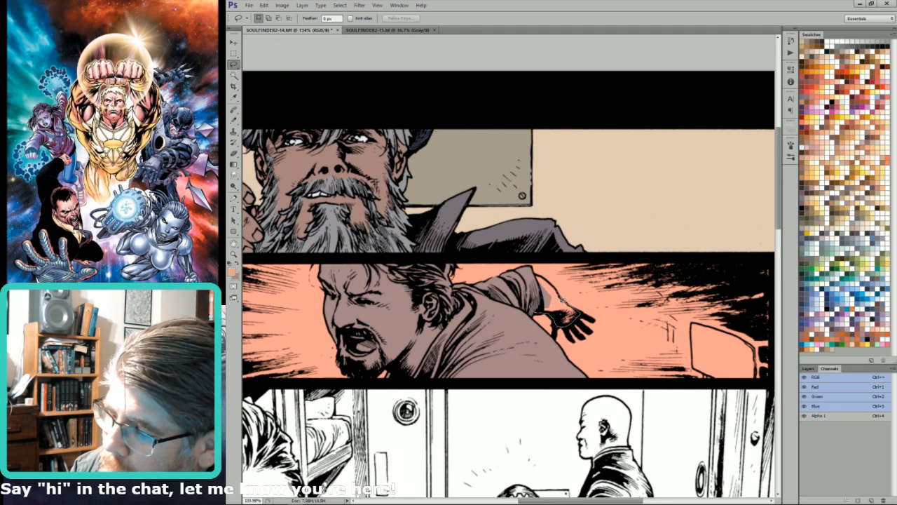
mouse_move(549, 283)
left_mouse_down()
mouse_move(515, 290)
mouse_move(534, 309)
left_mouse_up()
key("ctrl+BackSpace")
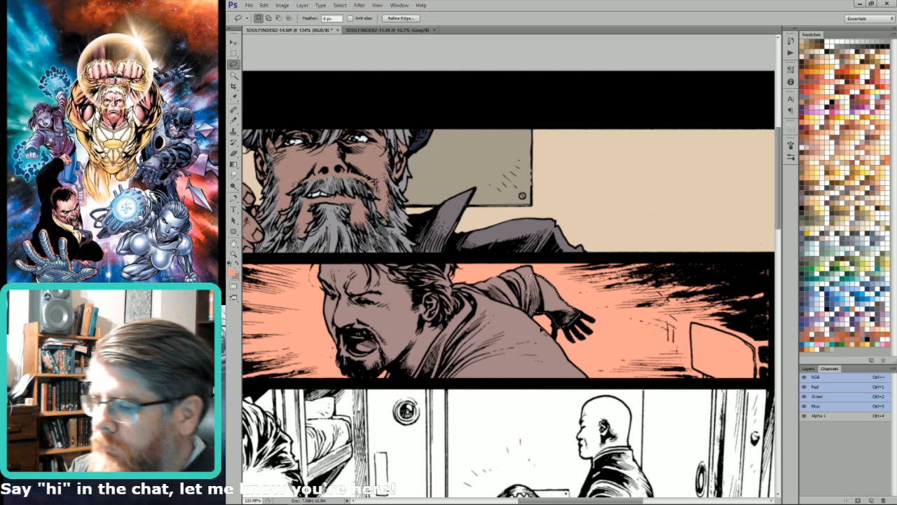
key("ctrl+d")
left_click_drag(559, 371, 536, 324)
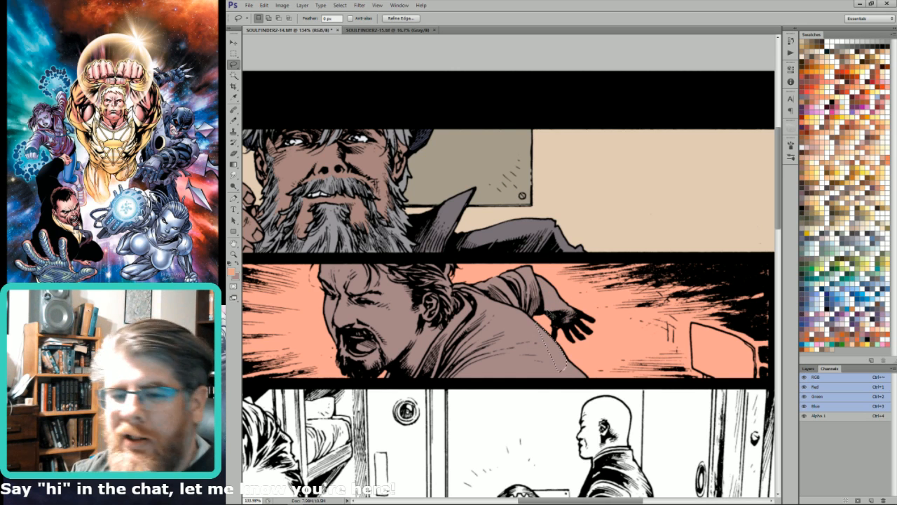
key("ctrl+d")
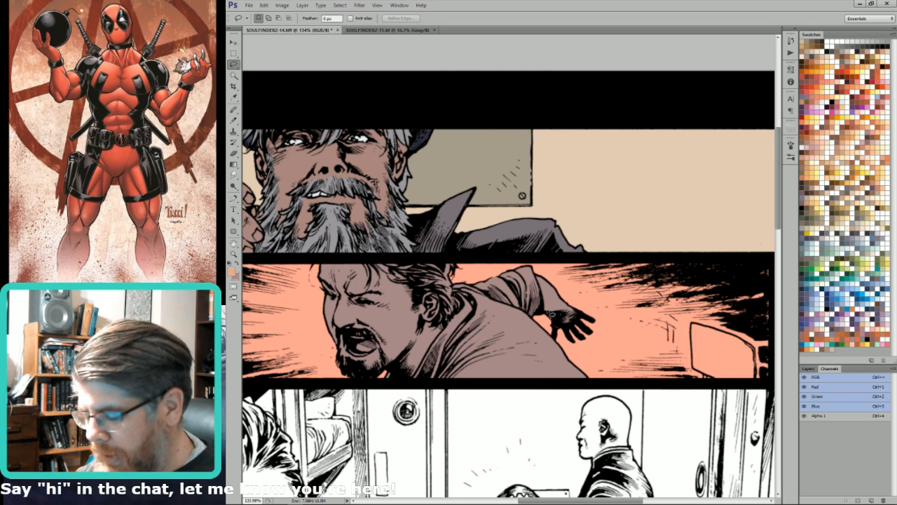
Step: Outline the shouting man's shirt, including the sleeve, limit the selection to its colour areas, and fill it with warm brown
scroll(526, 307, "left", 2)
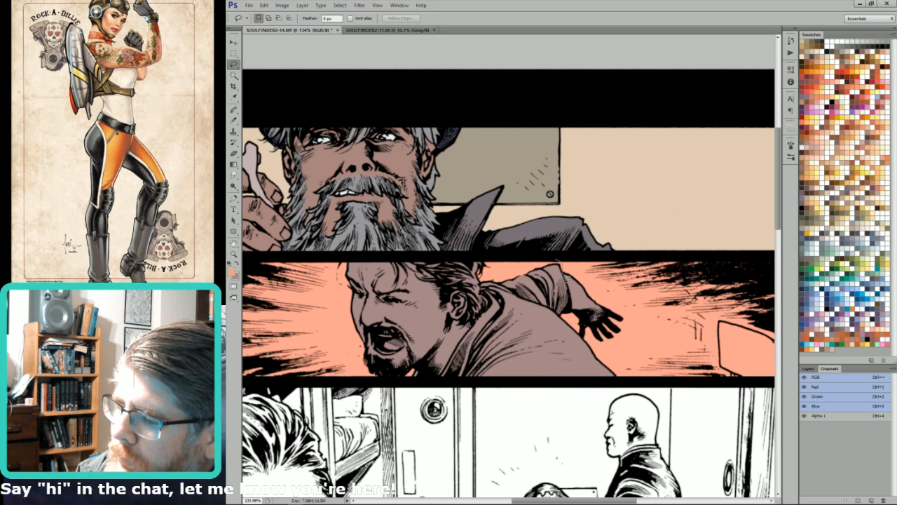
mouse_move(576, 328)
left_mouse_down()
mouse_move(631, 387)
mouse_move(423, 372)
mouse_move(411, 387)
mouse_move(418, 373)
mouse_move(446, 383)
mouse_move(496, 304)
mouse_move(486, 293)
mouse_move(510, 271)
mouse_move(561, 264)
left_mouse_up()
key("w")
left_click(543, 278, "alt+shift")
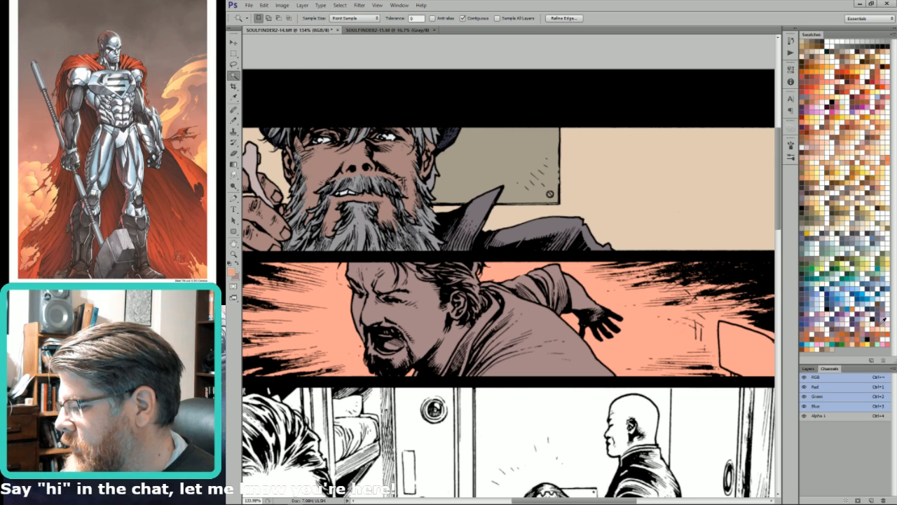
left_click(864, 49)
key("l")
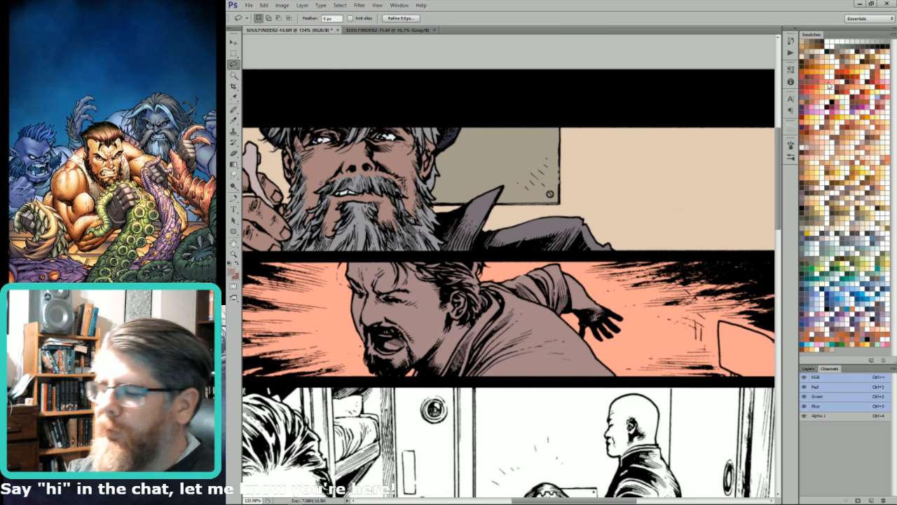
key("alt+BackSpace")
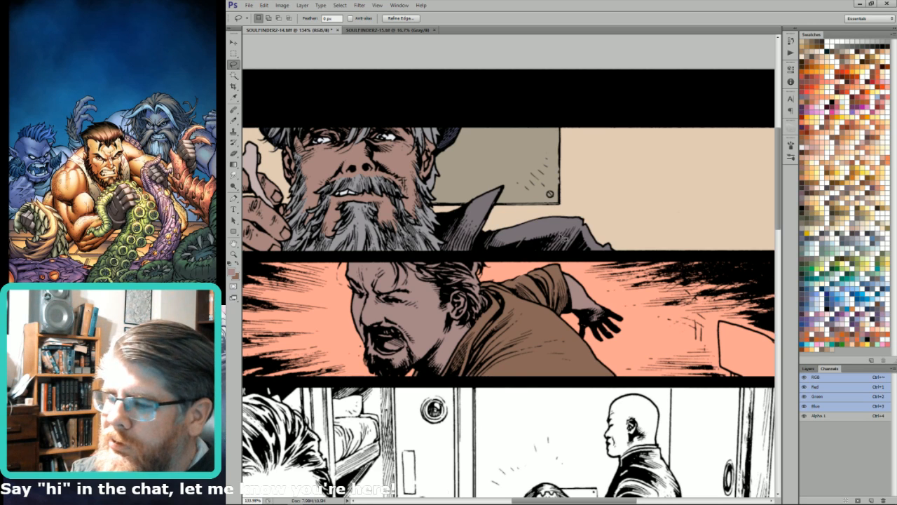
Step: Select the shouting man's face and forearm skin areas in the second panel and adjust their colour balance
key("w")
left_click(580, 300)
left_click_drag(601, 312, 704, 335)
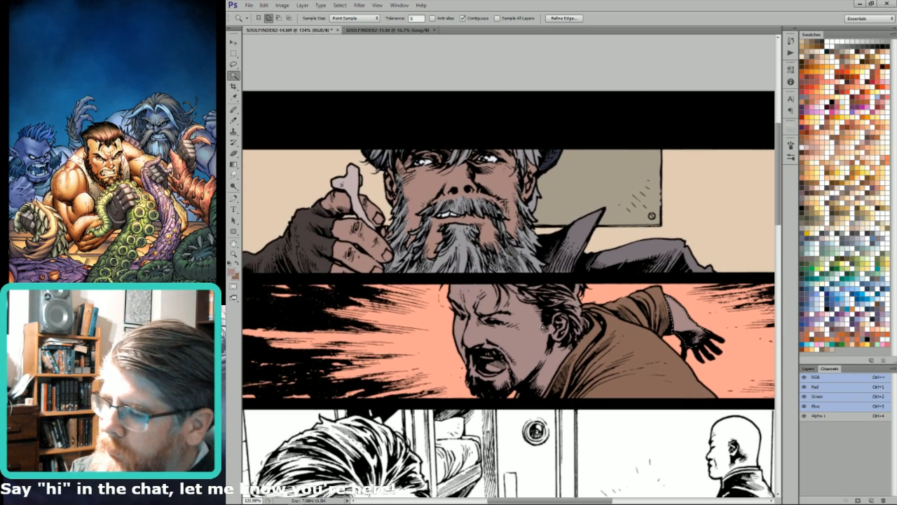
left_click(545, 332, "shift")
key("ctrl+alt+c")
key("Escape")
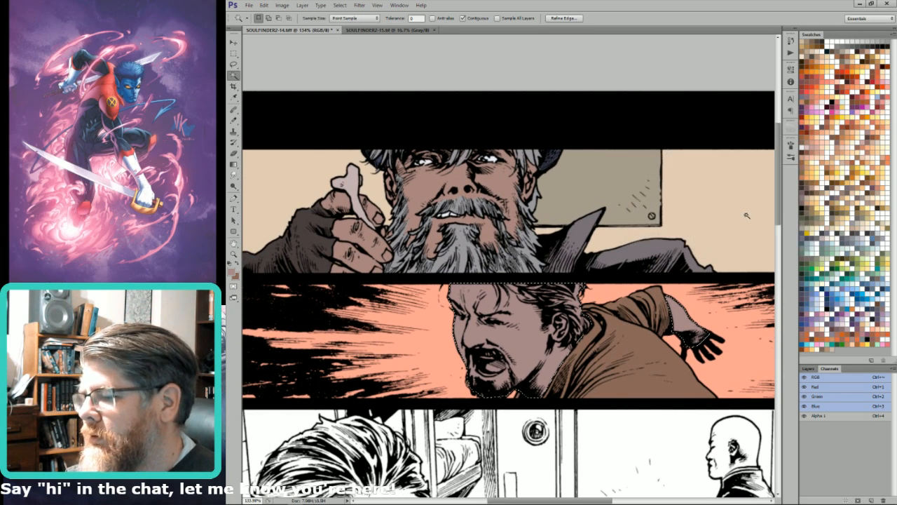
key("ctrl+alt+b")
left_click_drag(816, 255, 824, 255)
key("Return")
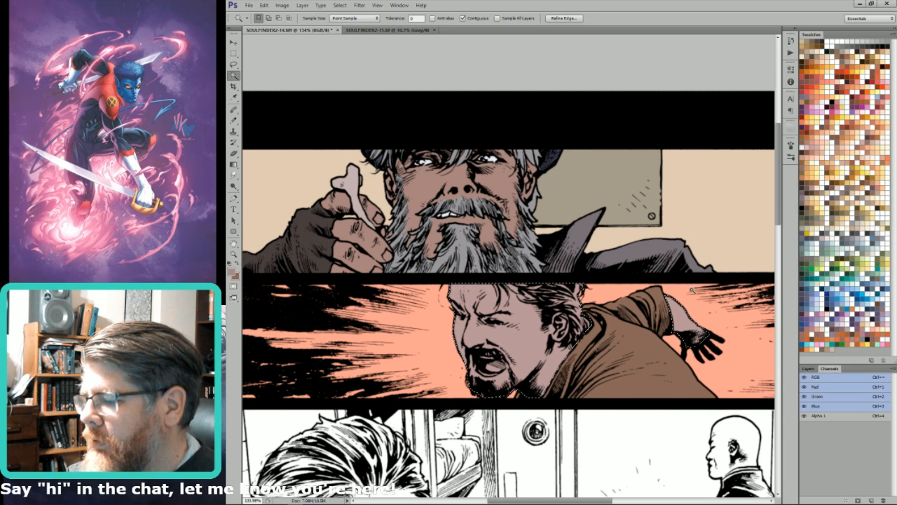
Step: Outline the shouting man's hair, limit the selection to its colour areas, and fill it with dark olive-brown
key("l")
left_click_drag(575, 281, 616, 300)
mouse_move(617, 292)
left_mouse_down()
mouse_move(653, 328)
mouse_move(623, 369)
mouse_move(604, 336)
left_mouse_up()
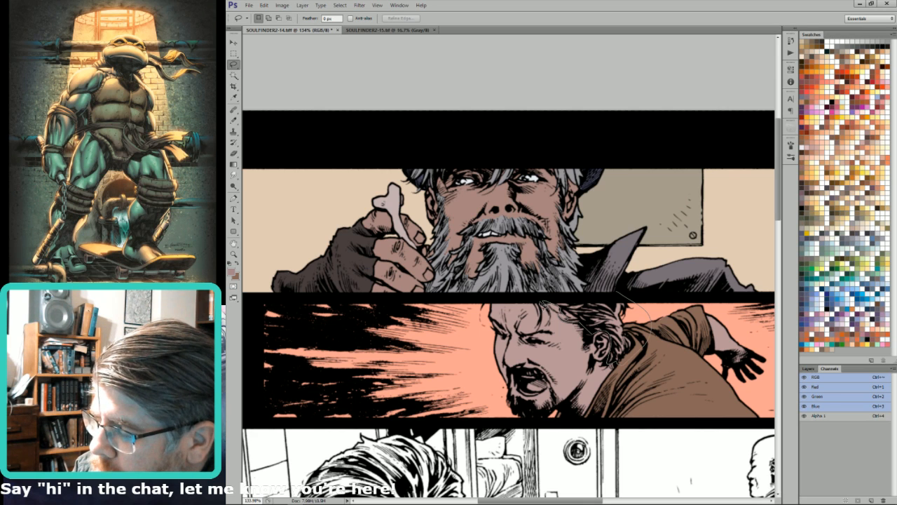
mouse_move(533, 296)
left_mouse_down()
mouse_move(592, 295)
mouse_move(534, 297)
left_mouse_up()
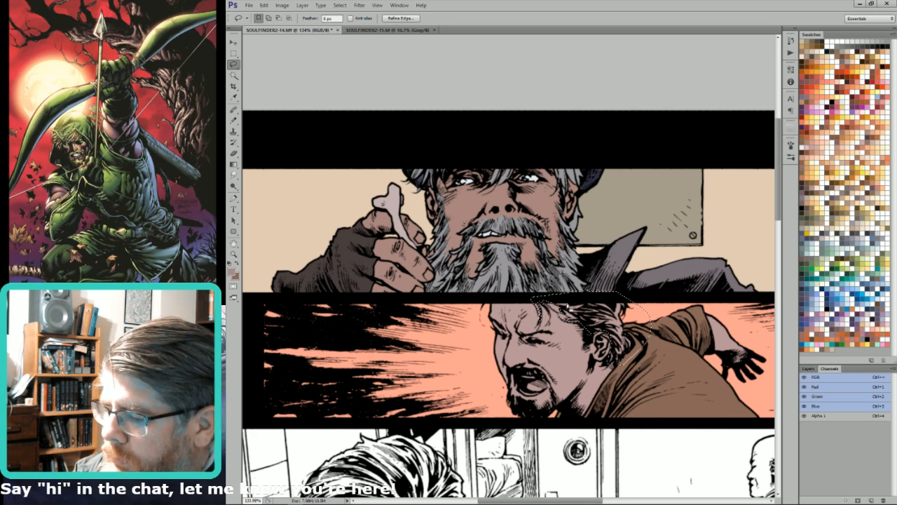
key("w")
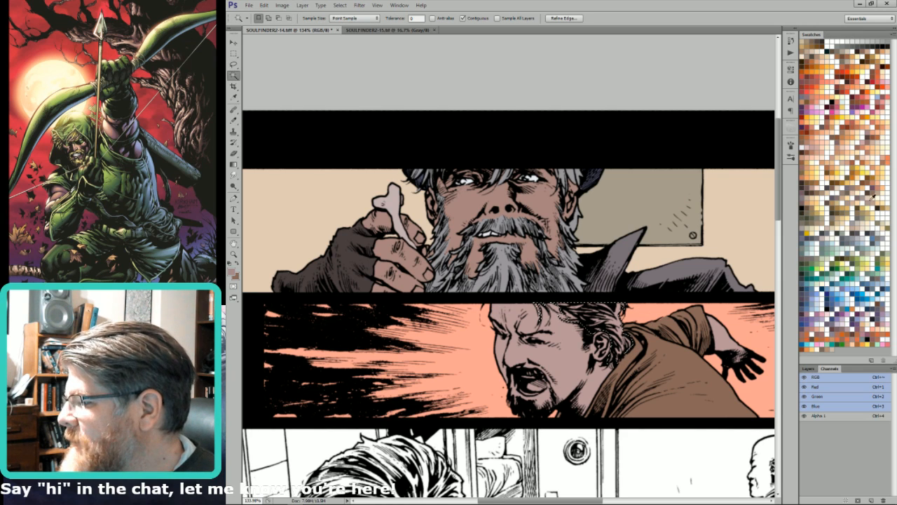
key("i")
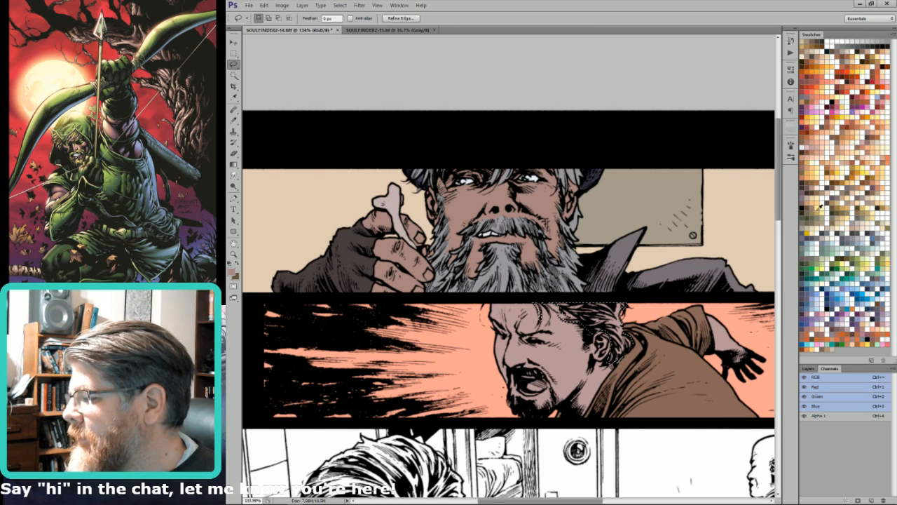
Step: Lower the saturation of the shouting man's hair colour with Hue/Saturation
key("ctrl+u")
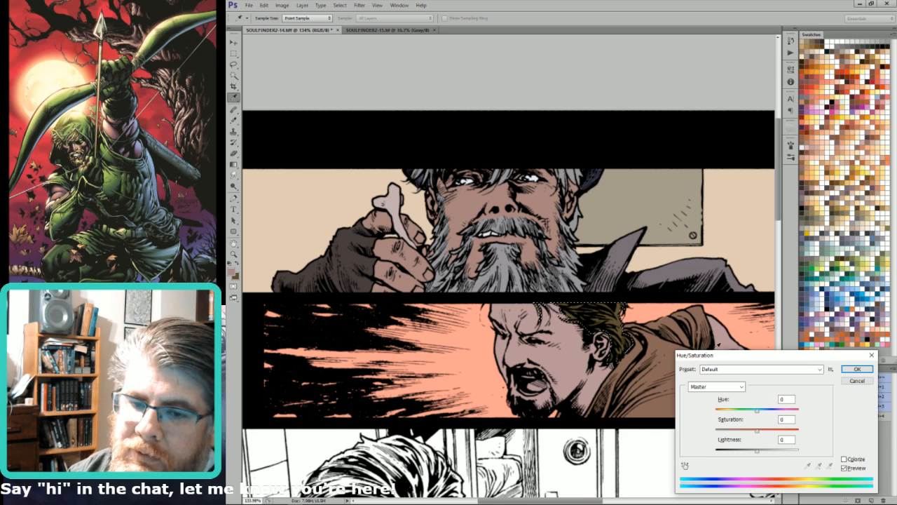
left_click_drag(757, 430, 751, 435)
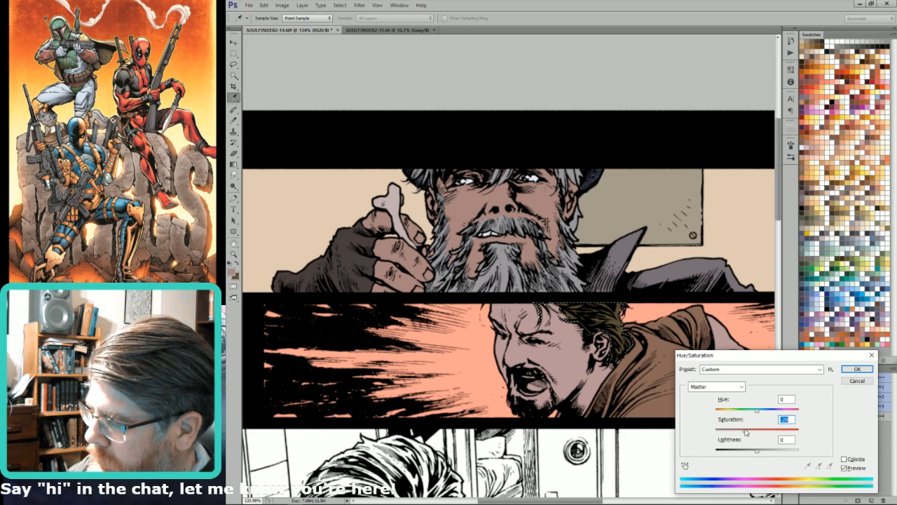
key("Return")
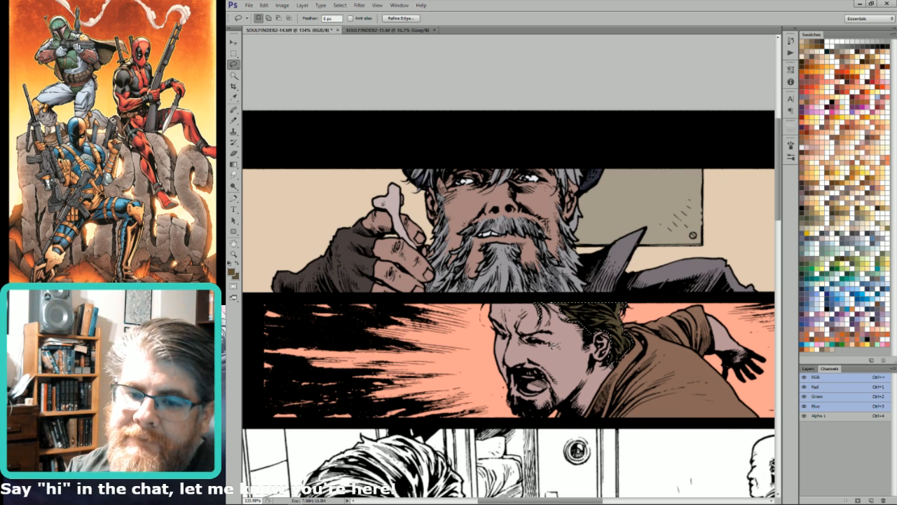
Step: Outline the shouting man's goatee and moustache, limit the selection to the colour areas, fill it with the hair colour, and deselect
key("l")
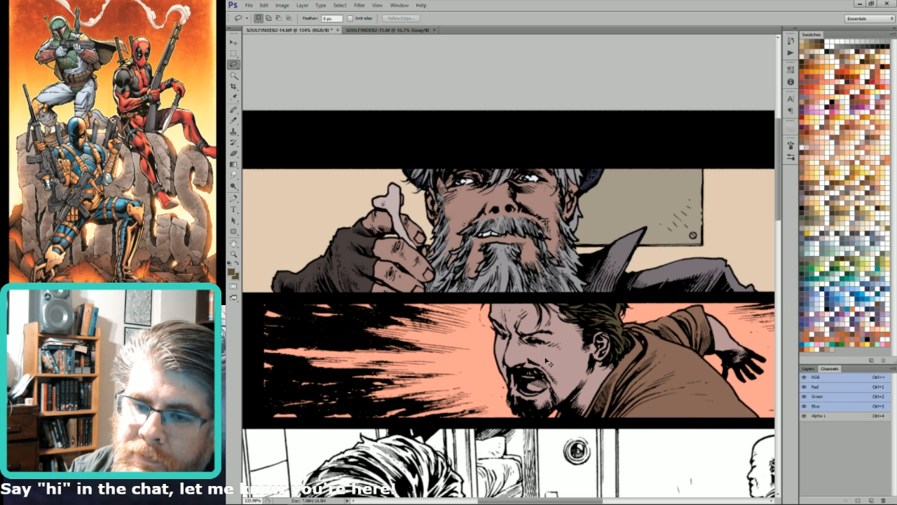
mouse_move(510, 399)
left_mouse_down()
mouse_move(529, 424)
mouse_move(554, 418)
mouse_move(559, 405)
mouse_move(555, 398)
mouse_move(542, 410)
left_mouse_up()
key("w")
left_click(526, 407, "alt+shift")
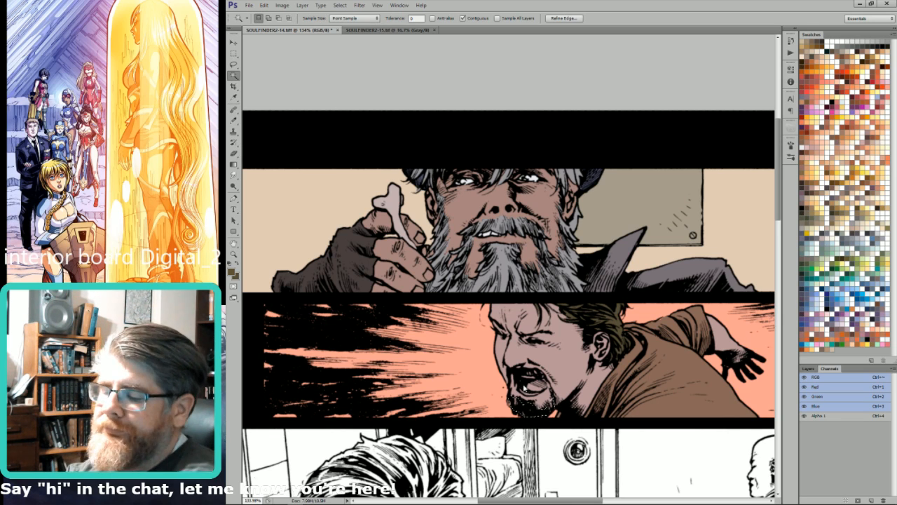
key("l")
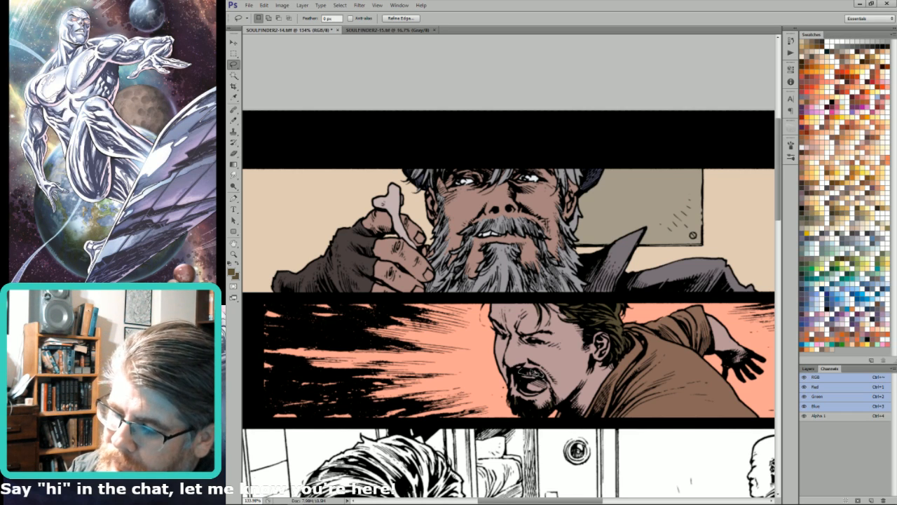
key("ctrl+d")
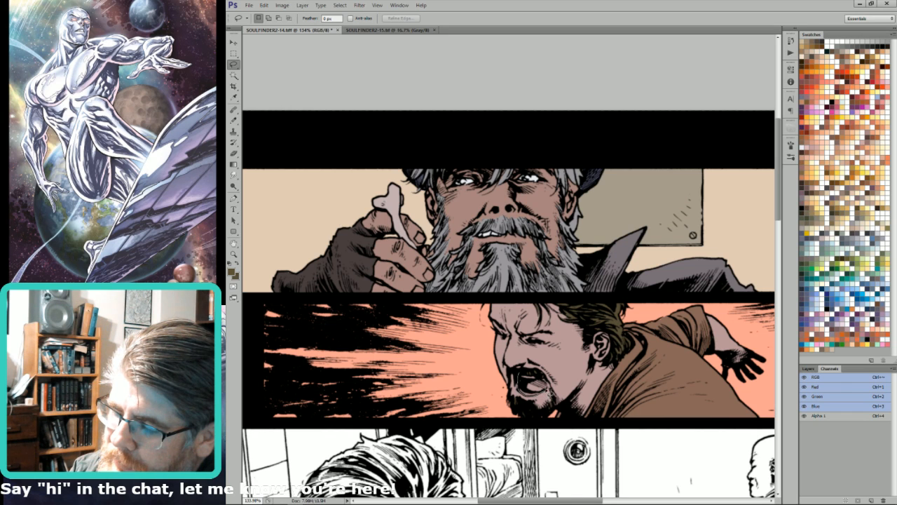
Step: Select the inside of the shouting man's open mouth and fill it with a reddish-brown swatch
key("w")
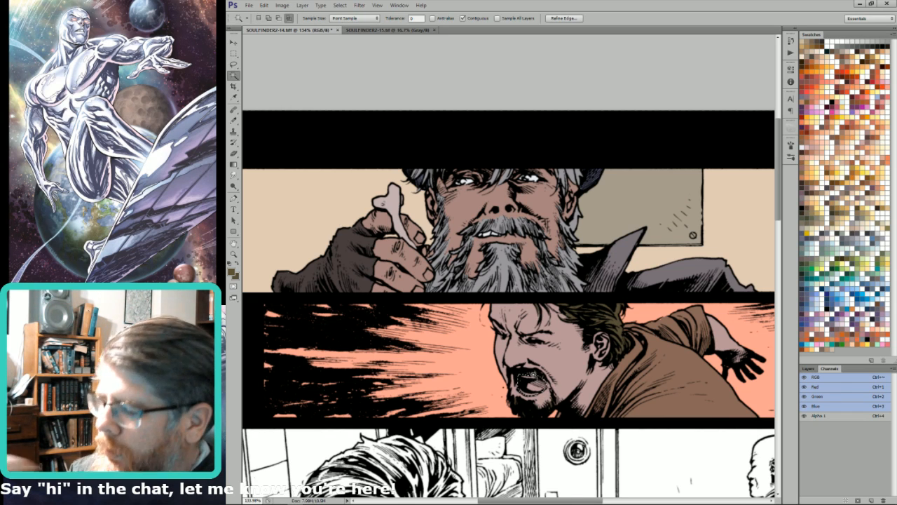
left_click(801, 147, "ctrl")
key("l")
key("alt")
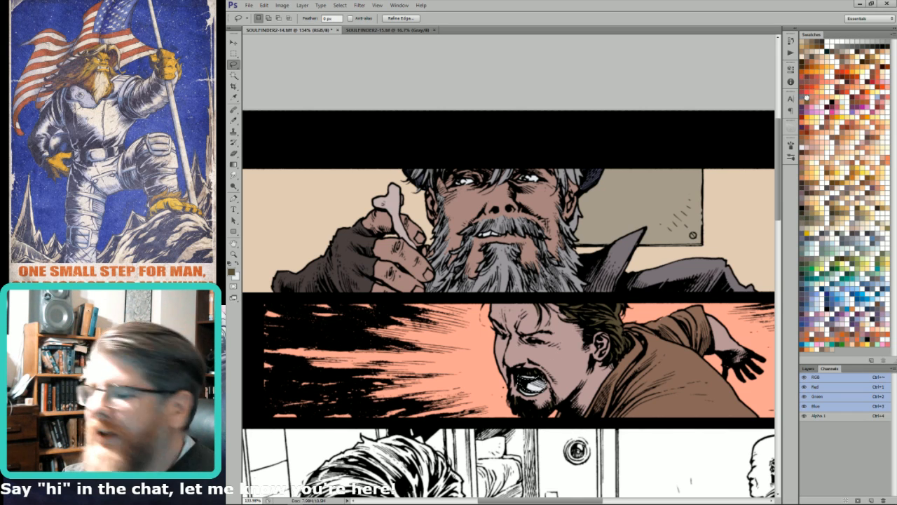
key("x")
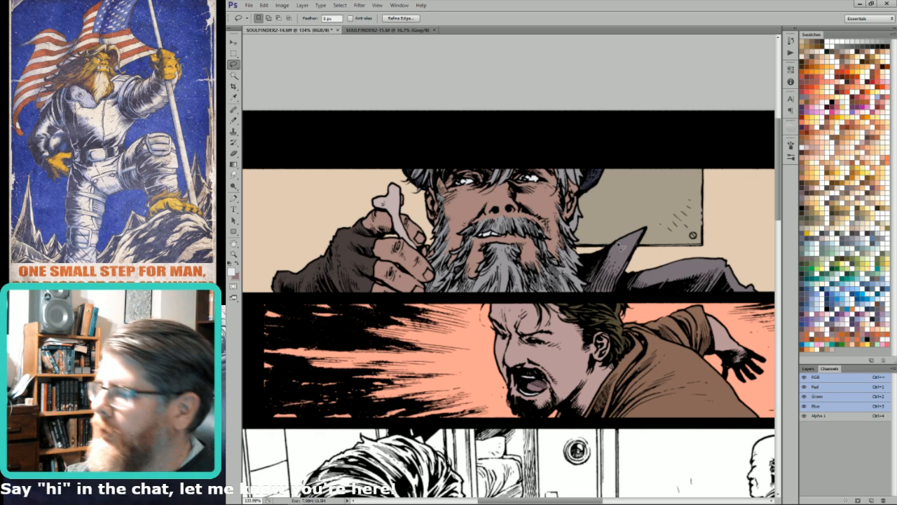
left_click(875, 70)
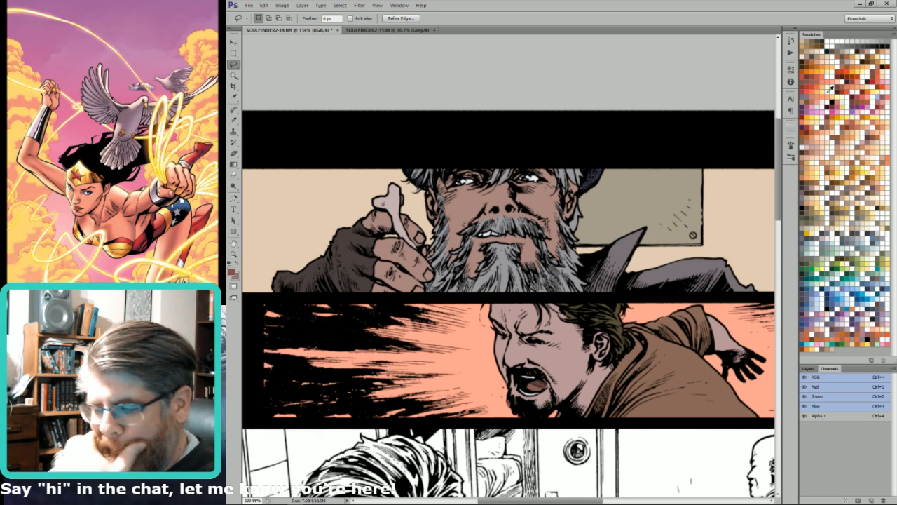
key("b")
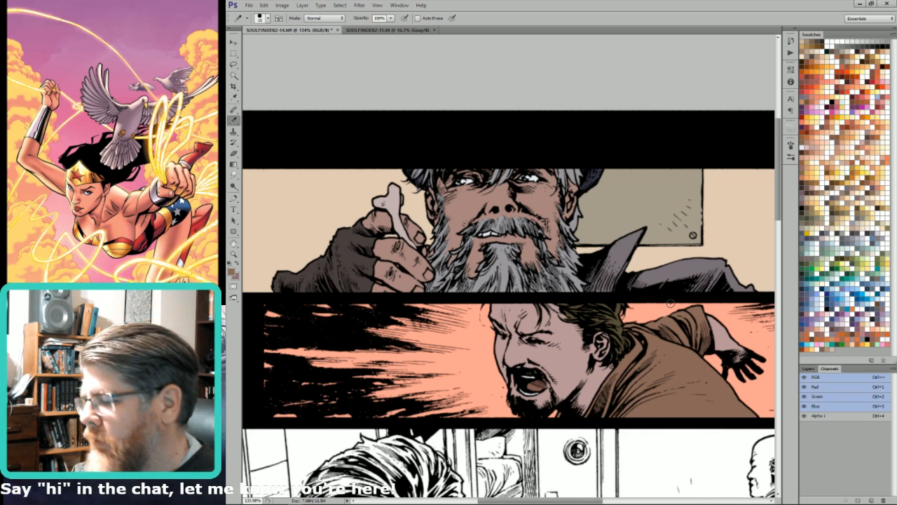
Step: Outline the four-sided object beside the speed lines at the second panel's far end and fill it with greyish mauve
key("ctrl+0")
left_click_drag(669, 231, 557, 99)
key("l")
mouse_move(496, 187)
left_mouse_down()
mouse_move(497, 219)
mouse_move(513, 246)
mouse_move(514, 236)
mouse_move(565, 257)
mouse_move(580, 247)
mouse_move(588, 211)
mouse_move(576, 190)
mouse_move(497, 164)
left_mouse_up()
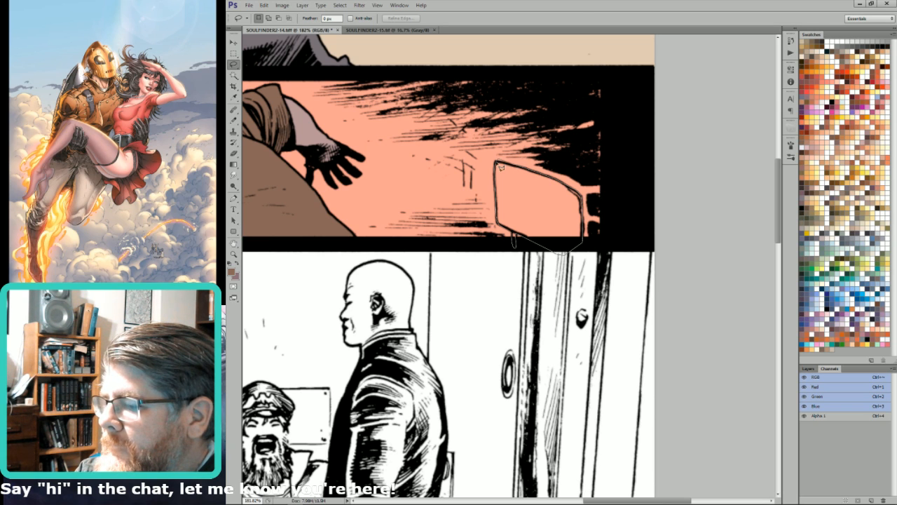
key("w")
left_click(868, 189)
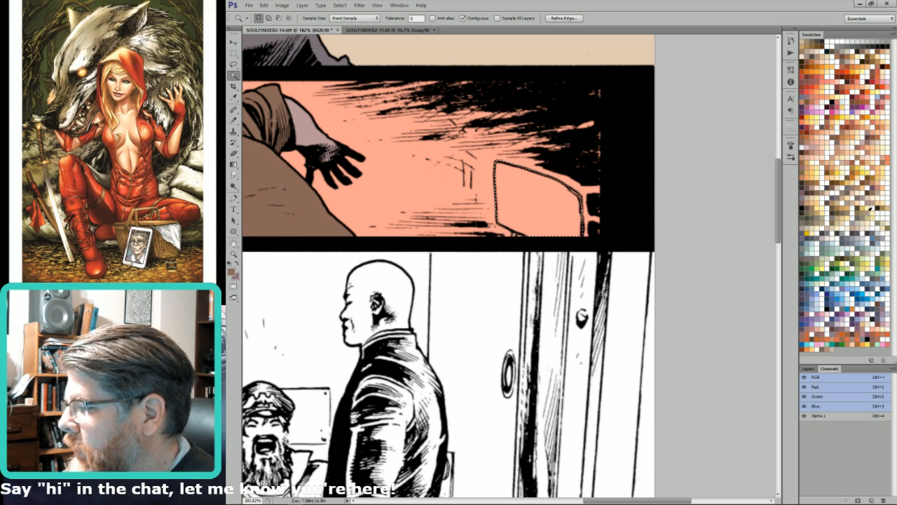
key("l")
key("alt+BackSpace")
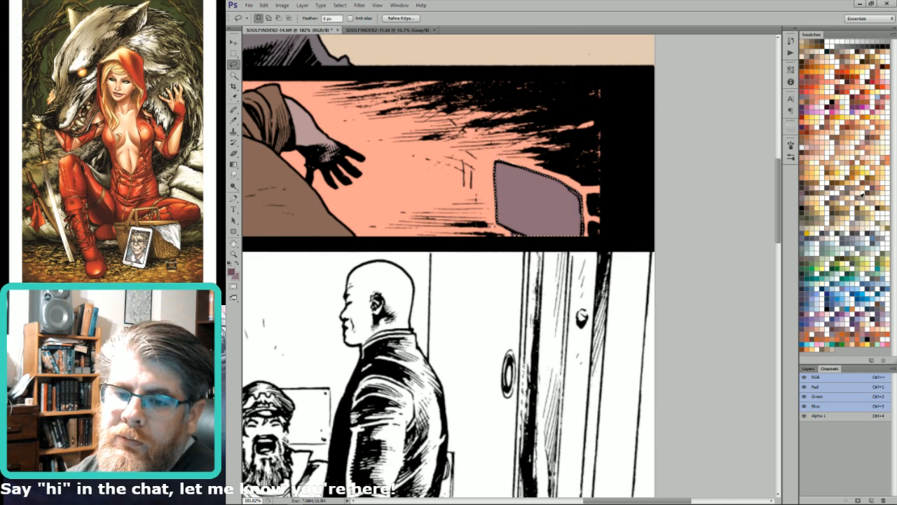
Step: Outline the large bearded man in the foreground of the third panel and fill his figure with a medium brown swatch
key("ctrl+minus")
left_click_drag(566, 220, 681, 241)
left_click_drag(260, 406, 566, 293)
key("ctrl+d")
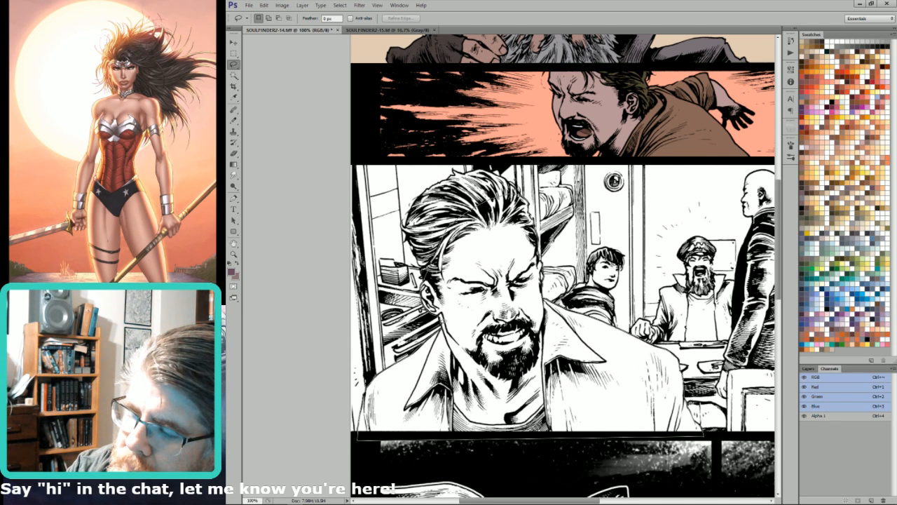
key("w")
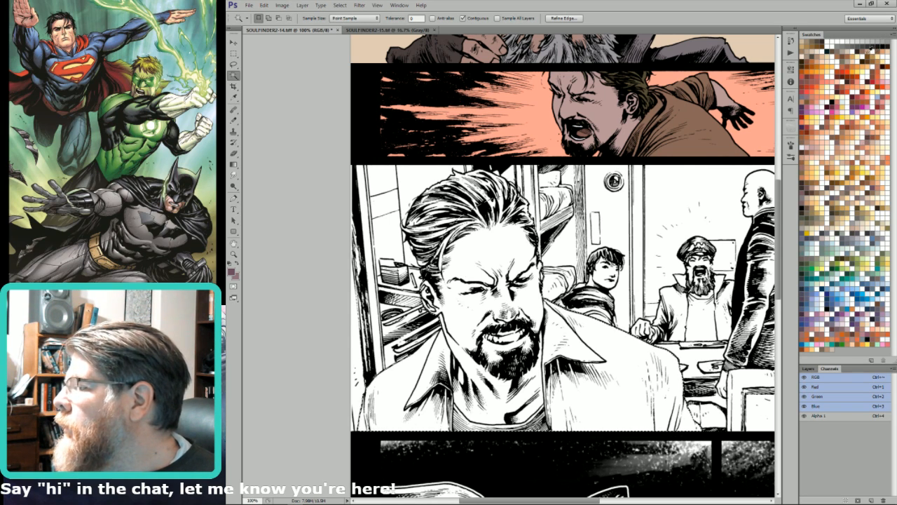
left_click(808, 48)
key("l")
key("alt+BackSpace")
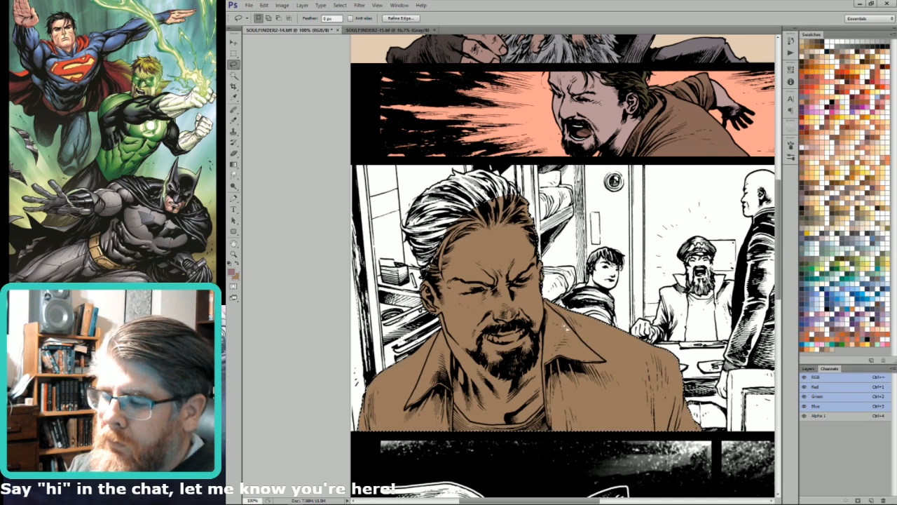
Step: Subtract both sides of the foreground man's jacket from the selection and fill the remaining head, neck and undershirt with dark slate grey
key("alt")
mouse_move(547, 330)
left_mouse_down()
mouse_move(554, 438)
mouse_move(713, 465)
mouse_move(738, 431)
left_mouse_up()
key("space")
mouse_move(336, 397)
left_mouse_down()
mouse_move(521, 371)
mouse_move(631, 424)
mouse_move(642, 413)
mouse_move(641, 364)
left_mouse_up()
key("alt")
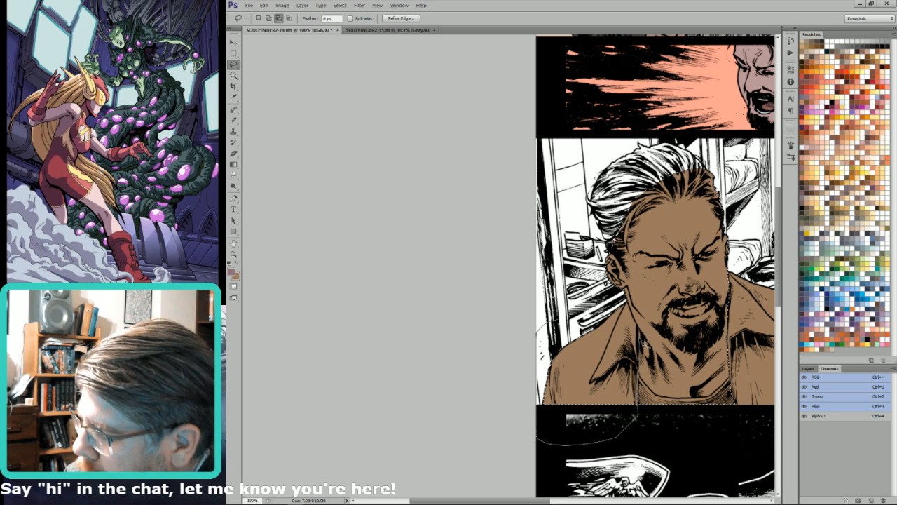
left_click_drag(637, 315, 617, 292)
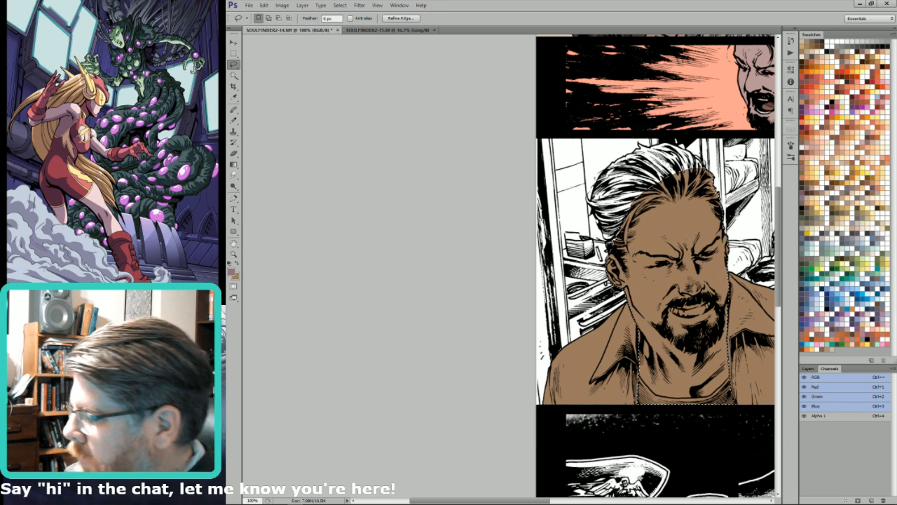
left_click(877, 274)
key("alt+BackSpace")
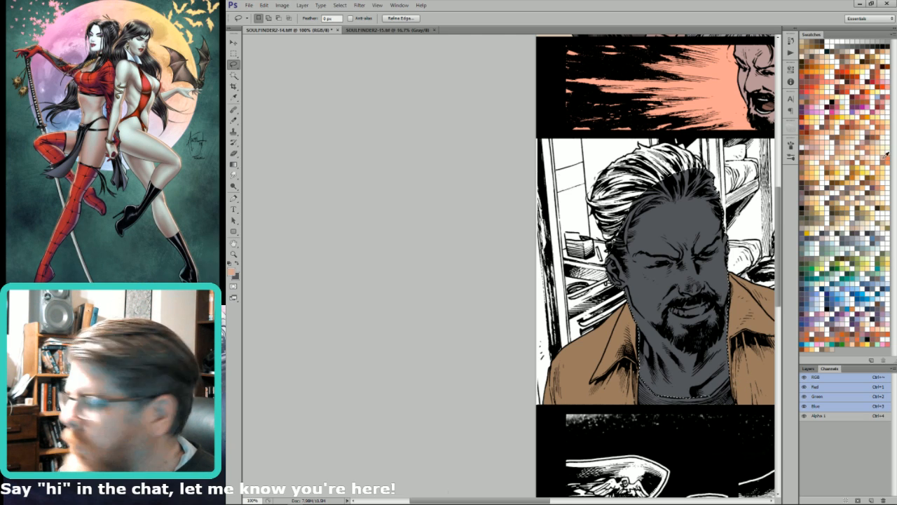
Step: Fill the foreground man's face and neck with a peach skin swatch, leaving the undershirt out, and deselect
left_click(869, 165)
key("x")
key("ctrl+BackSpace")
left_click_drag(649, 176, 700, 321)
key("ctrl+d")
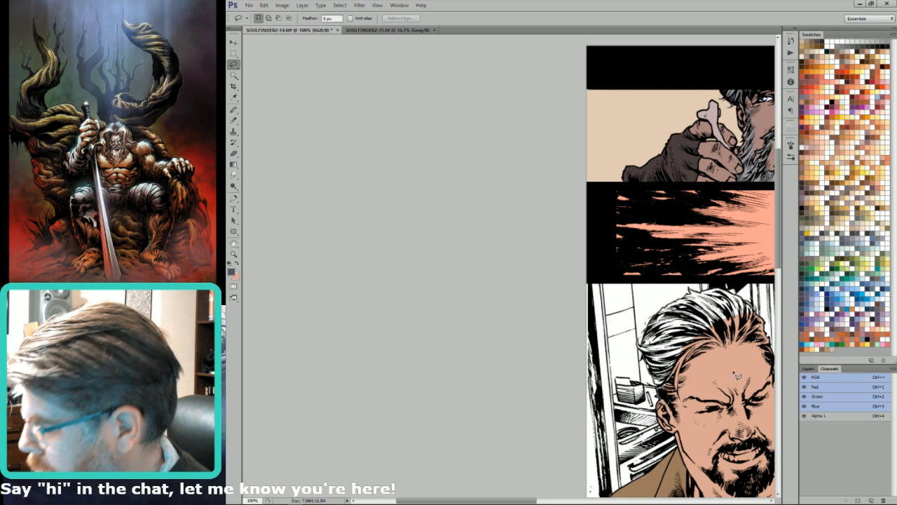
Step: Outline the foreground man's unfilled hair, fill it with the same peach, and deselect
left_click_drag(733, 374, 735, 363)
key("ctrl+BackSpace")
key("ctrl+d")
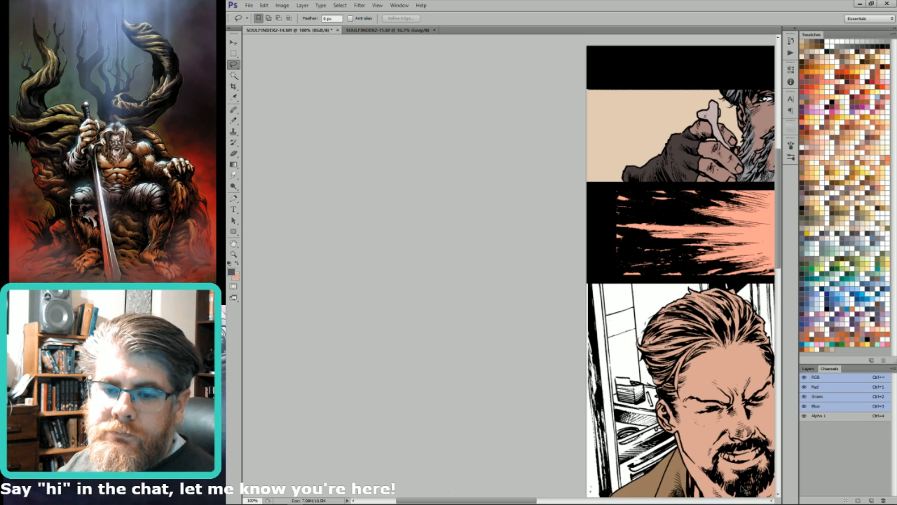
Step: Outline the foreground man's hair, limit the selection to its colour areas, and fill it with a dark brown swatch
left_click_drag(722, 430, 605, 269)
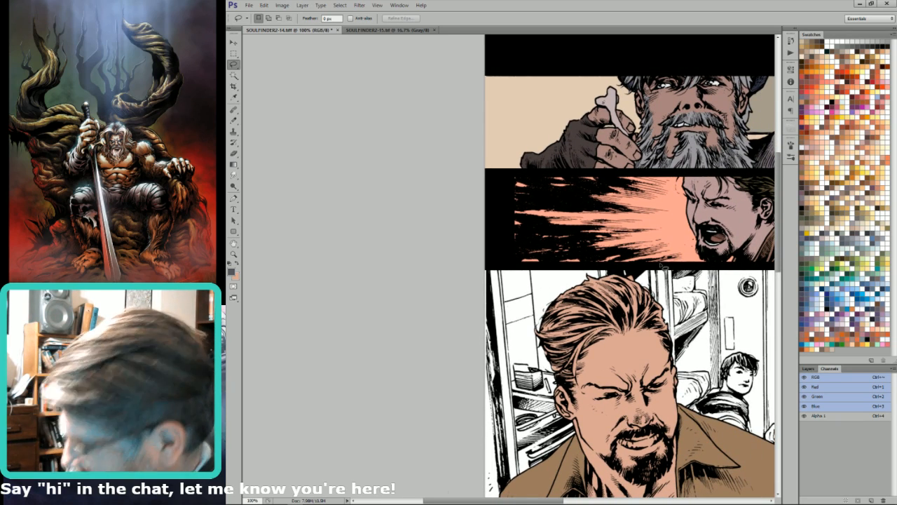
left_click_drag(641, 268, 625, 257)
mouse_move(554, 271)
left_mouse_down()
mouse_move(572, 253)
mouse_move(667, 256)
mouse_move(659, 360)
left_mouse_up()
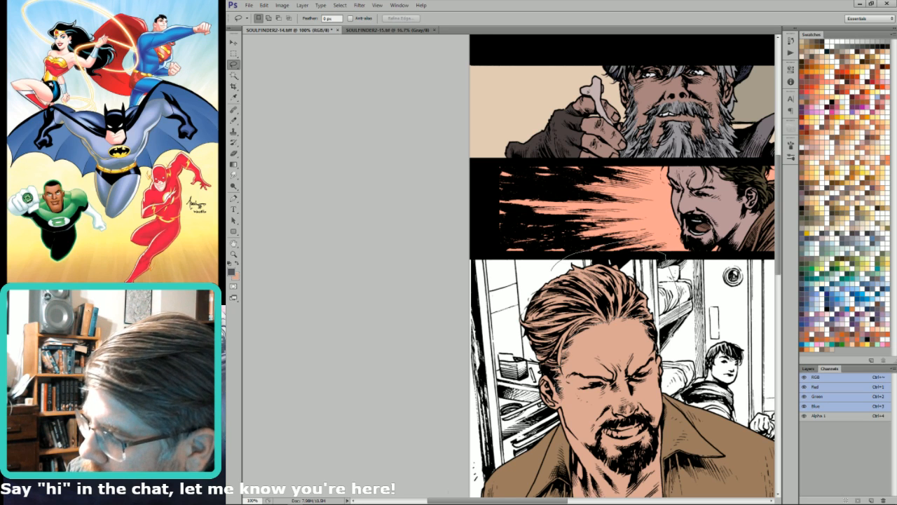
key("w")
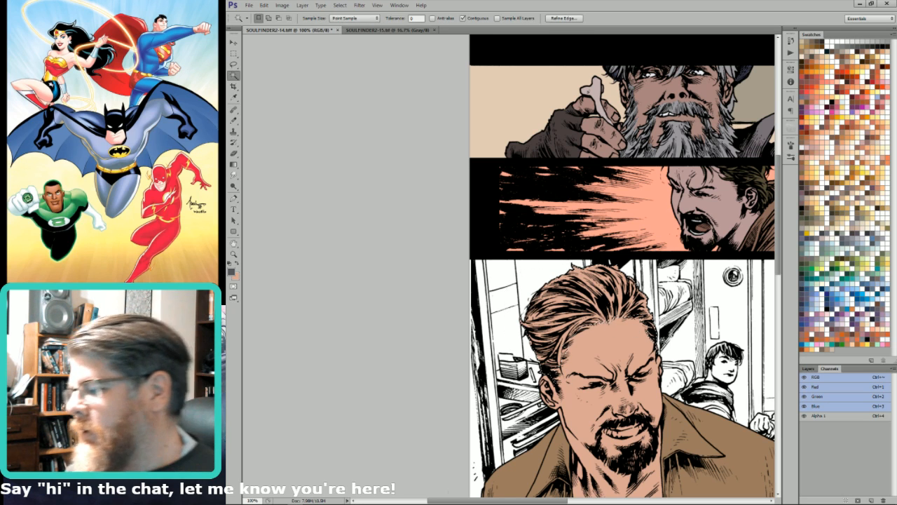
key("x")
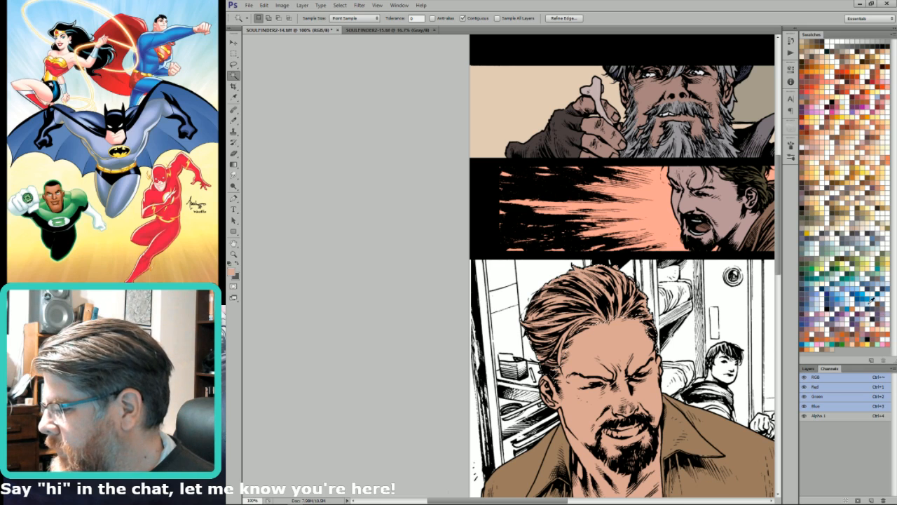
key("x")
left_click(813, 216)
key("x")
key("ctrl+BackSpace")
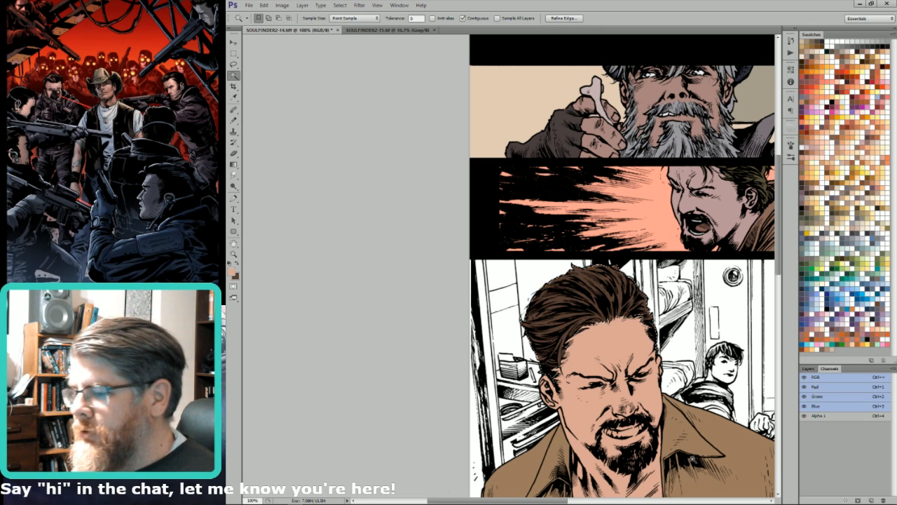
Step: Clear the selection on the foreground man's hair
key("l")
key("ctrl+d")
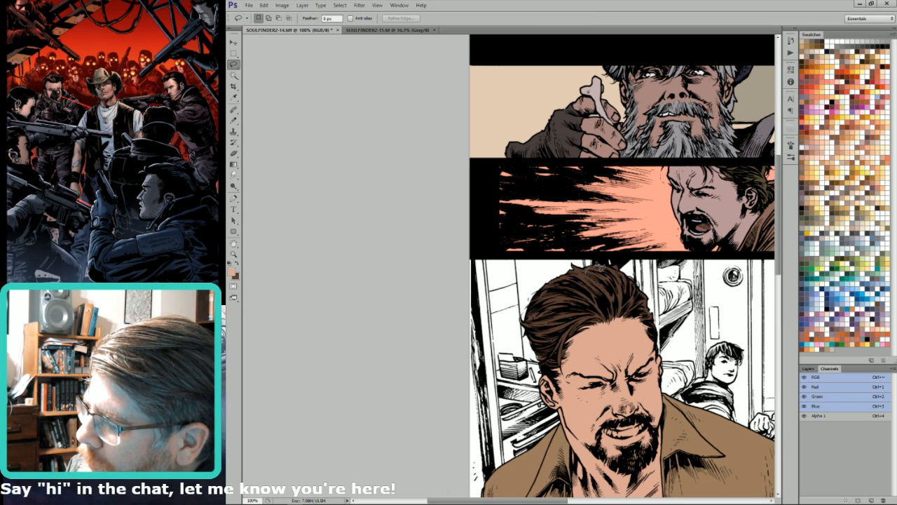
left_click_drag(604, 269, 617, 280)
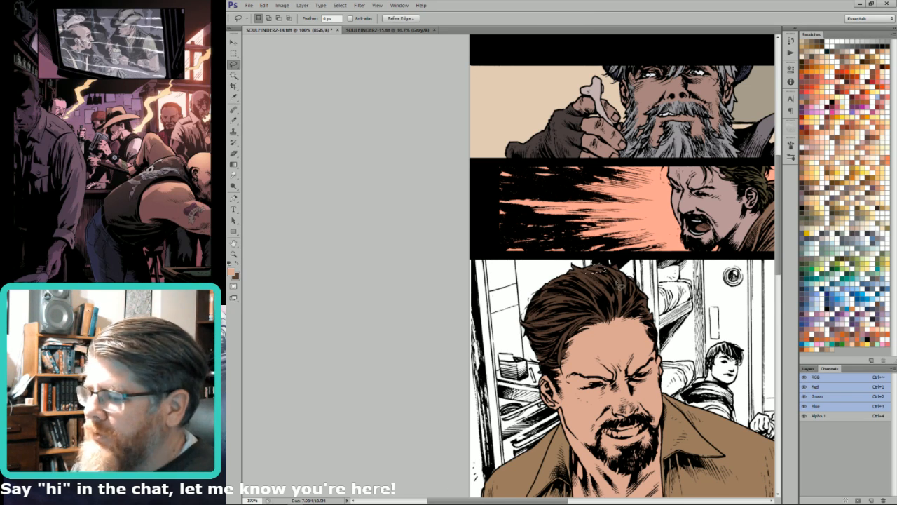
key("ctrl+d")
Step: Outline the door frame along the third panel's left edge, fill it with a dark grey swatch, and deselect
mouse_move(585, 447)
left_mouse_down()
mouse_move(624, 317)
mouse_move(614, 366)
left_mouse_up()
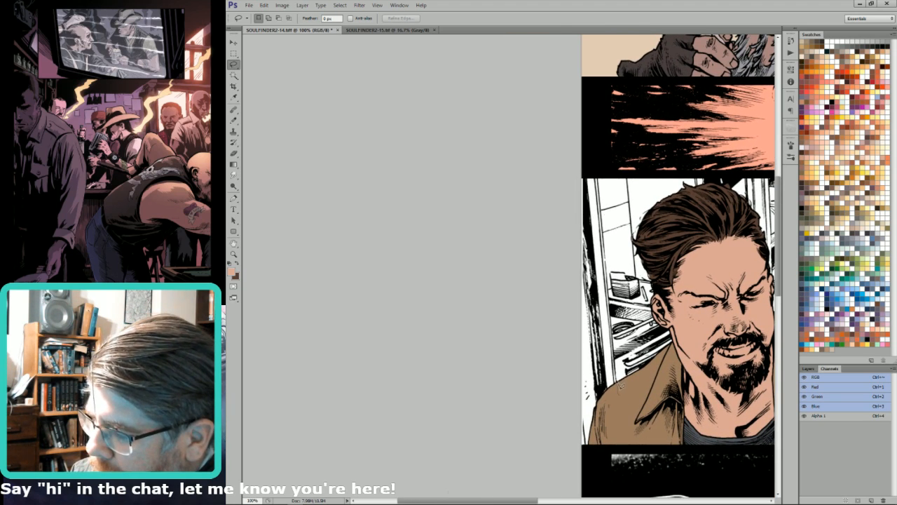
mouse_move(603, 173)
left_mouse_down()
mouse_move(562, 198)
mouse_move(565, 448)
mouse_move(635, 455)
left_mouse_up()
key("w")
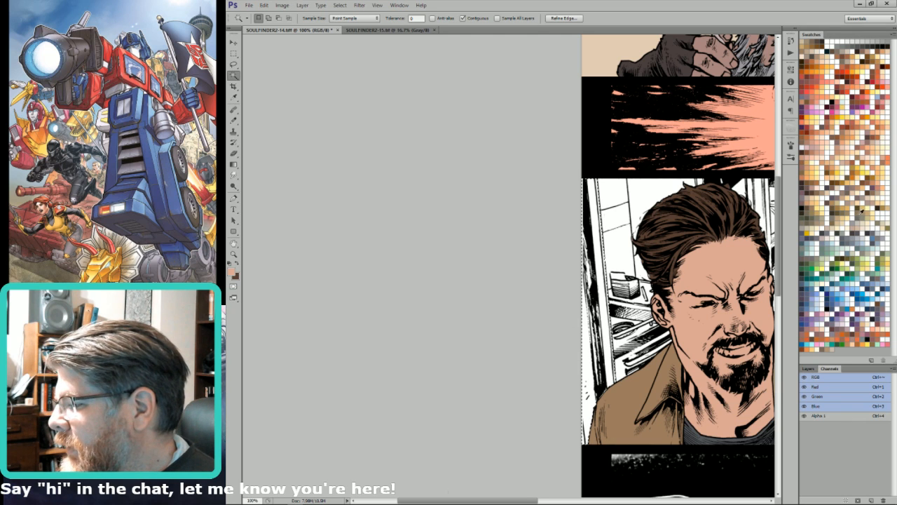
key("l")
left_click(854, 233)
key("alt+BackSpace")
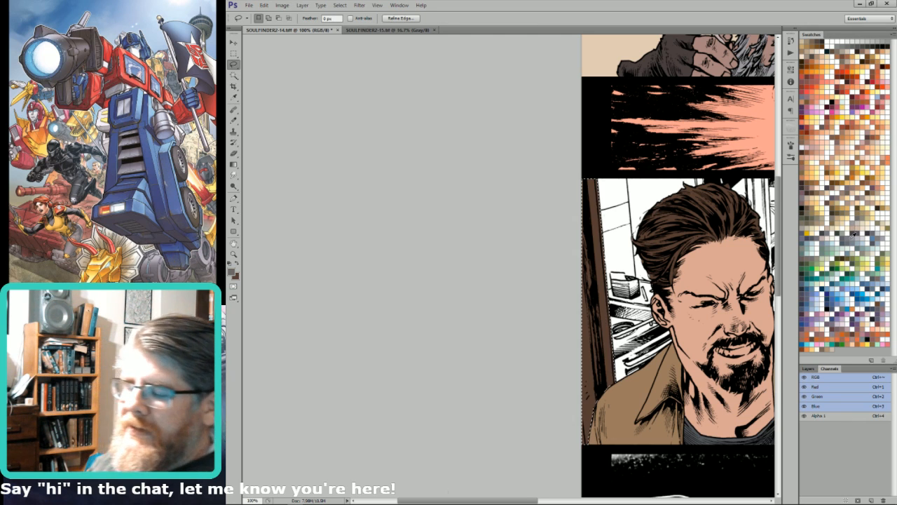
key("ctrl+d")
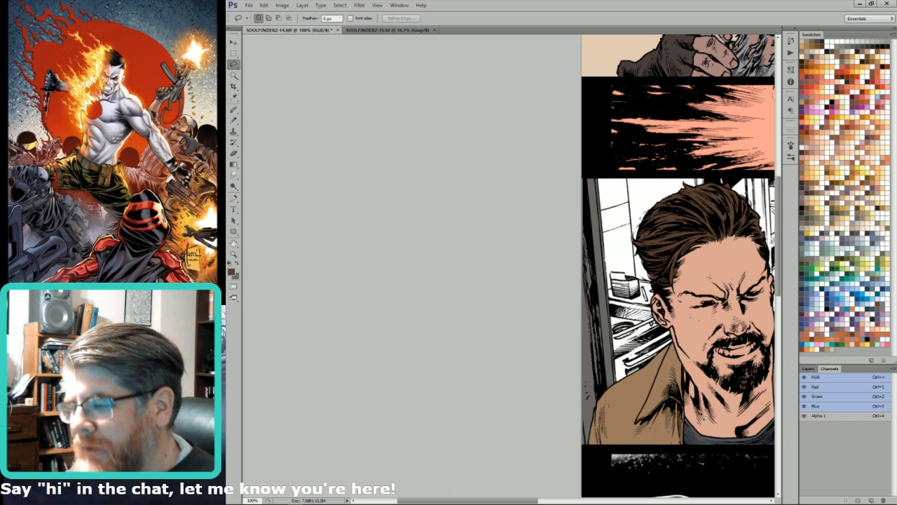
Step: Outline the door frame along the third panel's right edge, fill its colour areas with the same dark grey, and deselect
left_click_drag(771, 445, 691, 441)
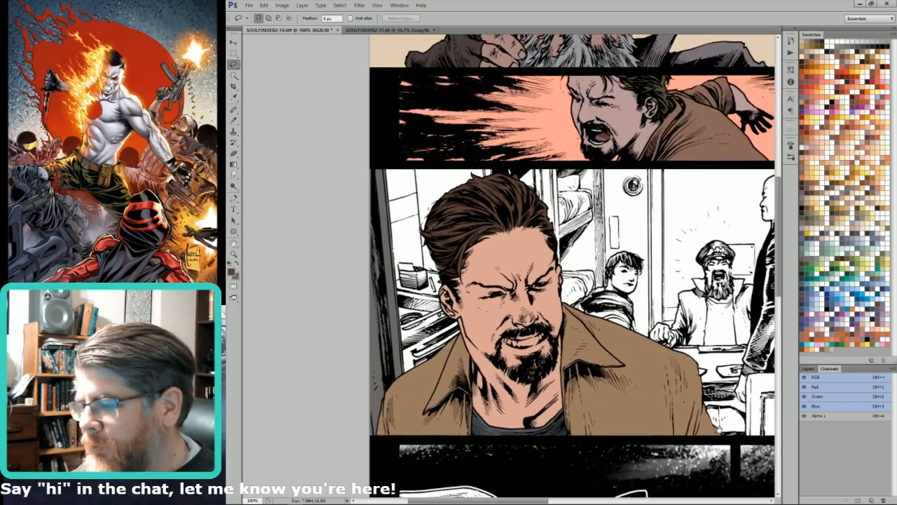
left_click_drag(753, 457, 691, 446)
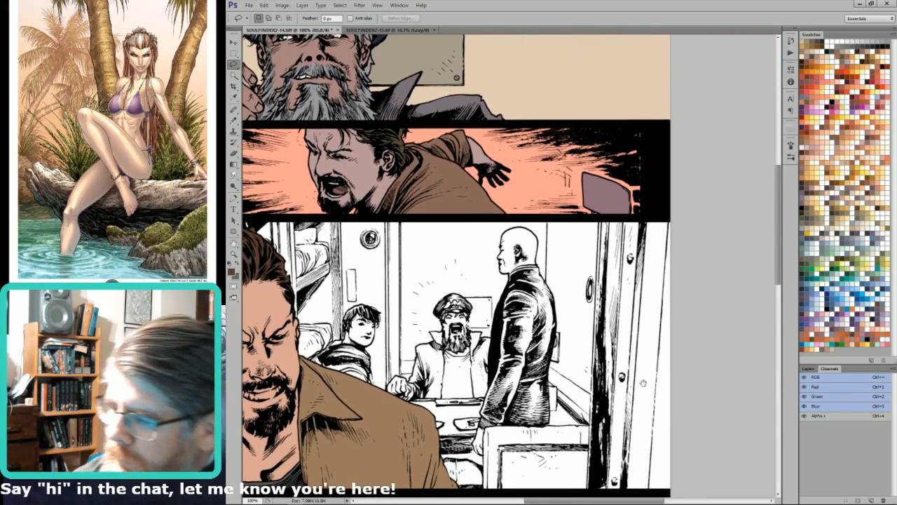
left_click_drag(643, 383, 674, 308)
left_click(705, 393, "alt")
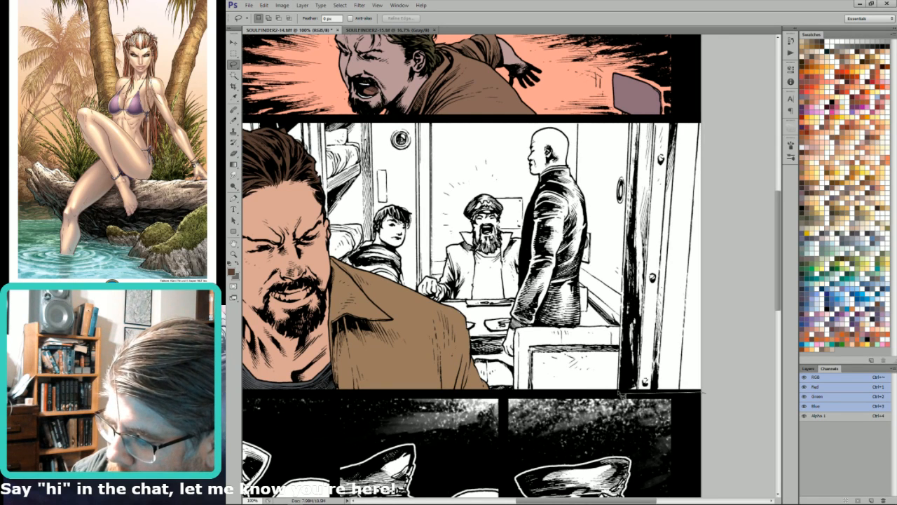
left_click(620, 391)
left_click(629, 121, "alt")
left_click(716, 118, "alt")
key("w")
left_click(665, 217, "alt+shift")
key("ctrl+BackSpace")
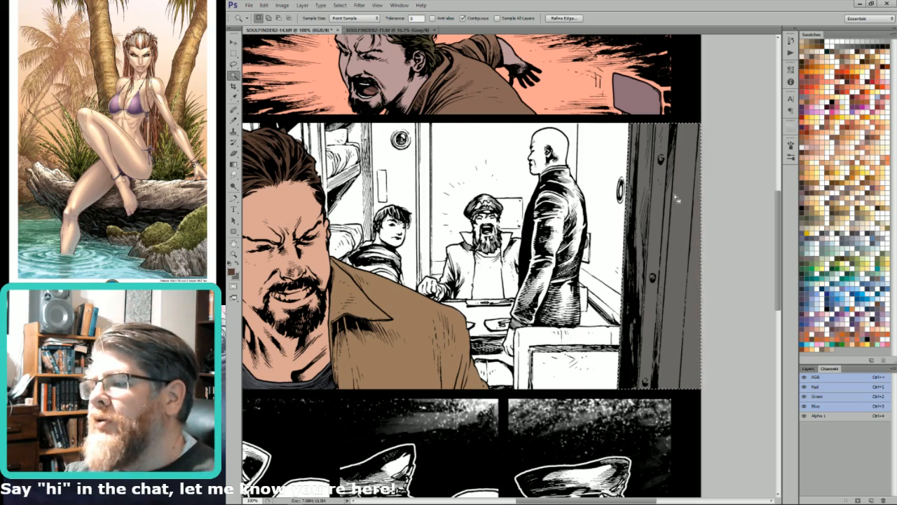
key("ctrl+d")
Step: Select the remaining white background of the third panel, including the background figures, fill it with a light beige swatch, and deselect
key("l")
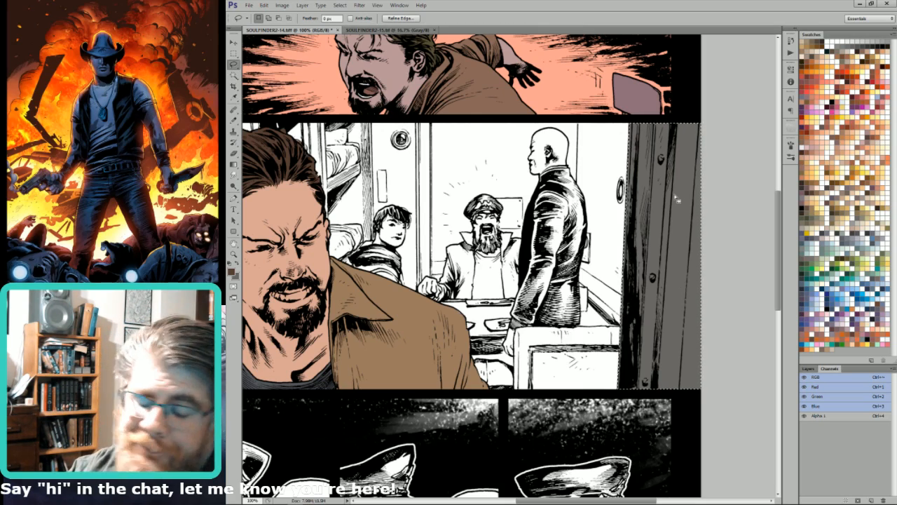
left_click_drag(545, 164, 635, 196)
left_click_drag(543, 223, 615, 253)
key("w")
left_click(597, 263)
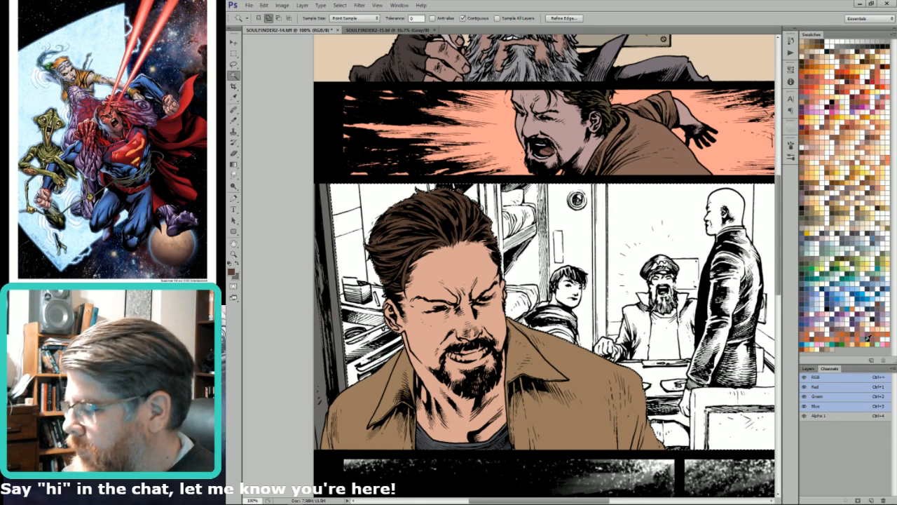
left_click(834, 346)
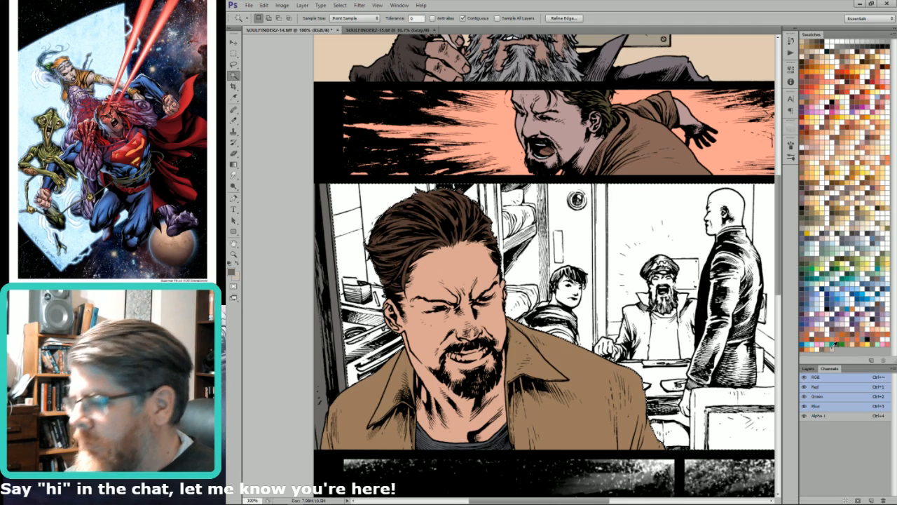
key("alt+BackSpace")
key("ctrl+d")
Step: Outline the bench back in front of the standing bald man, fill its colour areas with dark slate grey, and deselect
key("l")
left_click_drag(717, 381, 665, 375)
key("ctrl+d")
left_click_drag(647, 448, 646, 450)
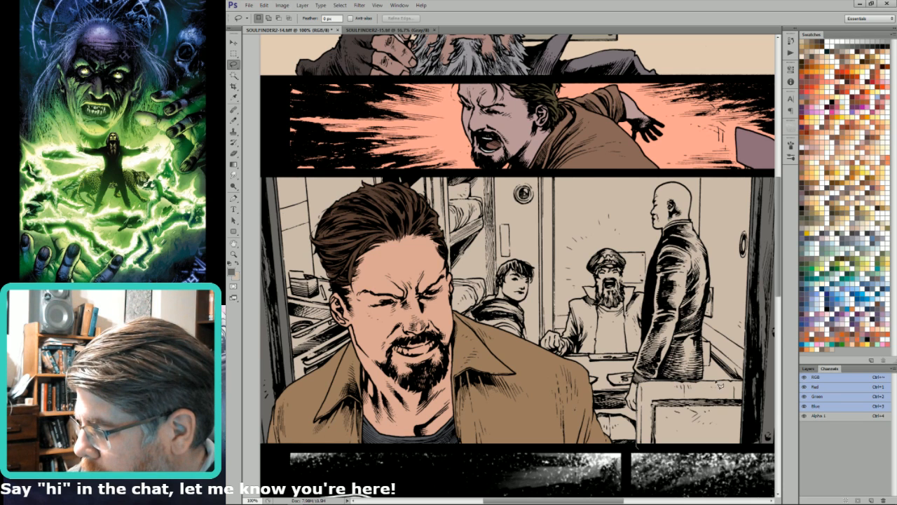
mouse_move(736, 388)
left_mouse_down()
mouse_move(765, 419)
mouse_move(756, 407)
mouse_move(742, 454)
left_mouse_up()
key("w")
left_click(728, 426, "alt+shift")
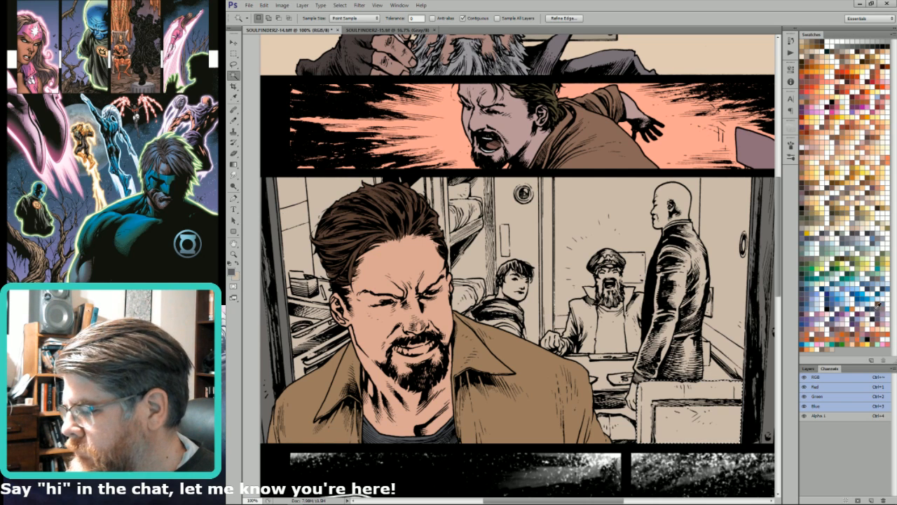
key("l")
key("x")
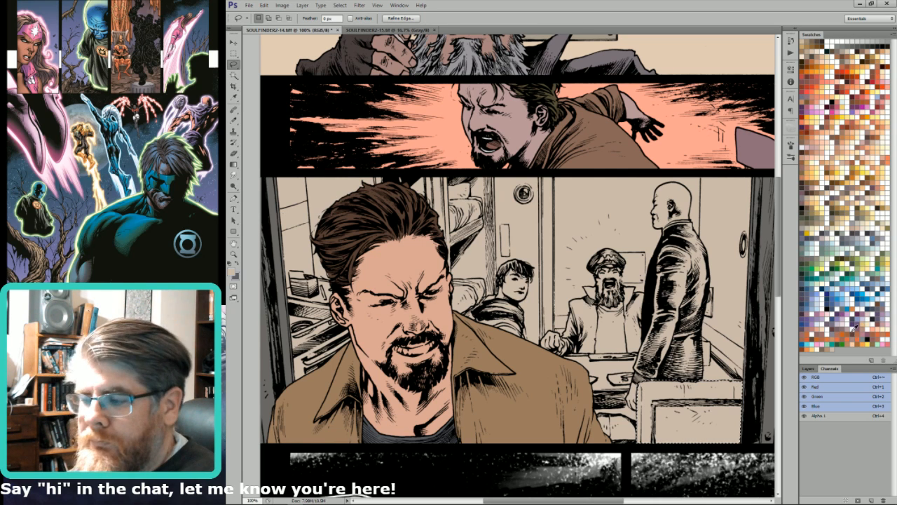
key("ctrl+BackSpace")
key("ctrl+d")
Step: Outline the cluttered shelves beside the foreground man, settle on a pale blue-grey fill for them, and deselect
left_click_drag(337, 296, 582, 305)
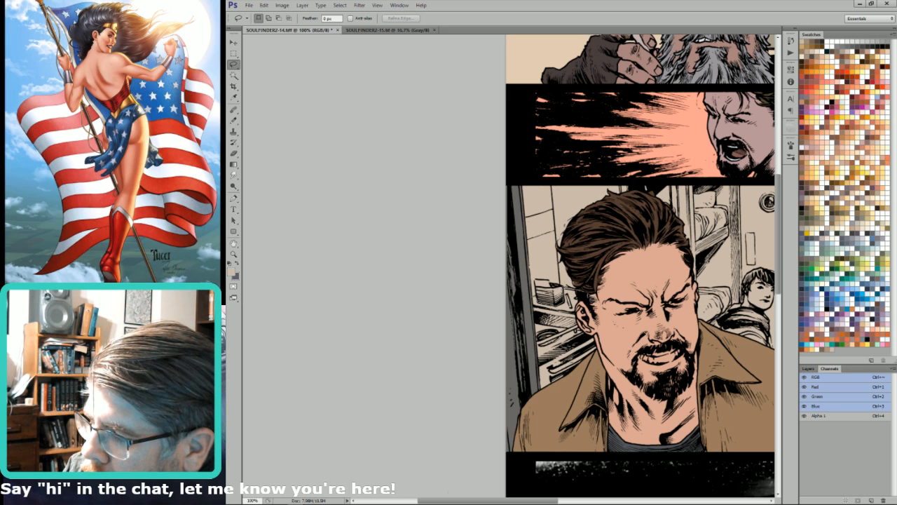
key("w")
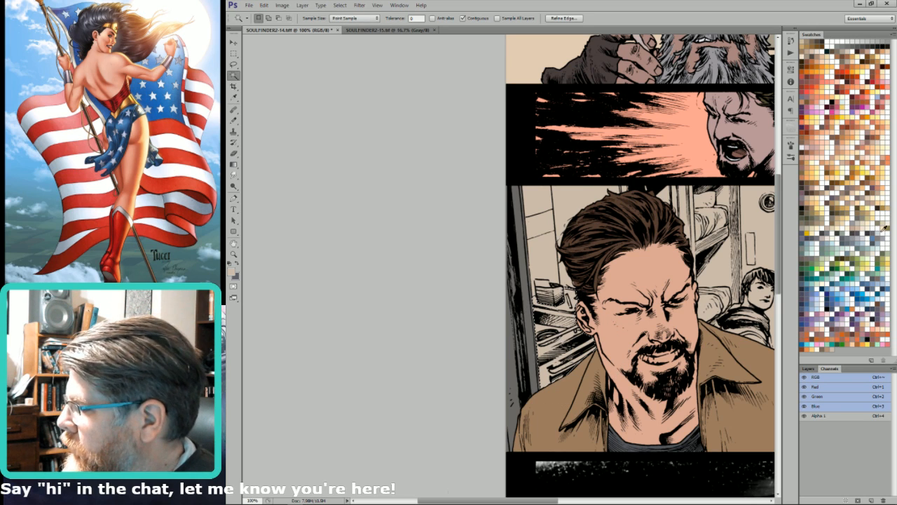
key("l")
key("ctrl+BackSpace")
key("x")
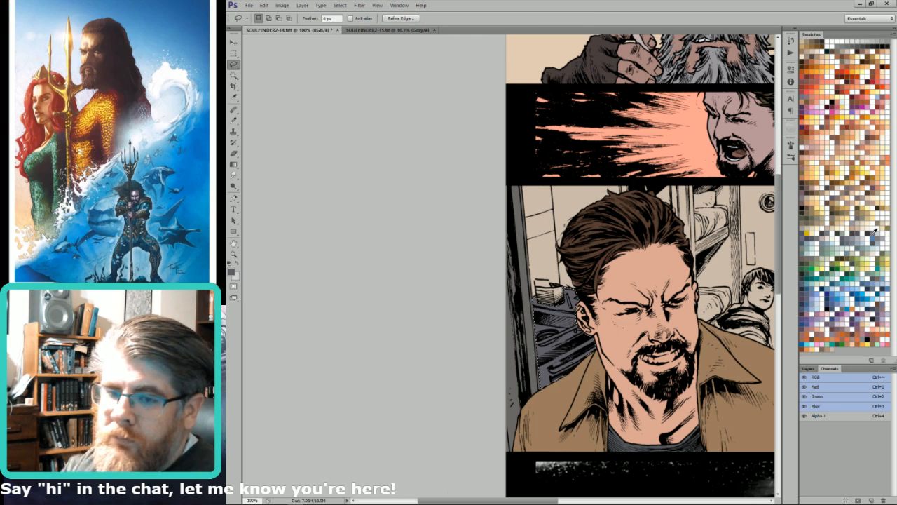
key("ctrl+z")
key("ctrl+d")
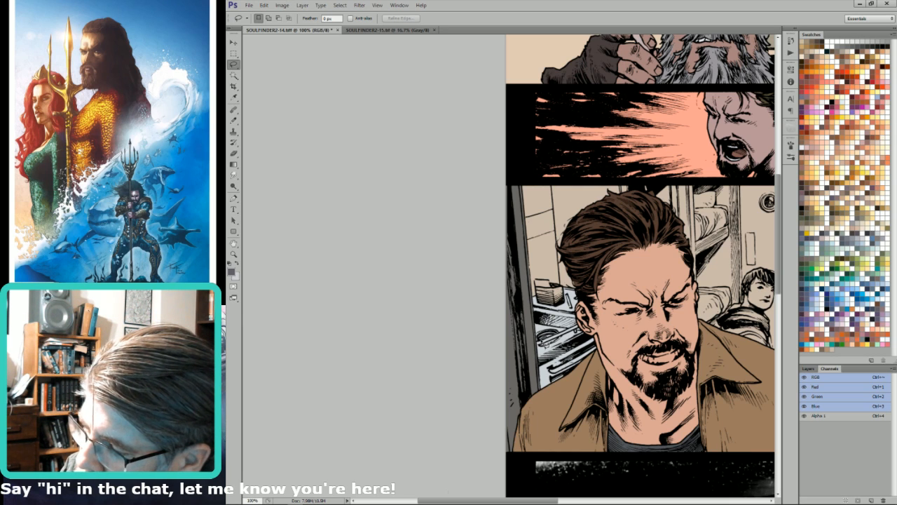
Step: Outline objects on the shelves beside the foreground man and limit the selection to their colour areas
left_click_drag(544, 349, 534, 340)
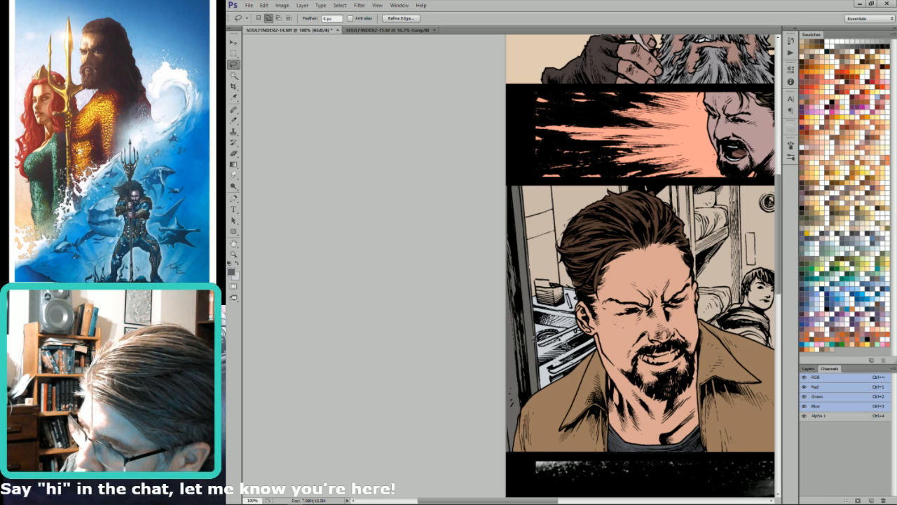
key("w")
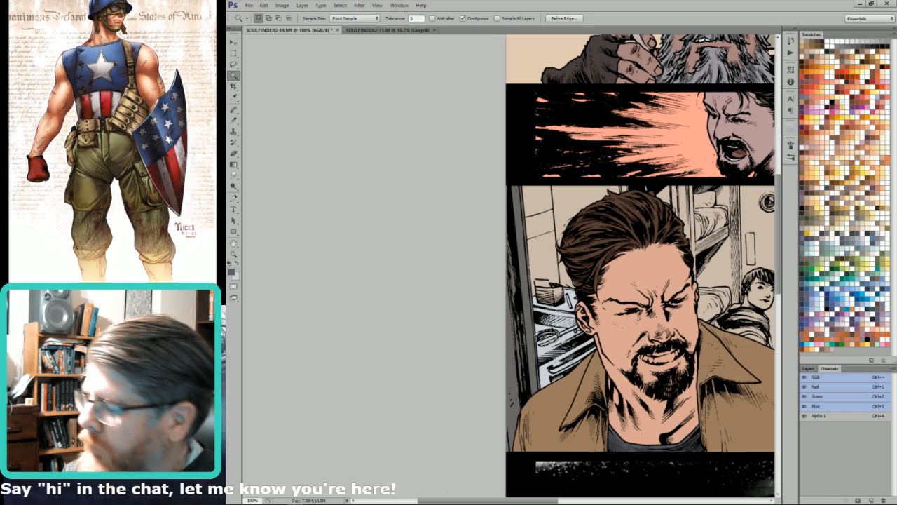
key("l")
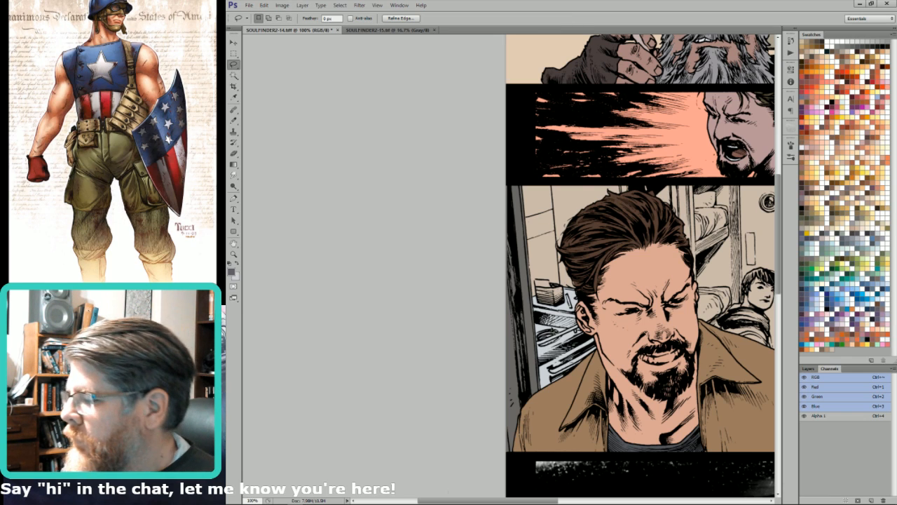
Step: Outline the file box on top of the shelves and fill it with a golden brown swatch
left_click(857, 206)
left_click_drag(566, 301, 556, 301)
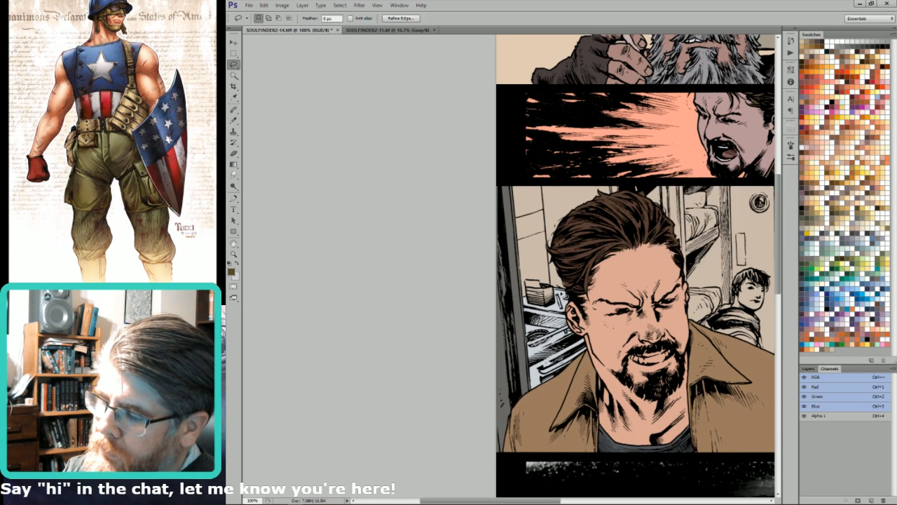
left_click_drag(556, 299, 569, 311)
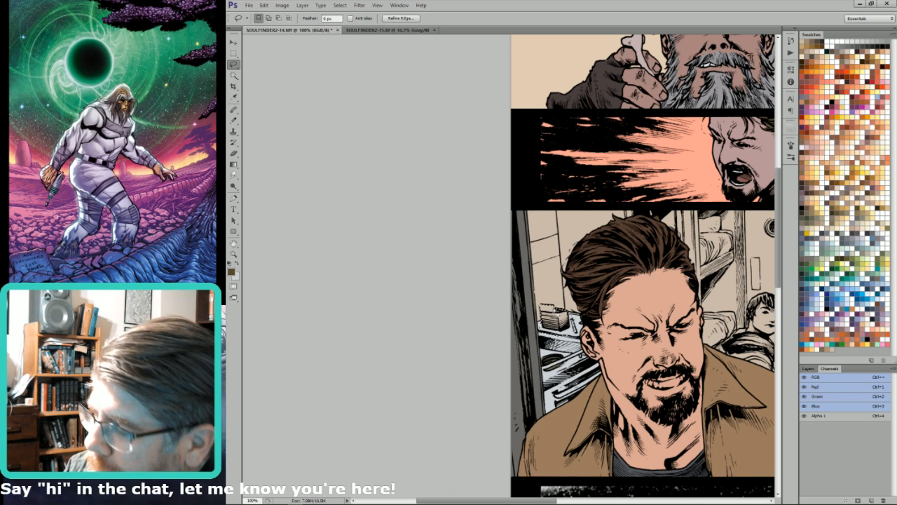
key("w")
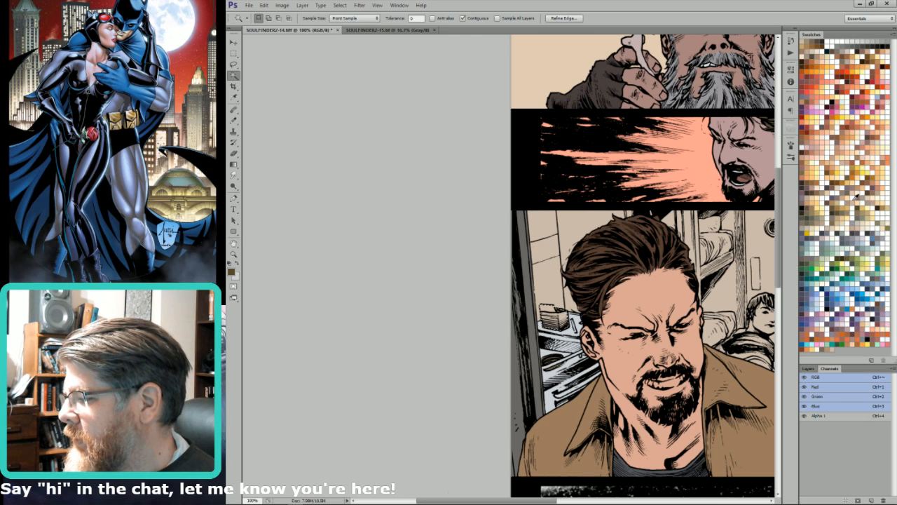
left_click(841, 203)
key("l")
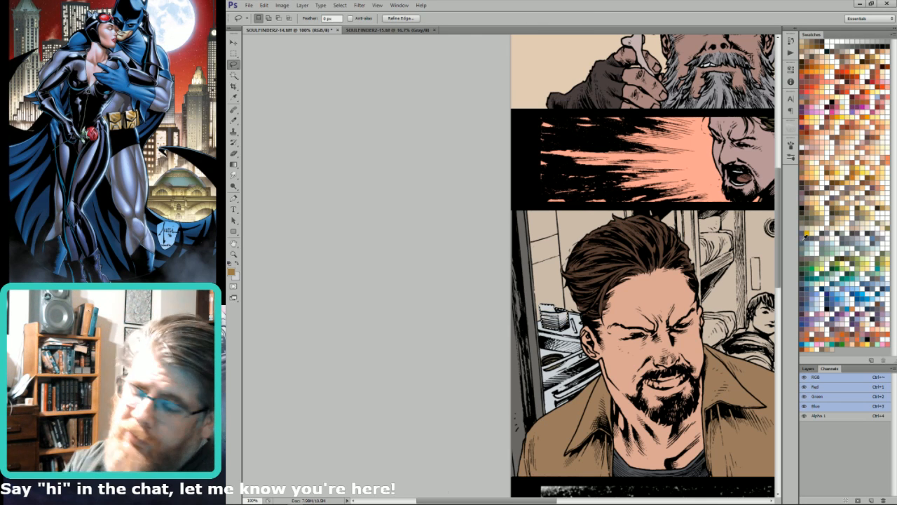
key("x")
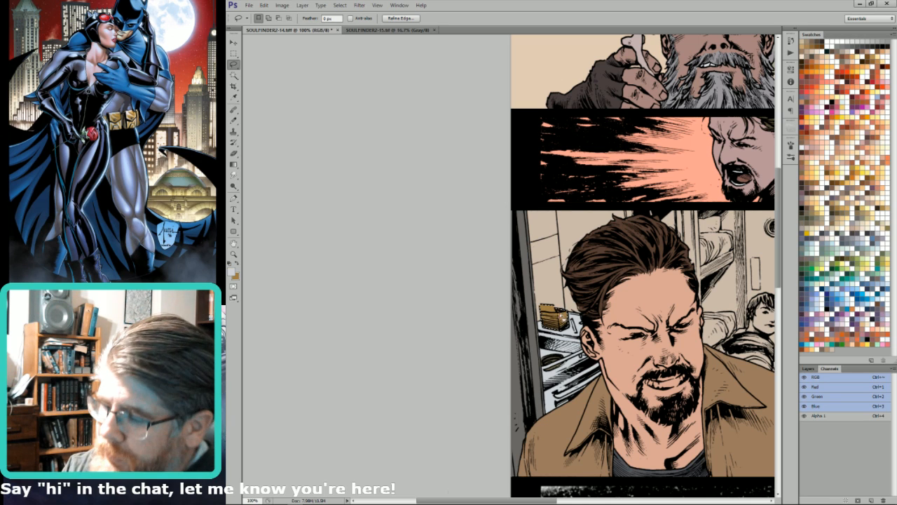
Step: Fill the papers sticking out of the file box with a pale cream swatch and deselect
key("alt")
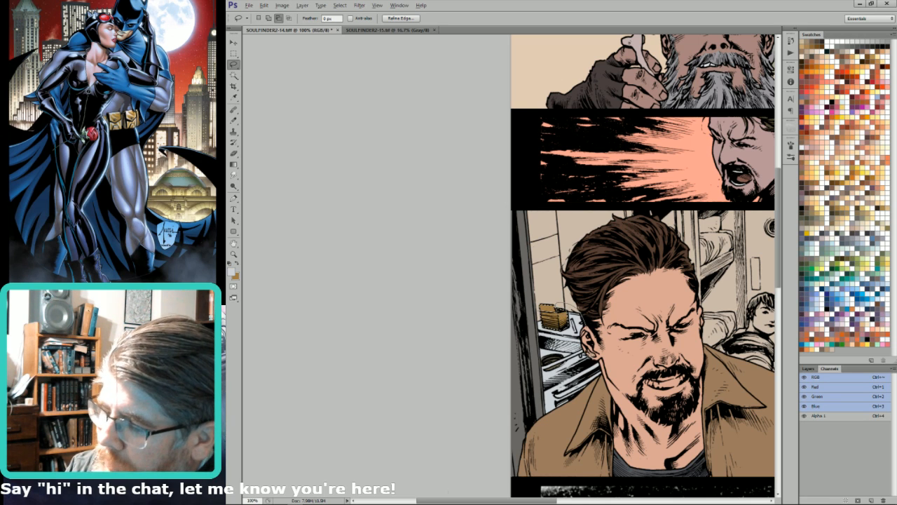
left_click(860, 226)
key("ctrl+d")
key("ctrl+BackSpace")
key("ctrl+alt+z")
key("ctrl+alt+z")
key("x")
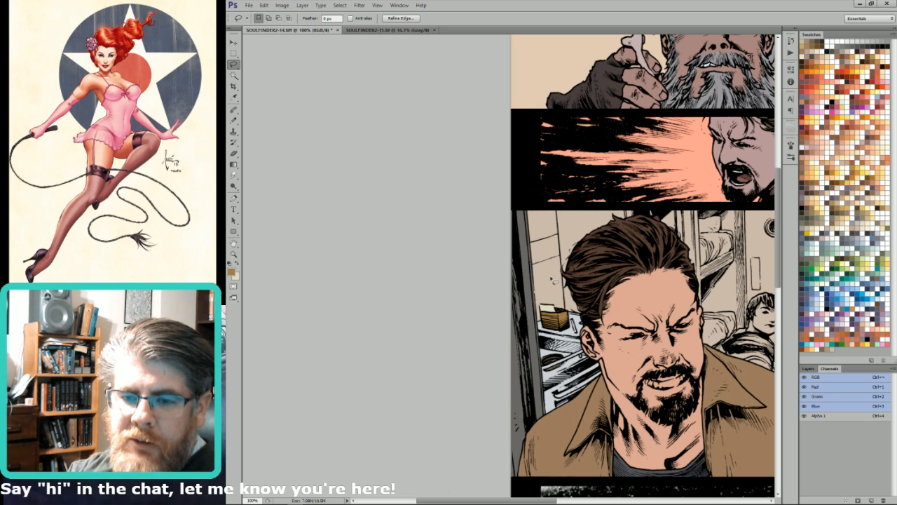
key("ctrl+d")
Step: Outline the wall section behind the foreground man's head, leaving his hair out, and fill it with a medium brown swatch
left_click_drag(559, 214, 575, 233)
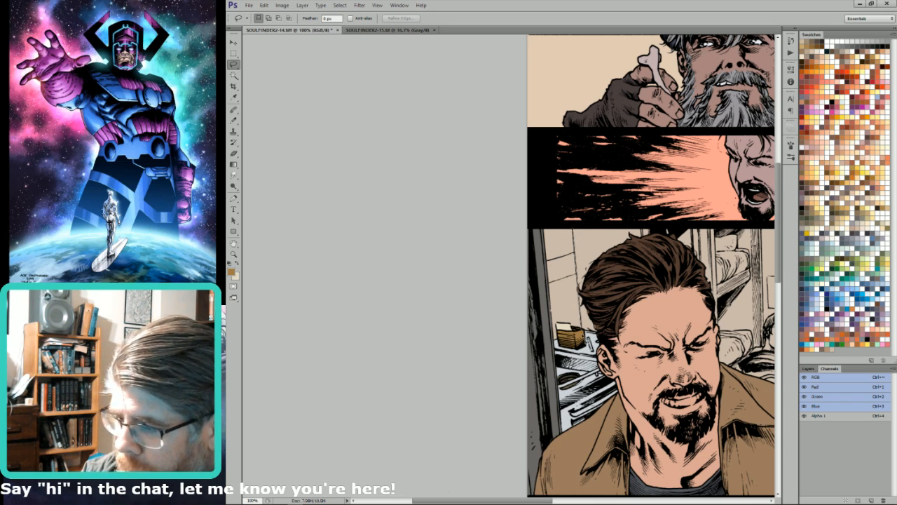
left_click(622, 340)
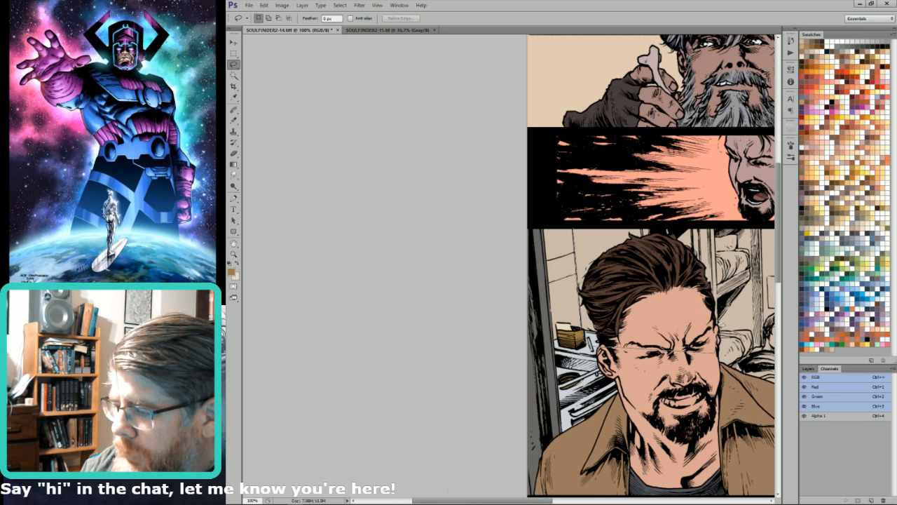
double_click(713, 226)
key("w")
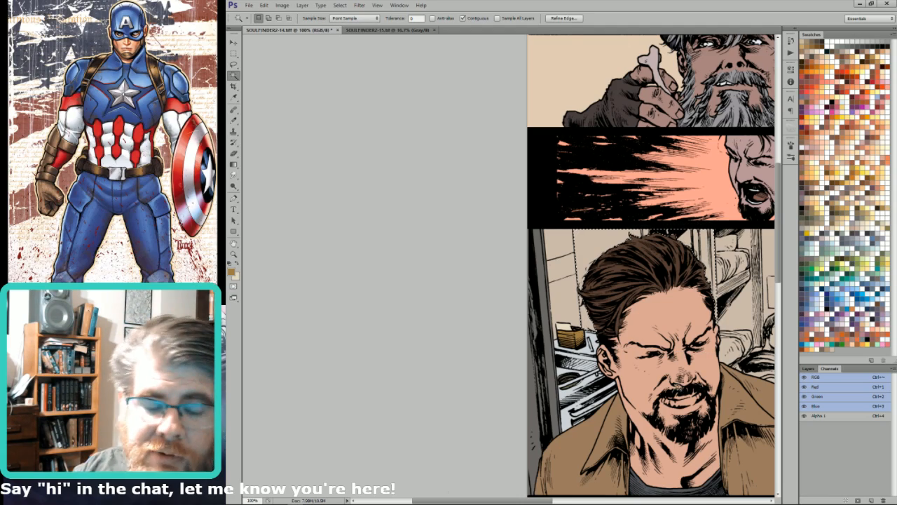
key("l")
left_click_drag(722, 325, 683, 317)
left_click(800, 173)
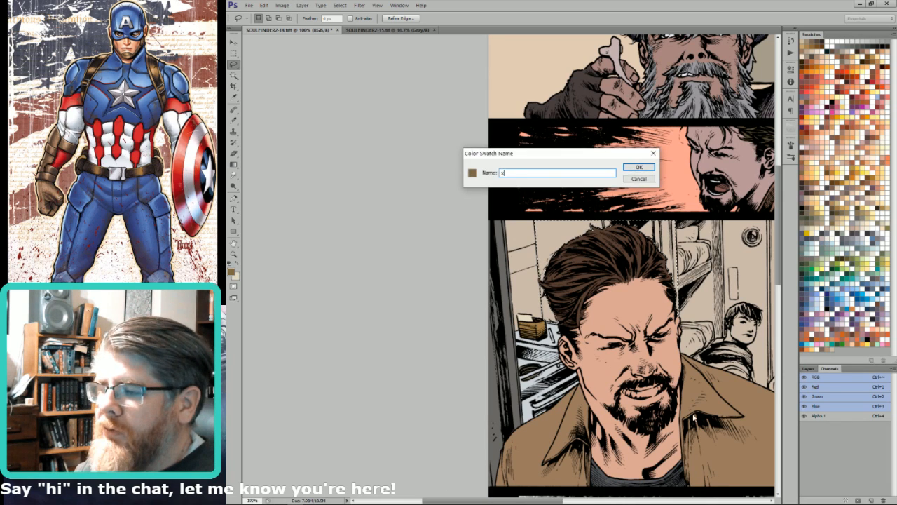
key("Escape")
key("x")
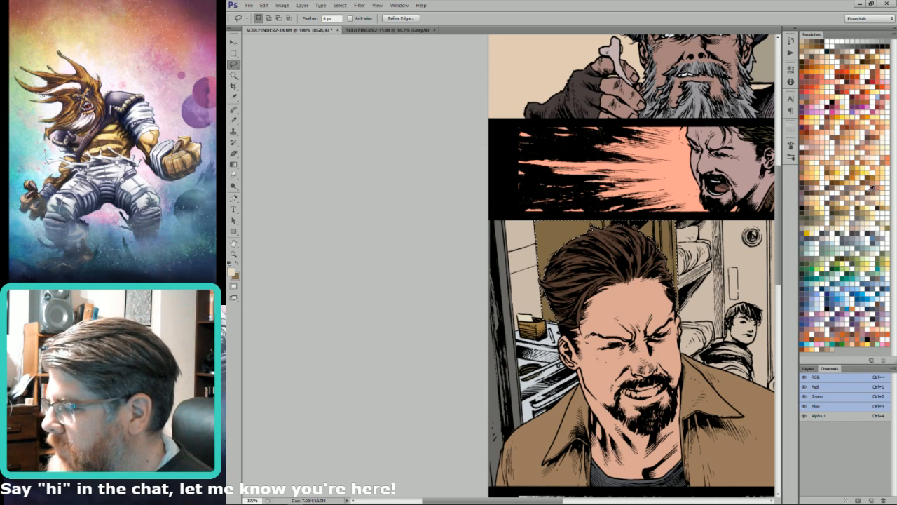
Step: Refill the wall section behind the foreground man's head with a dark greyish brown swatch and deselect
left_click(849, 187)
left_click(851, 183)
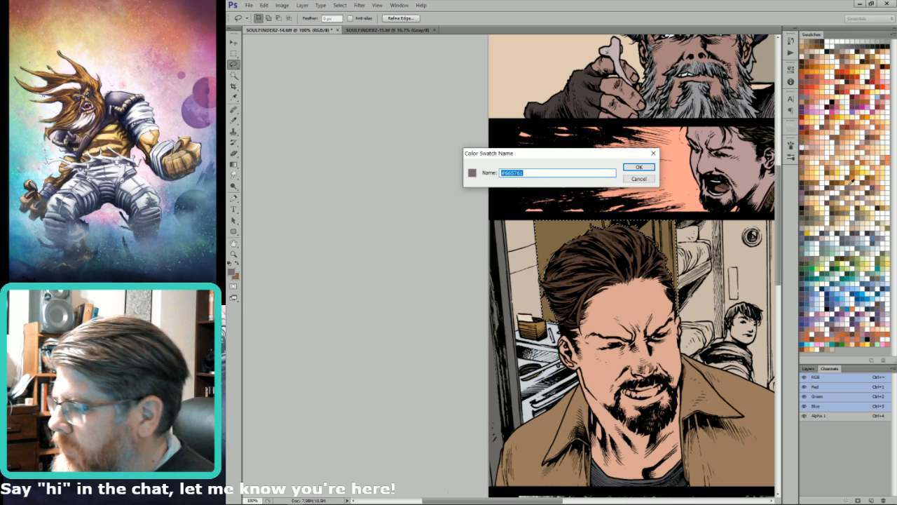
key("Escape")
left_click(832, 198)
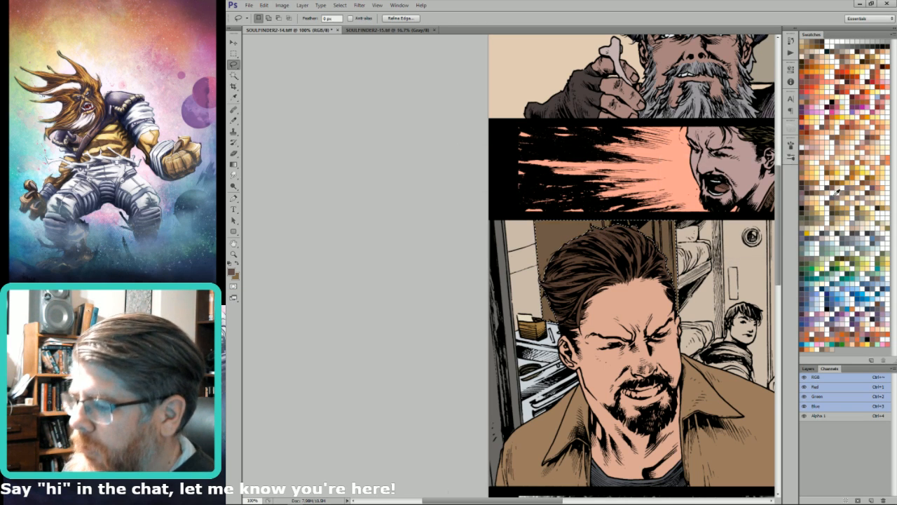
left_click(841, 192)
key("Escape")
key("shift+BackSpace")
key("Return")
left_click_drag(736, 344, 666, 353)
key("ctrl+d")
key("u")
left_click(606, 282)
key("Escape")
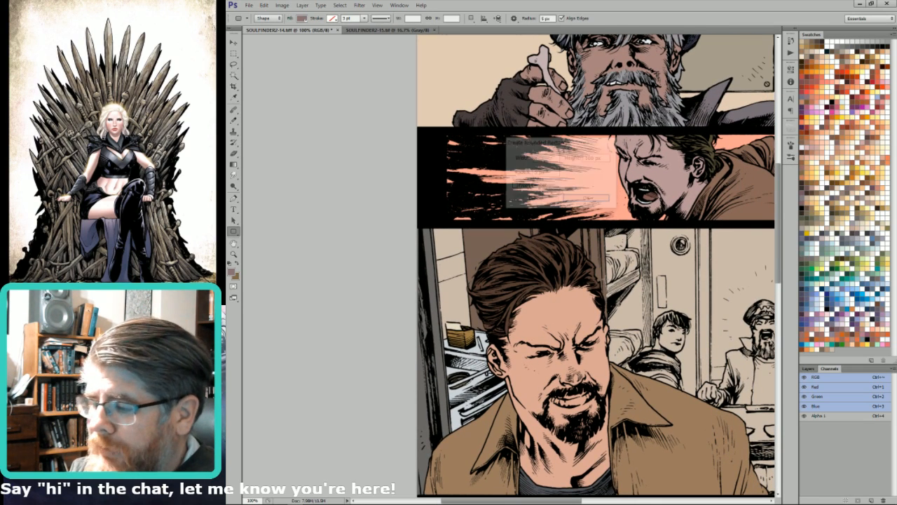
Step: Outline the bunk beds beside the foreground man's head and fill them with the wall's dark greyish brown, leaving out the bedding
key("i")
key("l")
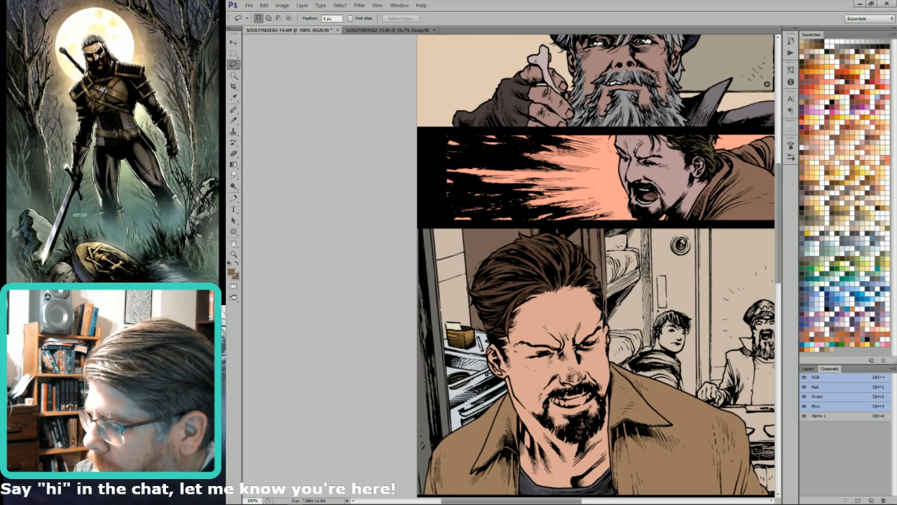
mouse_move(651, 223)
left_mouse_down()
mouse_move(605, 225)
mouse_move(608, 242)
left_mouse_up()
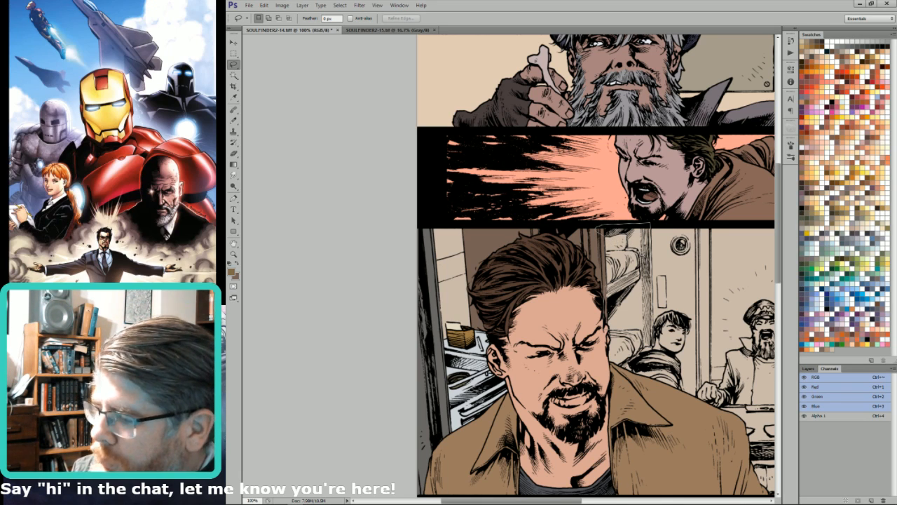
left_click_drag(649, 239, 650, 225)
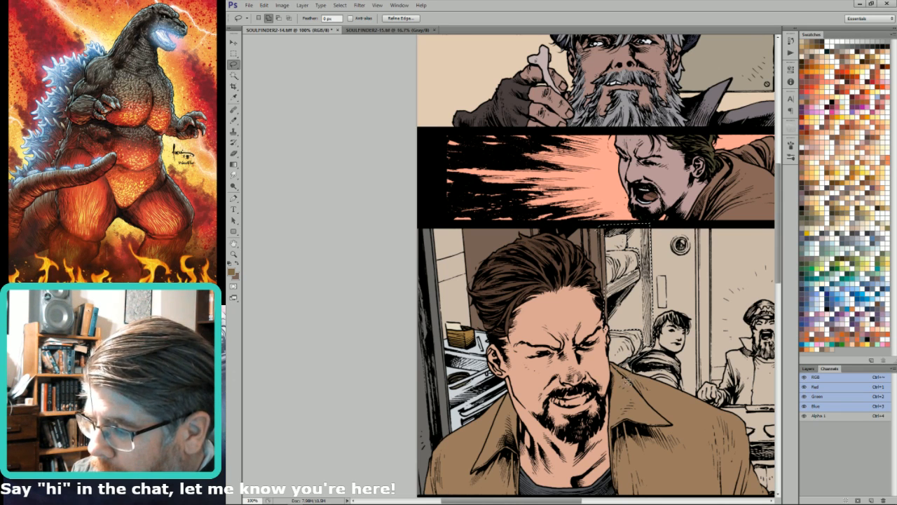
key("w")
left_click(629, 323, "alt+shift")
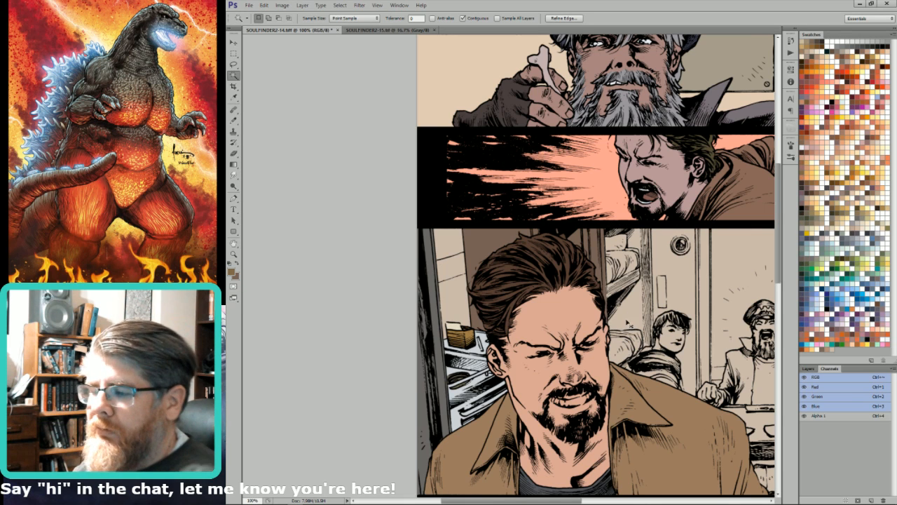
key("ctrl+BackSpace")
key("l")
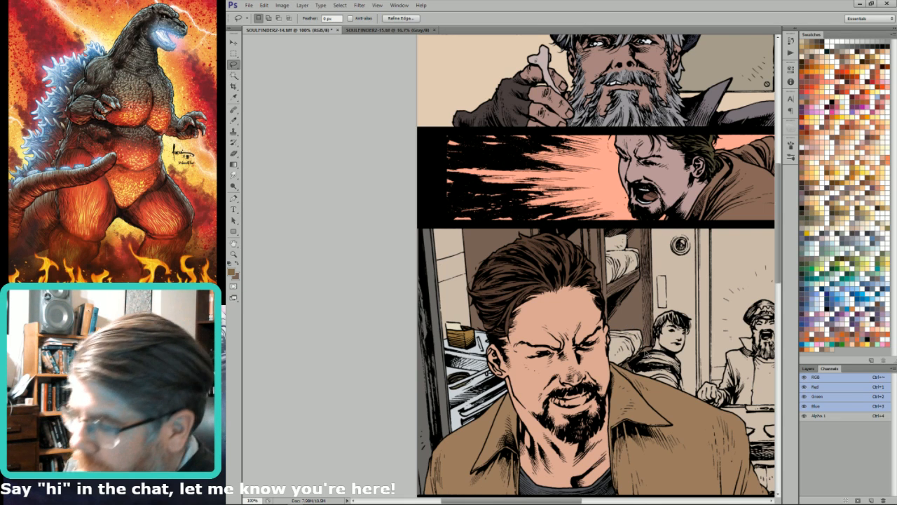
Step: Select the pillows and sheets on both bunks and fill them with a pale blue-grey swatch
key("w")
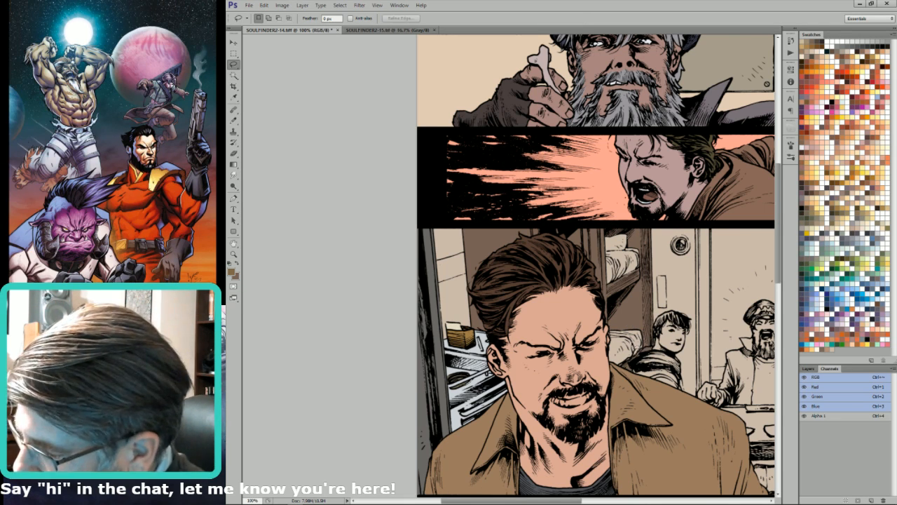
left_click(627, 337, "shift")
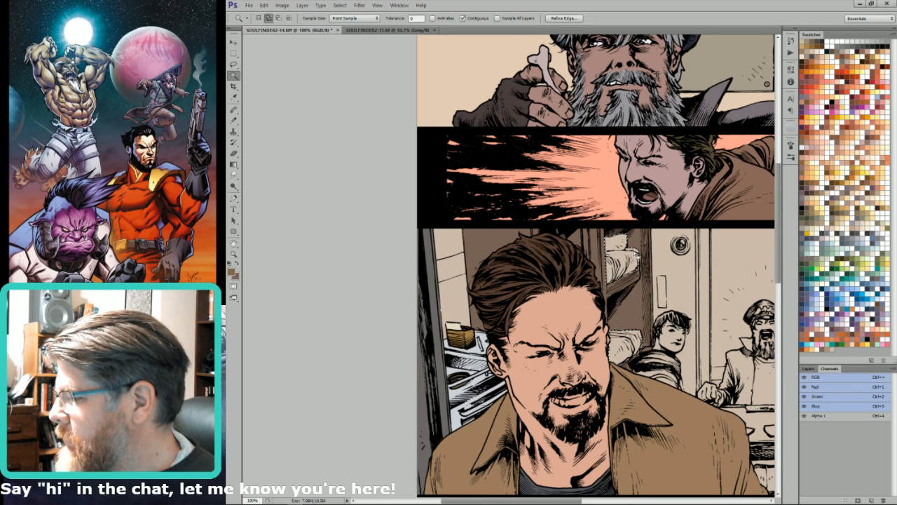
left_click(875, 234)
key("x")
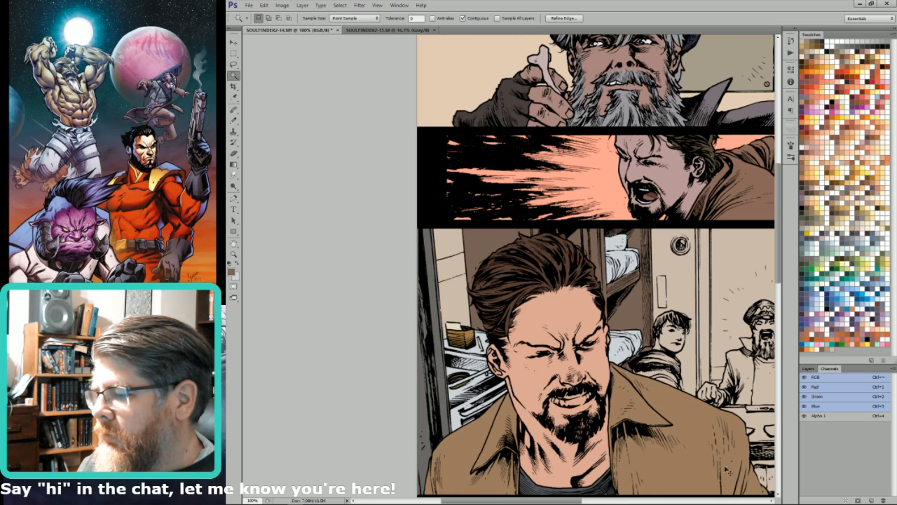
Step: Outline the small areas along the edges of the upper bunk's bedding and frame to clean up their colours, and deselect
left_click_drag(609, 266, 619, 241)
key("x")
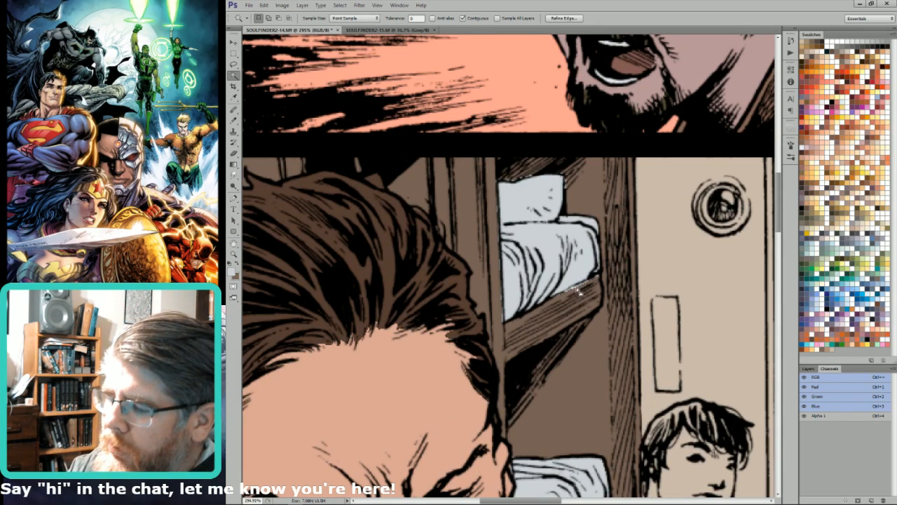
key("l")
key("ctrl+d")
mouse_move(506, 333)
left_mouse_down()
mouse_move(506, 228)
mouse_move(485, 194)
left_mouse_up()
mouse_move(570, 300)
left_mouse_down()
mouse_move(561, 324)
mouse_move(554, 303)
mouse_move(603, 277)
mouse_move(596, 280)
left_mouse_up()
left_click(569, 181)
mouse_move(559, 179)
left_mouse_down()
mouse_move(522, 180)
mouse_move(552, 170)
mouse_move(571, 180)
left_mouse_up()
key("ctrl+0")
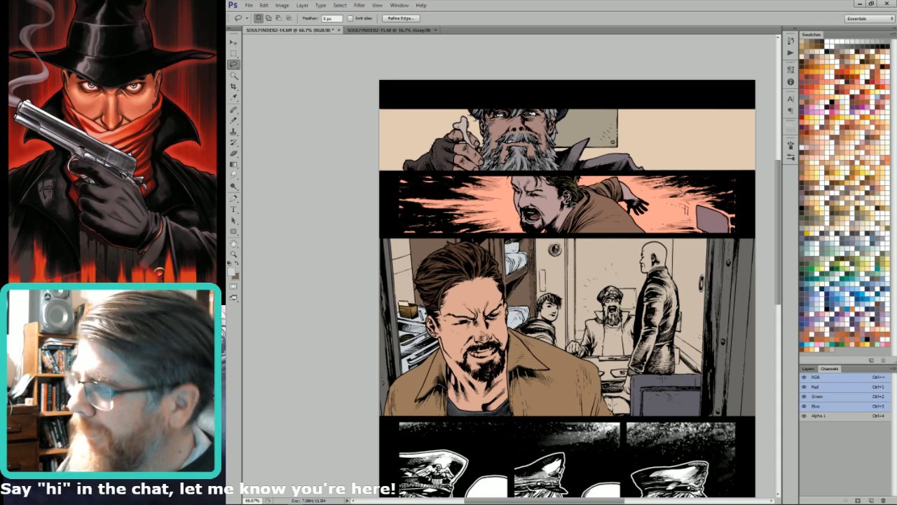
left_click_drag(696, 307, 704, 310)
key("ctrl+d")
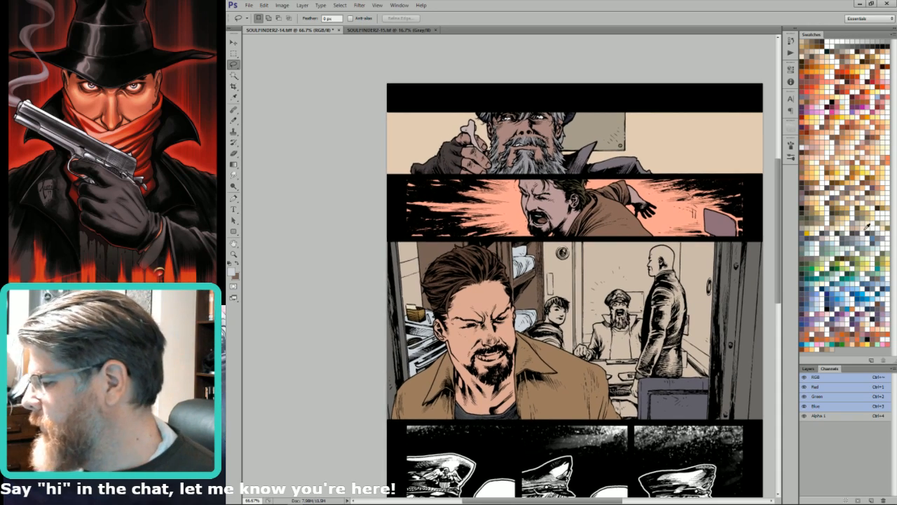
Step: Outline the standing bald man's jacket, collar and hand and fill the area with a dark slate grey
left_click(854, 236)
scroll(644, 325, "up", 4)
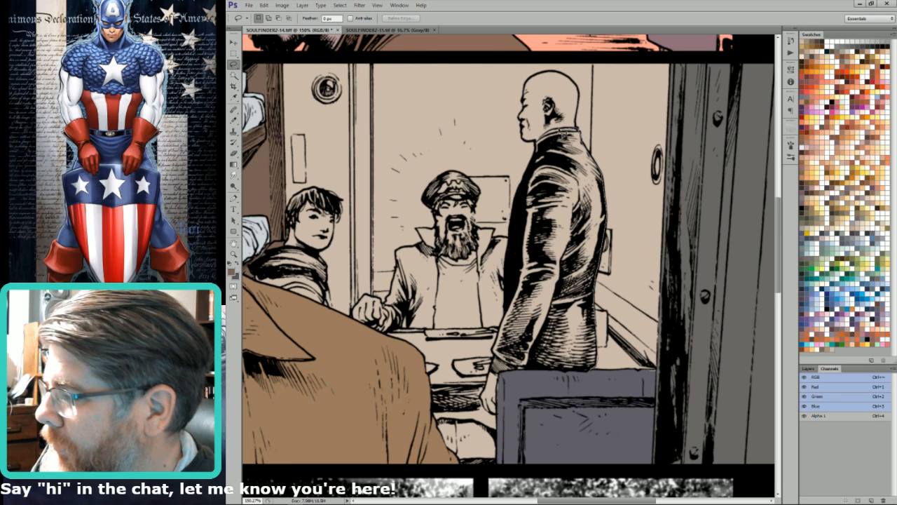
mouse_move(554, 135)
left_mouse_down()
mouse_move(537, 148)
mouse_move(513, 236)
mouse_move(510, 317)
mouse_move(484, 405)
mouse_move(534, 425)
mouse_move(550, 413)
left_mouse_up()
key("w")
key("ctrl+d")
key("l")
key("ctrl+BackSpace")
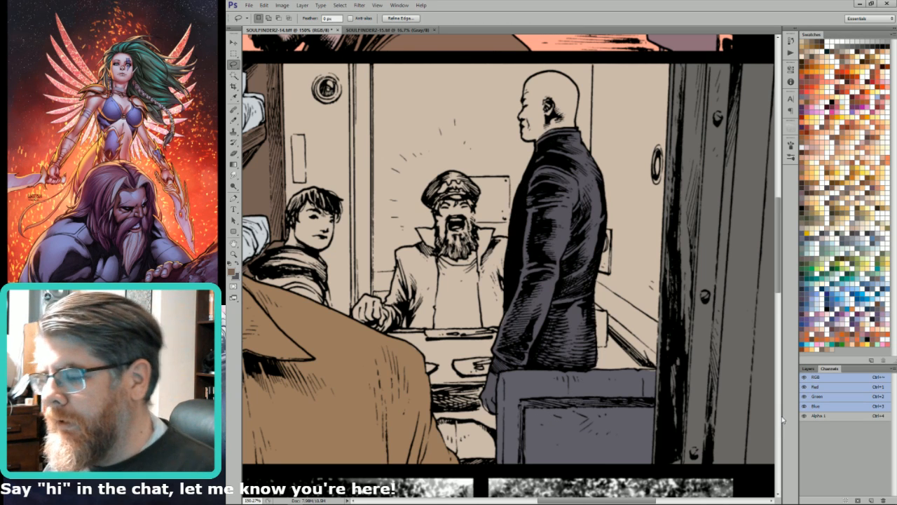
Step: Recolour the standing man's collar trim with bright orange-red and his hand with a brown skin swatch
key("alt")
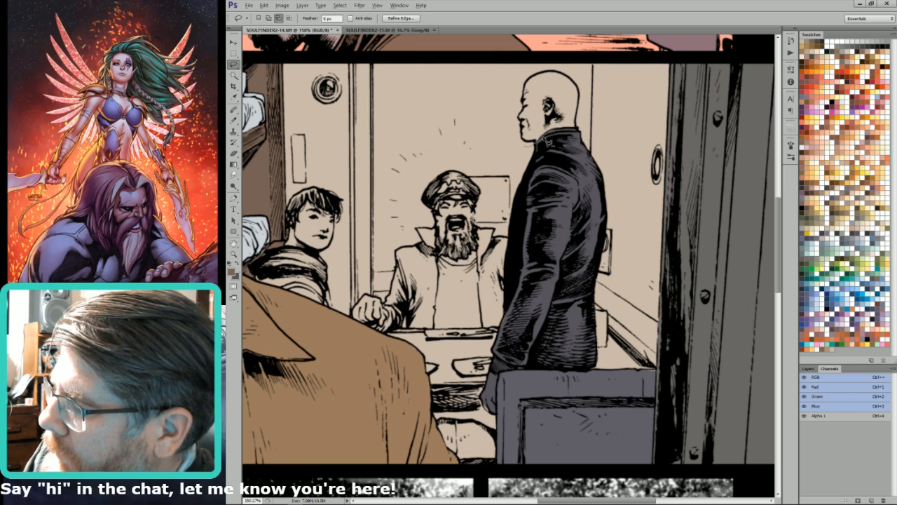
mouse_move(592, 136)
left_mouse_down()
mouse_move(612, 398)
mouse_move(511, 380)
mouse_move(463, 321)
mouse_move(480, 239)
mouse_move(561, 125)
mouse_move(607, 90)
mouse_move(596, 85)
left_mouse_up()
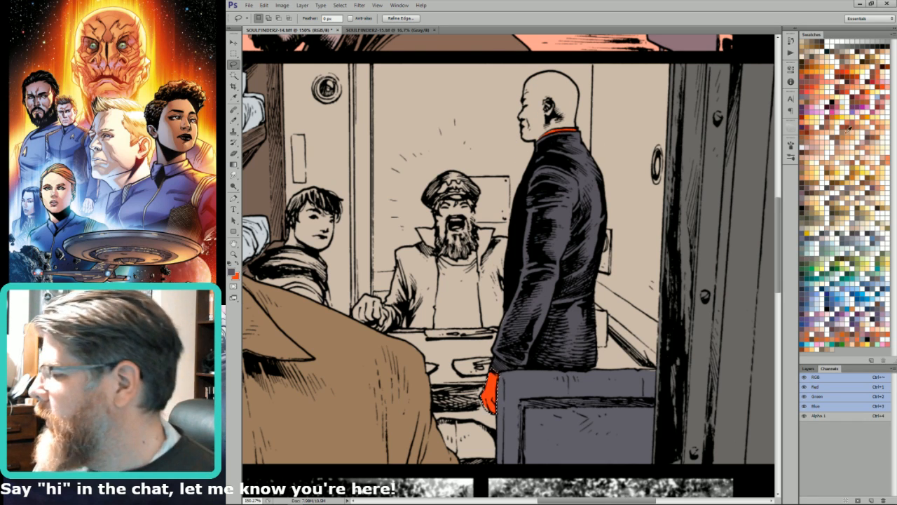
left_click(845, 131)
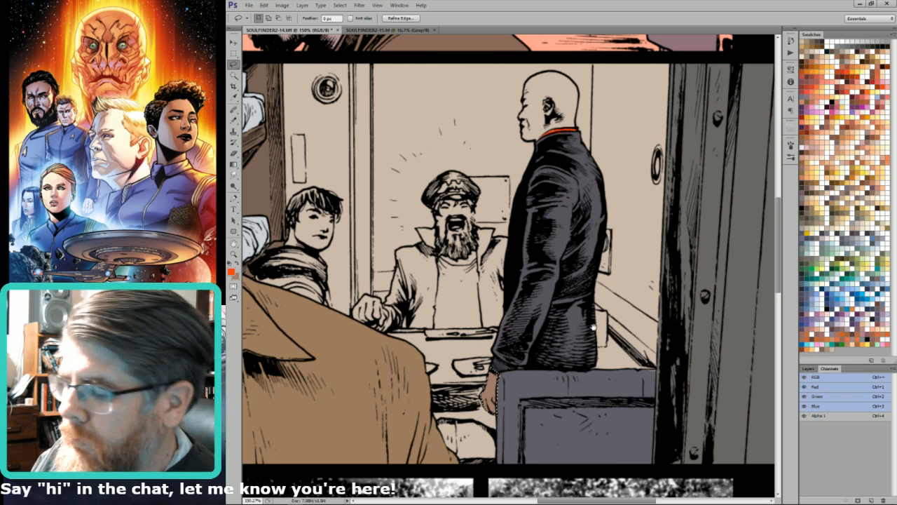
Step: Outline the standing man's bald head, fill it with the brown skin colour and select it together with his hand
left_click_drag(572, 419, 697, 412)
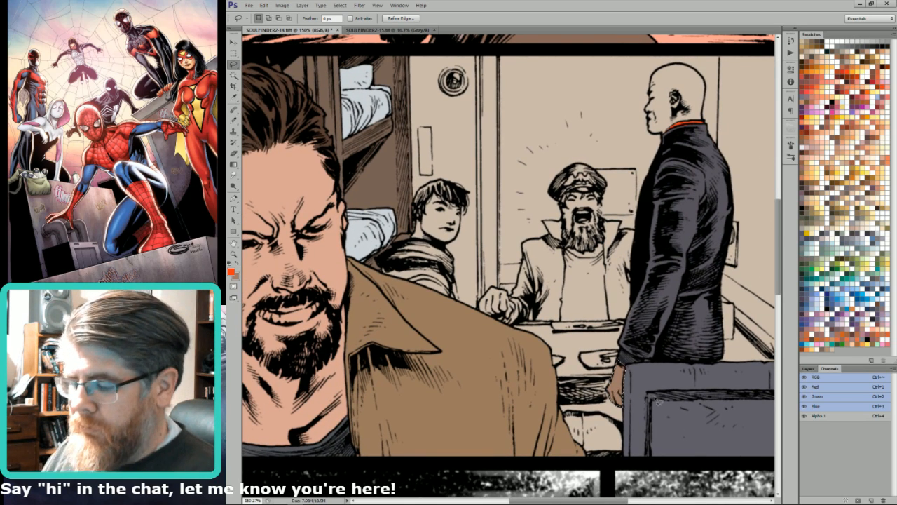
scroll(703, 281, "up", 2)
scroll(704, 281, "up", 4)
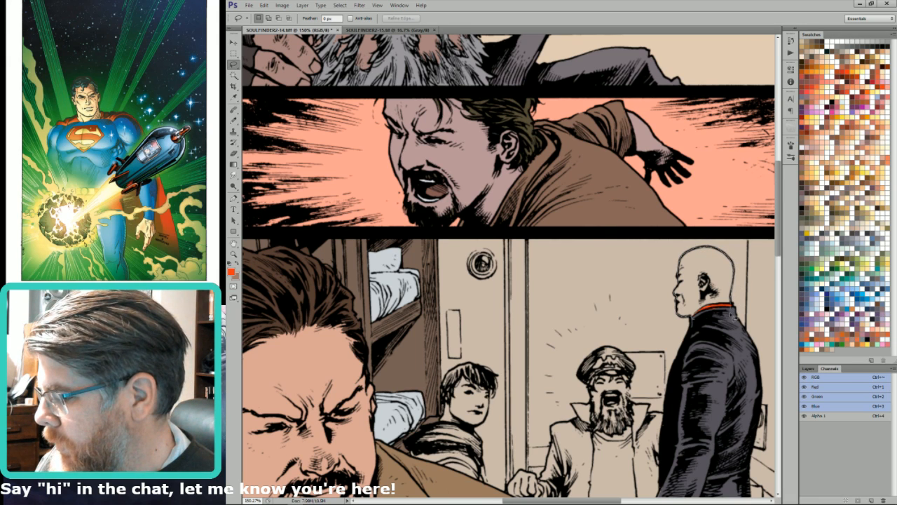
left_click_drag(669, 408, 691, 234)
key("w")
left_click(668, 385)
left_click(729, 105, "shift")
key("l")
Step: Darken the standing man's selected skin by lowering its brightness in Brightness/Contrast, and deselect
key("F2")
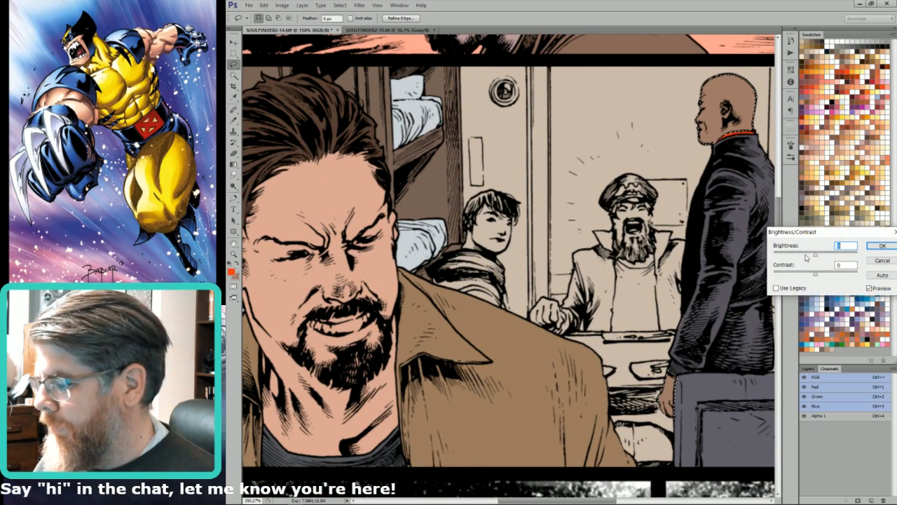
left_click_drag(812, 254, 806, 253)
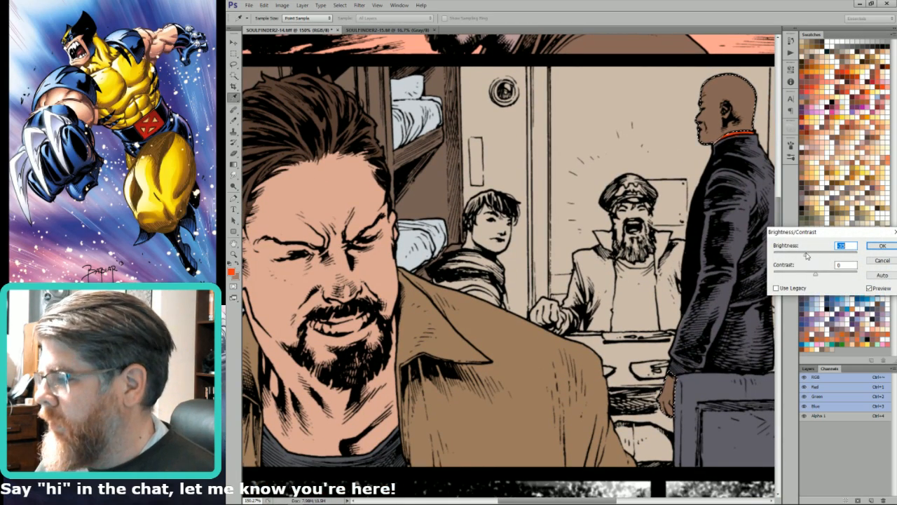
key("Return")
key("ctrl+d")
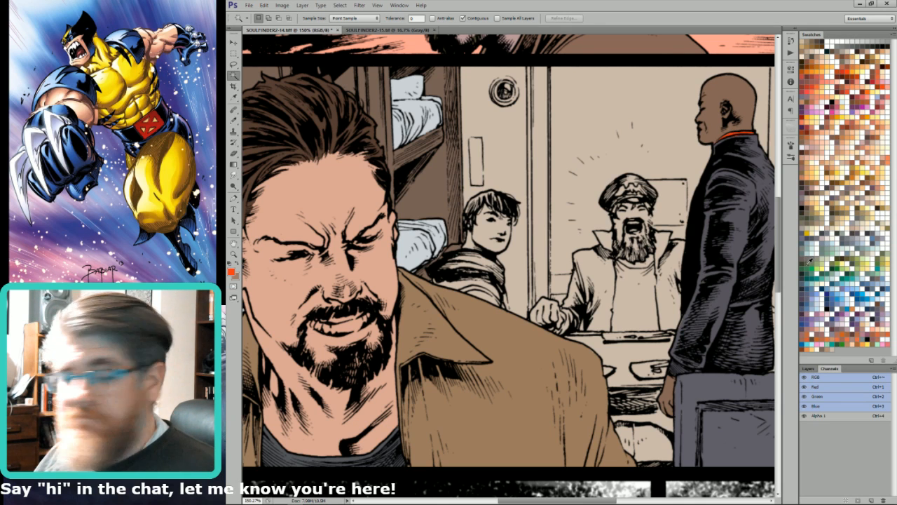
Step: Sample the blue-grey of the chair back and paint its edge beside the standing man's hand with the Pencil tool
key("u")
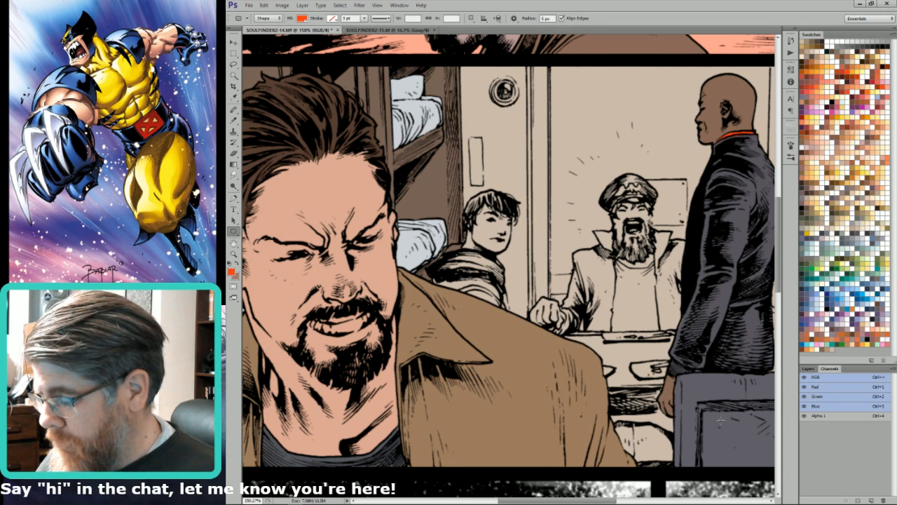
key("i")
key("b")
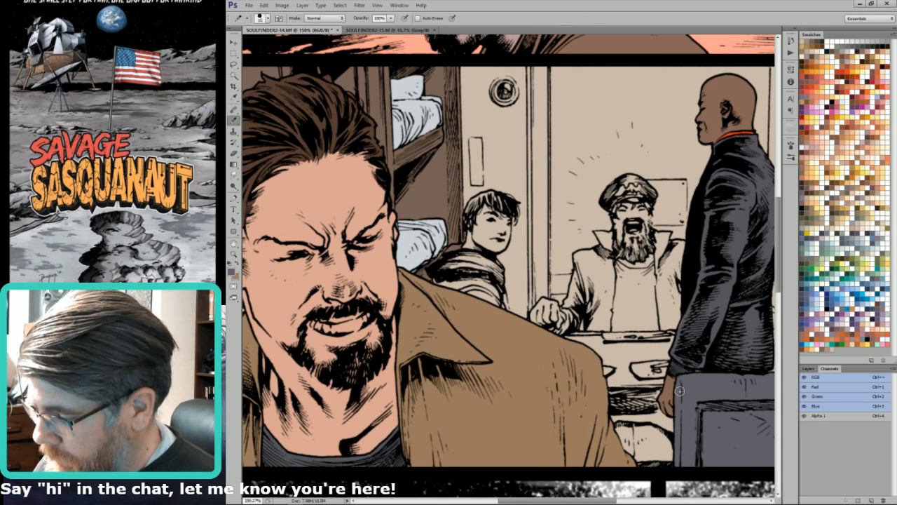
left_click_drag(680, 395, 685, 415)
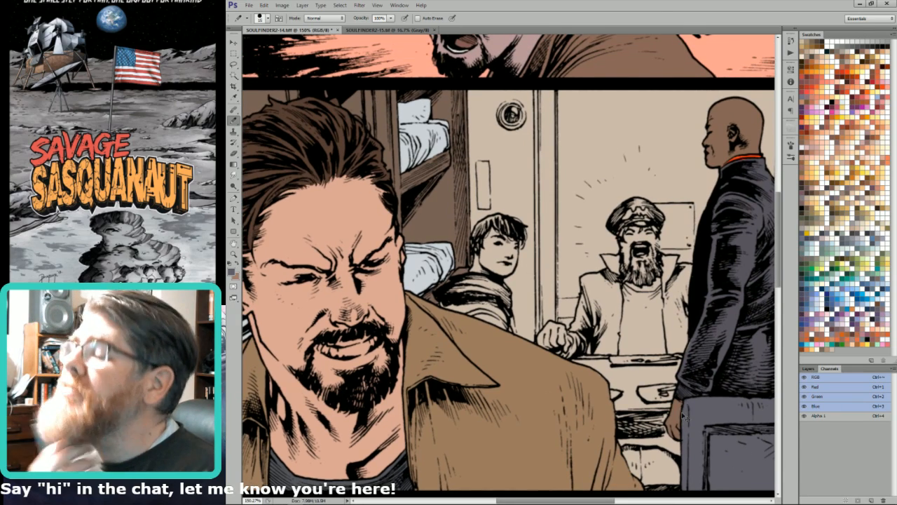
key("ctrl+minus")
key("l")
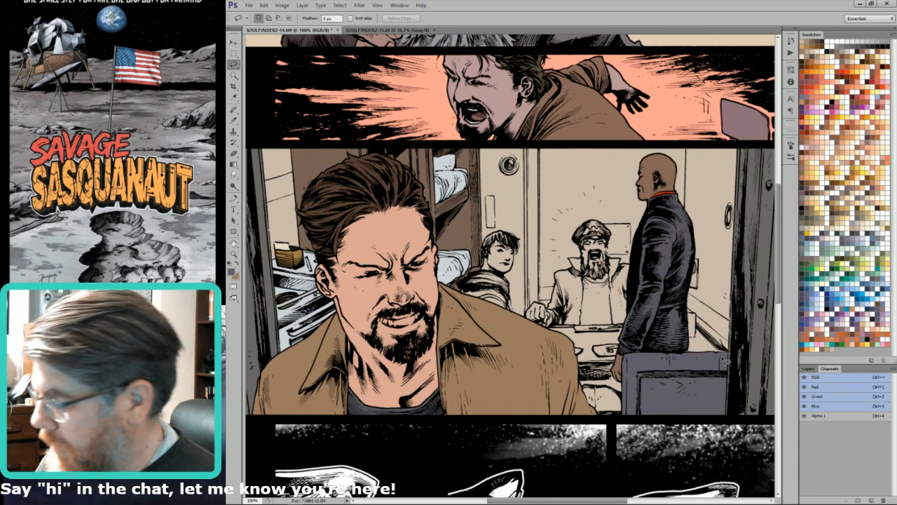
Step: Select the uncoloured sliver along the top edge of the chair and fill it with the chair's gray-purple colour
key("u")
key("i")
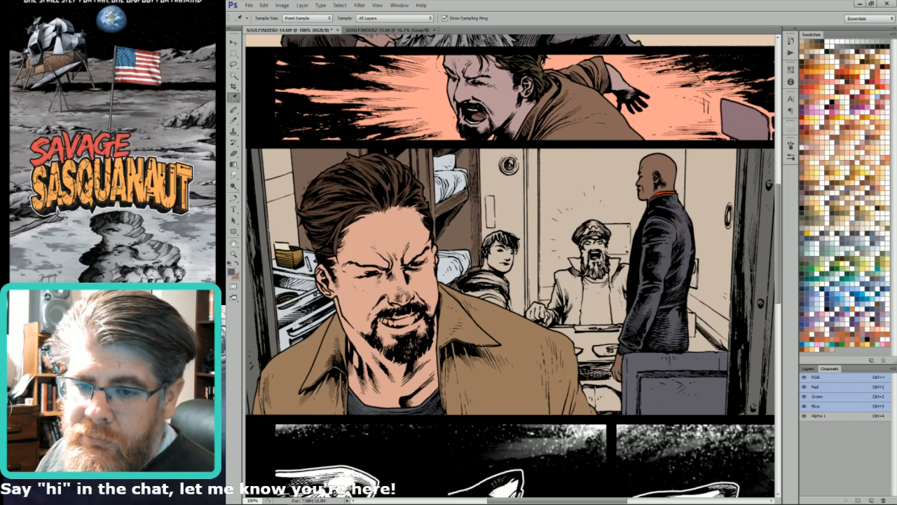
left_click_drag(700, 398, 710, 327)
key("l")
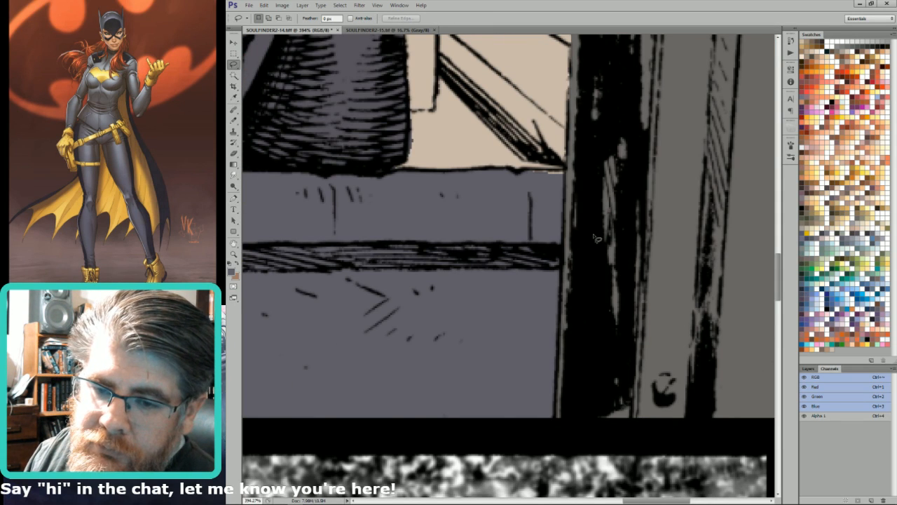
mouse_move(527, 177)
left_mouse_down()
mouse_move(562, 171)
mouse_move(562, 198)
mouse_move(526, 181)
left_mouse_up()
key("ctrl+BackSpace")
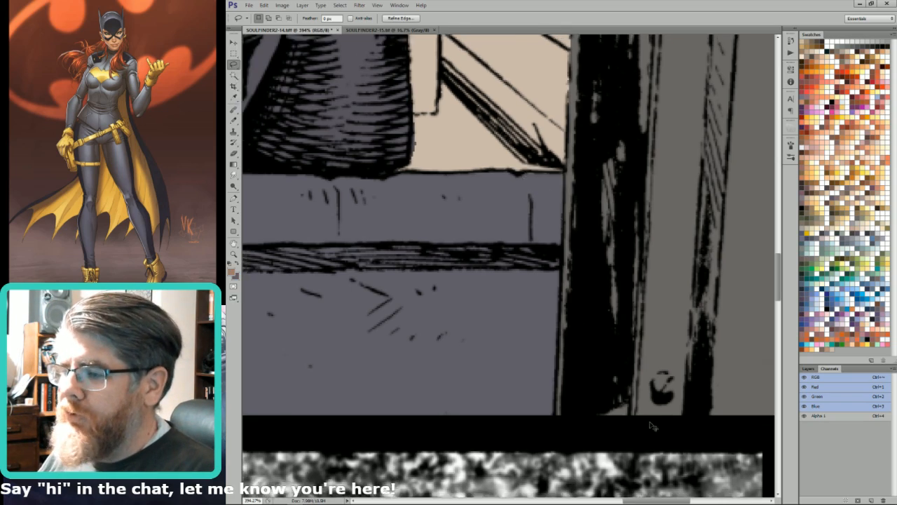
Step: Try tinting the chair beside the standing man with a yellow-orange swatch using a partial-opacity foreground Fill
key("ctrl+minus")
key("ctrl+minus")
key("ctrl+minus")
left_click_drag(528, 310, 703, 414)
key("w")
left_click(673, 383)
left_click(848, 182)
key("shift+BackSpace")
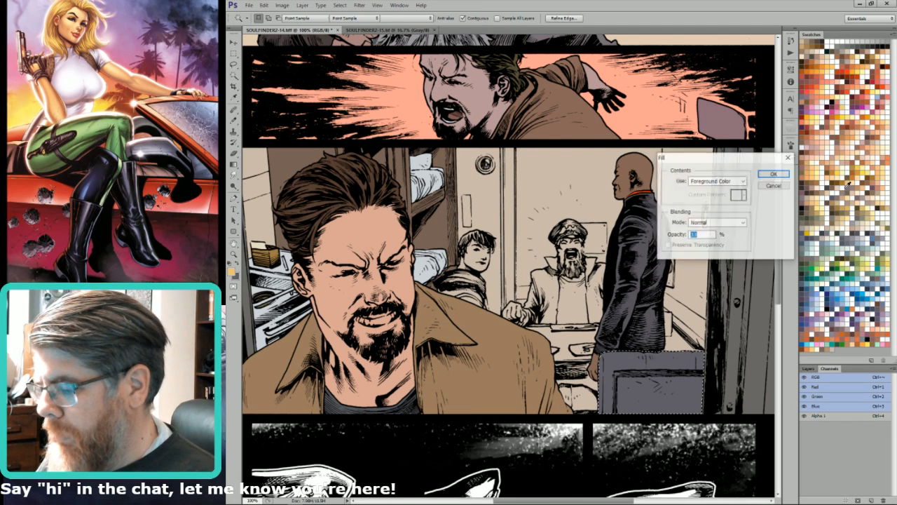
key("Return")
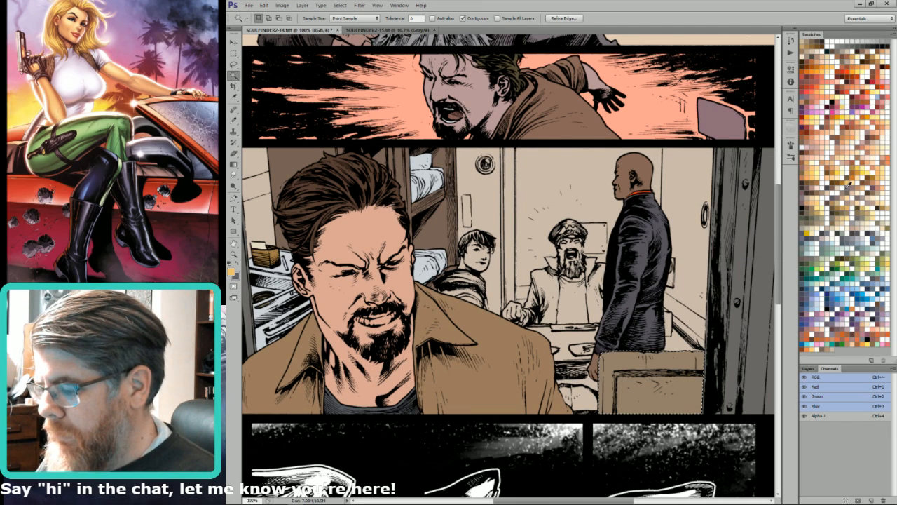
left_click(807, 140)
key("ctrl+4")
key("ctrl+grave")
key("ctrl+BackSpace")
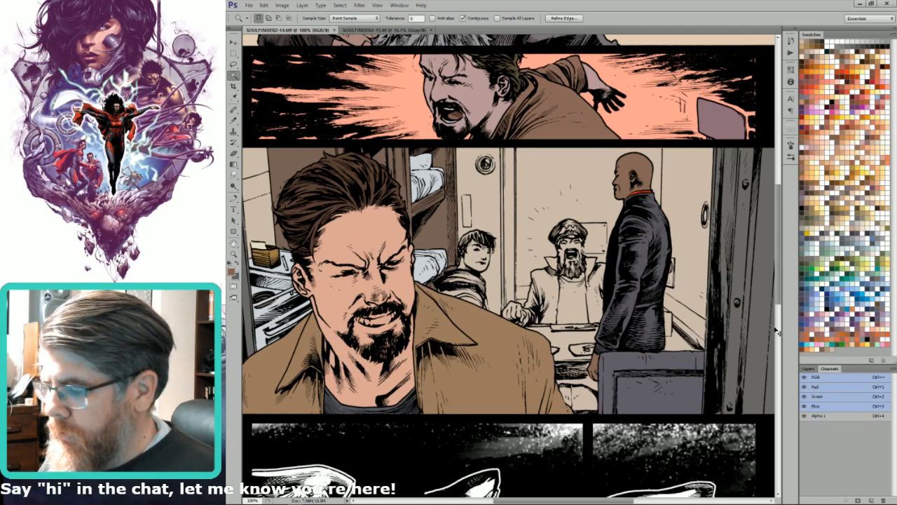
Step: Tint the chair reddish brown with foreground Fills from warm swatches, and clear the selection
left_click(812, 207)
key("shift+BackSpace")
key("Return")
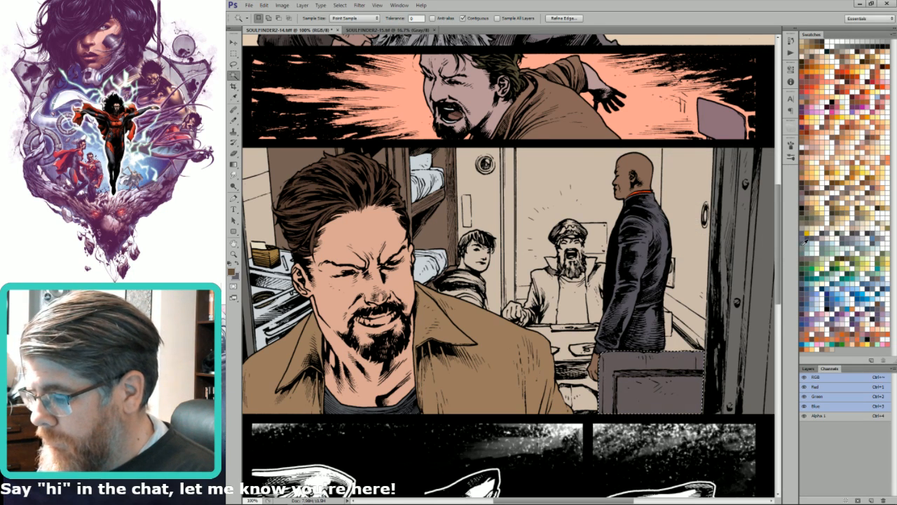
left_click(846, 183)
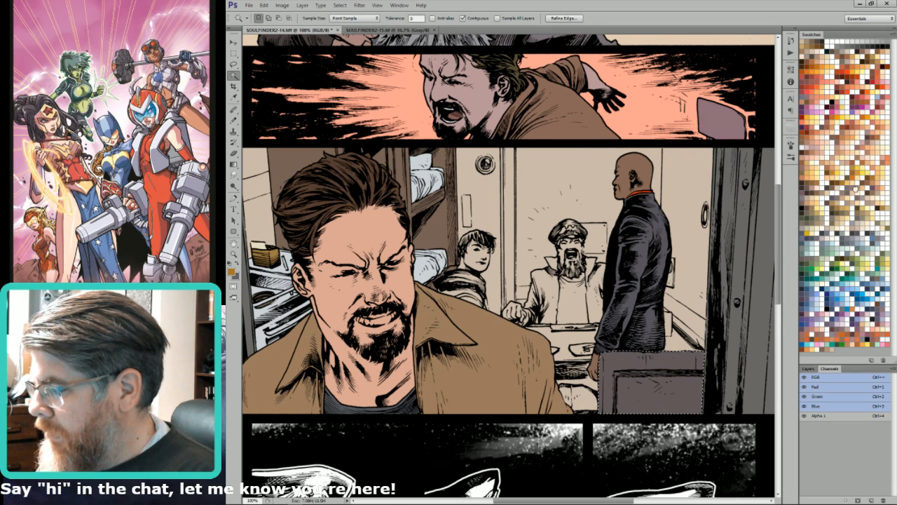
left_click(814, 230)
key("shift+BackSpace")
key("Return")
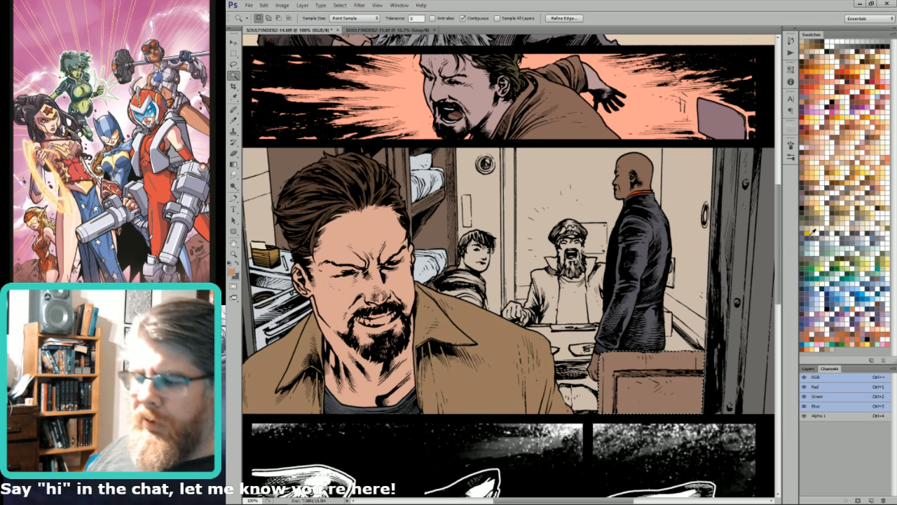
key("ctrl+d")
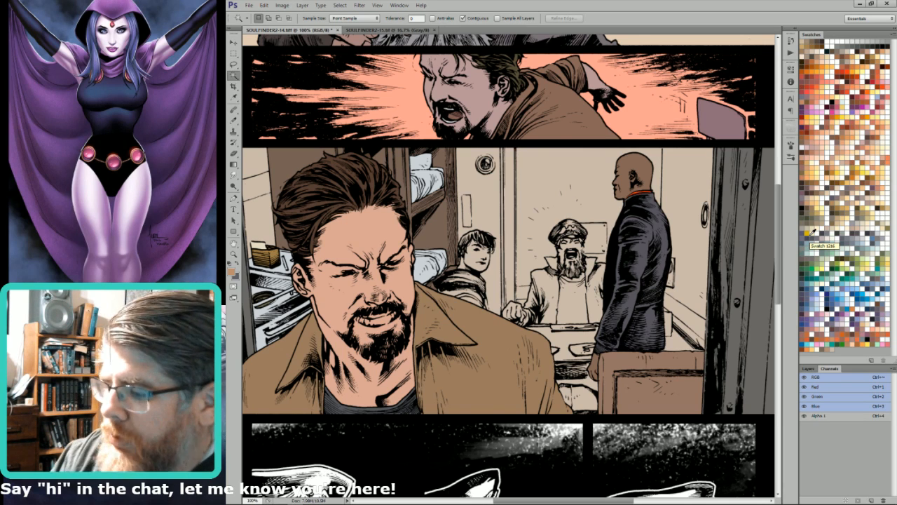
Step: Select the door panel behind the seated boy and fill it with a dark purplish gray swatch colour
key("l")
left_click_drag(568, 251, 680, 277)
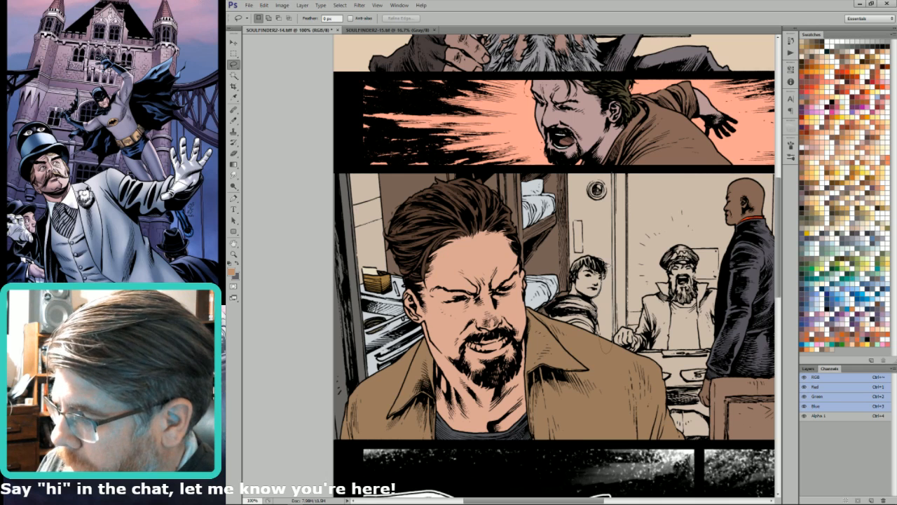
mouse_move(571, 279)
left_mouse_down()
mouse_move(561, 193)
mouse_move(606, 171)
left_mouse_up()
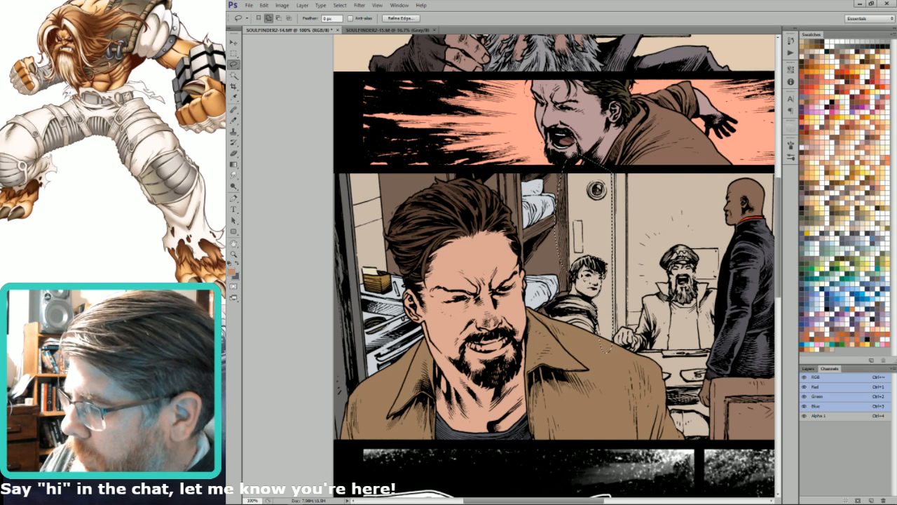
key("w")
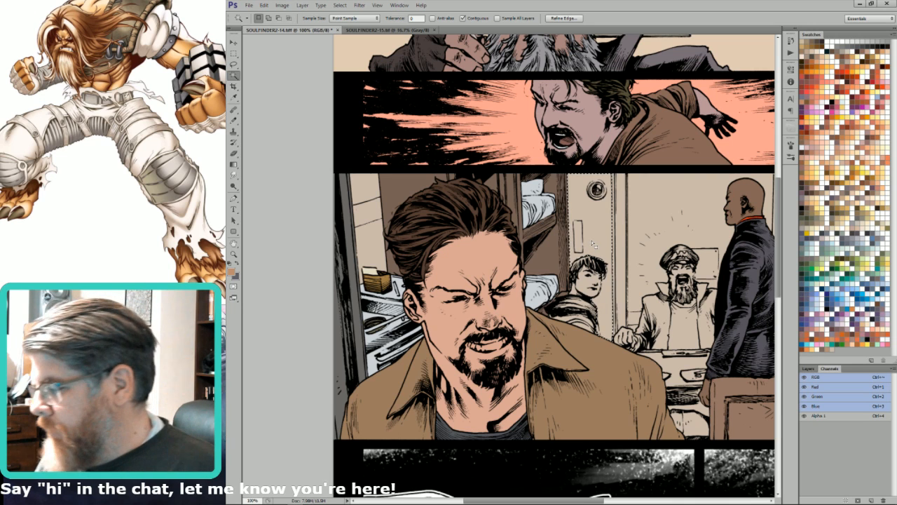
left_click(873, 240)
key("l")
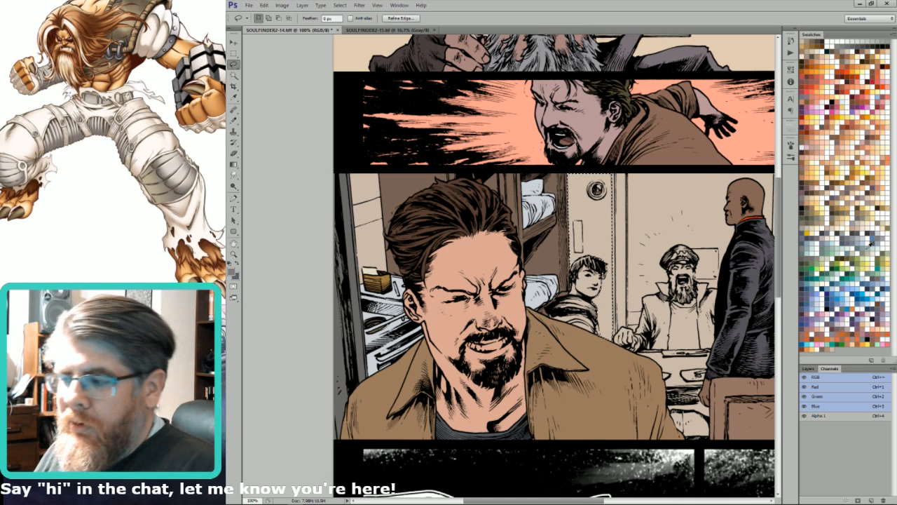
key("ctrl+BackSpace")
key("x")
key("ctrl+BackSpace")
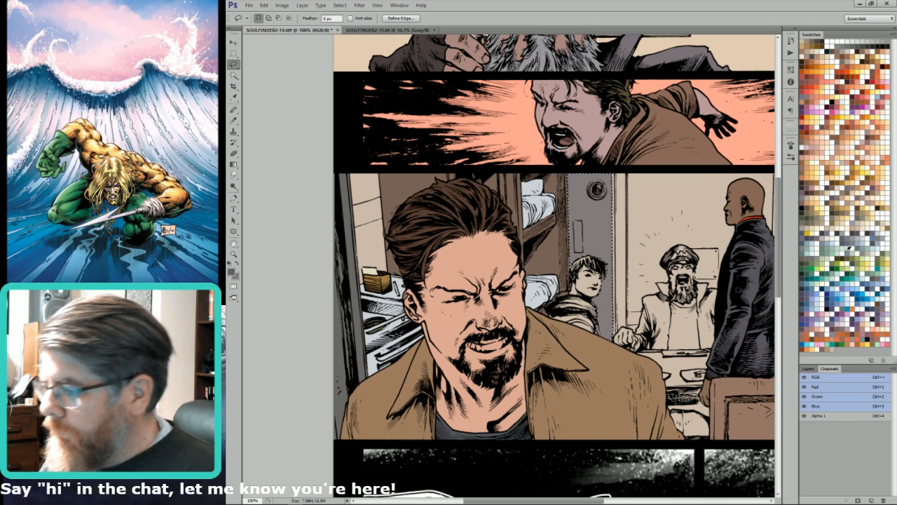
Step: Outline the small plate on the gray door with the Lasso and check the page's image size
scroll(596, 224, "up", 3)
mouse_move(516, 199)
left_mouse_down()
mouse_move(518, 281)
mouse_move(537, 281)
mouse_move(536, 196)
left_mouse_up()
key("ctrl+alt+i")
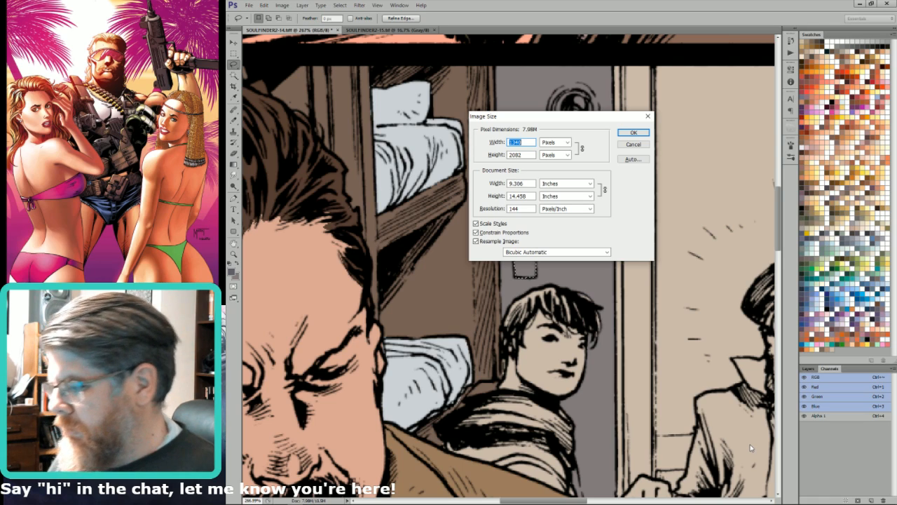
key("Escape")
key("ctrl+0")
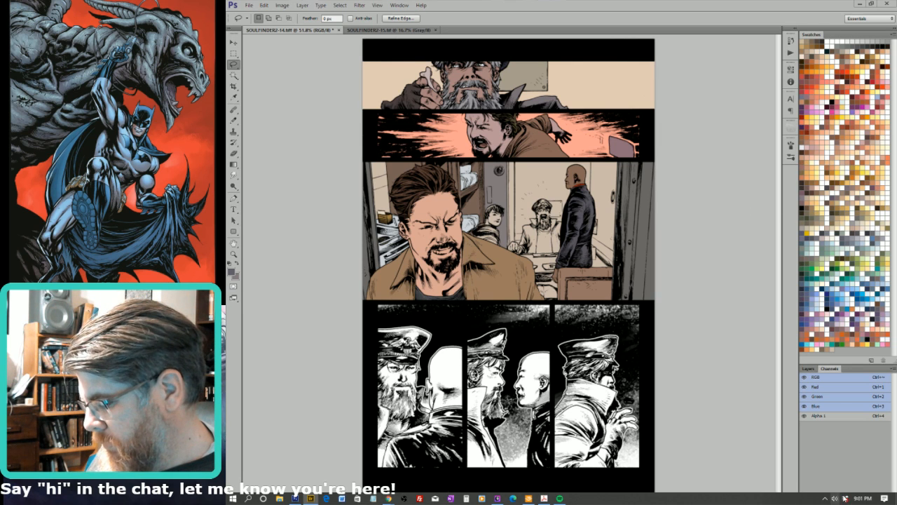
Step: Look through the Dropbox folder for the comic page files and open Dropbox on the web
left_click(846, 500)
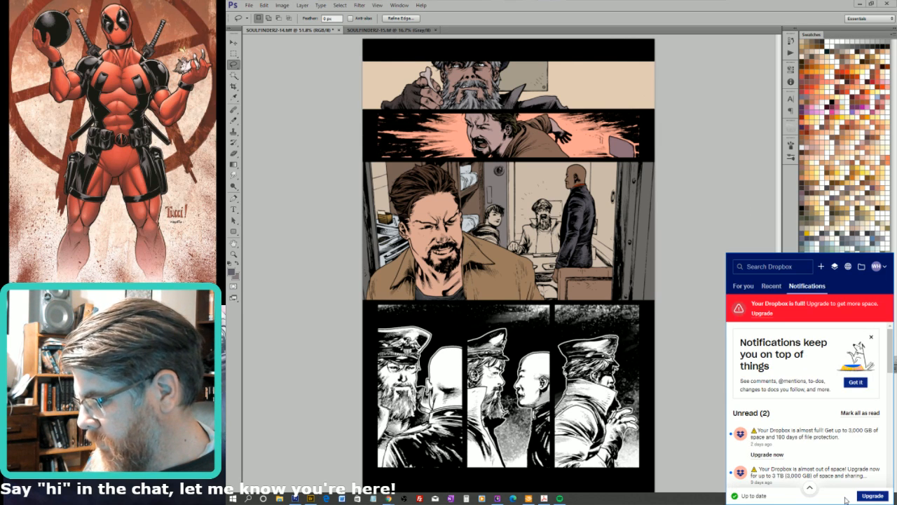
left_click(861, 267)
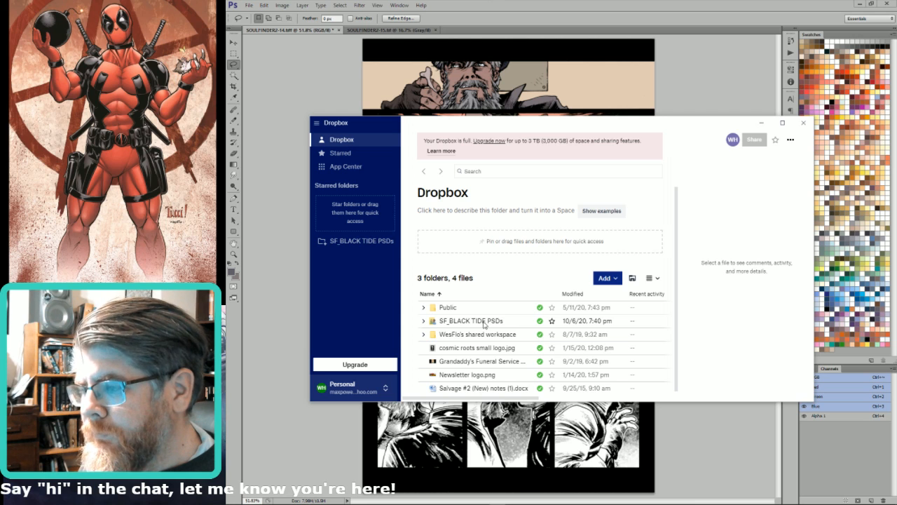
left_click(803, 123)
left_click(844, 500)
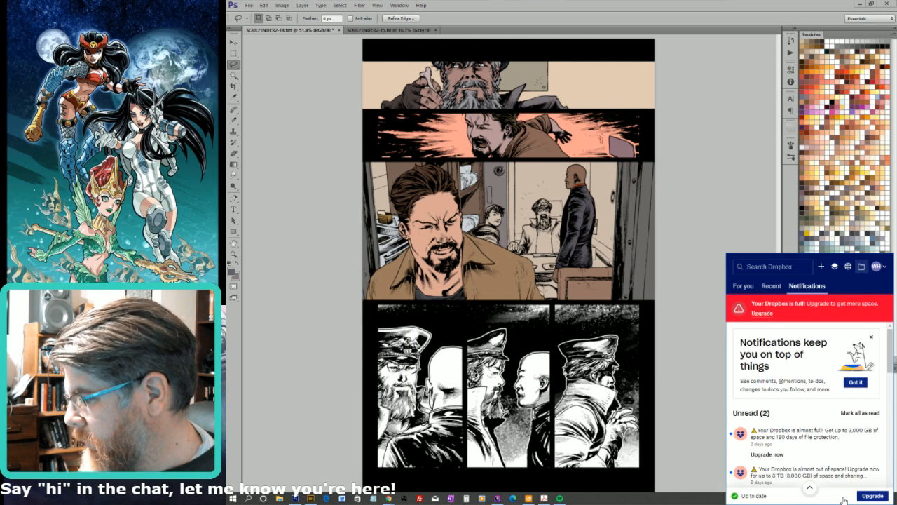
left_click(849, 269)
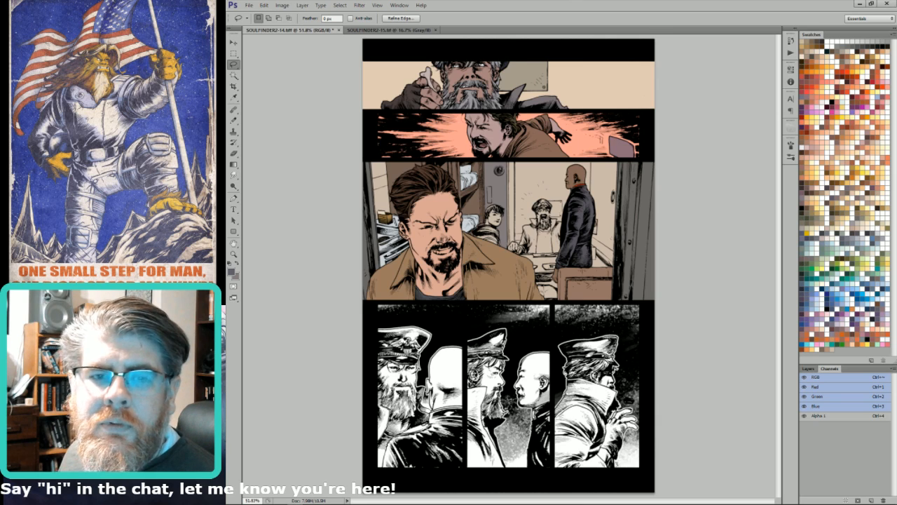
Step: Check the image size of the black-and-white SOULFINDER2-14 page and close that file
key("ctrl+alt+i")
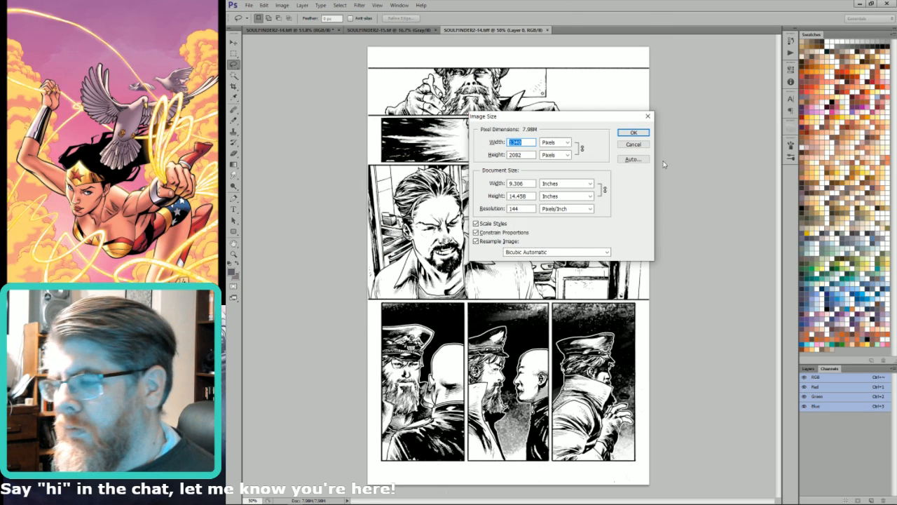
key("Escape")
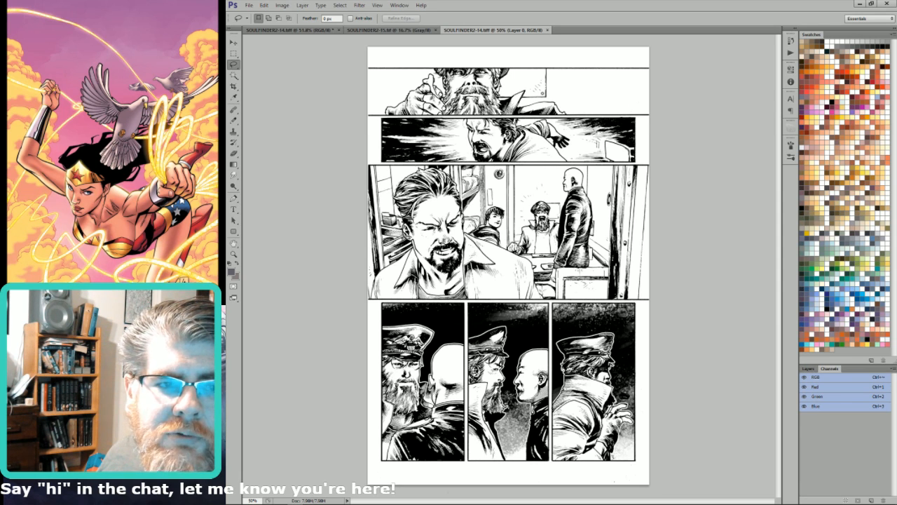
key("ctrl+w")
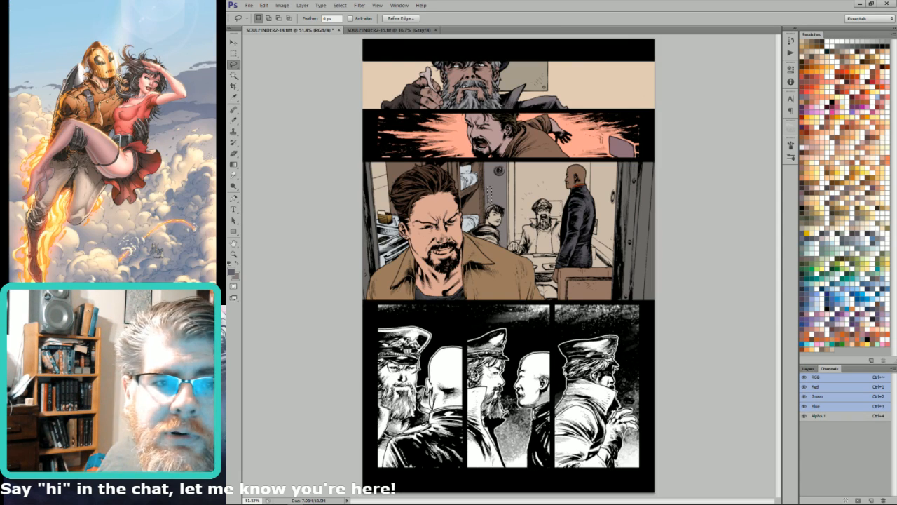
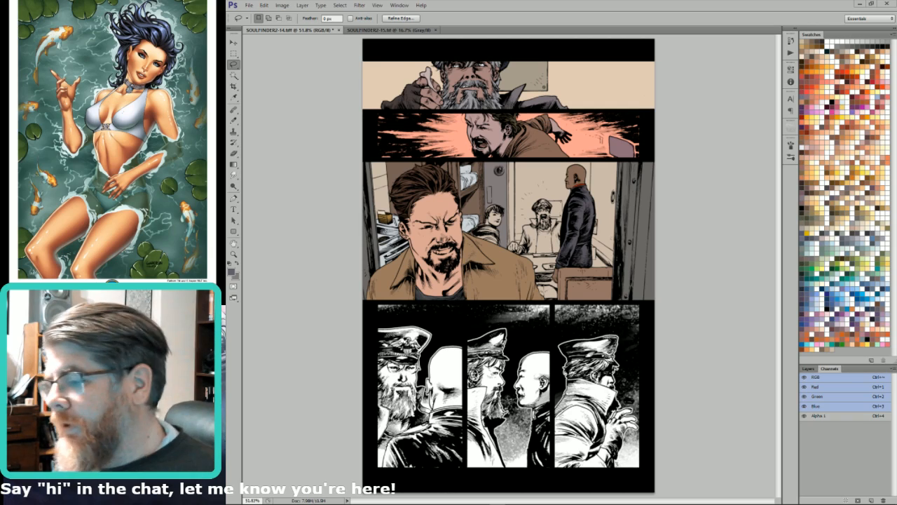
Step: Close the coloured SOULFINDER2-14 page and check the image size of SOULFINDER2-15
double_click(529, 7)
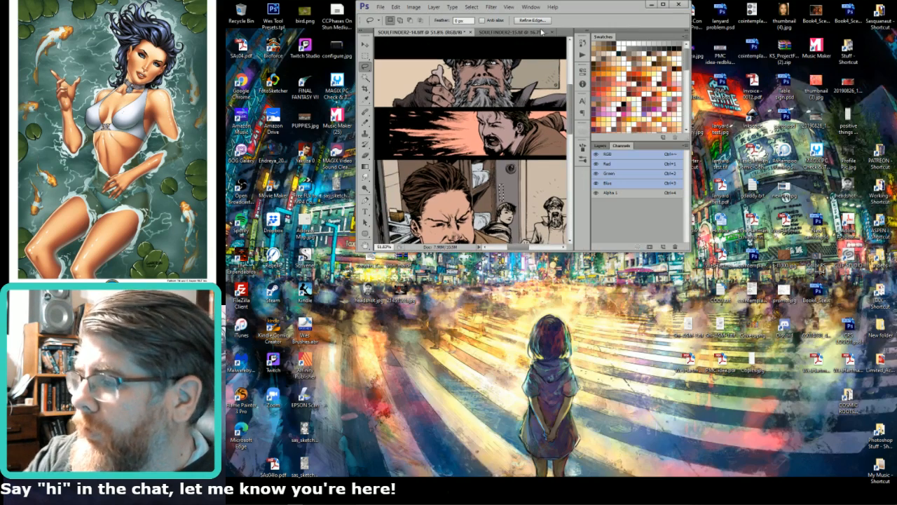
left_click(666, 6)
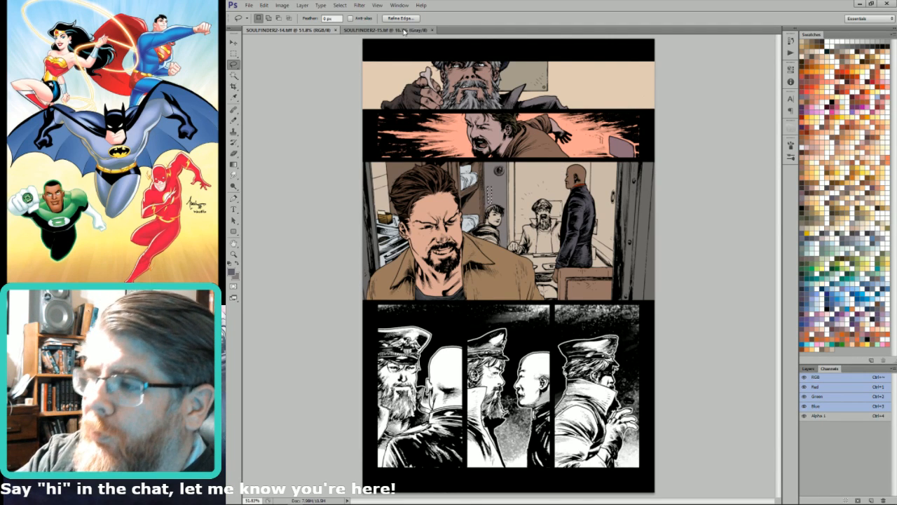
key("ctrl+w")
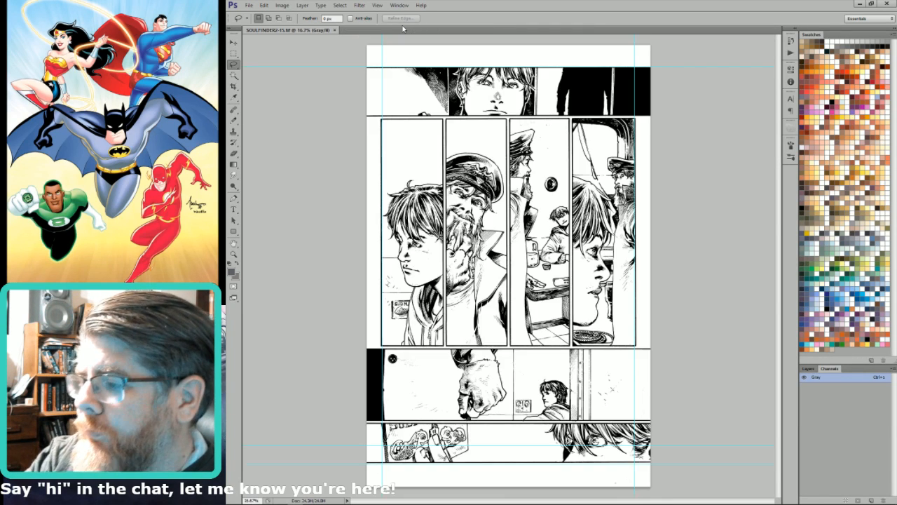
key("ctrl+alt+i")
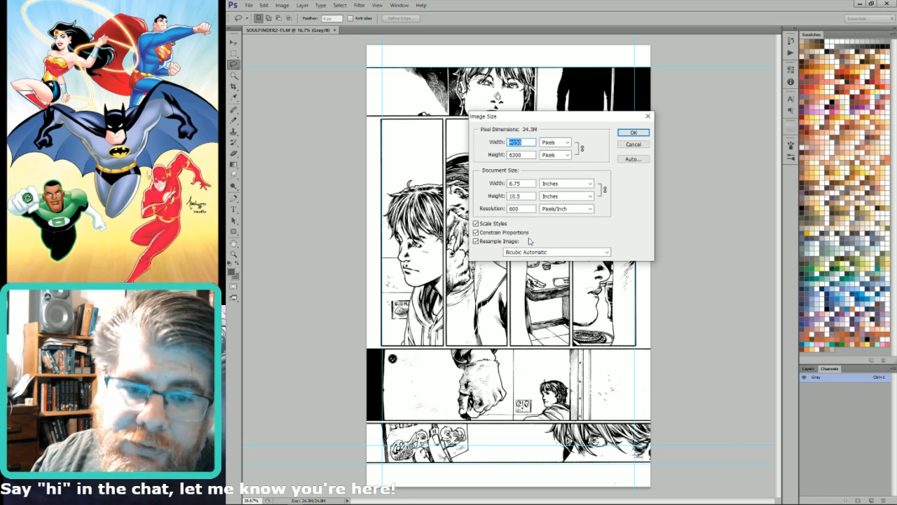
key("Escape")
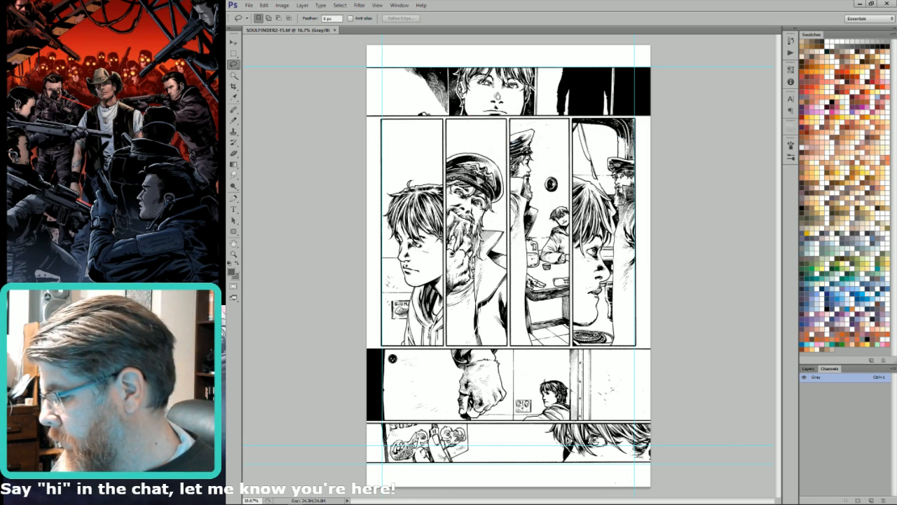
Step: Convert the SOULFINDER2-15 page from grayscale to RGB and clear its guides
key("F2")
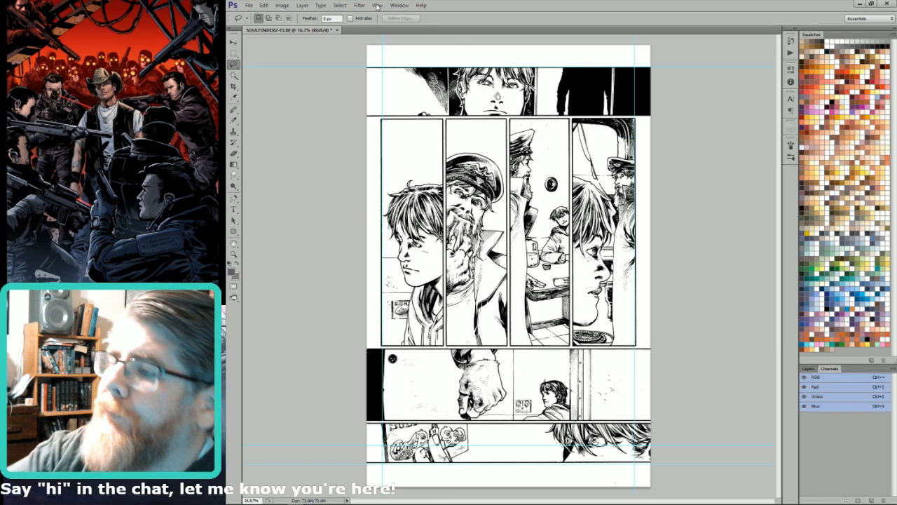
left_click(377, 5)
left_click(398, 186)
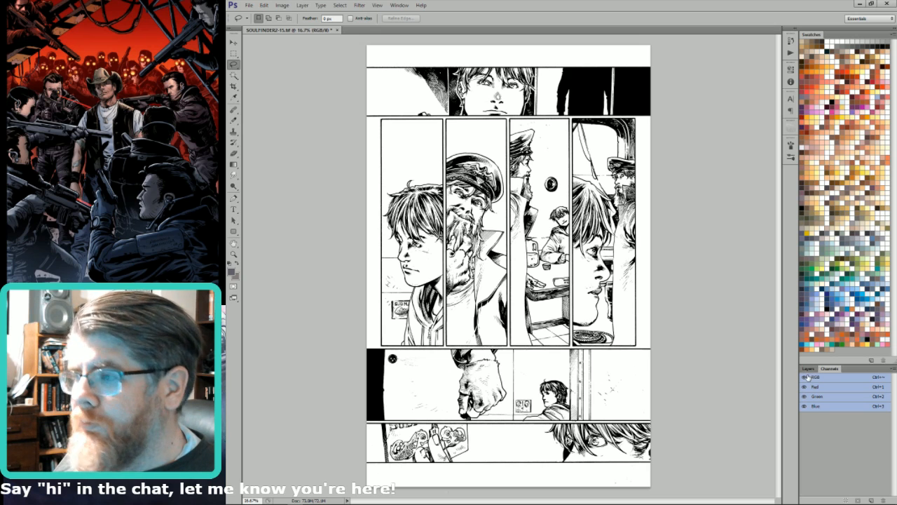
Step: Reset the colours to black and white and cut the entire line art from the page
key("d")
key("ctrl+a")
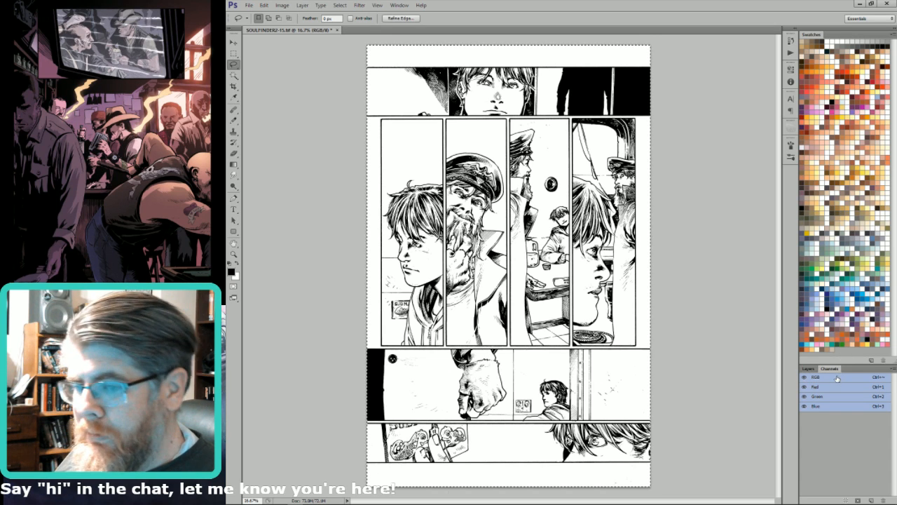
key("ctrl+x")
Step: Try pasting the cut line art onto a new layer
left_click(809, 369)
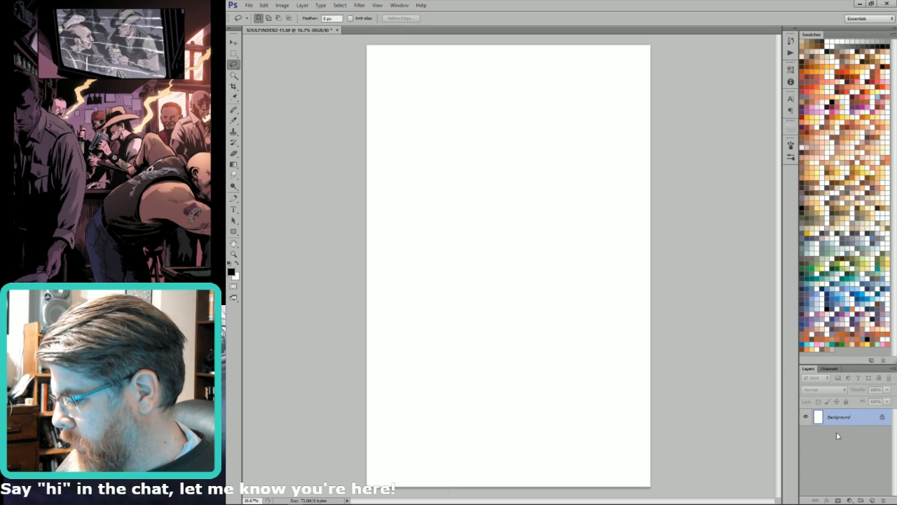
left_click(871, 500)
key("ctrl+v")
key("ctrl+alt+z")
key("ctrl+alt+z")
left_click(829, 368)
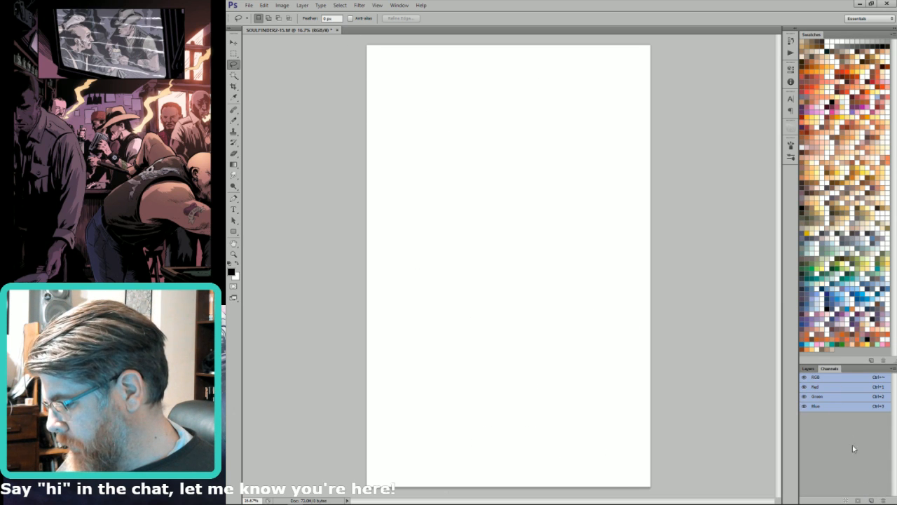
Step: Paste the cut line art into a new alpha channel, deselect it, and return to the RGB composite
left_click(871, 499)
key("ctrl+v")
key("ctrl+d")
key("ctrl+grave")
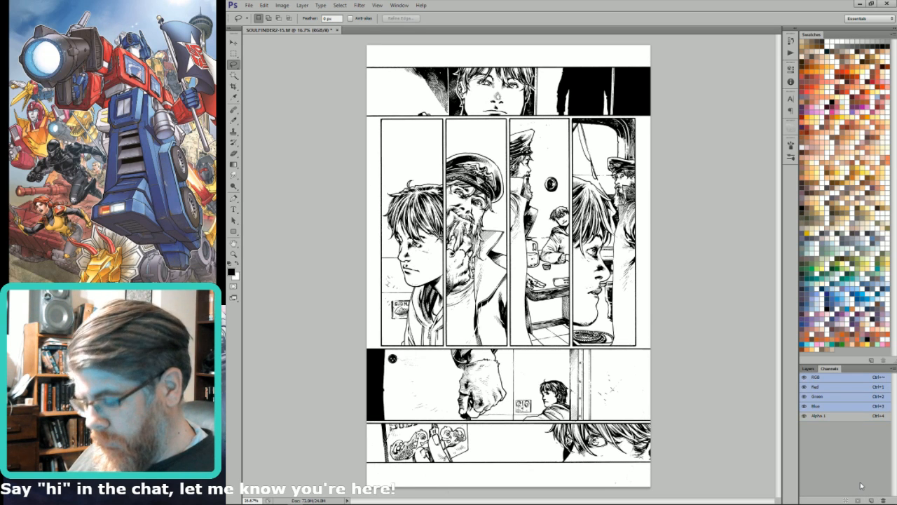
Step: Select the page margin below the bottom tier of panels, trimming the selection along the panel border, and fill it with black
key("m")
key("x")
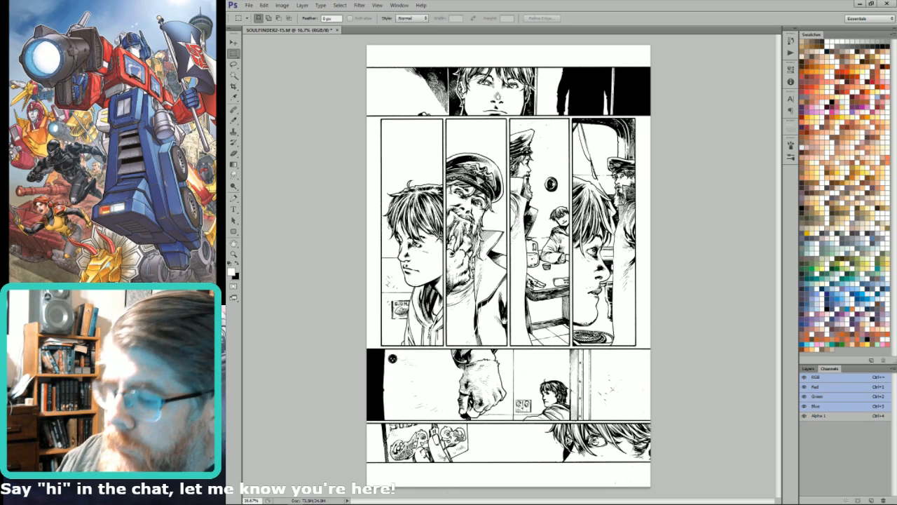
left_click_drag(363, 494, 695, 460)
scroll(675, 413, "up", 6)
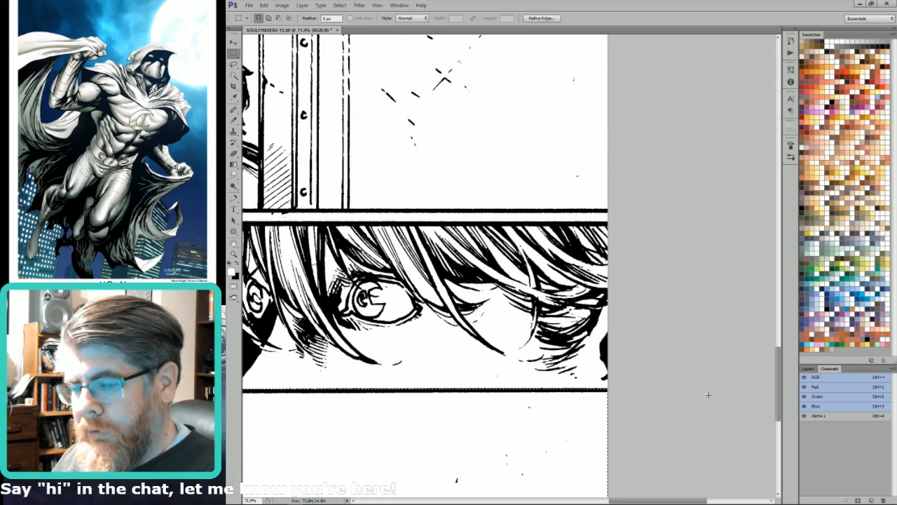
left_click_drag(519, 416, 726, 328)
key("l")
mouse_move(300, 246)
left_mouse_down()
mouse_move(294, 268)
mouse_move(598, 238)
mouse_move(850, 275)
mouse_move(733, 257)
mouse_move(737, 267)
mouse_move(733, 255)
left_mouse_up()
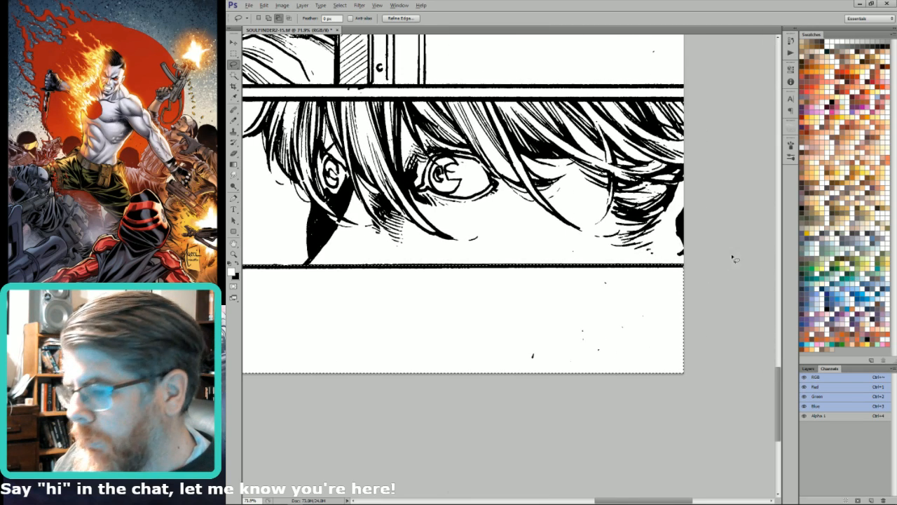
key("shift+F5")
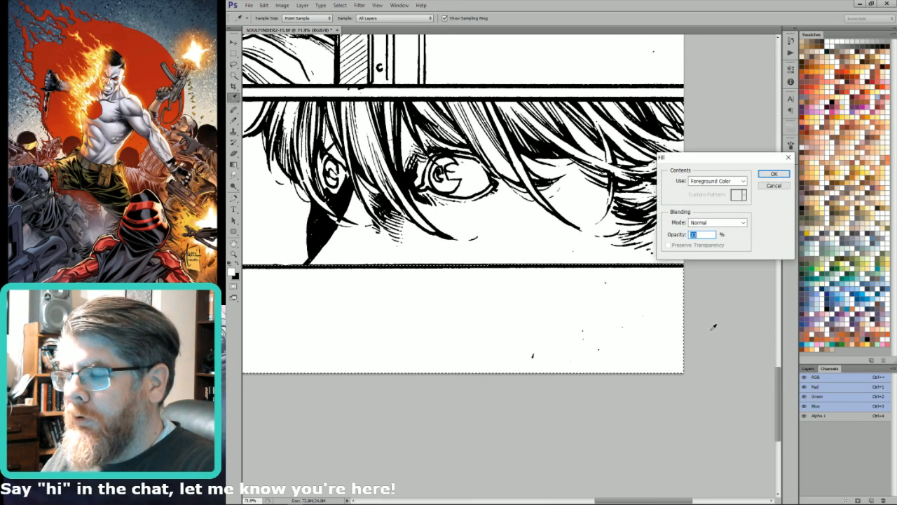
key("ctrl+minus")
key("Escape")
key("ctrl+BackSpace")
left_click_drag(718, 337, 768, 455)
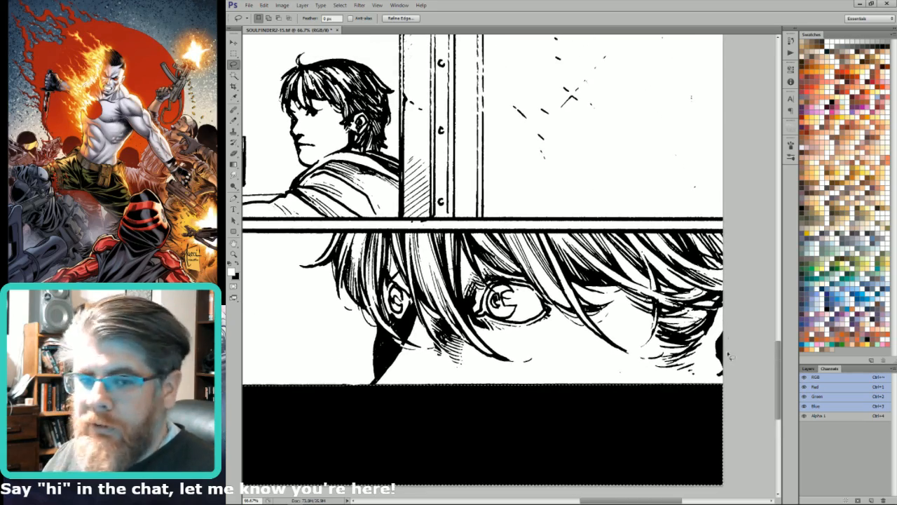
Step: Select the horizontal gutter above the bottom tier of panels and fill it with black
key("m")
mouse_move(722, 224)
left_mouse_down()
mouse_move(246, 222)
mouse_move(238, 211)
mouse_move(382, 209)
mouse_move(366, 220)
left_mouse_up()
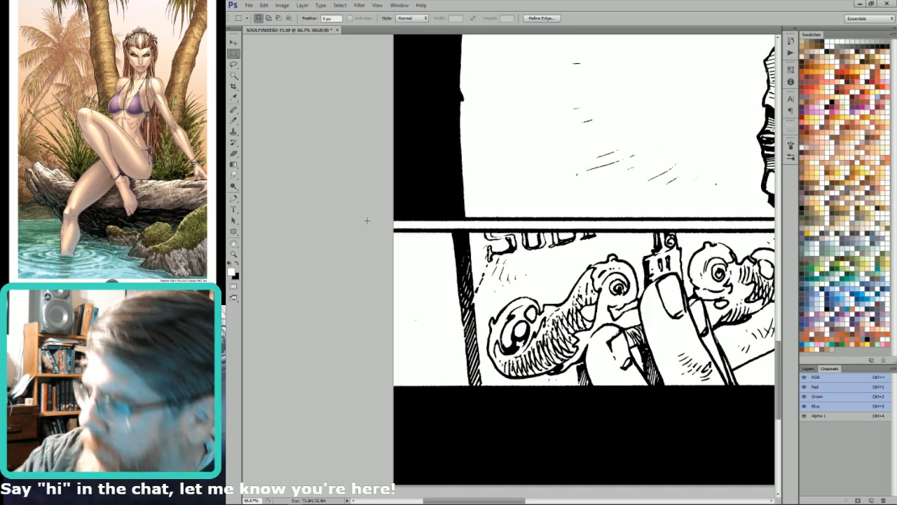
key("ctrl+BackSpace")
key("ctrl+0")
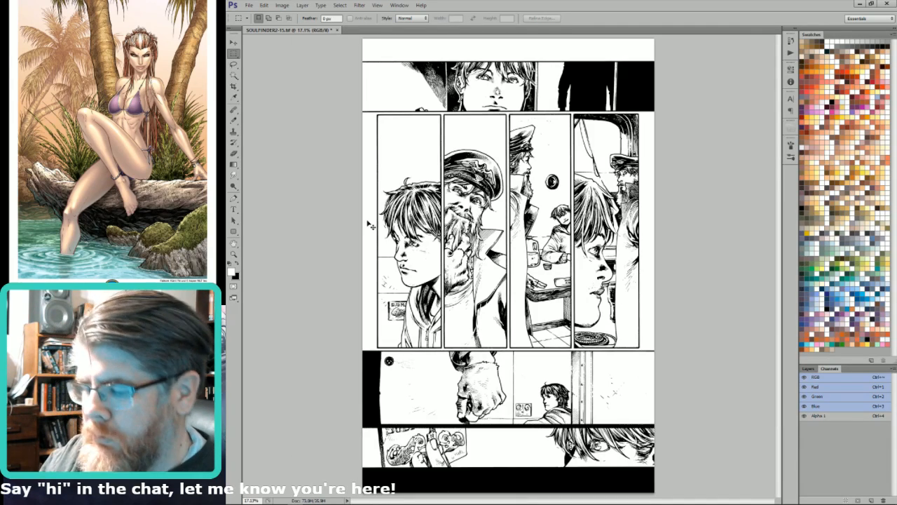
Step: Select the gutters around the four tall middle panels in the Alpha 1 channel and expand the selection with a value of 4
left_click_drag(257, 386, 338, 423, "ctrl")
key("ctrl+4")
key("w")
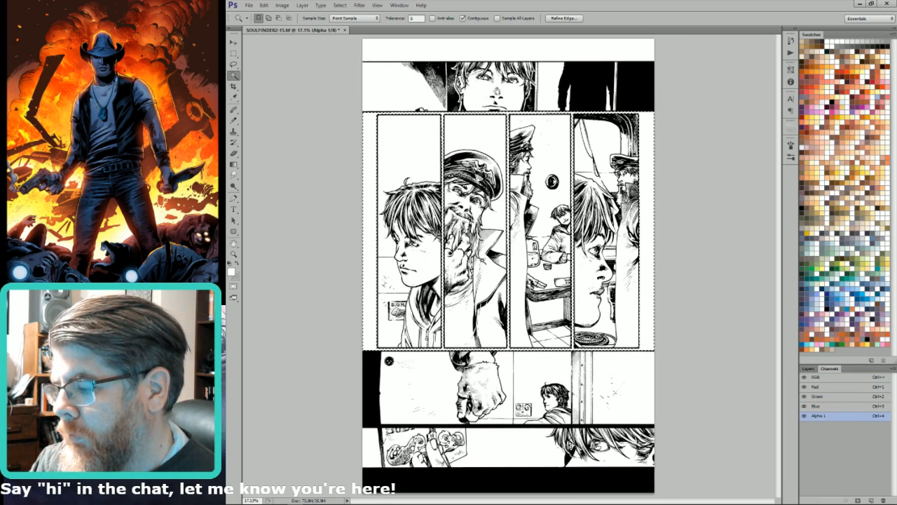
key("F6")
type("4")
key("Return")
left_click_drag(691, 287, 565, 396, "ctrl")
key("F6")
key("Return")
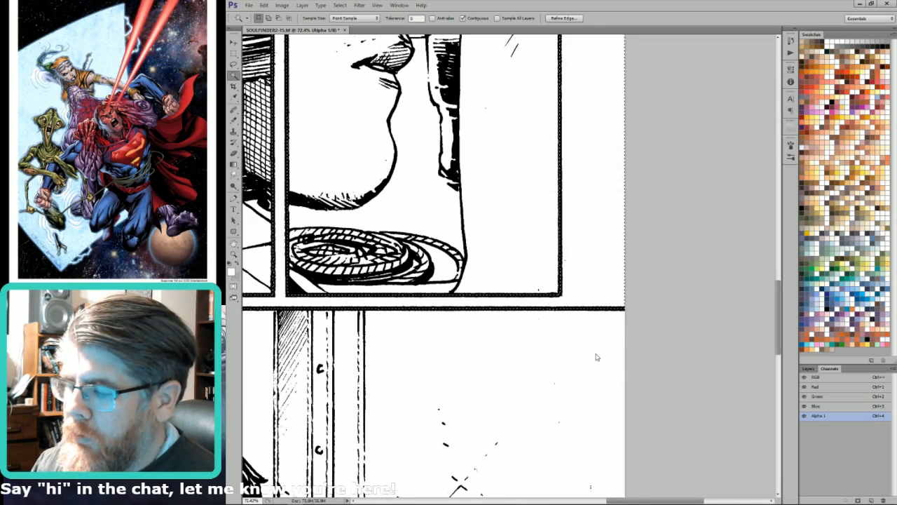
key("F6")
key("Return")
Step: Fill the selected gutters around the middle panels with black in the RGB composite and deselect
key("ctrl+minus")
key("ctrl+0")
key("ctrl+grave")
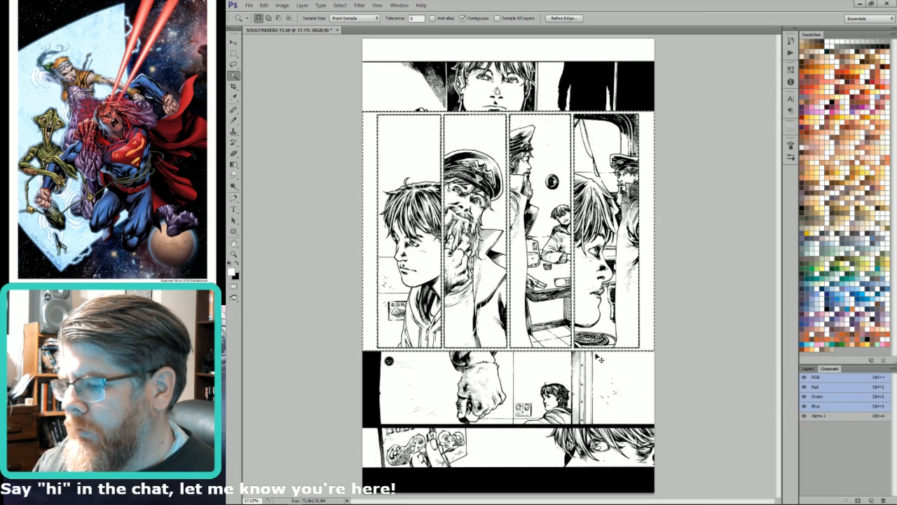
key("ctrl+BackSpace")
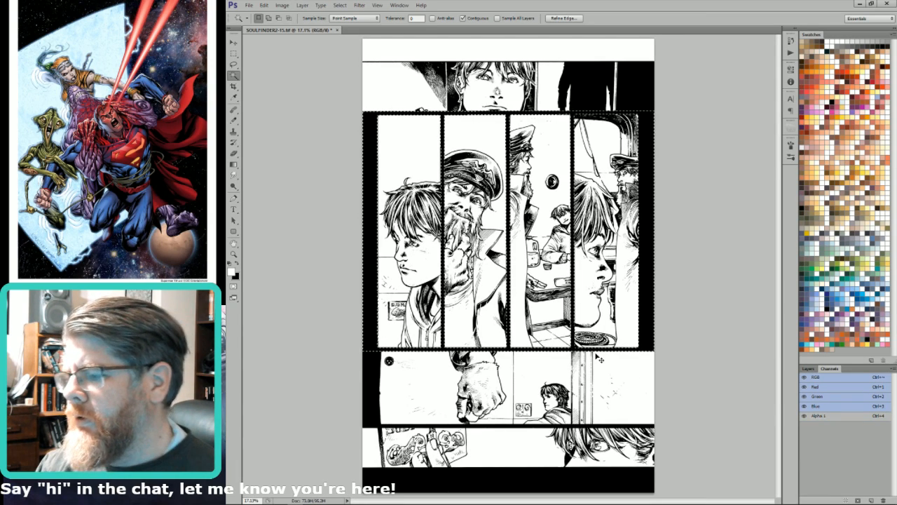
key("ctrl+d")
Step: Select the page margin above the top tier of panels, fill it with black, and deselect
left_click_drag(352, 121, 825, 105)
key("m")
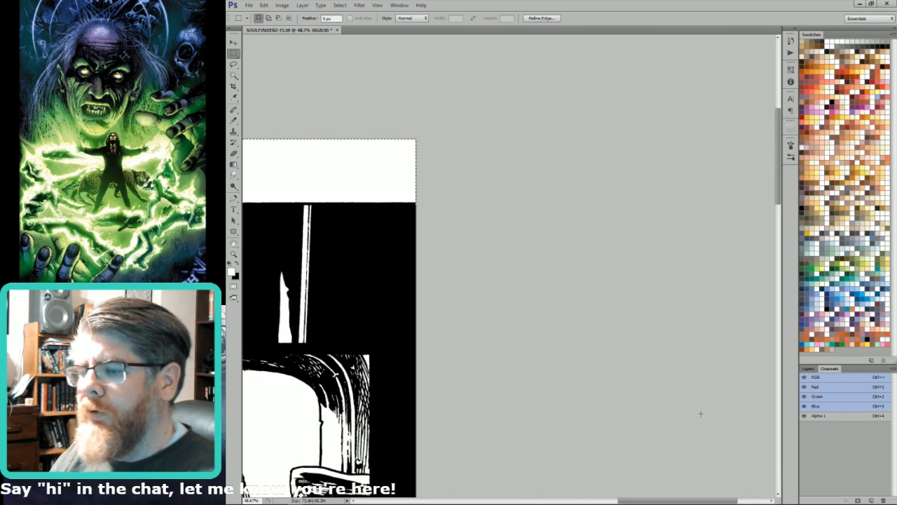
key("ctrl+BackSpace")
key("ctrl+0")
key("ctrl+d")
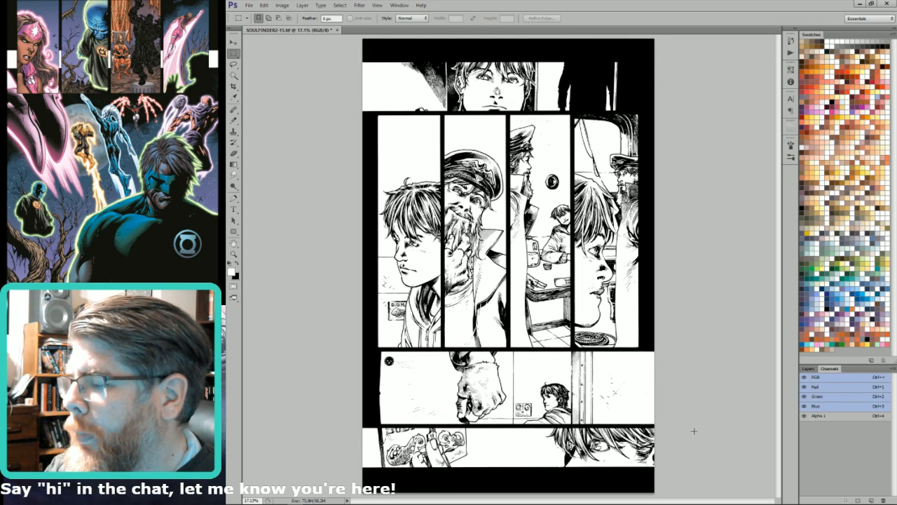
Step: Select the whole top tier of panels with the Magic Wand and choose a light beige-grey swatch
key("w")
left_click(605, 85)
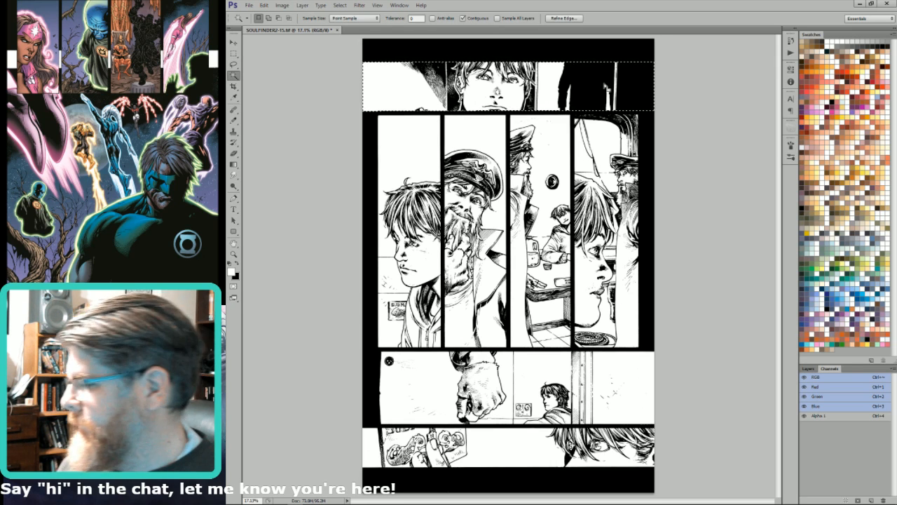
left_click(854, 228)
key("ctrl+BackSpace")
key("ctrl+d")
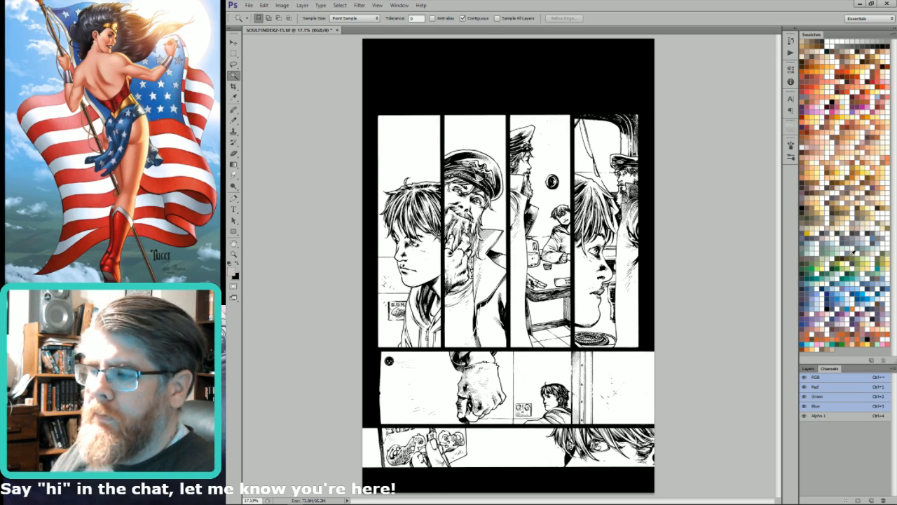
key("ctrl+alt+z")
key("ctrl+alt+z")
Step: Fill the selected top tier of panels with the light beige-grey colour and deselect
key("x")
key("ctrl+BackSpace")
mouse_move(422, 42)
left_mouse_down()
mouse_move(706, 108)
mouse_move(714, 138)
left_mouse_up()
key("l")
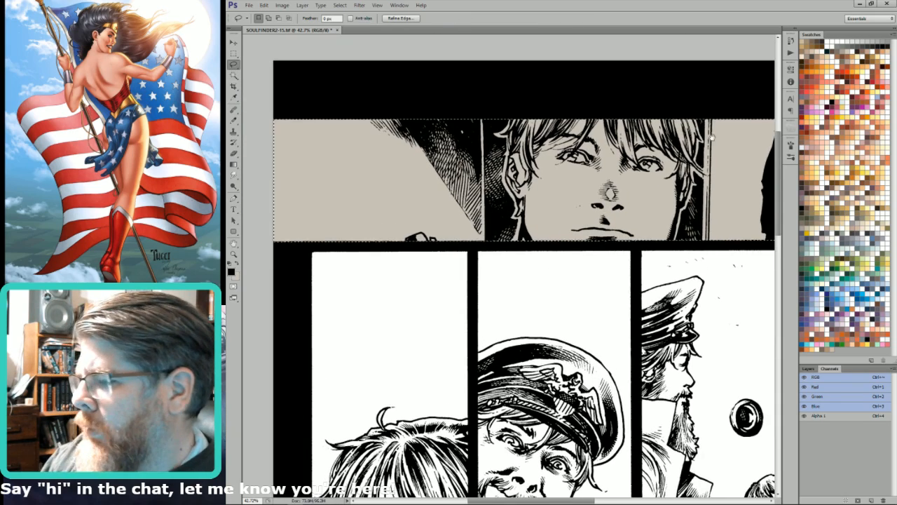
key("ctrl+d")
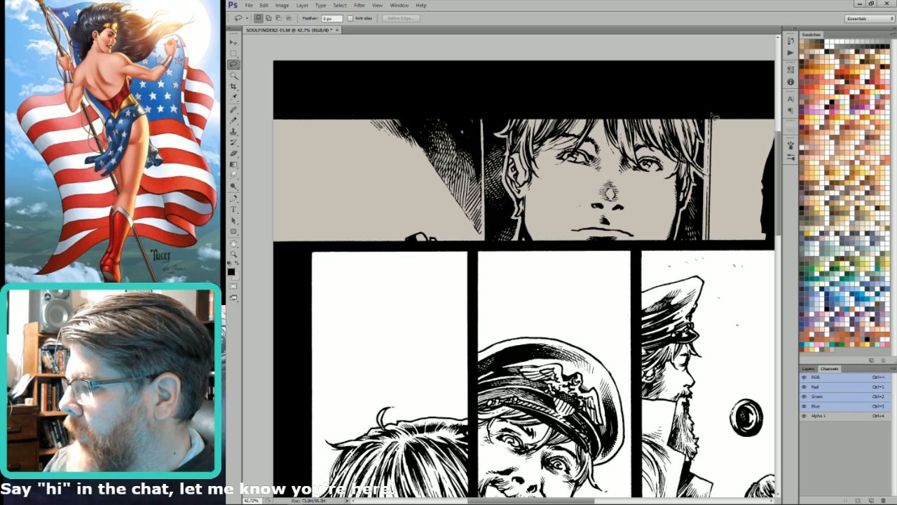
Step: Select the face close-up panel in the top tier, fill it twice with a muted purple swatch, and deselect
mouse_move(712, 246)
left_mouse_down()
mouse_move(481, 238)
mouse_move(488, 246)
mouse_move(491, 95)
left_mouse_up()
key("w")
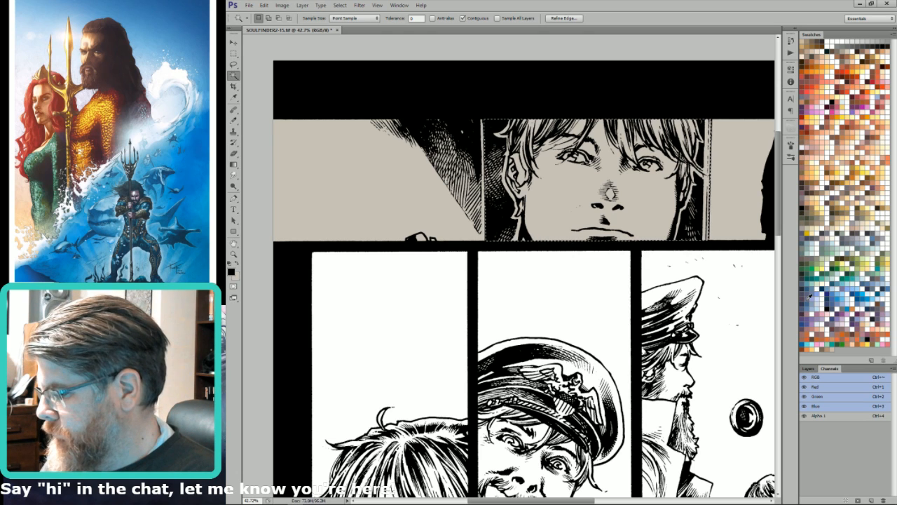
left_click(804, 298)
key("shift+BackSpace")
key("Return")
key("shift+BackSpace")
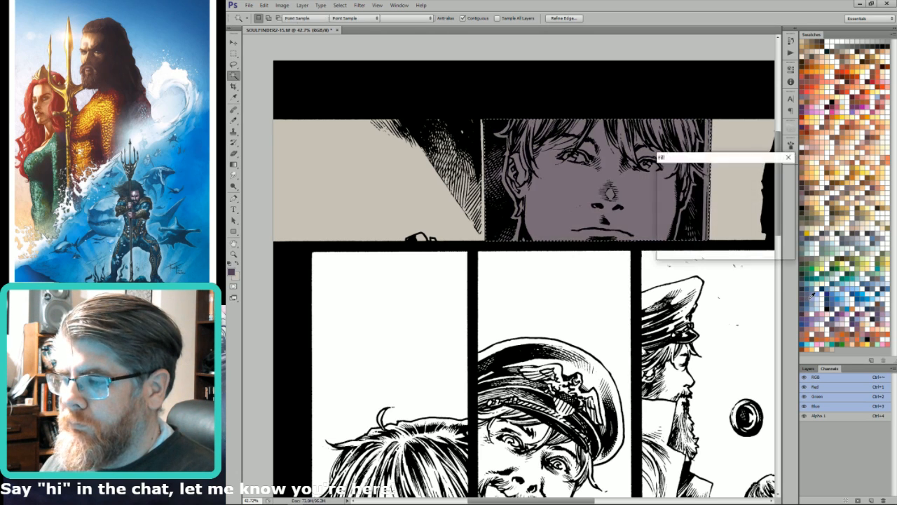
key("Return")
key("l")
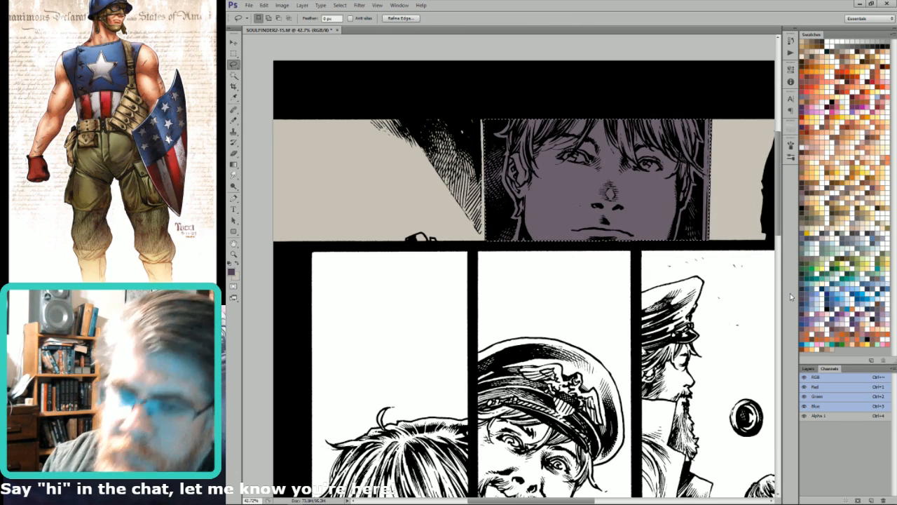
key("ctrl+d")
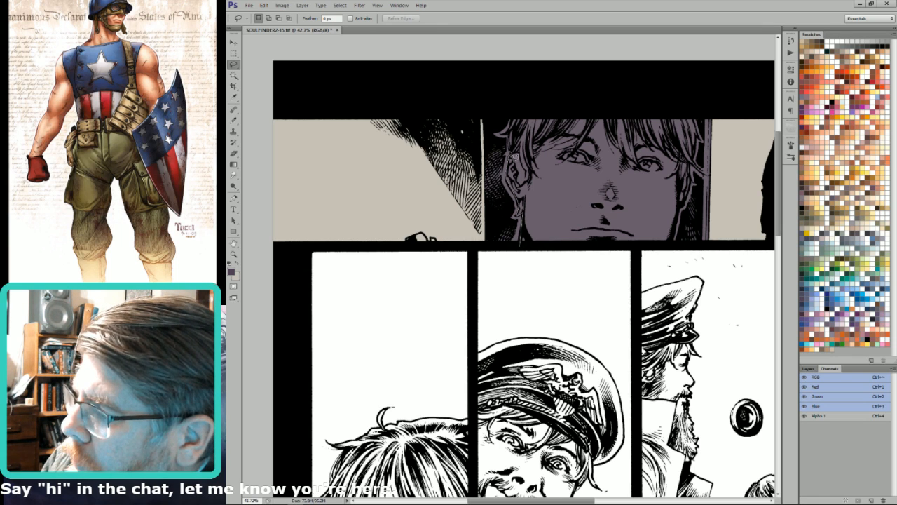
Step: Outline the face and hair in the top-tier close-up and fill them with a pinkish skin tone
mouse_move(511, 134)
left_mouse_down()
mouse_move(556, 80)
mouse_move(712, 103)
mouse_move(695, 98)
mouse_move(709, 180)
mouse_move(694, 172)
mouse_move(667, 237)
left_mouse_up()
key("w")
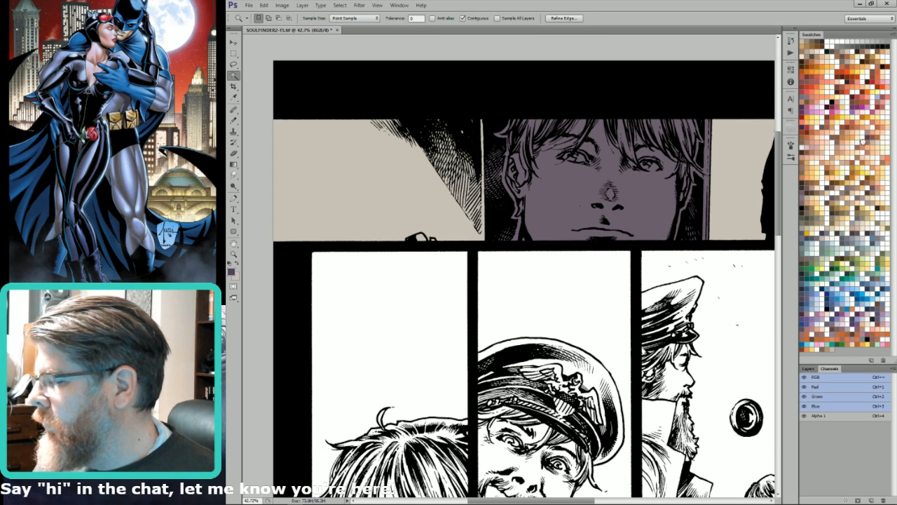
left_click(862, 142)
key("l")
key("ctrl+BackSpace")
key("alt+BackSpace")
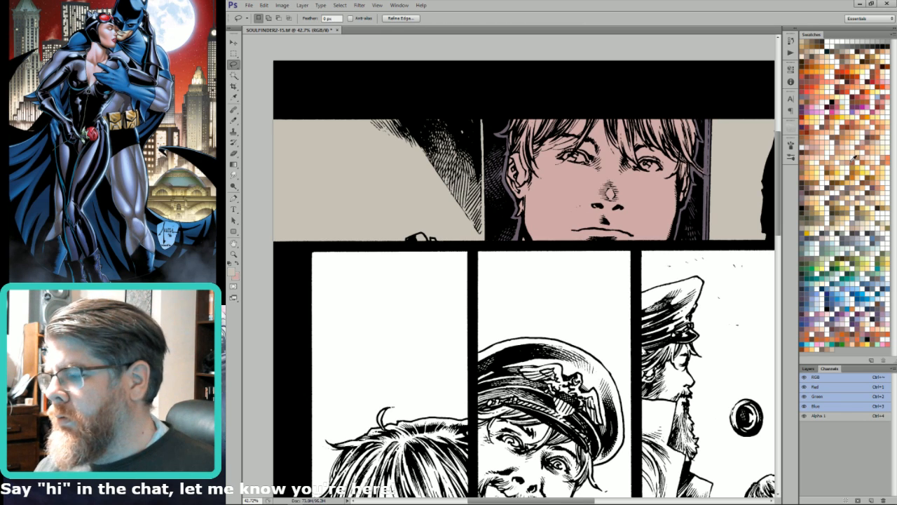
Step: Lasso the hair in the top-tier close-up, limit the selection to its skin-coloured area, and fill it with dark brown
mouse_move(707, 169)
left_mouse_down()
mouse_move(721, 261)
mouse_move(686, 256)
mouse_move(693, 236)
left_mouse_up()
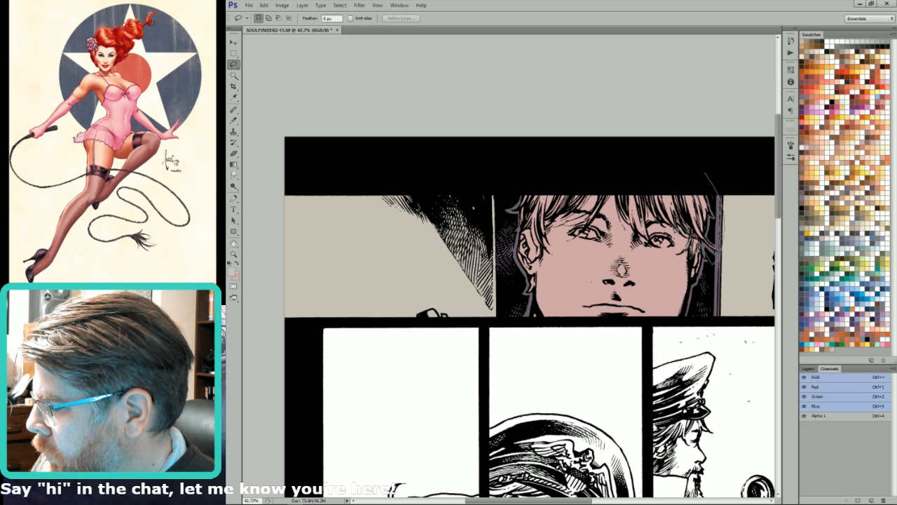
mouse_move(662, 220)
left_mouse_down()
mouse_move(645, 202)
mouse_move(654, 215)
left_mouse_up()
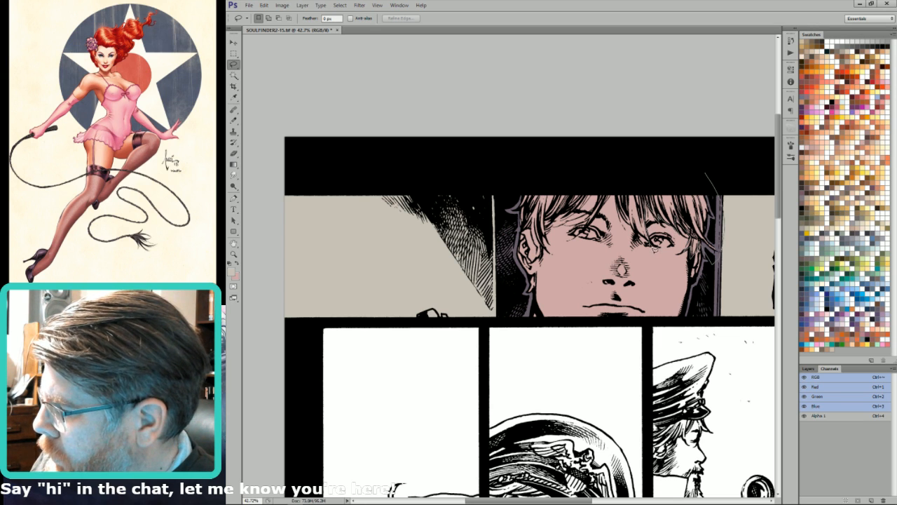
mouse_move(626, 219)
left_mouse_down()
mouse_move(624, 176)
mouse_move(643, 148)
left_mouse_up()
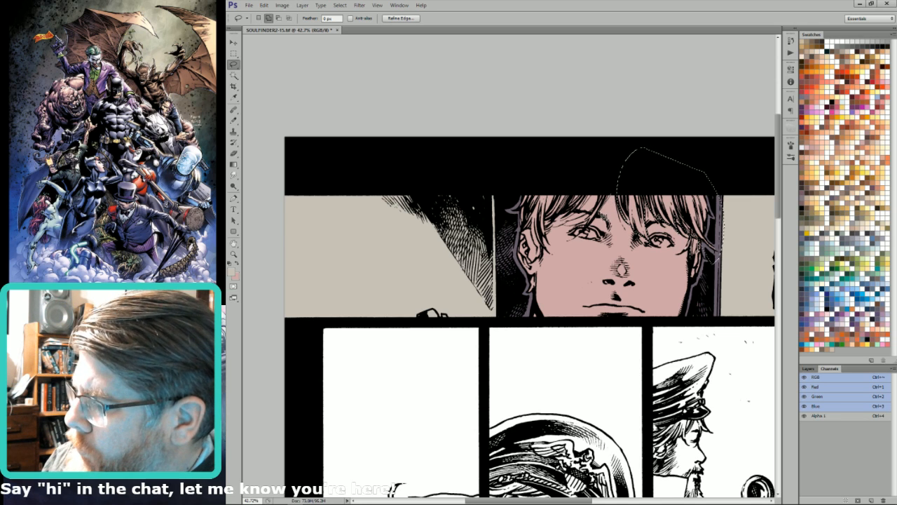
mouse_move(611, 180)
left_mouse_down()
mouse_move(588, 214)
mouse_move(563, 225)
left_mouse_up()
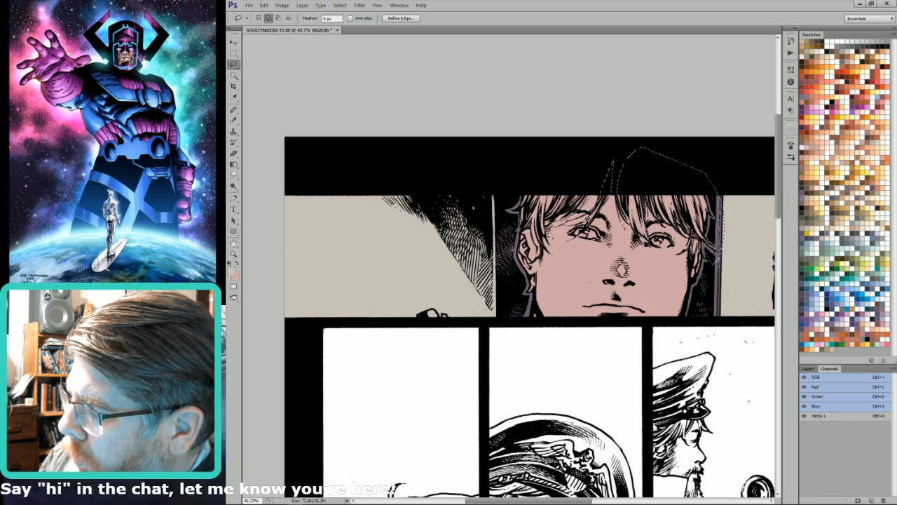
mouse_move(532, 235)
left_mouse_down()
mouse_move(549, 257)
mouse_move(549, 145)
mouse_move(598, 161)
mouse_move(579, 179)
left_mouse_up()
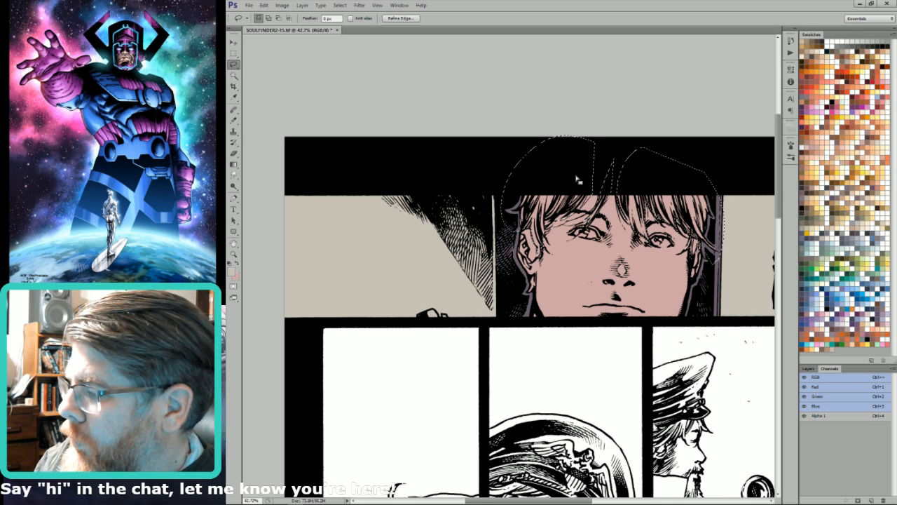
key("w")
left_click(574, 204, "alt+shift")
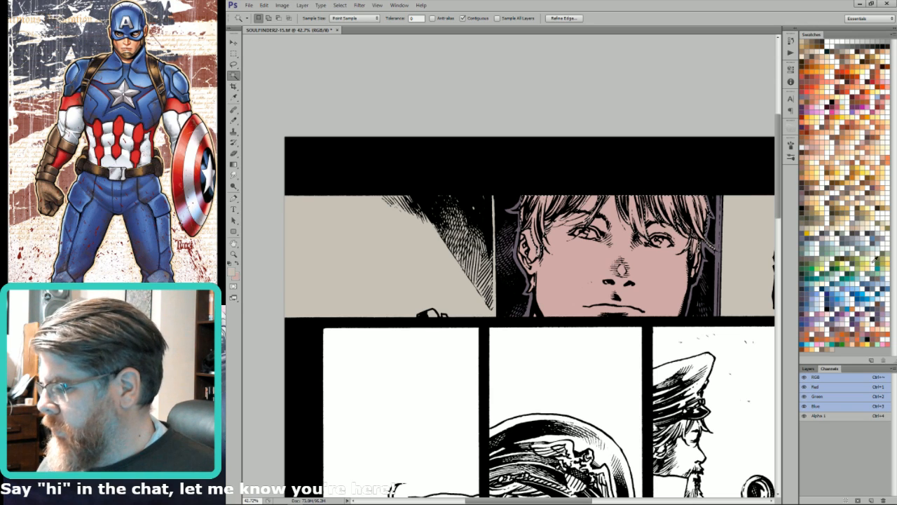
left_click(856, 231)
key("alt+BackSpace")
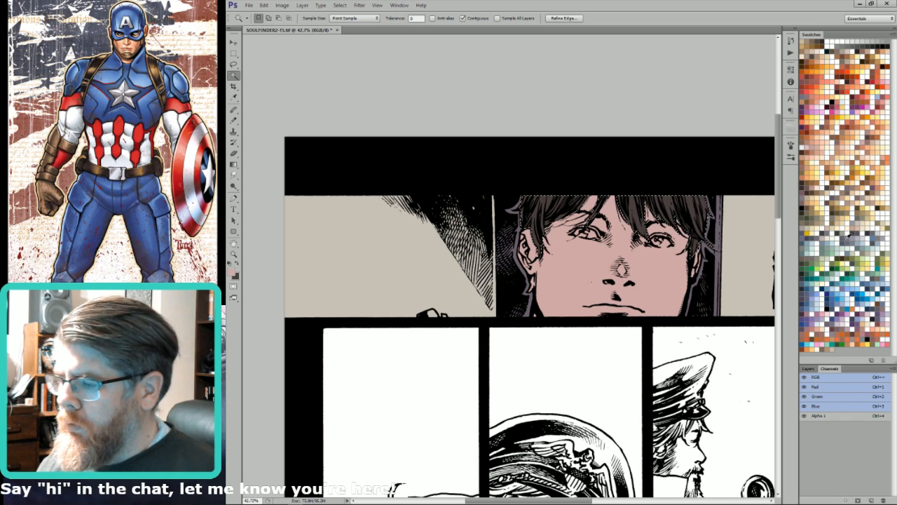
key("ctrl+d")
key("l")
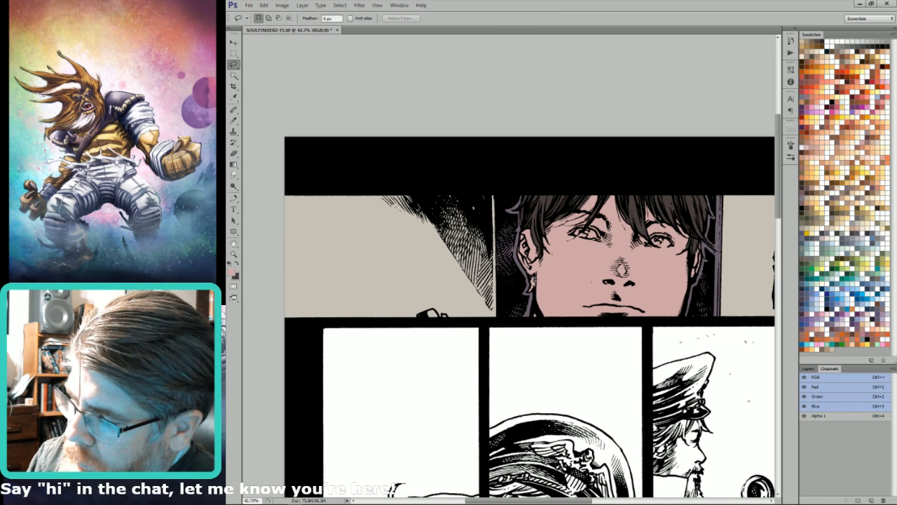
Step: Lasso the small area beneath the ear in the top-tier close-up and limit the selection to its flat colour
key("w")
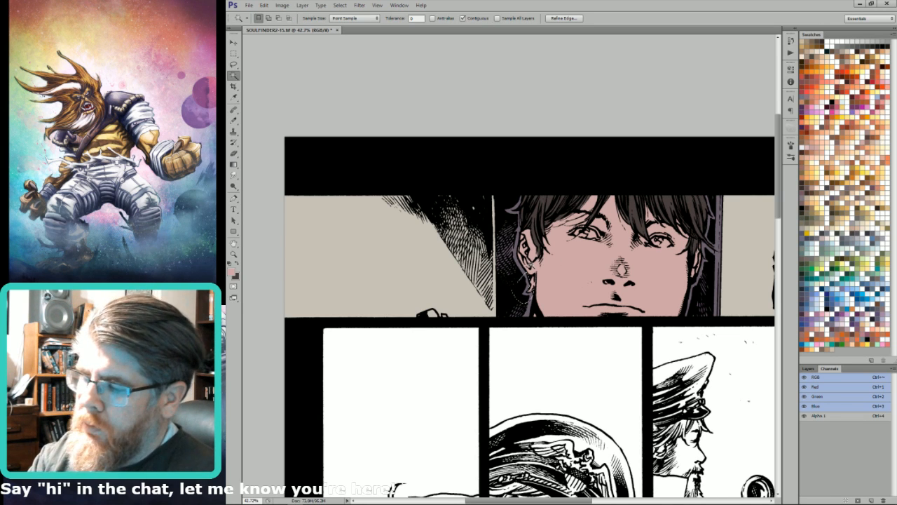
key("l")
mouse_move(536, 275)
left_mouse_down()
mouse_move(517, 298)
mouse_move(538, 284)
left_mouse_up()
key("w")
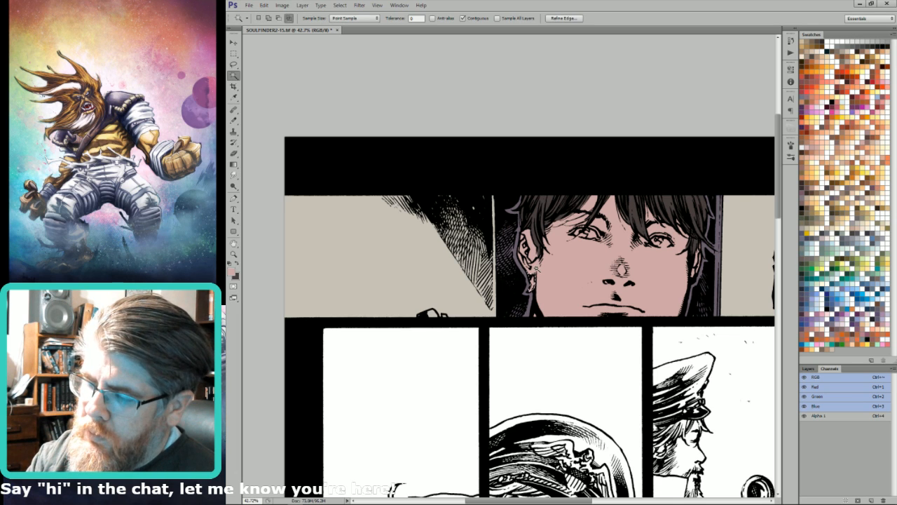
key("l")
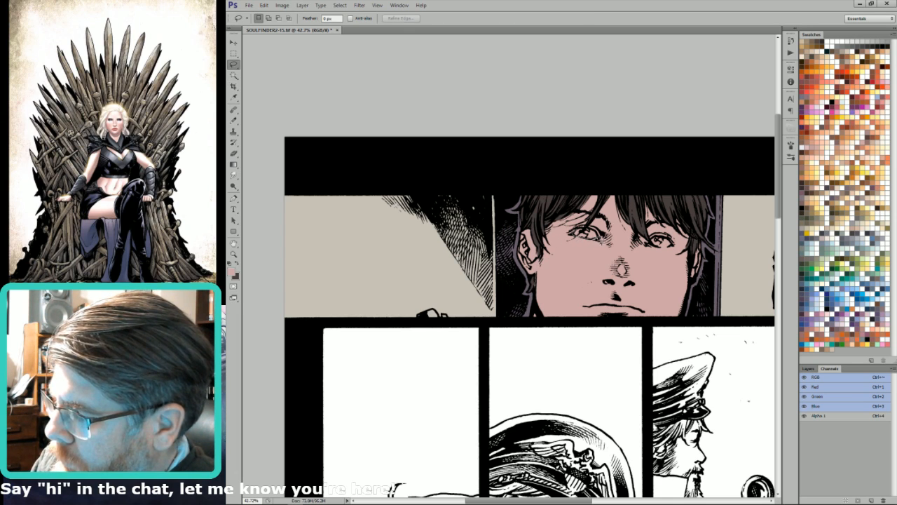
Step: Select the skin-coloured areas of both eyes in the top-tier close-up, fill them white, and pencil the irises muted blue
left_click_drag(586, 234, 577, 235)
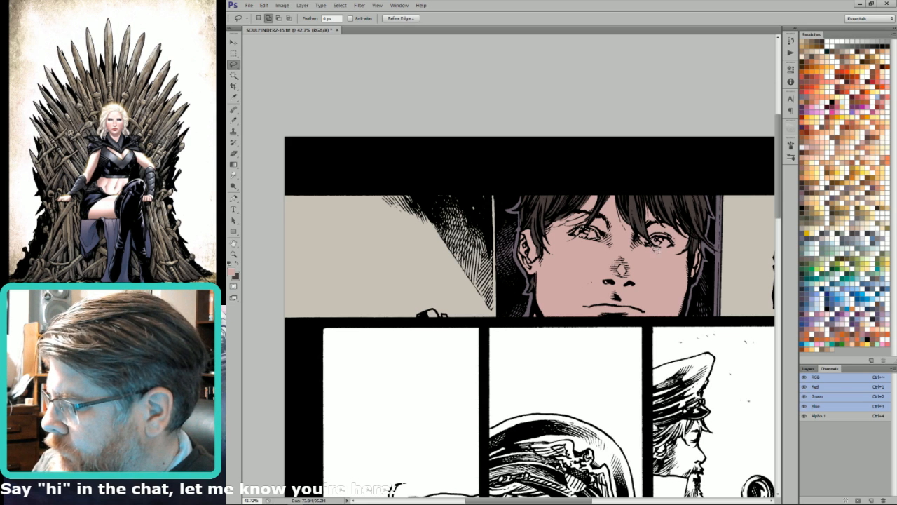
key("w")
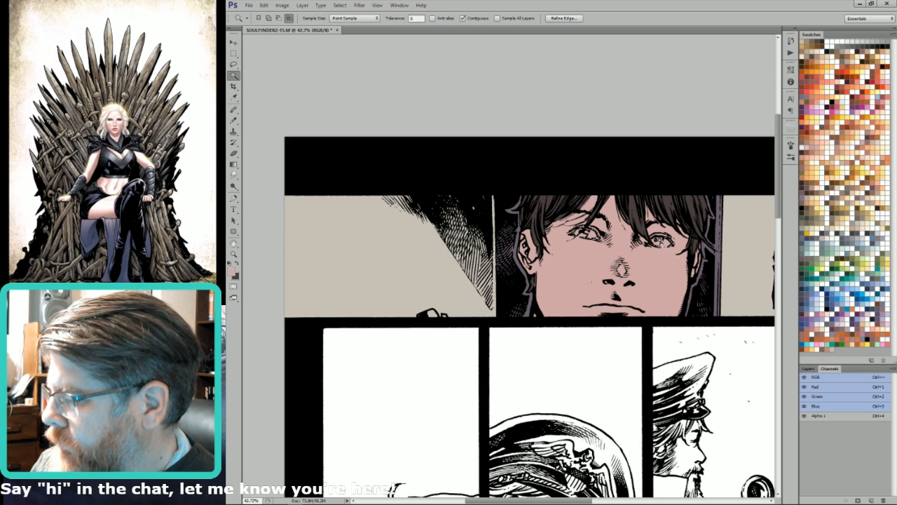
left_click(660, 242, "alt+shift")
key("l")
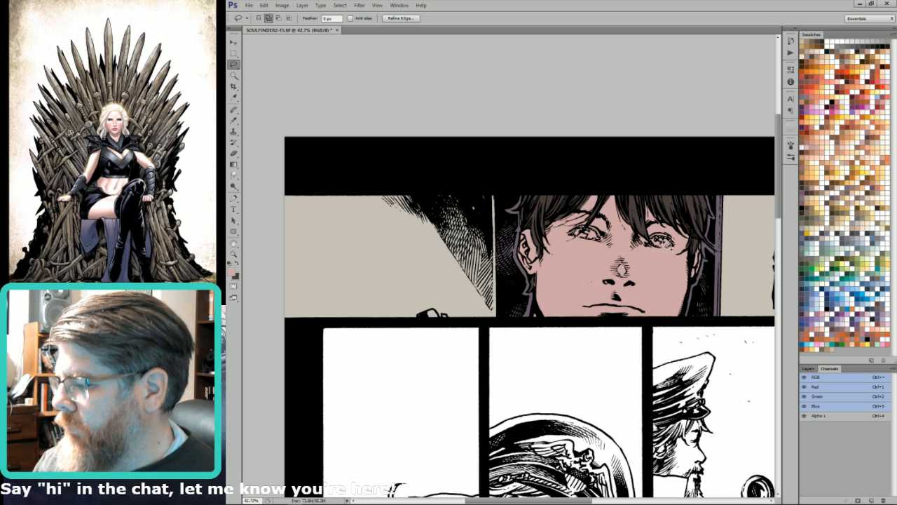
key("d")
key("ctrl+BackSpace")
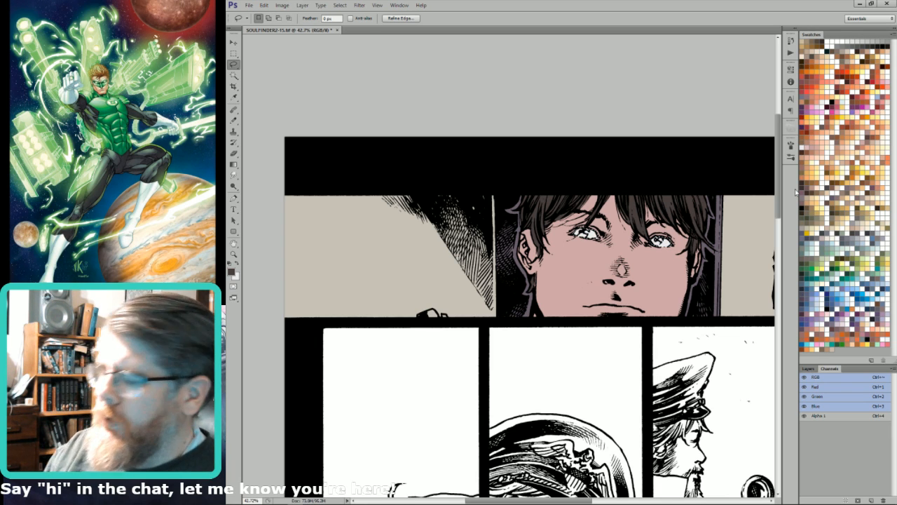
key("b")
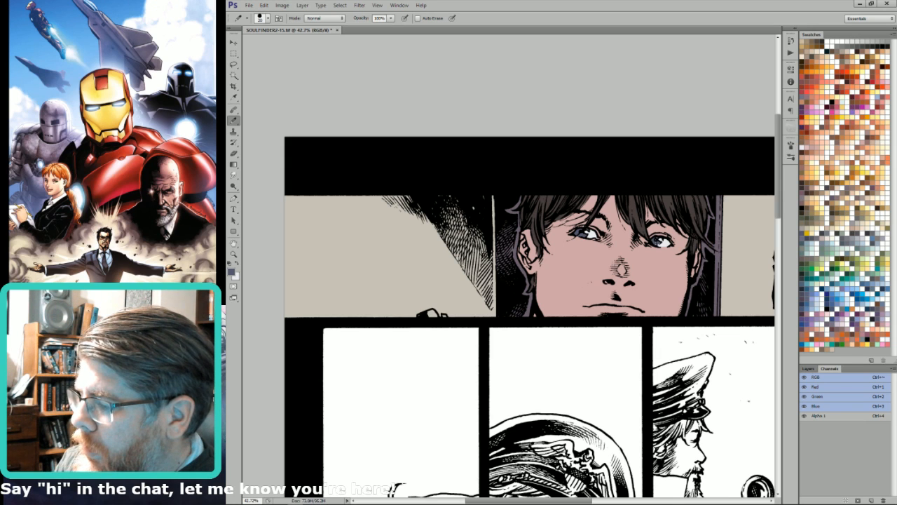
Step: Select the first panel of the middle tier, fill it with a light tan swatch, and deselect
key("ctrl+minus")
key("ctrl+minus")
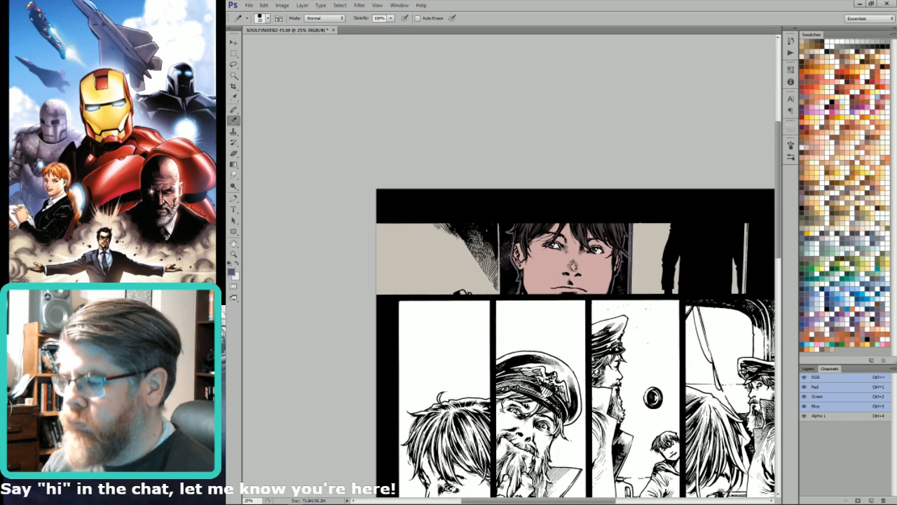
left_click_drag(701, 213, 666, 206)
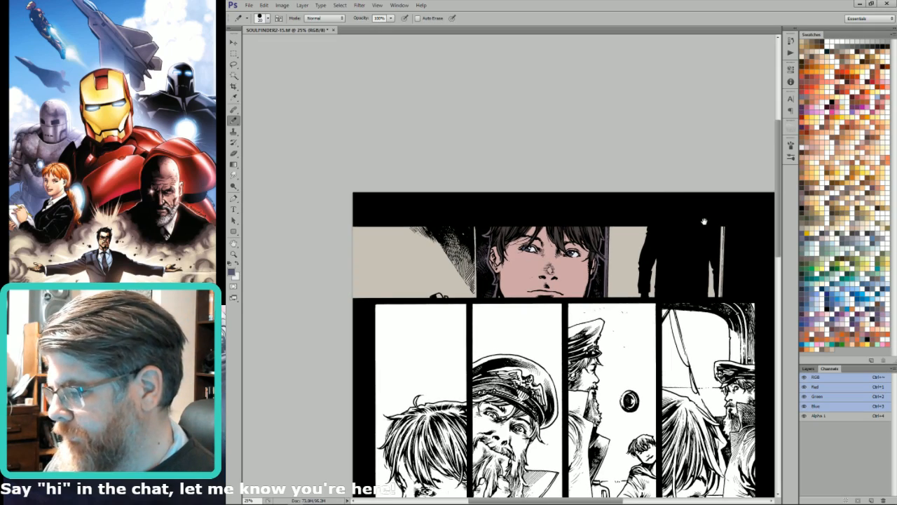
left_click_drag(641, 363, 724, 205)
left_click_drag(596, 339, 698, 296)
key("w")
left_click(647, 294)
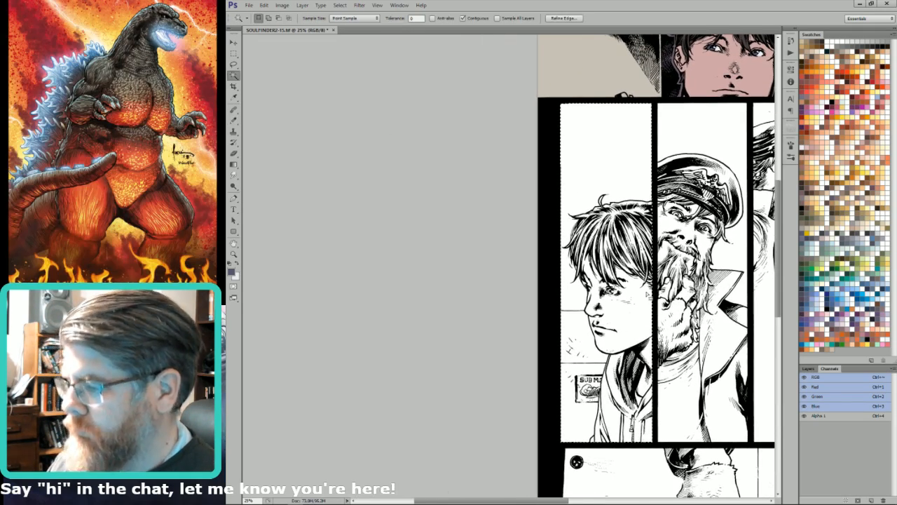
left_click(868, 197)
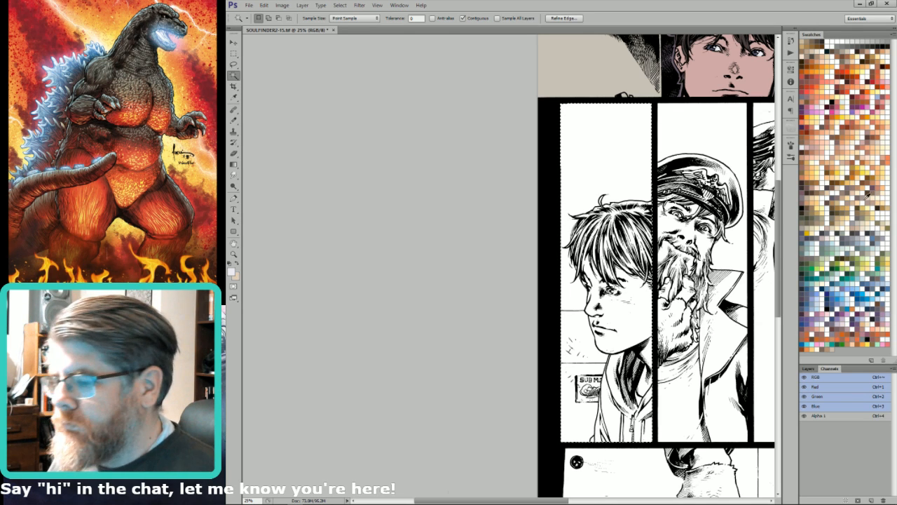
key("alt+BackSpace")
key("l")
key("ctrl+d")
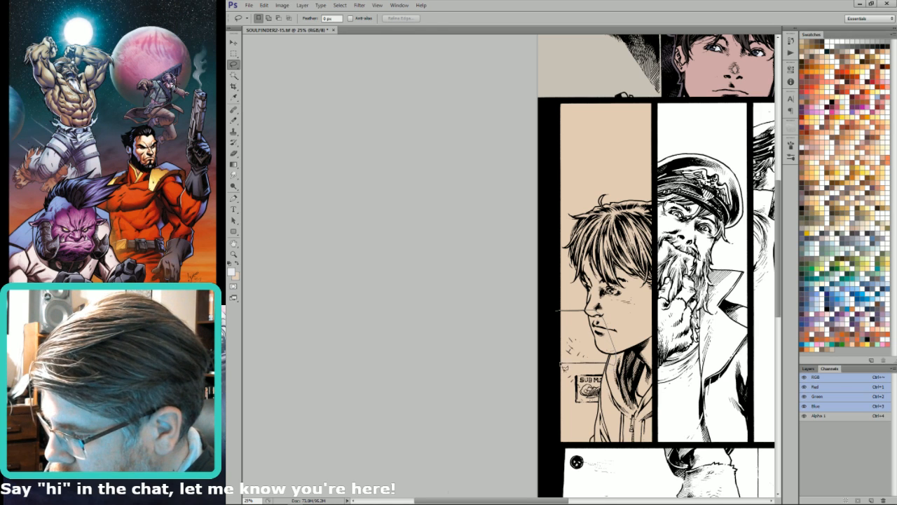
Step: Select the horizontal wall band behind the boy's chin in the first middle-tier panel, fill it with grey-brown, and deselect
left_click(562, 363)
key("w")
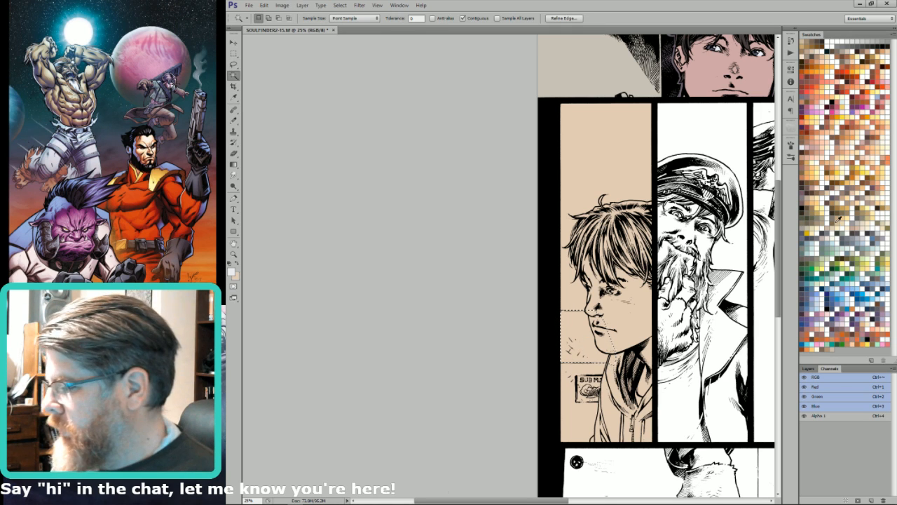
key("shift+F5")
key("Return")
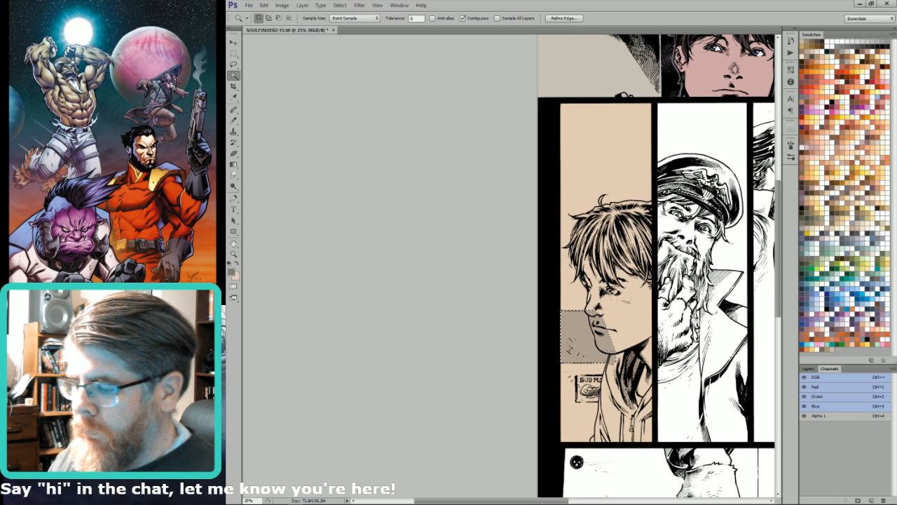
key("ctrl+d")
Step: Lasso the "SUB MA" wall sign in the first middle-tier panel, fill it with a light lavender-grey swatch, and deselect
left_click_drag(603, 475, 659, 476)
key("l")
mouse_move(533, 193)
left_mouse_down()
mouse_move(525, 184)
mouse_move(527, 260)
mouse_move(593, 257)
mouse_move(621, 196)
mouse_move(616, 181)
mouse_move(534, 174)
mouse_move(526, 184)
left_mouse_up()
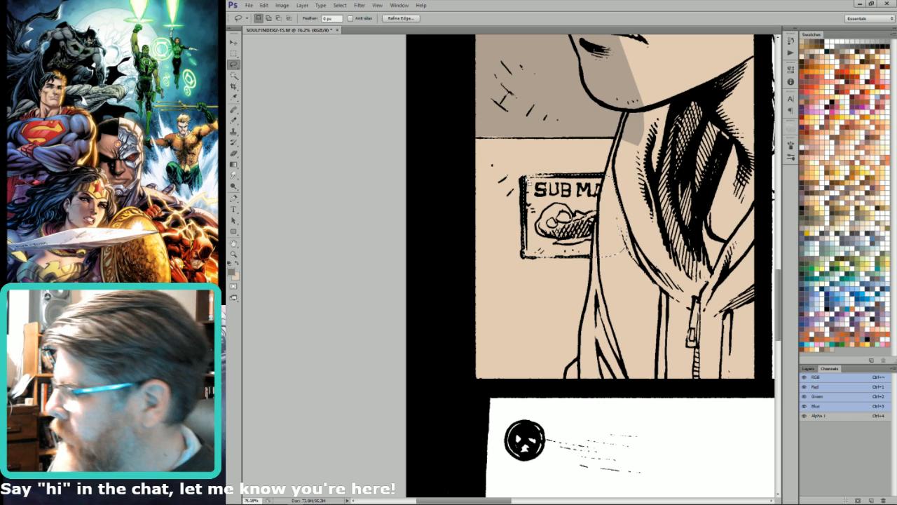
left_click(880, 241)
key("shift+F5")
key("Return")
key("shift+F5")
key("Return")
key("ctrl+d")
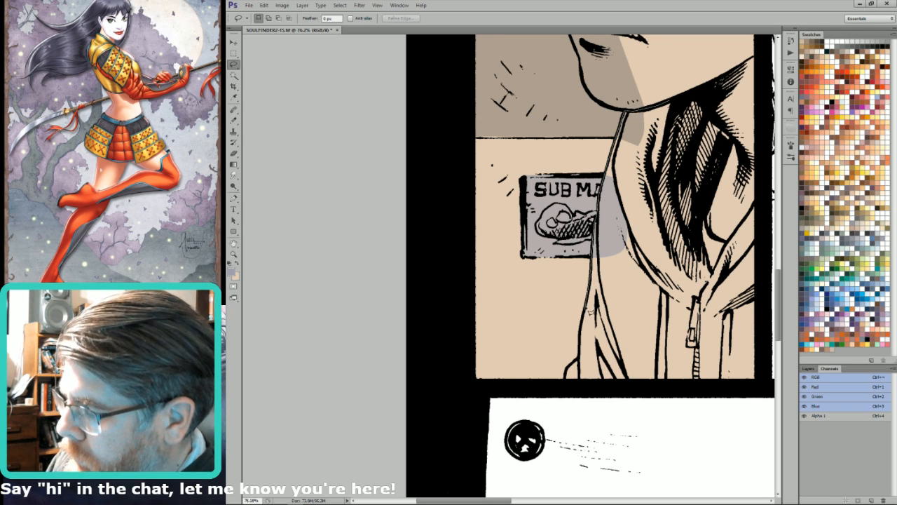
Step: Lasso the boy's hoodie in the first middle-tier panel, limit the selection to the panel area, and fill it with rust red
mouse_move(581, 362)
left_mouse_down()
mouse_move(568, 380)
mouse_move(578, 397)
mouse_move(766, 394)
mouse_move(753, 105)
mouse_move(758, 128)
mouse_move(763, 204)
mouse_move(725, 245)
mouse_move(716, 279)
mouse_move(703, 241)
mouse_move(738, 148)
mouse_move(685, 84)
mouse_move(675, 105)
left_mouse_up()
key("w")
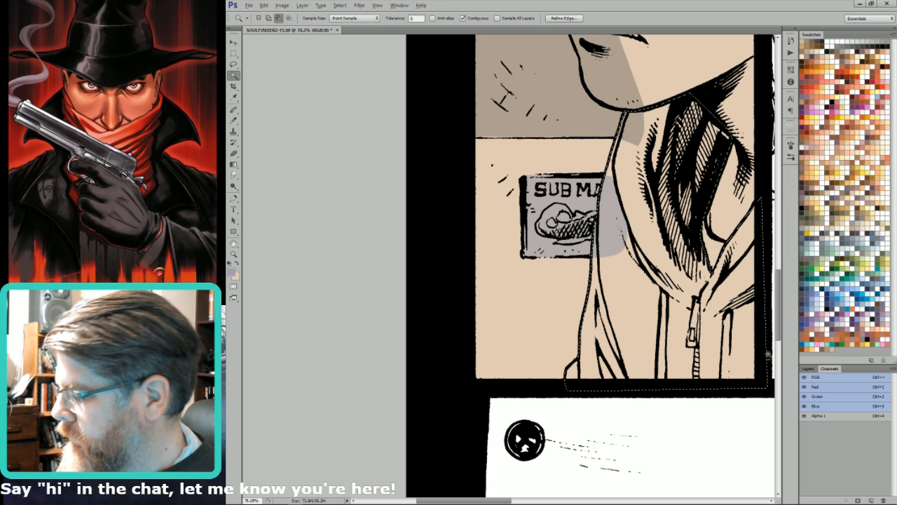
left_click(856, 73)
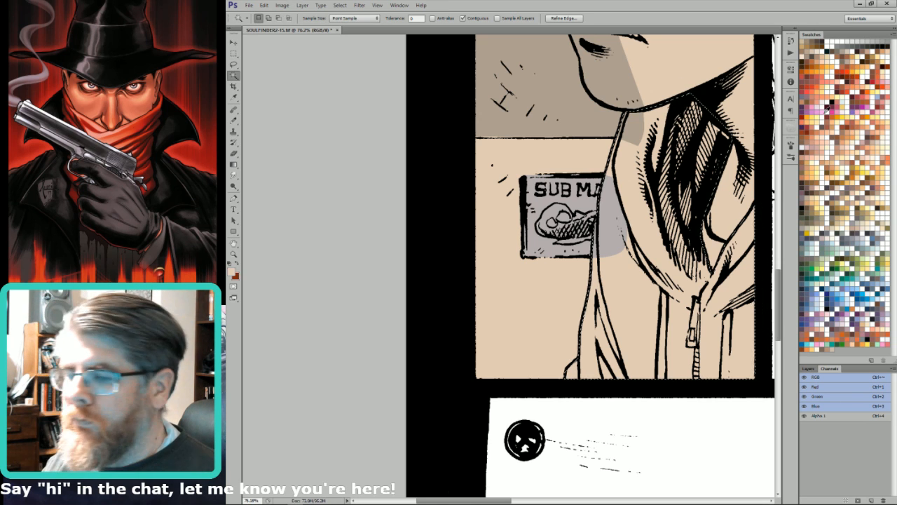
key("ctrl+minus")
key("x")
key("ctrl+BackSpace")
Step: Select the shirt showing inside the hoodie's collar, fill it with dark blue-grey, and deselect
key("l")
mouse_move(676, 223)
left_mouse_down()
mouse_move(684, 242)
mouse_move(705, 254)
mouse_move(694, 291)
left_mouse_up()
key("w")
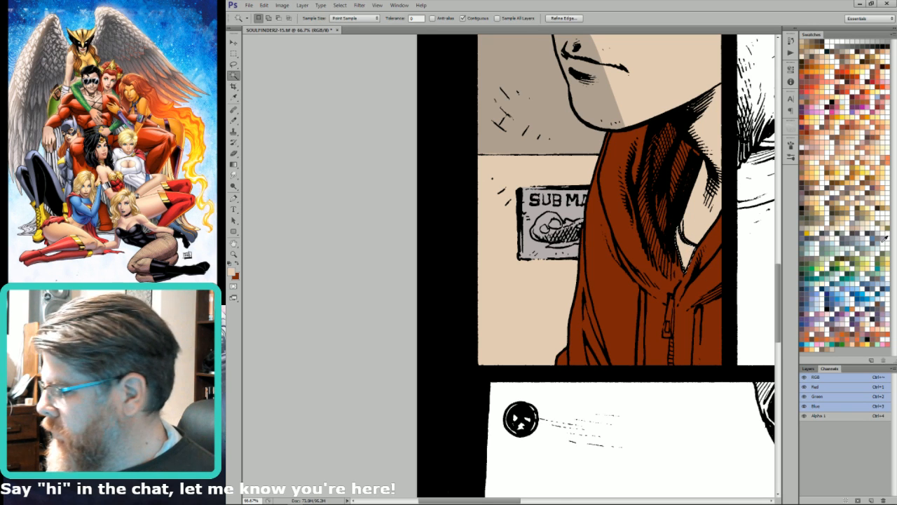
key("x")
key("x")
left_click(869, 247)
key("x")
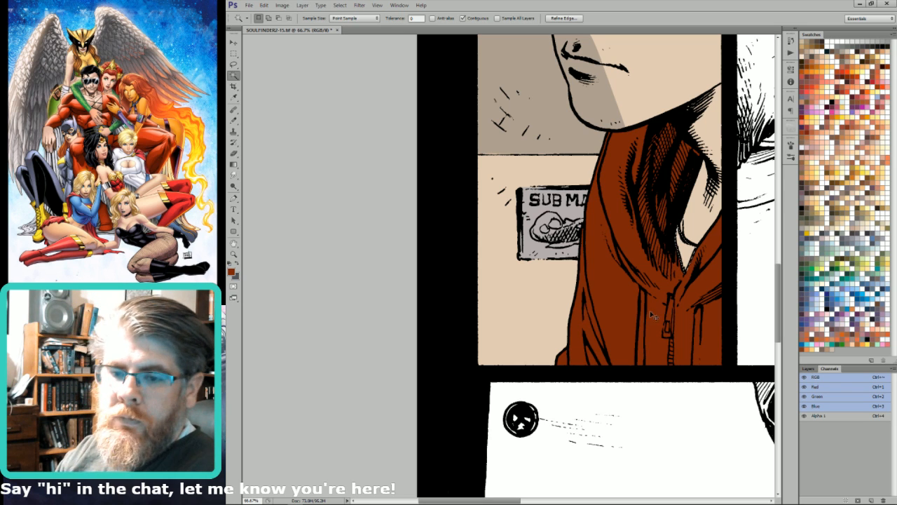
key("ctrl+BackSpace")
key("l")
key("ctrl+d")
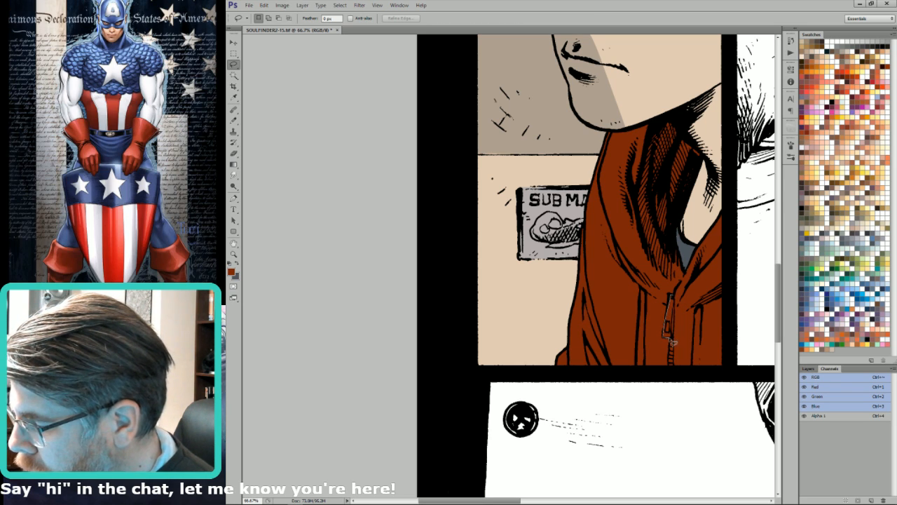
Step: Lasso the hoodie's zipper and pull tab and fill them with a grey swatch
mouse_move(674, 369)
left_mouse_down()
mouse_move(677, 298)
mouse_move(669, 340)
left_mouse_up()
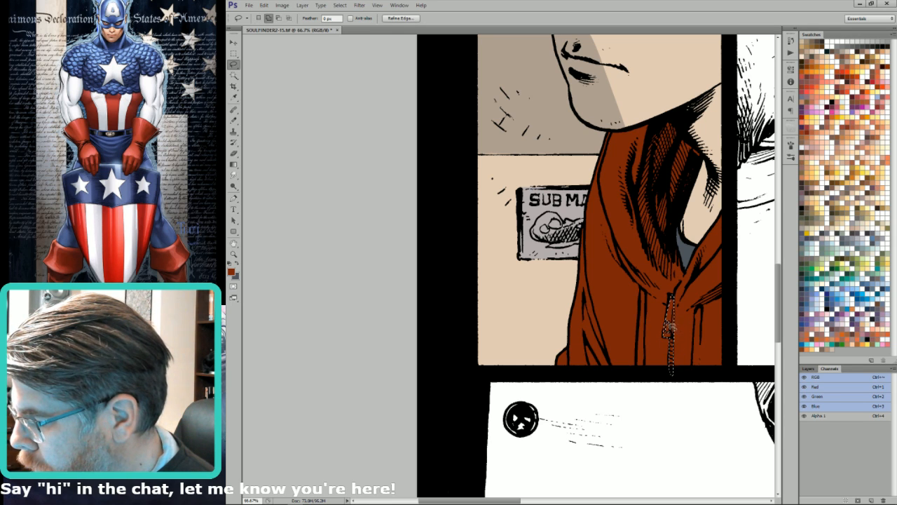
key("w")
key("ctrl+d")
key("l")
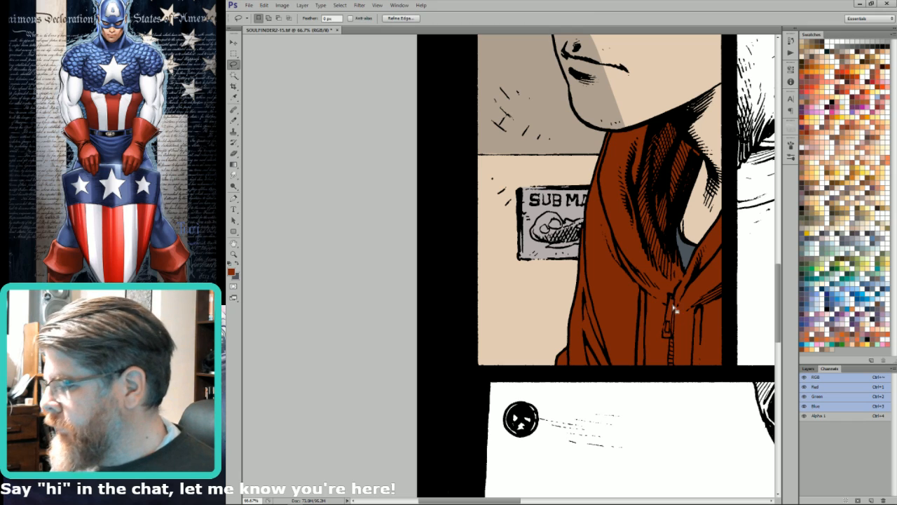
left_click(854, 237)
key("shift+BackSpace")
key("Return")
Step: Outline the boy's face and neck, exclude the shirt and hoodie from the selection, fill it with a peachy skin tone, and deselect
left_click_drag(719, 301, 718, 315)
left_click_drag(707, 104, 725, 341)
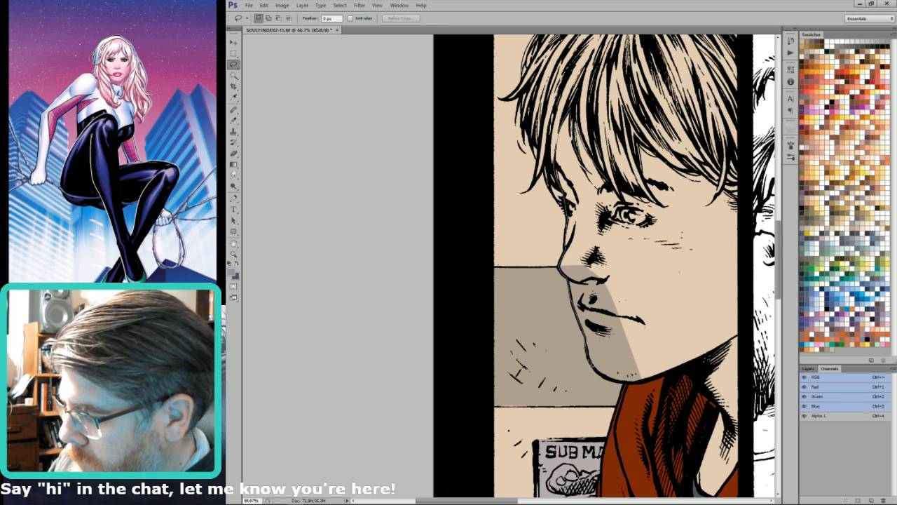
mouse_move(609, 379)
left_mouse_down()
mouse_move(648, 403)
mouse_move(706, 411)
mouse_move(685, 429)
mouse_move(685, 482)
mouse_move(701, 502)
mouse_move(707, 482)
mouse_move(732, 484)
mouse_move(754, 458)
mouse_move(741, 171)
left_mouse_up()
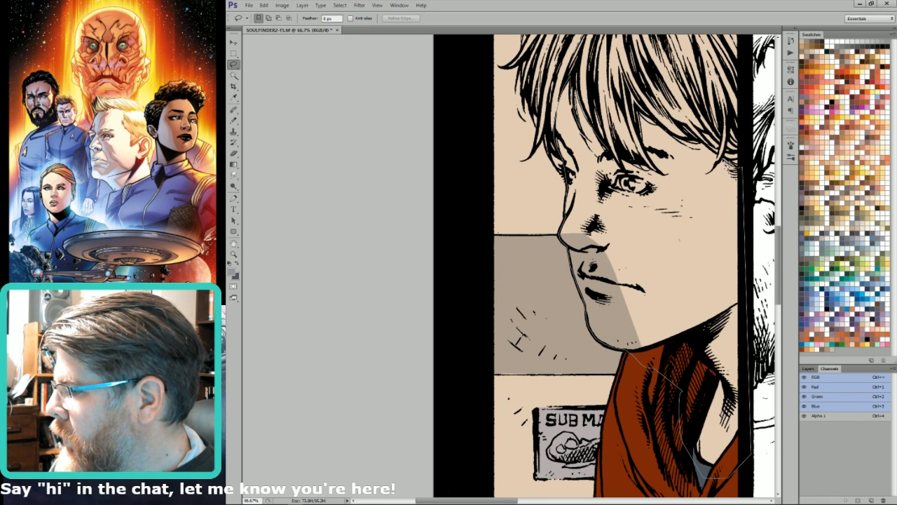
mouse_move(715, 153)
left_mouse_down()
mouse_move(692, 120)
mouse_move(688, 131)
mouse_move(641, 112)
left_mouse_up()
mouse_move(647, 143)
left_mouse_down()
mouse_move(663, 181)
mouse_move(639, 166)
left_mouse_up()
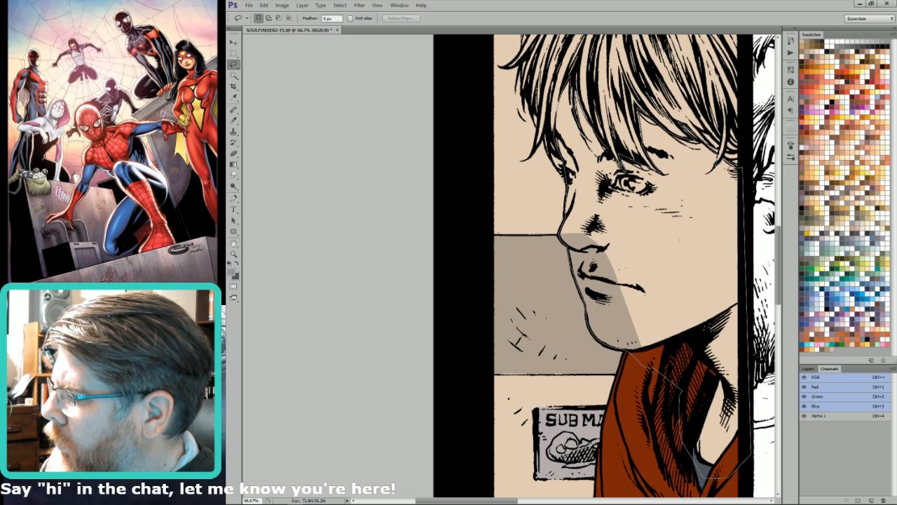
left_click_drag(620, 160, 621, 169)
key("w")
left_click(711, 476, "alt")
left_click(729, 469, "alt")
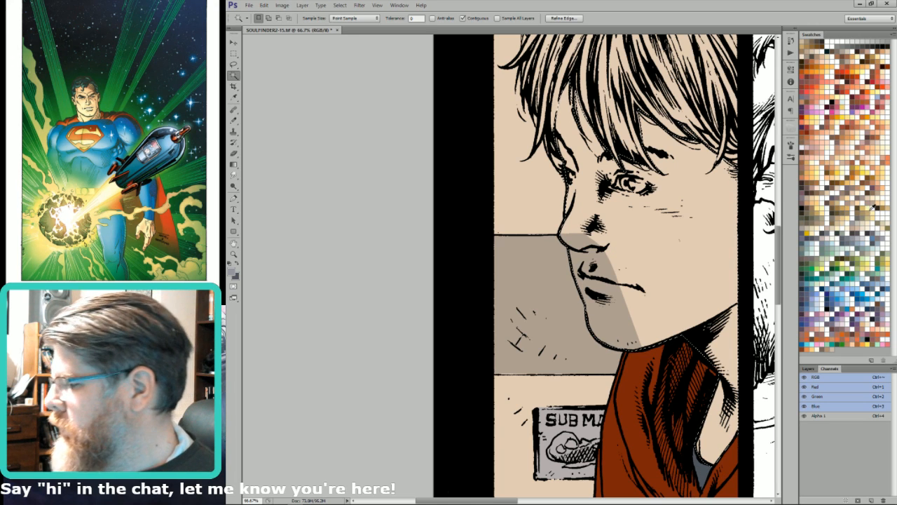
left_click(884, 159)
key("x")
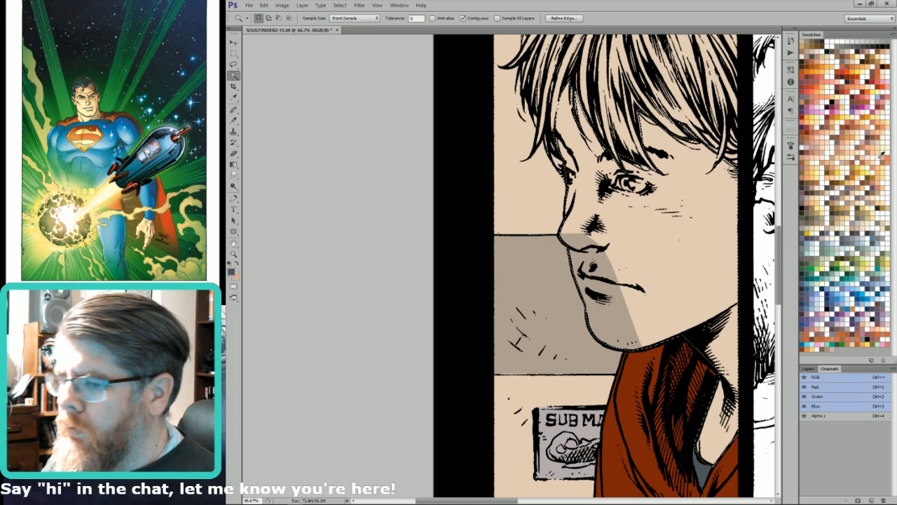
key("ctrl+BackSpace")
key("l")
mouse_move(654, 235)
left_mouse_down()
mouse_move(656, 268)
mouse_move(716, 412)
left_mouse_up()
left_click_drag(654, 63, 647, 75)
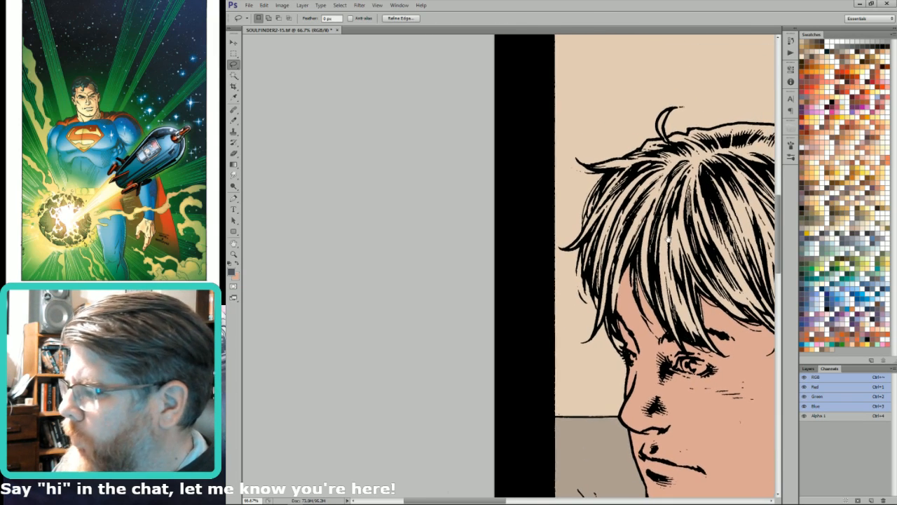
key("ctrl+d")
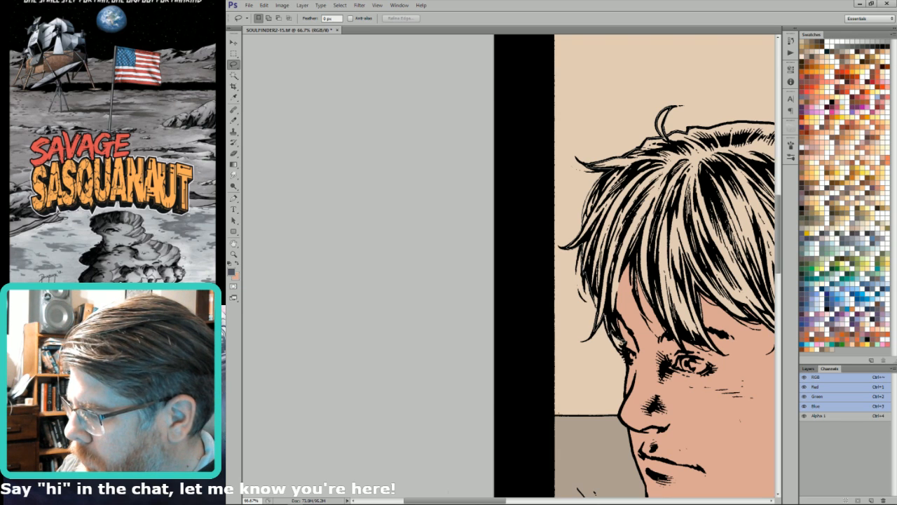
Step: Lasso the boy's hair in the first middle-tier panel, exclude the face from the selection, and fill it with dark brown
left_click(719, 372)
left_click(706, 364)
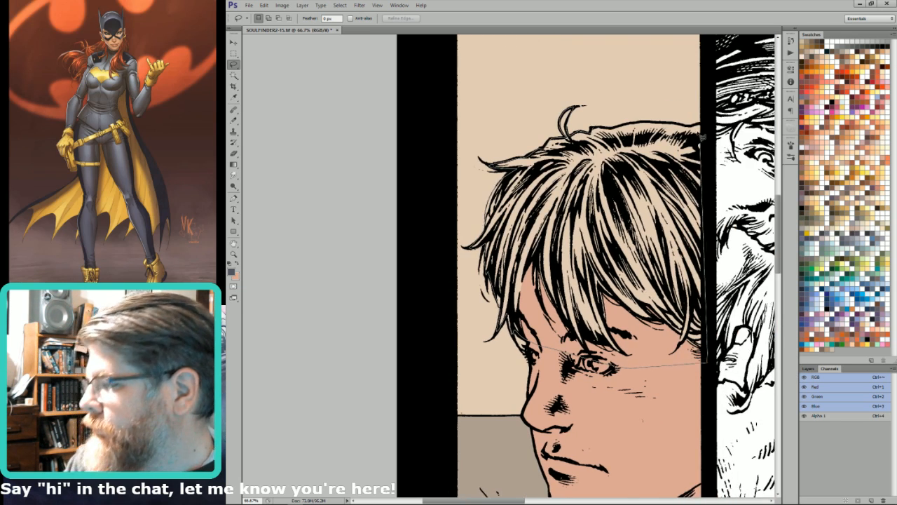
left_click(706, 126)
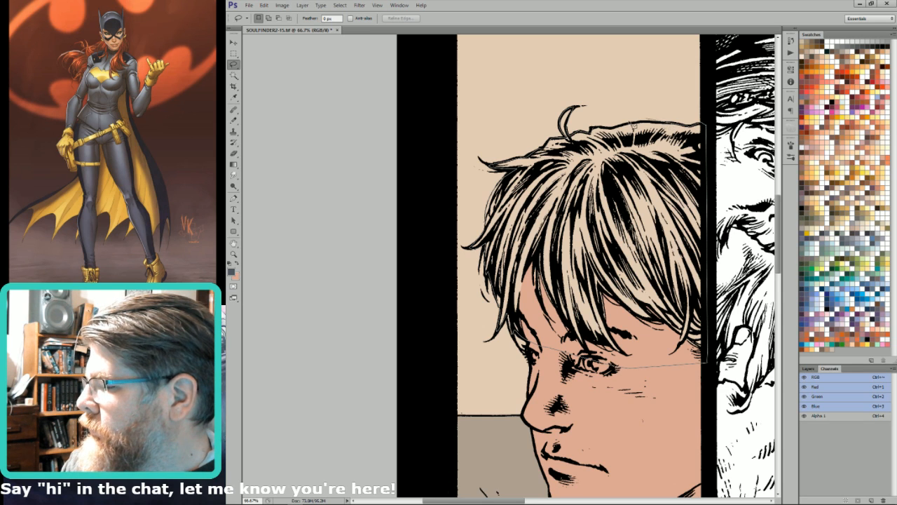
left_click(600, 130)
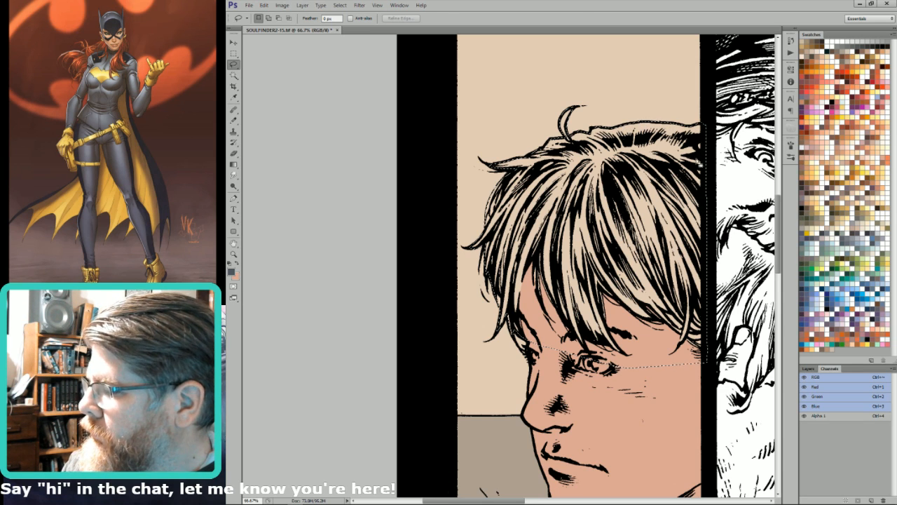
key("w")
left_click(646, 346, "alt")
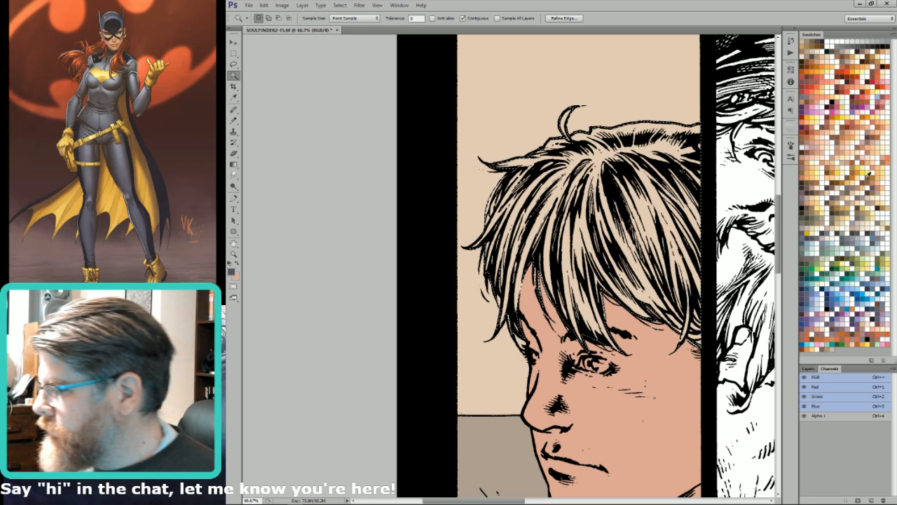
key("l")
left_click(815, 199)
key("ctrl+BackSpace")
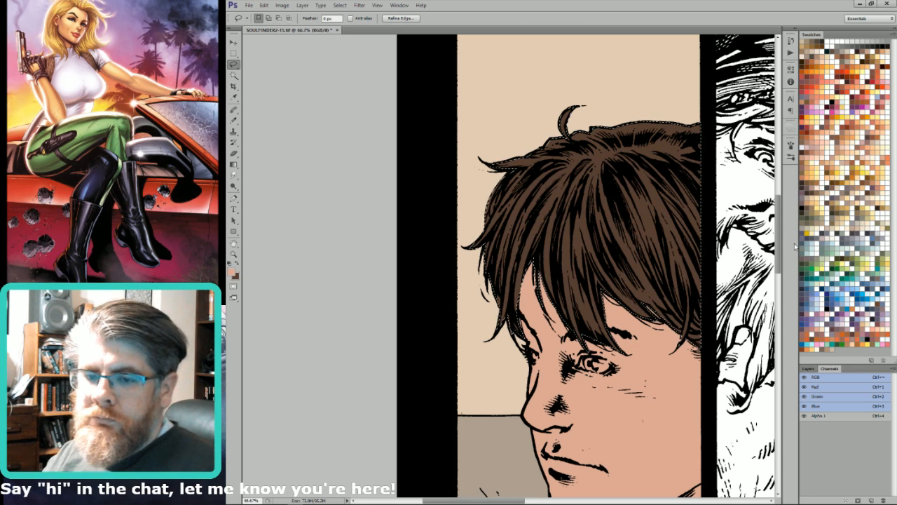
Step: Desaturate the boy's hair colour with Hue/Saturation to a muted grey-brown and deselect
key("ctrl+u")
left_click(740, 429)
left_click_drag(741, 429, 729, 429)
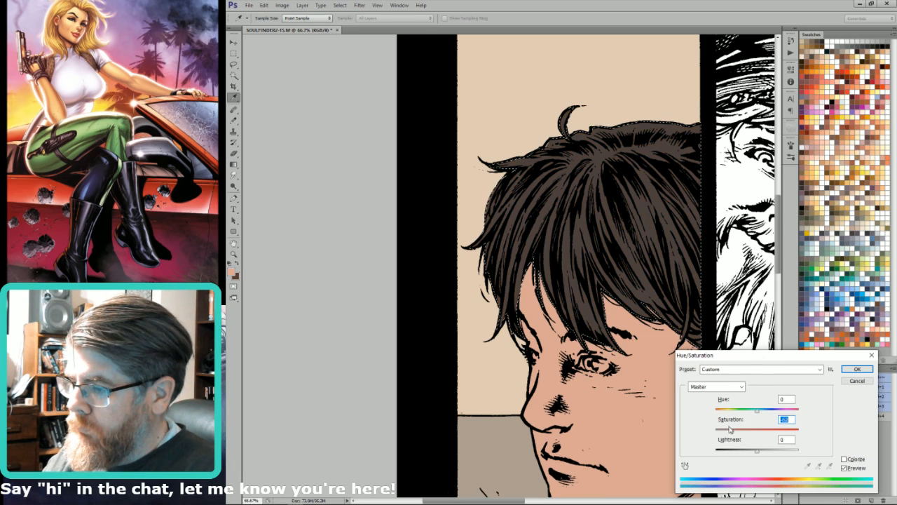
key("Return")
left_click_drag(678, 362, 692, 307)
key("ctrl+d")
Step: Lasso the boy's eyes and fill them with white
left_click_drag(607, 305, 605, 307)
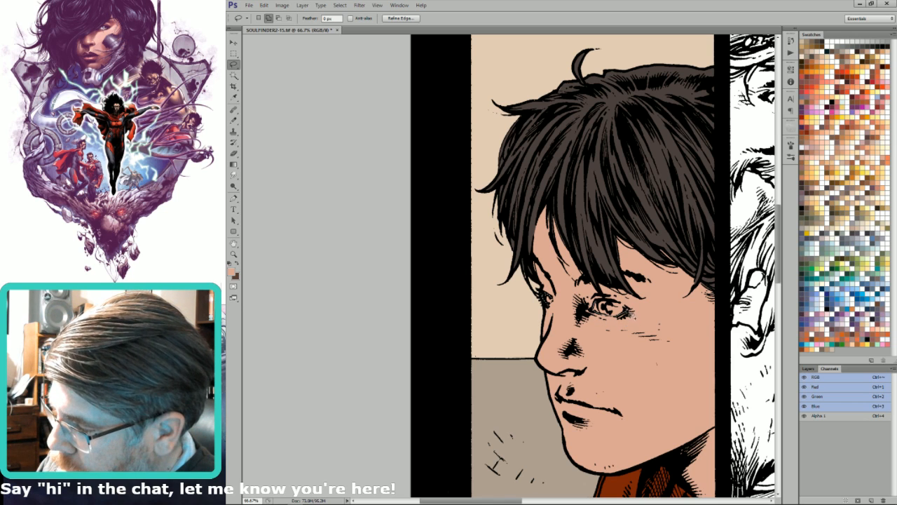
left_click(800, 148)
key("x")
key("ctrl+BackSpace")
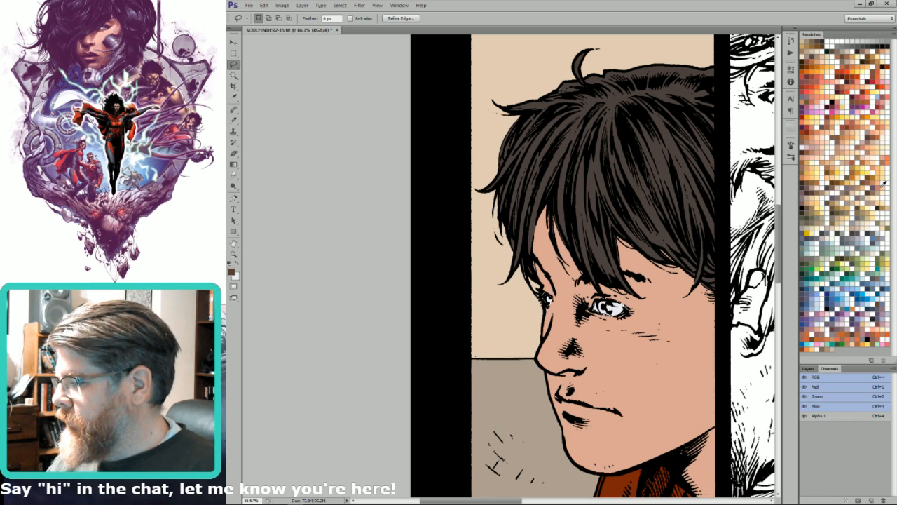
Step: Paint the boy's iris grey-green with the Pencil and save the page
key("b")
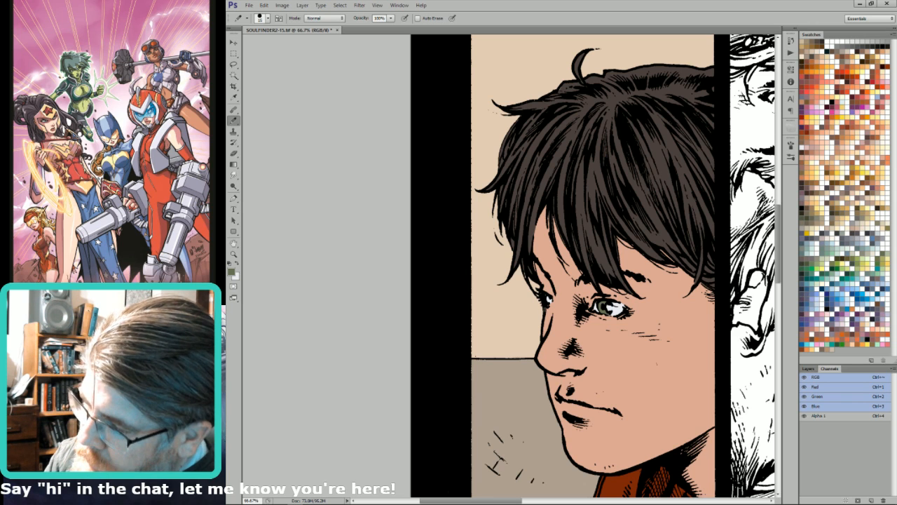
key("ctrl+0")
key("ctrl+s")
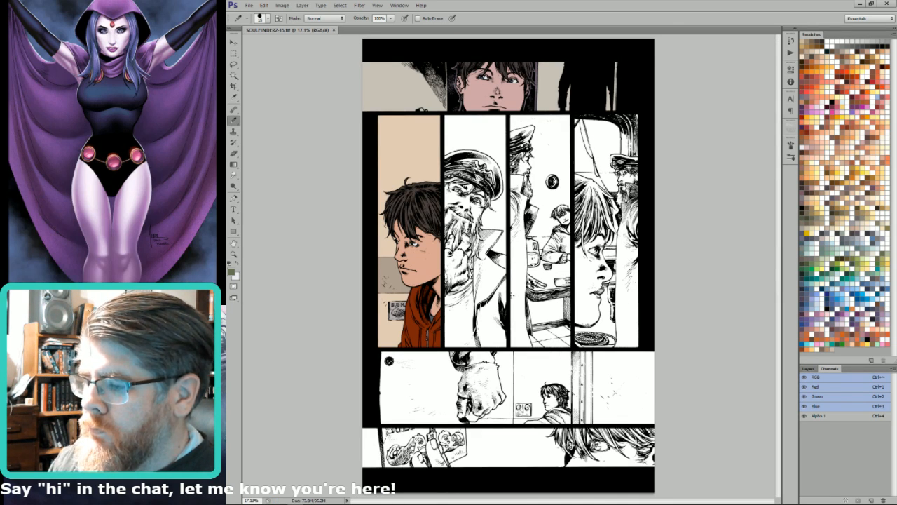
Step: Select the whole second middle-tier panel, fill it with a dark purplish grey base, and deselect
key("w")
left_click(501, 288)
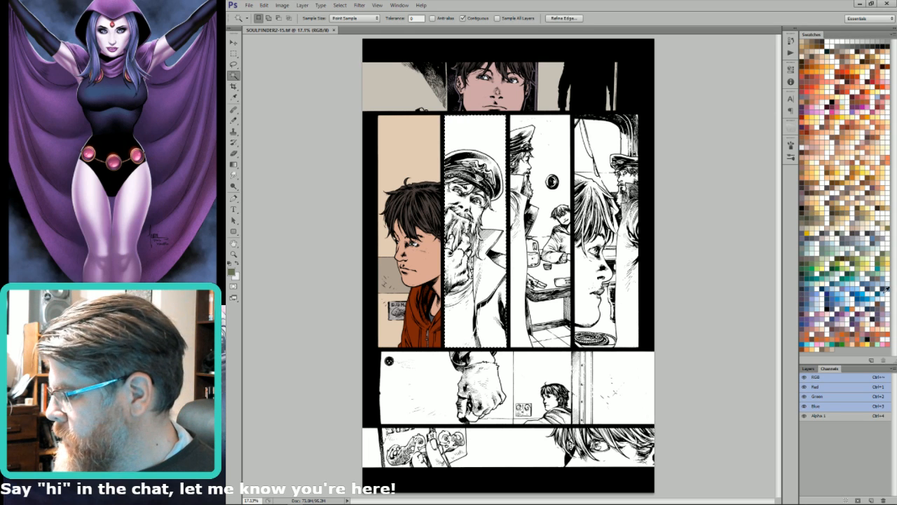
left_click(856, 232)
key("alt+BackSpace")
key("ctrl+d")
key("ctrl+4")
left_click(497, 219)
left_click_drag(506, 138, 478, 299)
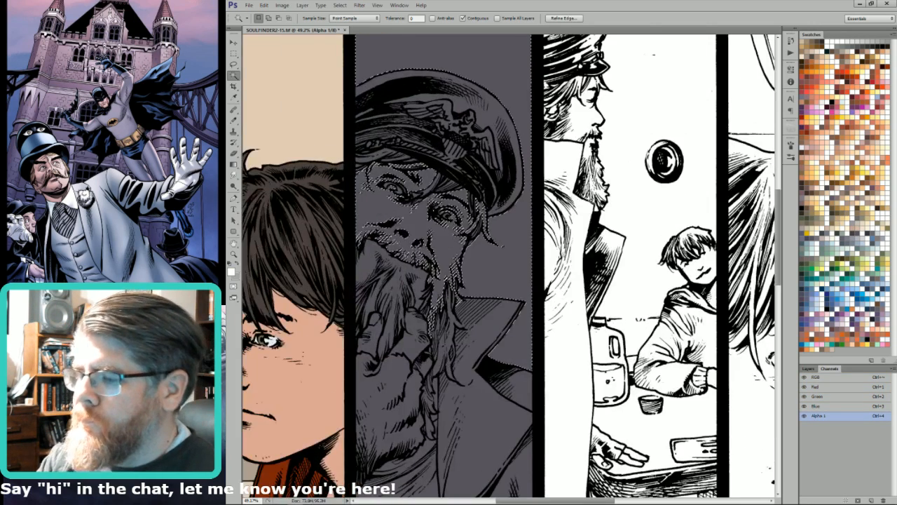
key("l")
key("ctrl+grave")
Step: Lasso the background around the bearded captain, limit the selection to the panel area, fill it with tan, and deselect
mouse_move(541, 232)
left_mouse_down()
mouse_move(547, 371)
mouse_move(537, 377)
mouse_move(489, 363)
mouse_move(527, 305)
mouse_move(464, 302)
mouse_move(460, 291)
mouse_move(472, 245)
mouse_move(494, 223)
mouse_move(490, 241)
mouse_move(500, 246)
mouse_move(491, 223)
mouse_move(528, 195)
mouse_move(529, 142)
mouse_move(528, 171)
mouse_move(514, 118)
mouse_move(463, 68)
mouse_move(481, 82)
mouse_move(400, 72)
mouse_move(364, 89)
mouse_move(354, 60)
left_mouse_up()
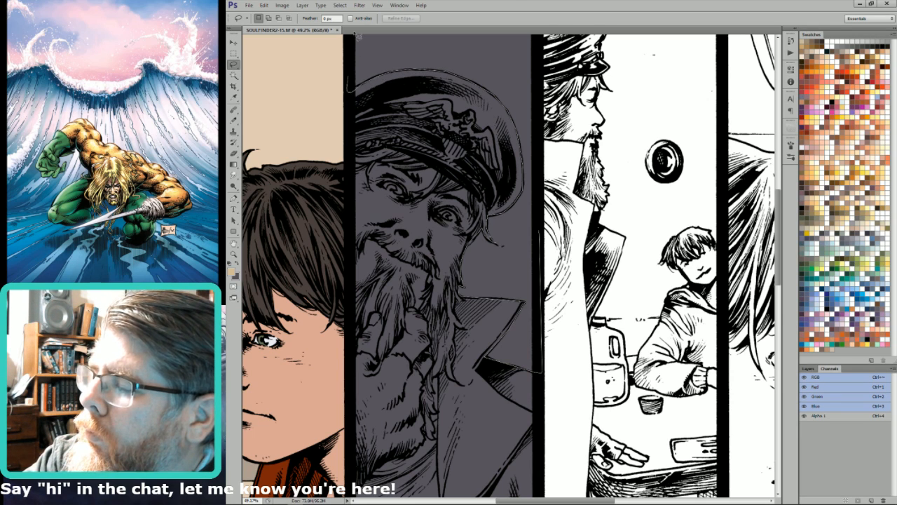
scroll(354, 60, "up", 3)
left_click(349, 106, "alt")
left_click(538, 96, "alt")
left_click(548, 120, "alt")
key("w")
left_click(523, 149)
key("l")
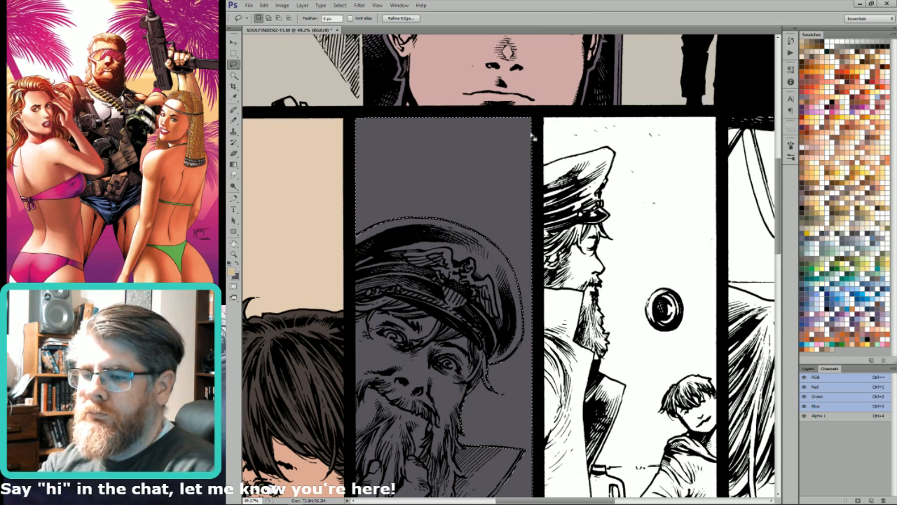
key("alt+BackSpace")
left_click_drag(432, 287, 589, 112)
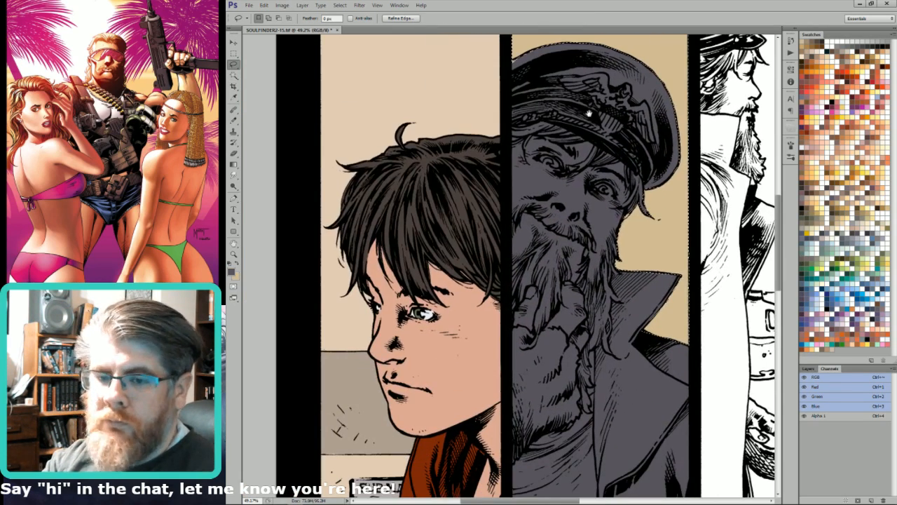
key("ctrl+d")
Step: Lasso the captain's cap, limit the selection to the dark grey base area, fill it with blue-grey, and deselect
left_click_drag(671, 164, 687, 184)
left_click_drag(695, 151, 698, 199)
mouse_move(698, 156)
left_mouse_down()
mouse_move(674, 275)
mouse_move(665, 262)
mouse_move(678, 248)
mouse_move(673, 179)
mouse_move(651, 157)
mouse_move(638, 160)
mouse_move(606, 118)
mouse_move(631, 153)
mouse_move(625, 144)
mouse_move(580, 150)
mouse_move(612, 160)
mouse_move(624, 179)
mouse_move(625, 168)
mouse_move(599, 160)
mouse_move(597, 170)
mouse_move(537, 170)
mouse_move(554, 84)
left_mouse_up()
key("w")
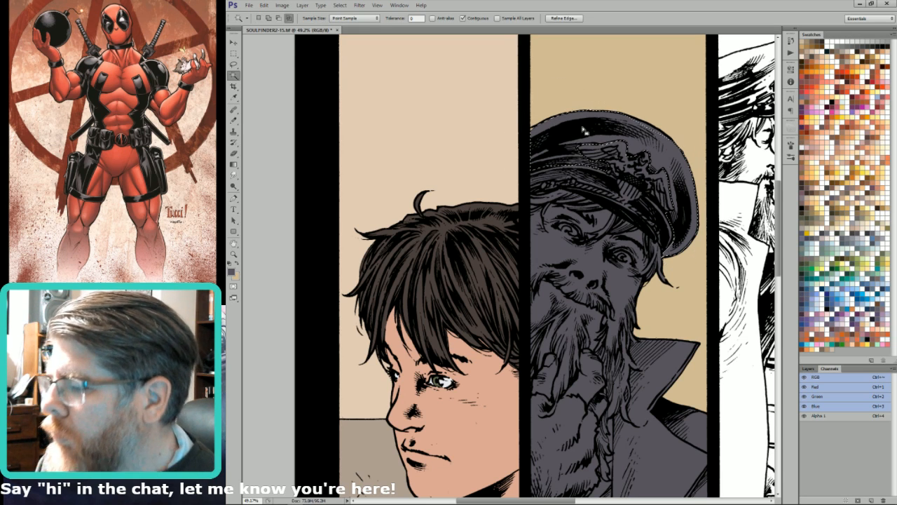
left_click(578, 127, "alt+shift")
key("l")
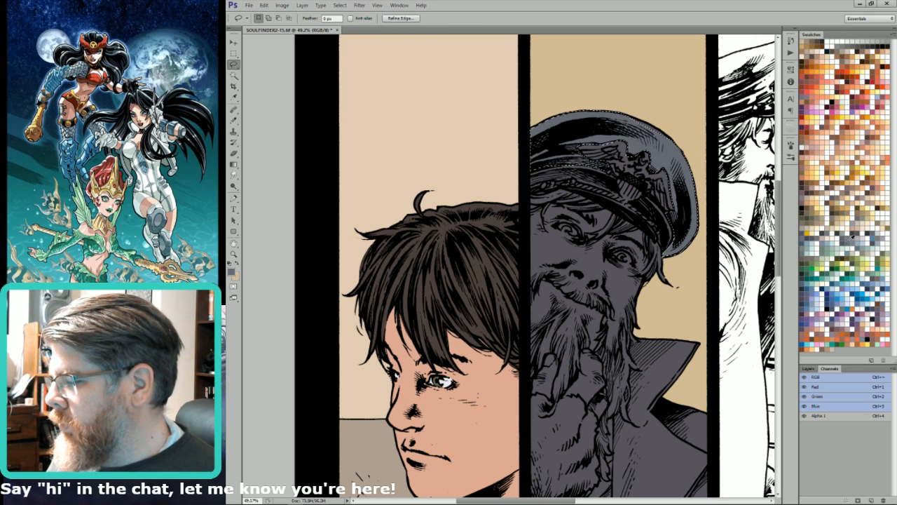
key("i")
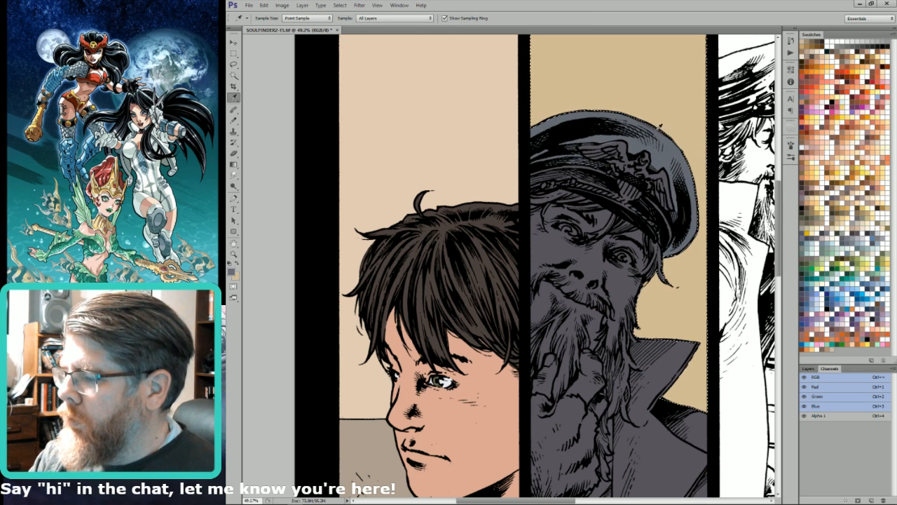
key("x")
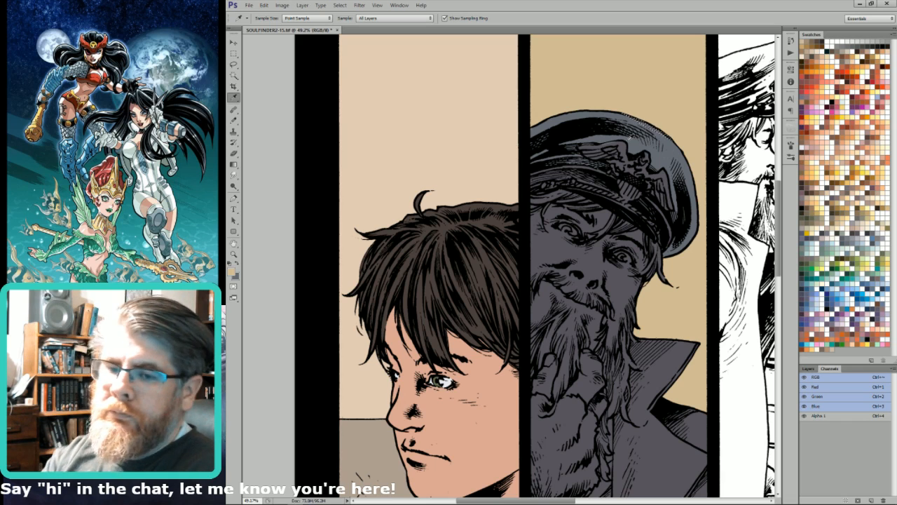
key("ctrl+d")
Step: Lasso the eagle emblem on the captain's cap, fill it with golden orange, and deselect
key("l")
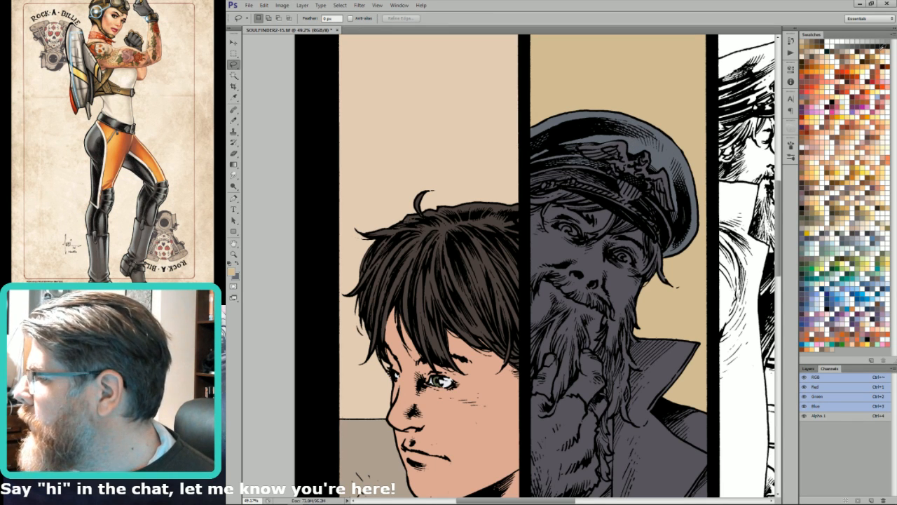
key("x")
mouse_move(580, 145)
left_mouse_down()
mouse_move(622, 198)
mouse_move(649, 201)
mouse_move(679, 173)
mouse_move(624, 149)
mouse_move(589, 150)
left_mouse_up()
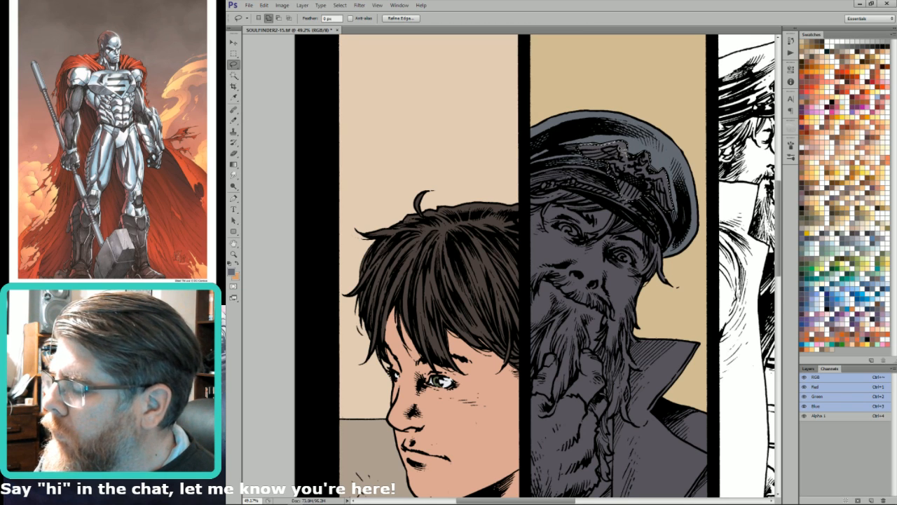
key("ctrl+BackSpace")
key("ctrl+d")
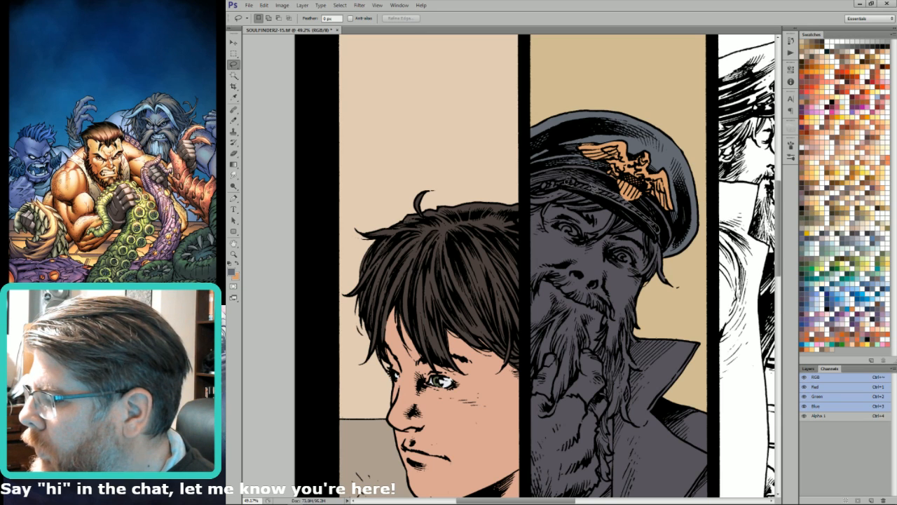
Step: Lasso the braided cord and its end above the cap's visor, fill them with the emblem's golden orange, and deselect
left_click_drag(580, 185, 618, 198)
key("alt")
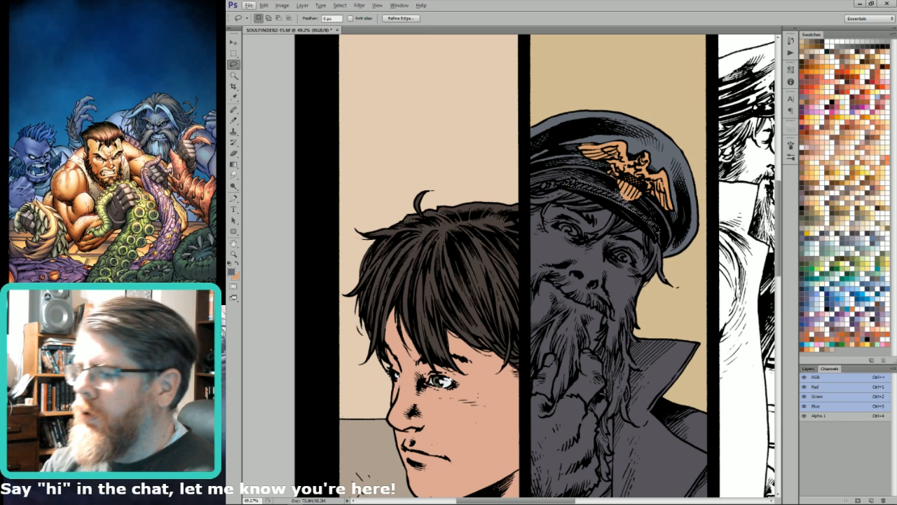
key("ctrl+BackSpace")
key("ctrl+d")
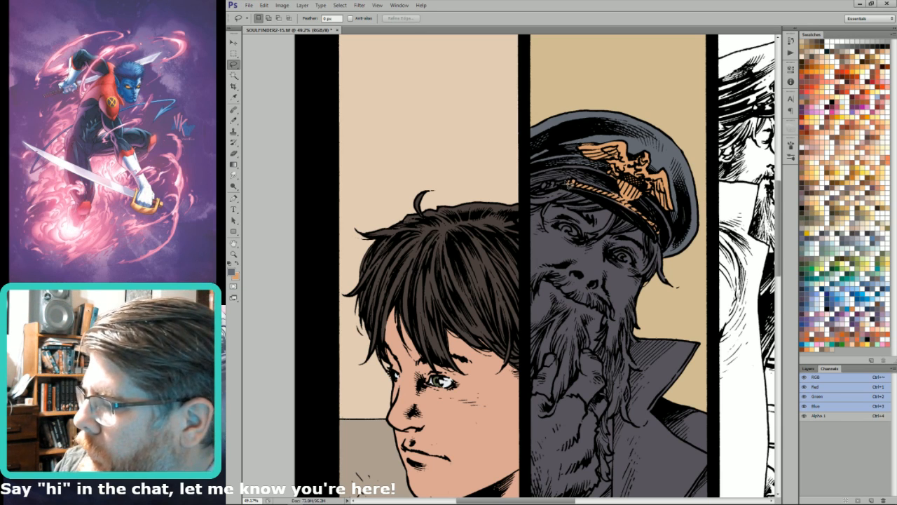
left_click_drag(543, 192, 570, 182)
key("ctrl+BackSpace")
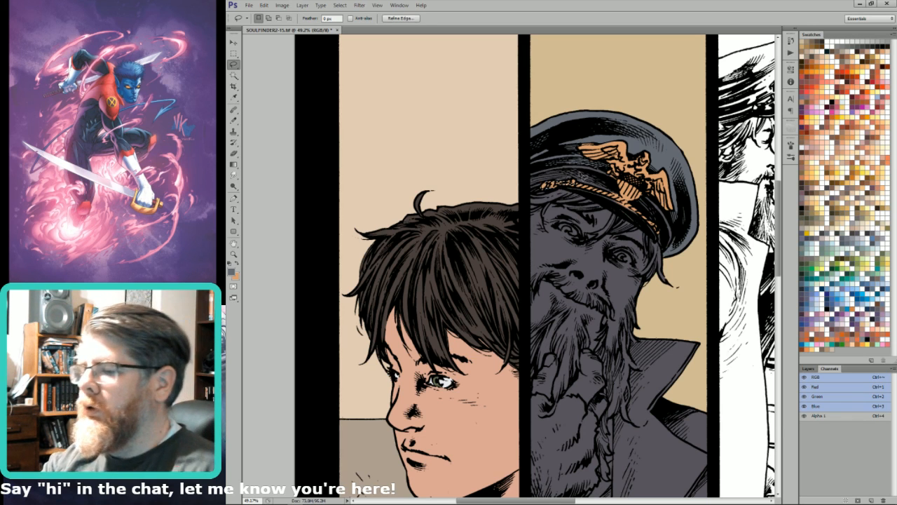
key("ctrl+d")
Step: Lasso the captain's head with his hair, face and beard and fill it with medium grey
left_click_drag(648, 218, 695, 197)
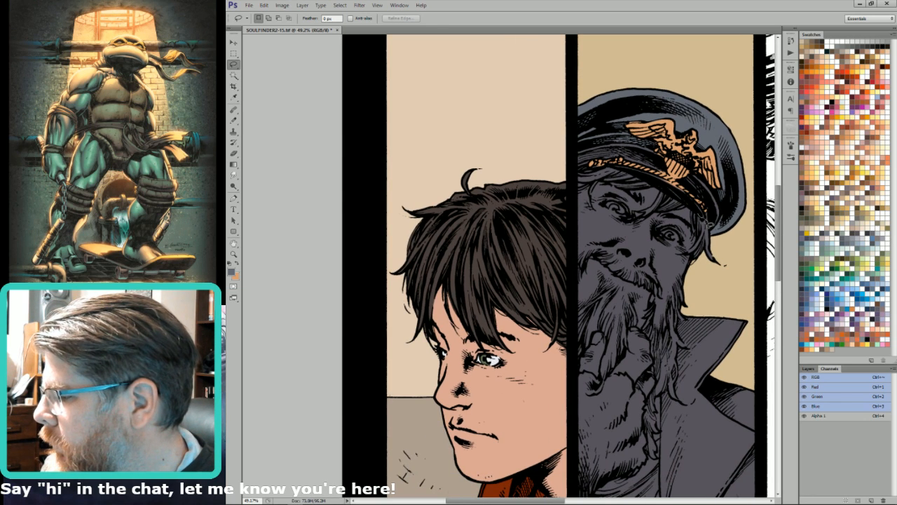
mouse_move(717, 247)
left_mouse_down()
mouse_move(728, 284)
mouse_move(695, 318)
mouse_move(688, 311)
mouse_move(691, 324)
mouse_move(685, 312)
mouse_move(682, 341)
mouse_move(692, 353)
mouse_move(682, 356)
mouse_move(680, 386)
mouse_move(677, 373)
mouse_move(675, 409)
mouse_move(678, 391)
mouse_move(682, 405)
mouse_move(669, 392)
mouse_move(656, 407)
mouse_move(661, 454)
left_mouse_up()
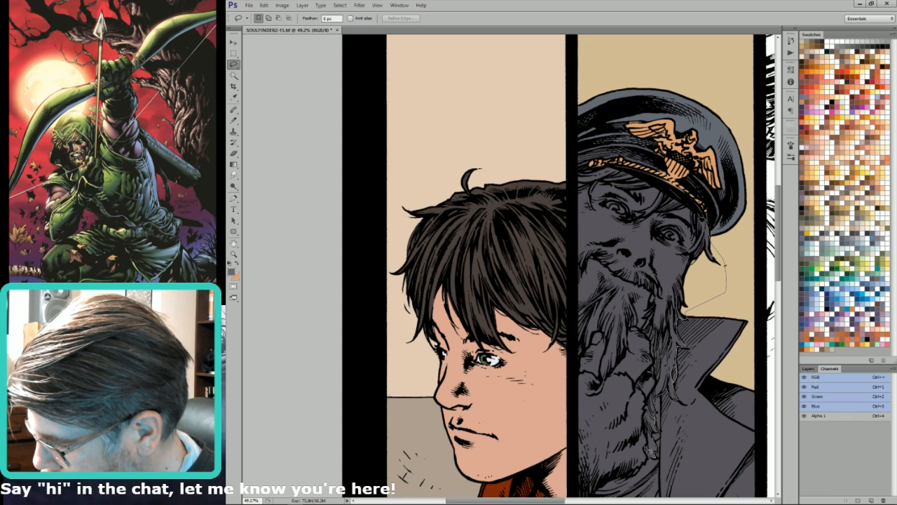
mouse_move(650, 440)
left_mouse_down()
mouse_move(646, 408)
mouse_move(651, 415)
mouse_move(661, 388)
mouse_move(653, 345)
mouse_move(640, 340)
mouse_move(656, 356)
mouse_move(655, 348)
mouse_move(636, 324)
mouse_move(627, 364)
mouse_move(607, 384)
mouse_move(603, 335)
mouse_move(579, 361)
mouse_move(558, 140)
mouse_move(572, 183)
mouse_move(575, 147)
mouse_move(571, 183)
mouse_move(572, 171)
mouse_move(616, 169)
mouse_move(699, 218)
mouse_move(680, 229)
left_mouse_up()
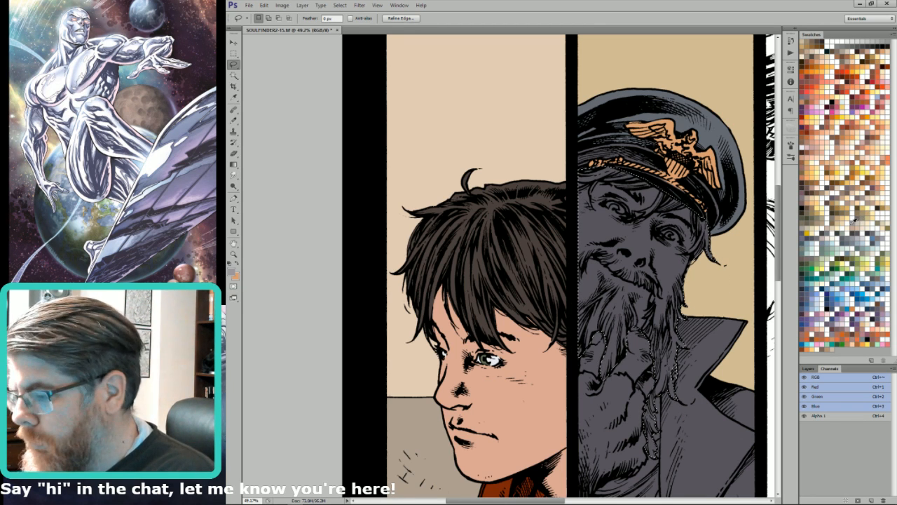
key("shift+F5")
key("Return")
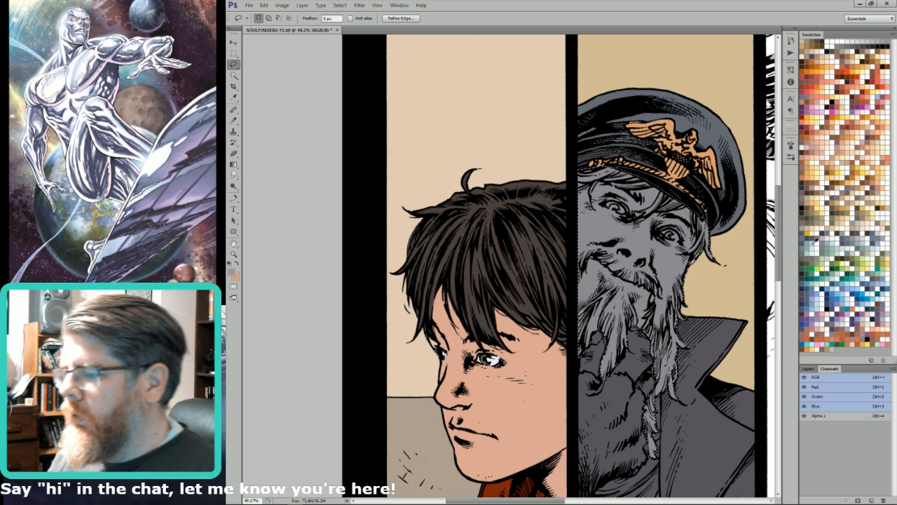
Step: Lasso the captain's face inside the hair and beard, select its flat area, and fill it with the coat's dark grey
key("i")
key("x")
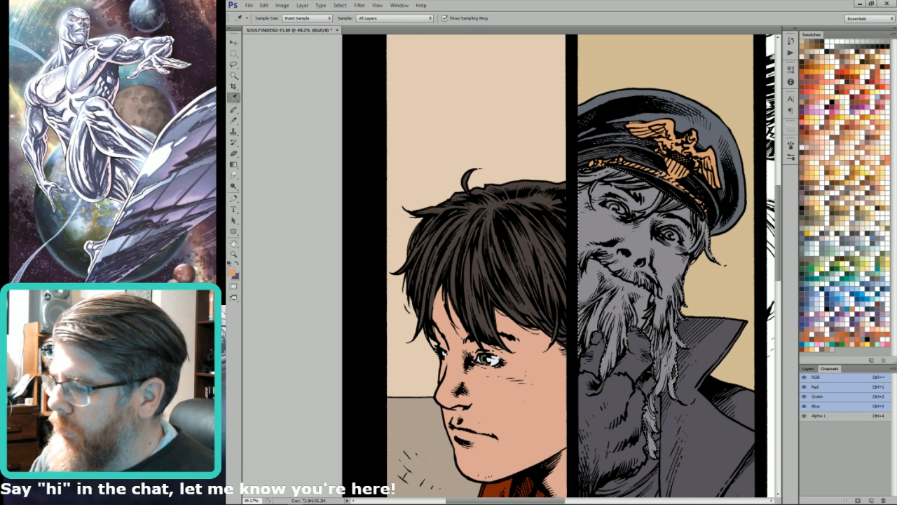
key("l")
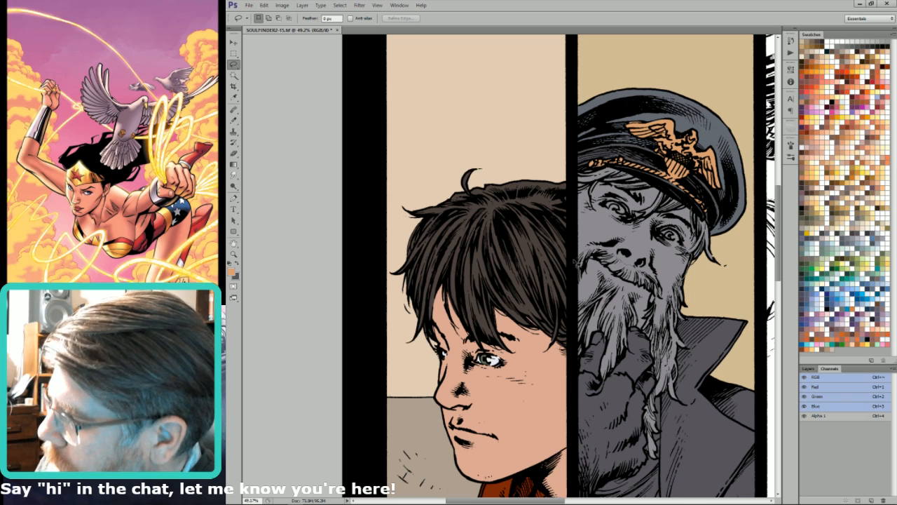
left_click(576, 258, "alt")
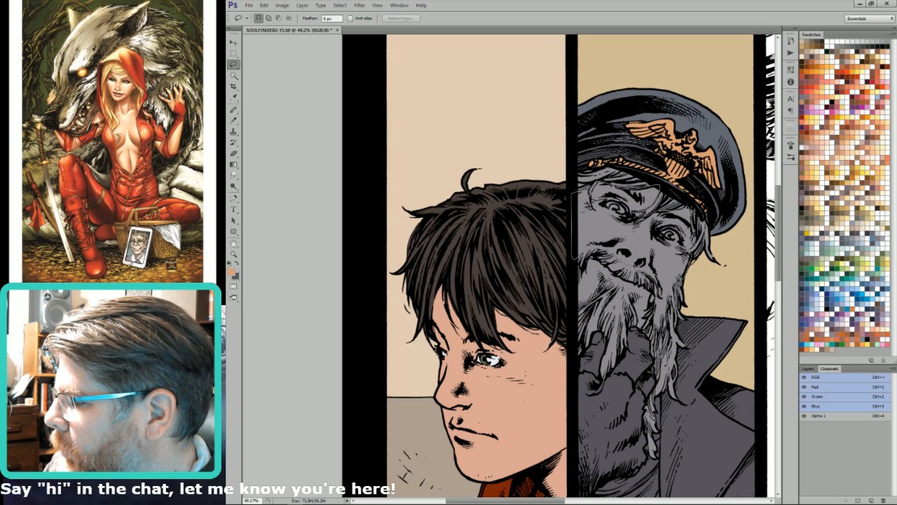
key("w")
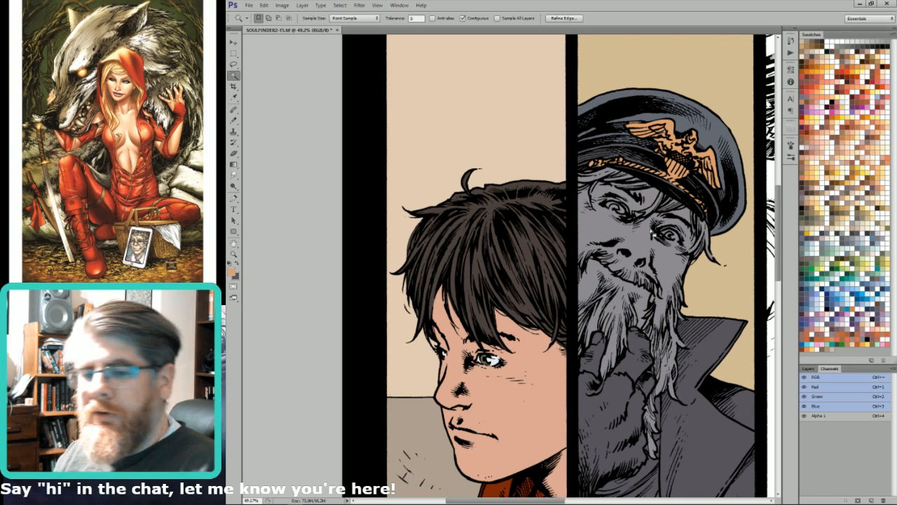
left_click(653, 234)
key("ctrl+BackSpace")
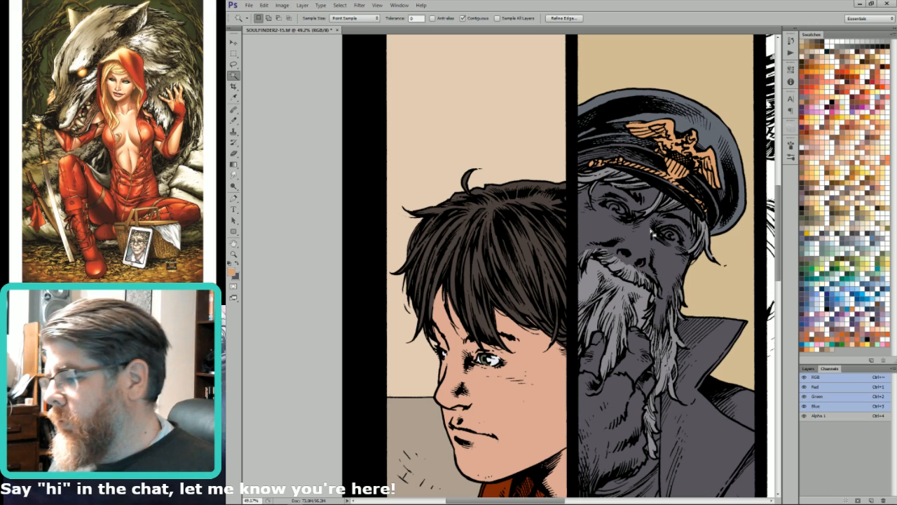
Step: Pick a tan skin tone from the swatches and fill the captain's selected face with it
key("x")
left_click(838, 148)
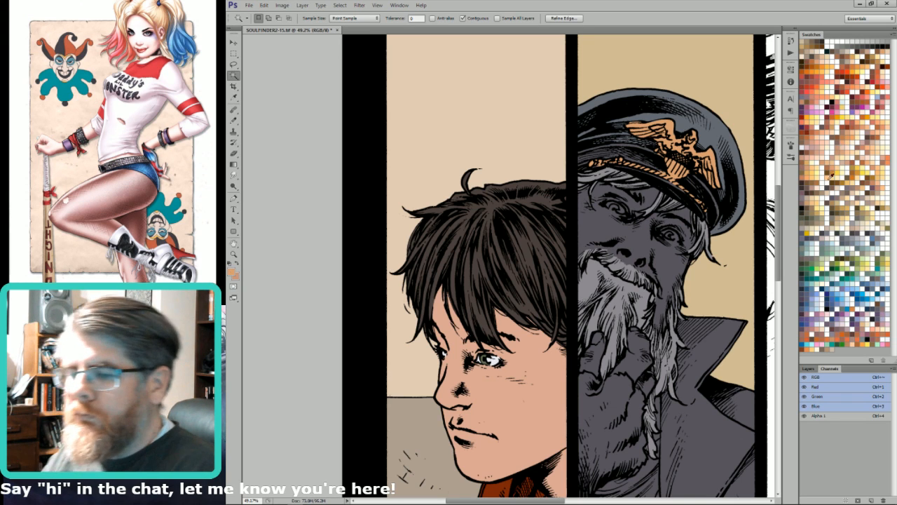
key("alt+BackSpace")
Step: Lasso the captain's hand and the bare skin around his mouth and beard, fill them with the face's tan skin tone, and deselect
key("l")
scroll(597, 226, "down", 2)
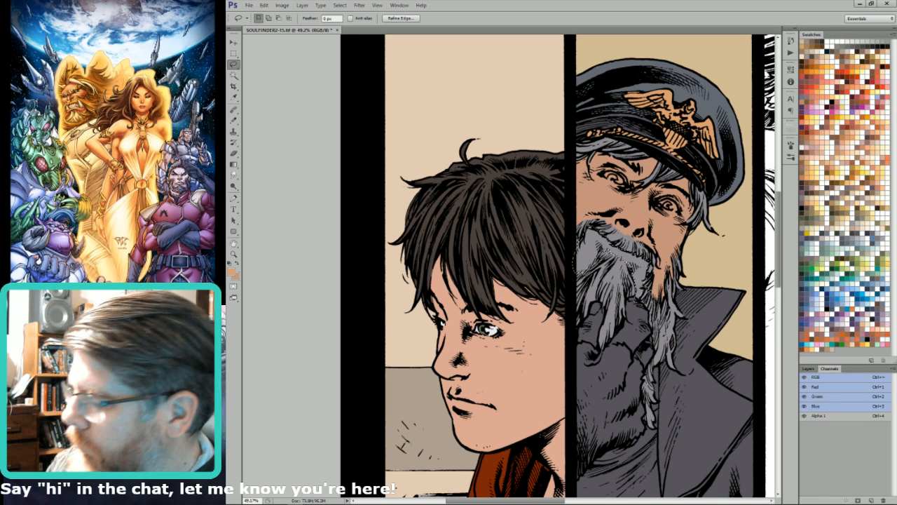
key("w")
left_click(641, 270, "alt+shift")
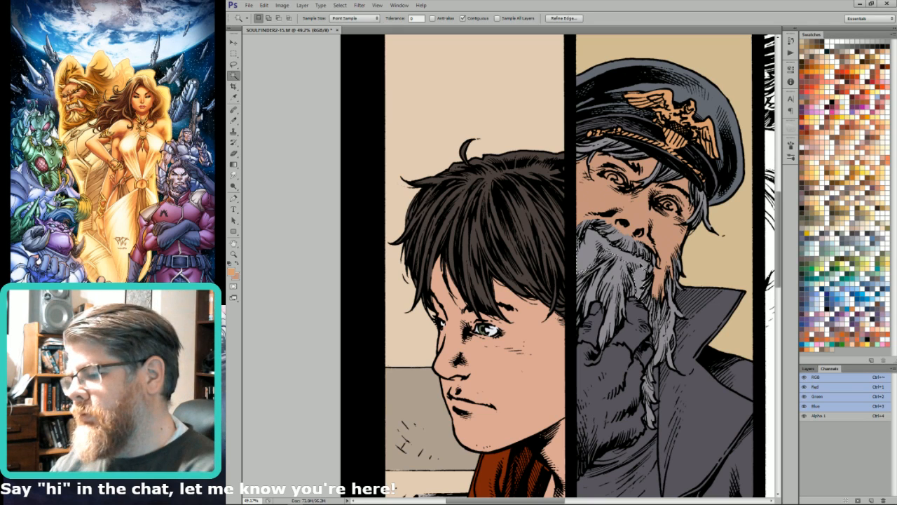
key("alt+BackSpace")
key("l")
key("ctrl+d")
left_click_drag(607, 303, 629, 240)
key("ctrl+d")
mouse_move(604, 284)
left_mouse_down()
mouse_move(656, 283)
mouse_move(665, 296)
mouse_move(665, 286)
mouse_move(671, 293)
mouse_move(689, 278)
mouse_move(594, 259)
left_mouse_up()
key("alt+BackSpace")
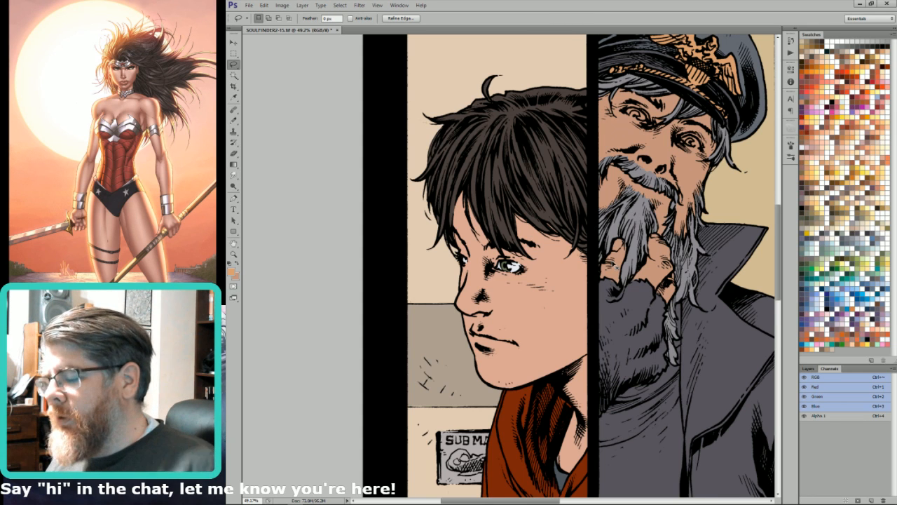
scroll(701, 288, "down", 3)
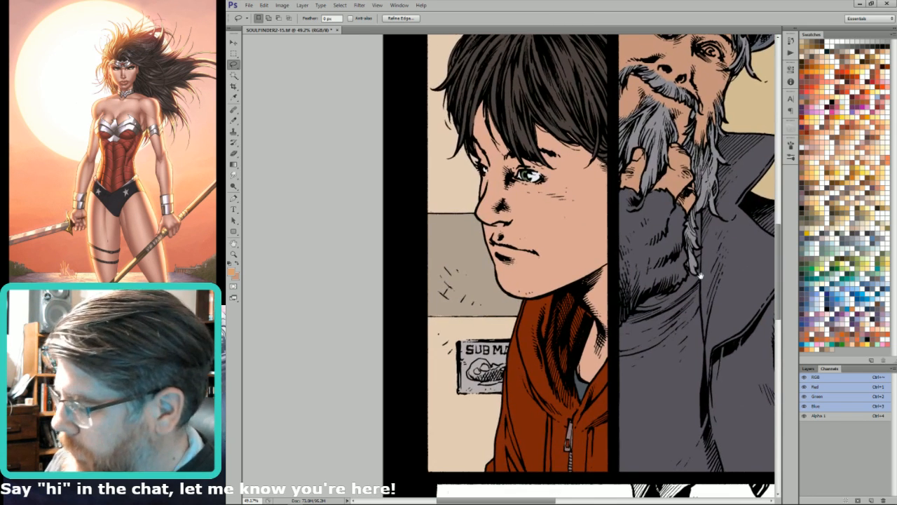
key("ctrl+d")
key("grave")
key("grave")
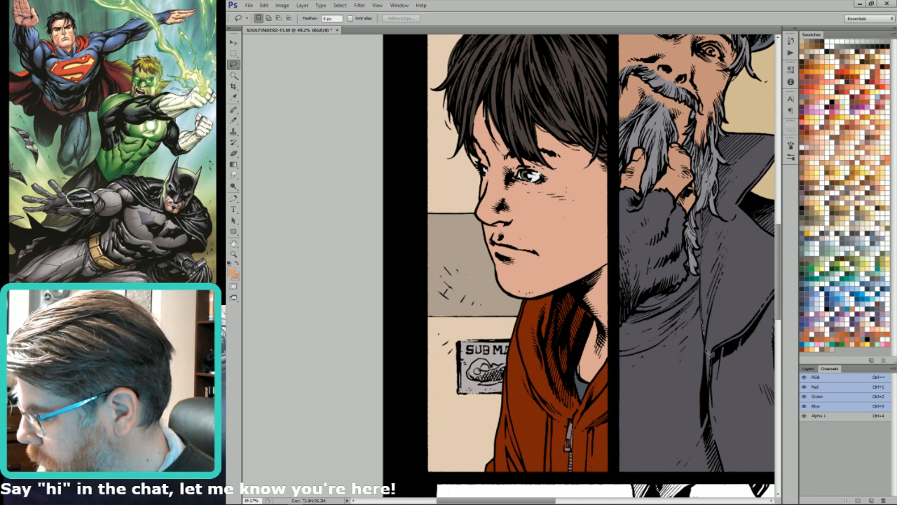
Step: Lasso the captain's sweater below his sleeve and inside the coat, fill it with a medium blue swatch, and deselect
mouse_move(719, 447)
left_mouse_down()
mouse_move(730, 482)
mouse_move(618, 481)
mouse_move(609, 459)
mouse_move(619, 332)
mouse_move(616, 344)
mouse_move(642, 305)
mouse_move(689, 283)
mouse_move(678, 294)
mouse_move(694, 275)
mouse_move(705, 209)
left_mouse_up()
key("w")
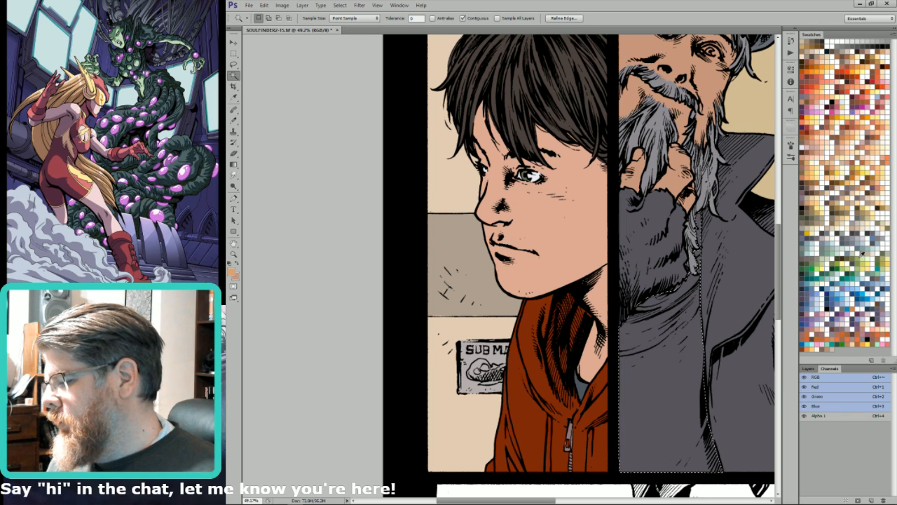
key("l")
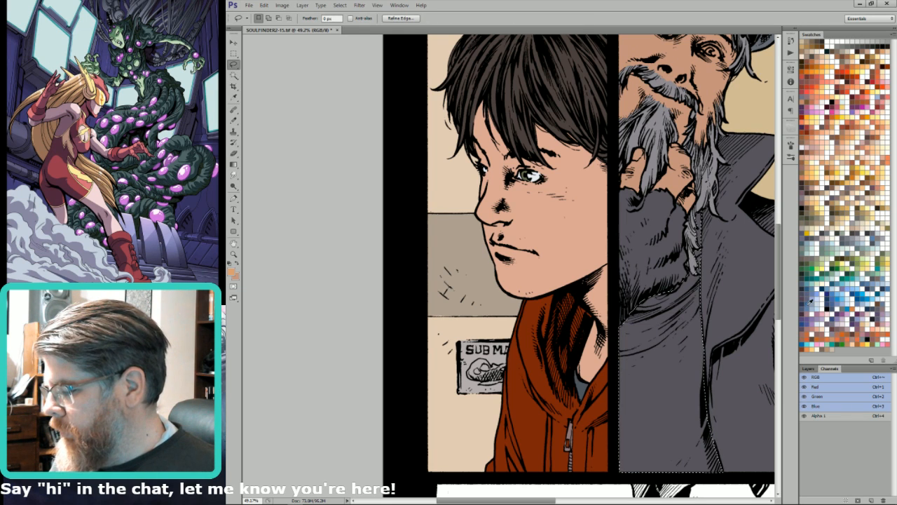
left_click(813, 287)
key("x")
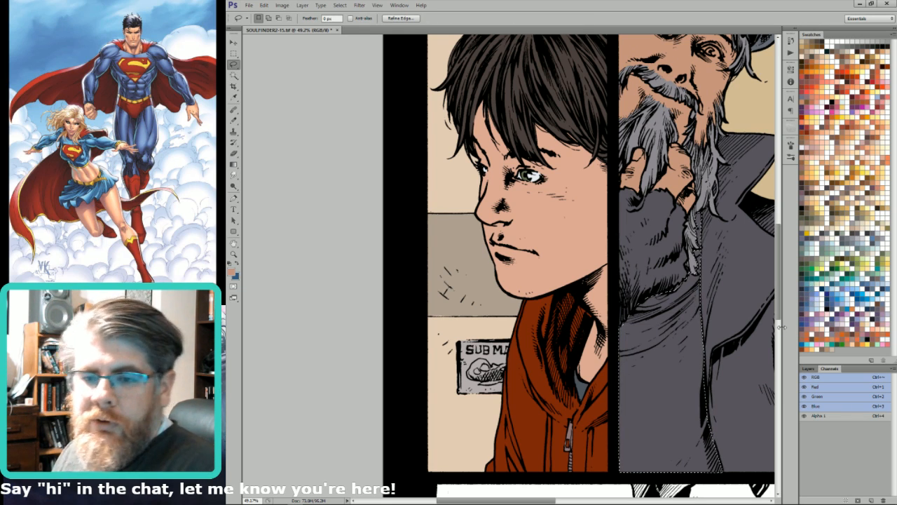
key("ctrl+BackSpace")
key("ctrl+minus")
key("ctrl+d")
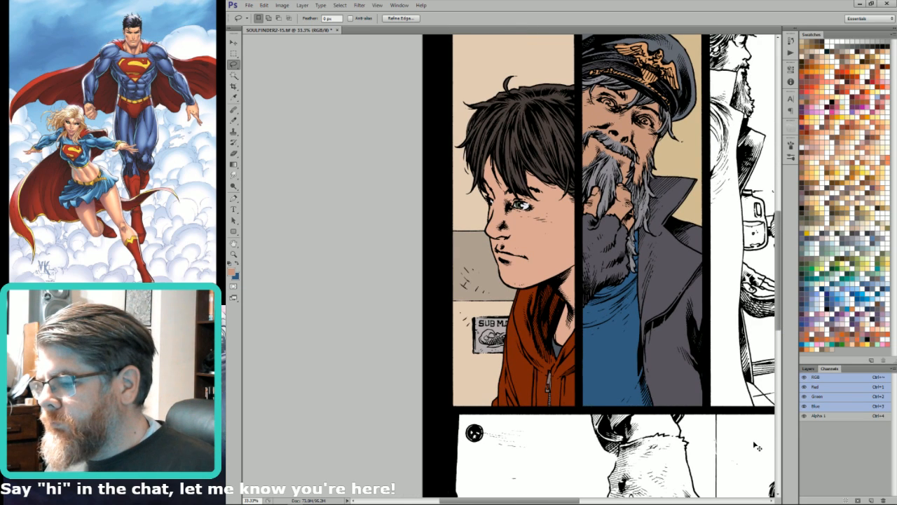
Step: Select the sliver of neck between the captain's beard and coat collar and fill it with his tan skin tone
key("i")
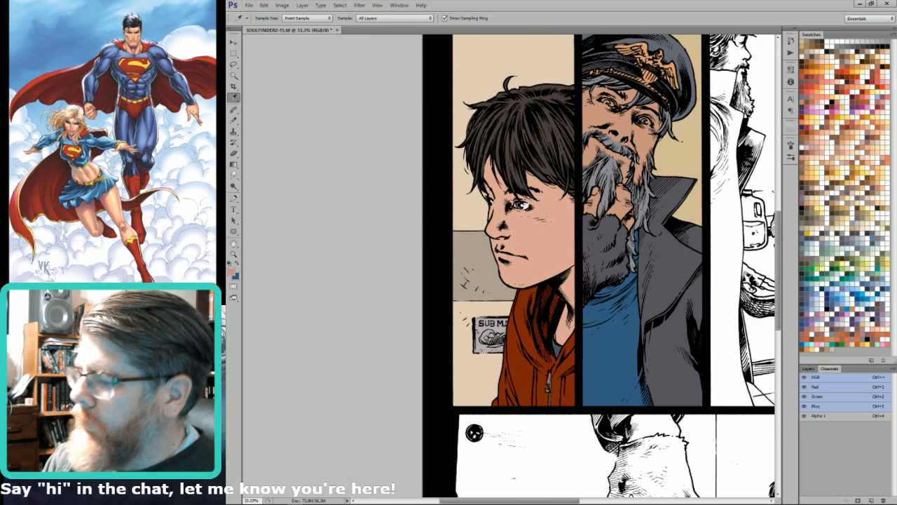
key("l")
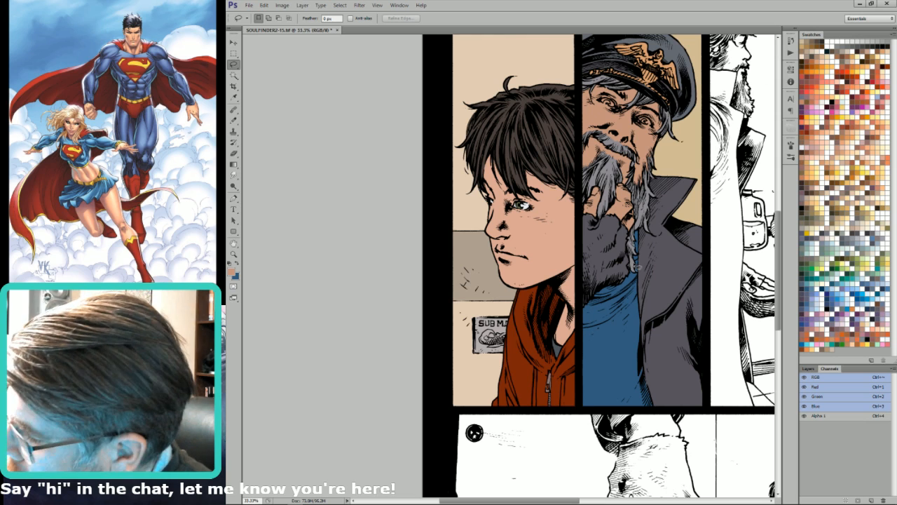
key("w")
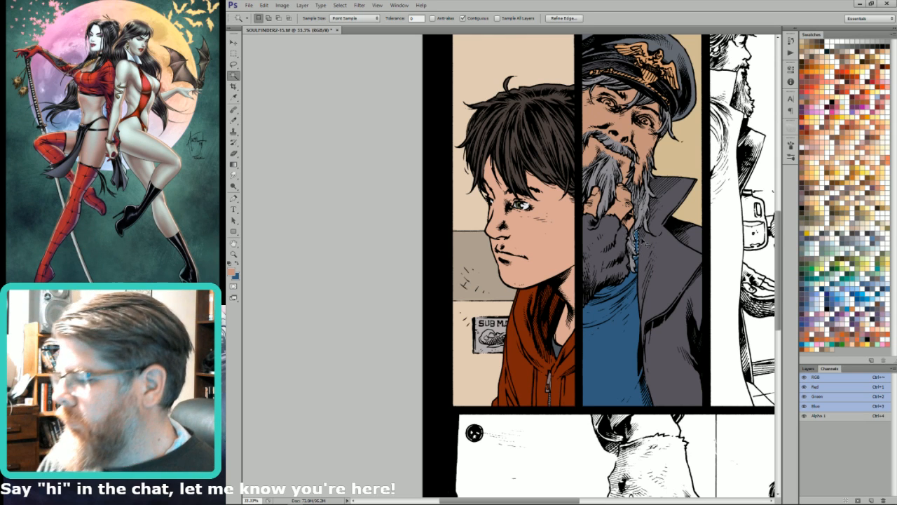
key("x")
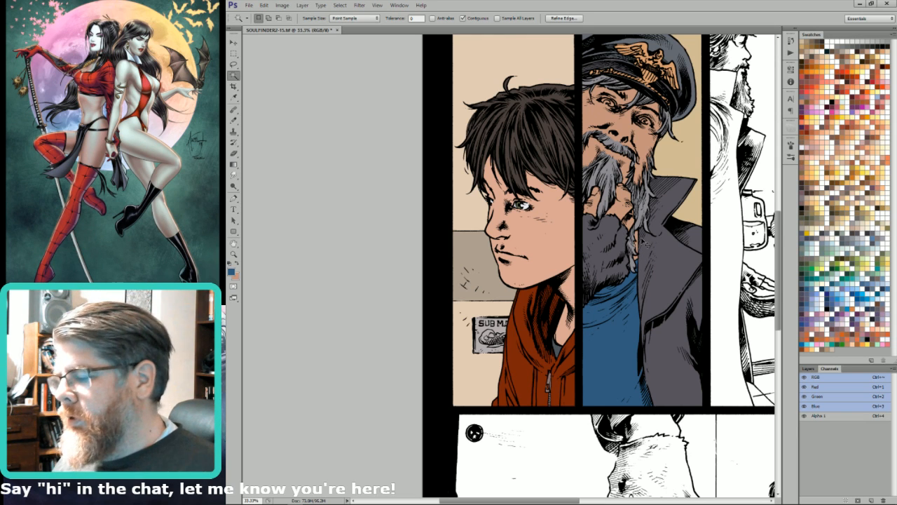
left_click_drag(643, 248, 677, 261)
Step: Touch up the beard strand beside the neck and a small spot at the sleeve's cuff, sampling the beard's grey and the sleeve's dark grey
key("i")
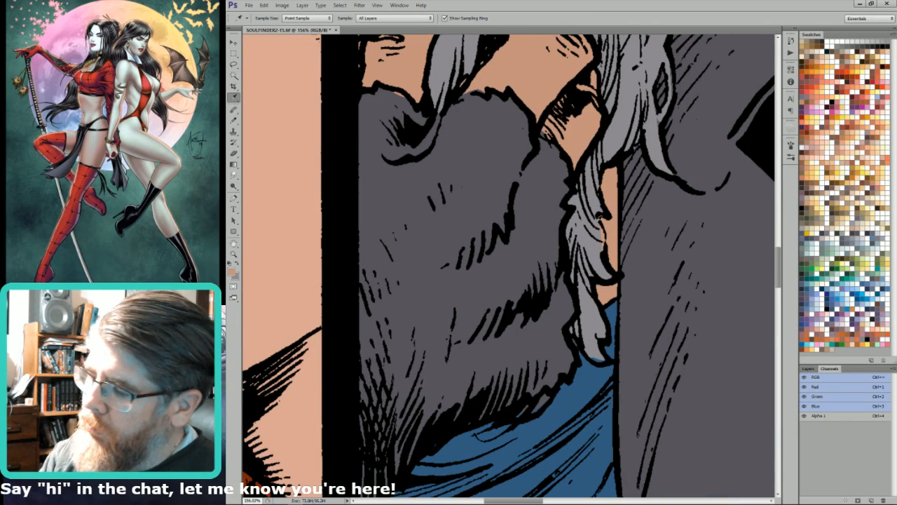
key("l")
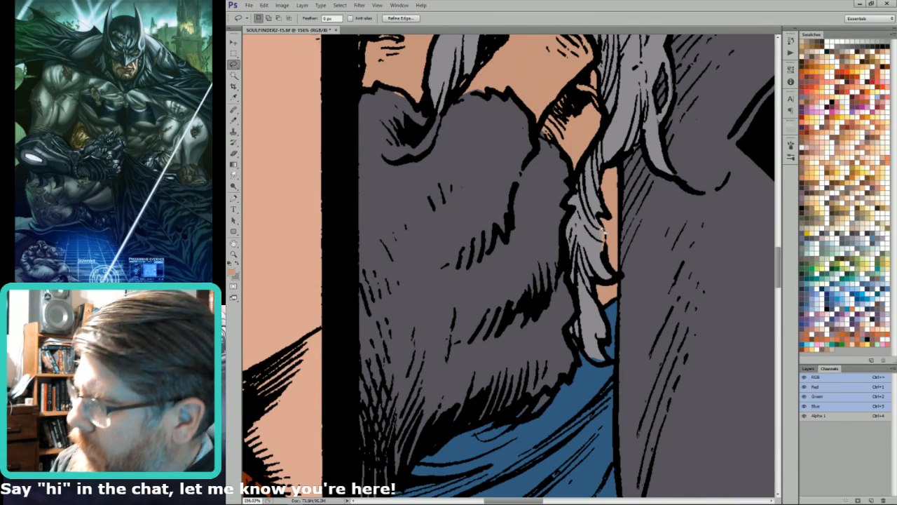
key("i")
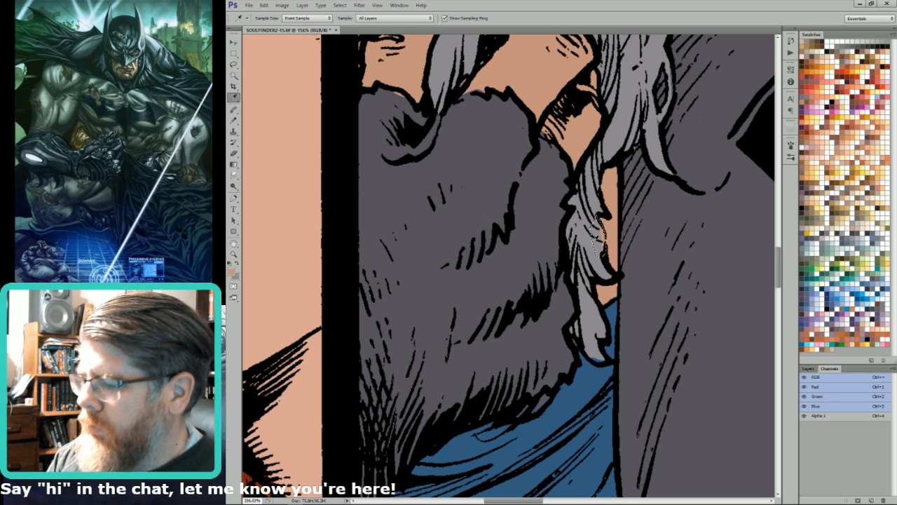
left_click(598, 251)
key("ctrl+minus")
key("ctrl+minus")
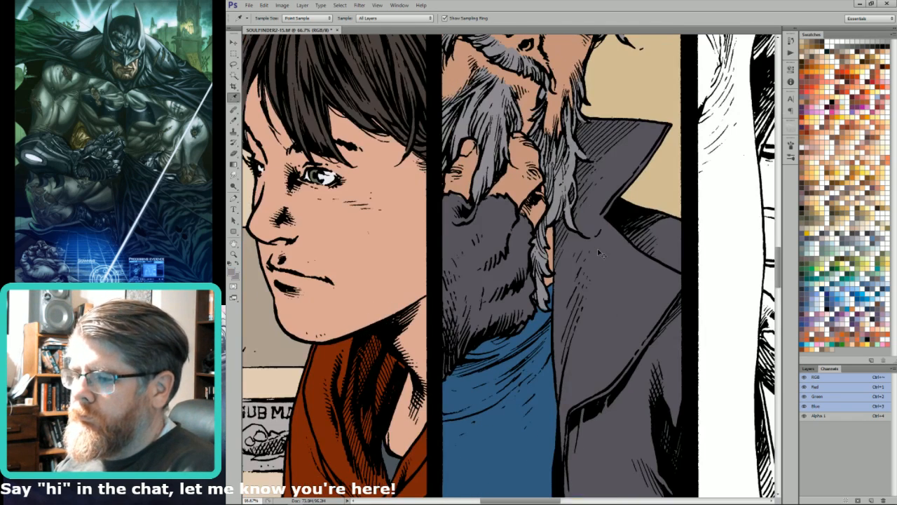
left_click(464, 237)
key("l")
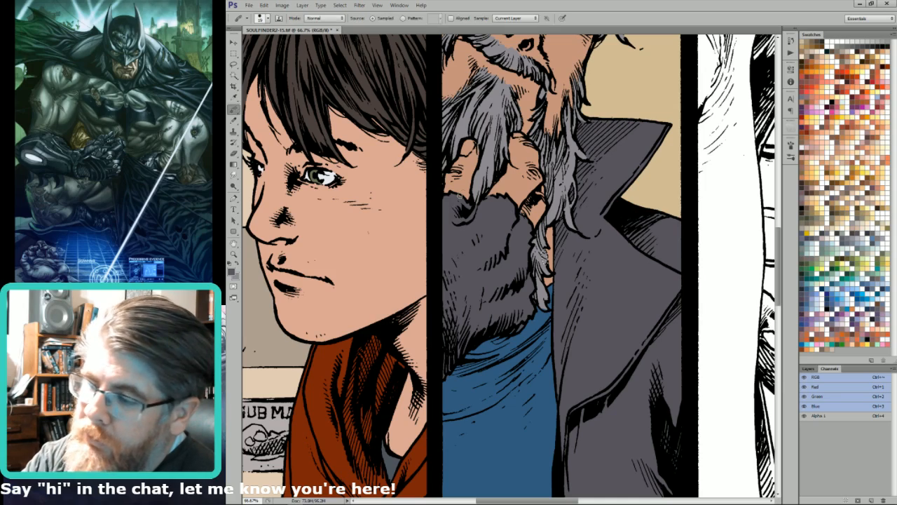
left_click_drag(460, 216, 460, 209)
key("x")
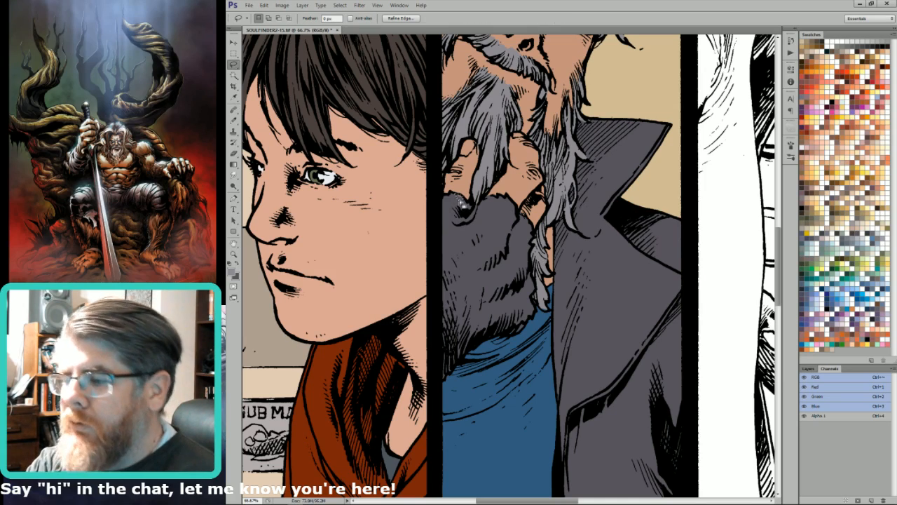
key("ctrl+minus")
Step: Select the captain's raised sleeve, darken it with a Brightness/Contrast adjustment, and deselect
key("w")
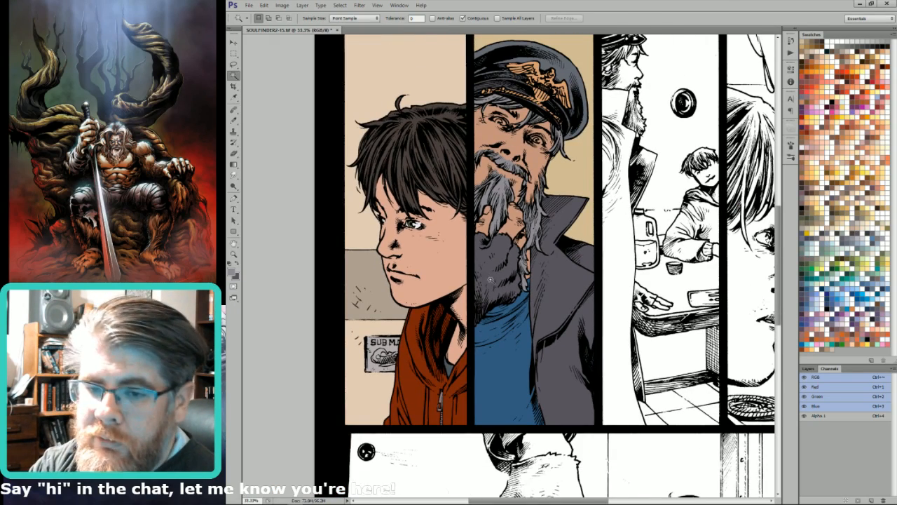
key("alt+i")
key("a")
key("c")
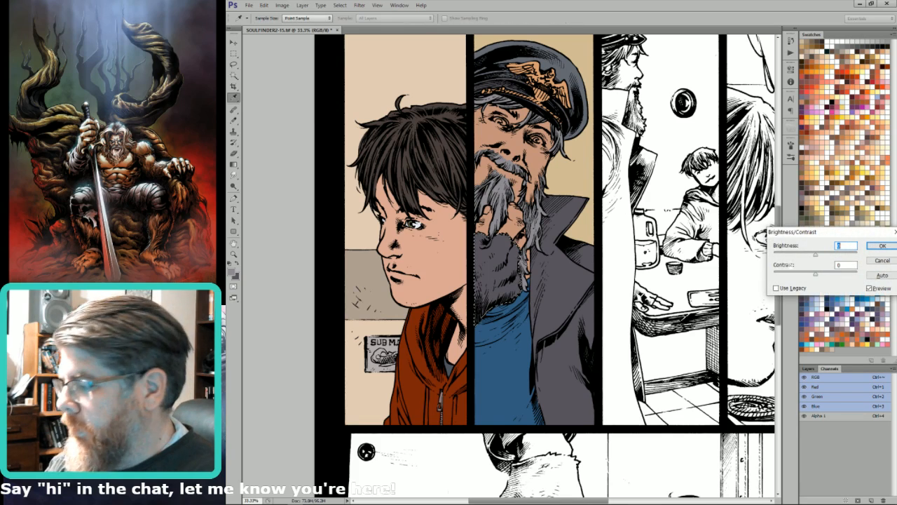
left_click(806, 256)
key("Return")
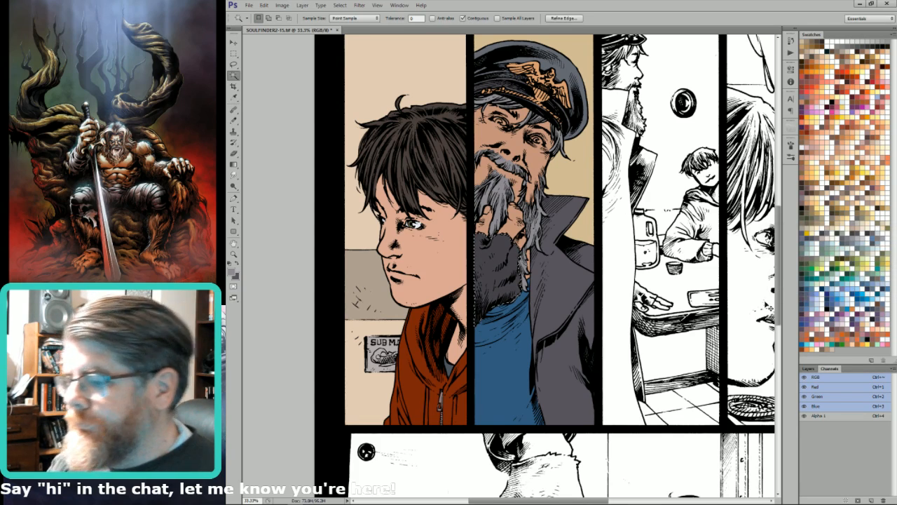
key("ctrl+d")
Step: Lasso both of the captain's eyes and fill them with an off-white swatch
scroll(494, 91, "up", 5)
key("l")
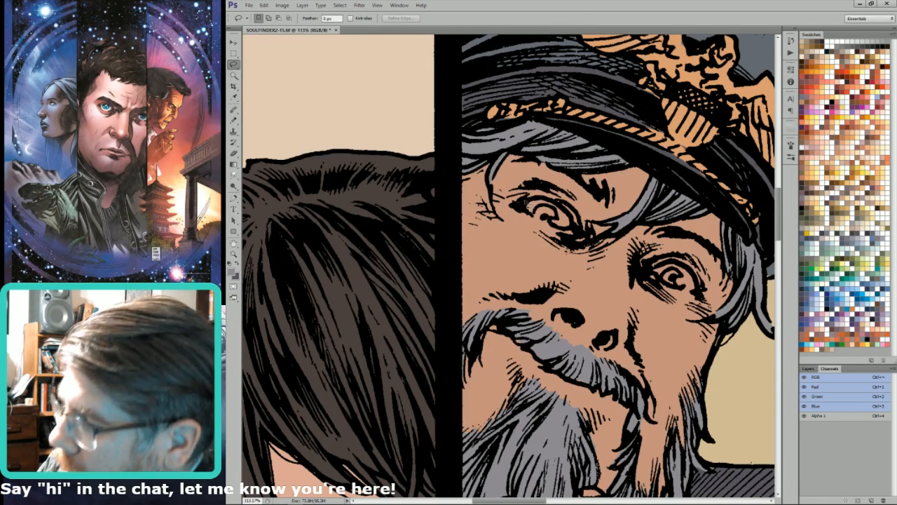
left_click_drag(535, 205, 534, 201)
mouse_move(665, 259)
left_mouse_down()
mouse_move(661, 285)
mouse_move(694, 300)
mouse_move(701, 277)
mouse_move(665, 261)
left_mouse_up()
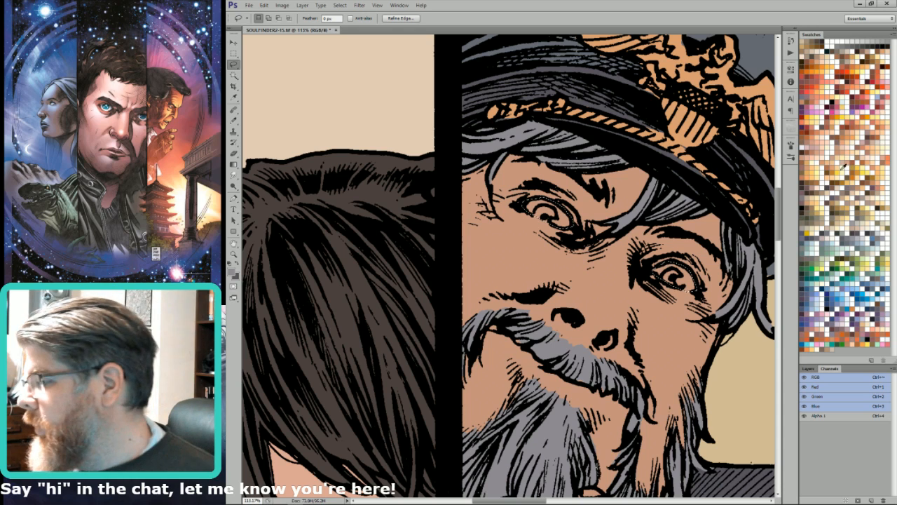
left_click(804, 150)
key("x")
key("ctrl+BackSpace")
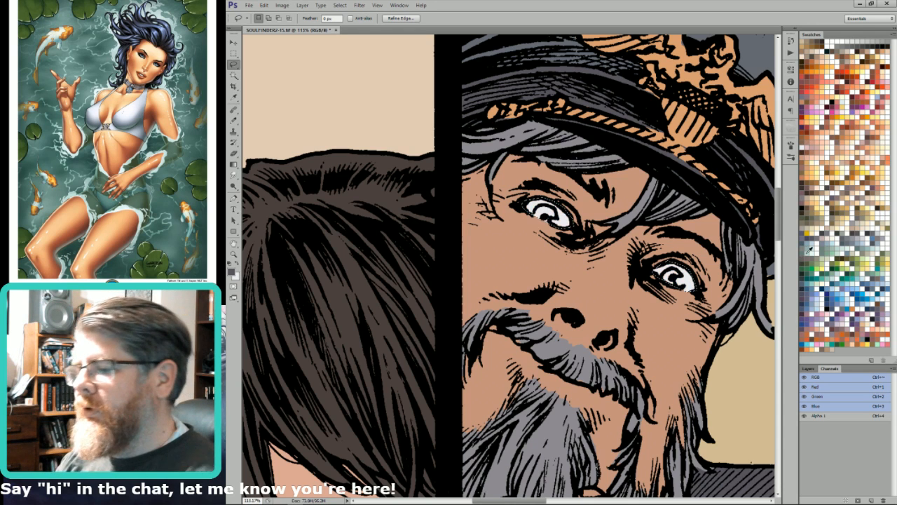
Step: Paint the irises of both of the captain's eyes blue-grey with the Pencil tool
key("b")
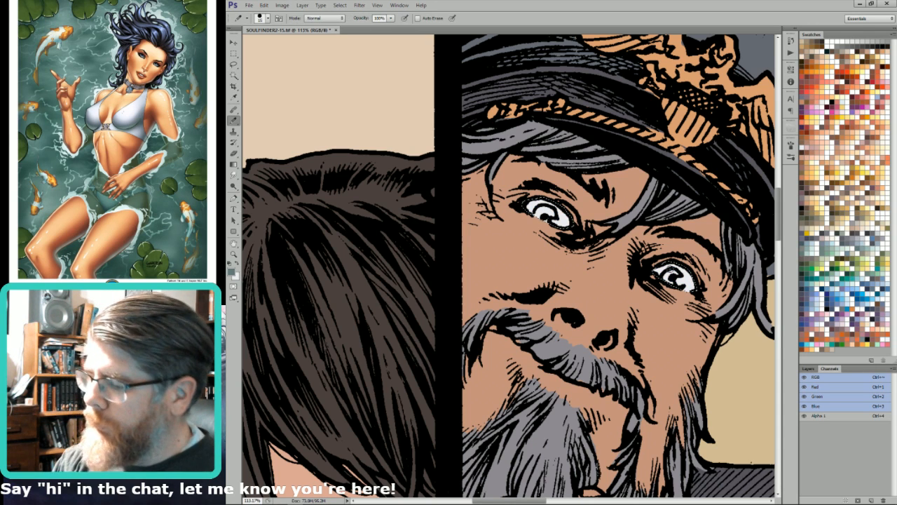
left_click_drag(664, 275, 673, 289)
mouse_move(548, 210)
left_mouse_down()
mouse_move(555, 224)
mouse_move(544, 220)
mouse_move(553, 217)
left_mouse_up()
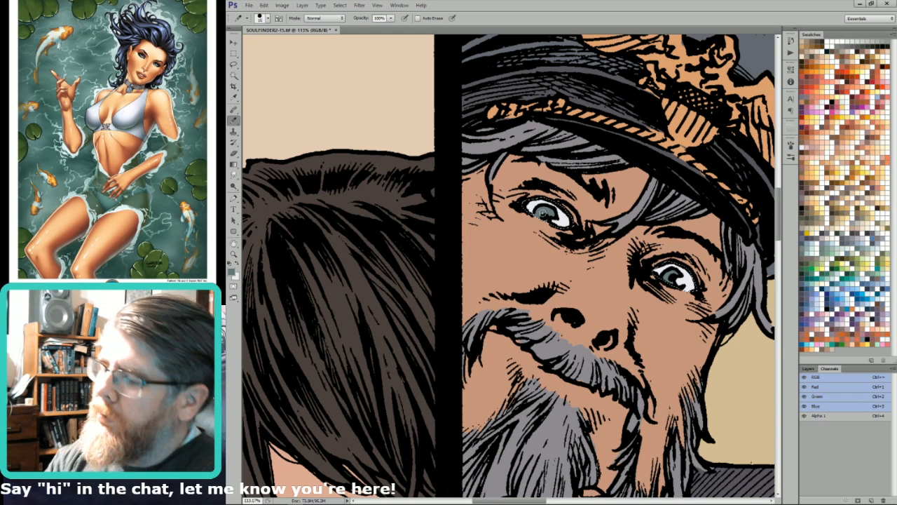
key("ctrl+0")
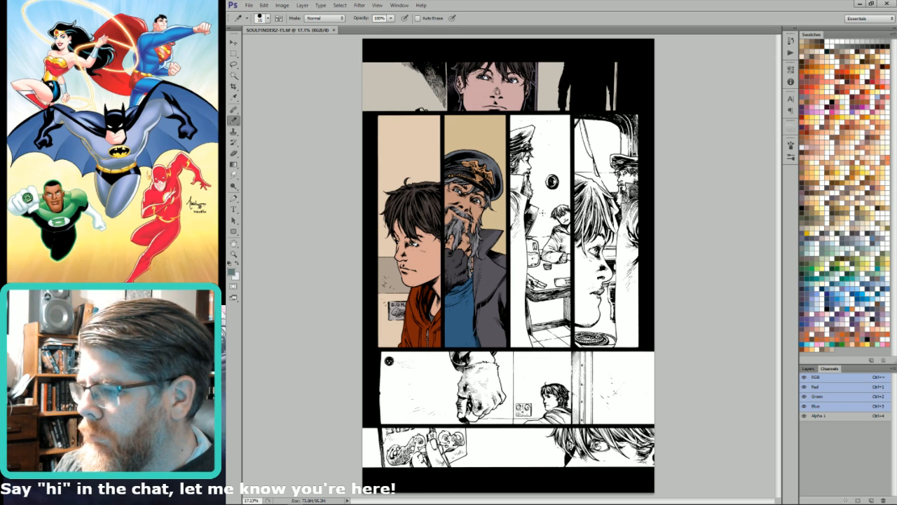
Step: Lasso the wall behind the figures in the third middle-tier panel and fill its white area with the first panel's beige wall colour
key("i")
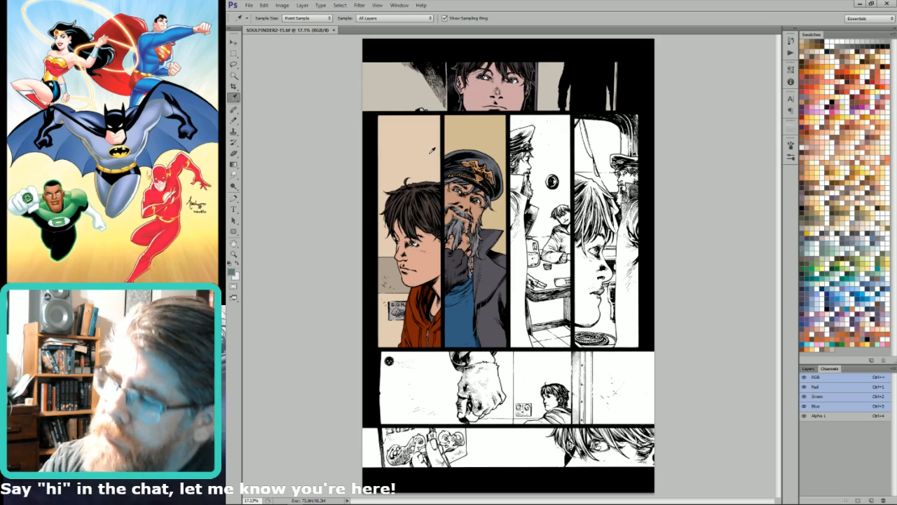
scroll(557, 167, "up", 5)
key("l")
left_click_drag(589, 93, 639, 131)
mouse_move(647, 79)
left_mouse_down()
mouse_move(654, 57)
mouse_move(469, 48)
mouse_move(460, 99)
mouse_move(475, 70)
mouse_move(467, 102)
mouse_move(547, 91)
mouse_move(532, 136)
mouse_move(545, 188)
mouse_move(540, 172)
mouse_move(532, 246)
left_mouse_up()
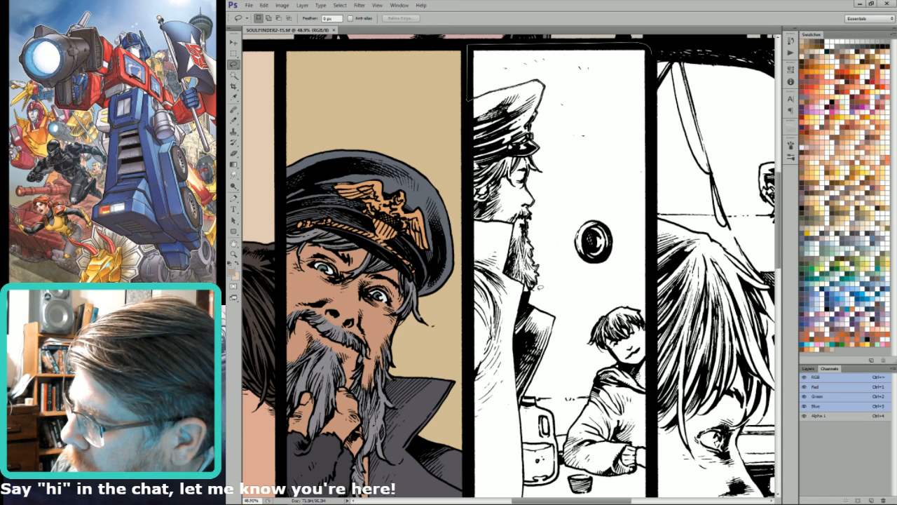
mouse_move(527, 290)
left_mouse_down()
mouse_move(536, 311)
mouse_move(558, 323)
mouse_move(529, 401)
mouse_move(558, 420)
mouse_move(562, 456)
mouse_move(602, 380)
mouse_move(624, 363)
mouse_move(597, 335)
mouse_move(604, 319)
mouse_move(644, 317)
mouse_move(652, 330)
mouse_move(650, 71)
left_mouse_up()
key("w")
left_click(621, 124, "alt+shift")
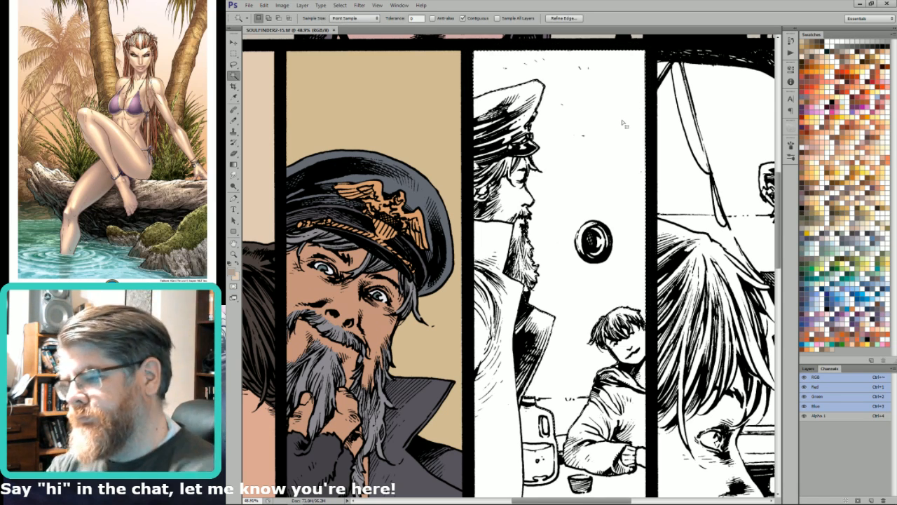
key("ctrl+BackSpace")
Step: Lasso the lower wall band between the jug and the seated boy and fill it with the first panel's grey-brown
key("ctrl+minus")
key("l")
left_click_drag(576, 344, 611, 278)
key("ctrl+d")
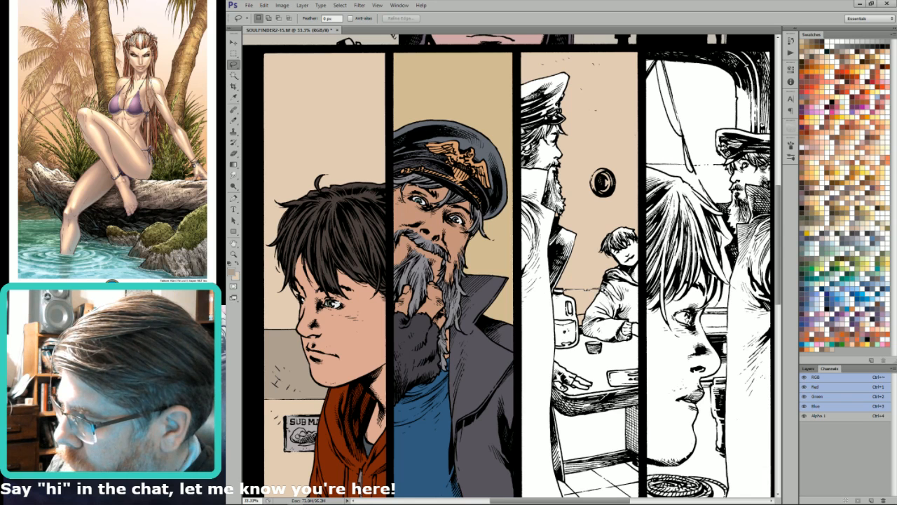
left_click_drag(582, 320, 561, 312)
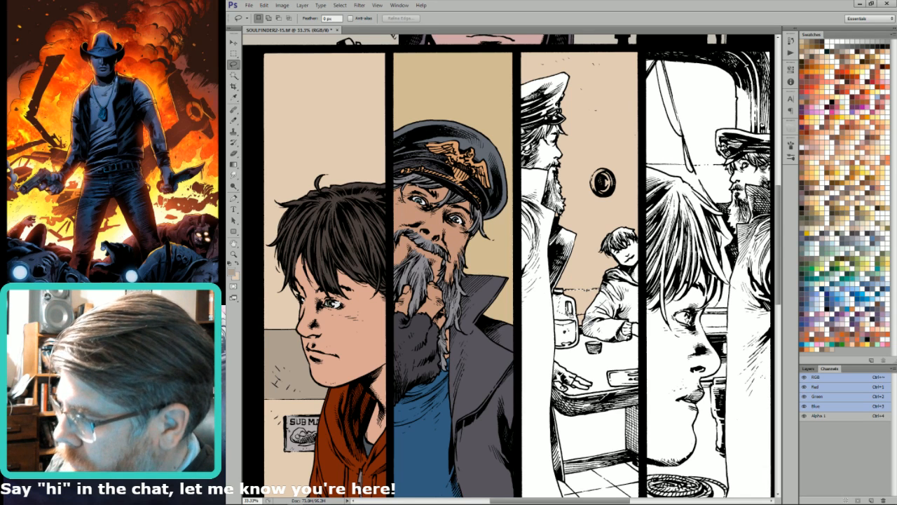
key("w")
left_click(577, 305, "alt+shift")
key("l")
key("x")
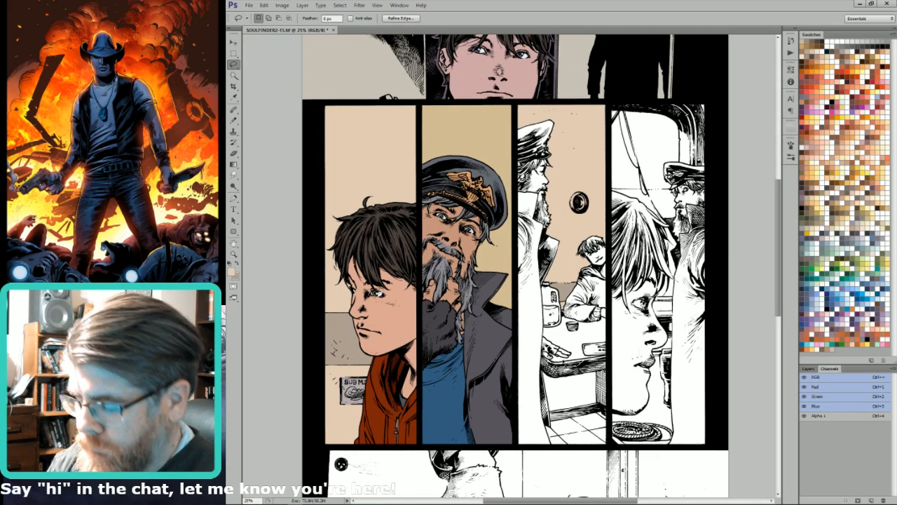
key("ctrl+d")
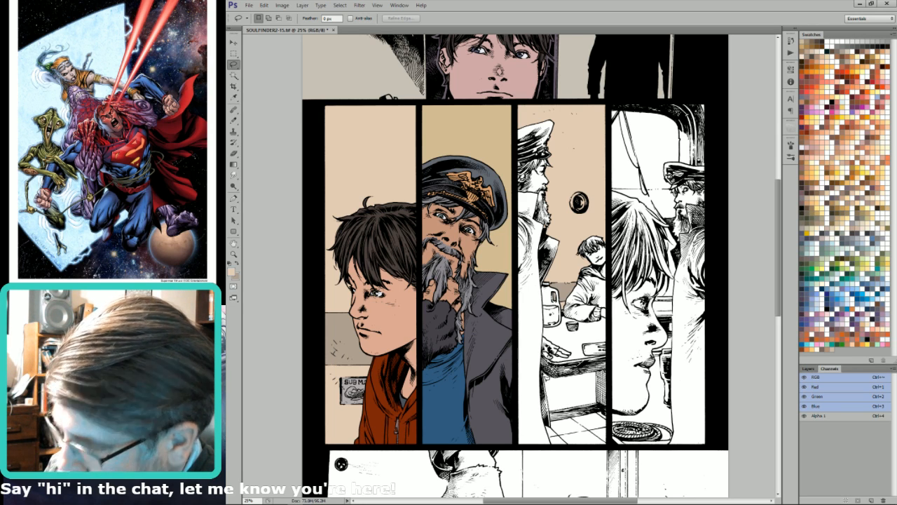
Step: Lasso the wall area beneath the table in the third panel, fill it with the beige wall colour, and deselect
left_click_drag(550, 373, 544, 373)
key("x")
key("ctrl+BackSpace")
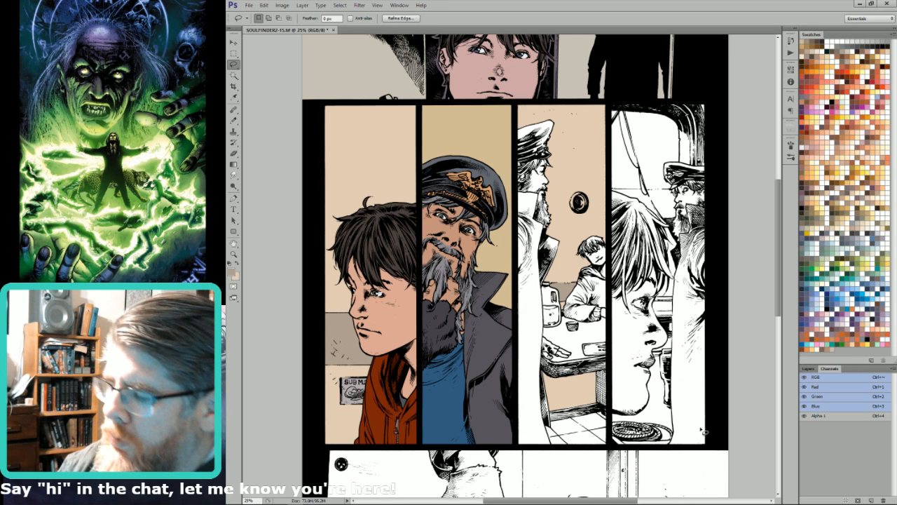
key("ctrl+d")
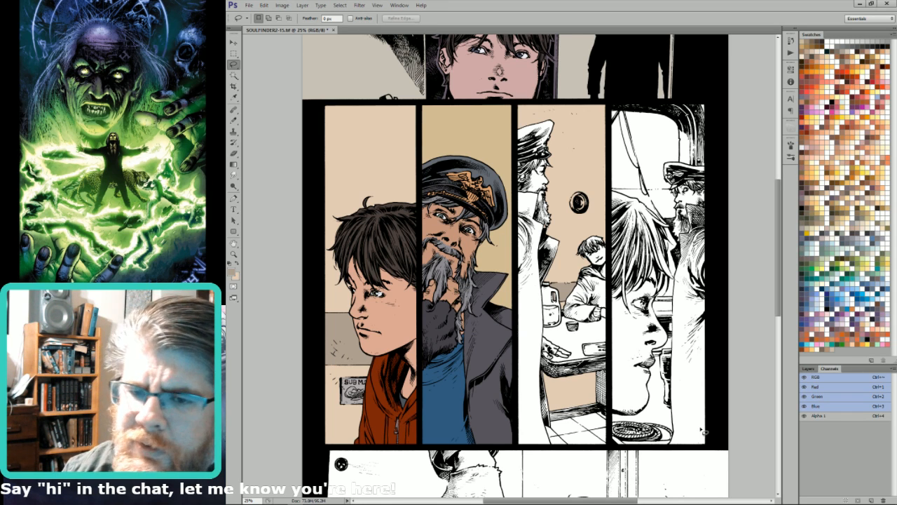
Step: Lasso the captain's long coat in the third panel and fill it with the dark grey coat colour from the second panel
left_click_drag(510, 274, 534, 259)
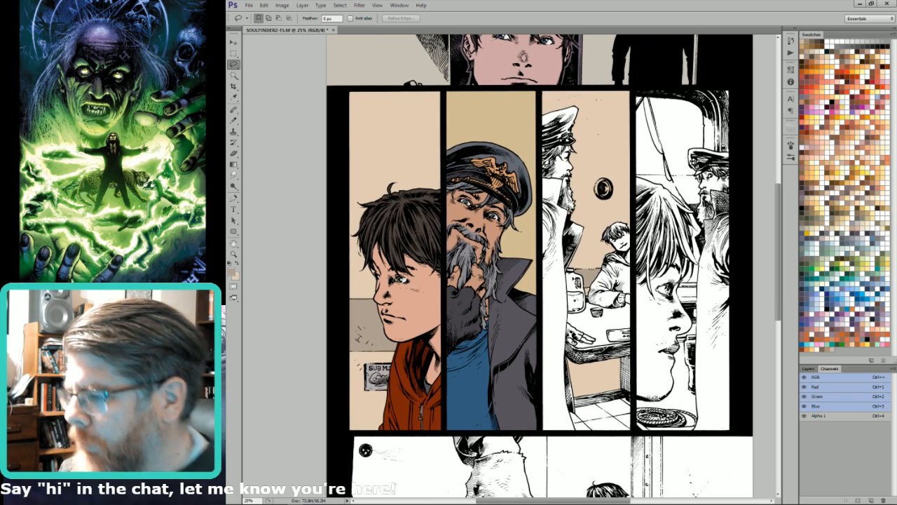
key("i")
left_click_drag(612, 265, 510, 477)
key("l")
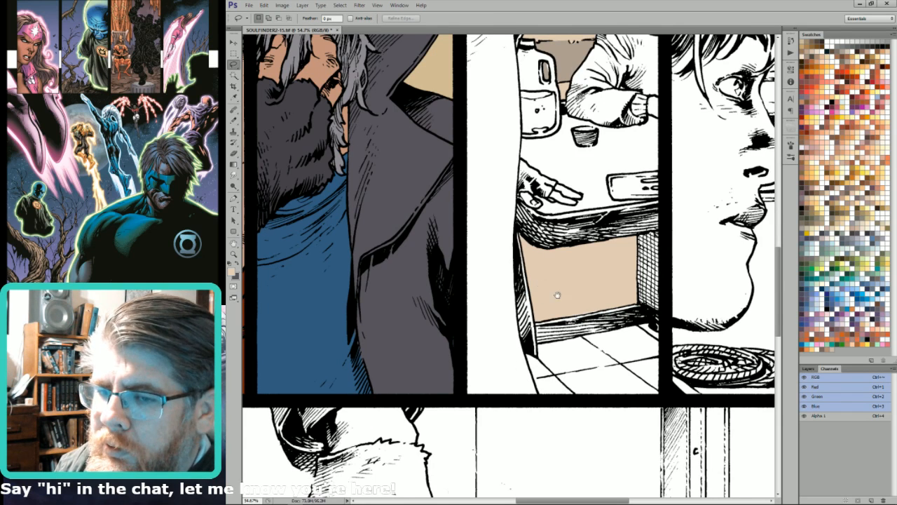
left_click_drag(551, 289, 578, 309)
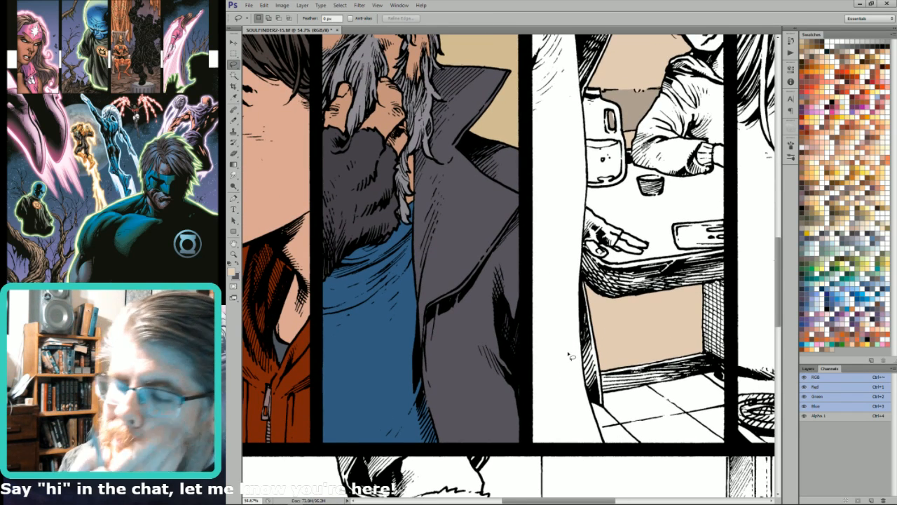
scroll(570, 356, "down", 2)
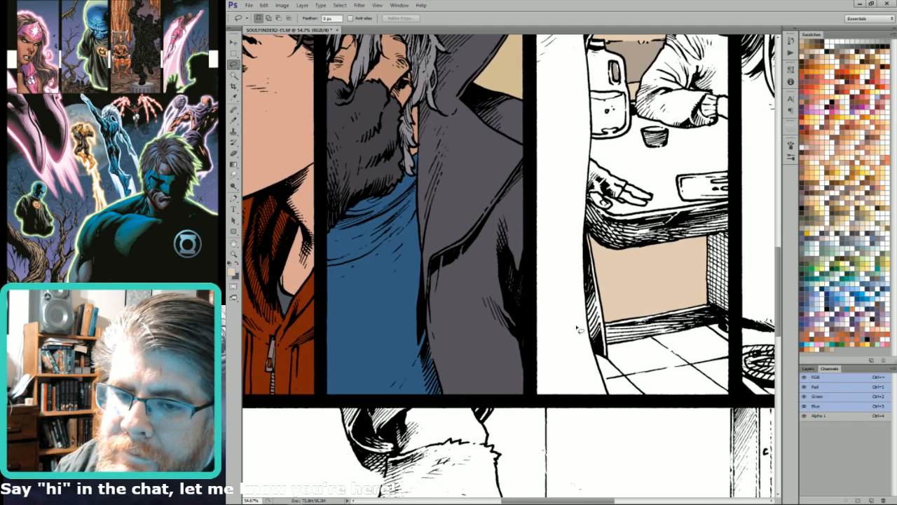
mouse_move(537, 387)
left_mouse_down()
mouse_move(551, 412)
mouse_move(618, 407)
mouse_move(590, 327)
mouse_move(543, 243)
mouse_move(554, 231)
mouse_move(579, 241)
mouse_move(601, 14)
mouse_move(613, 217)
mouse_move(648, 153)
mouse_move(611, 120)
mouse_move(602, 116)
mouse_move(599, 125)
mouse_move(574, 22)
mouse_move(563, 80)
mouse_move(528, 76)
left_mouse_up()
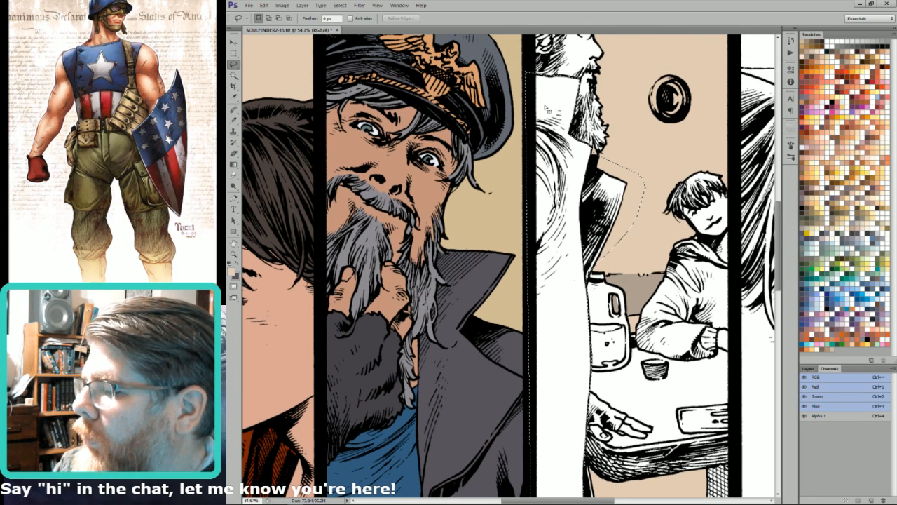
key("w")
key("ctrl+BackSpace")
key("ctrl+minus")
key("ctrl+minus")
key("l")
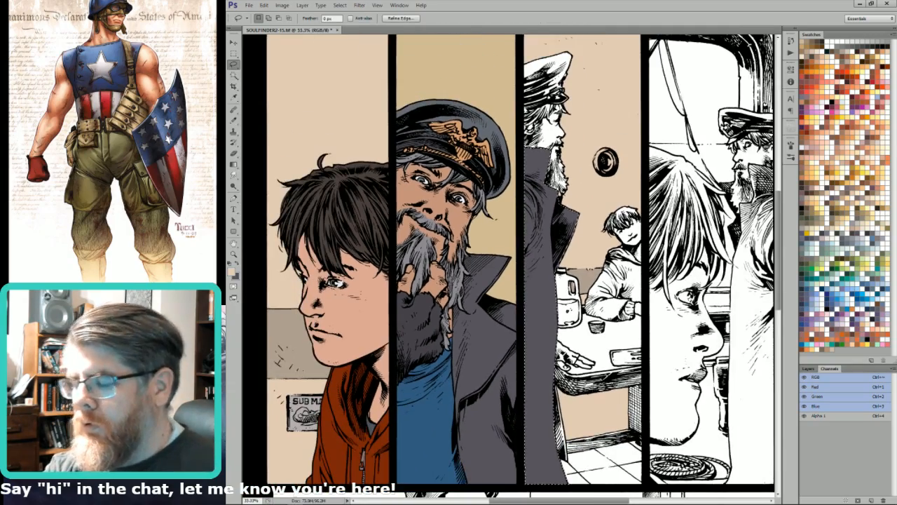
key("ctrl+d")
Step: Select the tiled floor at the foot of the third panel and fill it with a grey-brown swatch
scroll(622, 339, "down", 5)
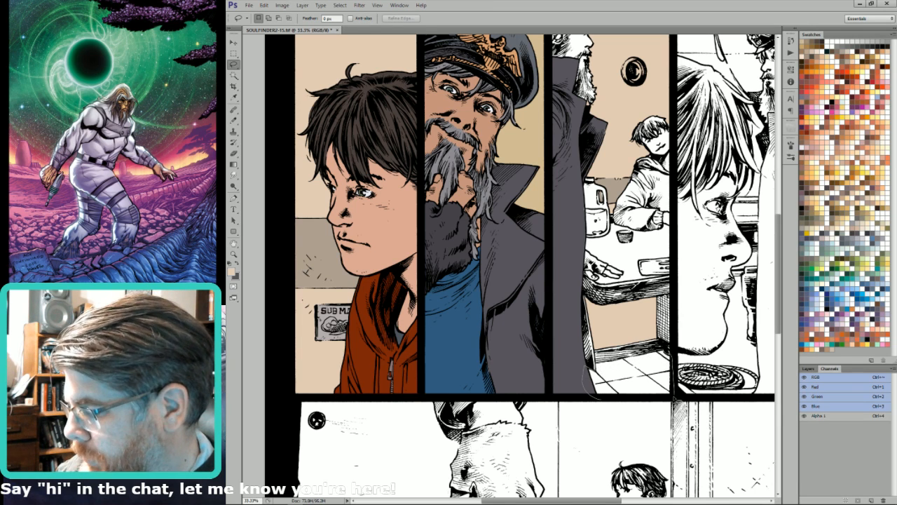
key("w")
left_click(859, 256)
key("l")
key("x")
key("ctrl+BackSpace")
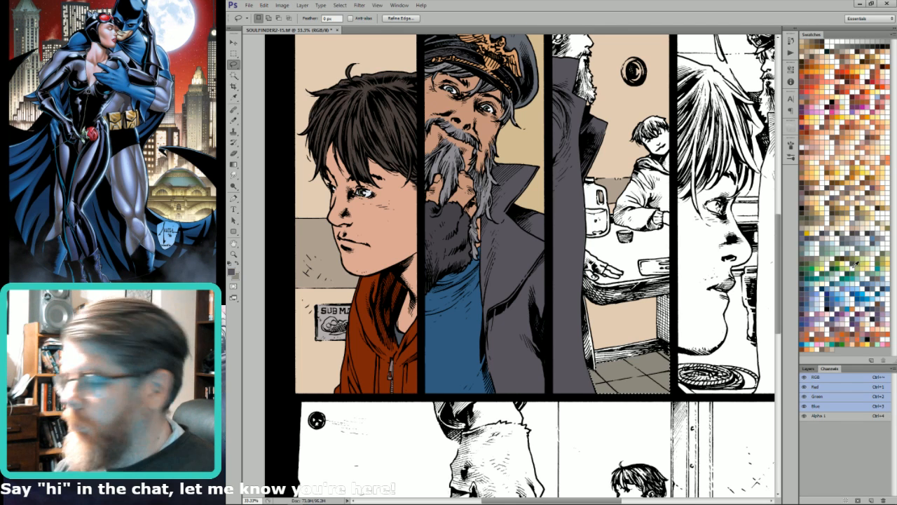
key("ctrl+d")
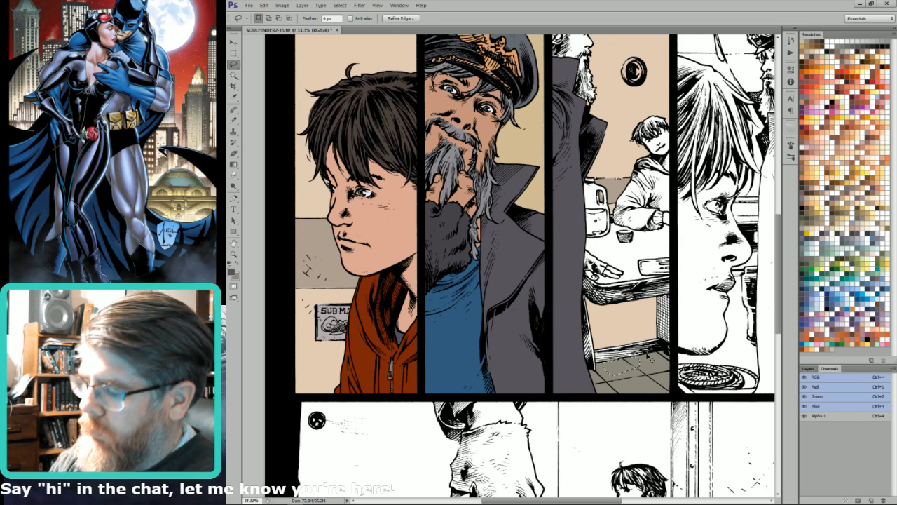
Step: Lasso the captain's fingerless glove on the table, fill it with the dark grey glove colour, and deselect
left_click_drag(655, 280, 680, 311)
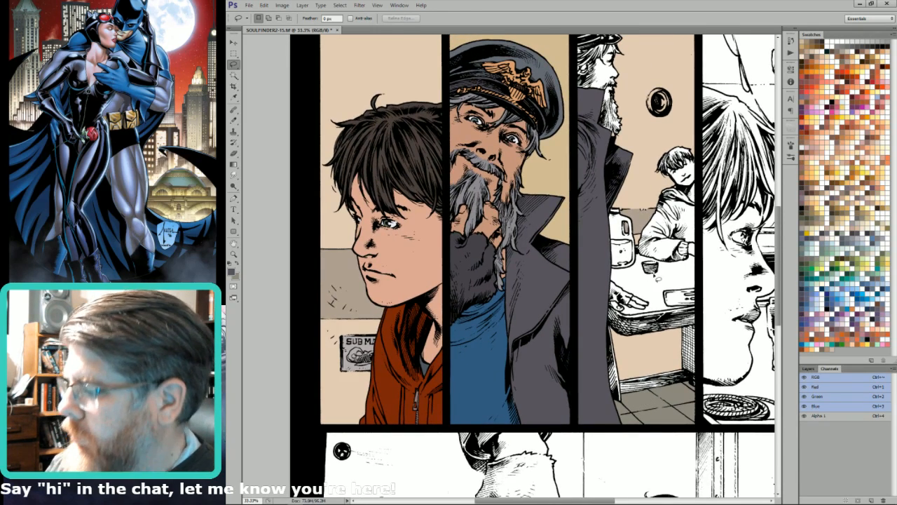
key("i")
key("x")
left_click_drag(648, 184, 562, 367)
key("l")
mouse_move(518, 272)
left_mouse_down()
mouse_move(576, 312)
mouse_move(573, 339)
mouse_move(531, 330)
mouse_move(521, 340)
mouse_move(493, 281)
left_mouse_up()
key("w")
left_click(506, 274, "alt")
key("ctrl+BackSpace")
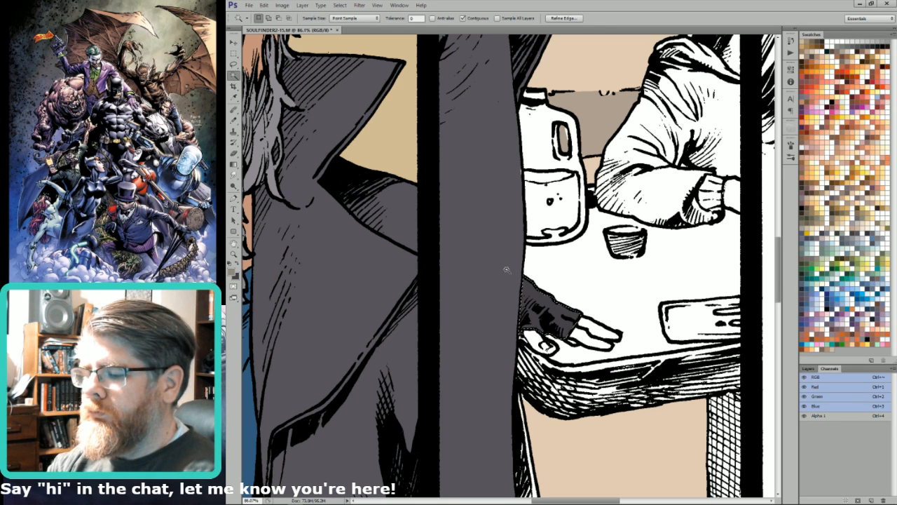
key("l")
key("ctrl+d")
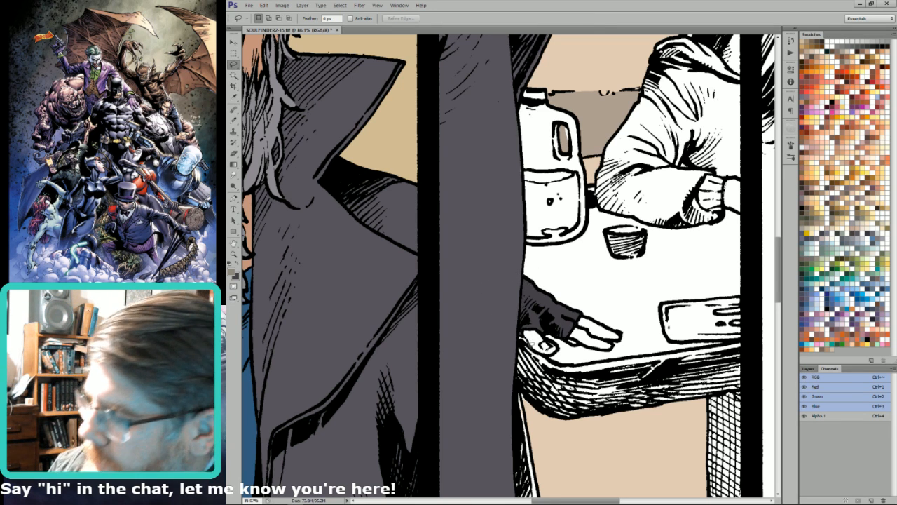
Step: Lasso the captain's bare fingers and thumb on the table and fill them with a tan skin swatch
left_click_drag(562, 353, 532, 321)
mouse_move(563, 333)
left_mouse_down()
mouse_move(579, 352)
mouse_move(612, 354)
mouse_move(627, 342)
mouse_move(564, 317)
left_mouse_up()
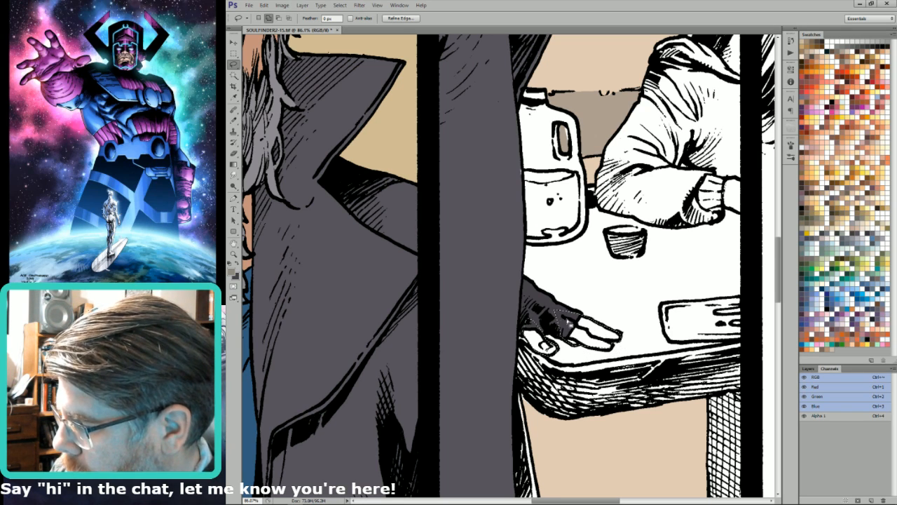
key("w")
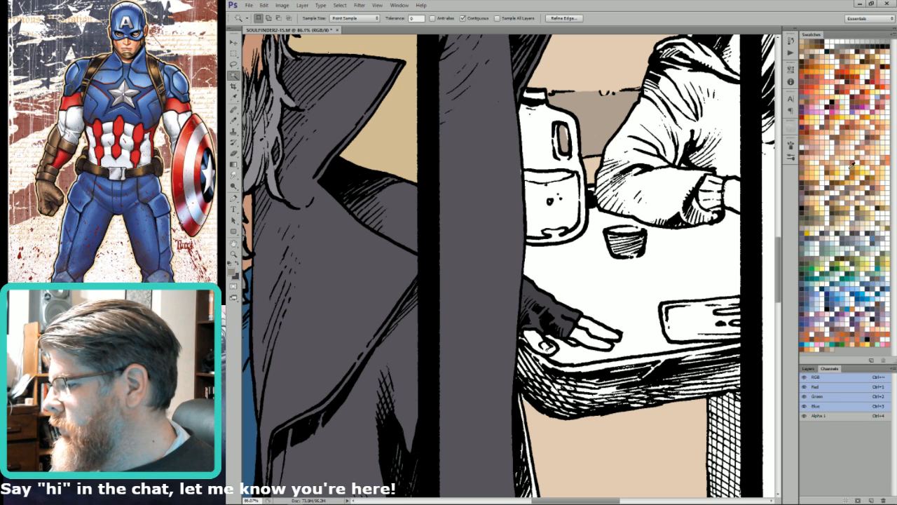
left_click(845, 162)
key("l")
key("ctrl+BackSpace")
key("x")
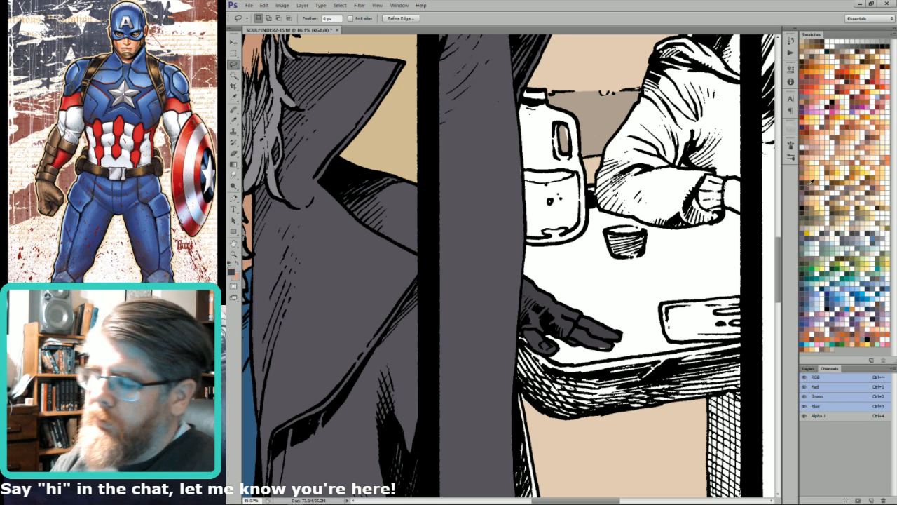
key("ctrl+BackSpace")
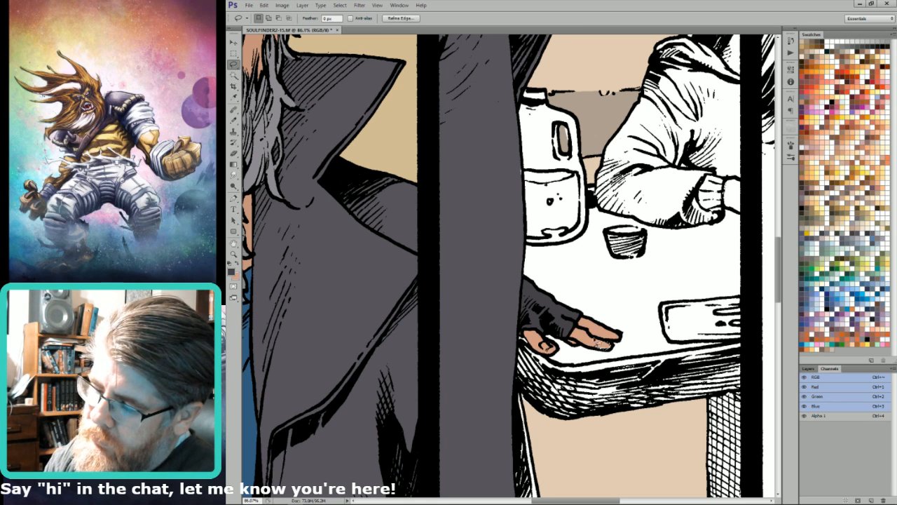
key("ctrl+minus")
key("ctrl+d")
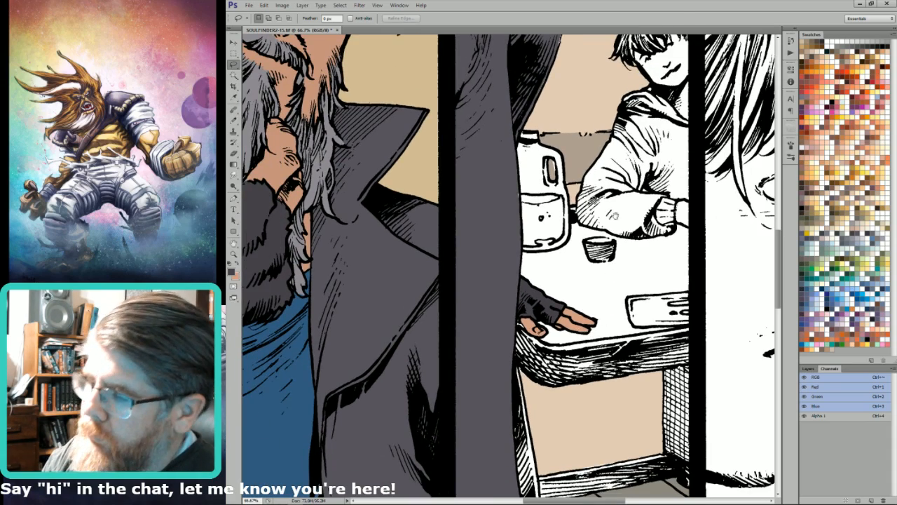
Step: Fill the patch of skin between the captain's mouth and beard in the third panel with his skin tone
left_click_drag(624, 229, 650, 267)
left_click_drag(589, 206, 638, 263)
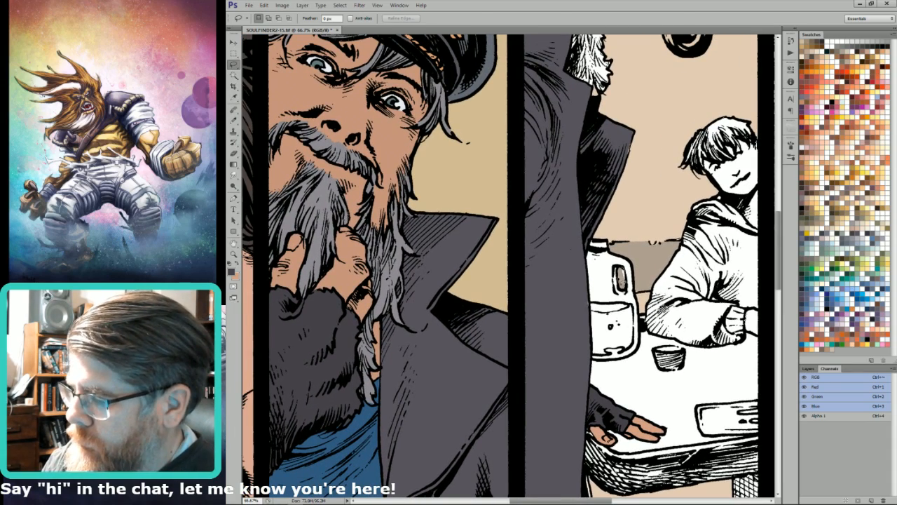
key("i")
left_click_drag(627, 122, 678, 324)
key("l")
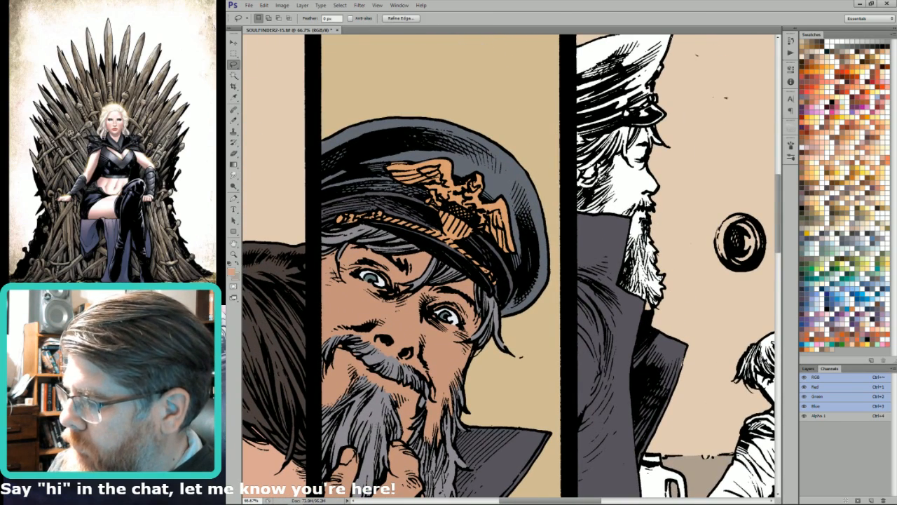
key("w")
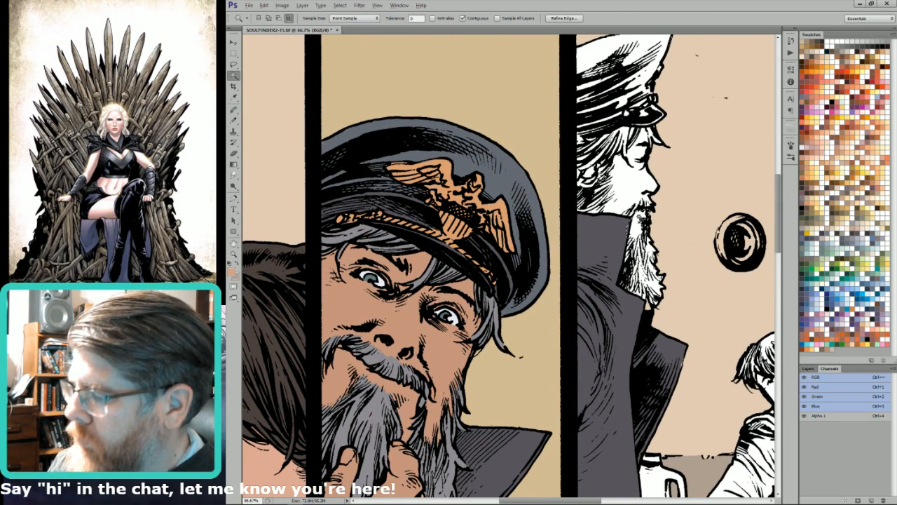
key("l")
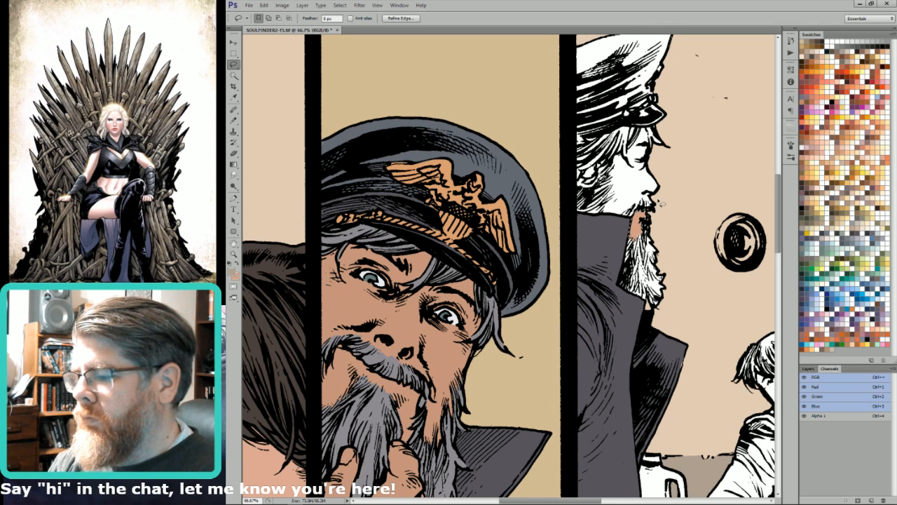
Step: Lasso the captain's face and ear in profile, fill them with the same skin tone, and deselect
left_click_drag(639, 219, 655, 244)
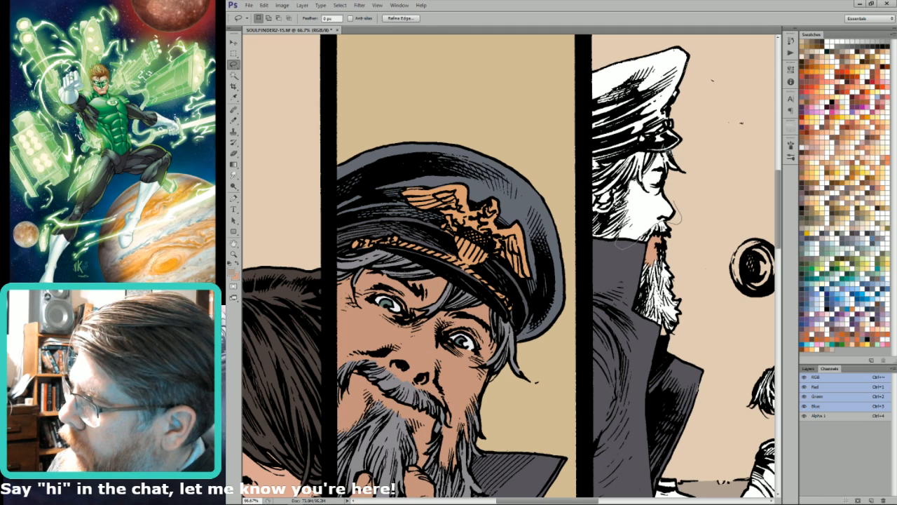
left_click_drag(669, 179, 654, 158)
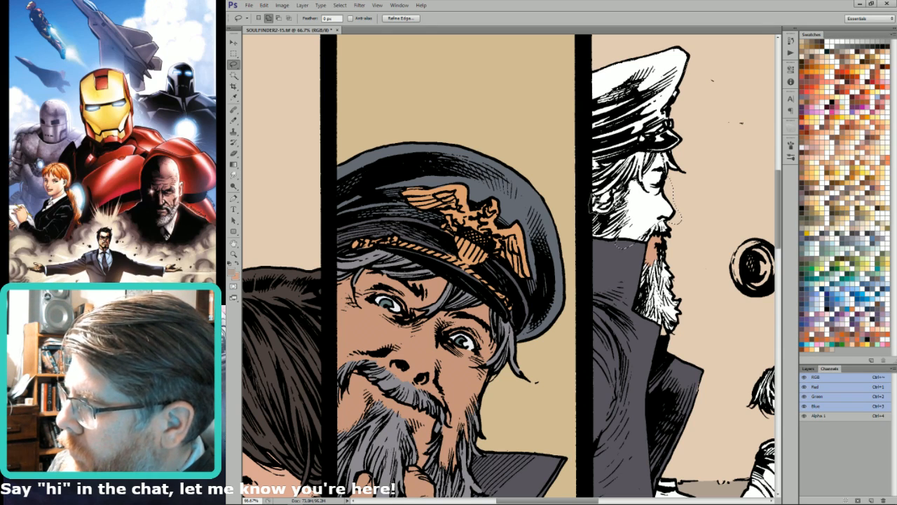
key("w")
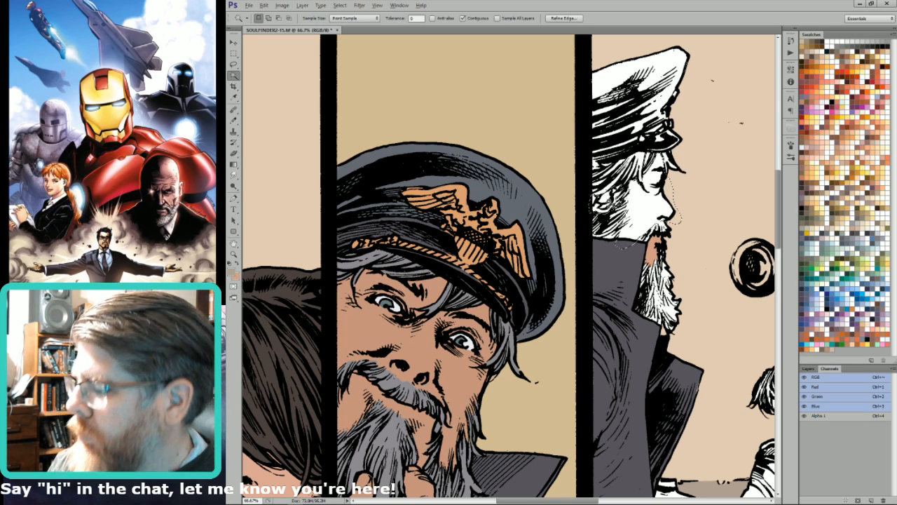
key("l")
key("ctrl+minus")
left_click_drag(589, 209, 642, 274)
key("ctrl+d")
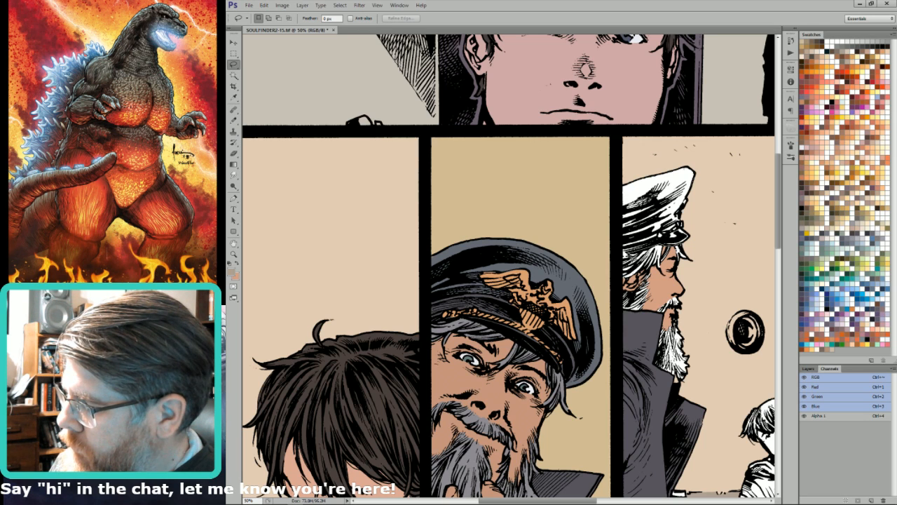
Step: Select the captain's hair and beard in the third panel, fill them with grey, and adjust the tint with Color Balance
mouse_move(603, 309)
left_mouse_down()
mouse_move(642, 332)
mouse_move(648, 355)
mouse_move(687, 393)
mouse_move(707, 266)
mouse_move(687, 246)
left_mouse_up()
key("w")
key("shift")
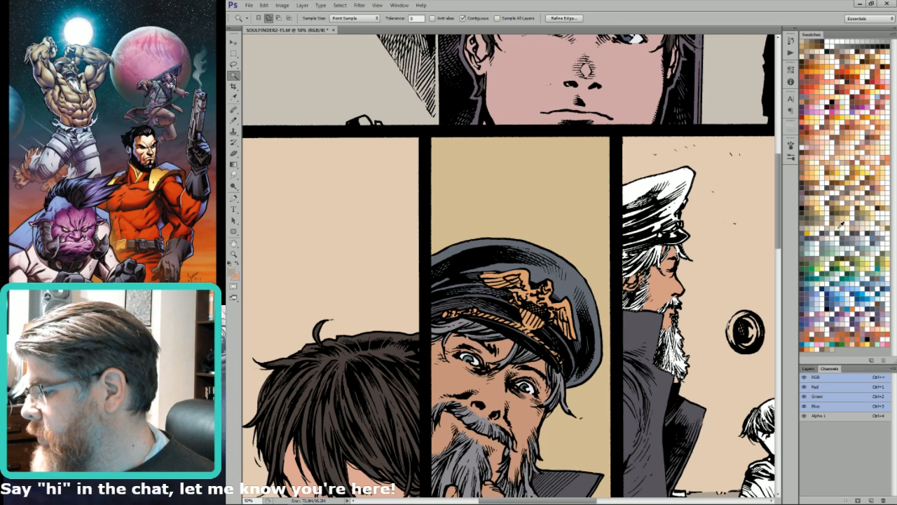
key("x")
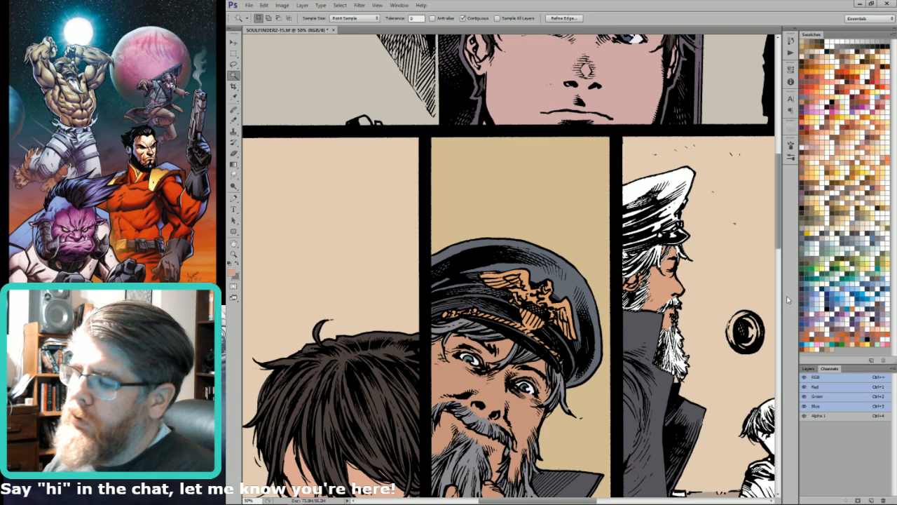
key("ctrl+BackSpace")
key("ctrl+b")
left_click_drag(824, 254, 833, 254)
key("Return")
key("ctrl+d")
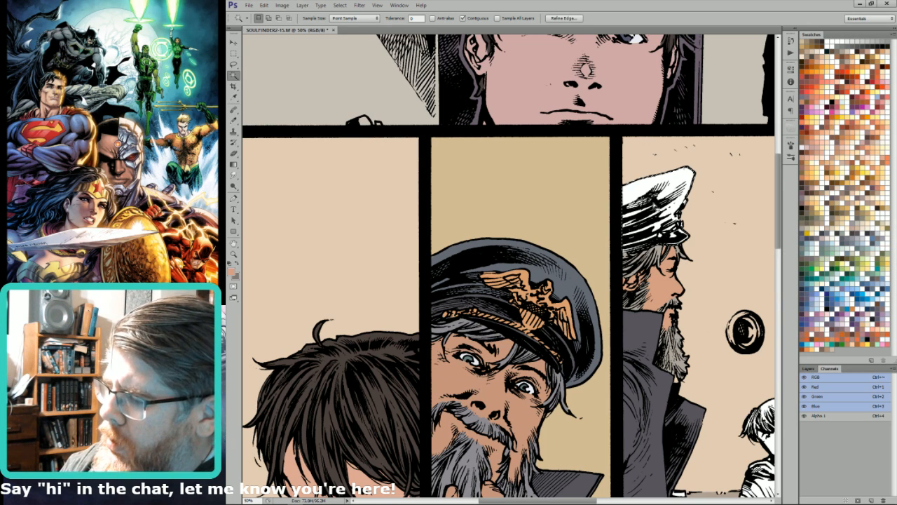
Step: Sample the blue-grey of the cap in the second panel, fill the captain's cap in the third panel with it, and deselect
key("i")
left_click(576, 262)
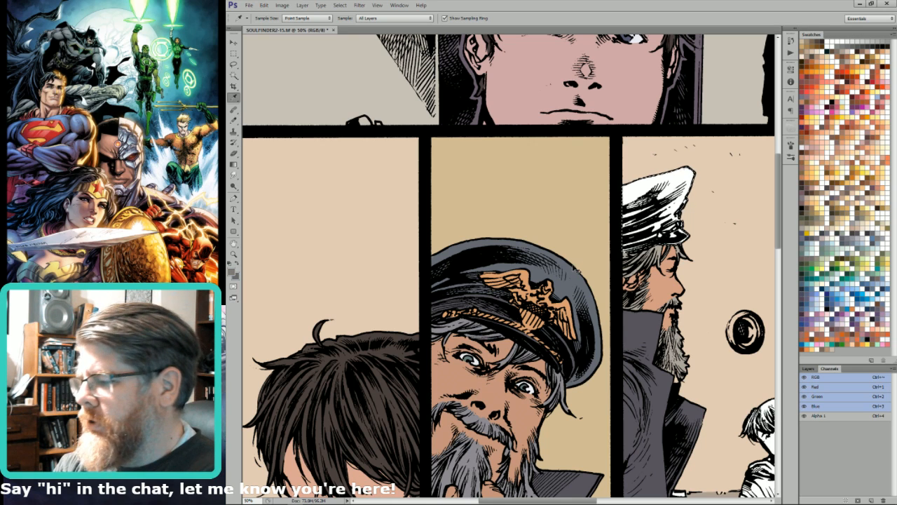
key("alt+BackSpace")
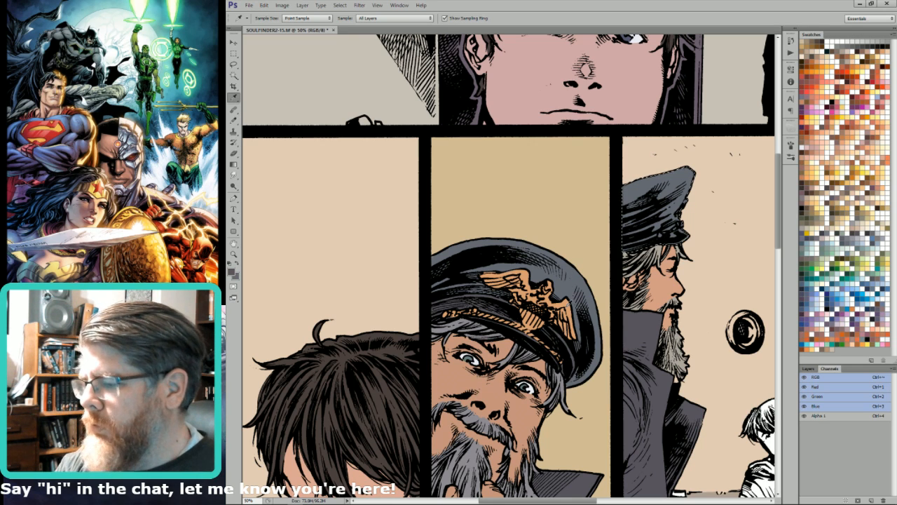
key("l")
key("ctrl+d")
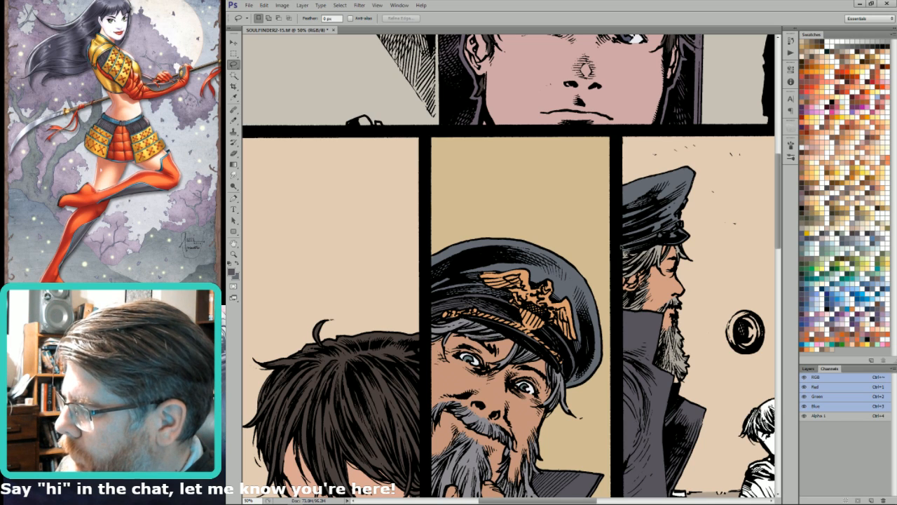
key("w")
key("l")
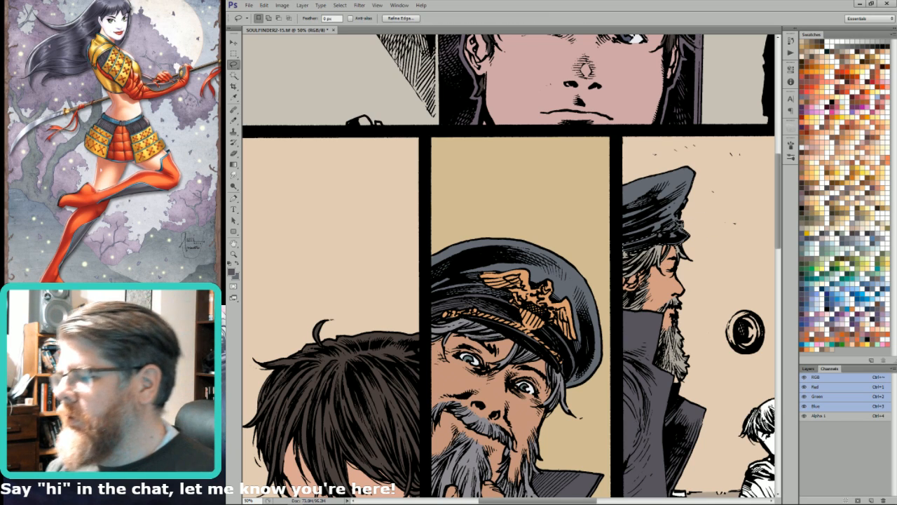
left_click(843, 193)
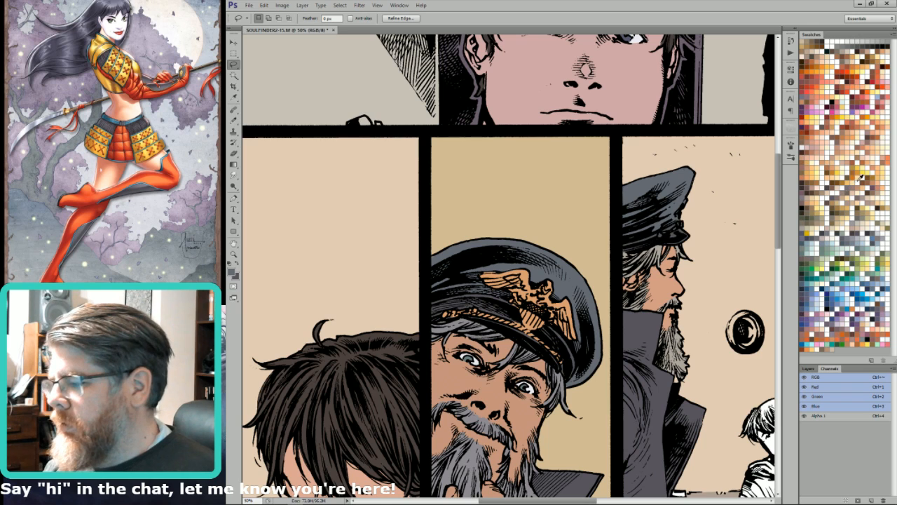
key("alt+i")
key("a")
key("c")
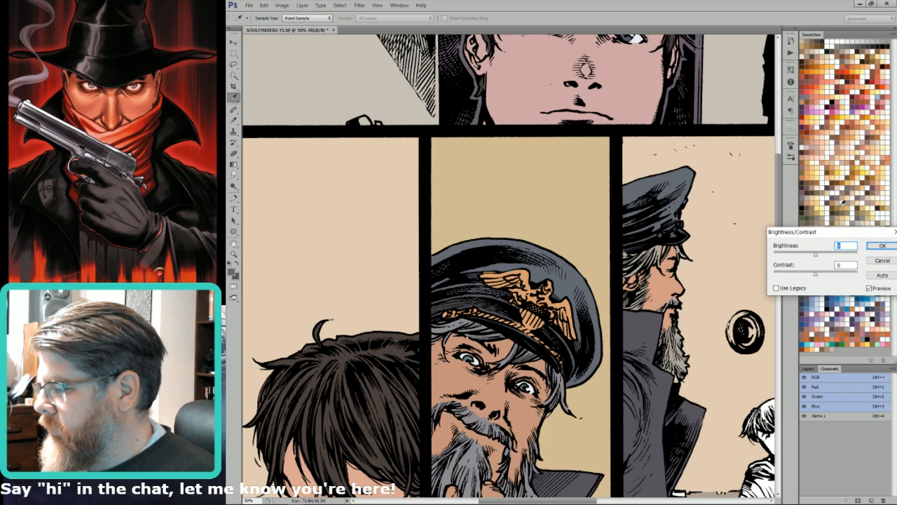
key("Escape")
Step: Colour the trim and buttons on the captain's cap in the third panel gold with the Pencil tool
key("b")
left_click(814, 200)
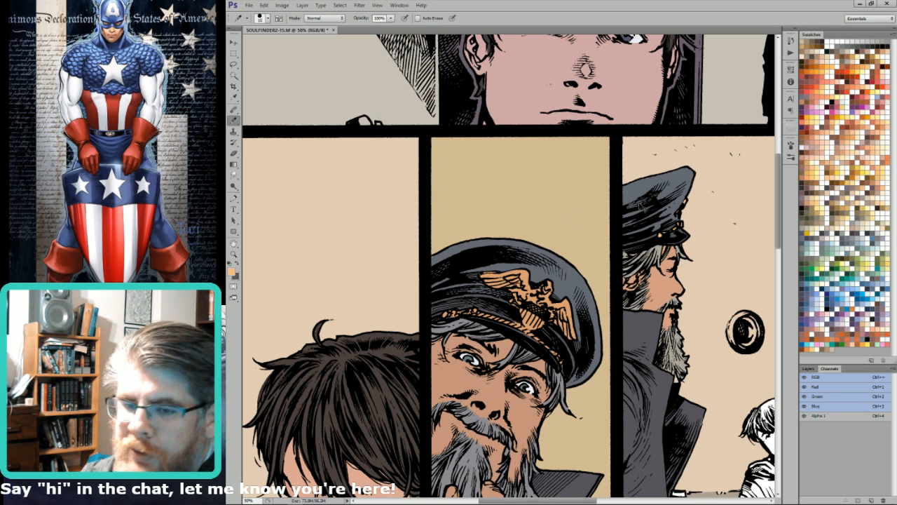
Step: Lasso the round porthole on the wall behind the captain, fill it with a grey swatch, and deselect
left_click_drag(684, 185, 625, 177)
left_click_drag(655, 255, 584, 189)
key("l")
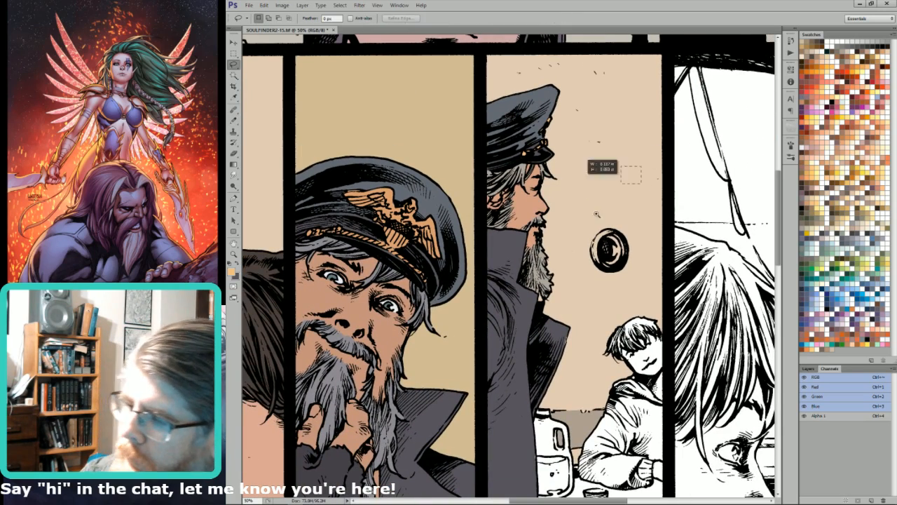
left_click_drag(642, 167, 506, 355)
mouse_move(552, 244)
left_mouse_down()
mouse_move(562, 276)
mouse_move(619, 289)
mouse_move(642, 233)
left_mouse_up()
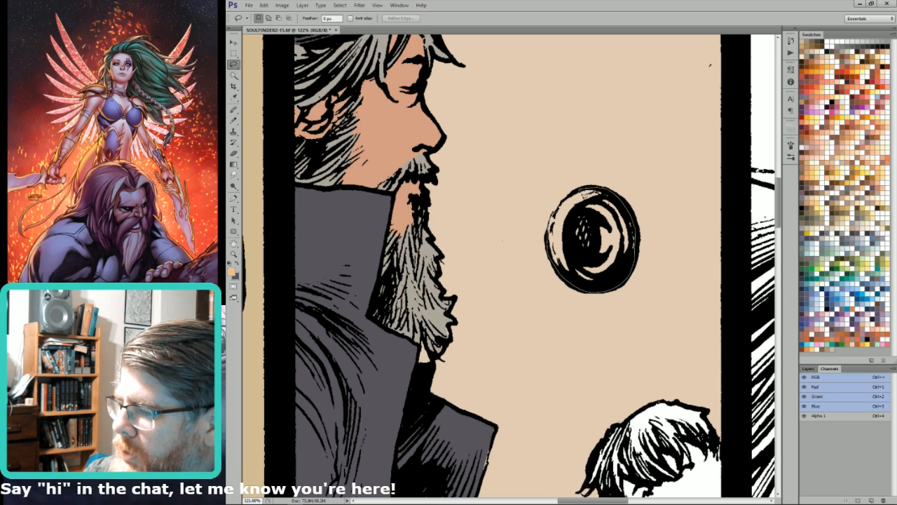
left_click_drag(566, 209, 566, 208)
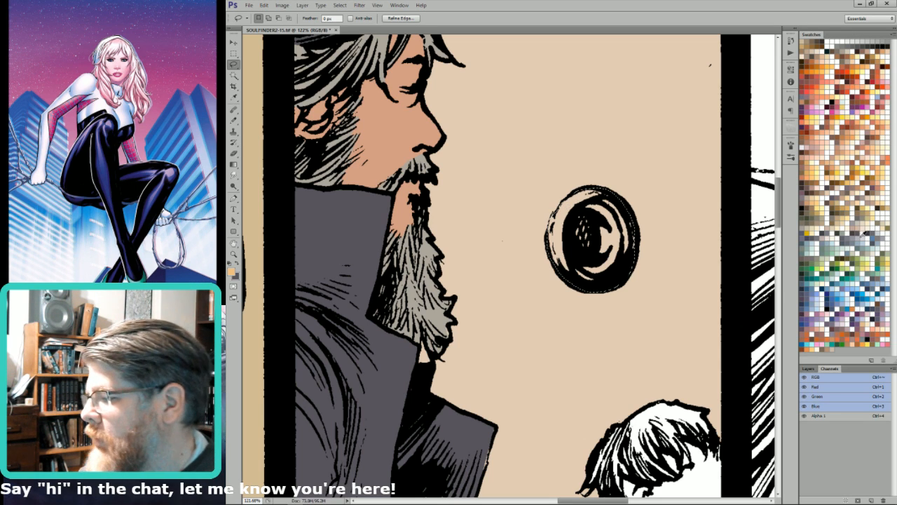
left_click(826, 218)
key("alt+BackSpace")
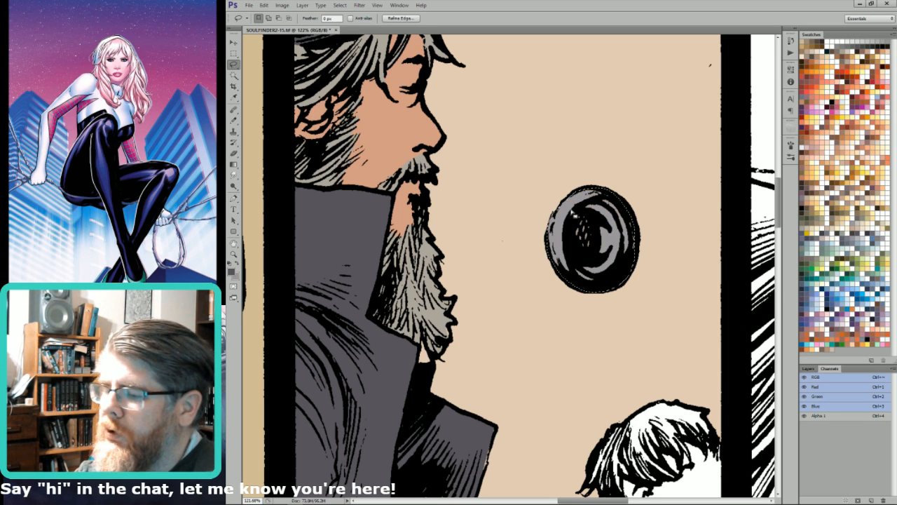
key("ctrl+d")
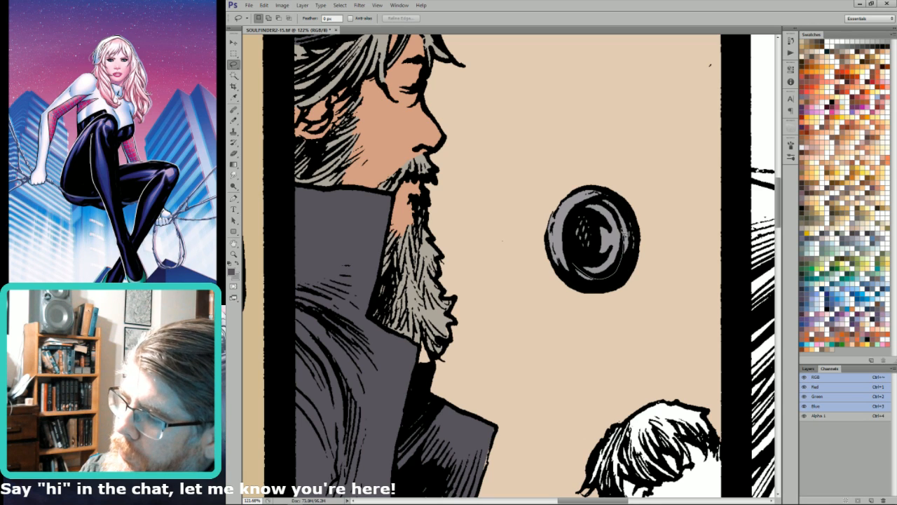
Step: Lasso the inner part of the porthole, fill it with a darker navy tone, and deselect
mouse_move(574, 215)
left_mouse_down()
mouse_move(583, 208)
mouse_move(572, 236)
mouse_move(571, 213)
mouse_move(573, 221)
left_mouse_up()
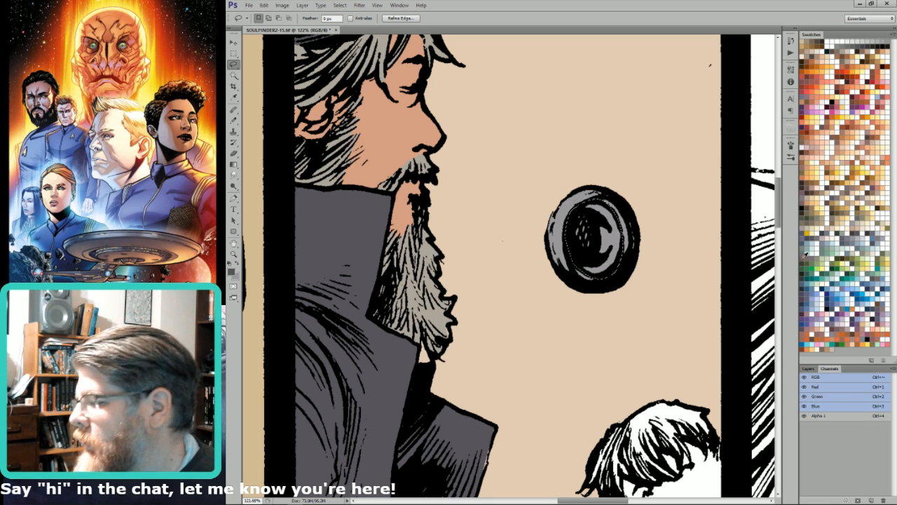
left_click(802, 287)
key("shift+F5")
key("Return")
key("shift+F5")
key("Return")
key("ctrl+minus")
key("ctrl+minus")
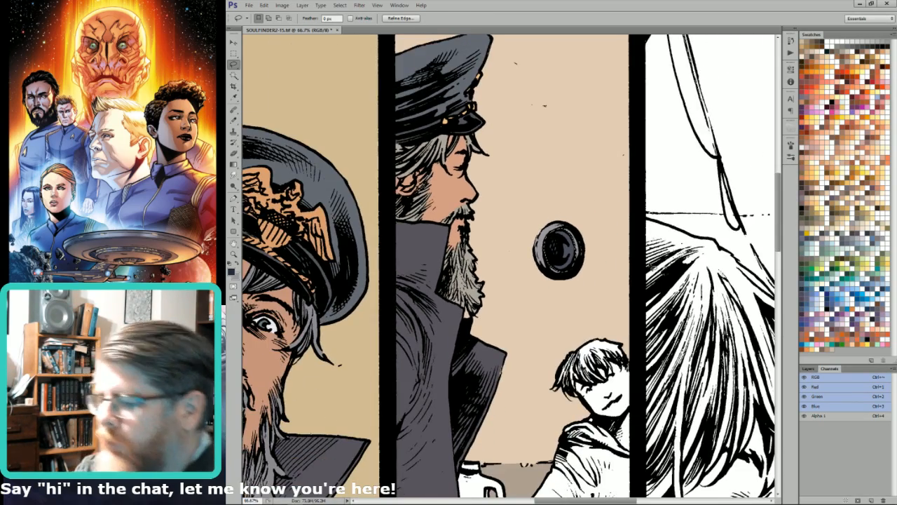
left_click_drag(565, 259, 594, 90)
mouse_move(548, 311)
left_mouse_down()
mouse_move(610, 226)
mouse_move(664, 237)
left_mouse_up()
key("ctrl+d")
Step: Select the plastic jug on the table and fill it with pale blue
mouse_move(607, 213)
left_mouse_down()
mouse_move(674, 217)
mouse_move(671, 318)
mouse_move(641, 327)
mouse_move(617, 319)
mouse_move(602, 227)
left_mouse_up()
key("w")
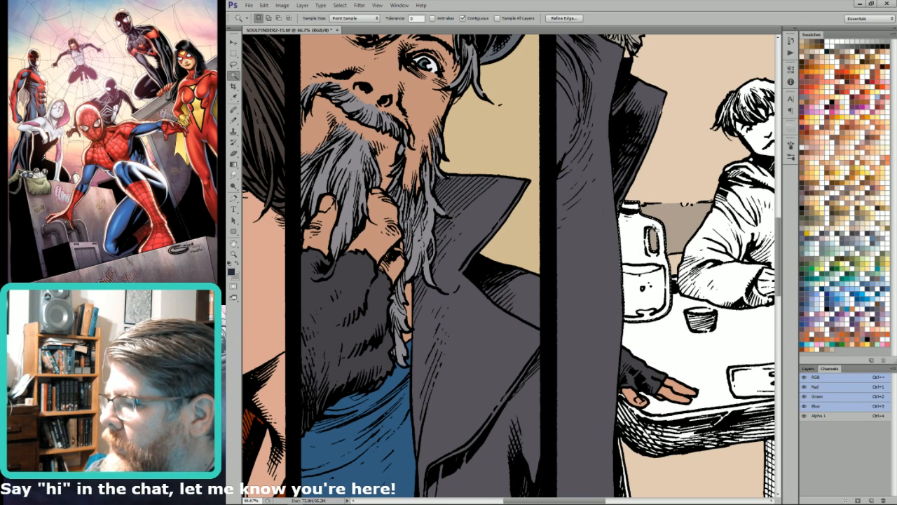
left_click(885, 236)
key("l")
key("alt+BackSpace")
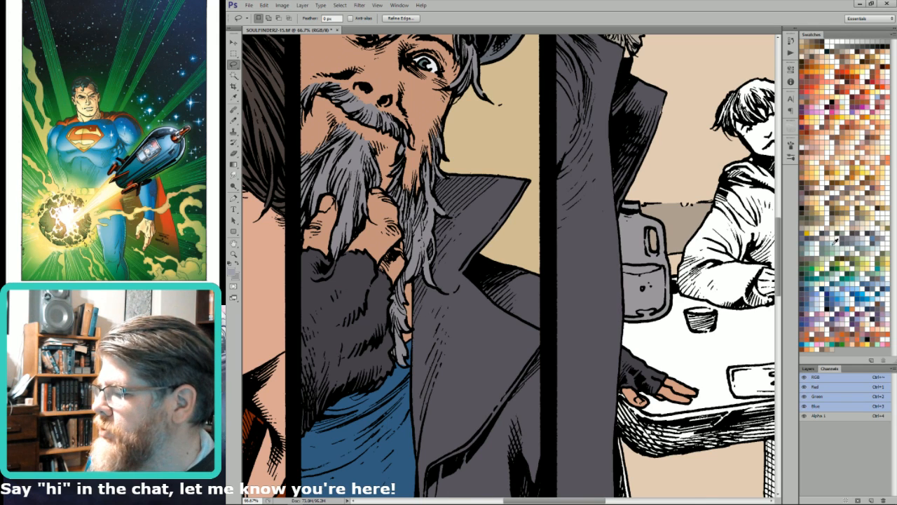
key("shift+BackSpace")
key("Return")
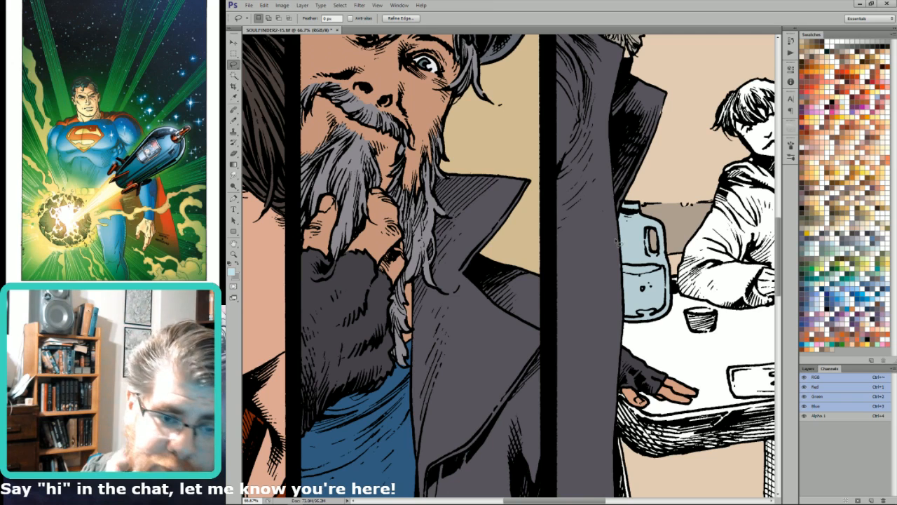
Step: Select the liquid in the lower half of the jug, fill it with a muted reddish brown, and deselect
mouse_move(611, 261)
left_mouse_down()
mouse_move(626, 240)
mouse_move(602, 259)
mouse_move(584, 326)
mouse_move(637, 315)
mouse_move(615, 269)
left_mouse_up()
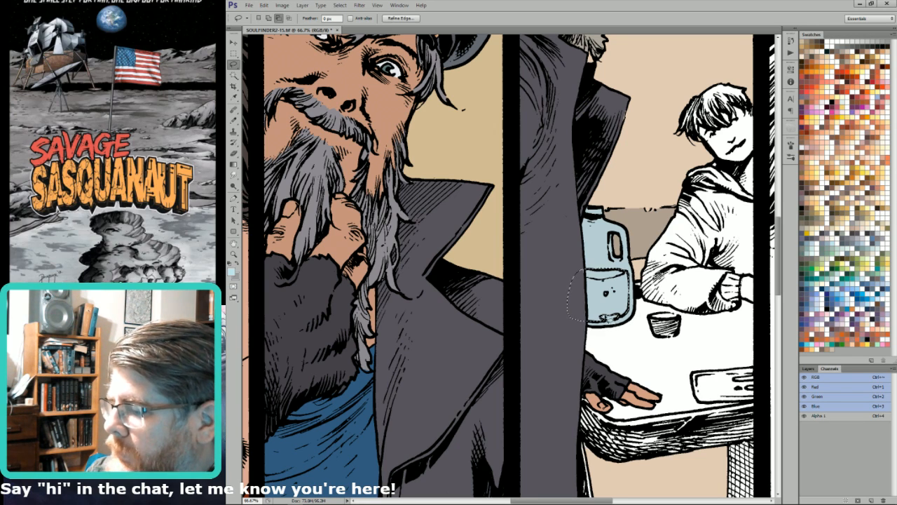
key("w")
left_click(608, 303, "alt+shift")
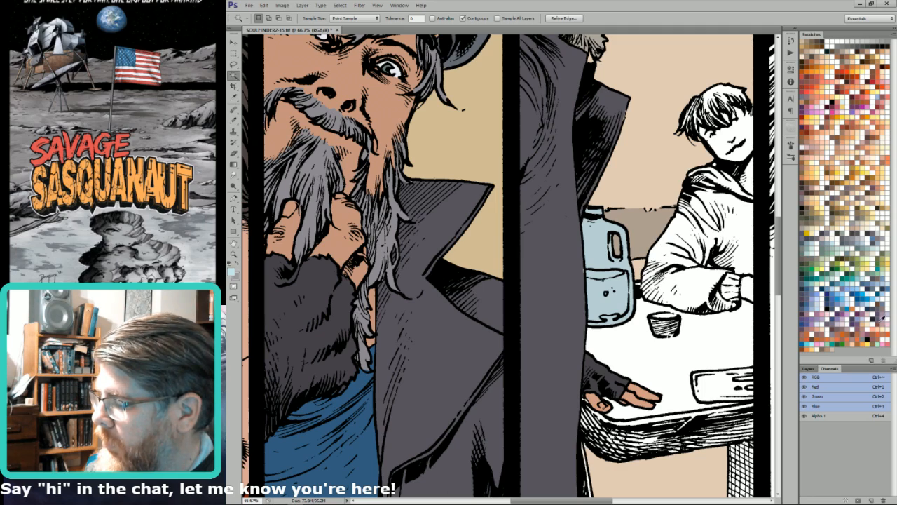
key("shift+BackSpace")
key("Return")
key("shift+BackSpace")
key("Return")
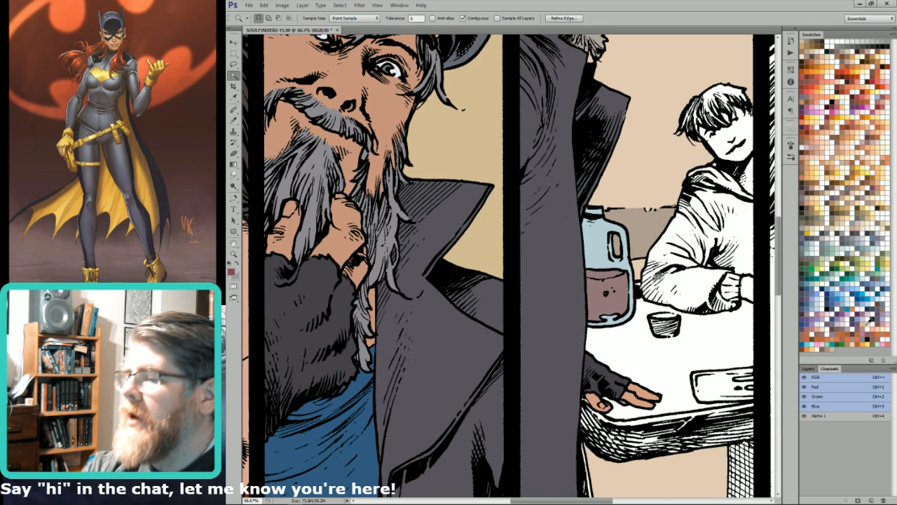
key("l")
left_click_drag(710, 215, 615, 213)
key("ctrl+d")
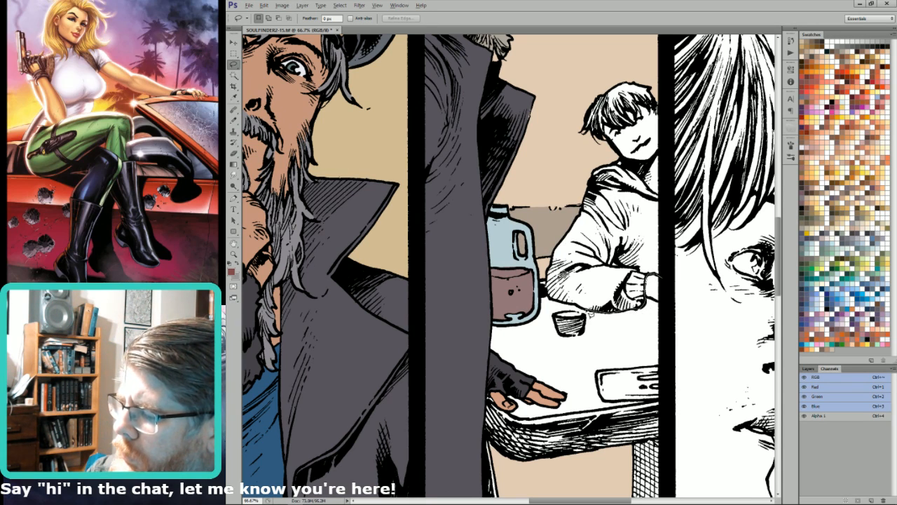
Step: Select the seated boy's hooded sweatshirt in the third panel, fill it with dark red, and deselect
mouse_move(547, 265)
left_mouse_down()
mouse_move(581, 169)
mouse_move(608, 158)
mouse_move(633, 164)
mouse_move(671, 209)
mouse_move(663, 261)
left_mouse_up()
key("w")
left_click(648, 230, "alt+shift")
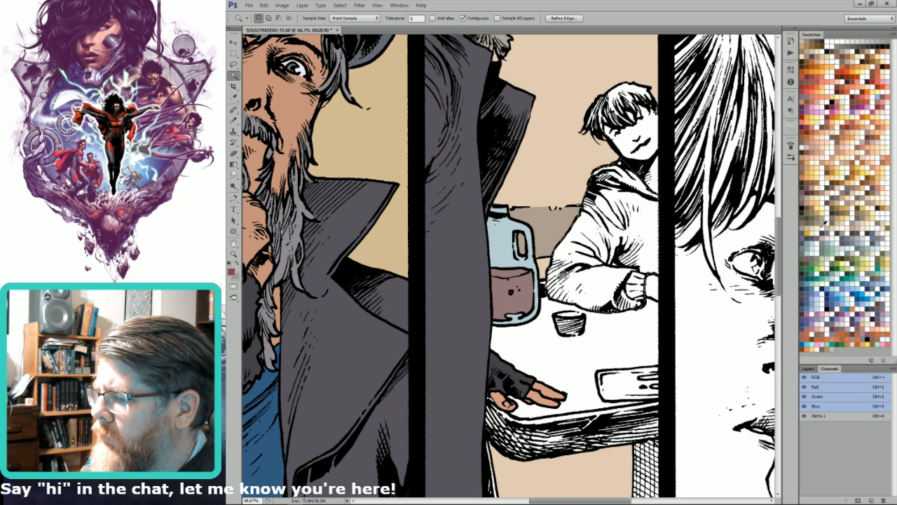
key("l")
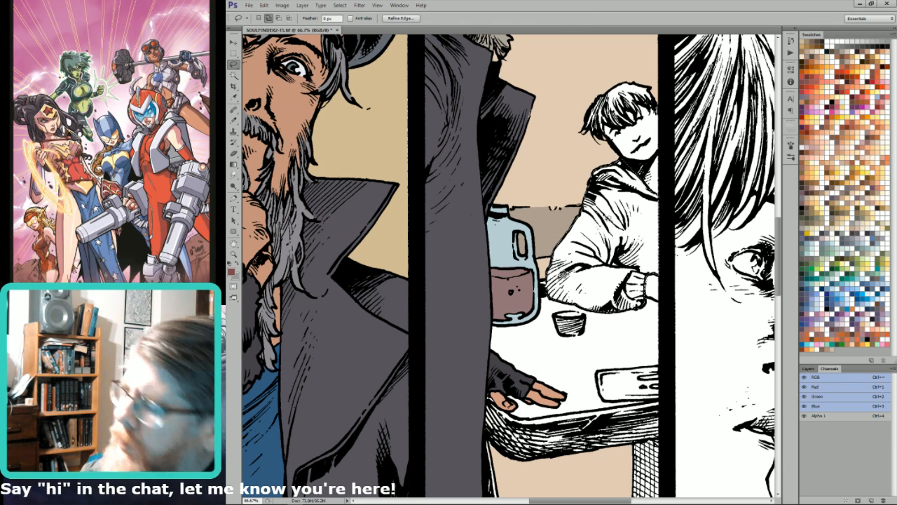
double_click(879, 107)
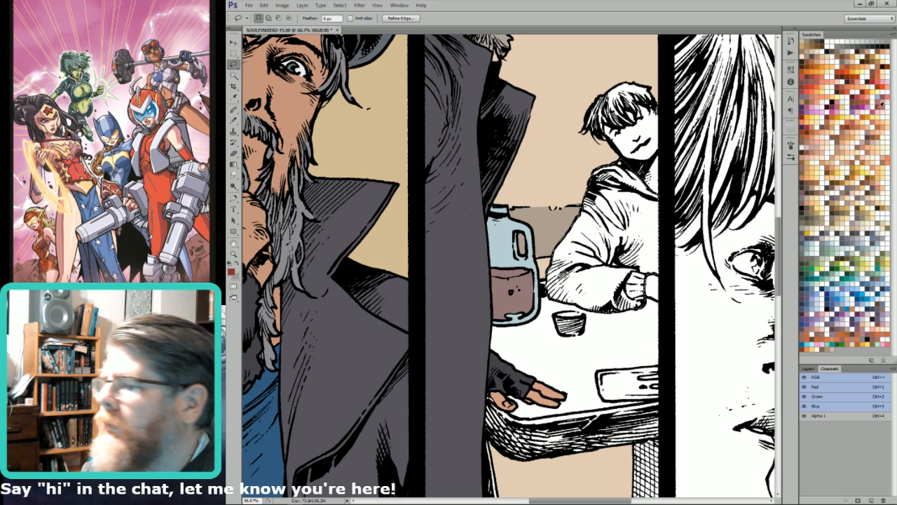
key("BackSpace")
key("Escape")
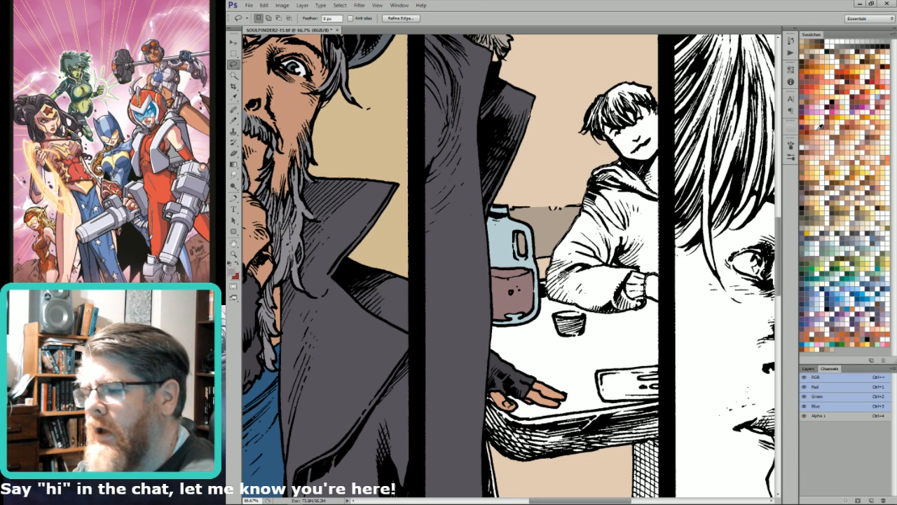
key("alt+BackSpace")
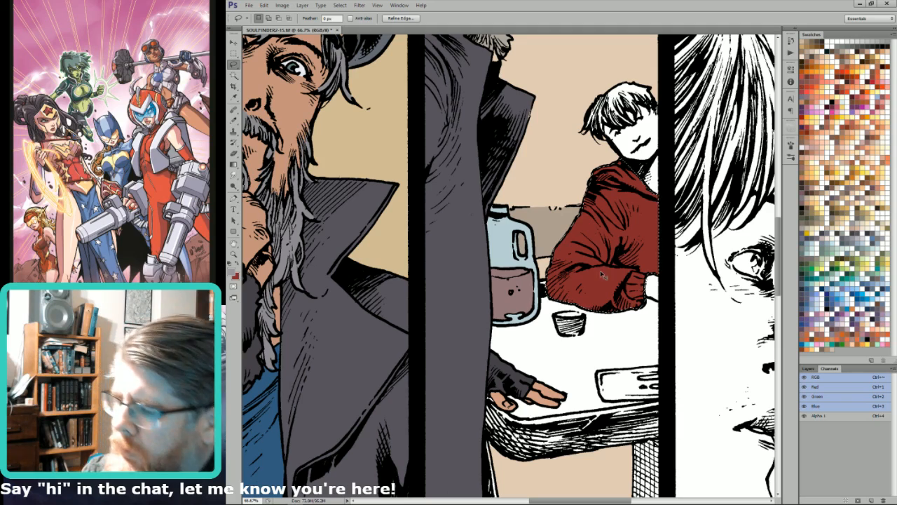
key("ctrl+d")
Step: Lasso the seated boy's face and neck and fill them with a pinkish skin tone
left_click_drag(648, 210, 606, 298)
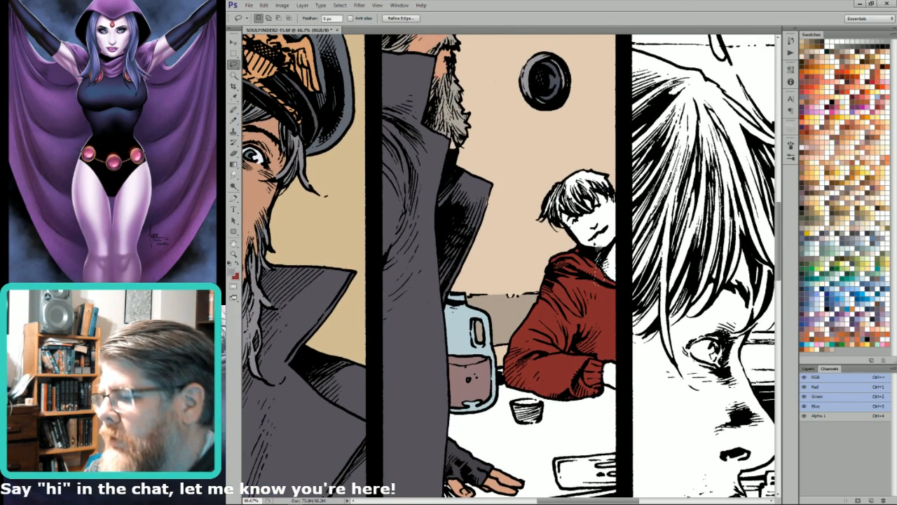
left_click_drag(609, 232, 616, 260)
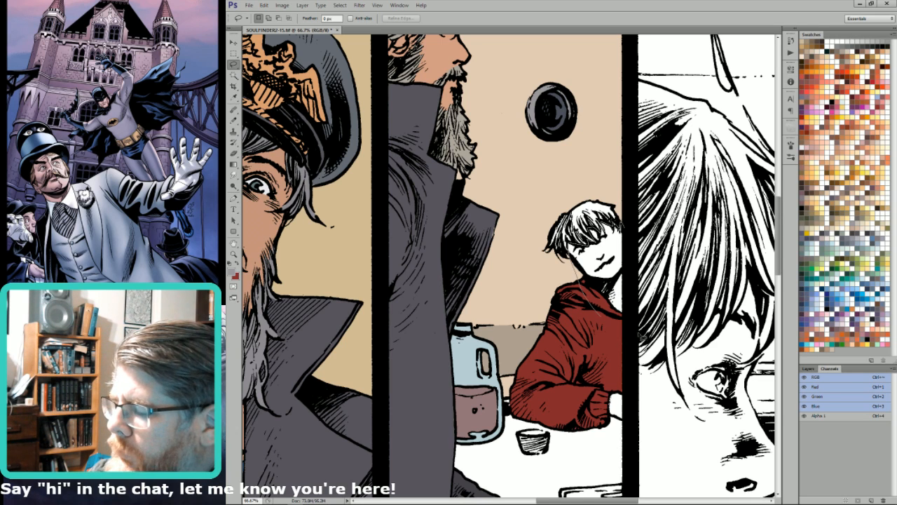
key("w")
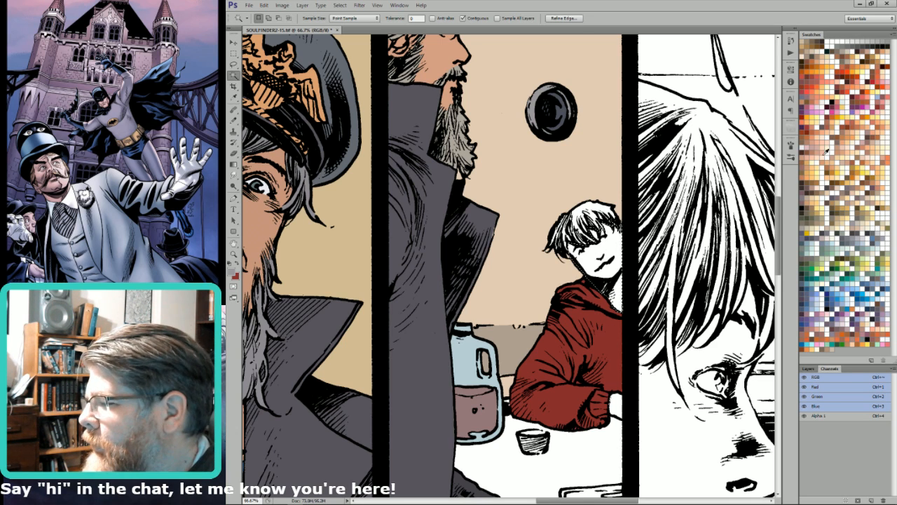
key("l")
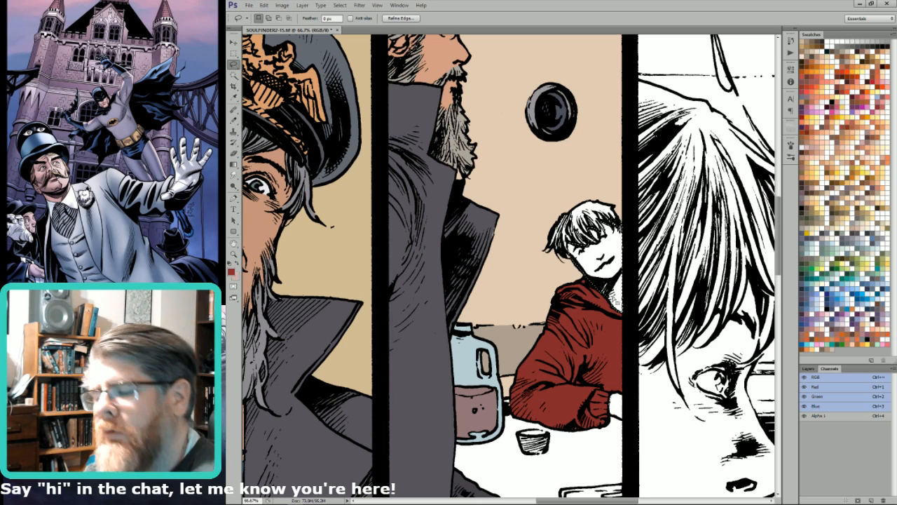
key("ctrl+BackSpace")
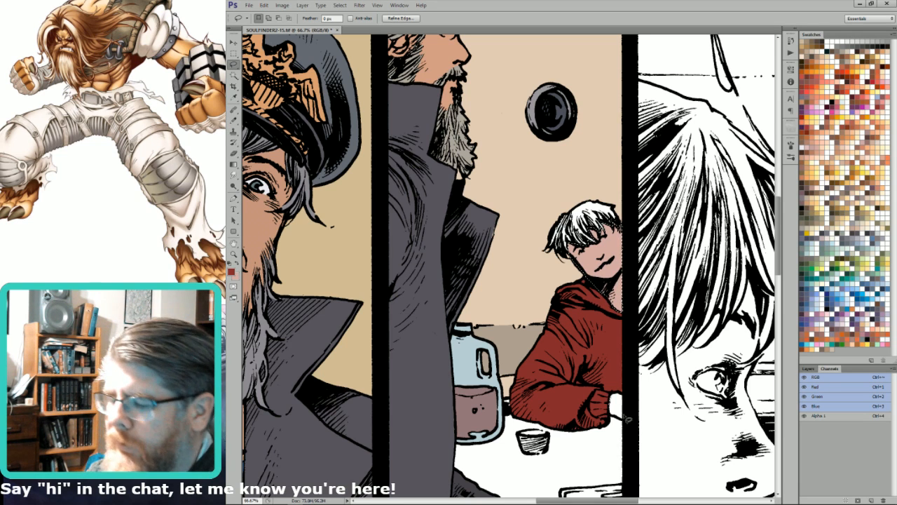
Step: Select the boy's hand at the end of his sleeve, fill it with the same pinkish skin tone, and deselect
mouse_move(607, 419)
left_mouse_down()
mouse_move(639, 414)
mouse_move(593, 387)
left_mouse_up()
key("w")
left_click(614, 405, "alt+shift")
key("ctrl+BackSpace")
key("l")
key("w")
key("ctrl+d")
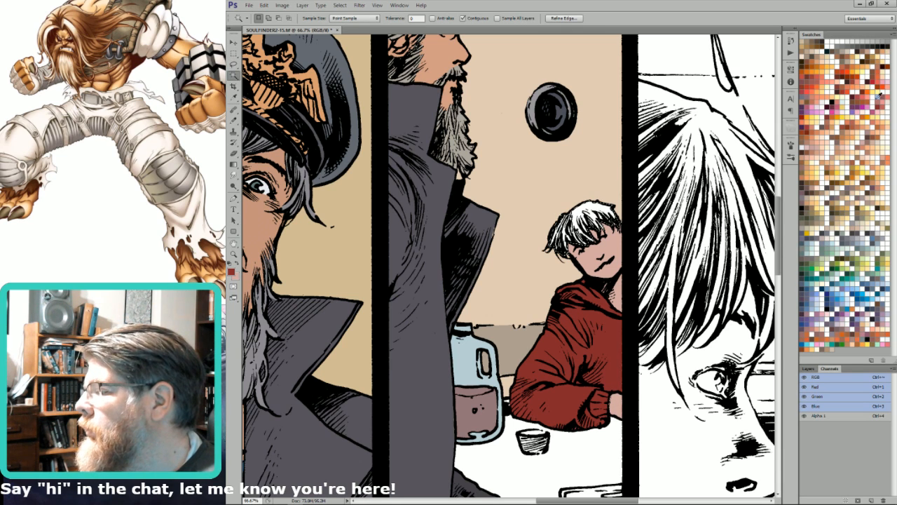
Step: Fill the seated boy's hair with a dark brown swatch
left_click(839, 213)
key("x")
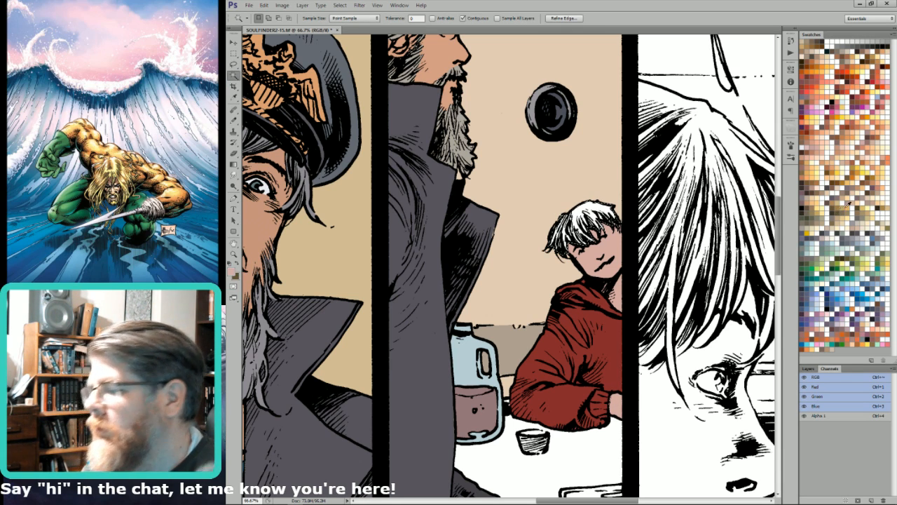
key("ctrl+BackSpace")
Step: Lasso the small cup on the table and fill it with a khaki tan swatch
key("l")
scroll(554, 244, "down", 5)
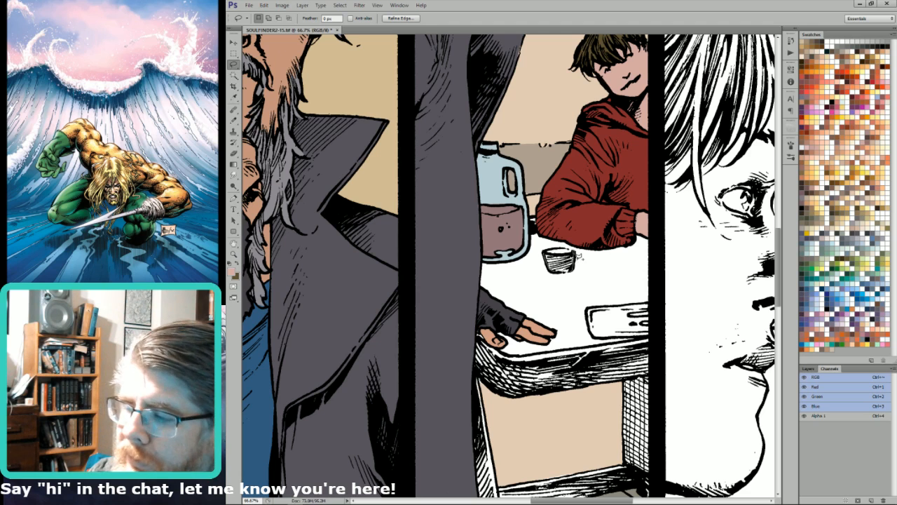
left_click(812, 228)
key("x")
key("ctrl+BackSpace")
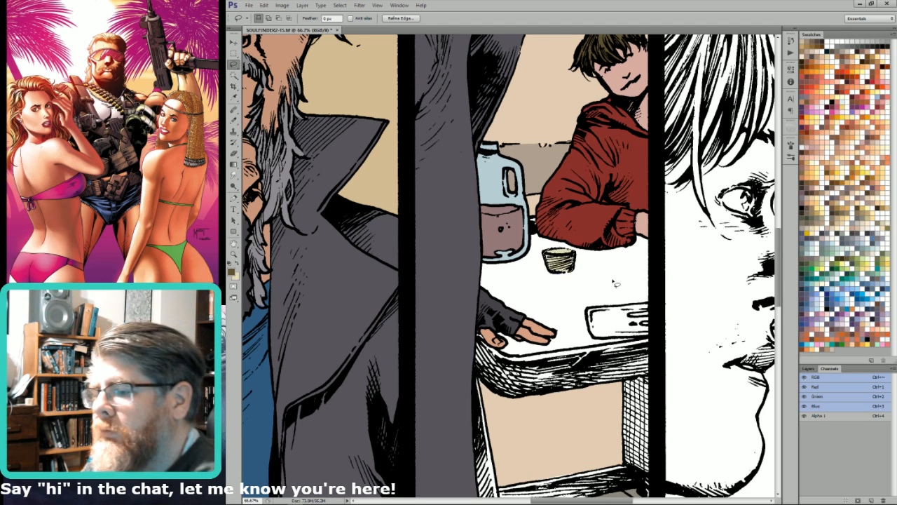
Step: Lasso the rectangular item on the tabletop and fill it with a light grey swatch
left_click_drag(587, 283, 613, 214)
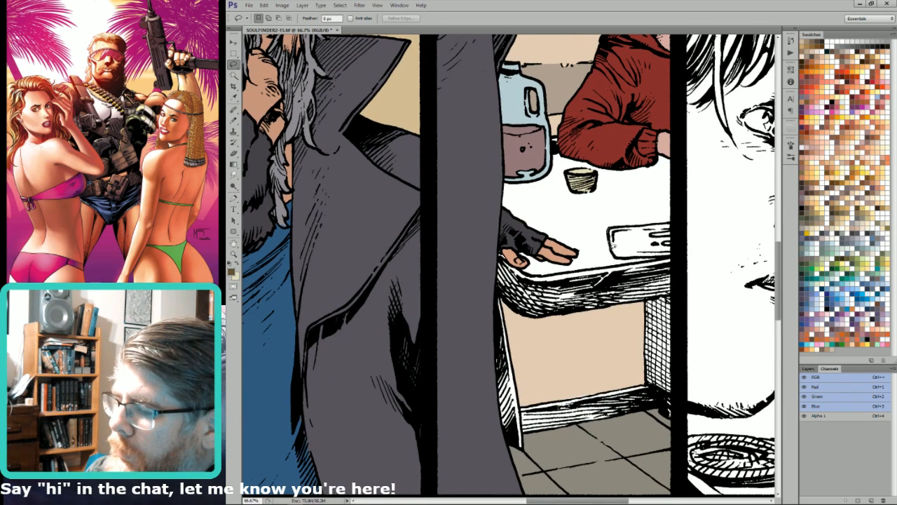
mouse_move(635, 259)
left_mouse_down()
mouse_move(677, 261)
mouse_move(679, 237)
mouse_move(676, 226)
mouse_move(636, 226)
left_mouse_up()
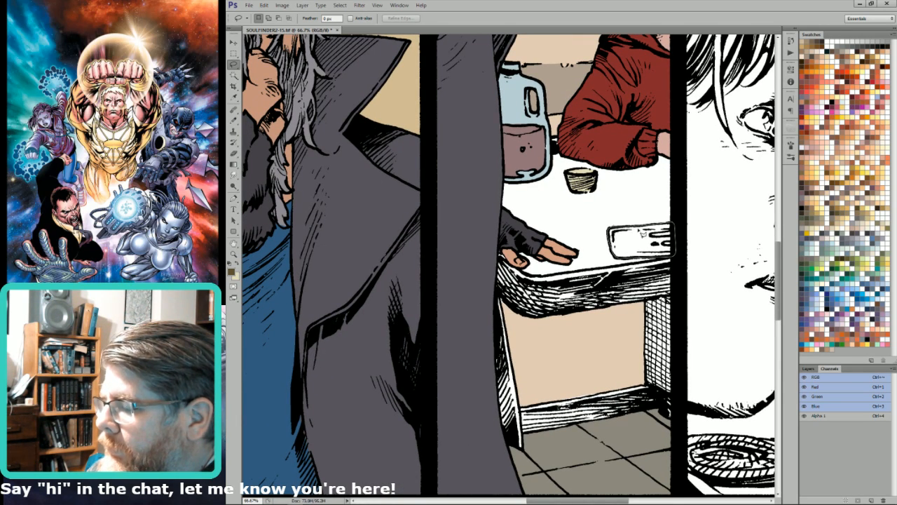
key("w")
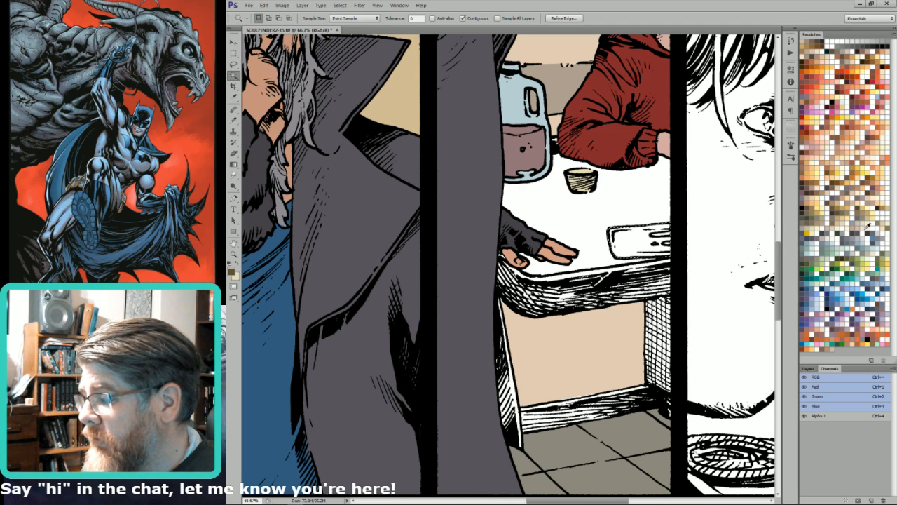
left_click(865, 236)
key("l")
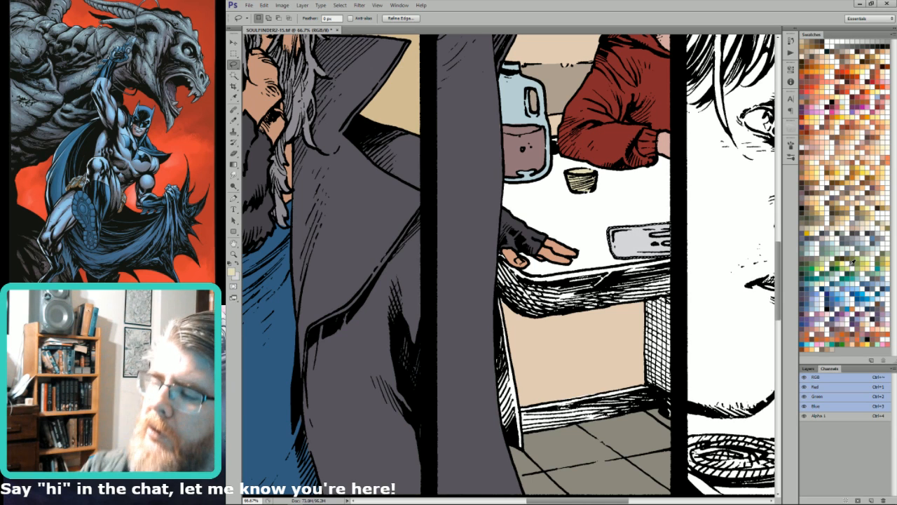
Step: Select the white tabletop and table base with the Magic Wand, fill them with a muted mauve-brown swatch, and deselect
key("w")
left_click(601, 204)
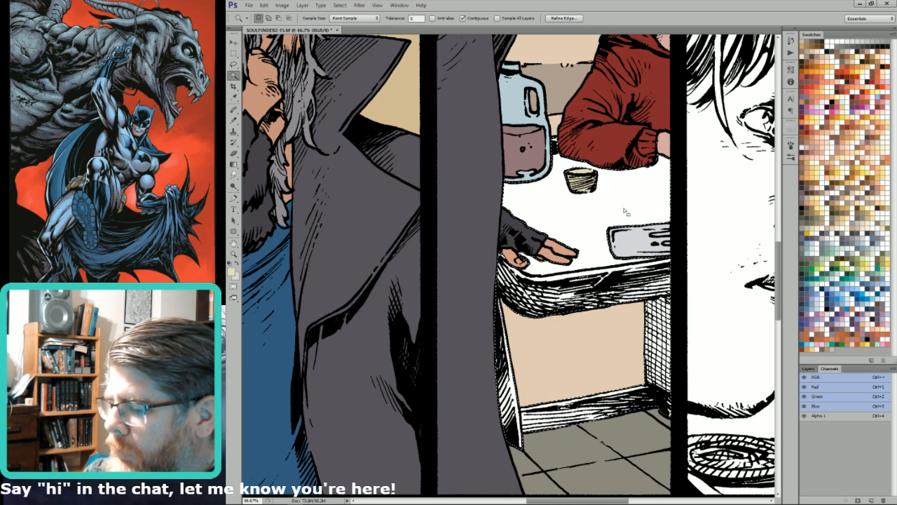
left_click(862, 194)
key("x")
key("ctrl+BackSpace")
key("l")
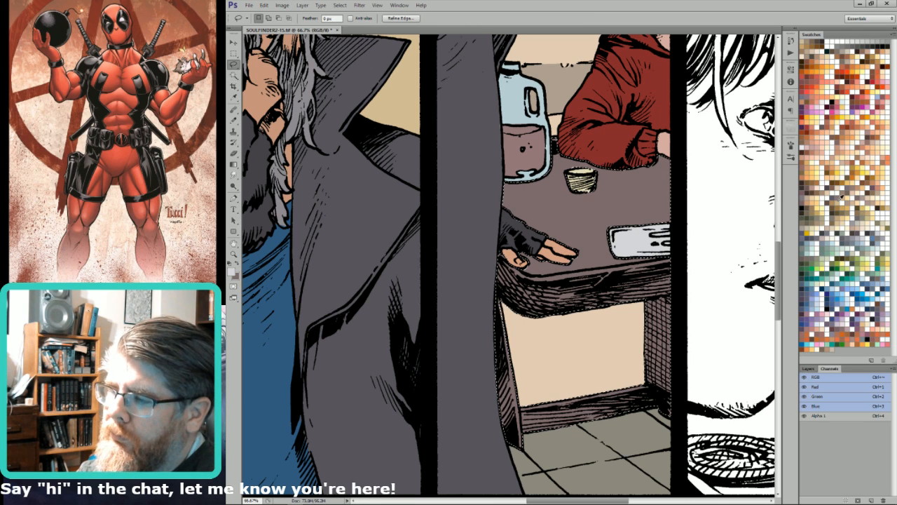
key("ctrl+d")
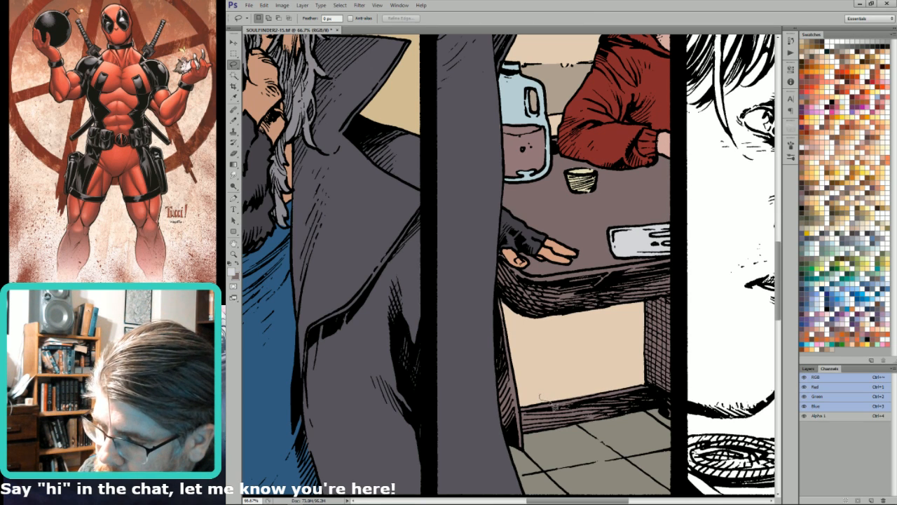
left_click_drag(540, 397, 633, 387)
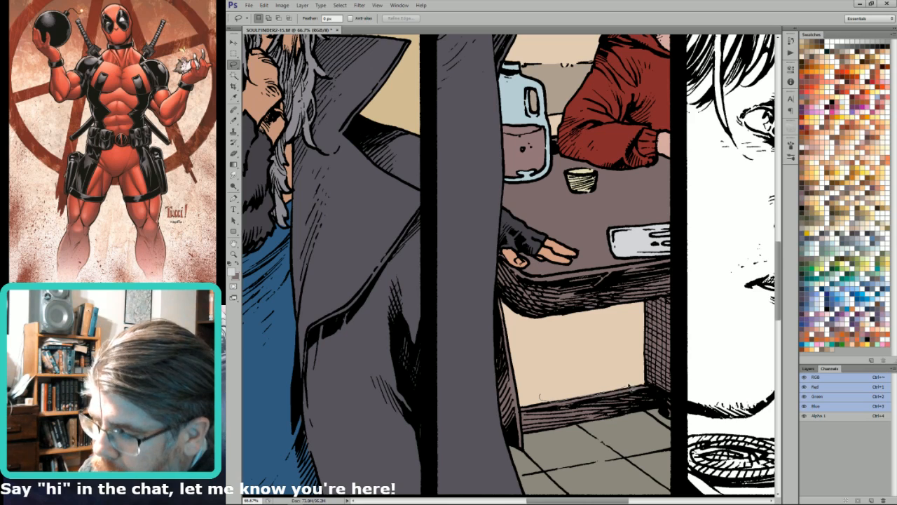
key("i")
Step: Select the whole uncoloured fourth middle-tier panel with the Magic Wand, fill it with a dark warm grey, and deselect
key("ctrl+0")
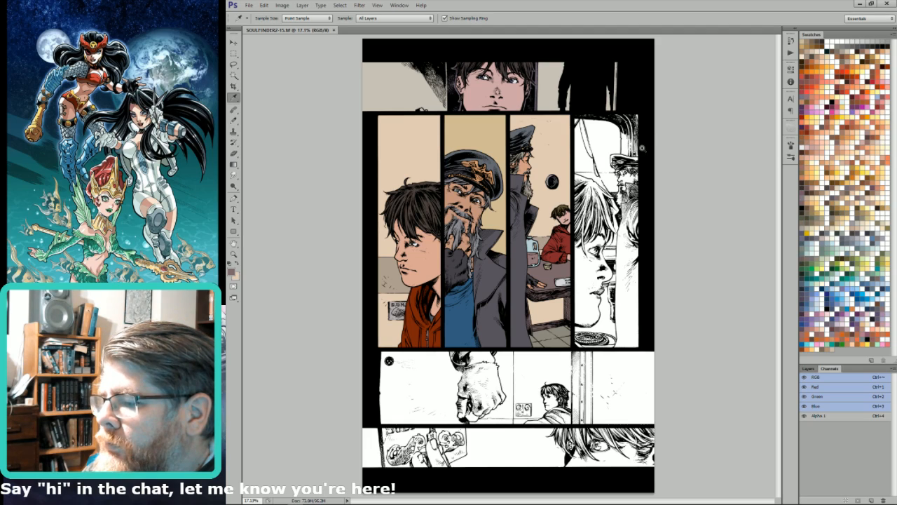
left_click_drag(671, 98, 530, 248)
left_click_drag(586, 168, 637, 192)
key("l")
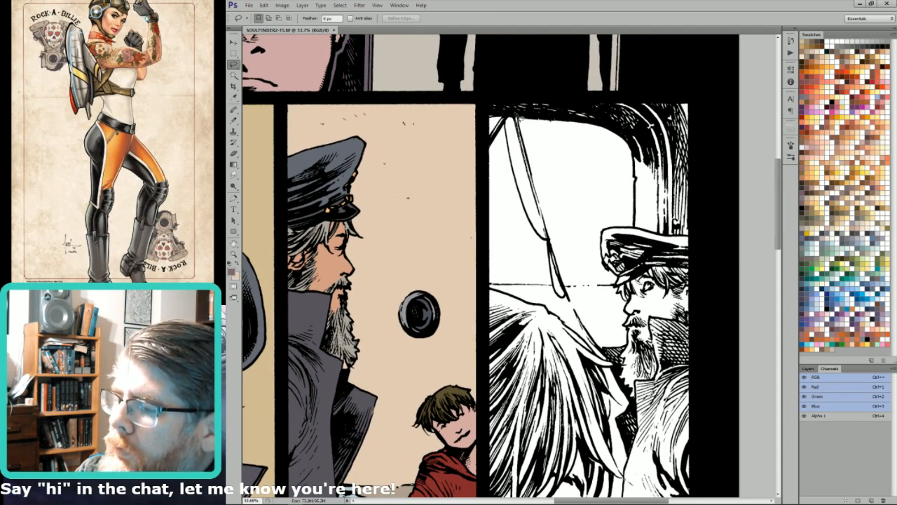
key("w")
left_click(564, 147)
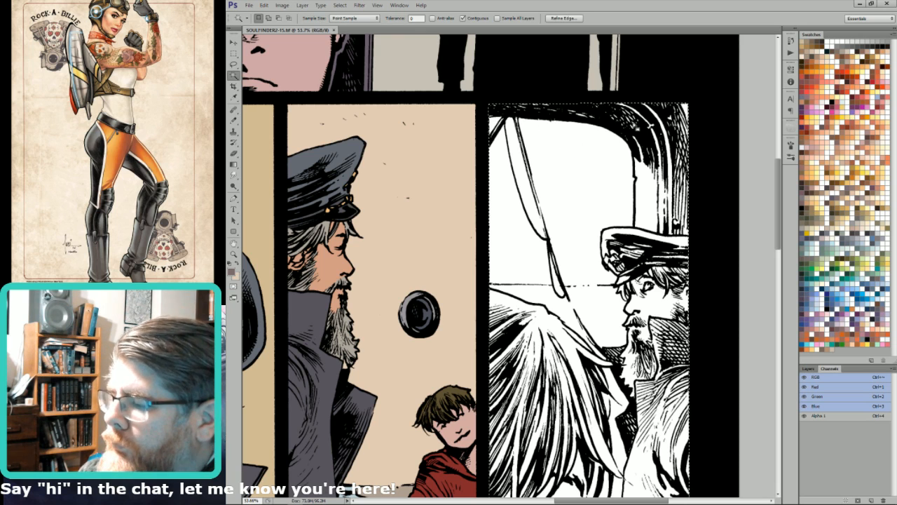
left_click(858, 213)
key("alt+BackSpace")
key("ctrl+d")
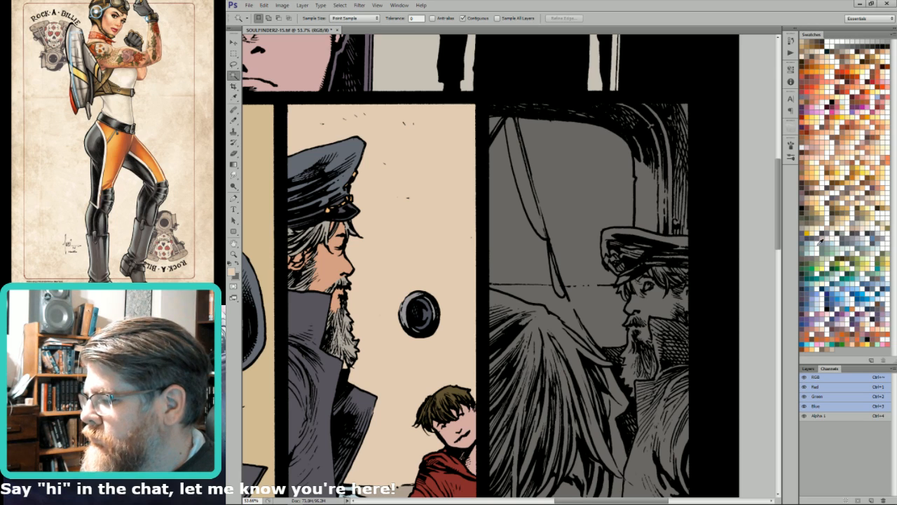
Step: Lasso the small corner of the window beyond the ropes and fill it with a pale icy blue
left_click(814, 248)
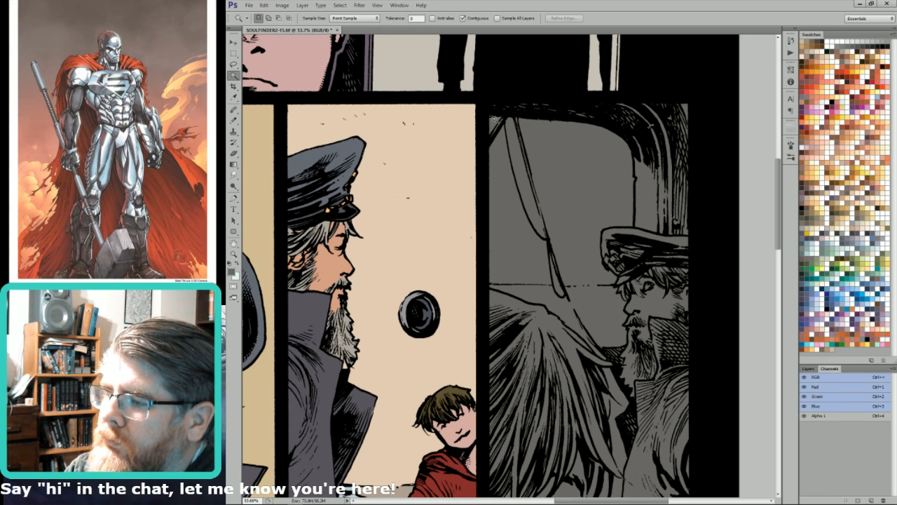
key("l")
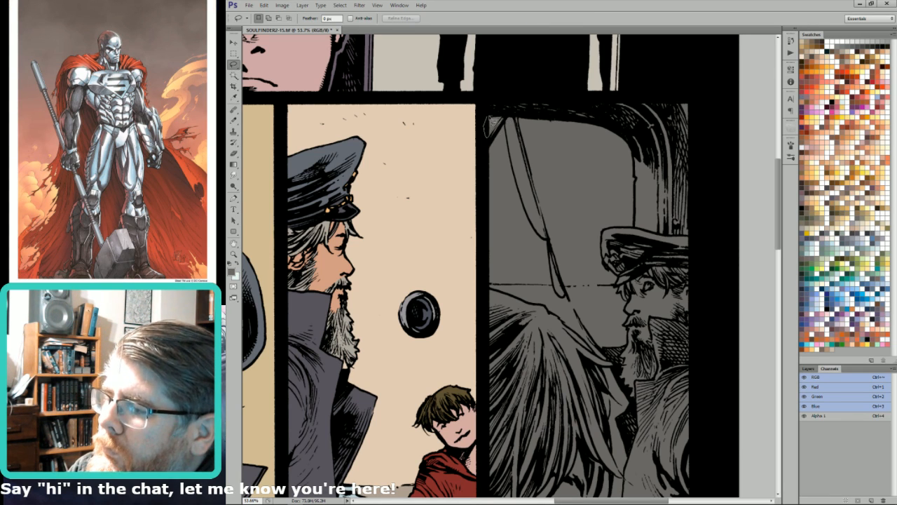
key("w")
key("ctrl+BackSpace")
Step: Lasso the window opening above the horizon around the ropes and captain's cap, fill it with pale icy blue, and deselect
key("l")
mouse_move(529, 140)
left_mouse_down()
mouse_move(552, 159)
mouse_move(515, 181)
mouse_move(541, 146)
mouse_move(593, 320)
left_mouse_up()
key("ctrl+d")
left_click_drag(535, 323, 511, 310)
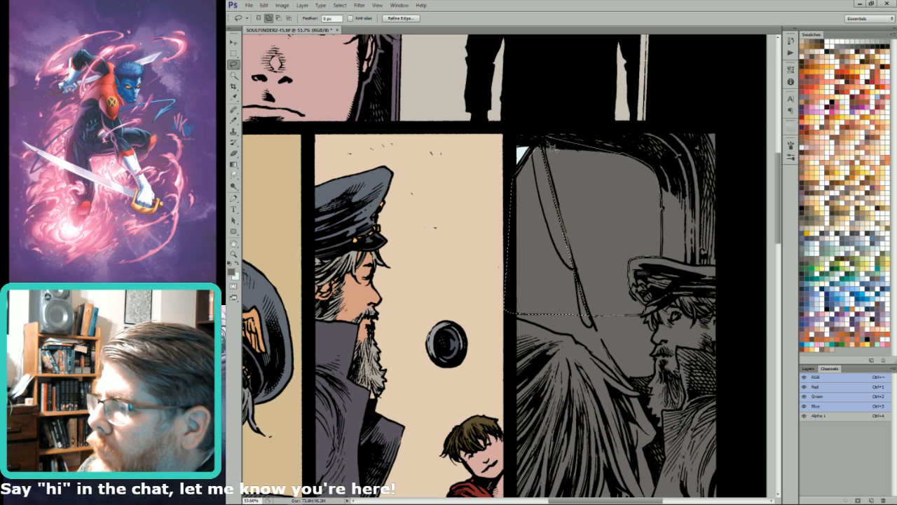
left_click_drag(551, 156, 588, 295)
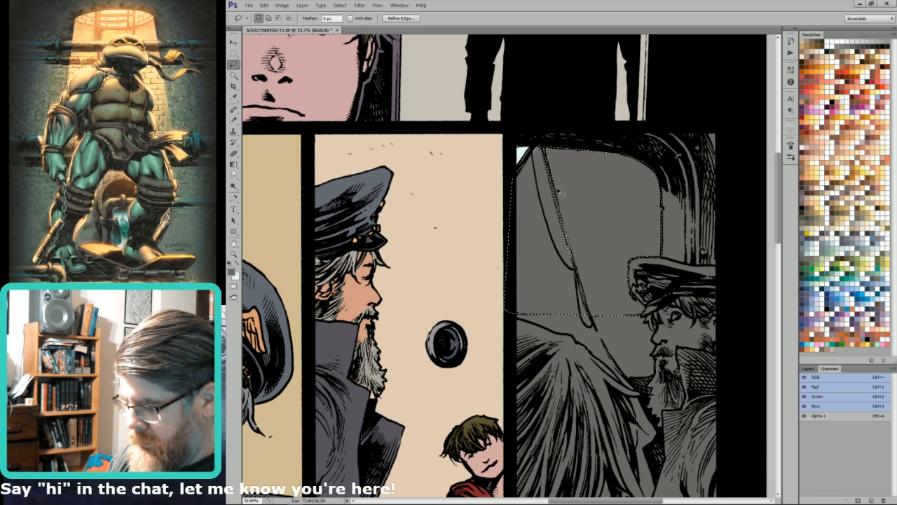
key("alt+BackSpace")
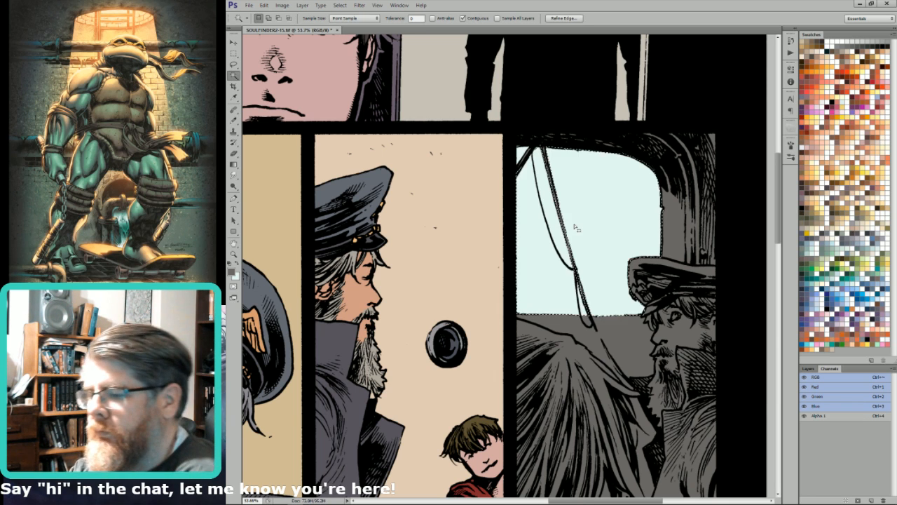
left_click_drag(563, 286, 580, 199)
key("ctrl+d")
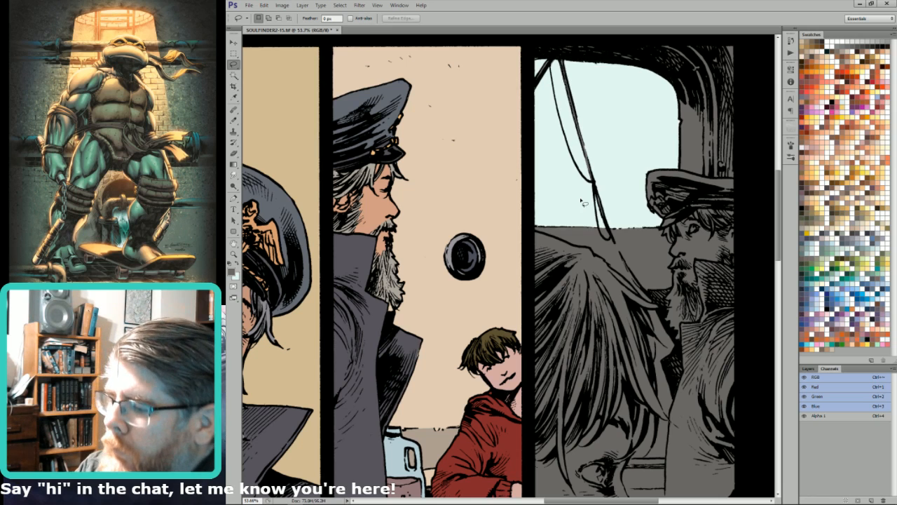
Step: Select the strip of sea below the horizon, try several swatches on it, fill it with slate blue, and deselect
mouse_move(536, 219)
left_mouse_down()
mouse_move(532, 228)
mouse_move(592, 253)
mouse_move(656, 306)
mouse_move(676, 290)
mouse_move(678, 273)
left_mouse_up()
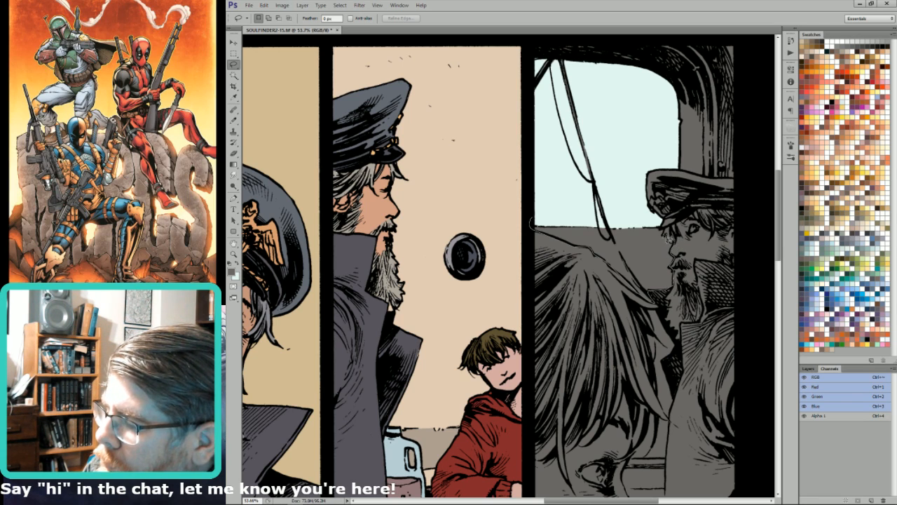
left_click_drag(662, 230, 595, 227)
key("w")
left_click(607, 240, "alt+shift")
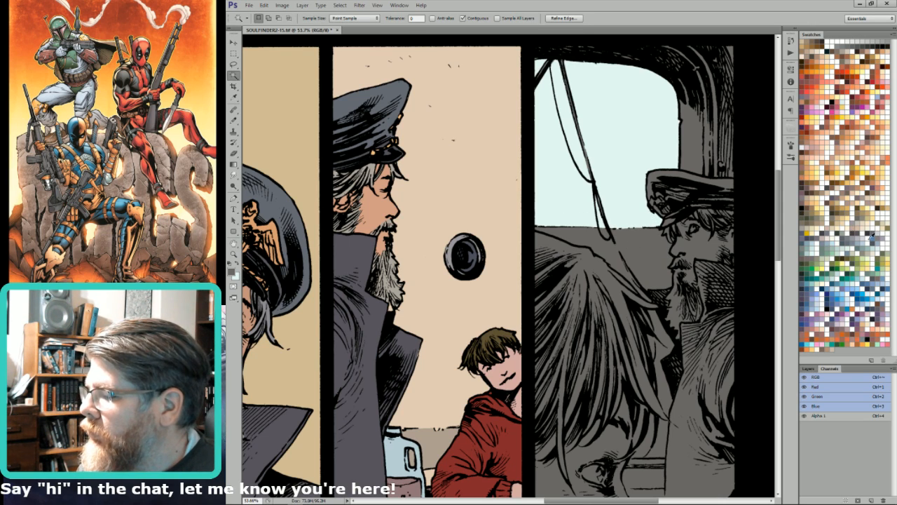
key("l")
left_click(808, 235)
key("alt+BackSpace")
left_click(805, 250)
key("shift+BackSpace")
key("Return")
left_click(853, 249)
key("shift+BackSpace")
key("Return")
key("ctrl+d")
Step: Lasso the background gaps between the boy's hair and the captain's coat and fill them with slate blue
left_click_drag(645, 225, 636, 197)
key("i")
key("l")
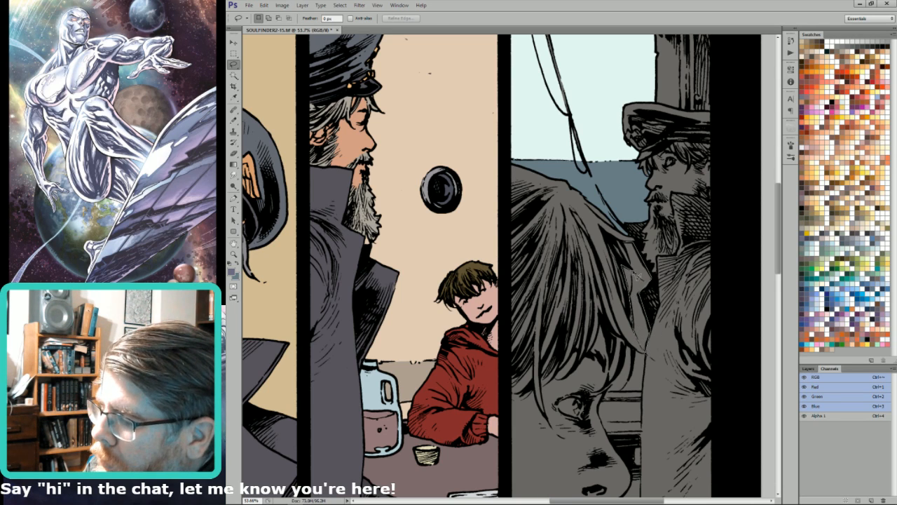
left_click_drag(630, 269, 625, 242)
left_click_drag(648, 355, 649, 260)
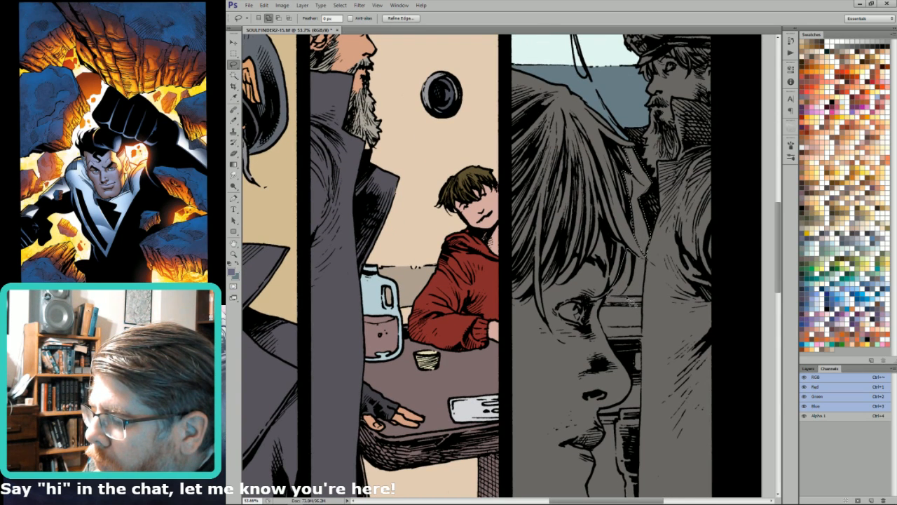
mouse_move(643, 297)
left_mouse_down()
mouse_move(646, 259)
mouse_move(627, 250)
mouse_move(609, 297)
left_mouse_up()
key("alt+BackSpace")
key("ctrl+d")
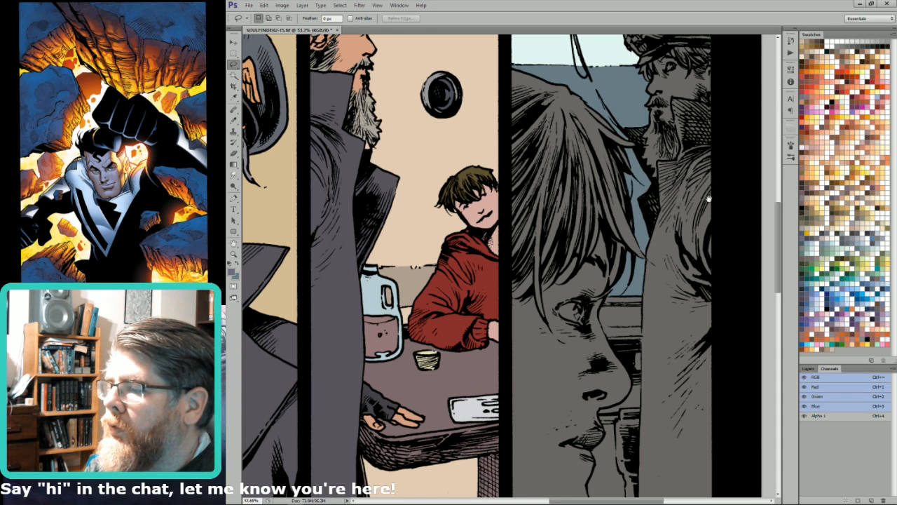
Step: Select the captain's cap in the fourth panel and fill it with the blue-grey sampled from his cap in the third panel
scroll(710, 195, "up", 5)
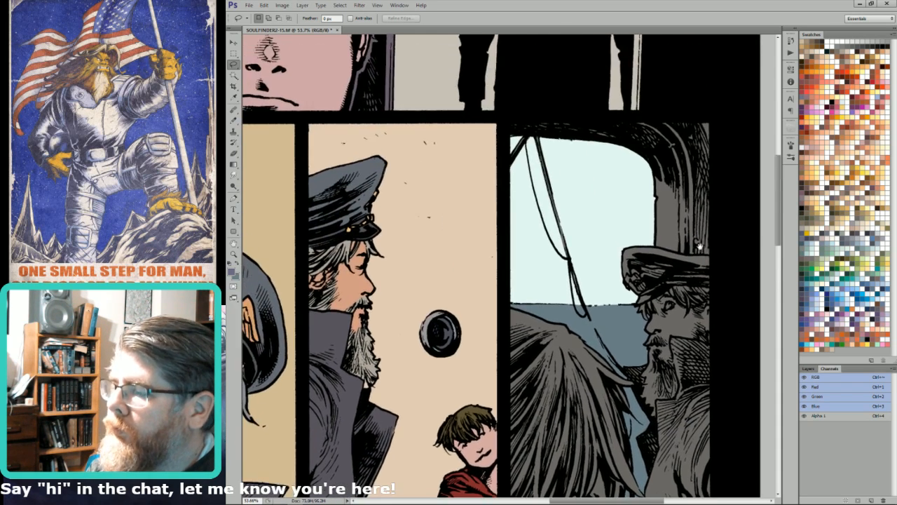
mouse_move(619, 270)
left_mouse_down()
mouse_move(621, 241)
mouse_move(715, 256)
mouse_move(721, 290)
mouse_move(673, 291)
mouse_move(650, 309)
mouse_move(636, 301)
mouse_move(603, 309)
left_mouse_up()
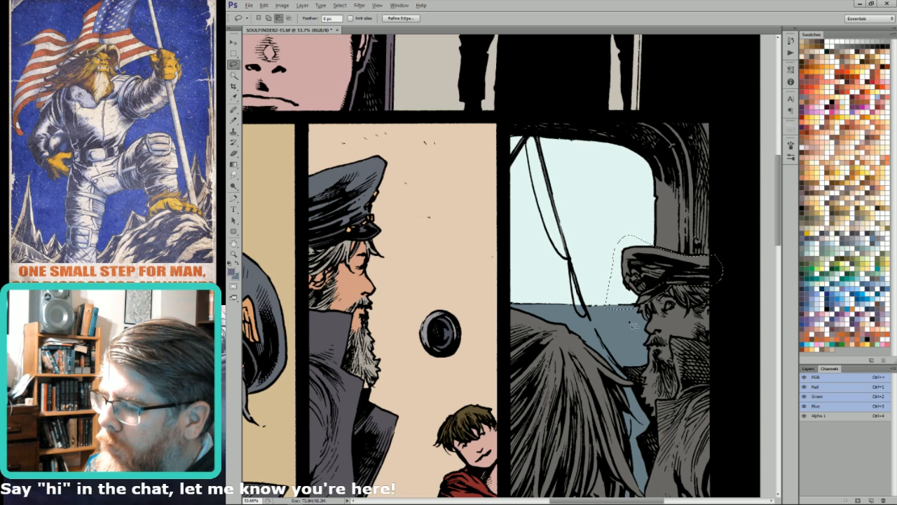
key("w")
key("i")
left_click(368, 169)
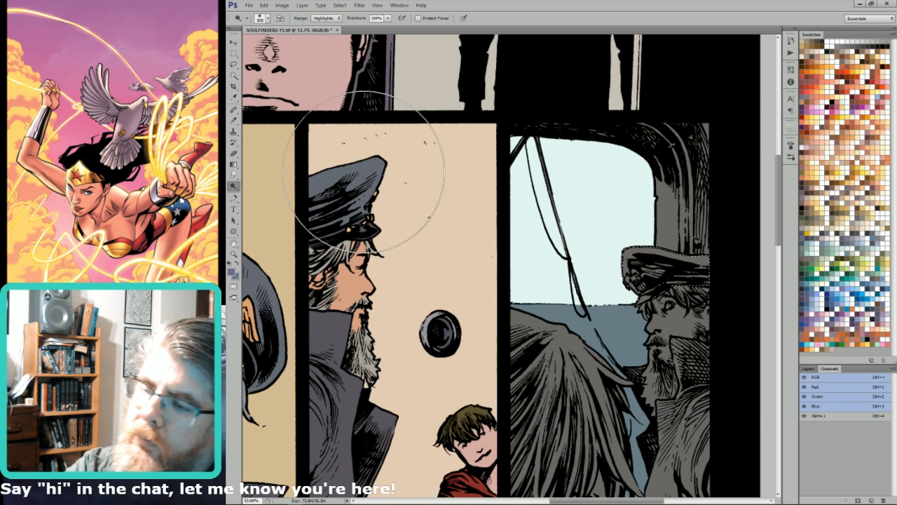
left_click(368, 216)
left_click(370, 220)
key("alt+BackSpace")
key("ctrl+d")
Step: Paint the emblem on the captain's cap with the Pencil in the gold sampled from the third panel's cap trim
key("b")
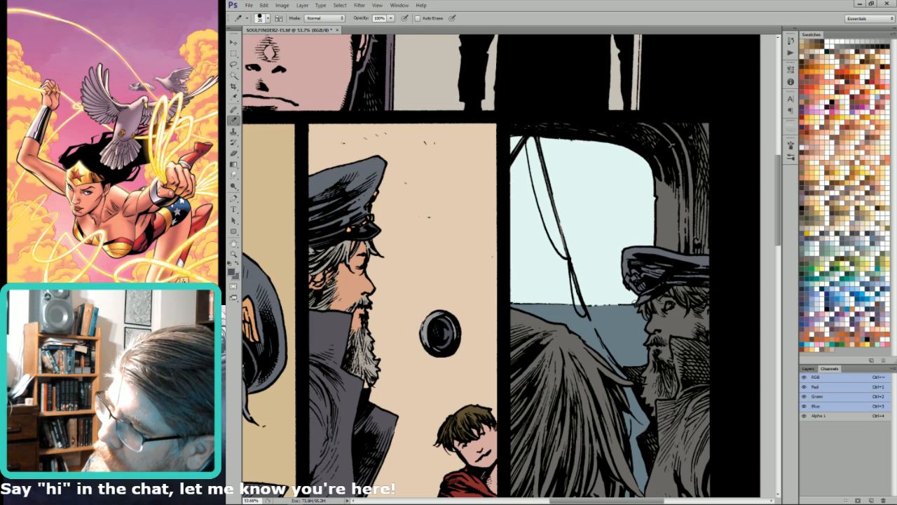
key("bracketright")
key("bracketright")
key("bracketright")
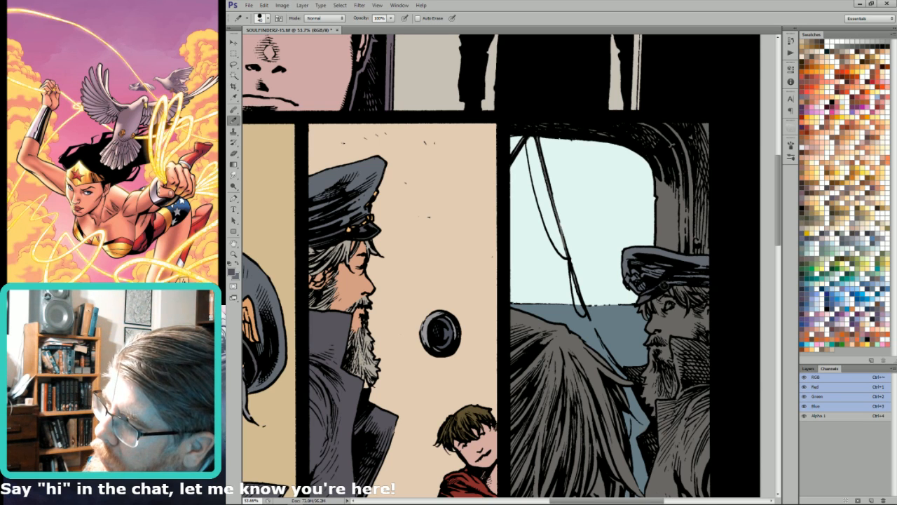
key("i")
left_click(359, 225)
key("b")
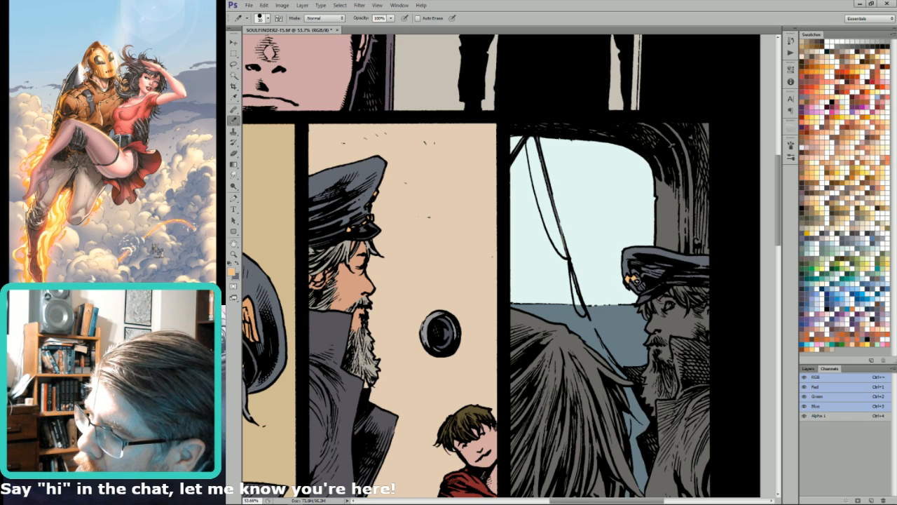
left_click_drag(634, 279, 640, 285)
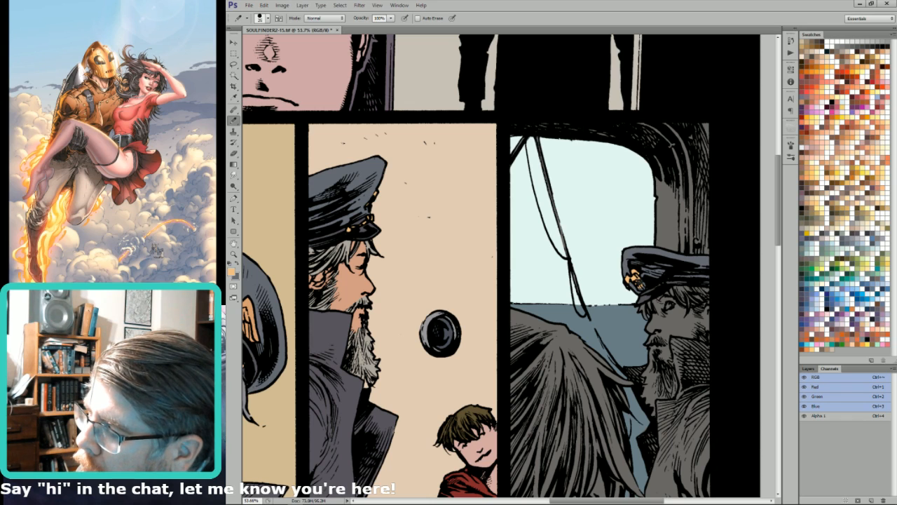
left_click(642, 286)
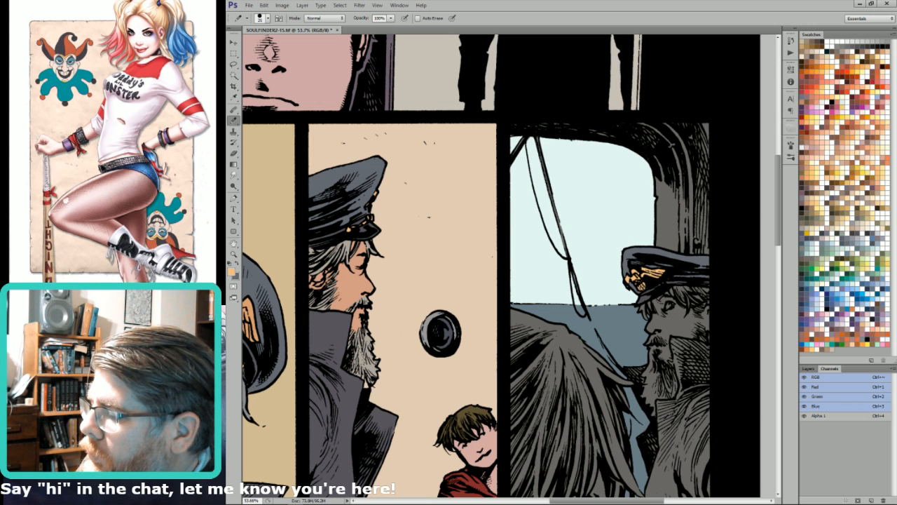
Step: Select the captain's coat down to the bottom of the fourth panel and fill it with a dark slate grey swatch
left_click_drag(699, 247, 605, 207)
key("l")
left_click_drag(566, 322, 584, 199)
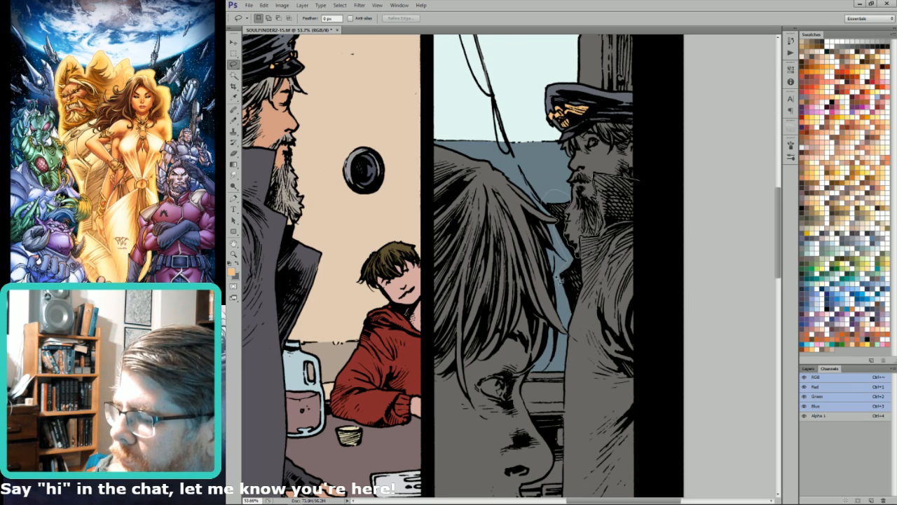
mouse_move(588, 375)
left_mouse_down()
mouse_move(683, 297)
mouse_move(638, 180)
left_mouse_up()
left_click_drag(611, 399, 643, 164)
mouse_move(694, 125)
left_mouse_down()
mouse_move(612, 107)
mouse_move(601, 115)
mouse_move(601, 145)
left_mouse_up()
mouse_move(597, 188)
left_mouse_down()
mouse_move(593, 458)
mouse_move(606, 474)
mouse_move(705, 462)
mouse_move(694, 214)
mouse_move(710, 106)
left_mouse_up()
key("w")
left_click(629, 187, "alt+shift")
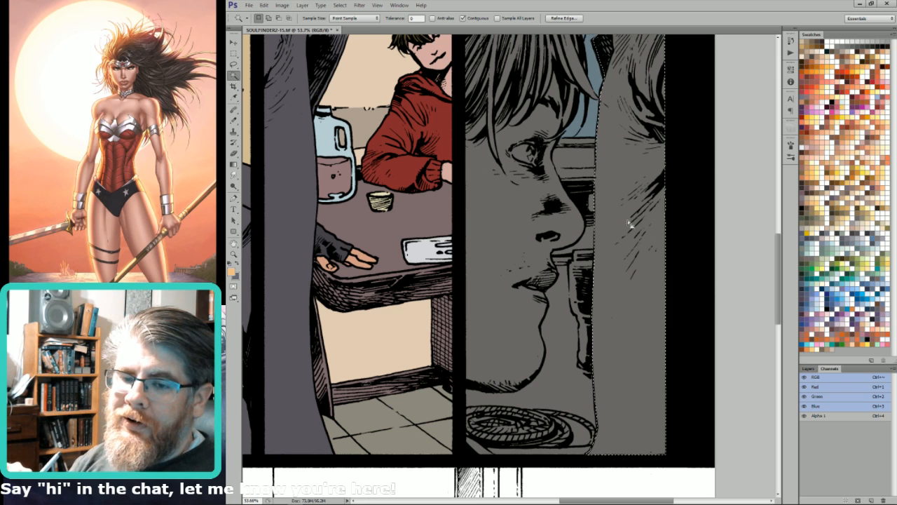
left_click(819, 236)
key("l")
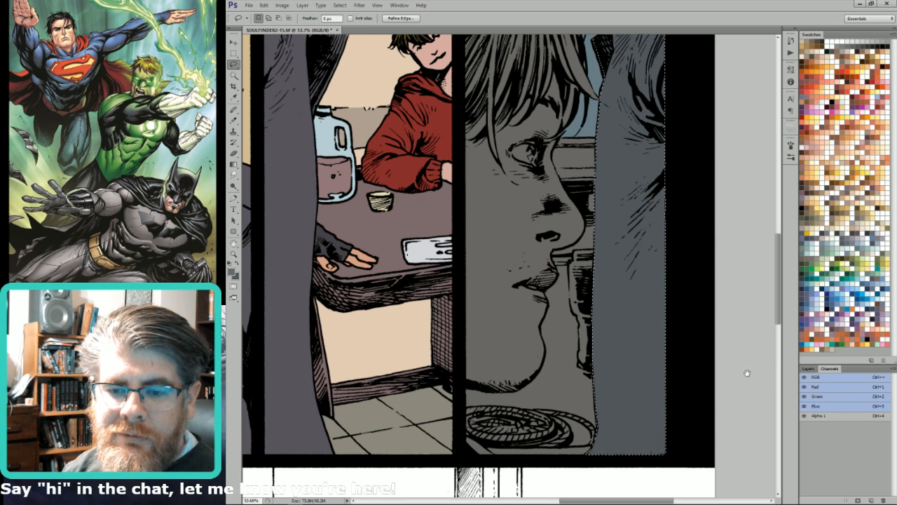
left_click_drag(755, 368, 765, 433)
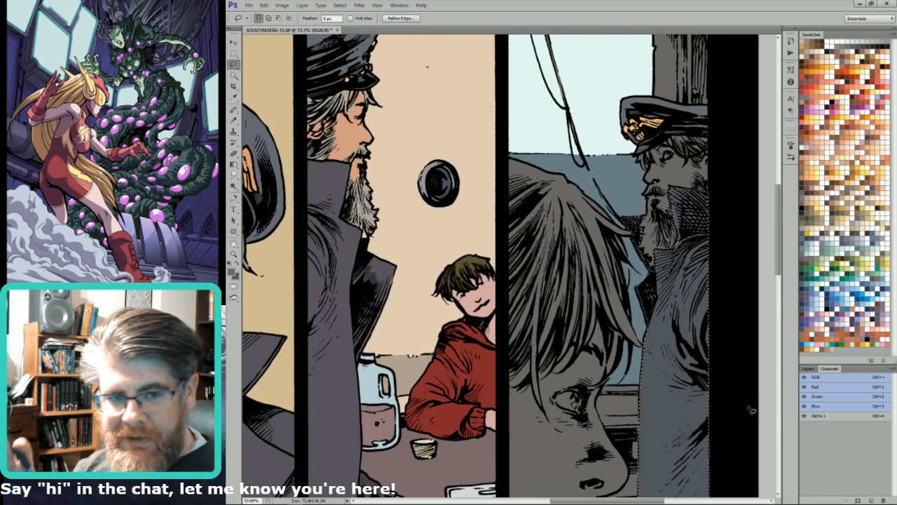
left_click_drag(701, 340, 718, 380)
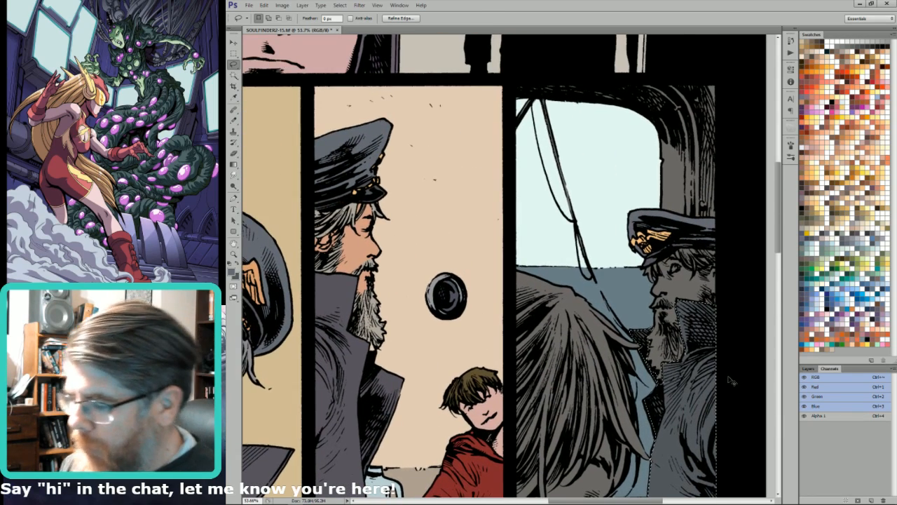
key("alt+i")
key("a")
key("c")
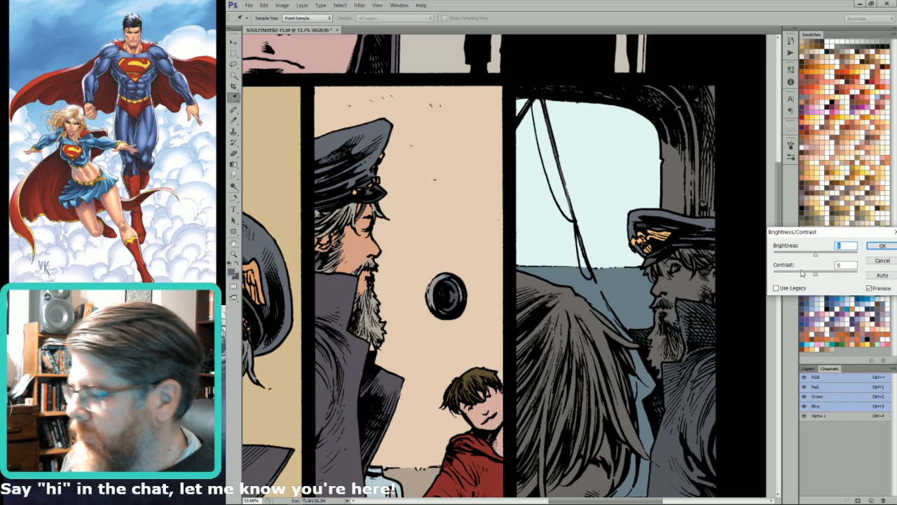
key("Escape")
key("l")
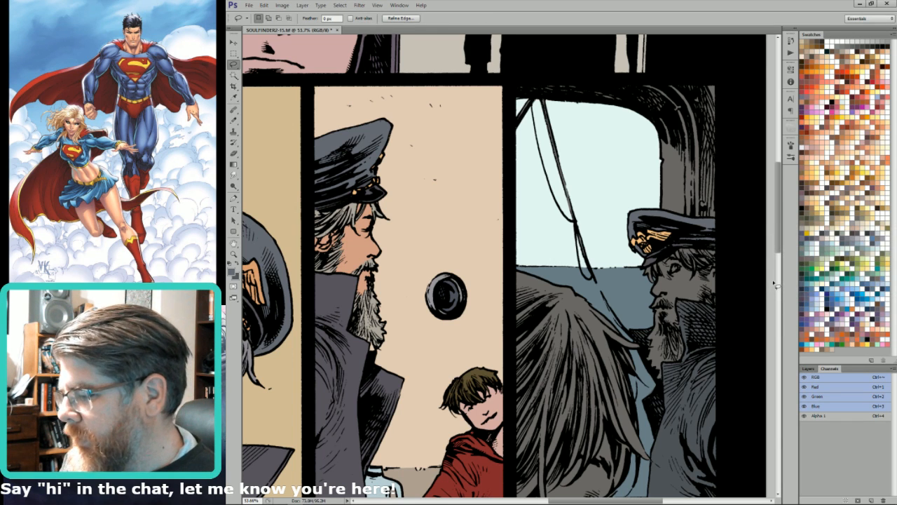
Step: Select the captain's face, hair and beard in the fourth panel and fill them with a warm tan skin tone
left_click_drag(686, 290, 699, 314)
key("w")
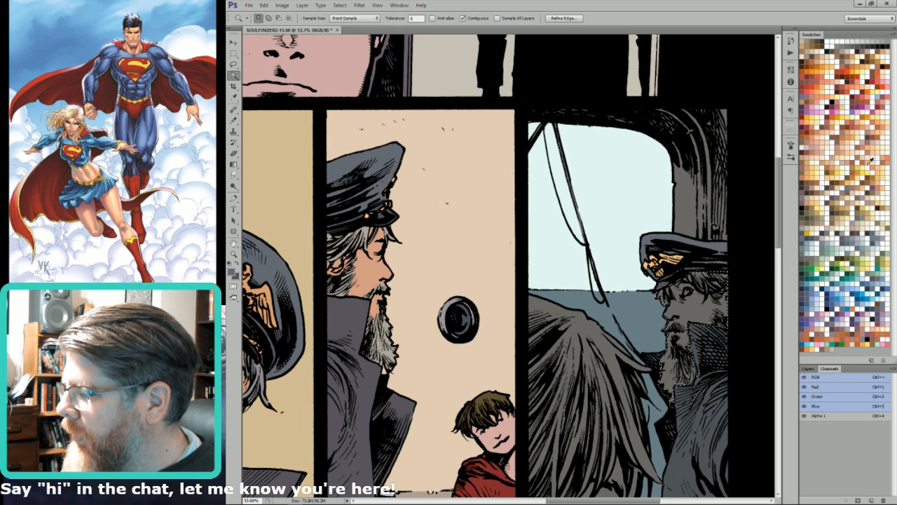
left_click(848, 190)
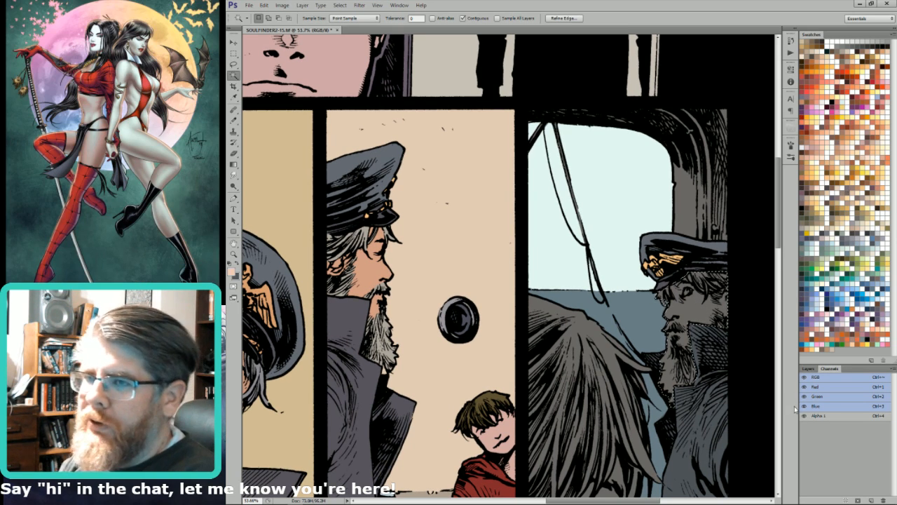
key("shift+BackSpace")
key("Return")
key("shift+BackSpace")
key("Return")
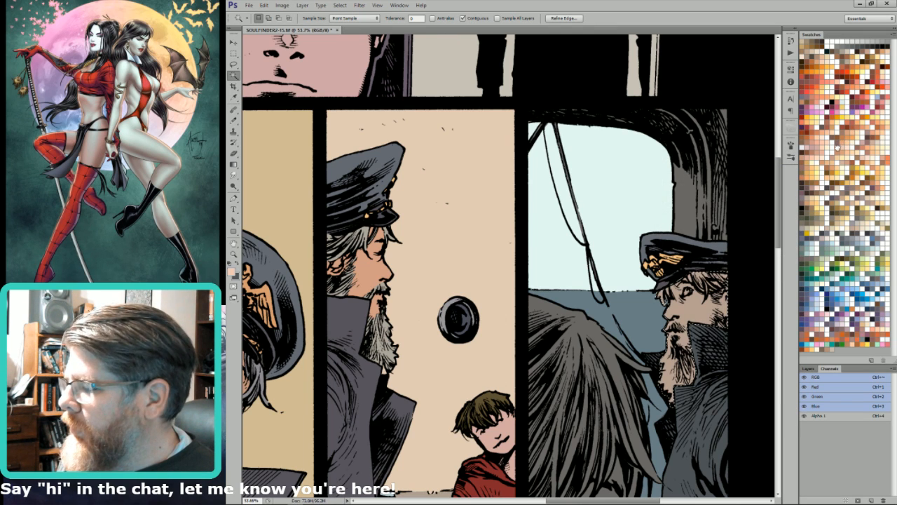
key("x")
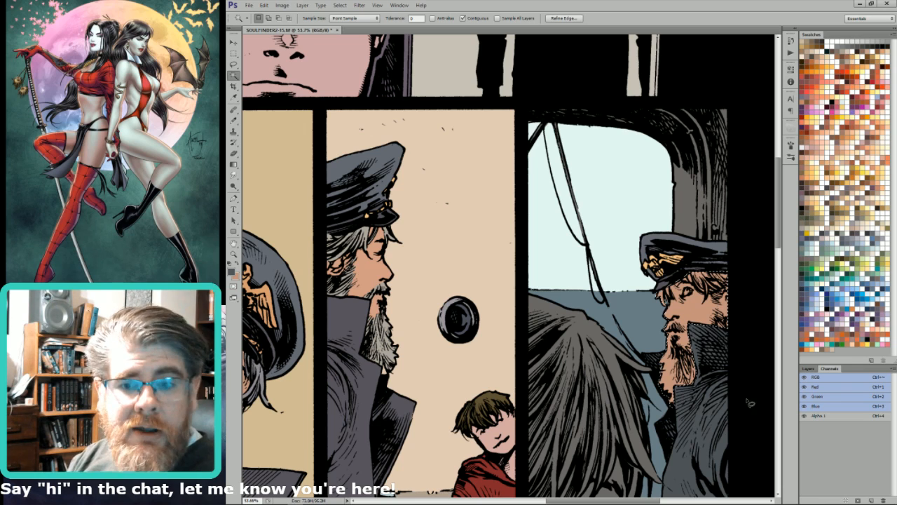
Step: Lasso the captain's hair and beard in the fourth panel and fill them with grey, leaving his face in the skin tone
key("l")
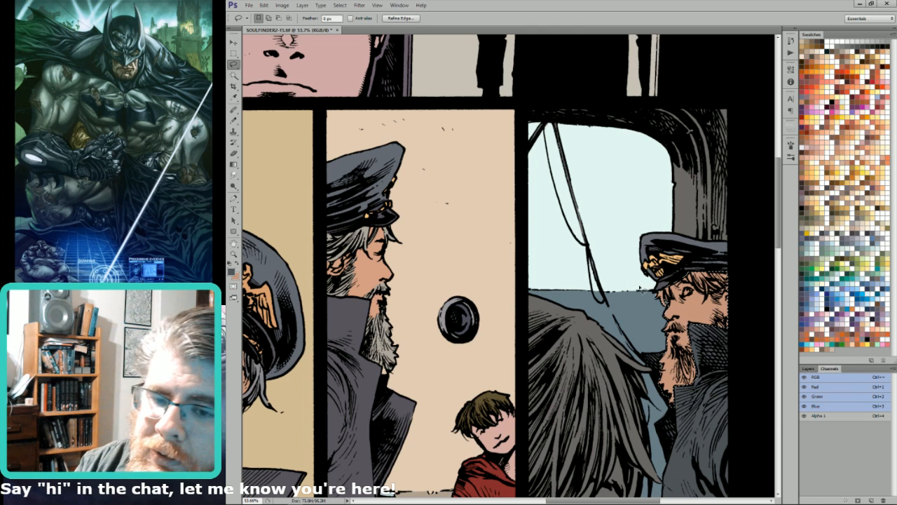
left_click_drag(510, 301, 494, 295)
key("alt")
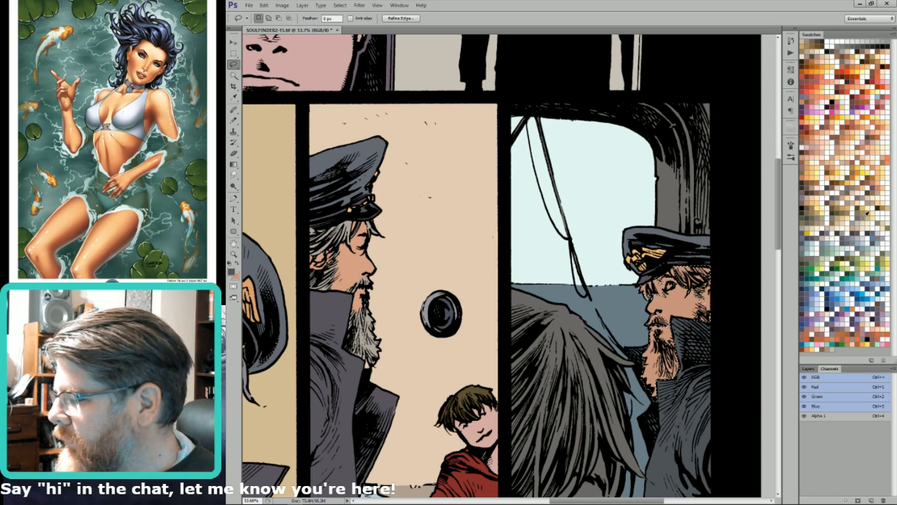
key("x")
key("ctrl+BackSpace")
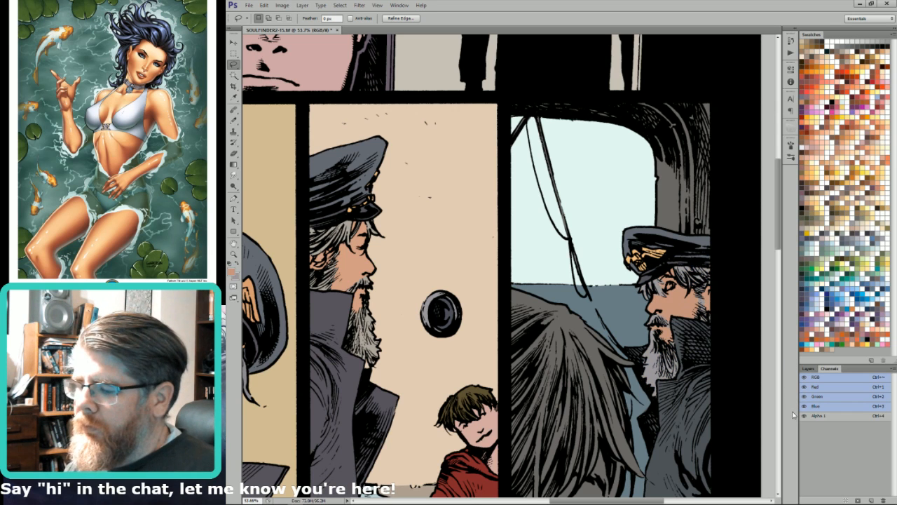
key("ctrl+d")
Step: Sample the sea's slate blue and touch up the background beside the captain's hair with the Pencil
key("i")
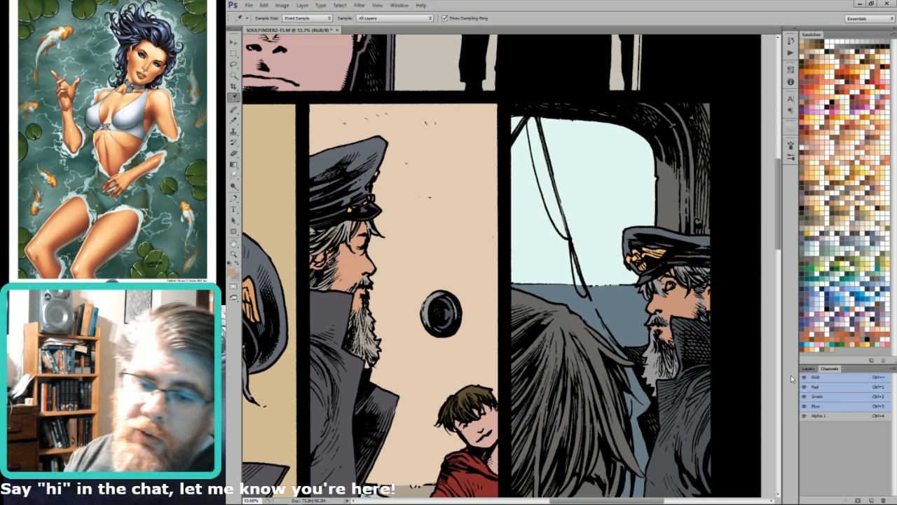
left_click(634, 289)
key("b")
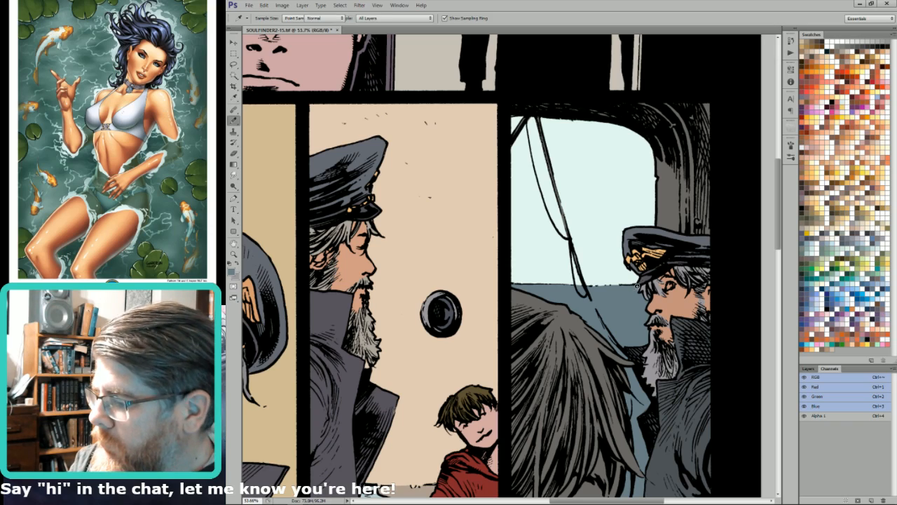
left_click_drag(646, 293, 689, 104)
left_click_drag(681, 300, 679, 230)
Step: Lasso the background gap between the boy's forehead and his hanging hair strands and fill it with the sea's slate blue
key("l")
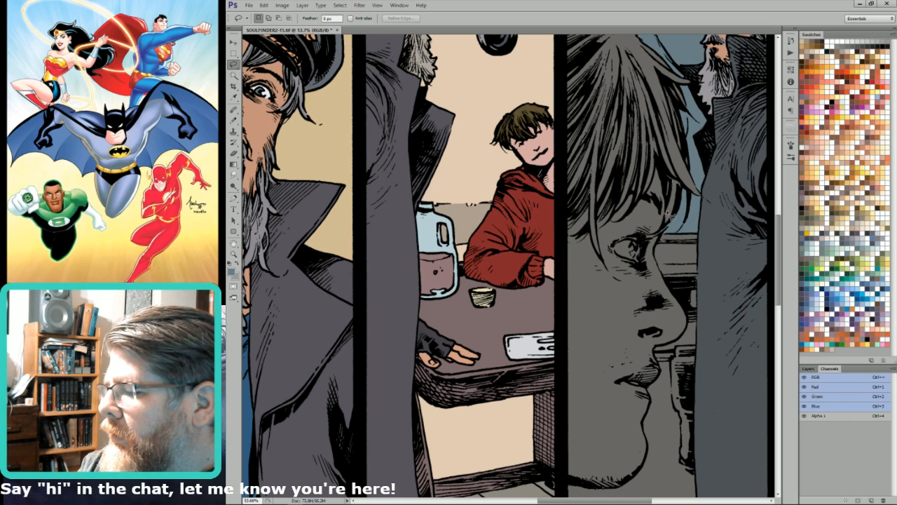
mouse_move(680, 194)
left_mouse_down()
mouse_move(677, 180)
mouse_move(668, 222)
left_mouse_up()
key("u")
key("i")
key("x")
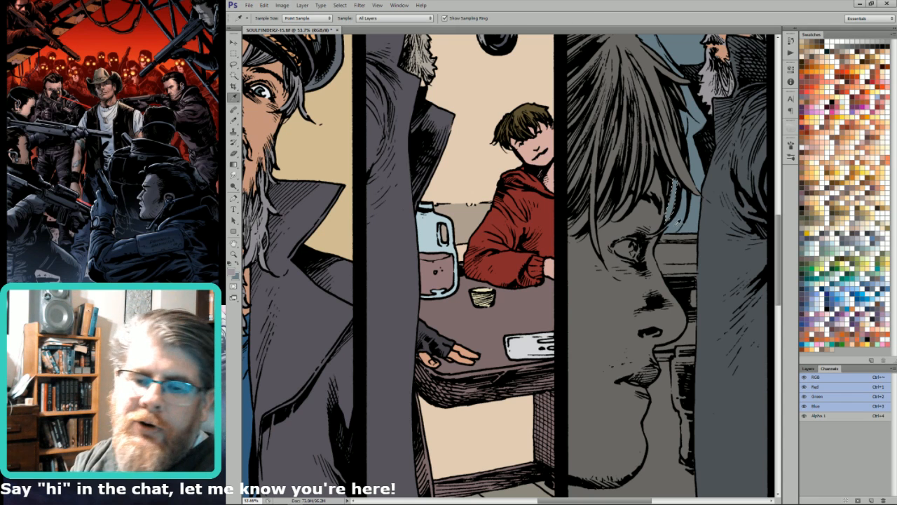
key("l")
key("ctrl+d")
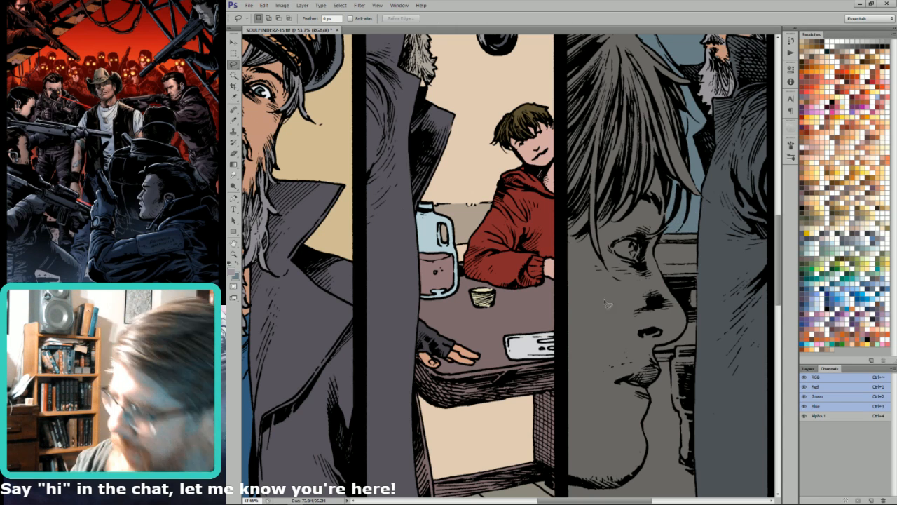
Step: Lasso the boy's face along his hairline and profile in the fourth panel and fill it with a dusky pink skin tone
left_click_drag(682, 264, 662, 258)
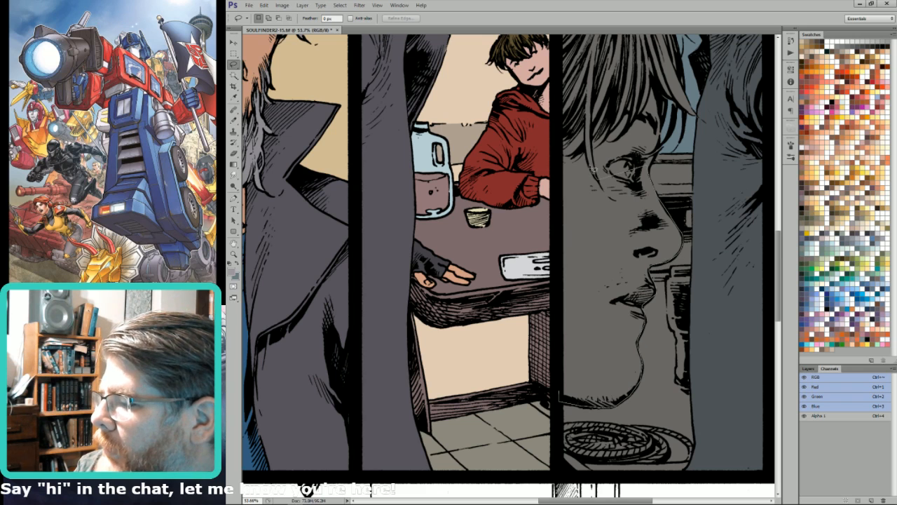
left_click_drag(588, 130, 560, 154)
left_click_drag(634, 92, 653, 220)
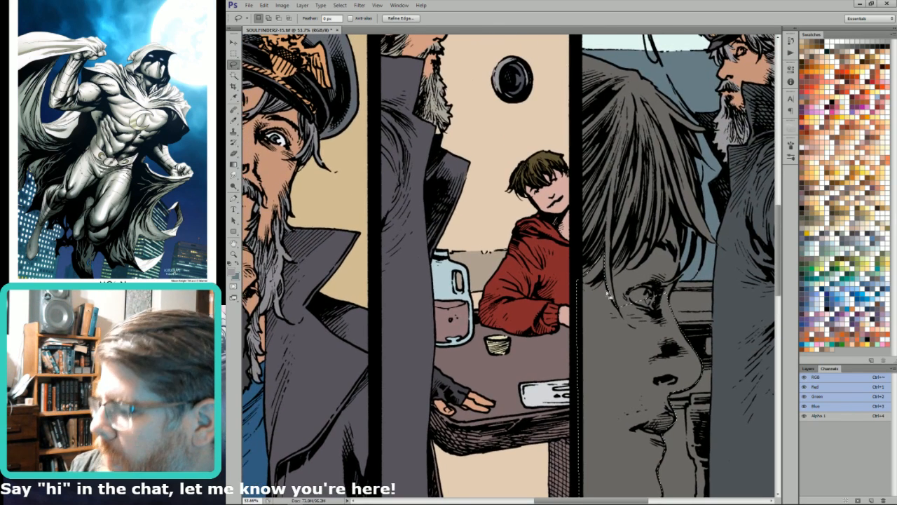
left_click_drag(623, 306, 621, 312)
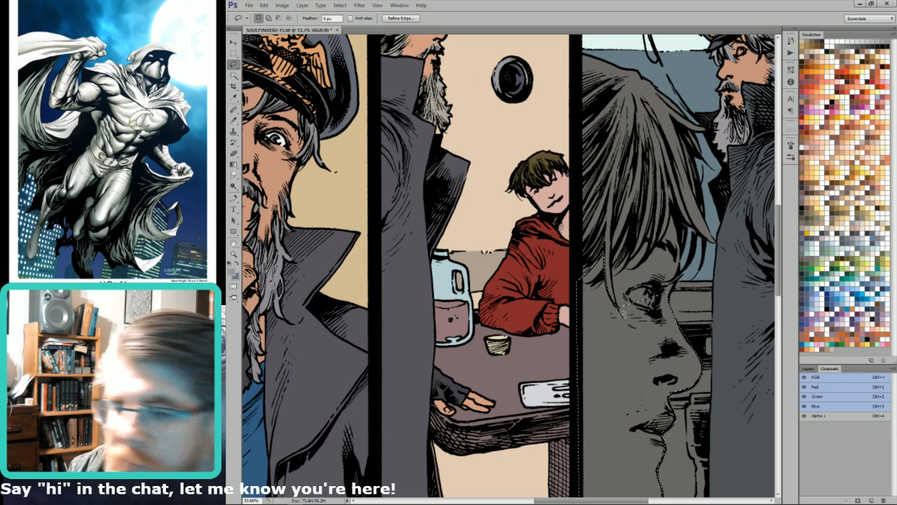
left_click_drag(605, 255, 620, 272)
mouse_move(625, 326)
left_mouse_down()
mouse_move(610, 237)
mouse_move(618, 277)
mouse_move(657, 241)
mouse_move(649, 244)
mouse_move(669, 210)
mouse_move(656, 223)
mouse_move(652, 259)
mouse_move(662, 251)
mouse_move(677, 208)
mouse_move(688, 276)
mouse_move(666, 342)
mouse_move(648, 360)
mouse_move(659, 335)
left_mouse_up()
key("w")
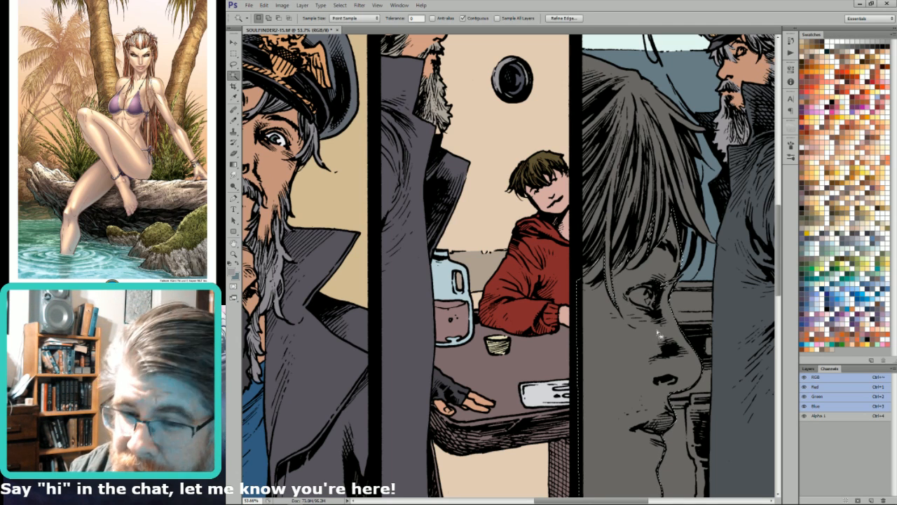
left_click(654, 313, "alt+shift")
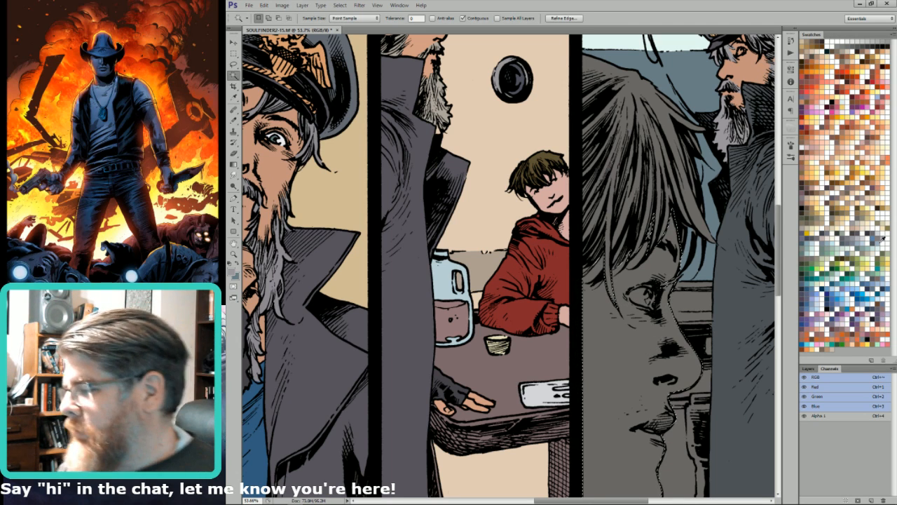
left_click(872, 127)
key("alt+BackSpace")
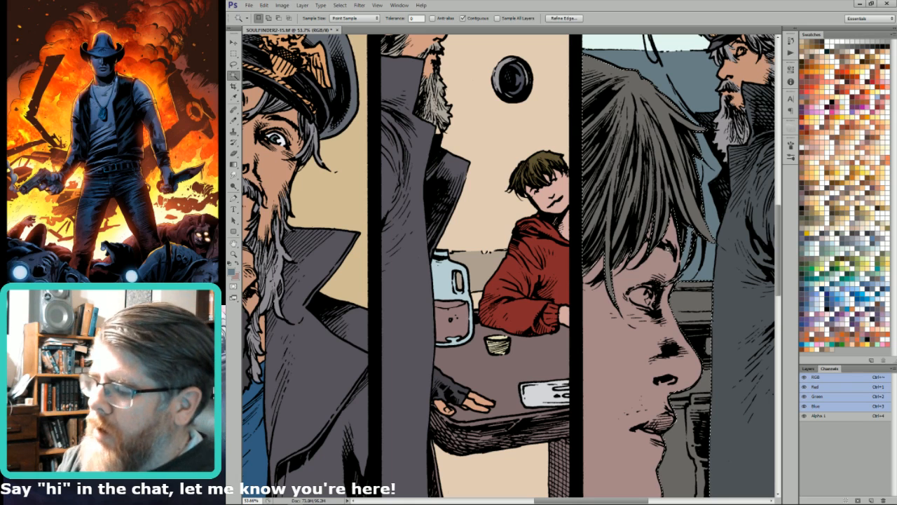
Step: Select the boy's hair in the fourth panel and fill it with a very dark olive-brown swatch
key("l")
key("ctrl+d")
mouse_move(630, 336)
left_mouse_down()
mouse_move(575, 223)
mouse_move(575, 5)
mouse_move(709, 87)
mouse_move(724, 236)
mouse_move(685, 219)
mouse_move(738, 246)
left_mouse_up()
key("w")
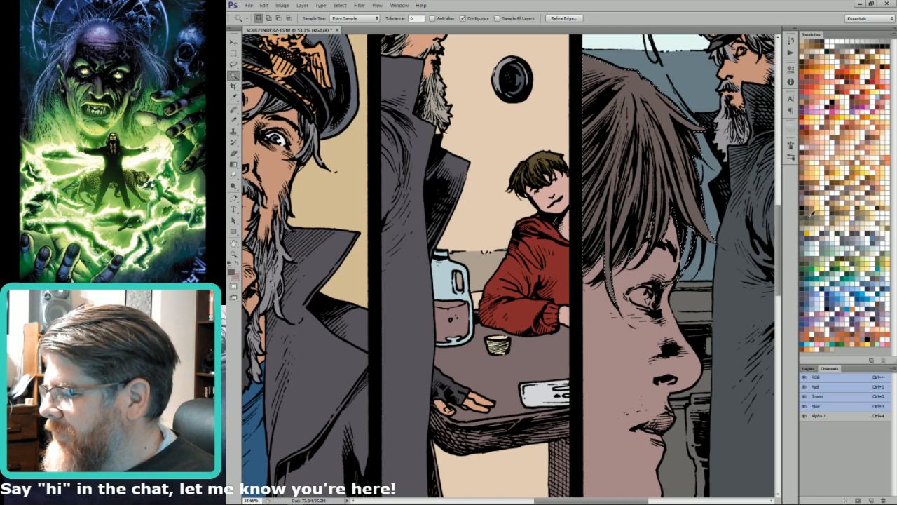
left_click(831, 211)
key("shift+BackSpace")
key("Return")
left_click(821, 208)
key("shift+BackSpace")
key("Return")
left_click(807, 205)
key("shift+BackSpace")
key("Return")
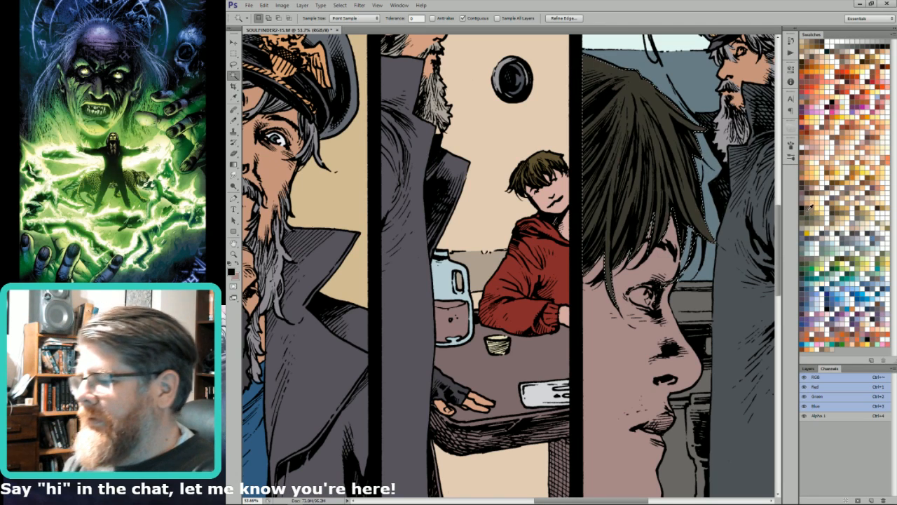
Step: Select the small background gap between the boy's nose and the captain's coat and fill it with slate blue
key("ctrl+minus")
key("ctrl+d")
key("l")
left_click_drag(671, 322, 641, 231)
left_click_drag(621, 343, 603, 236)
mouse_move(658, 166)
left_mouse_down()
mouse_move(690, 213)
mouse_move(677, 199)
mouse_move(682, 204)
left_mouse_up()
key("w")
left_click(683, 197, "alt")
key("i")
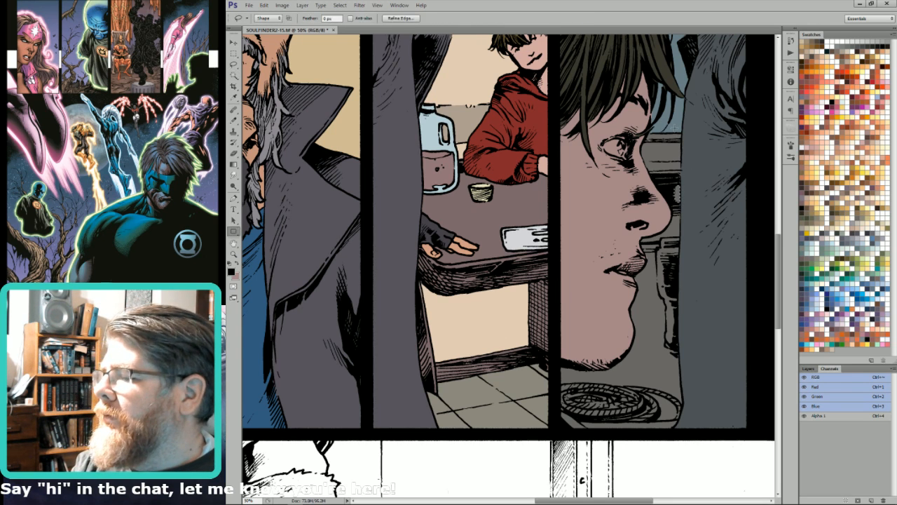
left_click(677, 190)
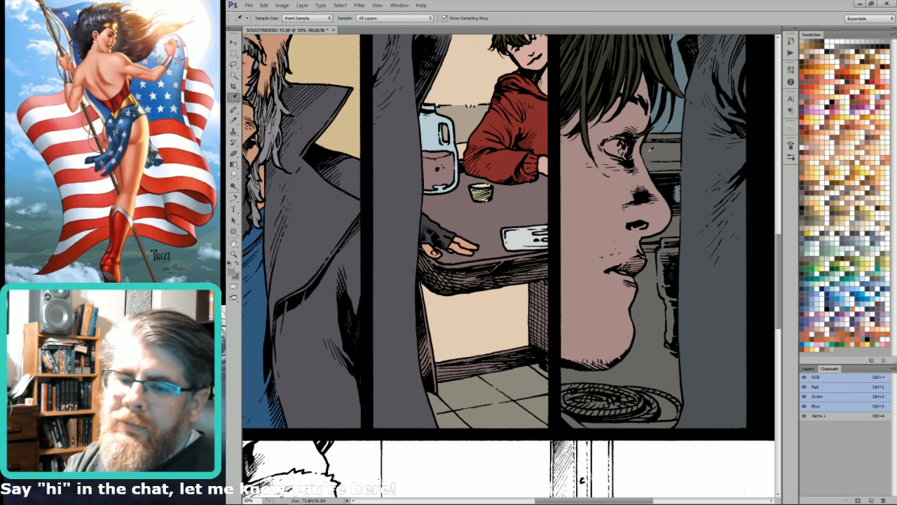
Step: Select the background area between the boy's chin, the rope coil and the captain's coat and fill it with an orange-brown swatch
key("l")
left_click_drag(678, 209, 653, 276)
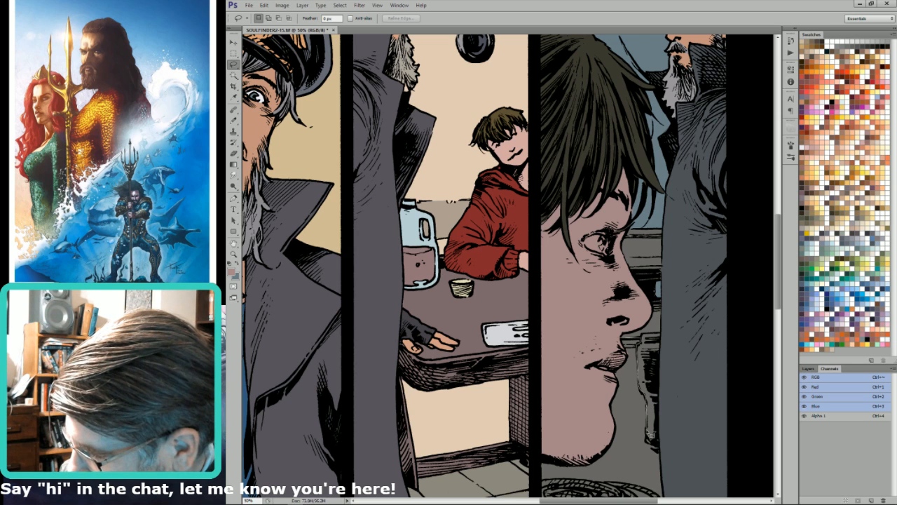
mouse_move(651, 444)
left_mouse_down()
mouse_move(679, 459)
mouse_move(689, 500)
mouse_move(680, 467)
mouse_move(671, 477)
mouse_move(647, 450)
mouse_move(534, 441)
mouse_move(531, 343)
left_mouse_up()
key("w")
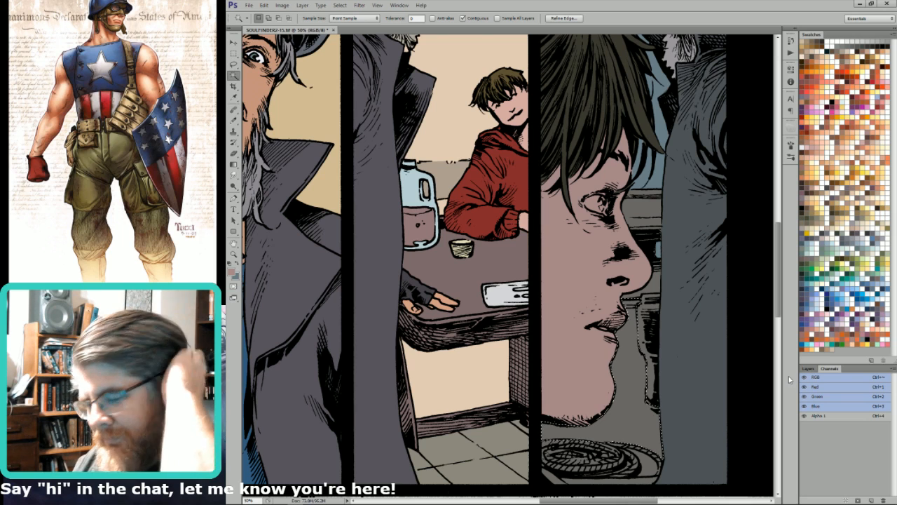
key("l")
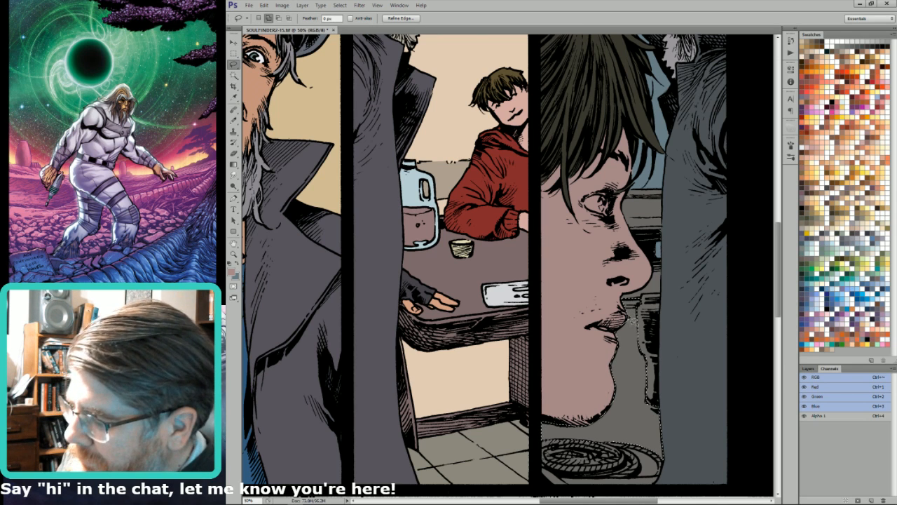
left_click(869, 198)
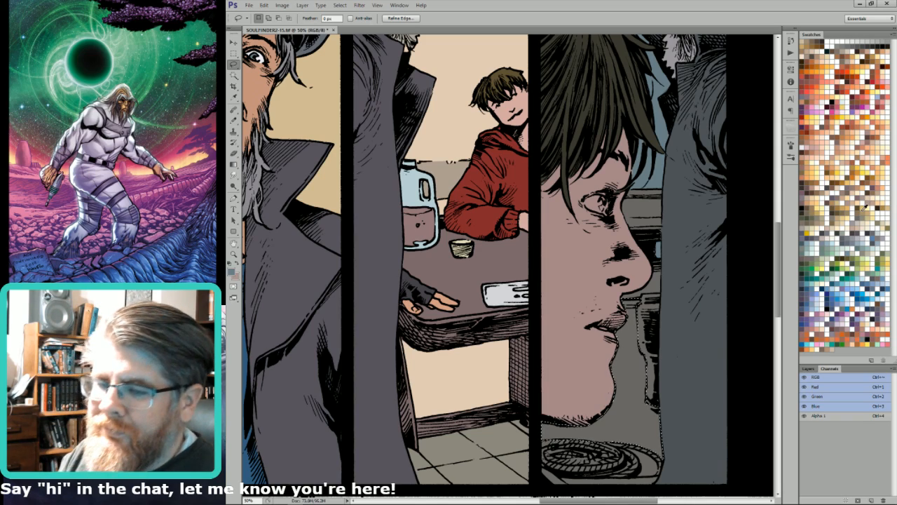
scroll(677, 350, "down", 5)
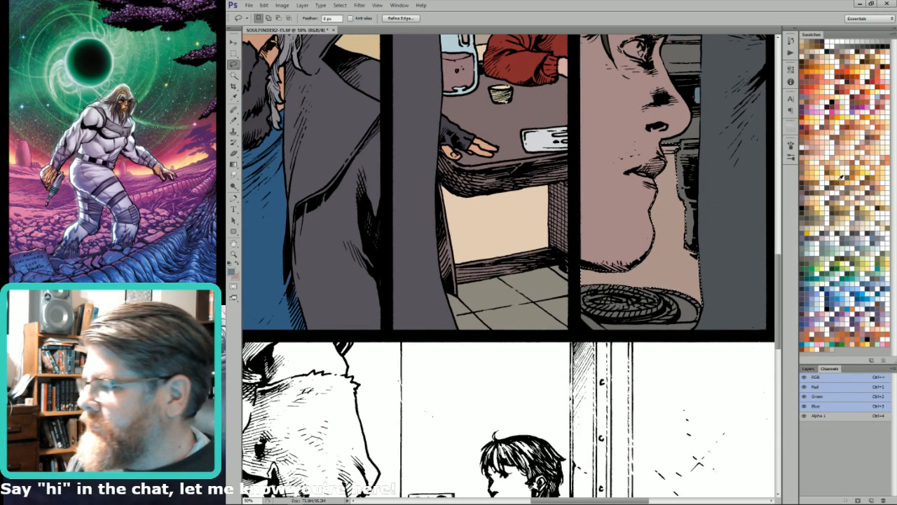
left_click(816, 180)
key("shift+BackSpace")
key("Return")
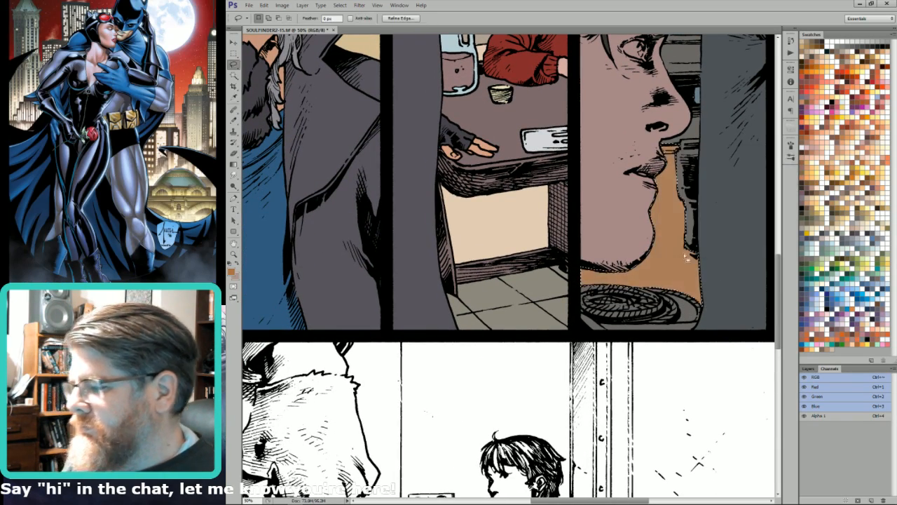
key("i")
key("l")
key("ctrl+d")
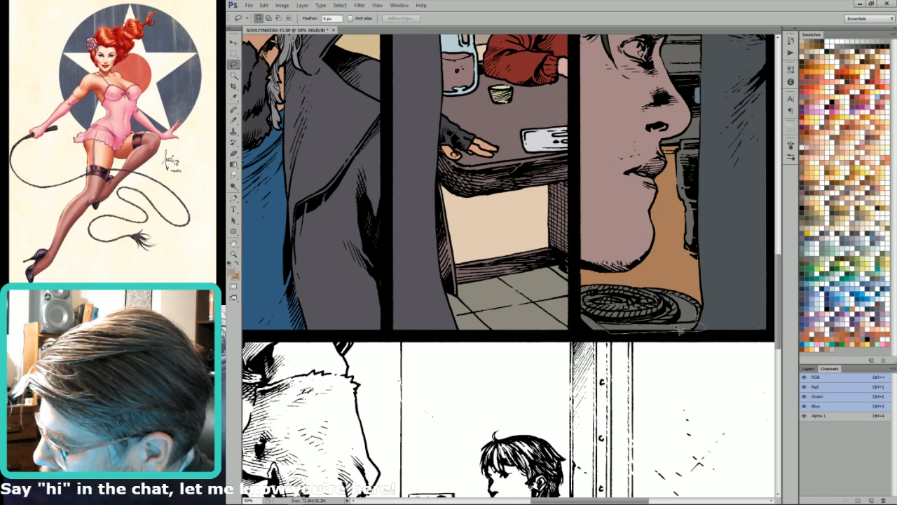
Step: Lasso the floor strip beneath the rope coil at the panel's lower edge and fill it with the same orange-brown
left_click_drag(669, 302, 671, 307)
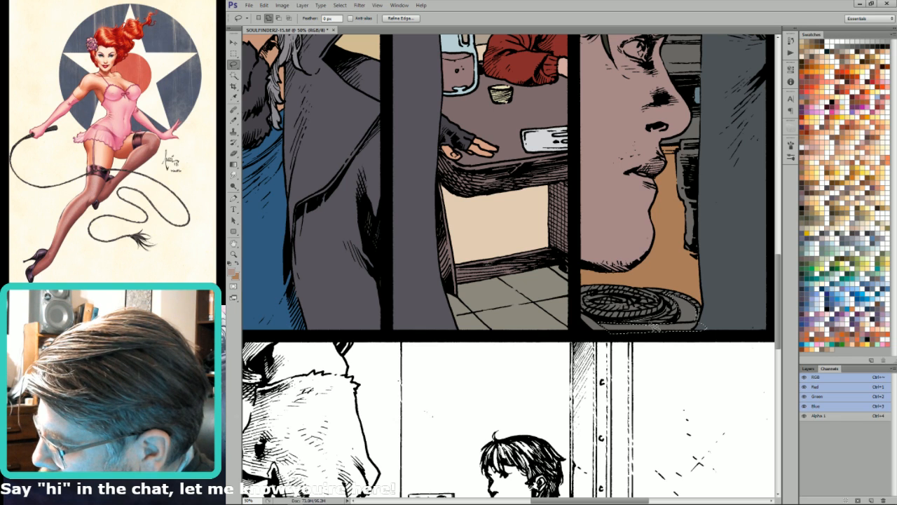
key("w")
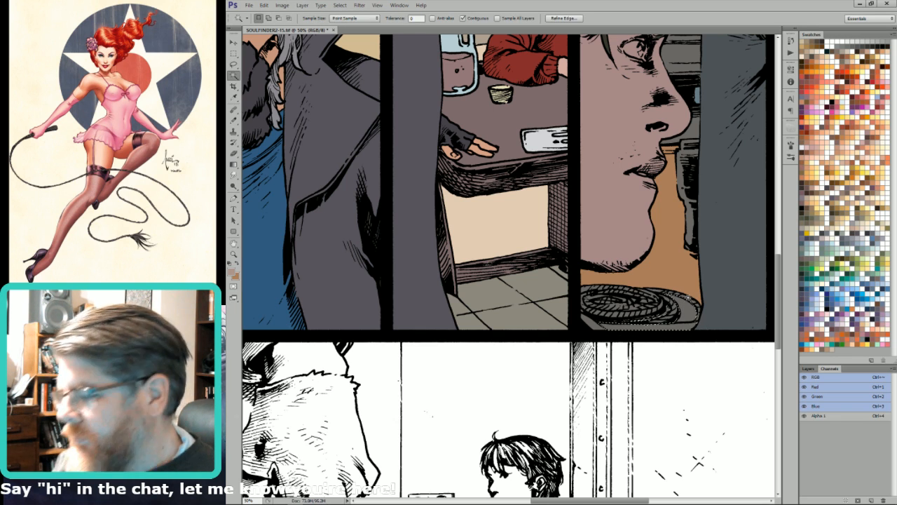
key("l")
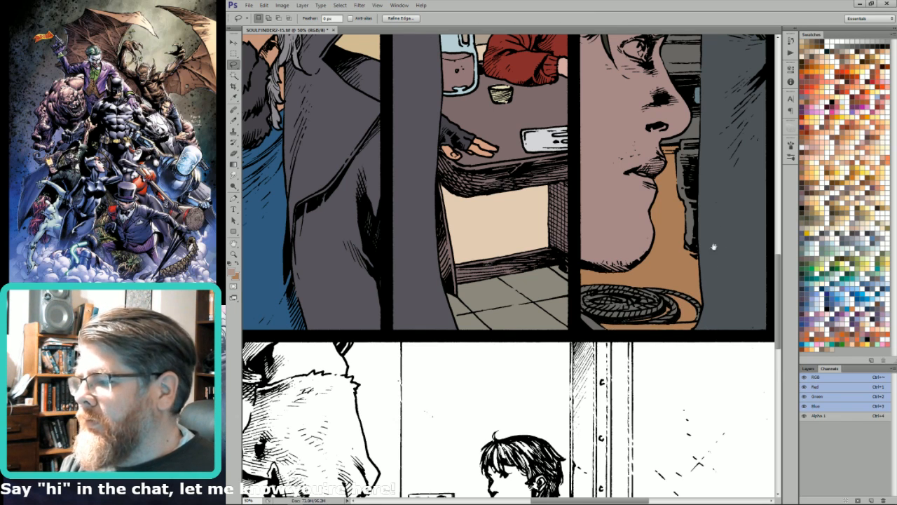
Step: Select the dark equipment between the boy's mouth and the captain's coat in the fourth panel and fill it with dark grey-brown
scroll(715, 239, "up", 3)
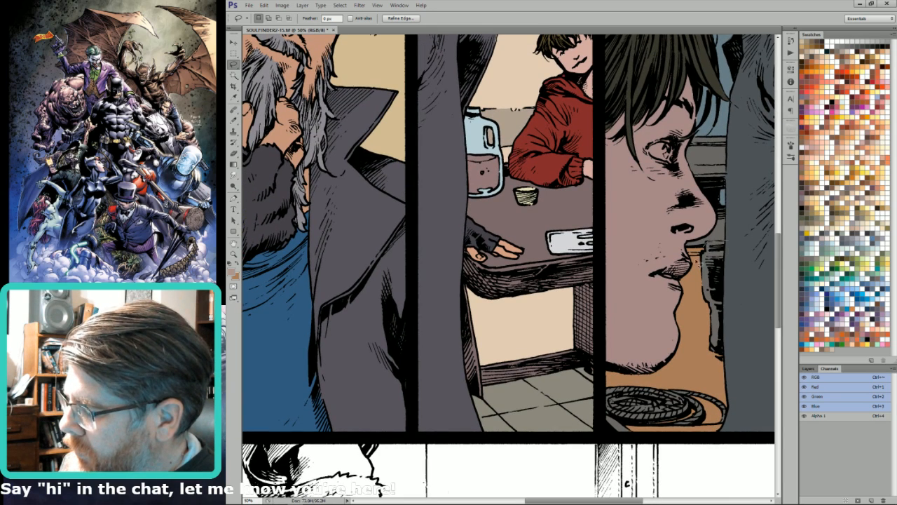
key("w")
left_click(719, 271, "alt+shift")
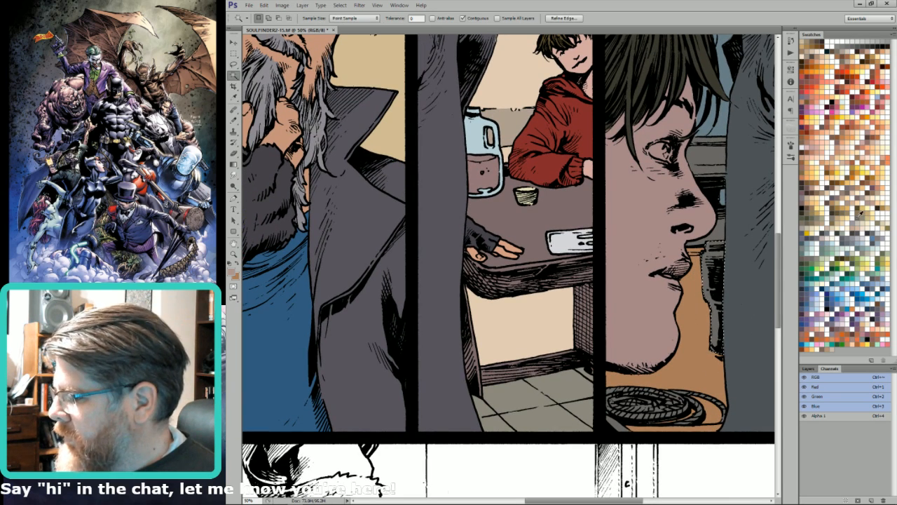
left_click(861, 211)
key("alt+BackSpace")
key("ctrl+d")
key("l")
key("ctrl+BackSpace")
key("ctrl+alt+z")
key("ctrl+alt+z")
key("ctrl+alt+z")
key("ctrl+shift+z")
key("x")
key("ctrl+BackSpace")
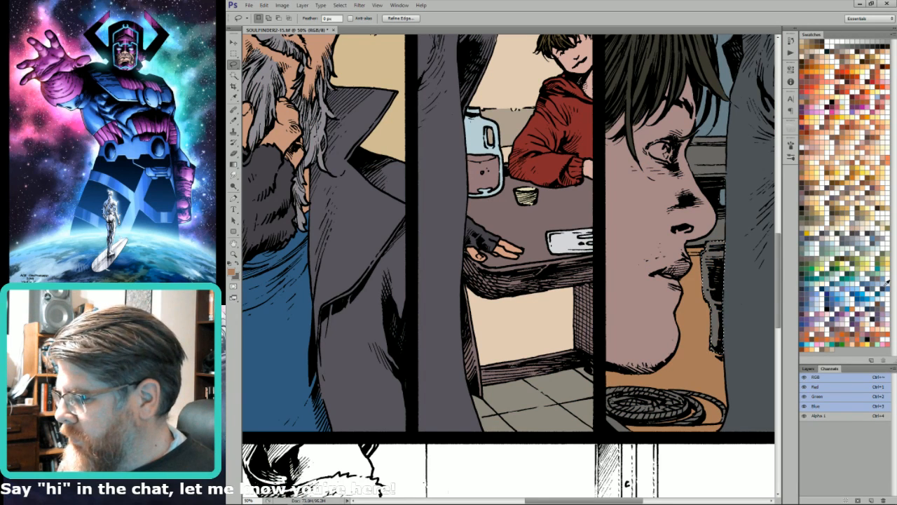
key("x")
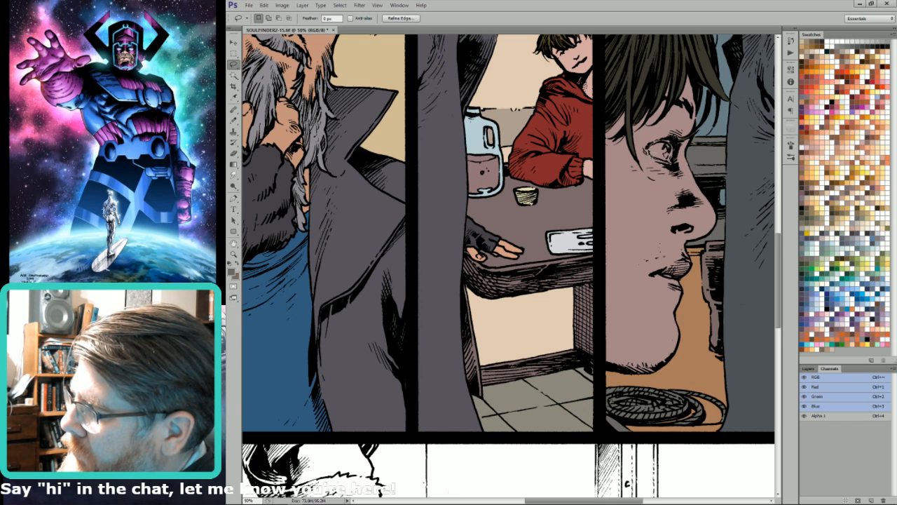
Step: Lasso the boy's eye in the fourth panel, fill it with white and colour the iris slate blue
key("shift")
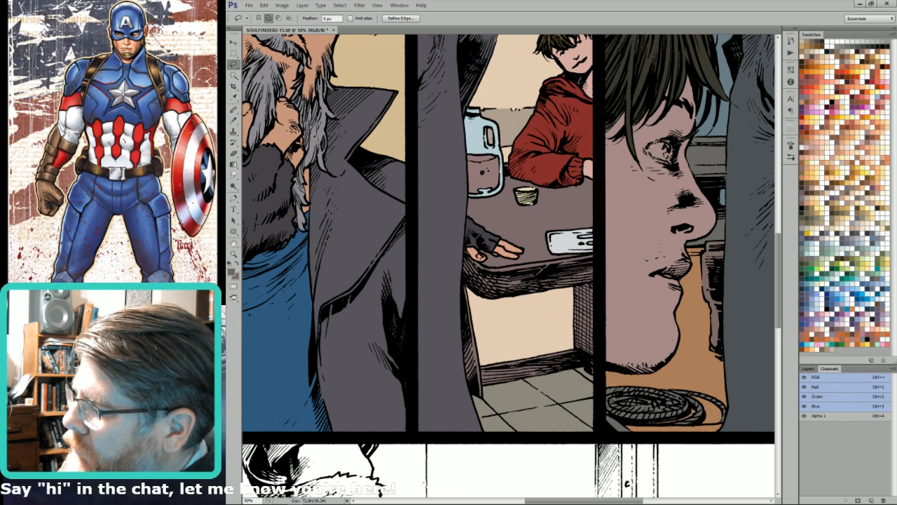
left_click_drag(660, 159, 674, 149)
left_click(803, 148)
key("x")
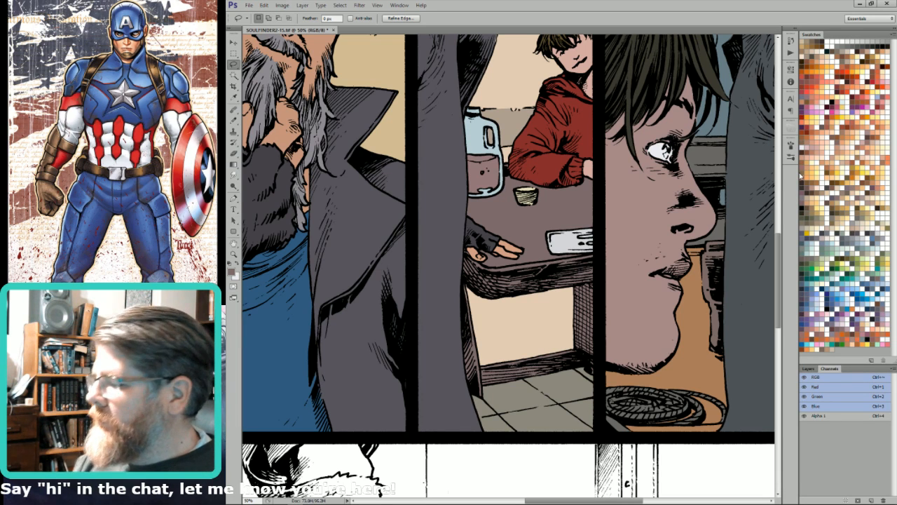
key("b")
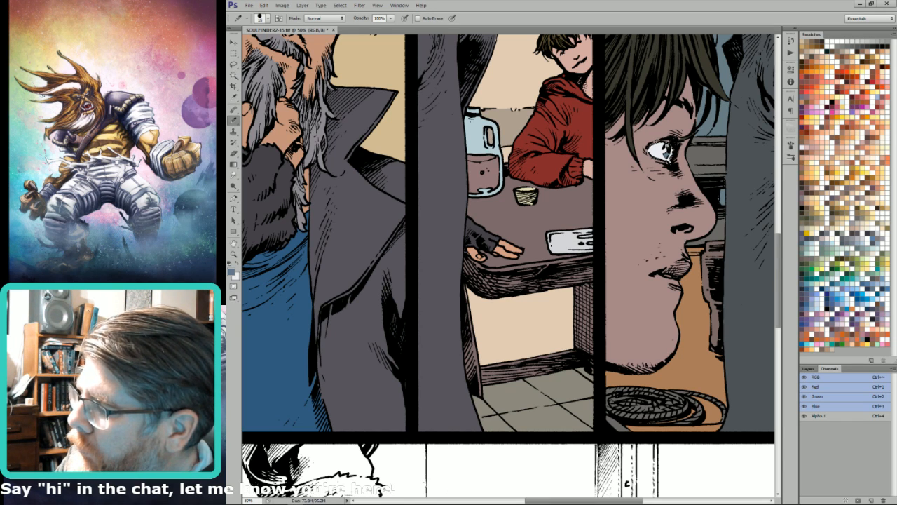
key("ctrl+minus")
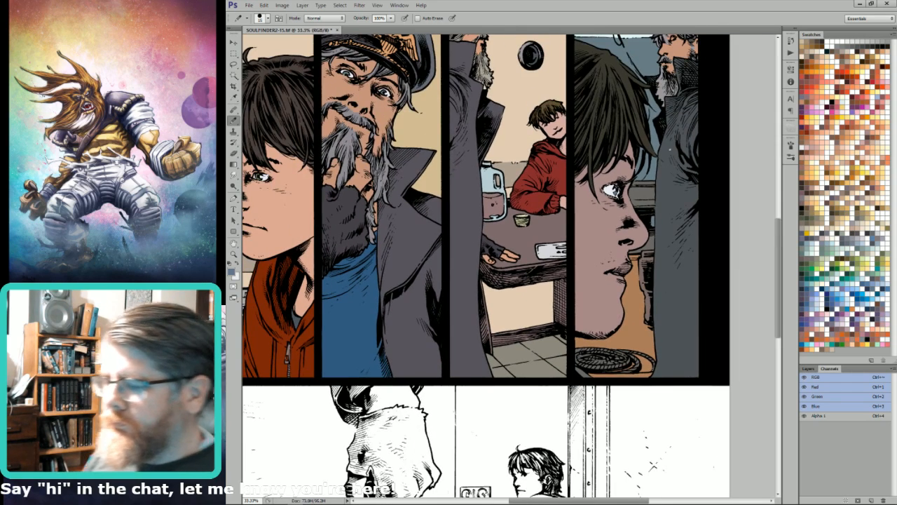
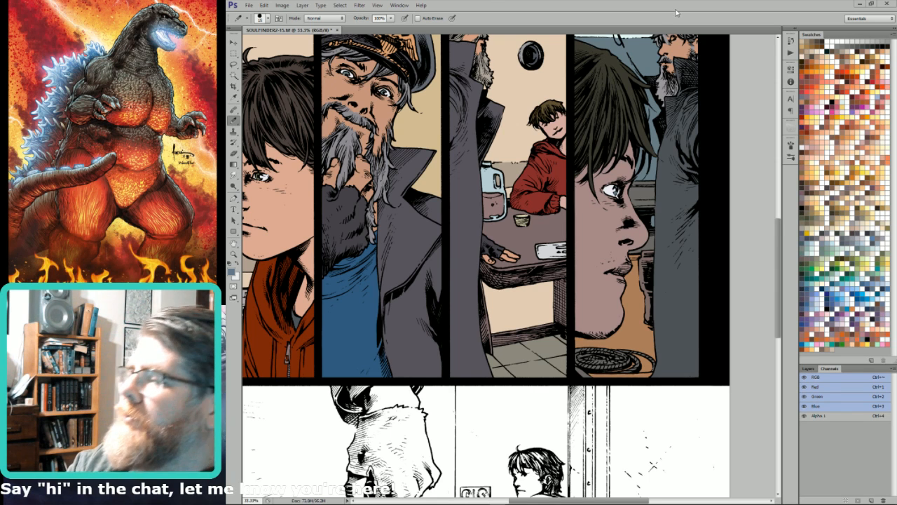
Step: Lasso the background around the button in the first panel of the tier below and fill it with dark slate grey
key("ctrl+0")
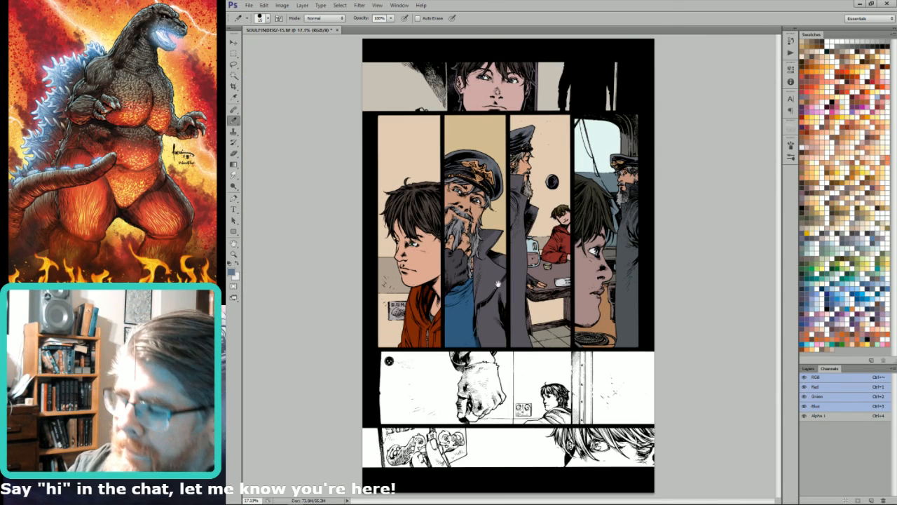
key("i")
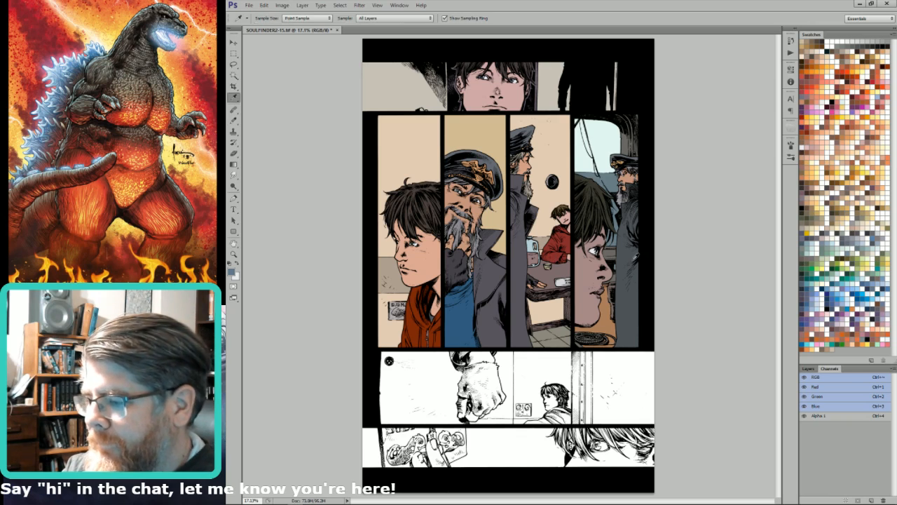
left_click_drag(429, 390, 491, 306)
key("l")
left_click_drag(427, 268, 517, 267)
mouse_move(391, 230)
left_mouse_down()
mouse_move(396, 385)
mouse_move(445, 404)
mouse_move(622, 401)
mouse_move(607, 383)
mouse_move(594, 384)
mouse_move(590, 300)
mouse_move(603, 252)
mouse_move(600, 268)
mouse_move(600, 259)
left_mouse_up()
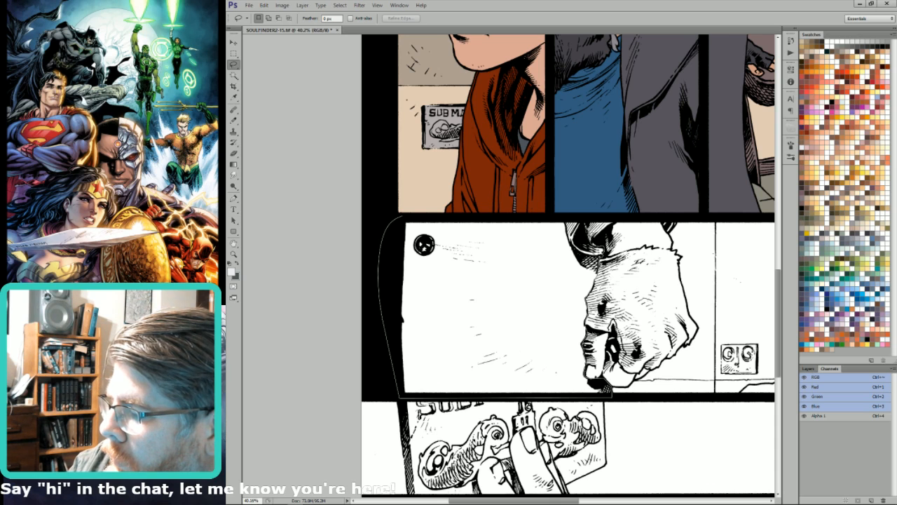
left_click_drag(586, 217, 588, 221)
key("ctrl+BackSpace")
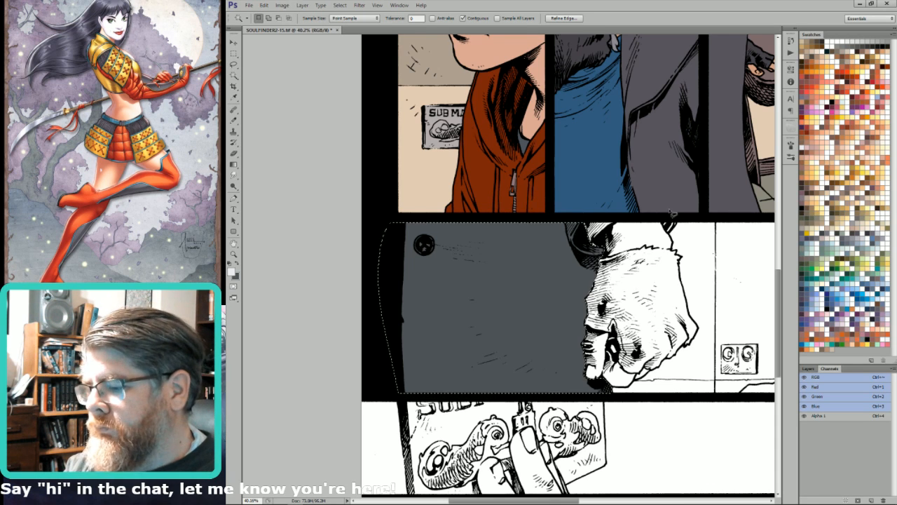
key("ctrl+d")
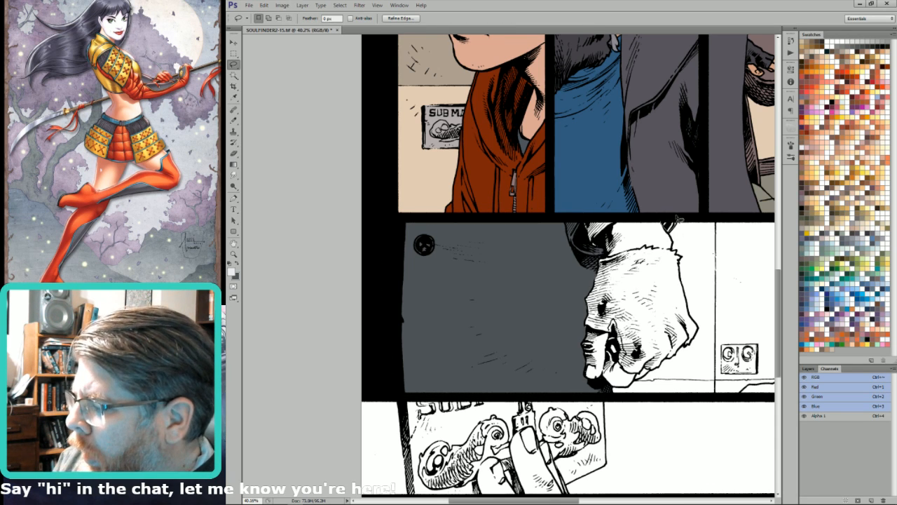
Step: Lasso the bare wrist between the sleeve and the glove and fill it with a dusty pink swatch
key("w")
key("l")
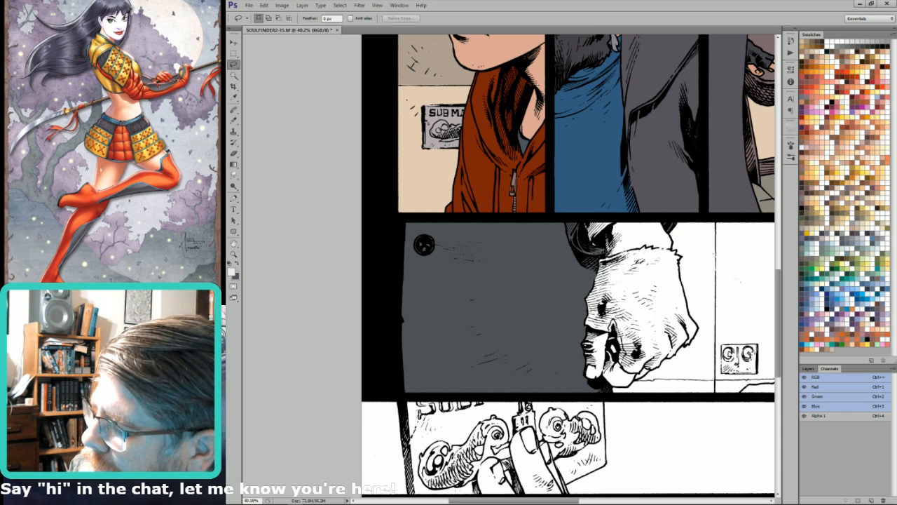
key("w")
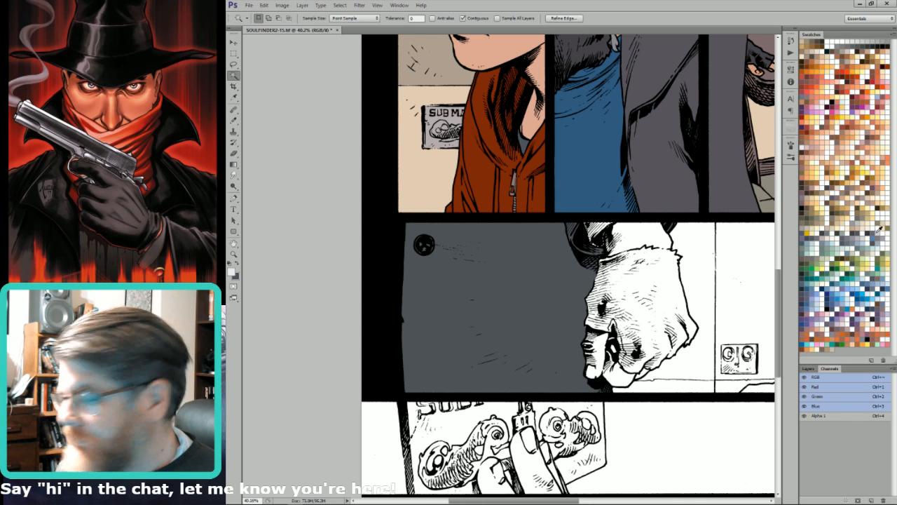
key("l")
left_click(835, 242)
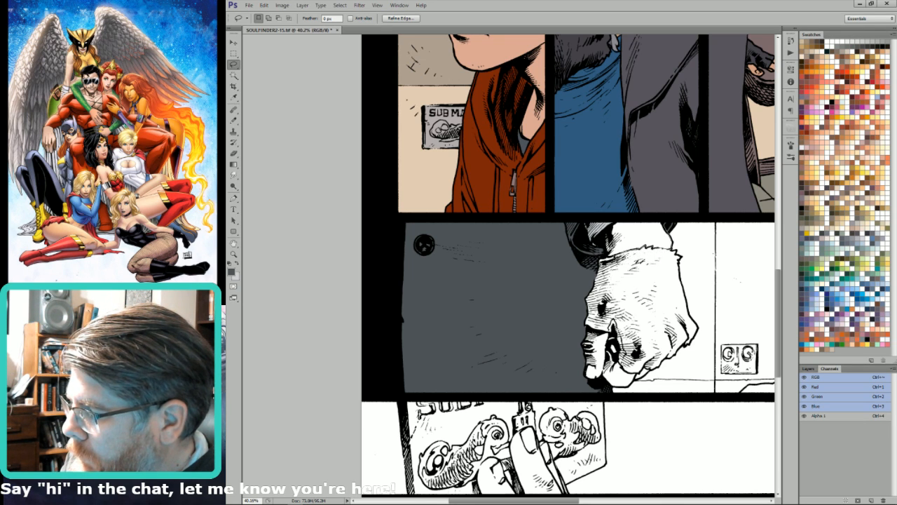
mouse_move(593, 252)
left_mouse_down()
mouse_move(606, 199)
mouse_move(640, 234)
left_mouse_up()
key("w")
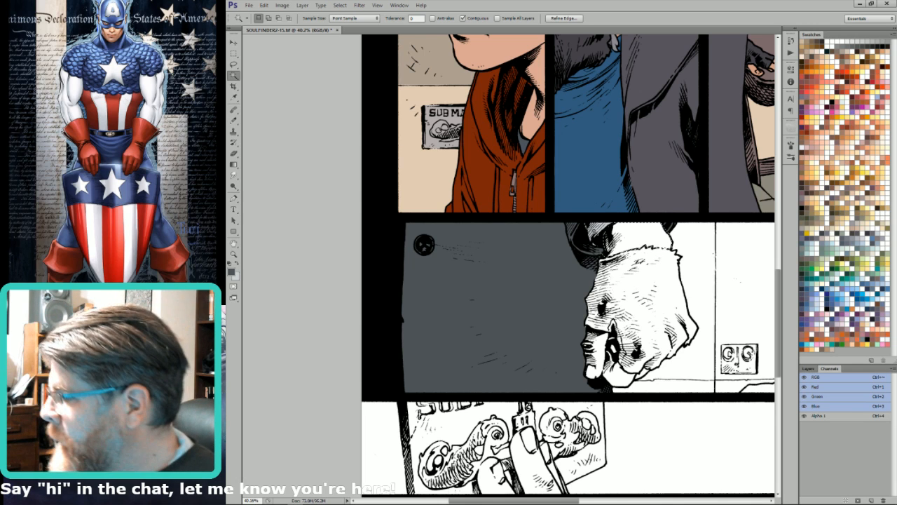
left_click(863, 143)
key("l")
key("ctrl+BackSpace")
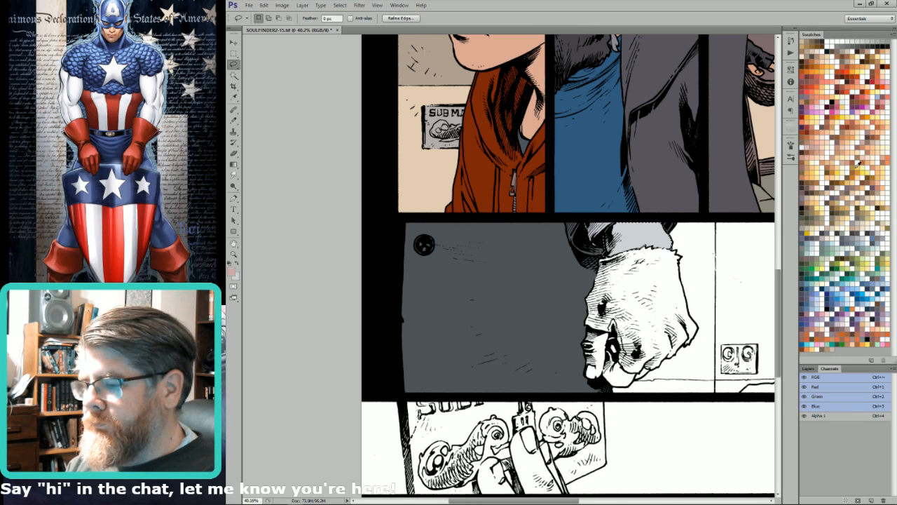
key("x")
key("ctrl+BackSpace")
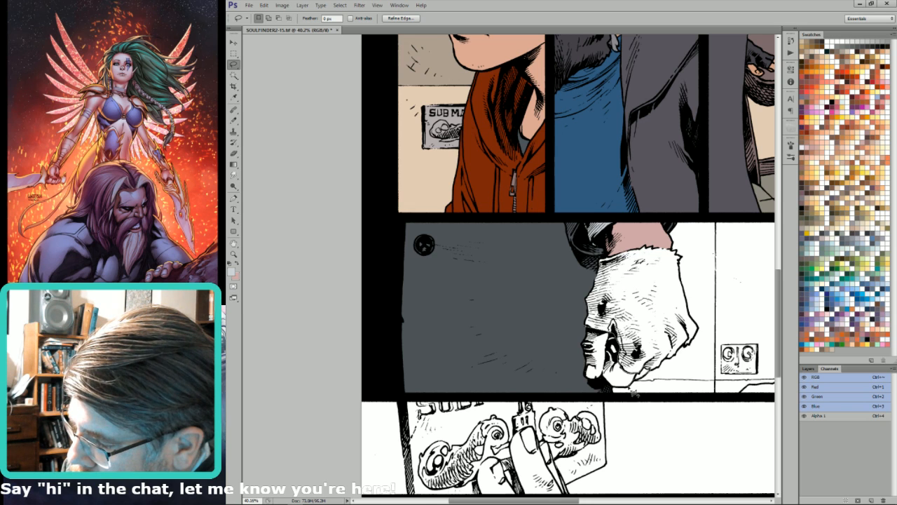
Step: Select the exposed fingers beneath the glove and fill them with the same dusty pink
mouse_move(620, 393)
left_mouse_down()
mouse_move(567, 372)
mouse_move(584, 331)
left_mouse_up()
key("w")
left_click(605, 359, "alt+shift")
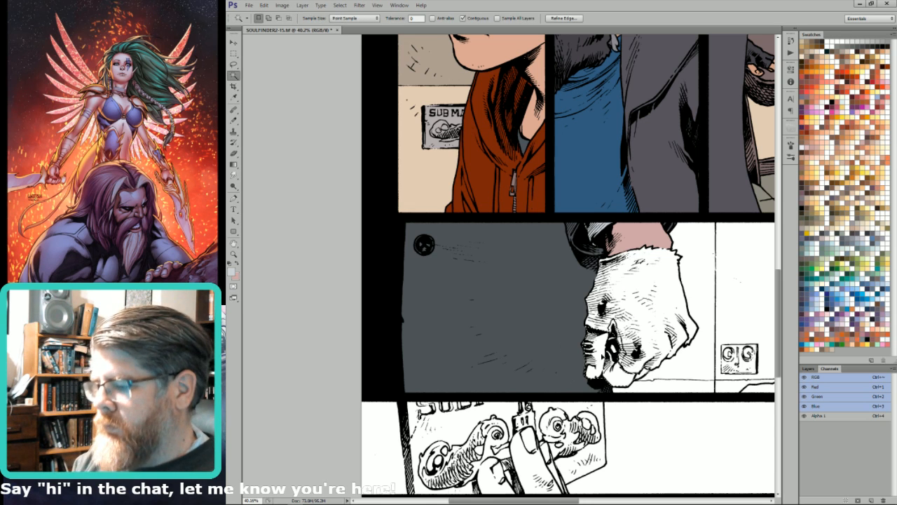
key("ctrl+BackSpace")
Step: Lasso the glove on the fist, fill it with dark slate grey and adjust its color balance
key("l")
mouse_move(606, 243)
left_mouse_down()
mouse_move(631, 387)
mouse_move(705, 335)
mouse_move(674, 253)
left_mouse_up()
key("w")
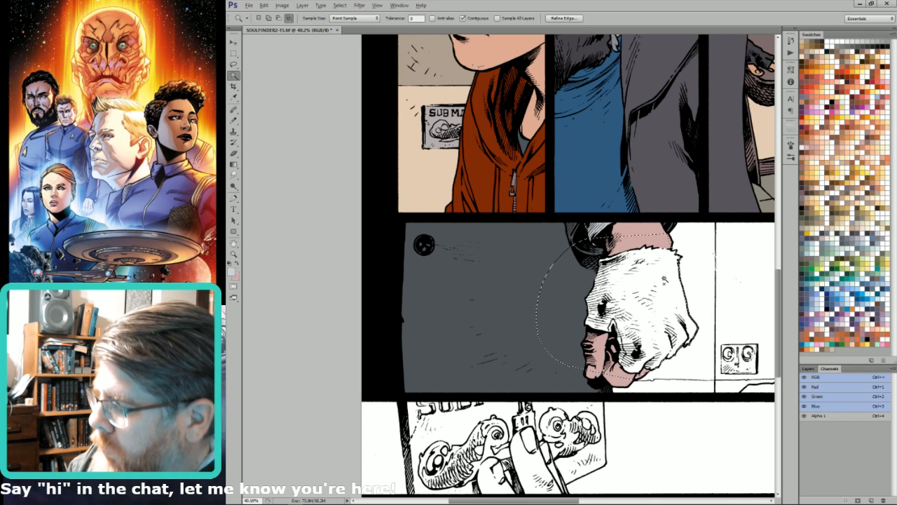
left_click(875, 240)
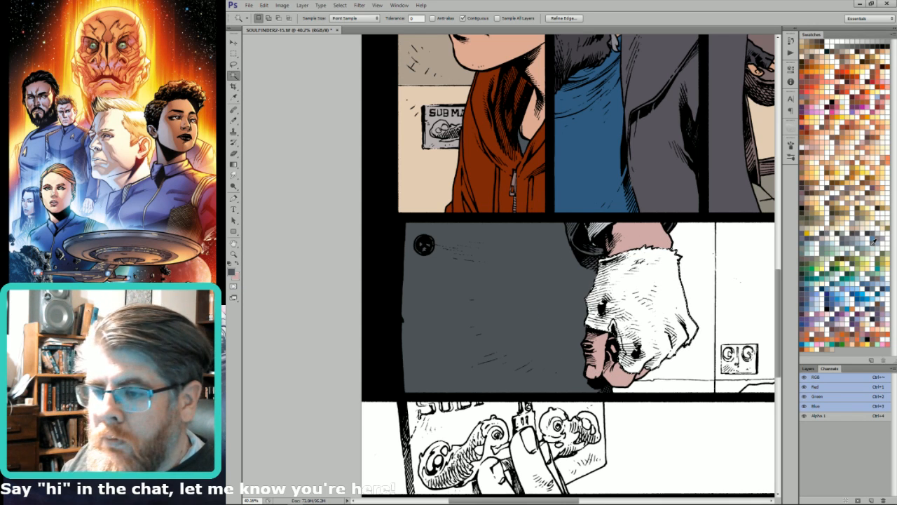
key("l")
key("x")
key("ctrl+BackSpace")
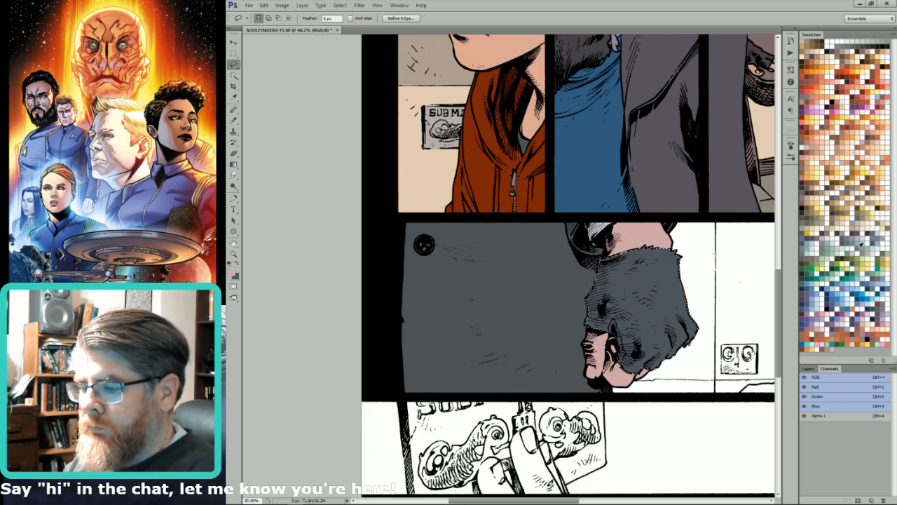
key("ctrl+b")
left_click(806, 254)
key("Return")
Step: Lasso the riveted post beside the seated boy and fill it with the dark grey sampled from the fourth panel's window frame
left_click_drag(761, 357, 522, 390)
left_click_drag(651, 368, 708, 364)
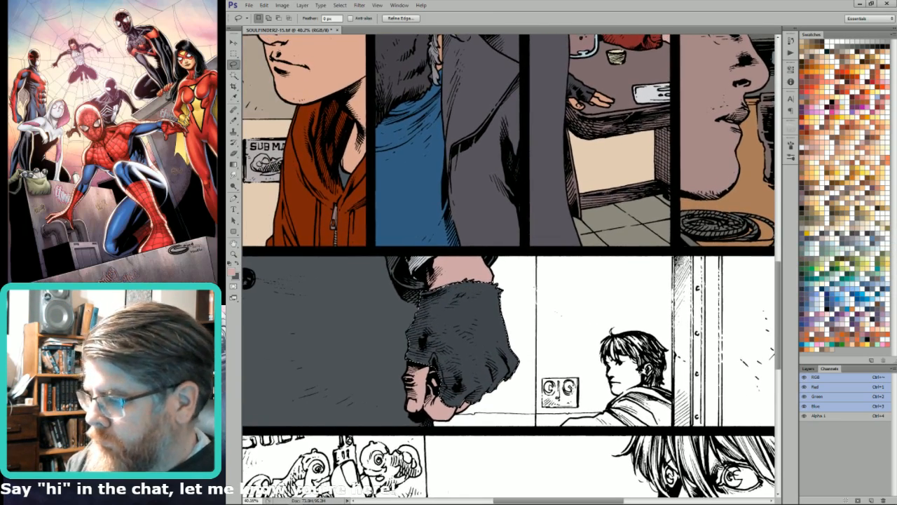
mouse_move(673, 428)
left_mouse_down()
mouse_move(724, 432)
mouse_move(722, 246)
left_mouse_up()
left_click_drag(760, 290, 695, 283)
key("w")
left_click(651, 334, "alt+shift")
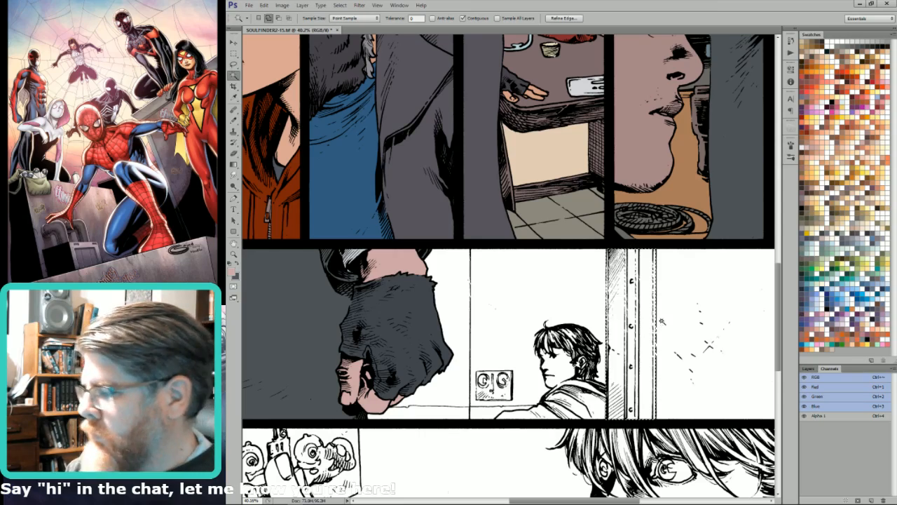
key("u")
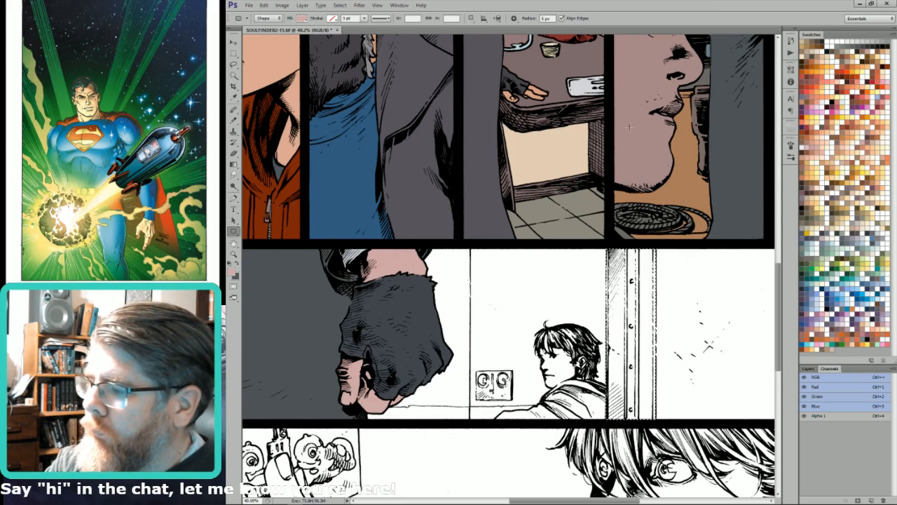
scroll(743, 116, "up", 10)
key("i")
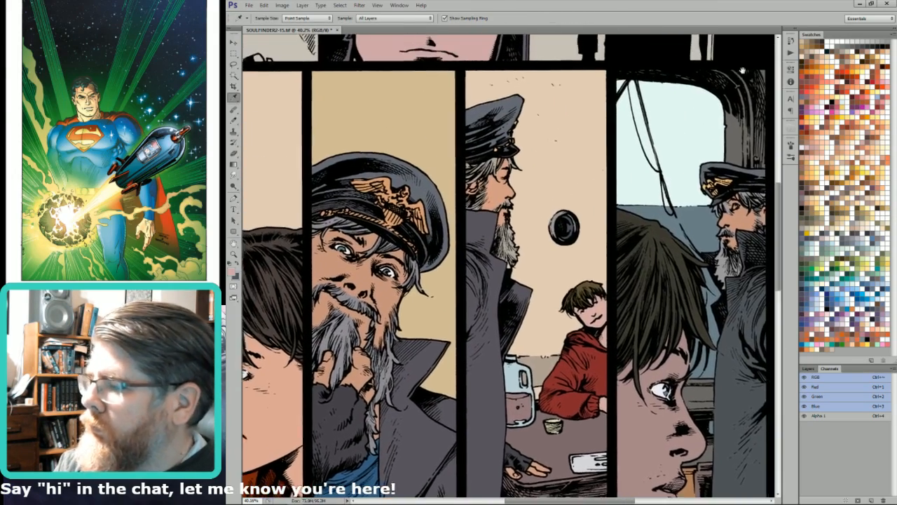
left_click_drag(743, 70, 737, 82)
left_click(732, 123)
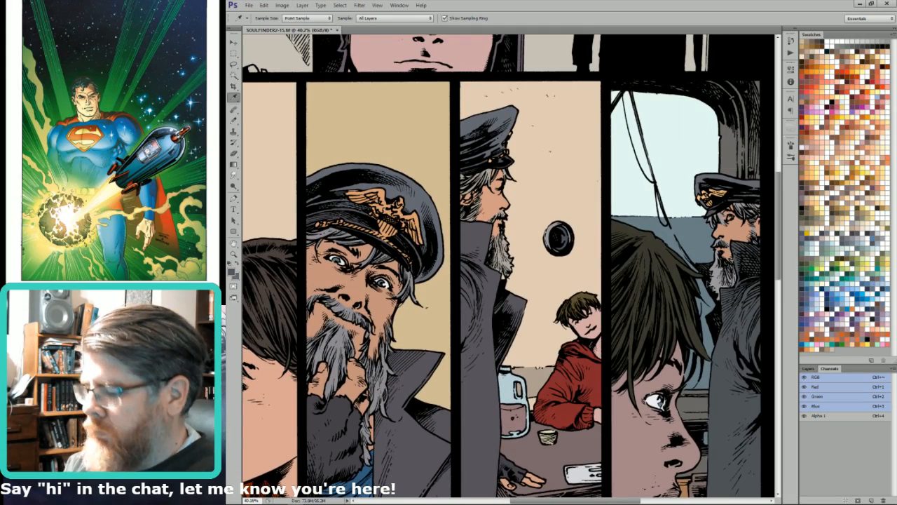
key("ctrl+minus")
scroll(681, 298, "down", 10)
Step: Select the blank wall area beyond the riveted post and fill it with a grey-blue swatch
key("w")
left_click(681, 298)
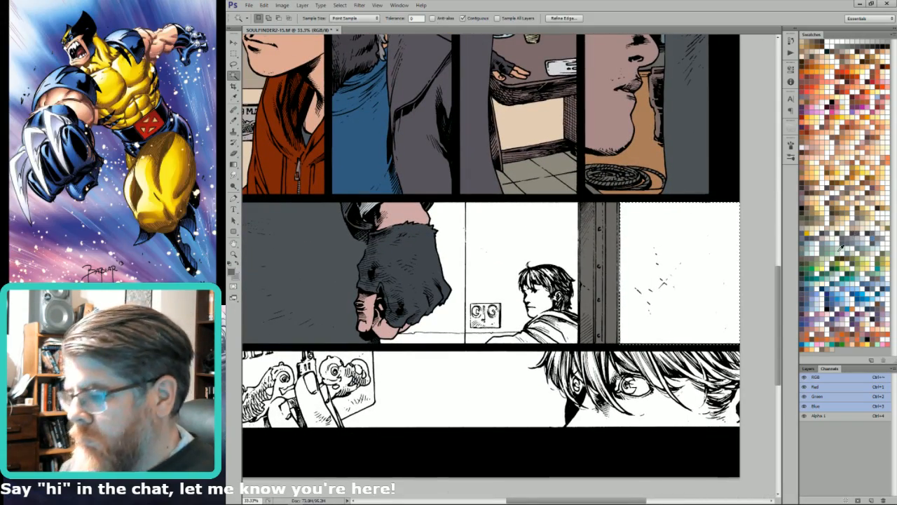
key("ctrl+BackSpace")
key("ctrl+d")
Step: Select the wall behind the fist and the seated boy and fill it with the cream sampled from the panel above
left_click_drag(575, 278, 676, 348)
left_click(636, 302)
key("i")
left_click(641, 180)
key("x")
key("ctrl+BackSpace")
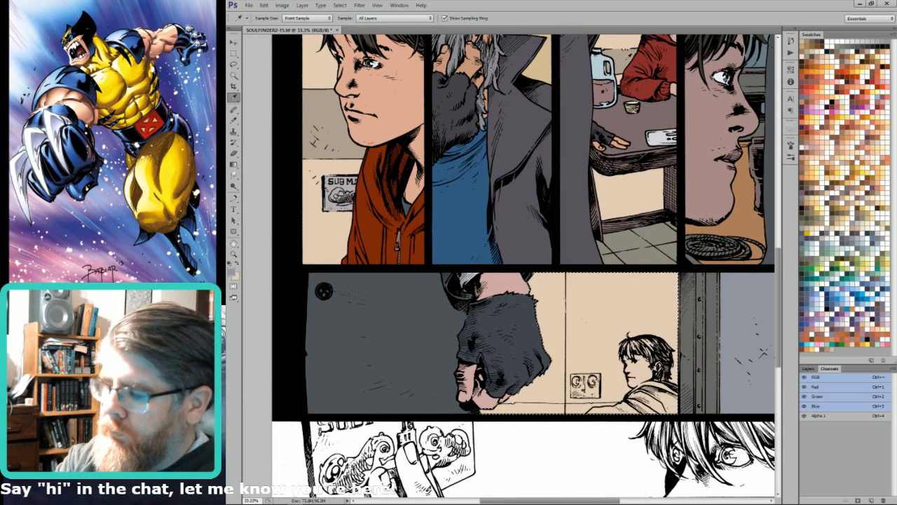
Step: Select the narrow strip below the wall line between the fist and the boy, and clear the selection
key("l")
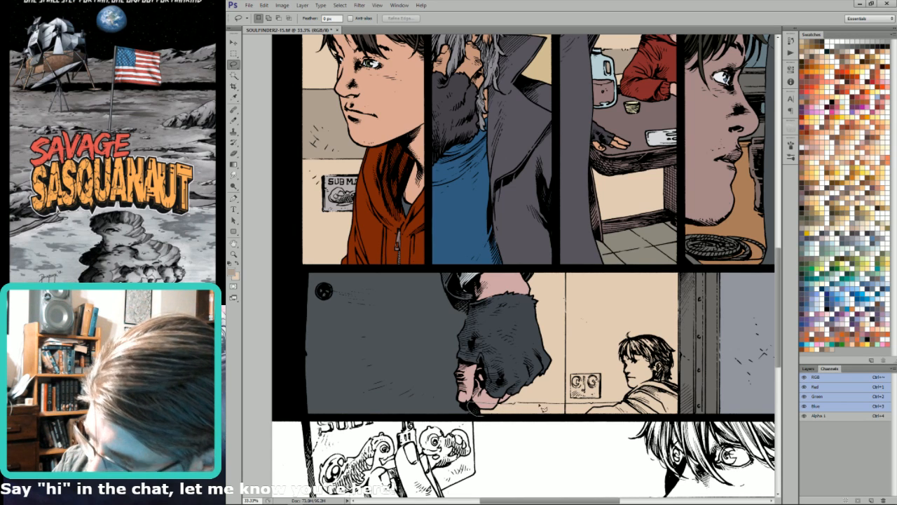
key("w")
left_click(593, 412)
key("l")
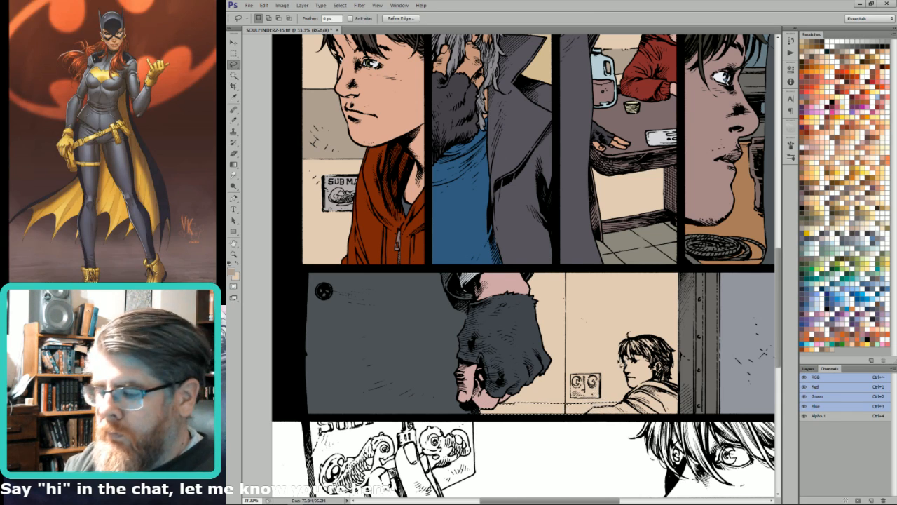
key("ctrl+d")
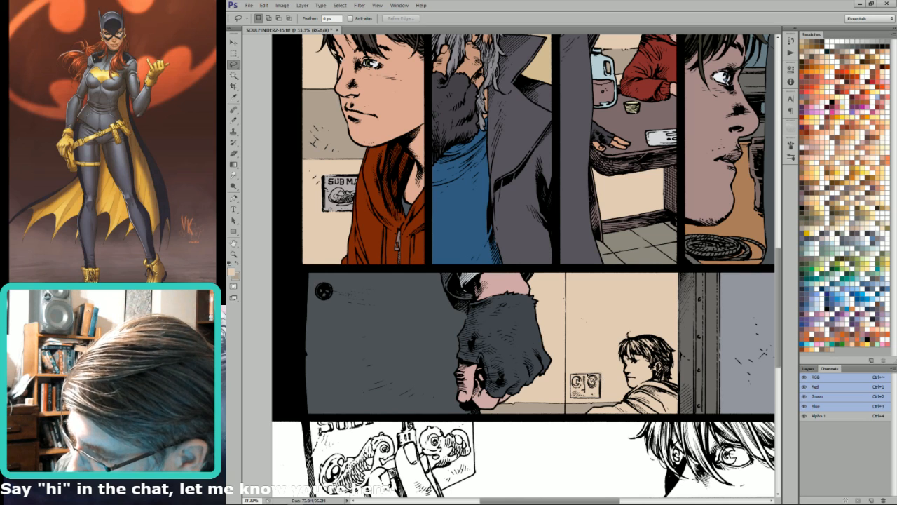
Step: Lasso the small poster on the wall behind the seated boy and fill it with a grey-blue swatch
left_click_drag(575, 374, 579, 368)
left_click(879, 241)
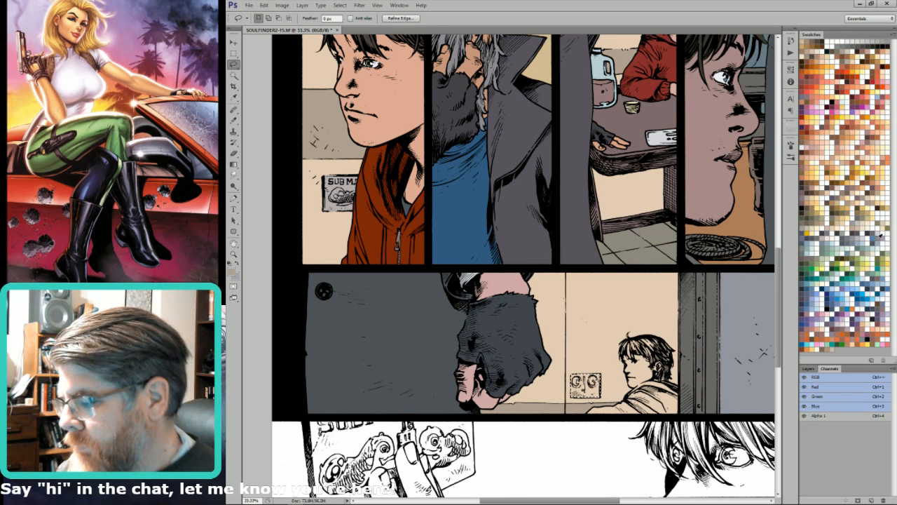
key("alt+BackSpace")
Step: Select the seated boy's hoodie and fill it with the red sampled from the shirt in the third panel above
key("i")
left_click(661, 67)
key("x")
key("l")
mouse_move(604, 430)
left_mouse_down()
mouse_move(599, 415)
mouse_move(631, 414)
mouse_move(642, 390)
mouse_move(666, 383)
mouse_move(686, 394)
mouse_move(684, 434)
left_mouse_up()
key("w")
left_click(654, 395, "alt+shift")
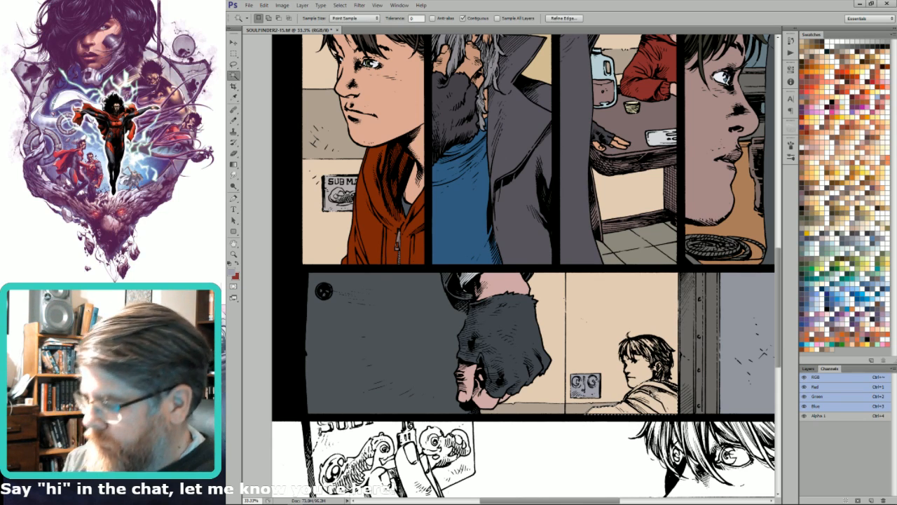
key("alt+BackSpace")
key("l")
key("ctrl+d")
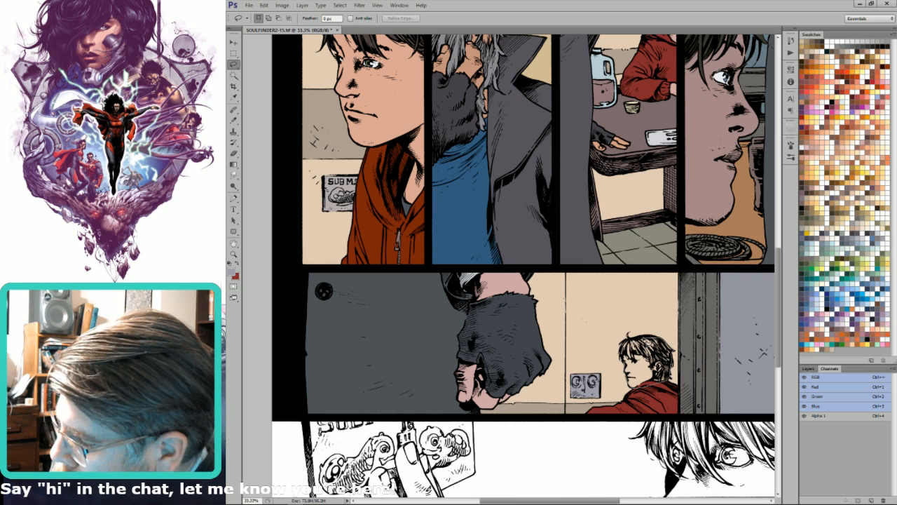
Step: Select the seated boy's head, sample the first-panel boy's skin and hair colours, and fill the head with the skin tone
left_click_drag(656, 386, 624, 351)
key("w")
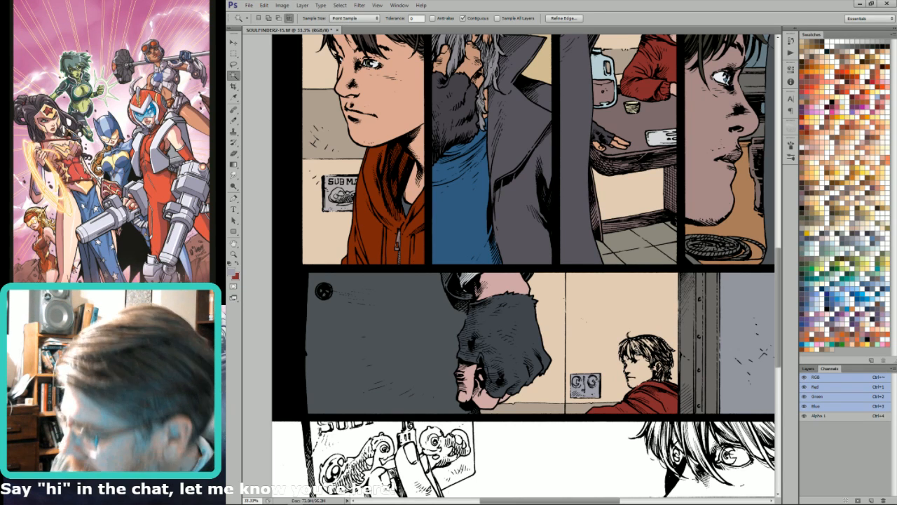
left_click(641, 352, "alt+shift")
key("l")
key("i")
left_click(403, 98)
key("x")
left_click(417, 45)
key("ctrl+BackSpace")
key("l")
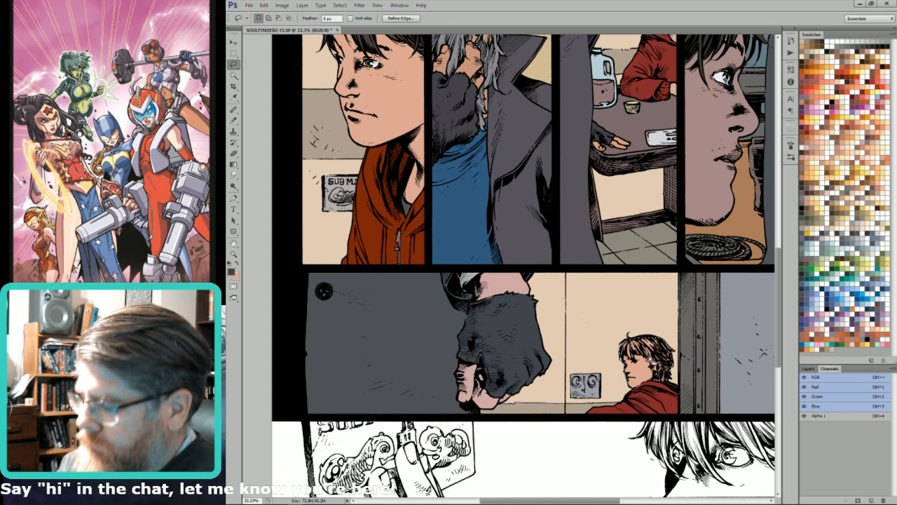
Step: Subtract the face from the seated boy's head selection and fill the hair with the sampled dark brown
left_click_drag(662, 386, 663, 387)
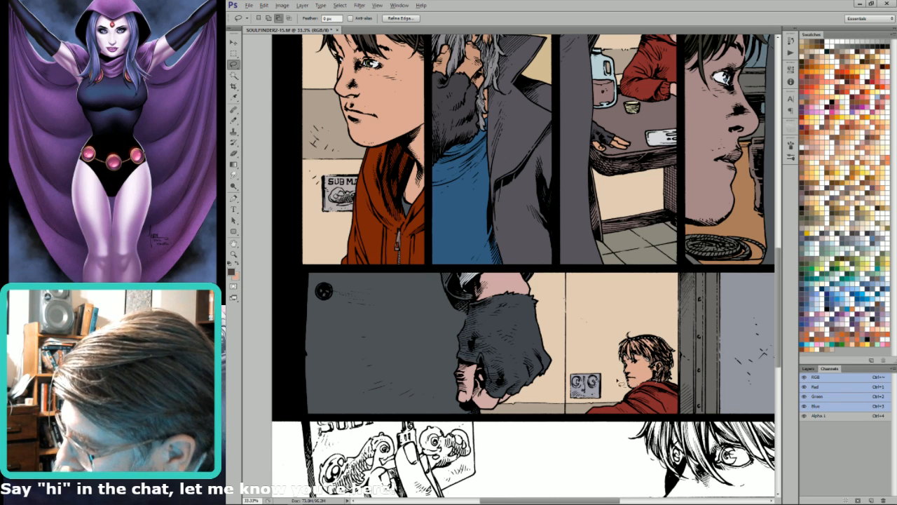
key("x")
key("ctrl+BackSpace")
key("ctrl+d")
Step: Select the boy's close-up head in the bottom panel and fill it with the dark brown hair colour
left_click_drag(767, 472, 637, 340)
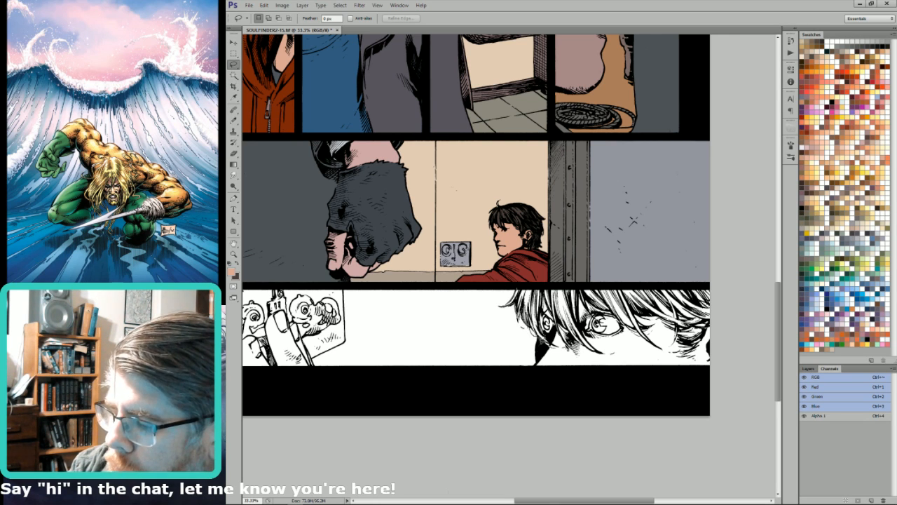
mouse_move(535, 361)
left_mouse_down()
mouse_move(536, 371)
mouse_move(662, 378)
mouse_move(736, 364)
mouse_move(718, 288)
left_mouse_up()
key("w")
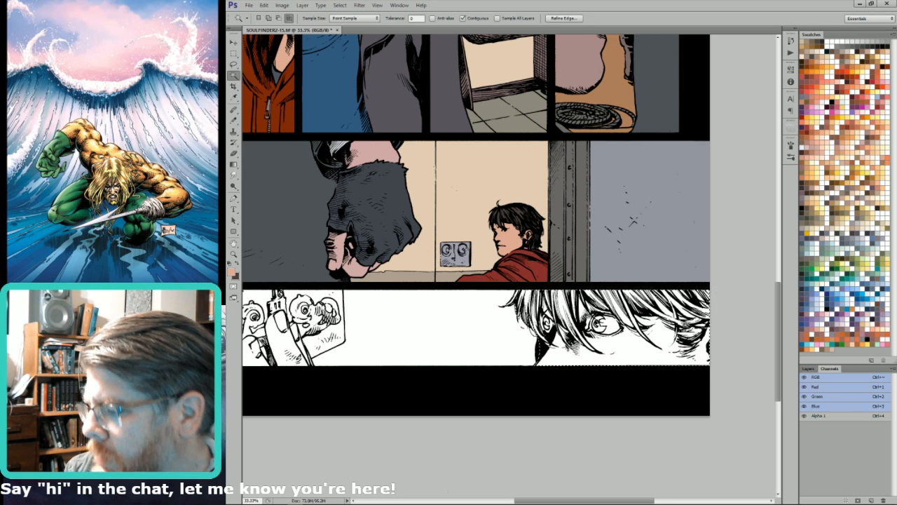
key("ctrl+BackSpace")
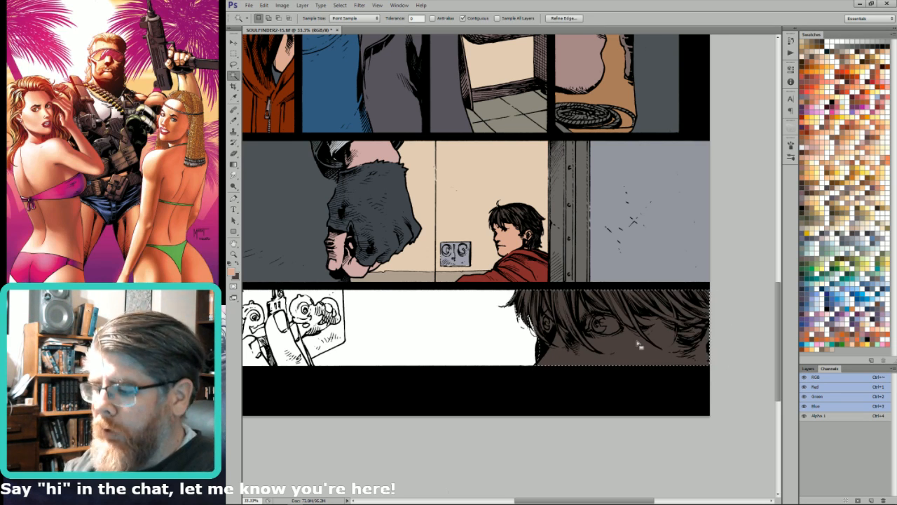
Step: Isolate the close-up boy's face from his hair using the line-art channel, and fill the skin with a tan swatch
key("l")
key("grave")
mouse_move(710, 299)
left_mouse_down()
mouse_move(721, 313)
mouse_move(701, 352)
mouse_move(681, 347)
mouse_move(674, 327)
mouse_move(634, 322)
mouse_move(656, 345)
mouse_move(601, 314)
mouse_move(613, 317)
mouse_move(601, 314)
mouse_move(581, 265)
mouse_move(677, 236)
left_mouse_up()
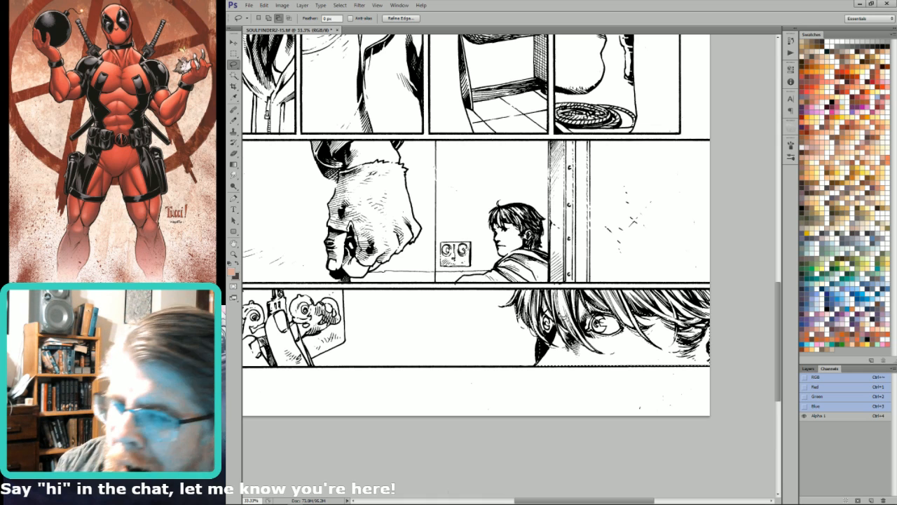
left_click_drag(564, 283, 581, 244)
key("alt")
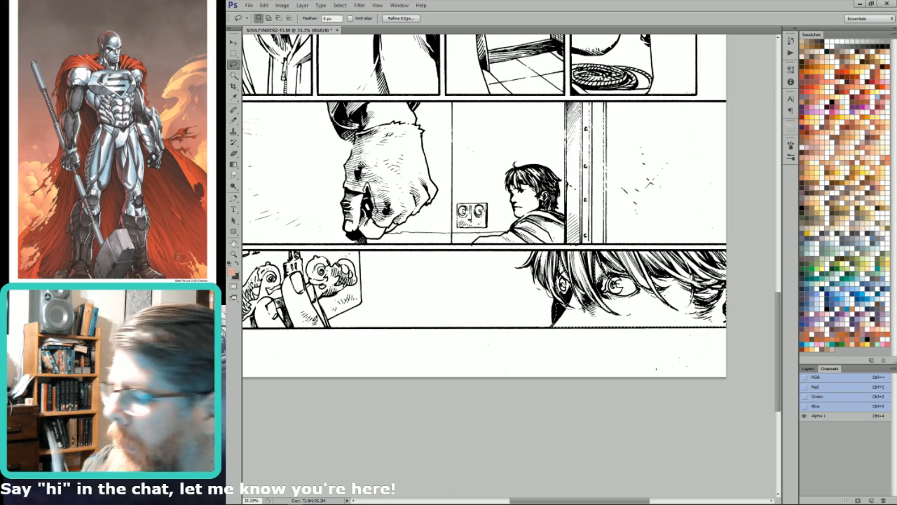
key("ctrl+grave")
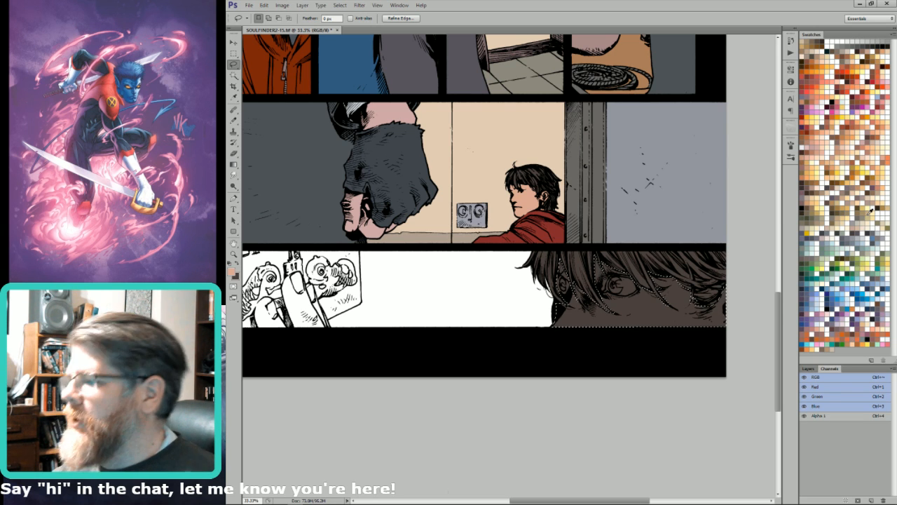
left_click(840, 149)
left_click(840, 151)
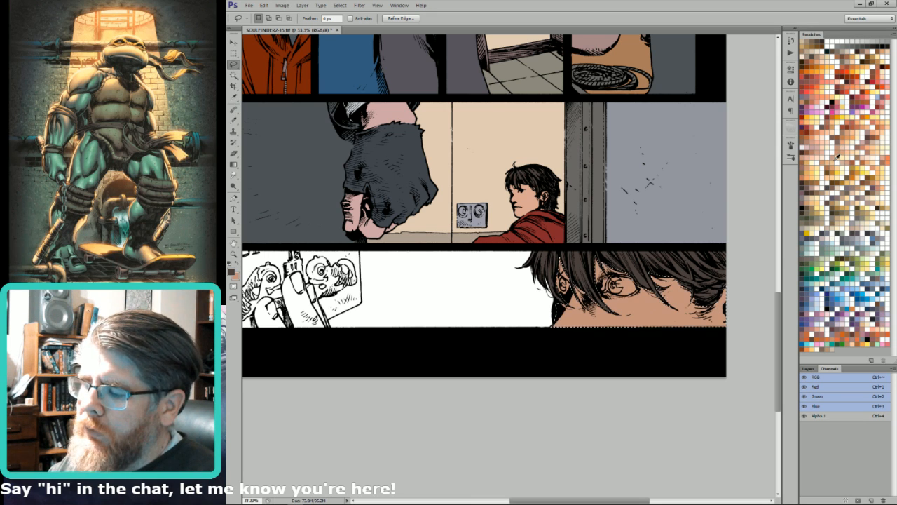
key("ctrl+d")
Step: Lasso the boy's larger eye in the bottom panel and fill it with an off-white swatch
scroll(654, 283, "up", 3)
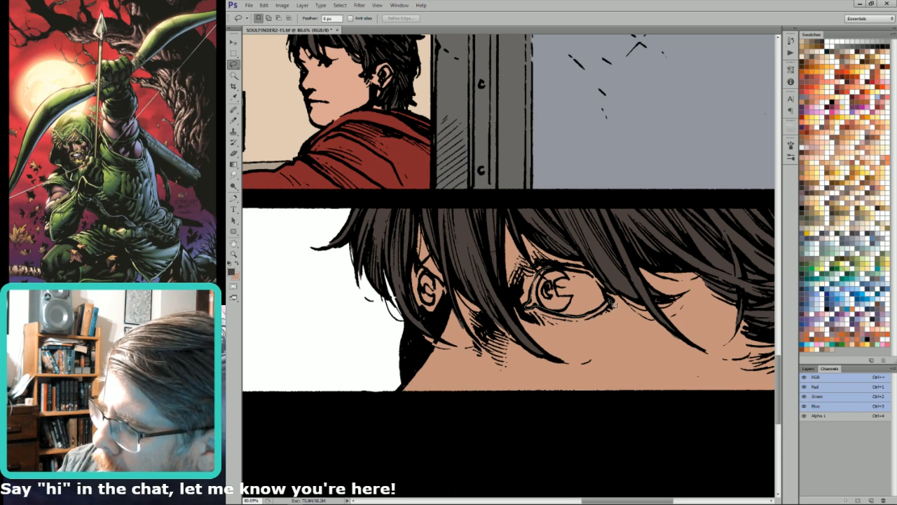
left_click_drag(552, 270, 561, 269)
mouse_move(556, 311)
left_mouse_down()
mouse_move(608, 310)
mouse_move(565, 269)
mouse_move(554, 270)
mouse_move(593, 276)
mouse_move(566, 257)
mouse_move(551, 267)
left_mouse_up()
mouse_move(604, 293)
left_mouse_down()
mouse_move(569, 269)
mouse_move(542, 275)
mouse_move(564, 247)
left_mouse_up()
left_click(803, 146)
key("x")
key("ctrl+BackSpace")
Step: Paint the inner corner of the boy's larger eye with an orange swatch using the Pencil tool
left_click(807, 132)
key("ctrl+d")
key("b")
key("]")
mouse_move(537, 313)
left_mouse_down()
mouse_move(530, 287)
mouse_move(540, 265)
left_mouse_up()
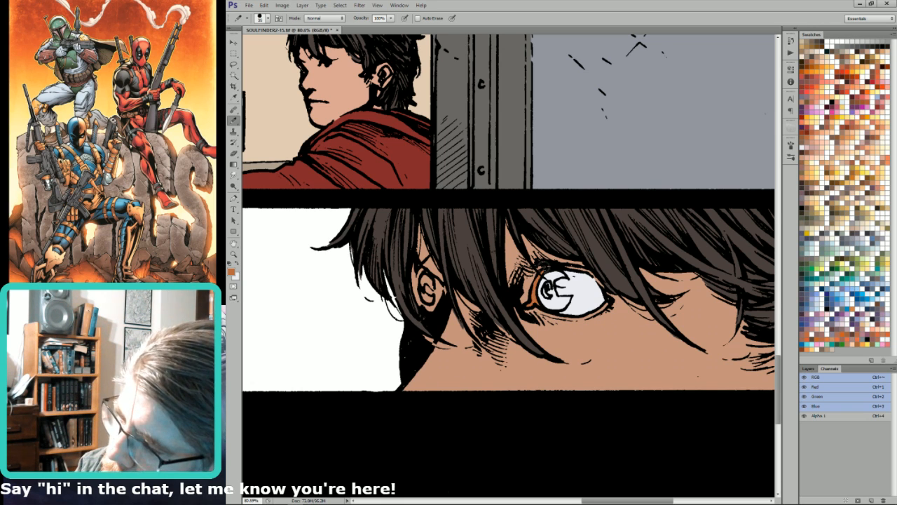
Step: Lasso the boy's other, partly hidden eye and fill it with the same off-white
key("l")
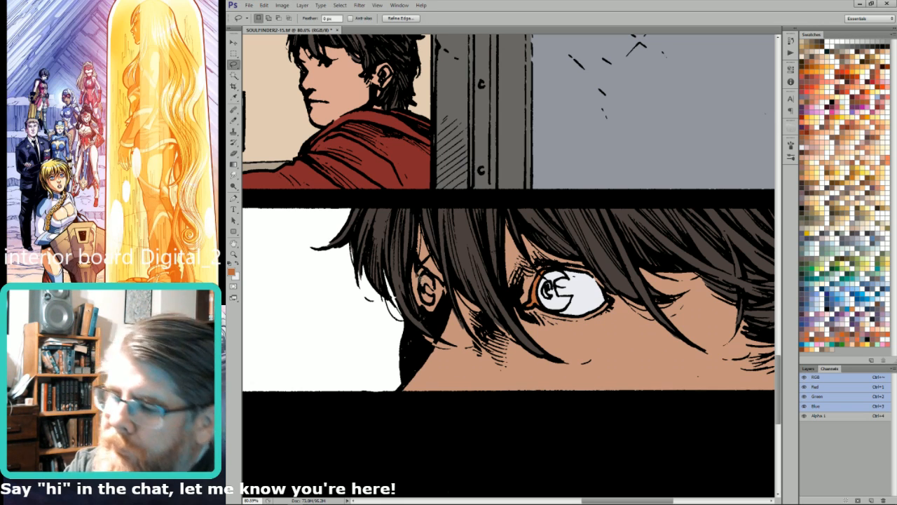
mouse_move(448, 301)
left_mouse_down()
mouse_move(427, 272)
mouse_move(422, 295)
mouse_move(424, 273)
left_mouse_up()
key("ctrl+BackSpace")
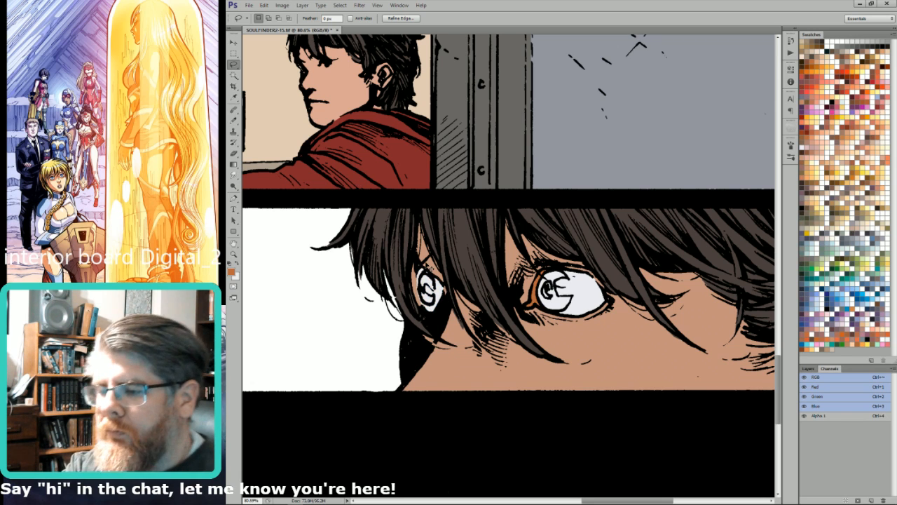
key("ctrl+d")
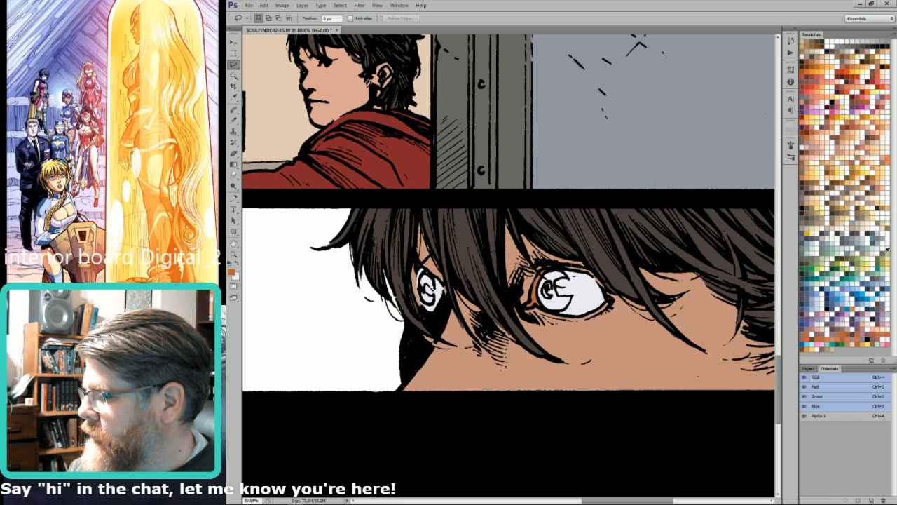
Step: Select the irises of both of the boy's eyes in the bottom panel and fill them with a muted green swatch
left_click(830, 263)
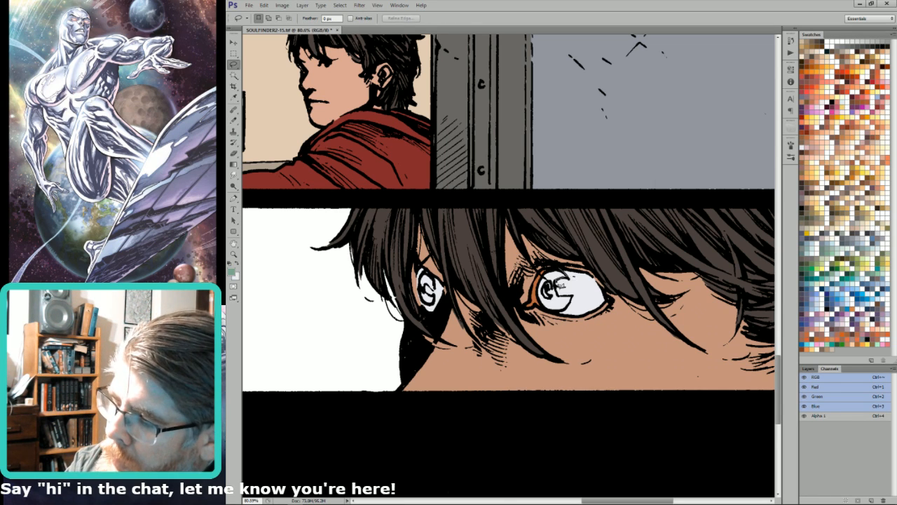
key("w")
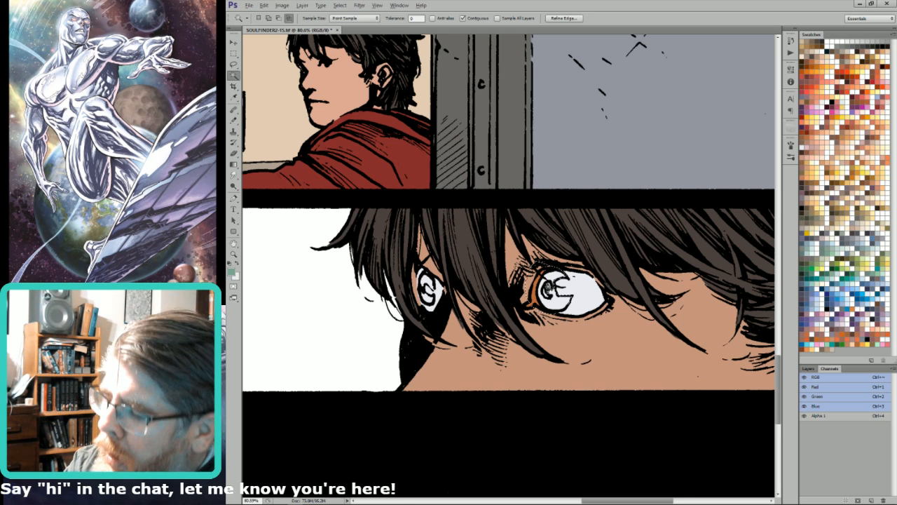
left_click(544, 275)
key("l")
key("x")
key("ctrl+BackSpace")
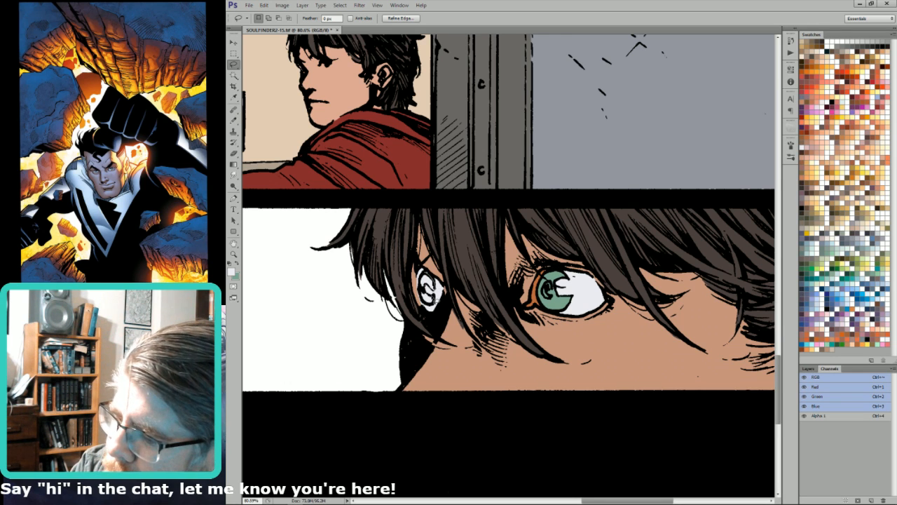
key("w")
key("l")
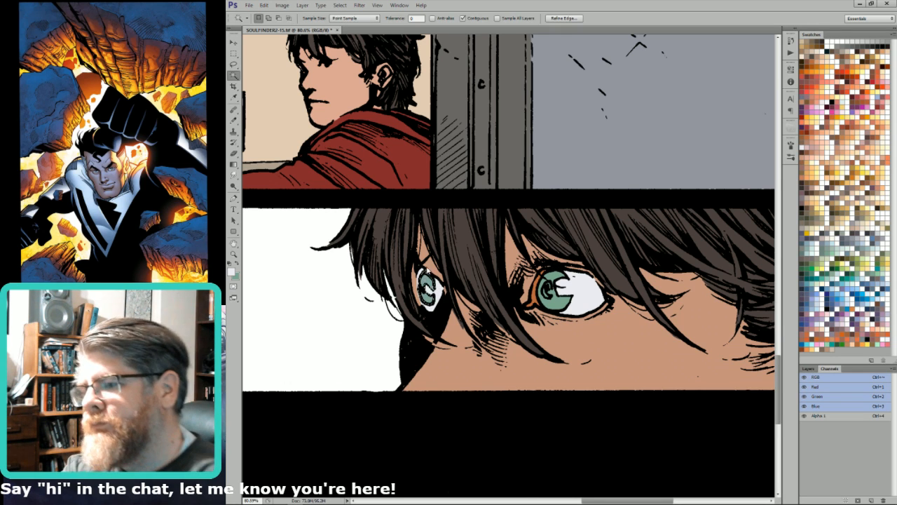
Step: Select the fingers holding the card in the bottom panel and fill them with the tan sampled from the boy's face
key("ctrl+0")
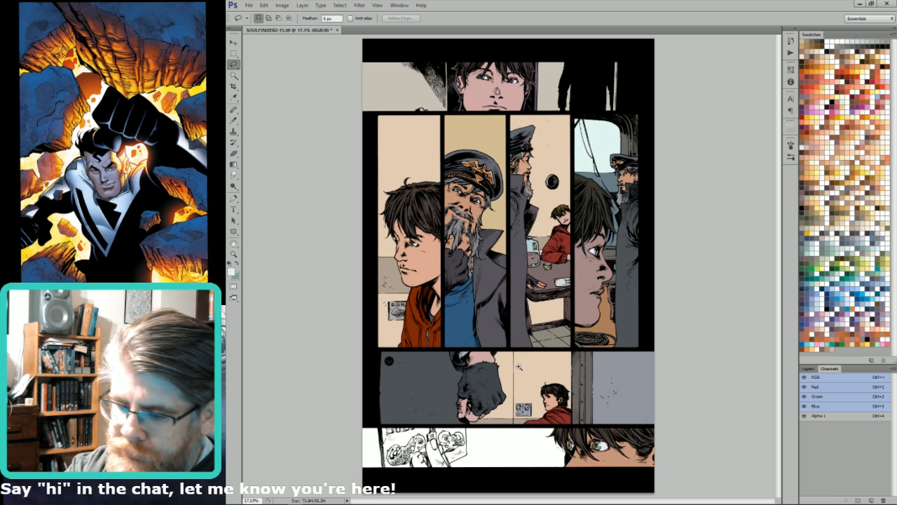
key("i")
left_click(582, 453)
scroll(418, 490, "up", 4)
key("l")
mouse_move(555, 350)
left_mouse_down()
mouse_move(572, 385)
mouse_move(505, 414)
mouse_move(477, 357)
mouse_move(488, 292)
mouse_move(508, 283)
mouse_move(531, 316)
left_mouse_up()
left_click_drag(469, 309, 476, 309)
mouse_move(454, 344)
left_mouse_down()
mouse_move(490, 411)
mouse_move(436, 408)
mouse_move(424, 366)
mouse_move(433, 345)
mouse_move(447, 343)
left_mouse_up()
key("w")
left_click(450, 344, "alt+shift")
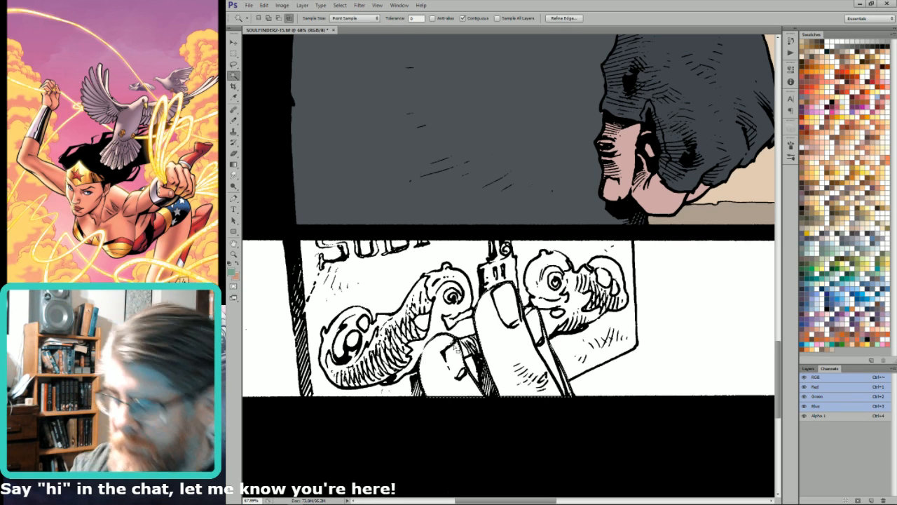
key("ctrl+BackSpace")
Step: Select the illustrated card held by the fingers, leaving out the hand, and fill it with a grey swatch
scroll(452, 346, "down", 1)
key("l")
mouse_move(630, 237)
left_mouse_down()
mouse_move(638, 349)
mouse_move(560, 390)
mouse_move(409, 444)
mouse_move(330, 414)
mouse_move(317, 396)
mouse_move(304, 239)
left_mouse_up()
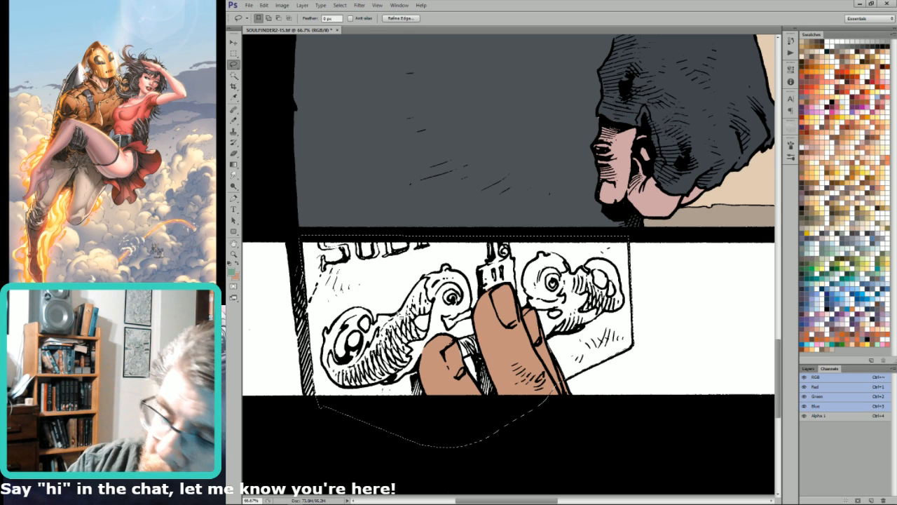
key("w")
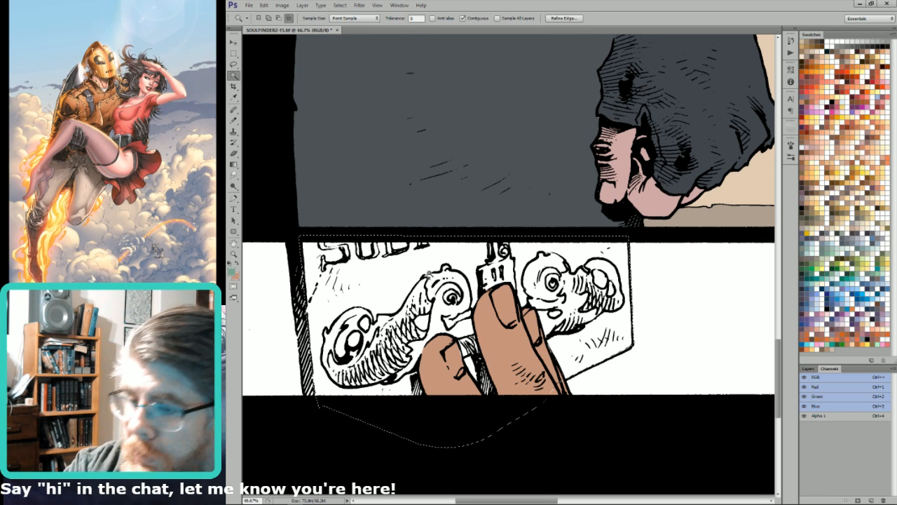
left_click(431, 278, "alt+shift")
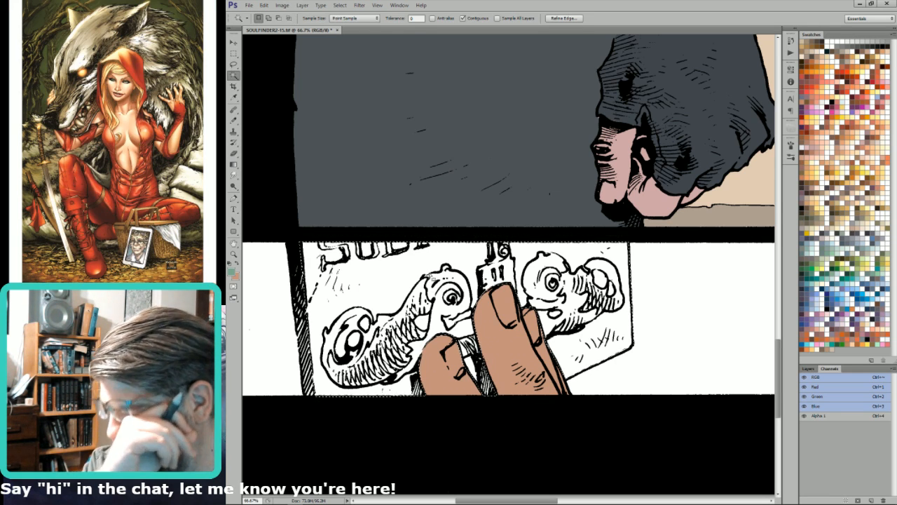
left_click(849, 231)
key("ctrl+BackSpace")
key("ctrl+minus")
key("ctrl+minus")
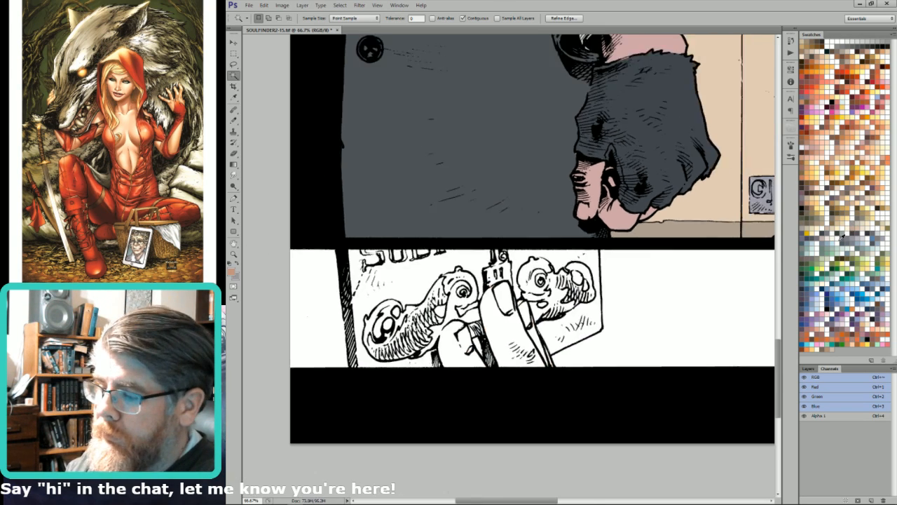
Step: Fill the blank background of the bottom panel with the cream sampled from the third panel's wall, and save the page
key("l")
key("ctrl+d")
left_click_drag(547, 307, 624, 312)
mouse_move(530, 330)
left_mouse_down()
mouse_move(592, 300)
mouse_move(589, 250)
left_mouse_up()
key("ctrl+0")
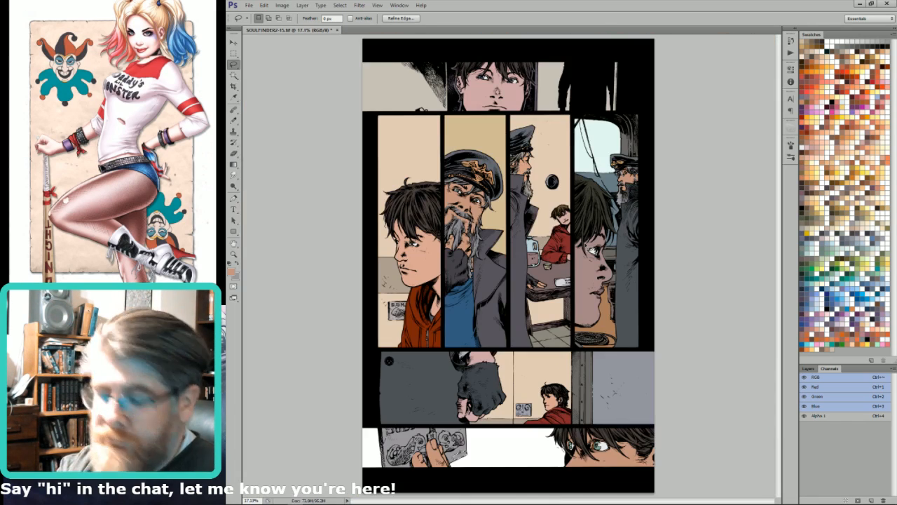
key("w")
left_click(494, 437, "shift")
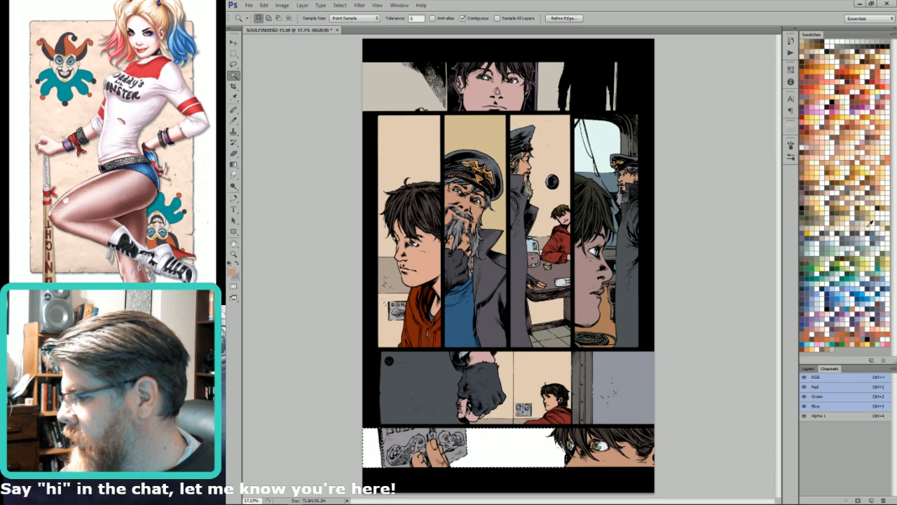
key("i")
left_click(559, 153)
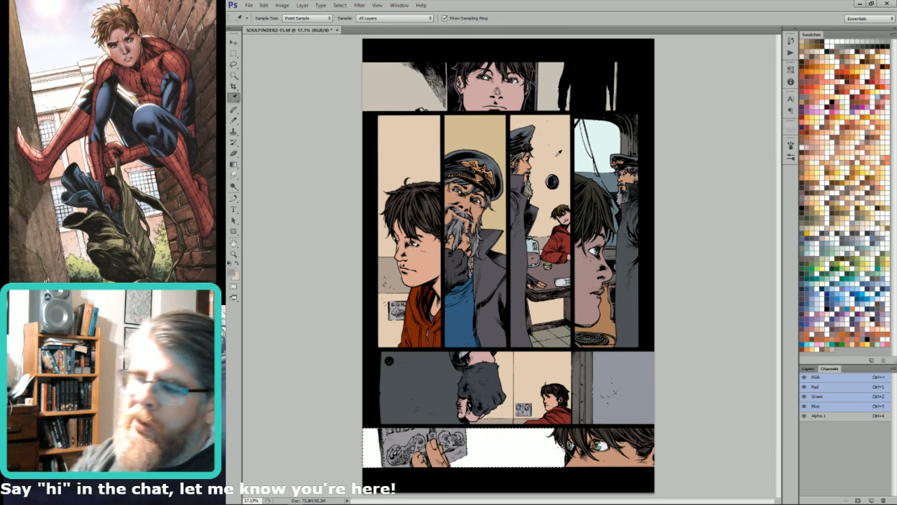
key("alt+BackSpace")
key("ctrl+d")
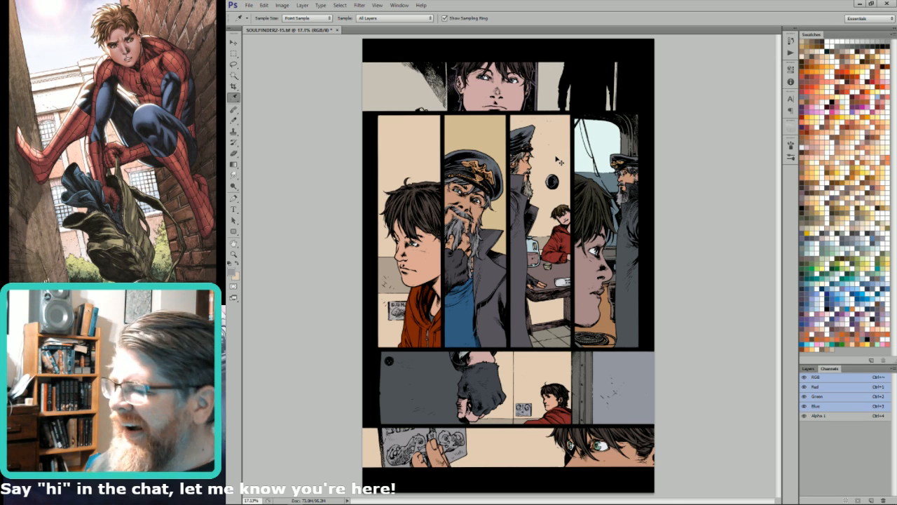
key("ctrl+s")
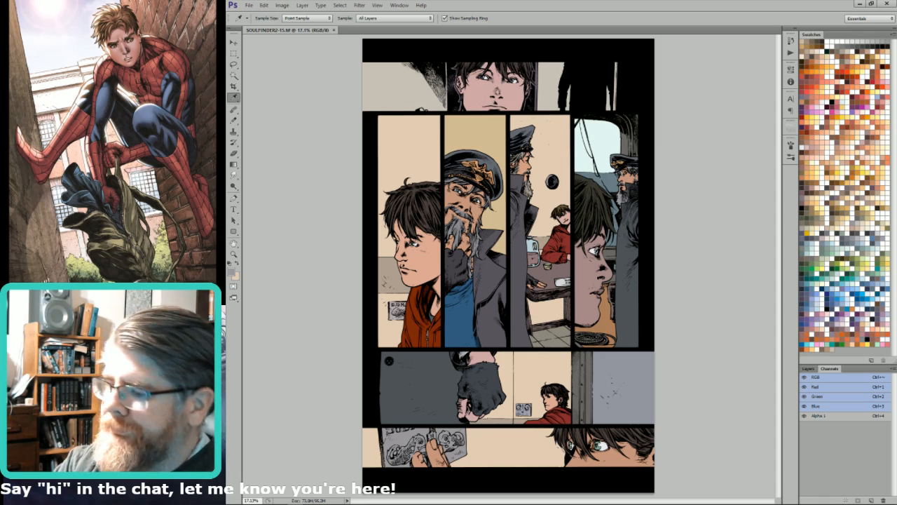
Step: Dab the captain's eye in the fourth panel with the off-white sampled from the boy's eye beside him
left_click(593, 249)
left_click_drag(644, 168, 694, 168)
key("b")
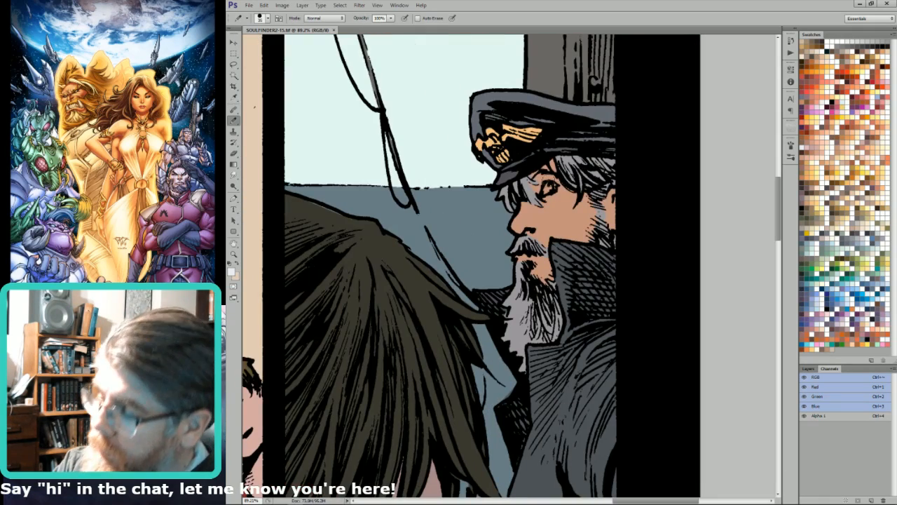
left_click(549, 188)
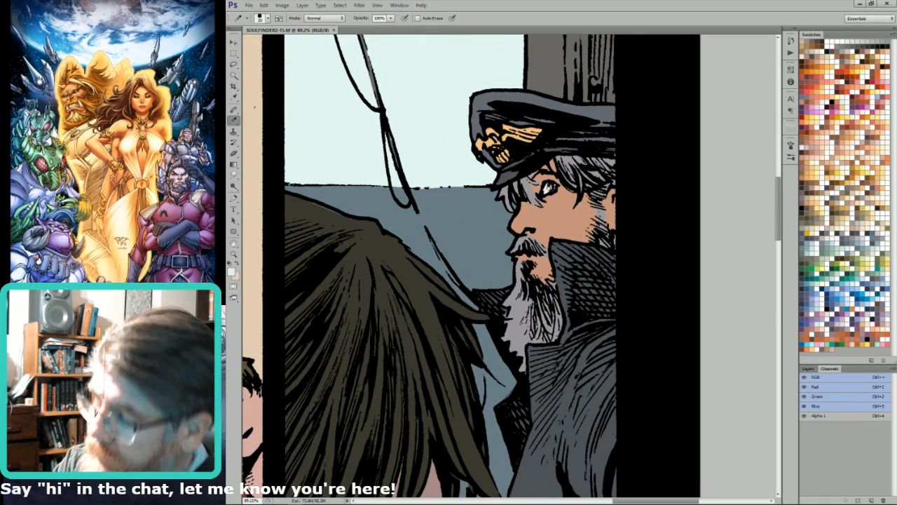
Step: Save the finished page and close it
key("ctrl+0")
key("ctrl+s")
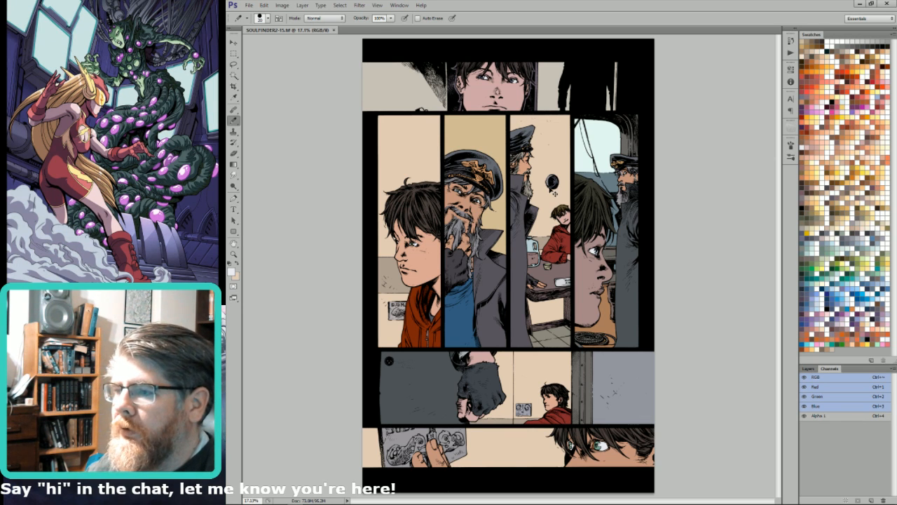
key("ctrl+w")
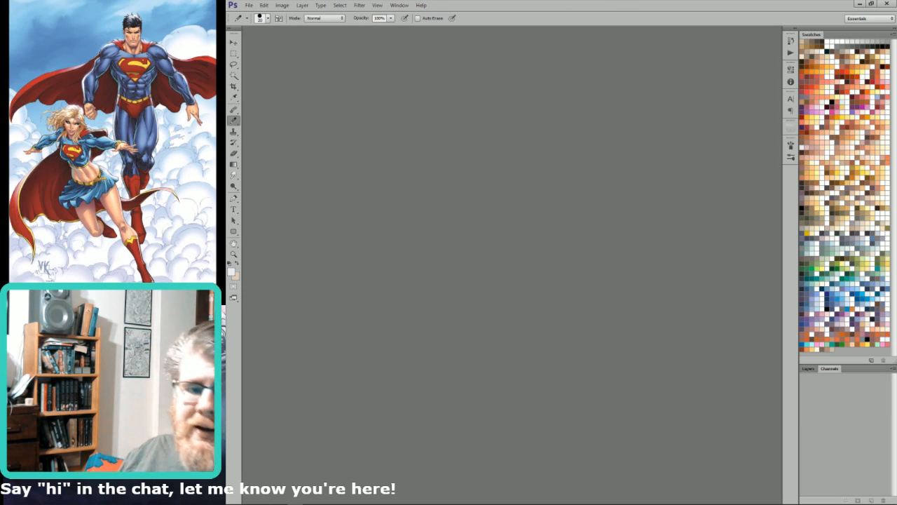
mouse_move(497, 499)
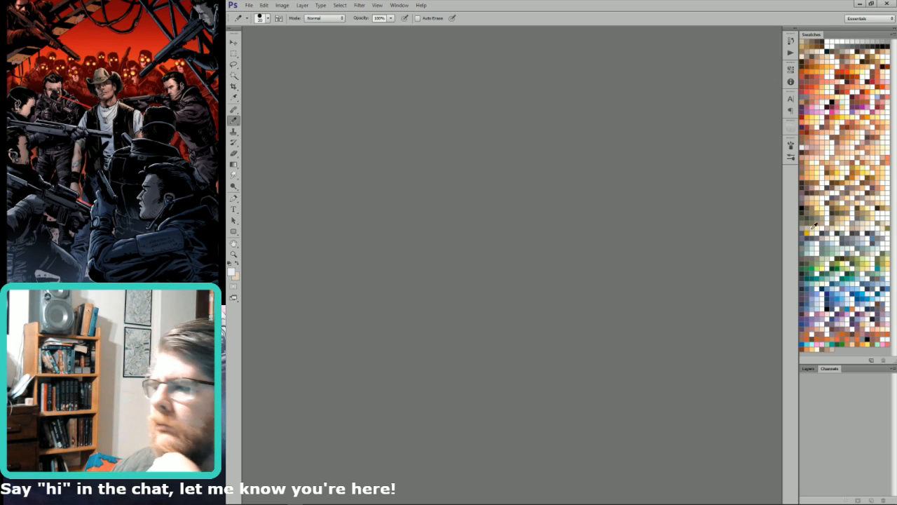
mouse_move(833, 501)
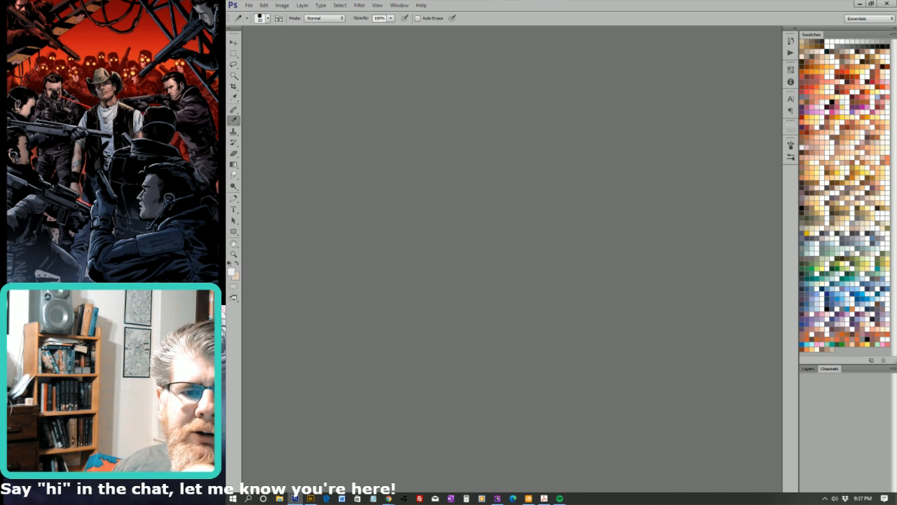